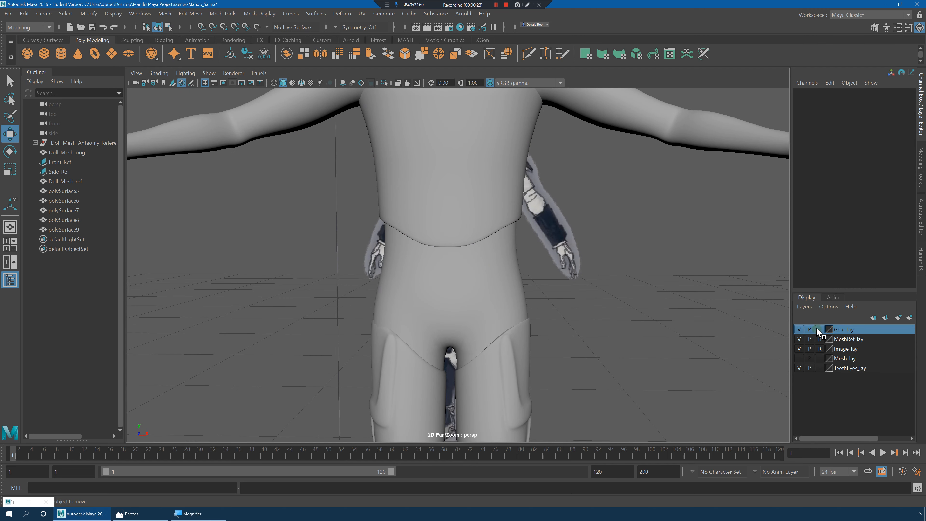
- Set the Gear_lay display layer to Reference so its objects cannot be selected
{"action": "left_click", "coordinate": [820, 329]}
{"action": "left_click", "coordinate": [819, 330]}
{"action": "right_click_drag", "start_coordinate": [560, 263], "coordinate": [471, 269], "text": "alt"}
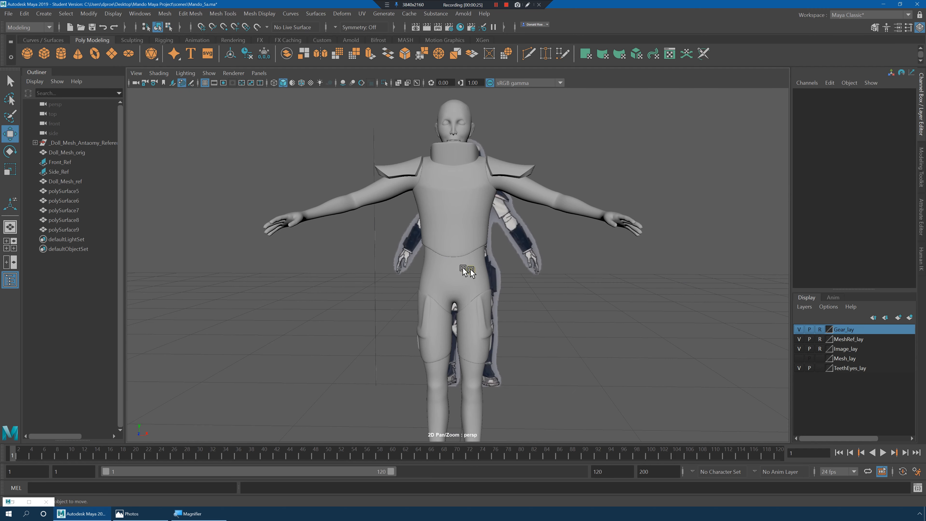
- Take MeshRef_lay out of Reference mode and make Doll_Mesh_ref a live surface
{"action": "left_click", "coordinate": [819, 338]}
{"action": "left_click", "coordinate": [477, 286]}
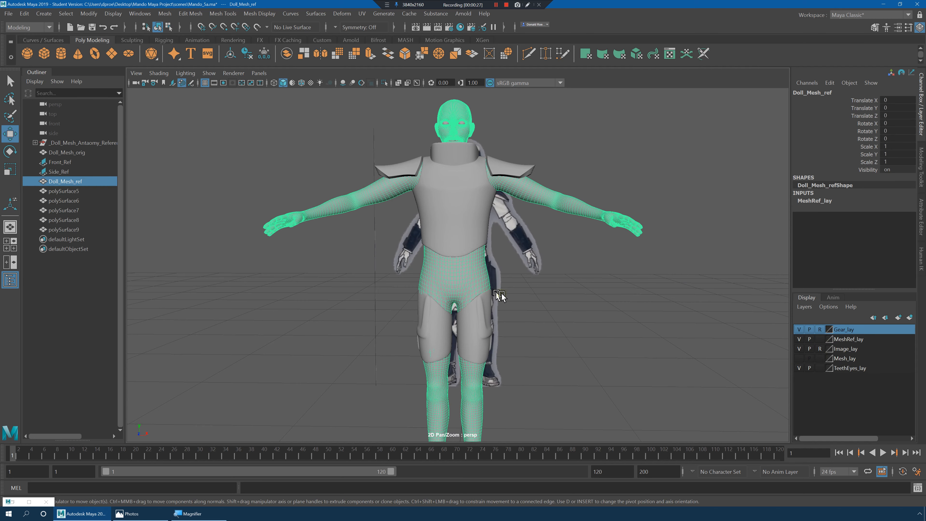
{"action": "right_click_drag", "start_coordinate": [473, 271], "coordinate": [476, 370]}
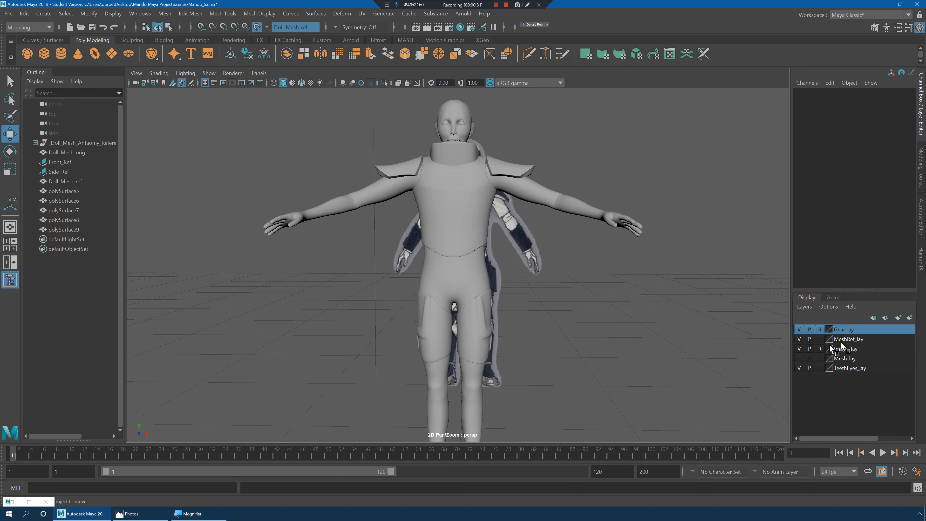
- Set MeshRef_lay back to Reference and activate the Quad Draw tool in the Modeling Toolkit
{"action": "left_click", "coordinate": [820, 339]}
{"action": "left_click", "coordinate": [875, 27]}
{"action": "left_click", "coordinate": [879, 362]}
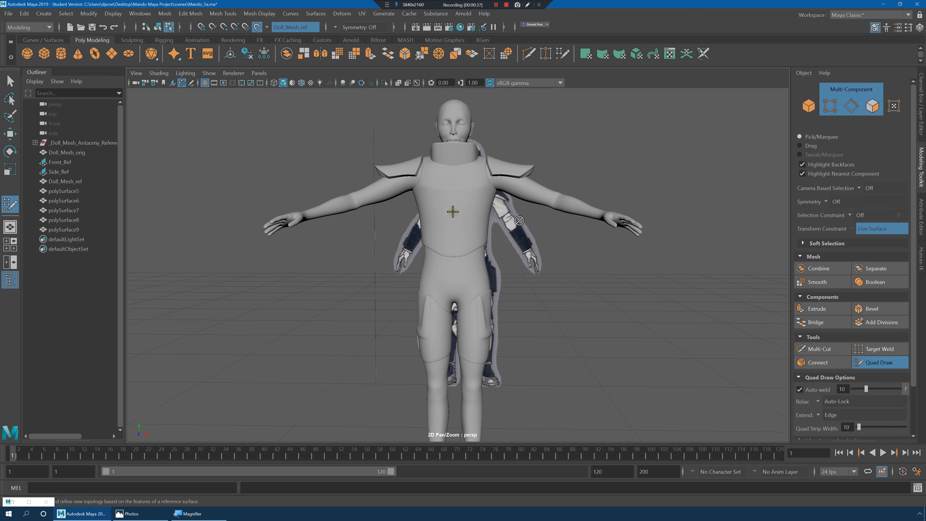
- Try to draw a quad on the front of the waist and extrude its outer edge around the hip
{"action": "scroll", "coordinate": [453, 211], "scroll_direction": "up", "scroll_amount": 5}
{"action": "scroll", "coordinate": [448, 249], "scroll_direction": "up", "scroll_amount": 3}
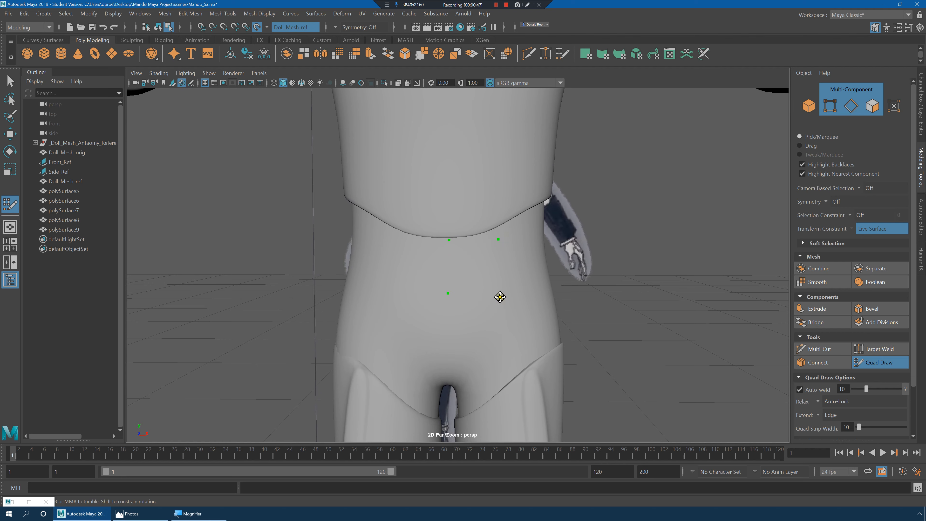
{"action": "left_click", "coordinate": [470, 267], "text": "shift"}
{"action": "left_click_drag", "start_coordinate": [566, 279], "coordinate": [514, 275], "text": "alt"}
{"action": "key", "text": "Tab"}
{"action": "left_click_drag", "start_coordinate": [519, 275], "coordinate": [452, 270], "text": "alt"}
{"action": "key", "text": "Tab"}
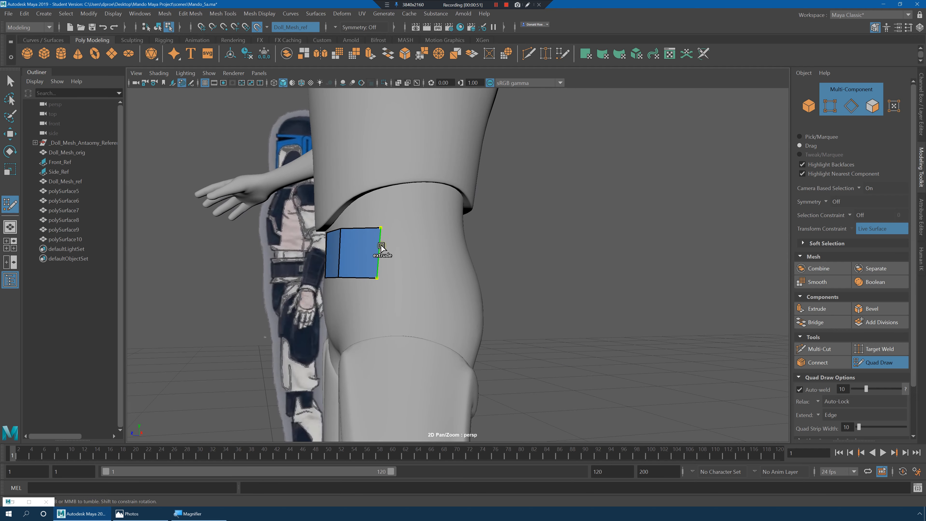
{"action": "left_click_drag", "start_coordinate": [380, 251], "coordinate": [429, 258]}
{"action": "left_click_drag", "start_coordinate": [420, 259], "coordinate": [587, 273]}
- Undo the waist quads and all of their Quad Draw points
{"action": "key", "text": "ctrl+z"}
{"action": "key", "text": "ctrl+z"}
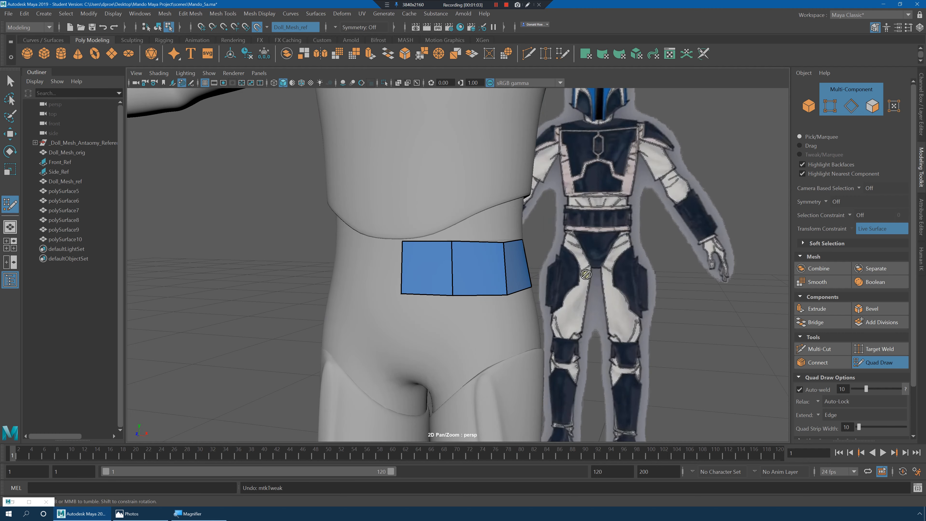
{"action": "key", "text": "ctrl+z"}
{"action": "key", "text": "ctrl+z"}
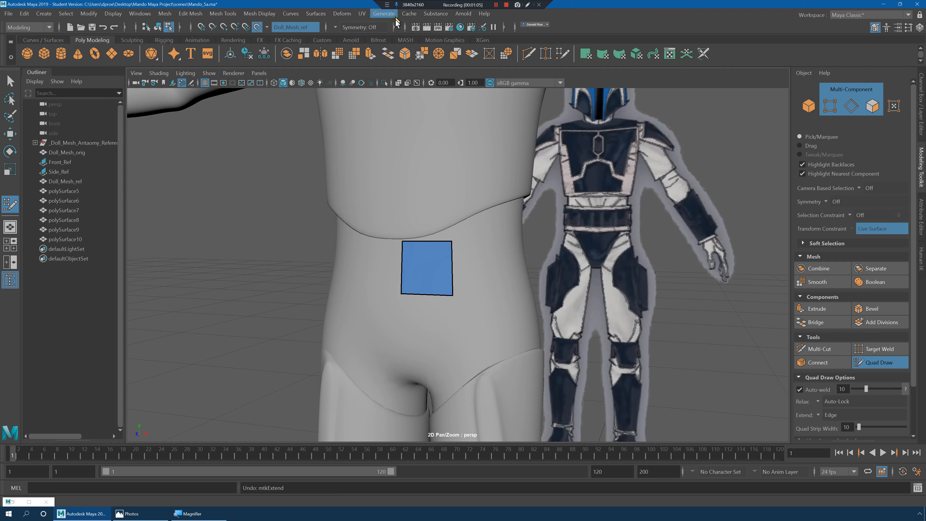
{"action": "key", "text": "ctrl+z"}
{"action": "key", "text": "ctrl+z"}
{"action": "key", "text": "ctrl+z"}
{"action": "key", "text": "ctrl+z"}
{"action": "key", "text": "ctrl+z"}
{"action": "key", "text": "ctrl+z"}
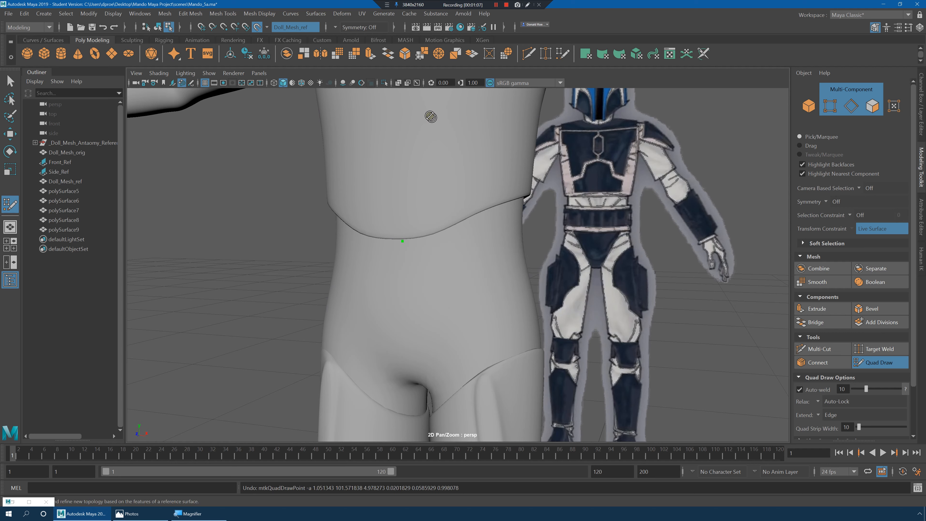
- Turn on Object X symmetry and draw a mirrored strip of quads from the front of the waist around to the back
{"action": "left_click", "coordinate": [336, 29]}
{"action": "left_click", "coordinate": [379, 93]}
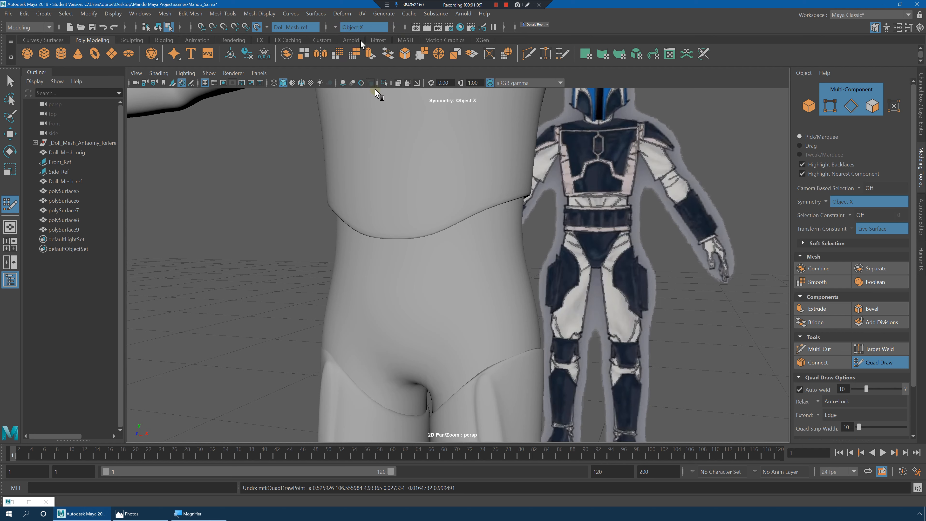
{"action": "left_click", "coordinate": [406, 251]}
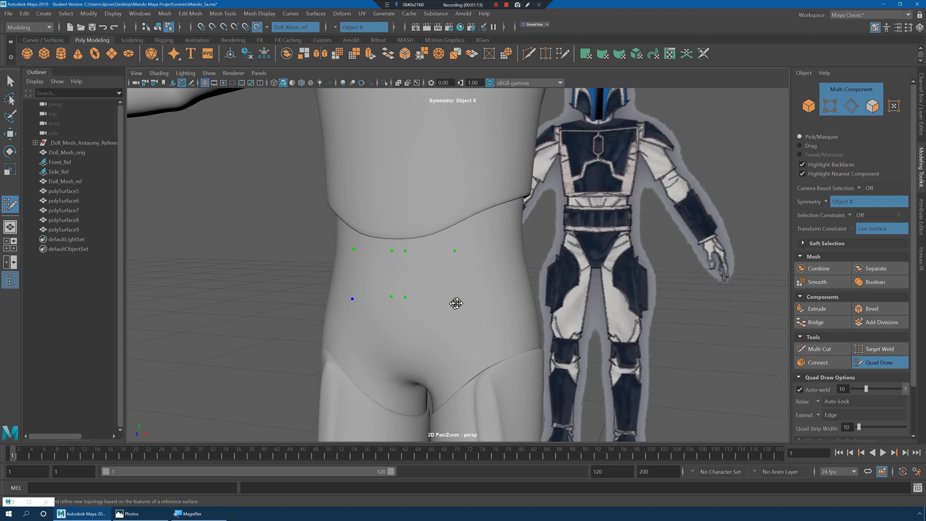
{"action": "left_click", "coordinate": [456, 303], "text": "shift"}
{"action": "mouse_move", "coordinate": [455, 271]}
{"action": "left_mouse_down"}
{"action": "mouse_move", "coordinate": [513, 270]}
{"action": "mouse_move", "coordinate": [387, 271]}
{"action": "mouse_move", "coordinate": [465, 266]}
{"action": "mouse_move", "coordinate": [454, 265]}
{"action": "left_mouse_up"}
- Turn symmetry off, extend the character's left-side strip to the centre of the back, and delete the opposite back quad
{"action": "left_click", "coordinate": [336, 27]}
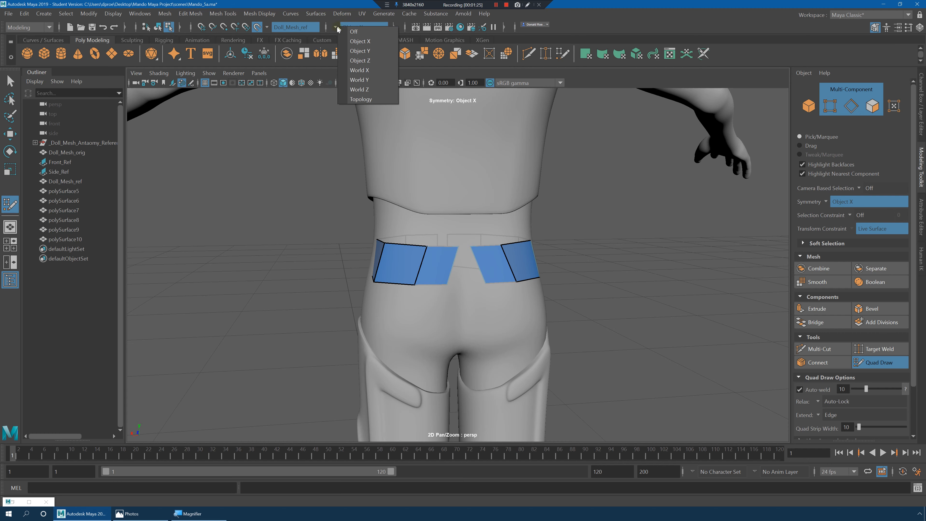
{"action": "left_click", "coordinate": [351, 32]}
{"action": "scroll", "coordinate": [491, 227], "scroll_direction": "up", "scroll_amount": 3}
{"action": "left_click_drag", "start_coordinate": [461, 240], "coordinate": [457, 237], "text": "alt"}
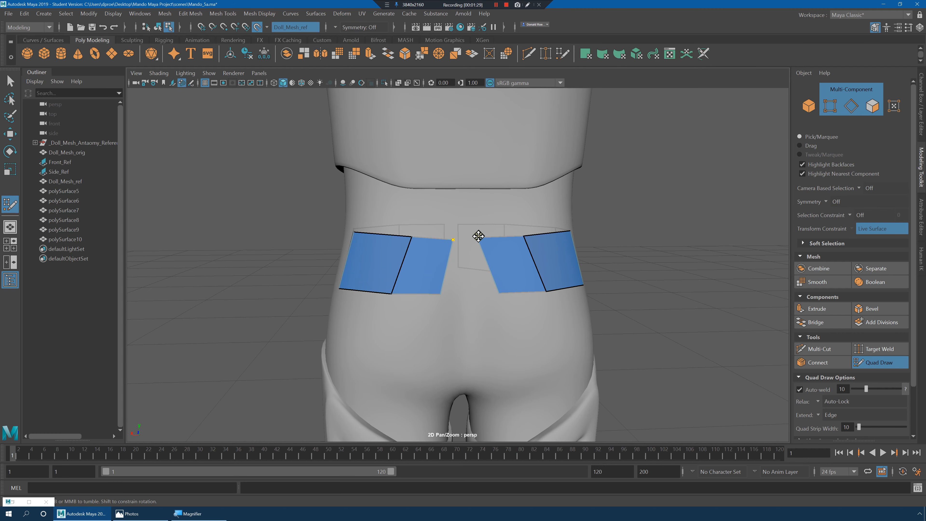
{"action": "left_click_drag", "start_coordinate": [465, 237], "coordinate": [470, 290], "text": "alt"}
{"action": "left_click", "coordinate": [509, 274], "text": "ctrl+shift"}
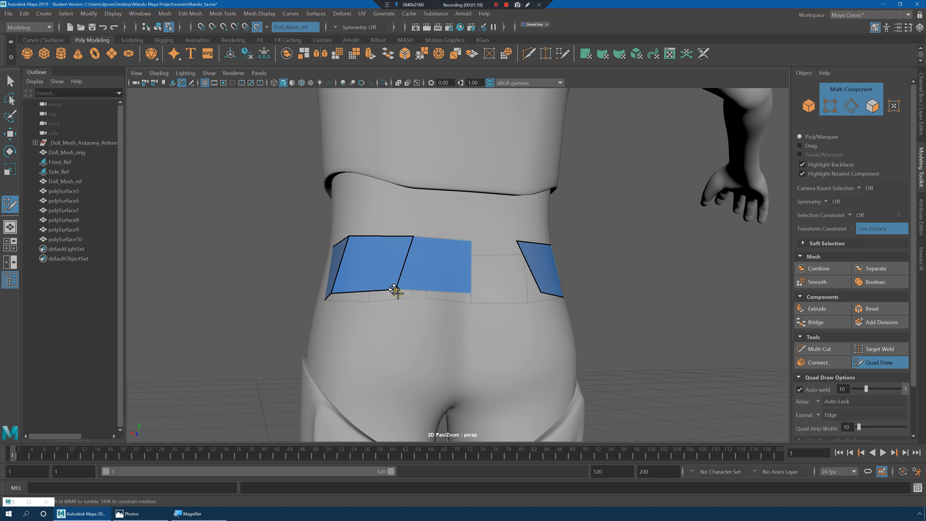
{"action": "left_click_drag", "start_coordinate": [395, 290], "coordinate": [409, 290]}
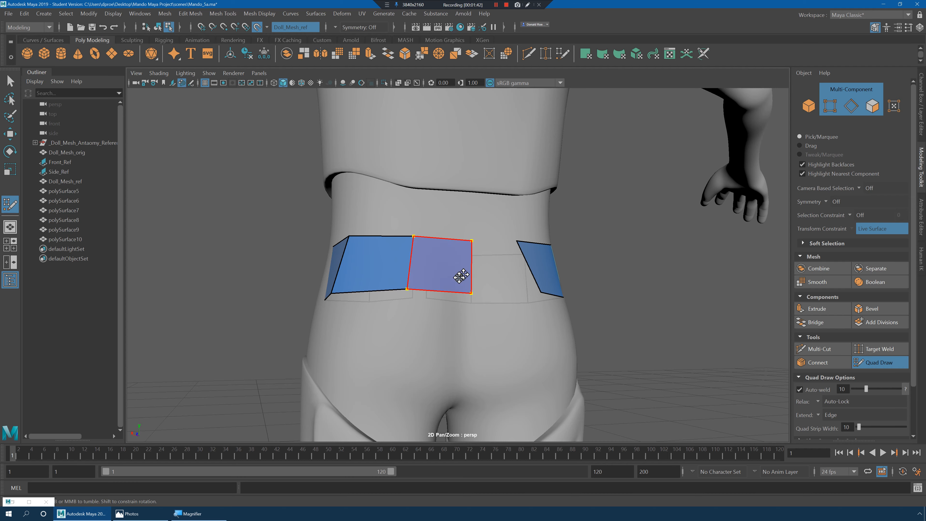
- Move the inner vertices of the character's left front quad to the body's centre line
{"action": "left_click_drag", "start_coordinate": [458, 272], "coordinate": [424, 277], "text": "alt"}
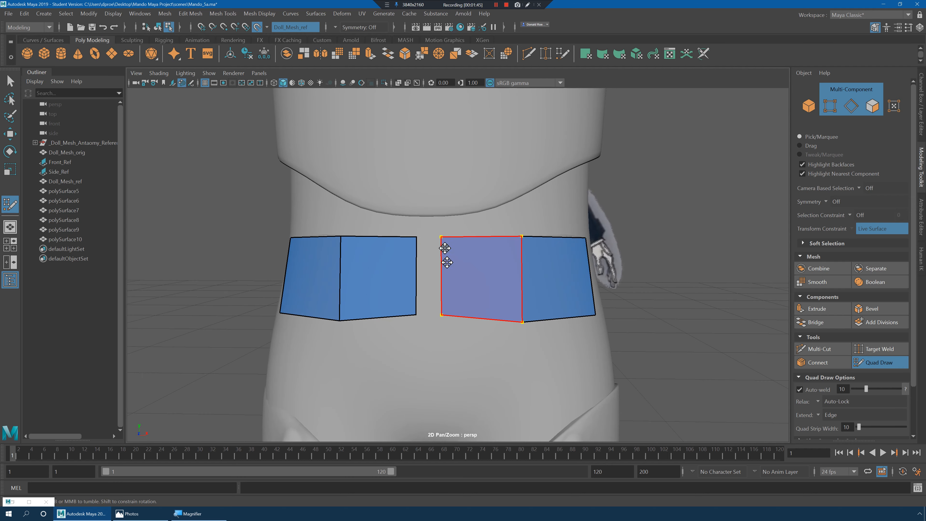
{"action": "mouse_move", "coordinate": [444, 238]}
{"action": "left_mouse_down"}
{"action": "mouse_move", "coordinate": [414, 234]}
{"action": "mouse_move", "coordinate": [431, 237]}
{"action": "left_mouse_up"}
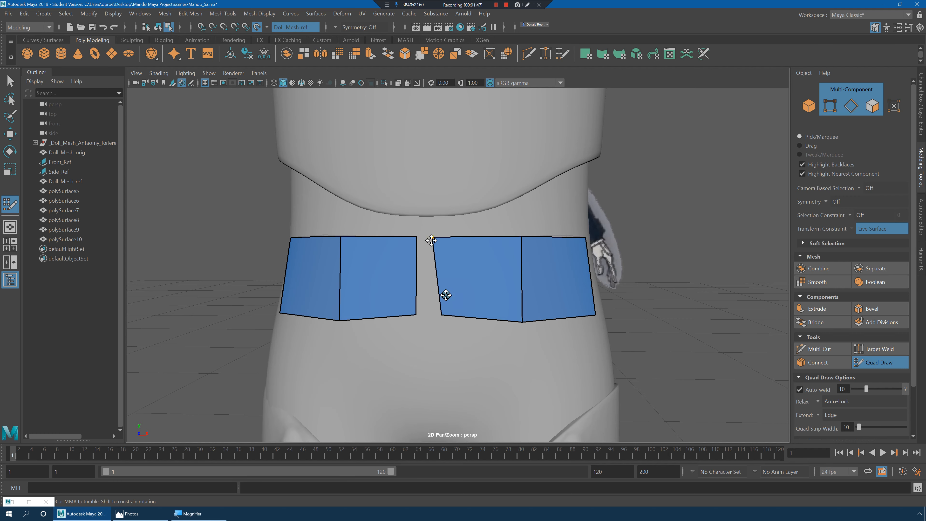
{"action": "left_click_drag", "start_coordinate": [445, 315], "coordinate": [433, 314]}
{"action": "left_click_drag", "start_coordinate": [521, 321], "coordinate": [413, 296]}
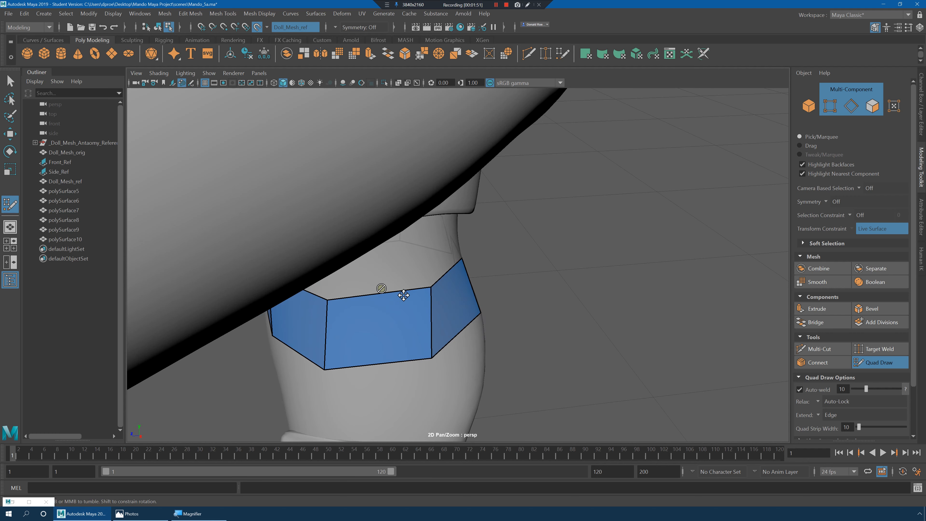
- Extrude the lower edge of the left half's front quad down to the crotch and adjust its vertices to the body
{"action": "left_click_drag", "start_coordinate": [471, 300], "coordinate": [389, 268], "text": "alt"}
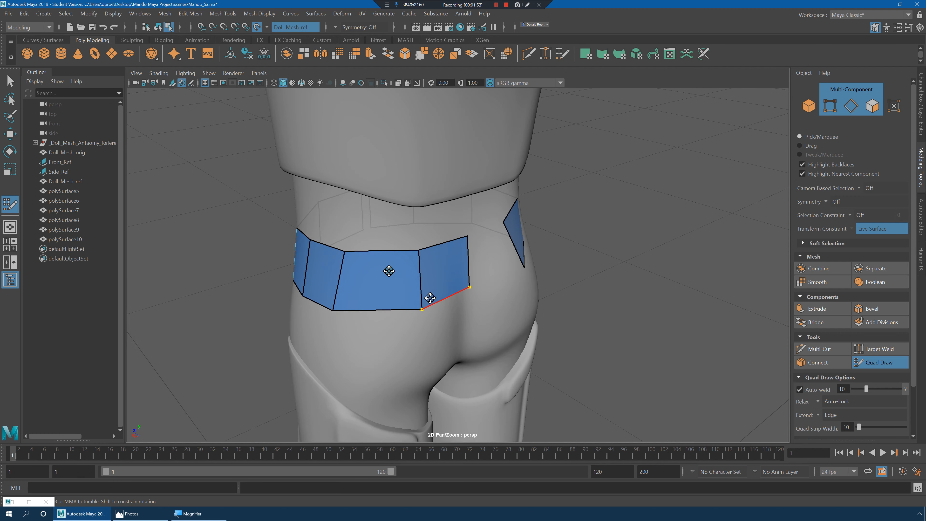
{"action": "mouse_move", "coordinate": [445, 284]}
{"action": "left_mouse_down", "text": "alt"}
{"action": "mouse_move", "coordinate": [497, 283]}
{"action": "mouse_move", "coordinate": [459, 287]}
{"action": "left_mouse_up", "text": "alt"}
{"action": "middle_click_drag", "start_coordinate": [463, 300], "coordinate": [459, 263], "text": "alt"}
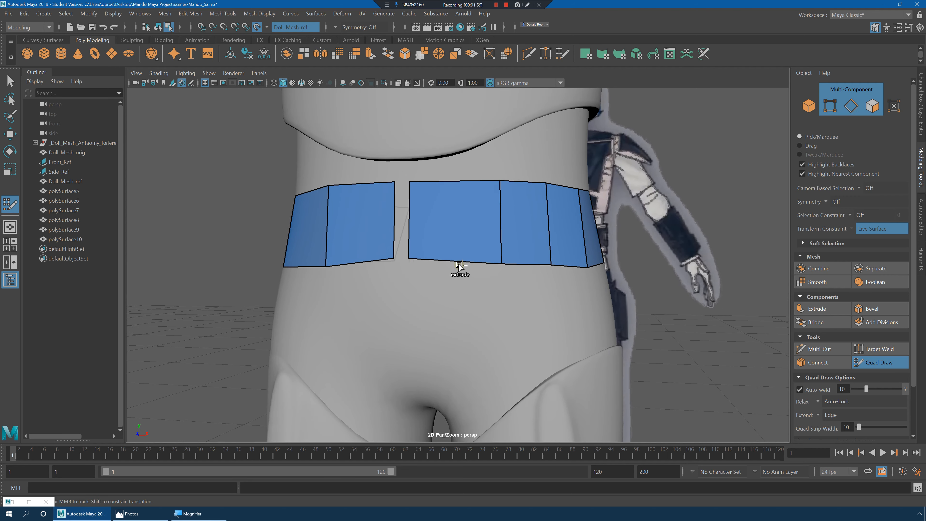
{"action": "mouse_move", "coordinate": [459, 262]}
{"action": "left_mouse_down"}
{"action": "mouse_move", "coordinate": [440, 314]}
{"action": "mouse_move", "coordinate": [459, 336]}
{"action": "mouse_move", "coordinate": [505, 351]}
{"action": "mouse_move", "coordinate": [451, 269]}
{"action": "mouse_move", "coordinate": [475, 316]}
{"action": "mouse_move", "coordinate": [505, 331]}
{"action": "mouse_move", "coordinate": [471, 343]}
{"action": "mouse_move", "coordinate": [474, 371]}
{"action": "mouse_move", "coordinate": [490, 353]}
{"action": "mouse_move", "coordinate": [491, 226]}
{"action": "left_mouse_up"}
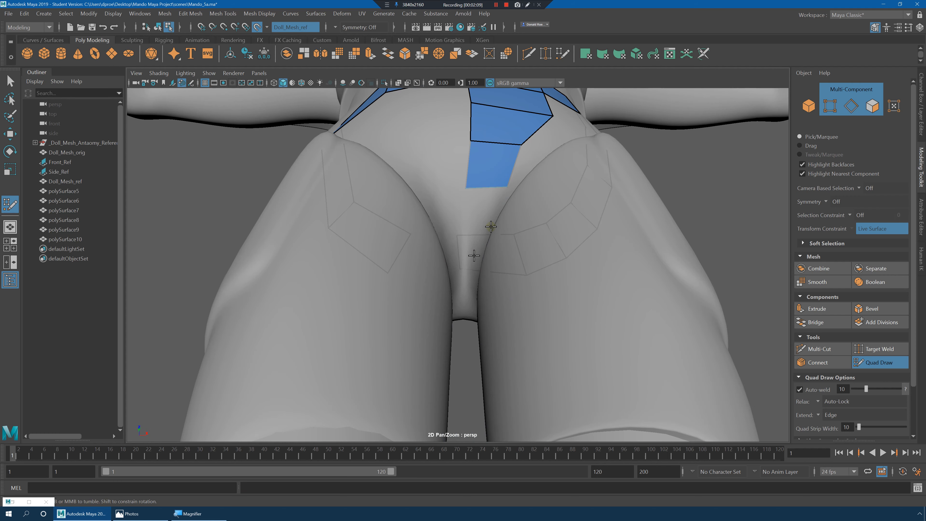
{"action": "mouse_move", "coordinate": [467, 185]}
{"action": "left_mouse_down"}
{"action": "mouse_move", "coordinate": [521, 203]}
{"action": "mouse_move", "coordinate": [509, 279]}
{"action": "left_mouse_up"}
{"action": "key", "text": "ctrl+z"}
{"action": "left_click_drag", "start_coordinate": [503, 340], "coordinate": [504, 341]}
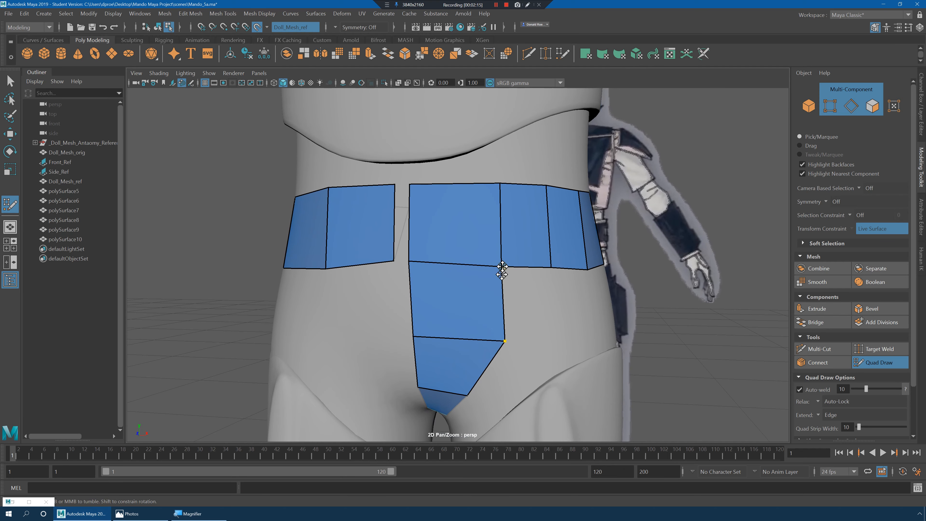
{"action": "mouse_move", "coordinate": [501, 267]}
{"action": "left_mouse_down"}
{"action": "mouse_move", "coordinate": [524, 279]}
{"action": "mouse_move", "coordinate": [498, 266]}
{"action": "mouse_move", "coordinate": [517, 235]}
{"action": "mouse_move", "coordinate": [607, 252]}
{"action": "left_mouse_up"}
{"action": "key", "text": "ctrl+z"}
{"action": "key", "text": "ctrl+z"}
{"action": "key", "text": "ctrl+z"}
{"action": "key", "text": "ctrl+z"}
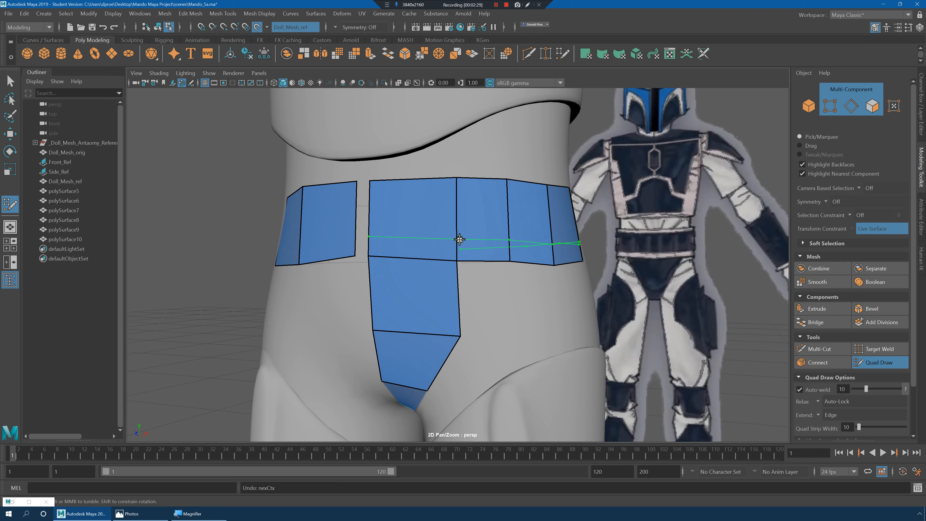
- Insert a horizontal edge loop through the waist strip and relax the lower vertices into a diagonal leg-opening contour
{"action": "left_click", "coordinate": [459, 240], "text": "ctrl"}
{"action": "mouse_move", "coordinate": [500, 275]}
{"action": "left_mouse_down", "text": "shift"}
{"action": "mouse_move", "coordinate": [456, 263]}
{"action": "mouse_move", "coordinate": [558, 269]}
{"action": "mouse_move", "coordinate": [557, 260]}
{"action": "left_mouse_up", "text": "shift"}
{"action": "left_click_drag", "start_coordinate": [432, 303], "coordinate": [401, 275], "text": "shift"}
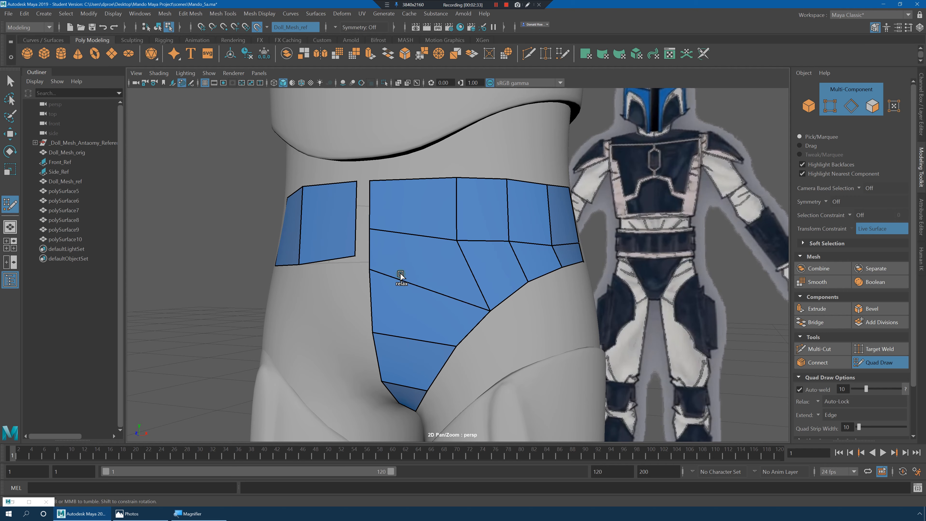
- Adjust the new edge loop's vertices so it runs evenly around the front, hip and back
{"action": "left_click_drag", "start_coordinate": [530, 287], "coordinate": [399, 262], "text": "alt"}
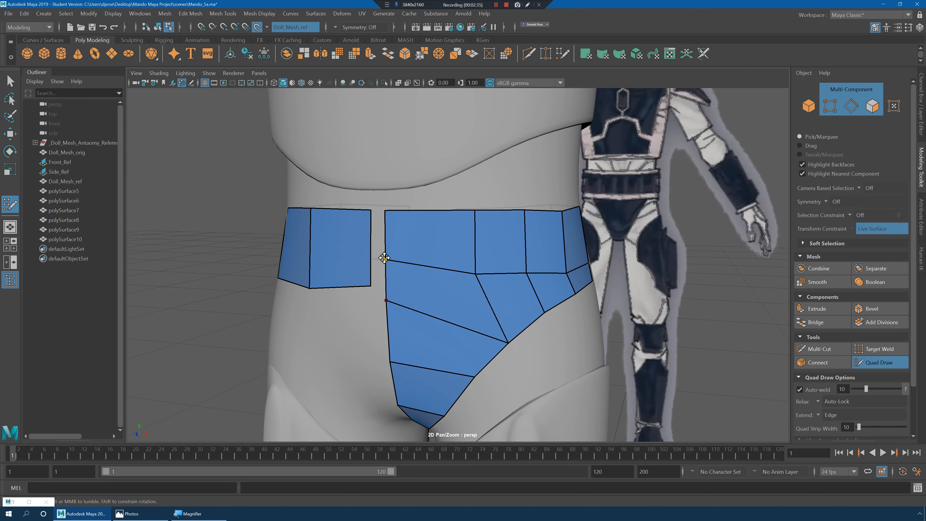
{"action": "mouse_move", "coordinate": [474, 273]}
{"action": "left_mouse_down"}
{"action": "mouse_move", "coordinate": [527, 274]}
{"action": "mouse_move", "coordinate": [474, 263]}
{"action": "left_mouse_up"}
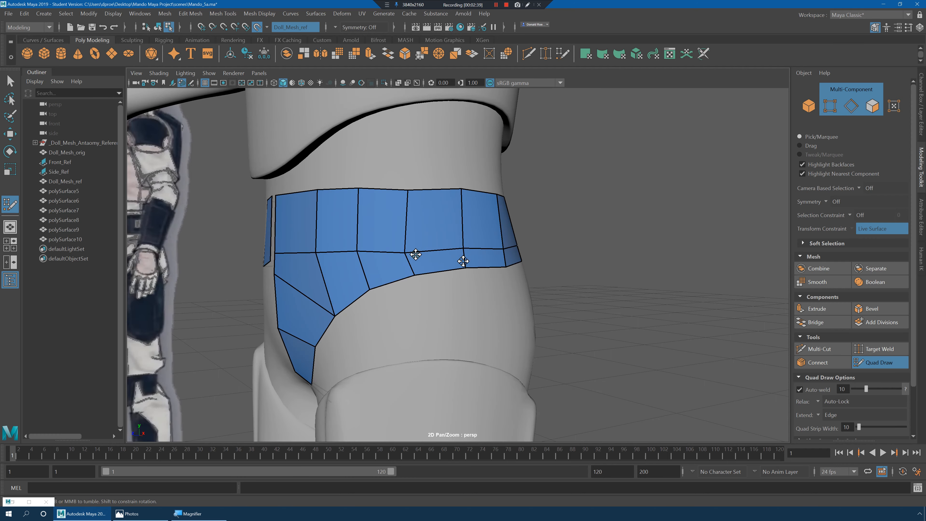
{"action": "left_click_drag", "start_coordinate": [413, 251], "coordinate": [428, 254], "text": "alt"}
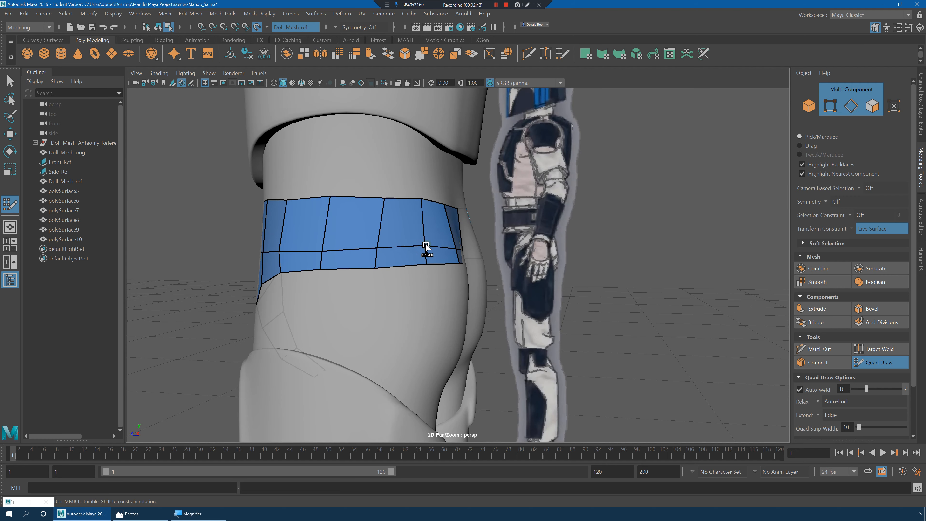
{"action": "left_click_drag", "start_coordinate": [452, 246], "coordinate": [420, 248], "text": "alt"}
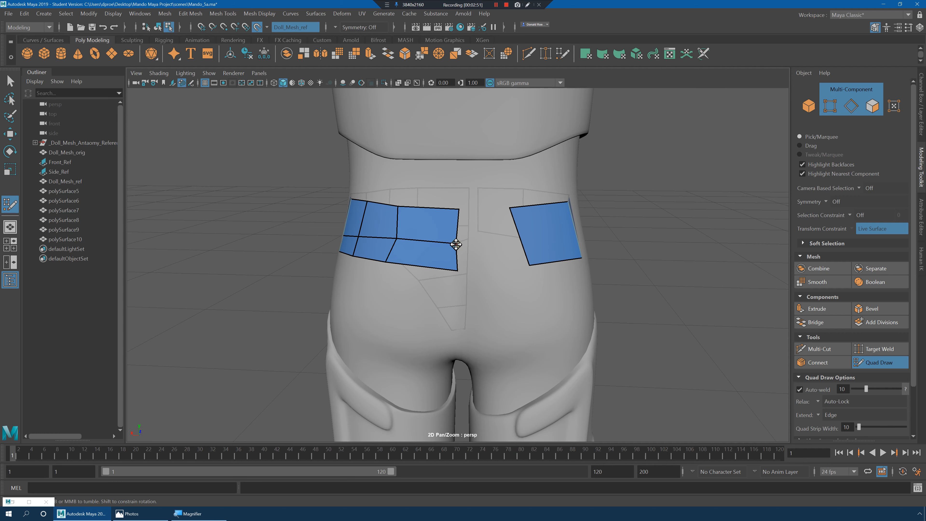
{"action": "left_click_drag", "start_coordinate": [452, 253], "coordinate": [432, 267], "text": "alt"}
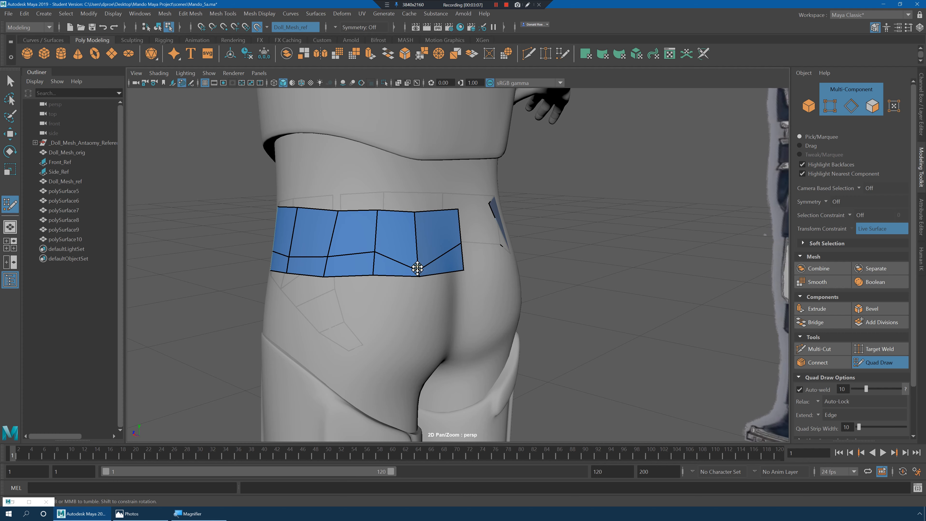
{"action": "left_click_drag", "start_coordinate": [422, 257], "coordinate": [401, 275], "text": "alt"}
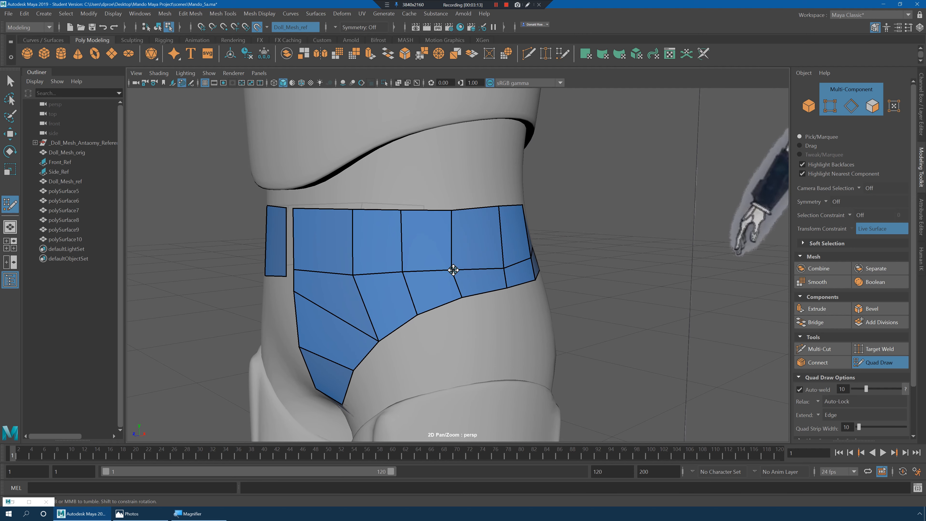
- Raise and even out the strip's lower border and edge loop along the hip and back
{"action": "left_click_drag", "start_coordinate": [493, 272], "coordinate": [406, 264]}
{"action": "key", "text": "ctrl+z"}
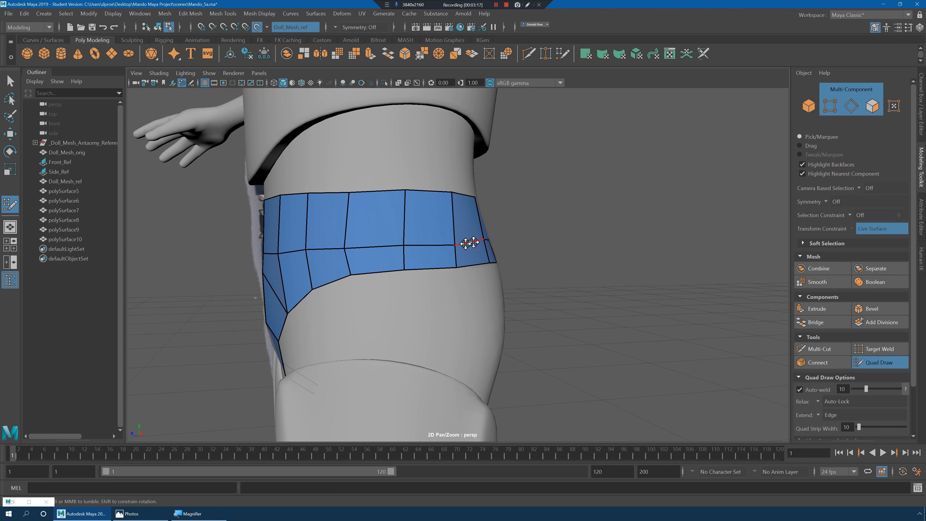
{"action": "left_click_drag", "start_coordinate": [493, 251], "coordinate": [436, 250], "text": "alt"}
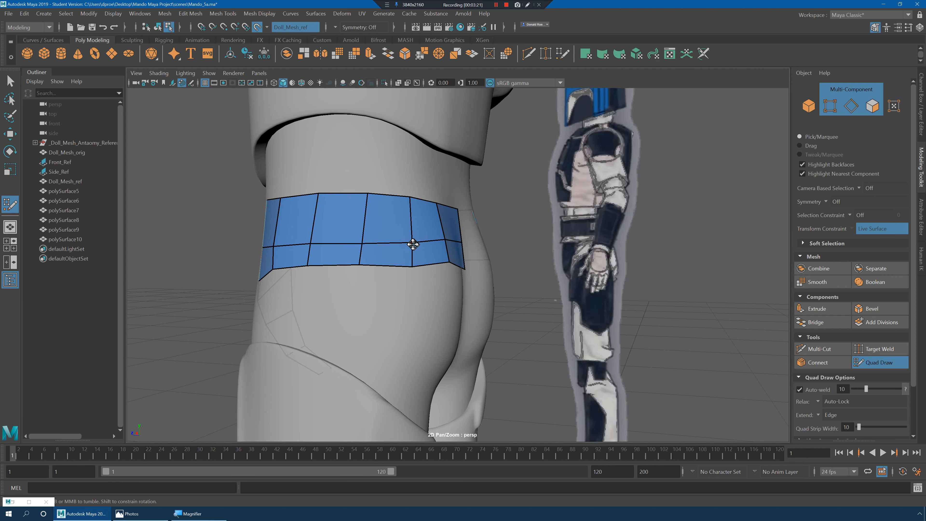
{"action": "mouse_move", "coordinate": [443, 258]}
{"action": "left_mouse_down", "text": "alt"}
{"action": "mouse_move", "coordinate": [356, 256]}
{"action": "mouse_move", "coordinate": [402, 250]}
{"action": "left_mouse_up", "text": "alt"}
{"action": "mouse_move", "coordinate": [462, 266]}
{"action": "left_mouse_down"}
{"action": "mouse_move", "coordinate": [459, 250]}
{"action": "mouse_move", "coordinate": [479, 250]}
{"action": "left_mouse_up"}
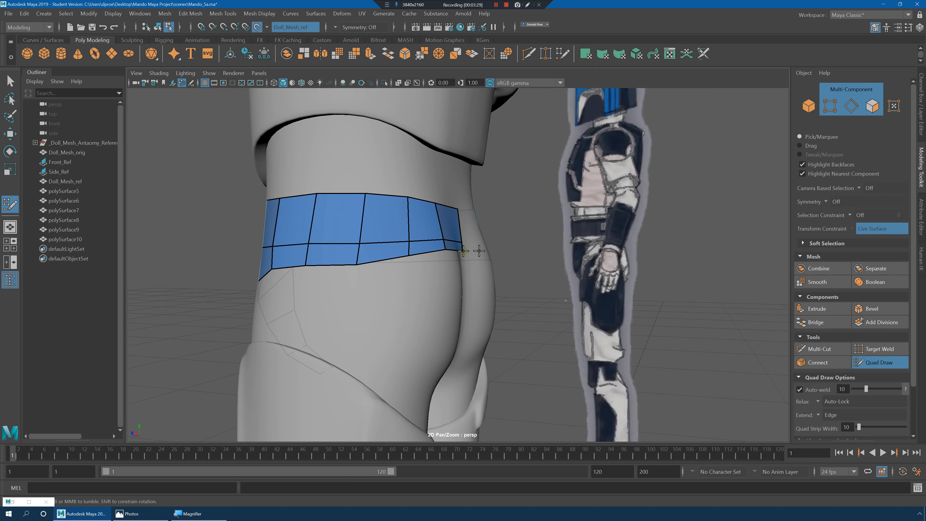
{"action": "mouse_move", "coordinate": [409, 247]}
{"action": "left_mouse_down"}
{"action": "mouse_move", "coordinate": [490, 259]}
{"action": "mouse_move", "coordinate": [439, 245]}
{"action": "mouse_move", "coordinate": [456, 257]}
{"action": "left_mouse_up"}
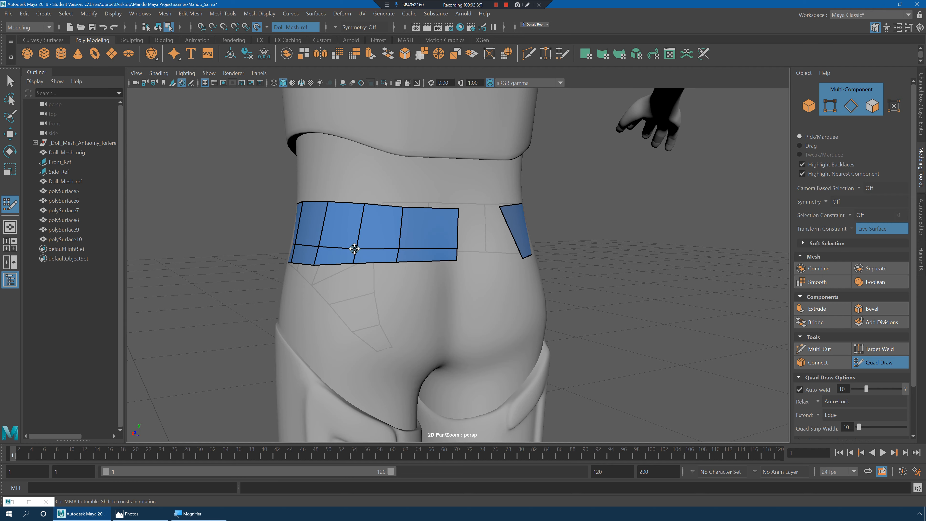
{"action": "left_click_drag", "start_coordinate": [431, 259], "coordinate": [473, 259], "text": "alt"}
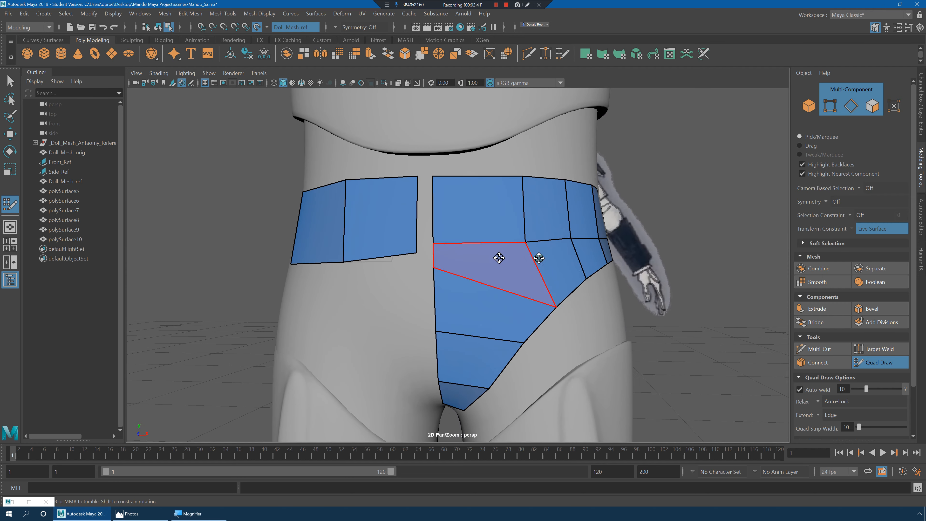
- Leave Quad Draw and hide the MeshRef_lay display layer
{"action": "key", "text": "q"}
{"action": "right_click_drag", "start_coordinate": [499, 233], "coordinate": [562, 217]}
{"action": "left_click", "coordinate": [334, 28]}
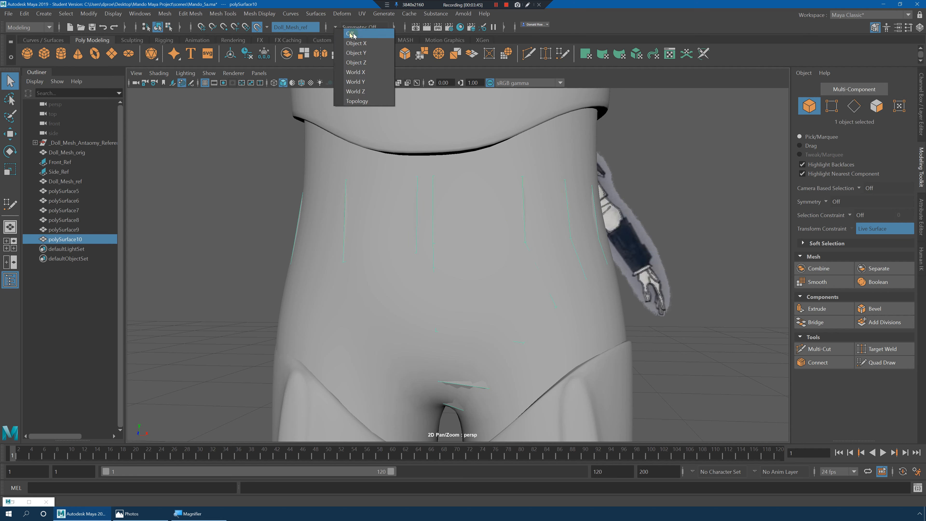
{"action": "left_click", "coordinate": [543, 276]}
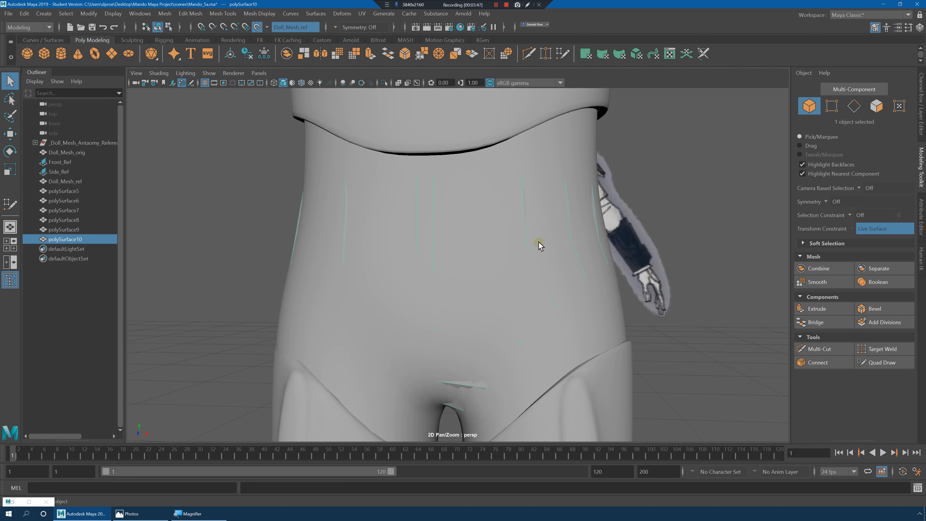
{"action": "left_click", "coordinate": [919, 29]}
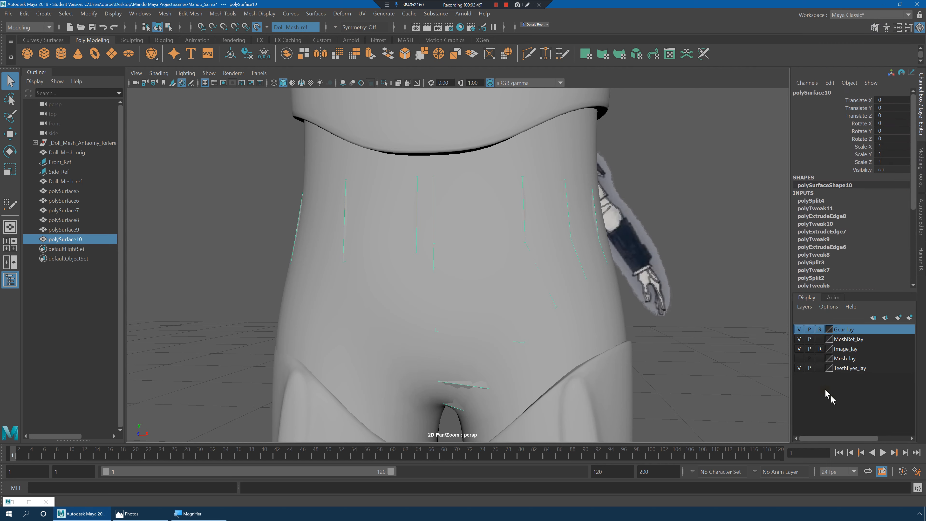
{"action": "left_click", "coordinate": [799, 340]}
- Delete the two waist strip faces on the far side of the front centre gap
{"action": "scroll", "coordinate": [601, 271], "scroll_direction": "down", "scroll_amount": 3}
{"action": "right_click_drag", "start_coordinate": [534, 259], "coordinate": [542, 269]}
{"action": "left_click_drag", "start_coordinate": [543, 269], "coordinate": [556, 258], "text": "alt"}
{"action": "left_click_drag", "start_coordinate": [405, 243], "coordinate": [389, 239], "text": "alt"}
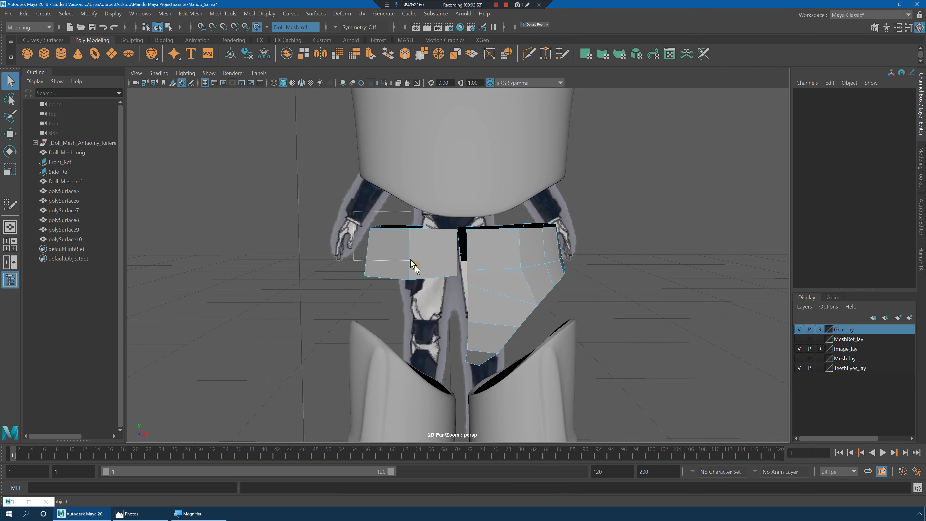
{"action": "key", "text": "Delete"}
- Flatten the half's centre-line vertices into a straight vertical line and turn off the live surface
{"action": "right_click_drag", "start_coordinate": [485, 244], "coordinate": [468, 251]}
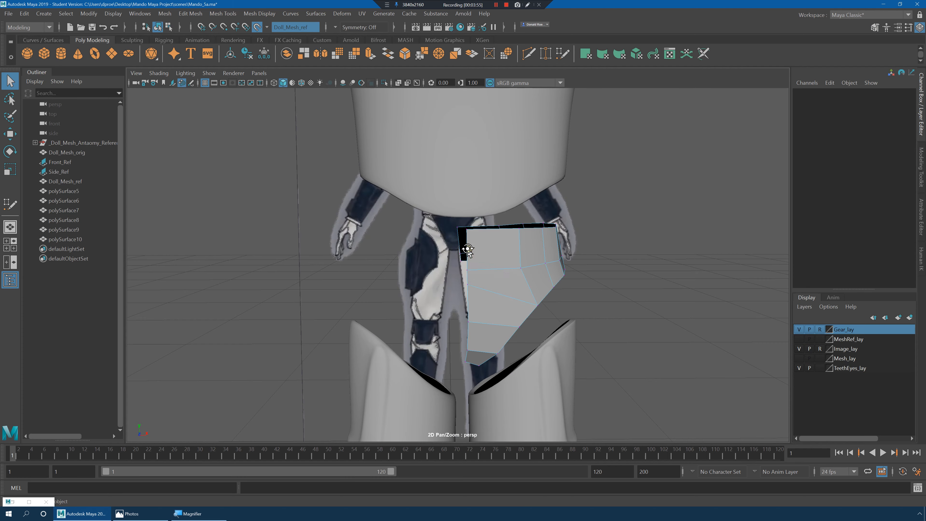
{"action": "left_click_drag", "start_coordinate": [468, 251], "coordinate": [456, 243], "text": "alt"}
{"action": "left_click_drag", "start_coordinate": [470, 377], "coordinate": [471, 376]}
{"action": "mouse_move", "coordinate": [471, 377]}
{"action": "left_mouse_down", "text": "alt"}
{"action": "mouse_move", "coordinate": [499, 380]}
{"action": "mouse_move", "coordinate": [477, 383]}
{"action": "left_mouse_up", "text": "alt"}
{"action": "key", "text": "e"}
{"action": "key", "text": "r"}
{"action": "left_click_drag", "start_coordinate": [480, 310], "coordinate": [460, 298], "text": "alt"}
{"action": "left_click_drag", "start_coordinate": [193, 271], "coordinate": [149, 263]}
{"action": "left_click_drag", "start_coordinate": [462, 308], "coordinate": [484, 291], "text": "alt"}
{"action": "key", "text": "w"}
{"action": "left_click", "coordinate": [258, 27]}
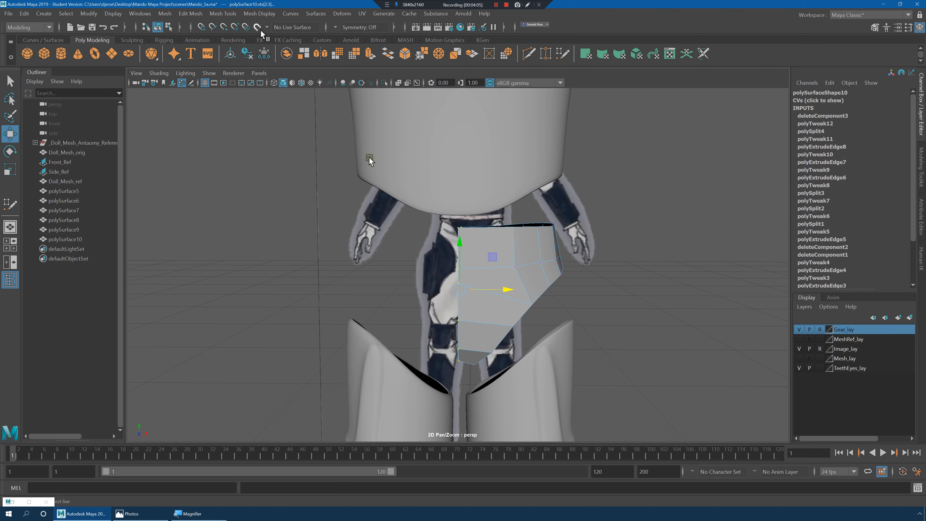
- Flatten the waist strip's top border vertices to one level by scaling them vertically
{"action": "left_click_drag", "start_coordinate": [564, 300], "coordinate": [496, 296], "text": "alt"}
{"action": "left_click_drag", "start_coordinate": [415, 257], "coordinate": [441, 269], "text": "alt"}
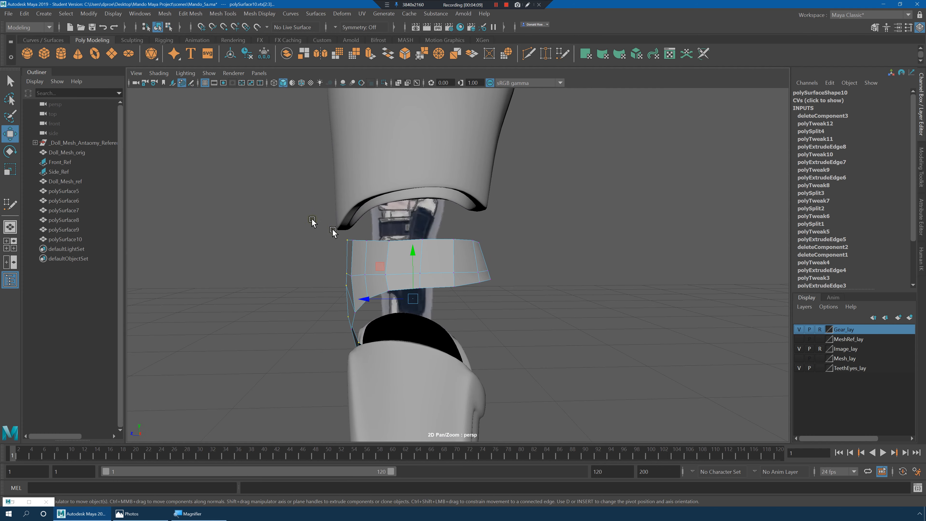
{"action": "left_click_drag", "start_coordinate": [410, 200], "coordinate": [419, 215]}
{"action": "key", "text": "ctrl+z"}
{"action": "key", "text": "e"}
{"action": "key", "text": "r"}
{"action": "left_click_drag", "start_coordinate": [412, 206], "coordinate": [419, 287]}
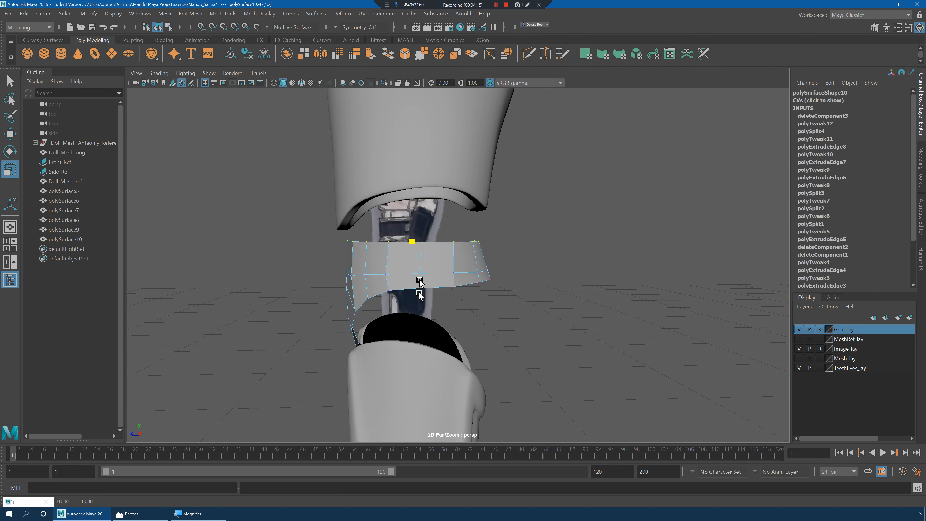
- Convert the strip's horizontal middle edge loop to vertices and scale them flat vertically
{"action": "right_click_drag", "start_coordinate": [404, 275], "coordinate": [407, 229]}
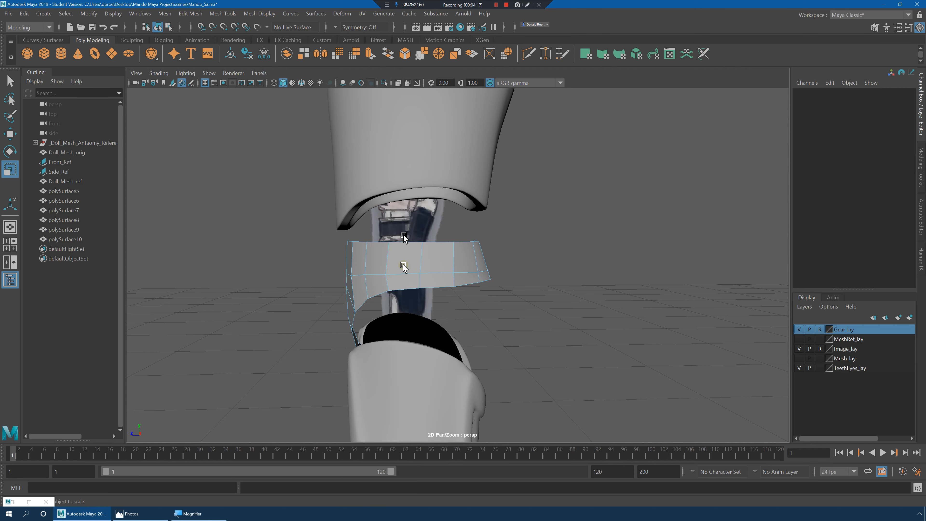
{"action": "double_click", "coordinate": [404, 273]}
{"action": "right_click_drag", "start_coordinate": [459, 260], "coordinate": [415, 261], "text": "ctrl"}
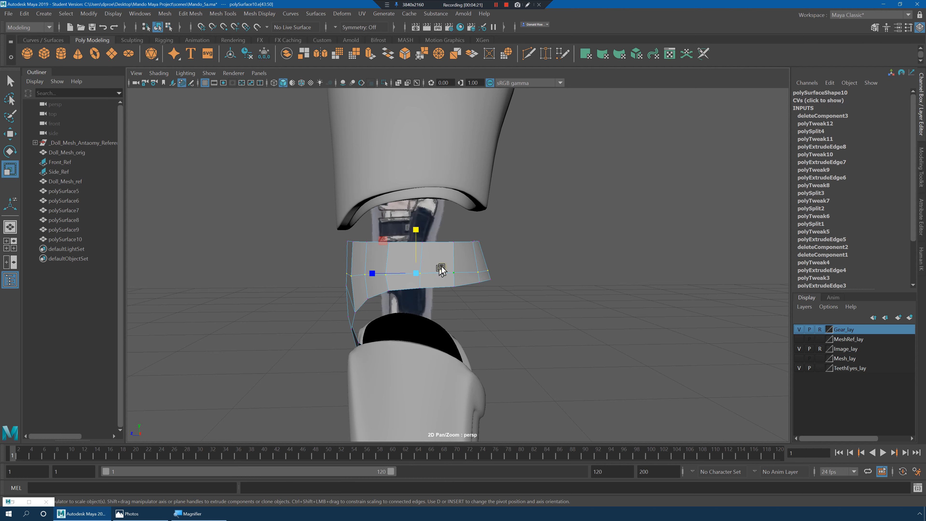
{"action": "left_click_drag", "start_coordinate": [415, 230], "coordinate": [421, 341]}
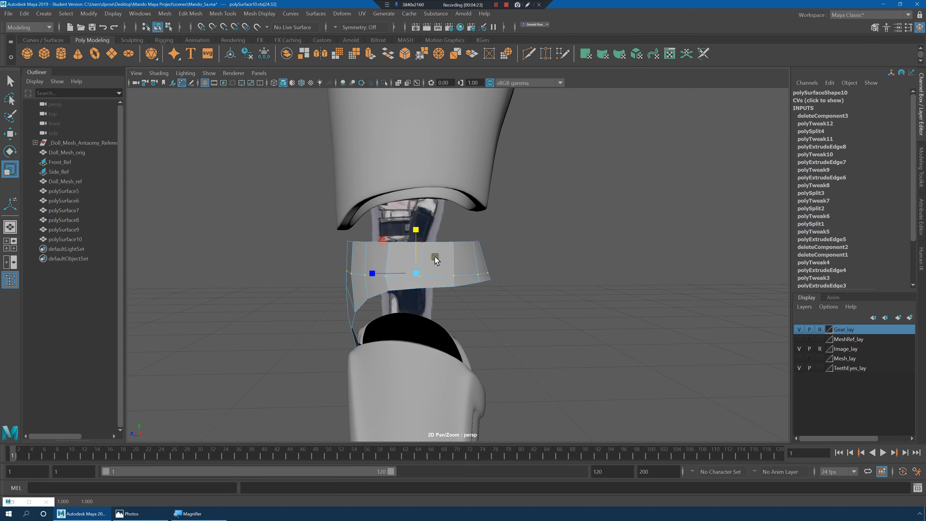
- Examine the waist and crotch mesh from several sides in smooth preview and return to the unsmoothed display
{"action": "left_click_drag", "start_coordinate": [435, 257], "coordinate": [516, 267], "text": "alt"}
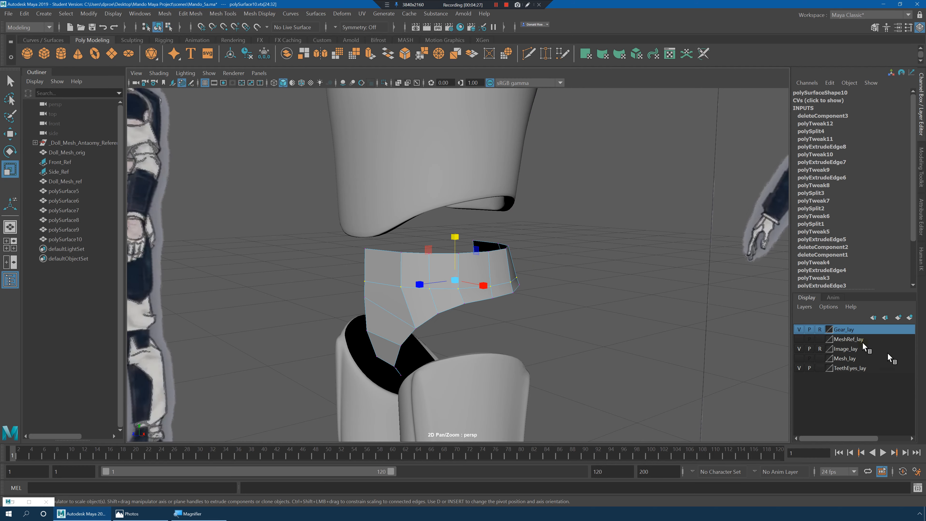
{"action": "right_click_drag", "start_coordinate": [409, 258], "coordinate": [451, 237]}
{"action": "left_click", "coordinate": [583, 273]}
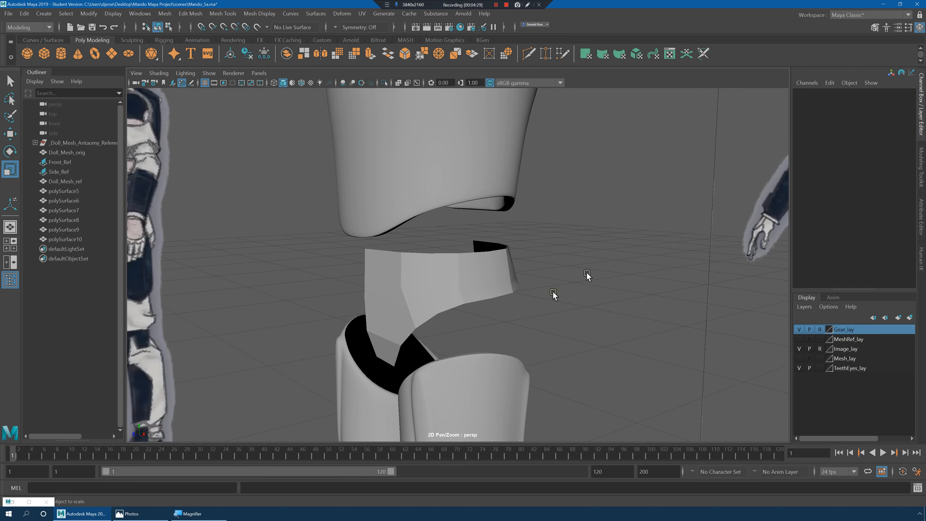
{"action": "left_click_drag", "start_coordinate": [584, 274], "coordinate": [494, 281], "text": "alt"}
{"action": "left_click", "coordinate": [507, 286]}
{"action": "key", "text": "3"}
{"action": "left_click_drag", "start_coordinate": [555, 309], "coordinate": [452, 279], "text": "alt"}
{"action": "key", "text": "1"}
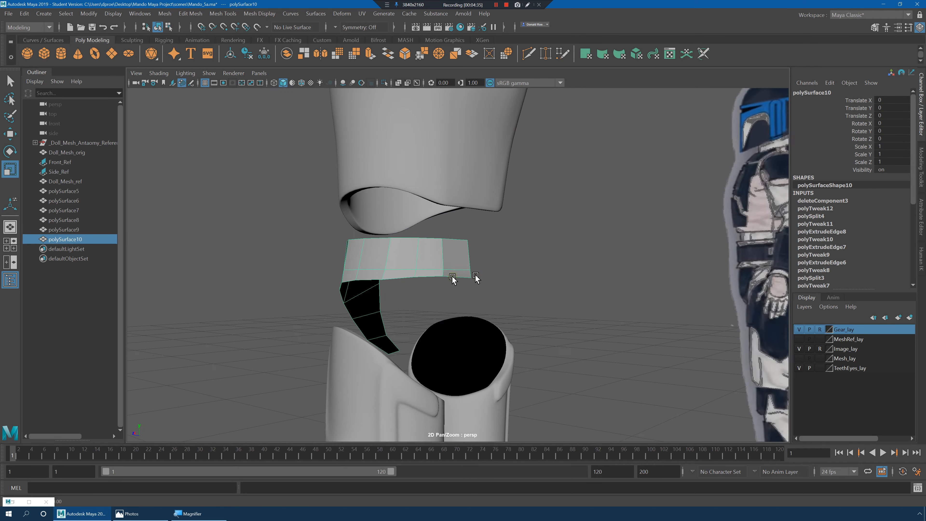
- Show the MeshRef_lay layer again and make Doll_Mesh_ref the live surface
{"action": "right_click_drag", "start_coordinate": [452, 277], "coordinate": [490, 298], "text": "alt"}
{"action": "left_click_drag", "start_coordinate": [490, 298], "coordinate": [415, 278], "text": "alt"}
{"action": "right_click_drag", "start_coordinate": [415, 278], "coordinate": [366, 256]}
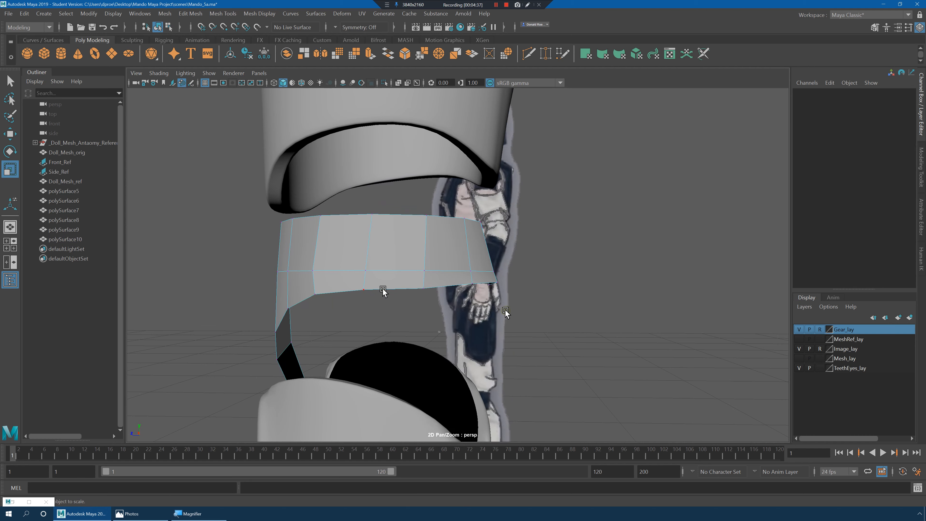
{"action": "left_click", "coordinate": [800, 339]}
{"action": "left_click_drag", "start_coordinate": [494, 300], "coordinate": [492, 291], "text": "alt"}
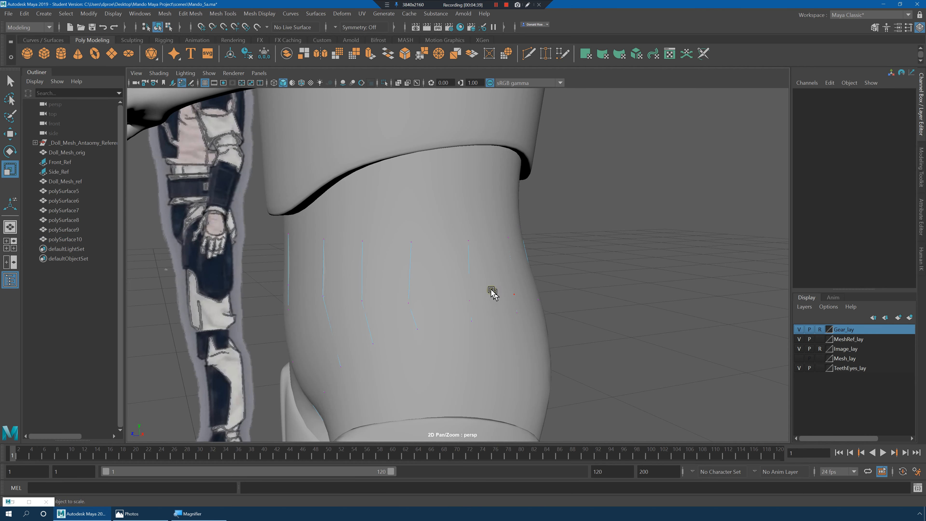
{"action": "left_click", "coordinate": [470, 233]}
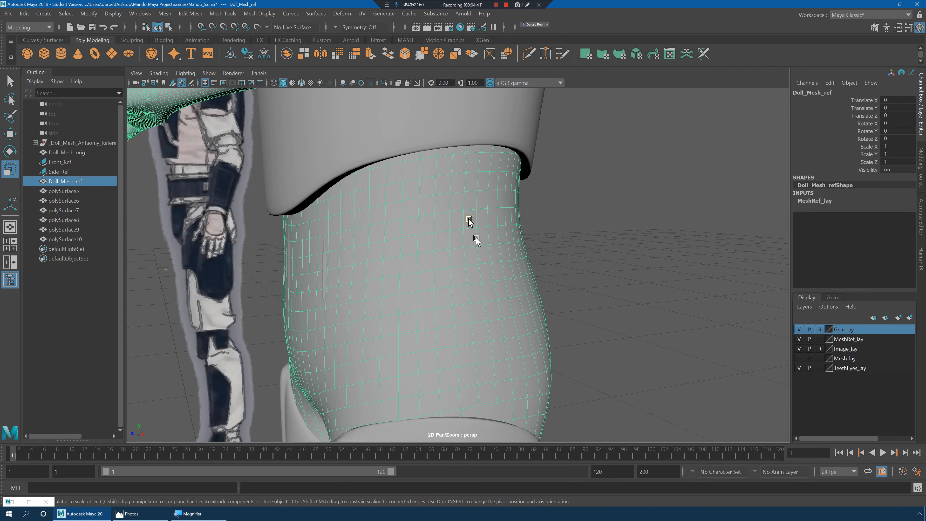
{"action": "right_click", "coordinate": [436, 177]}
{"action": "right_click_drag", "start_coordinate": [447, 227], "coordinate": [423, 254]}
{"action": "left_click", "coordinate": [449, 277]}
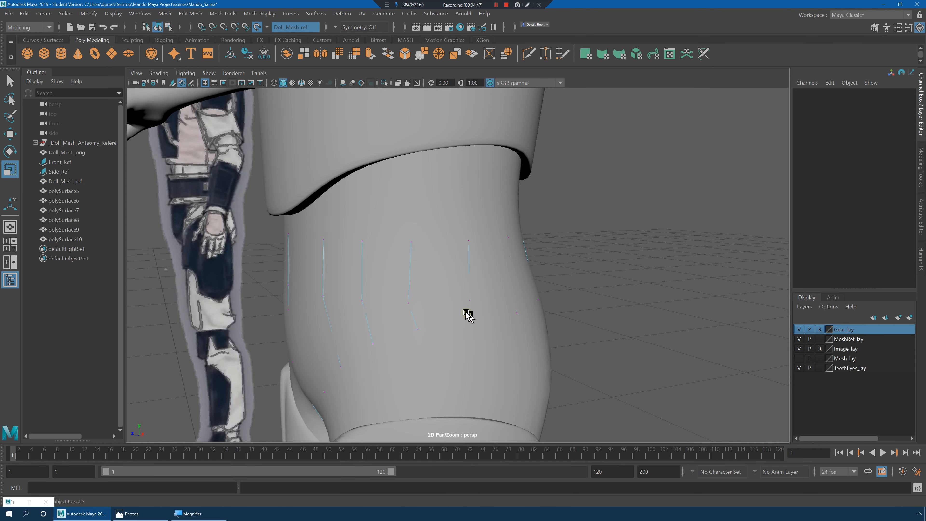
- Slide the strip's lower border vertex at the hip along the body to even out the leg opening
{"action": "left_click", "coordinate": [474, 327]}
{"action": "key", "text": "w"}
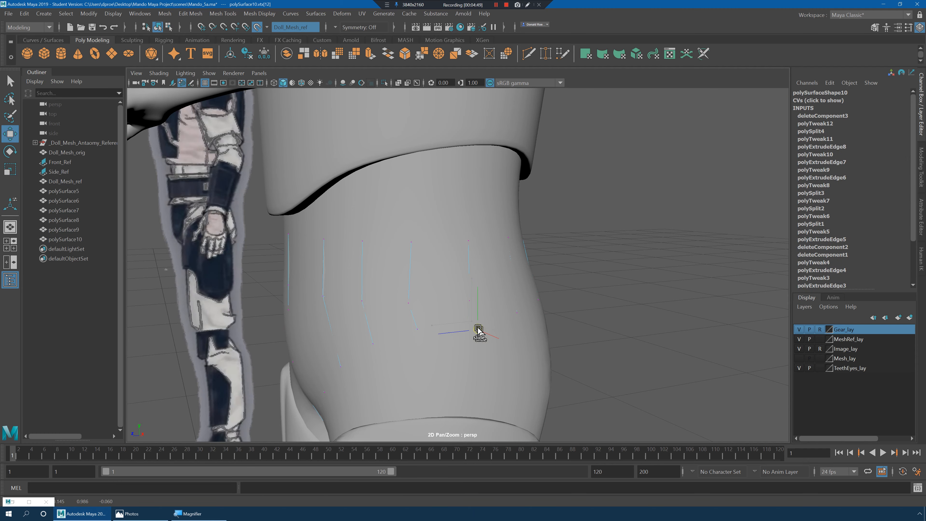
{"action": "left_click_drag", "start_coordinate": [478, 331], "coordinate": [511, 341], "text": "alt"}
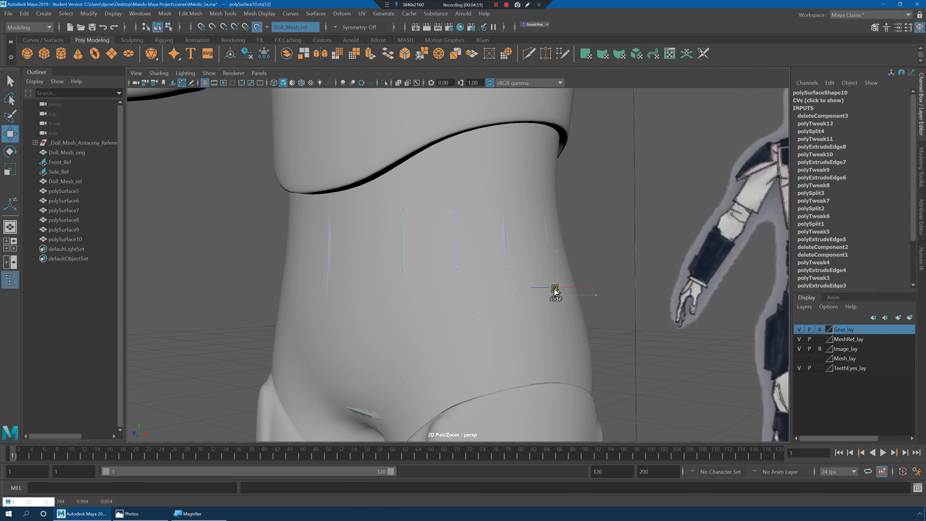
{"action": "left_click_drag", "start_coordinate": [557, 292], "coordinate": [556, 301], "text": "alt"}
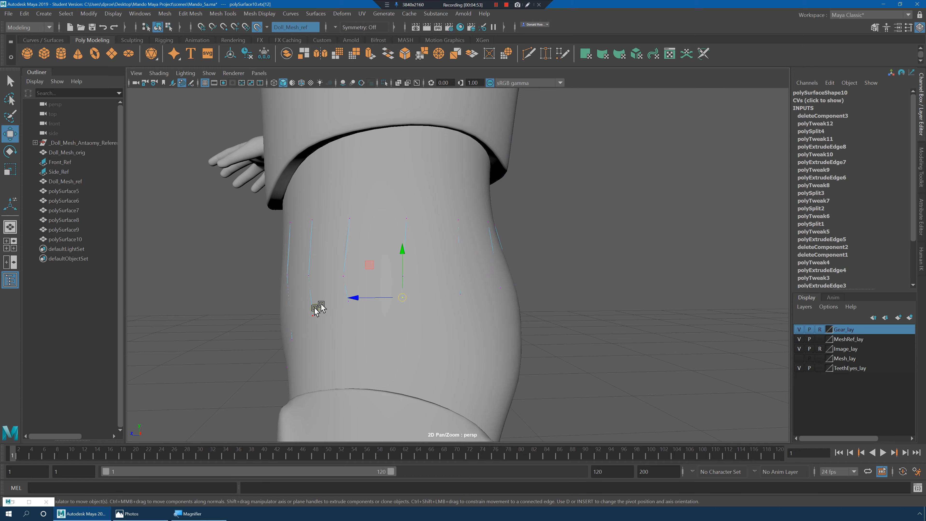
- Adjust the hip's side border vertex in the front view and set the MeshRef_lay layer to reference display
{"action": "key", "text": "space"}
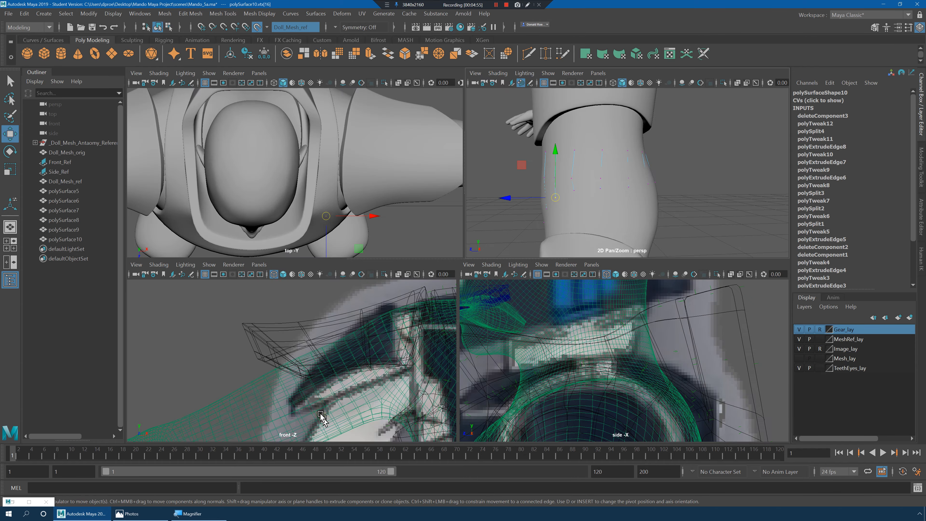
{"action": "key", "text": "space"}
{"action": "scroll", "coordinate": [491, 319], "scroll_direction": "down", "scroll_amount": 15}
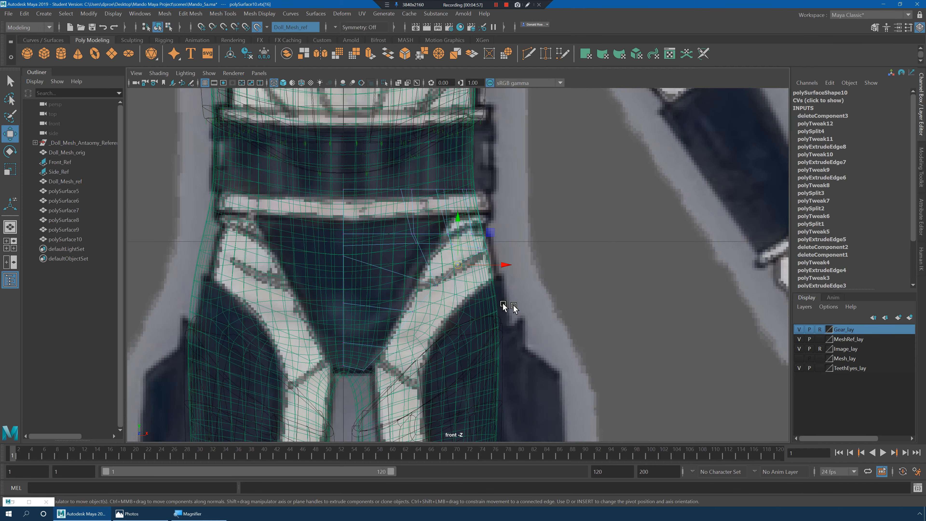
{"action": "scroll", "coordinate": [488, 297], "scroll_direction": "up", "scroll_amount": 5}
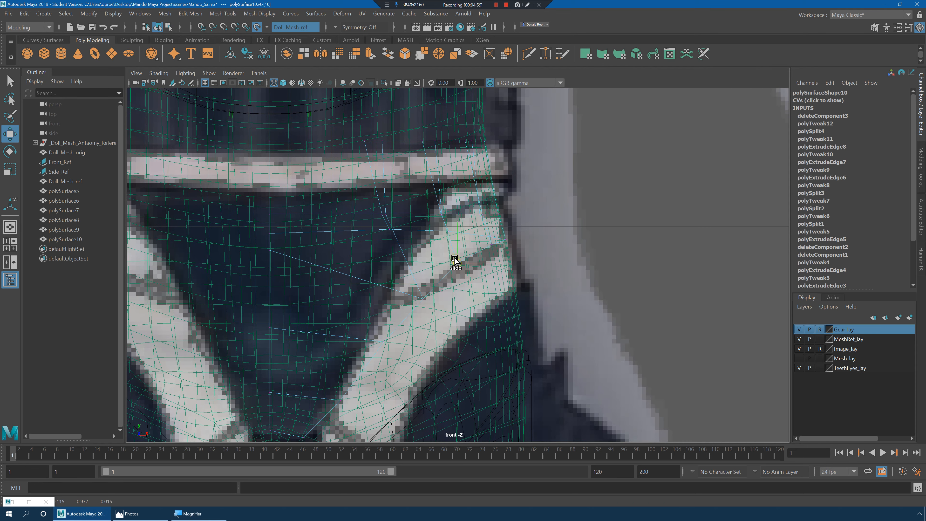
{"action": "scroll", "coordinate": [454, 259], "scroll_direction": "up", "scroll_amount": 2}
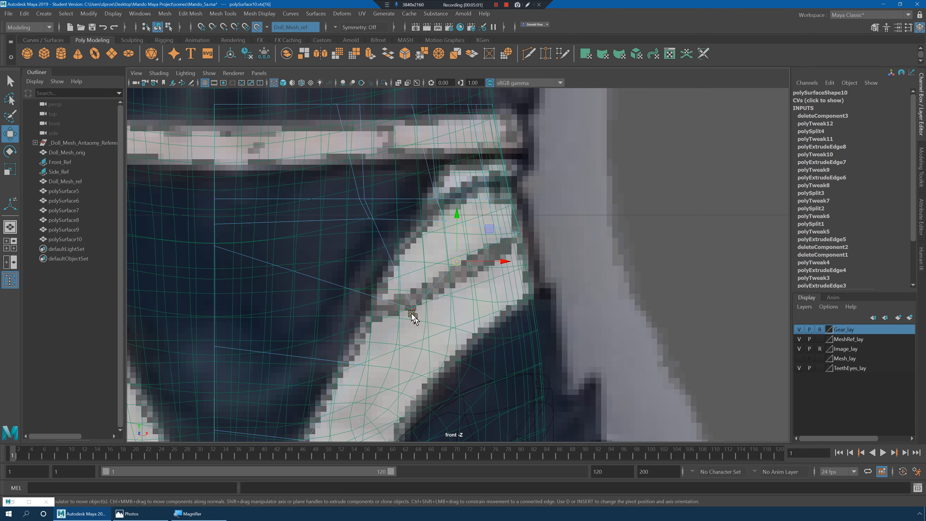
{"action": "left_click_drag", "start_coordinate": [409, 307], "coordinate": [529, 320], "text": "ctrl+shift"}
{"action": "left_click", "coordinate": [821, 338]}
{"action": "left_click", "coordinate": [820, 338]}
{"action": "left_click", "coordinate": [457, 260]}
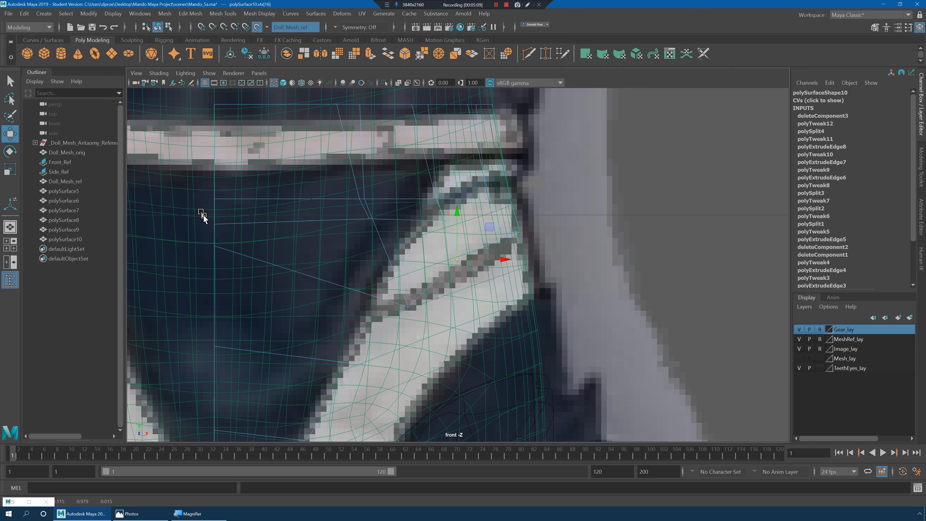
- Raise the lower border vertices at the back of the strip, checking them in the front and side views
{"action": "left_click", "coordinate": [215, 207]}
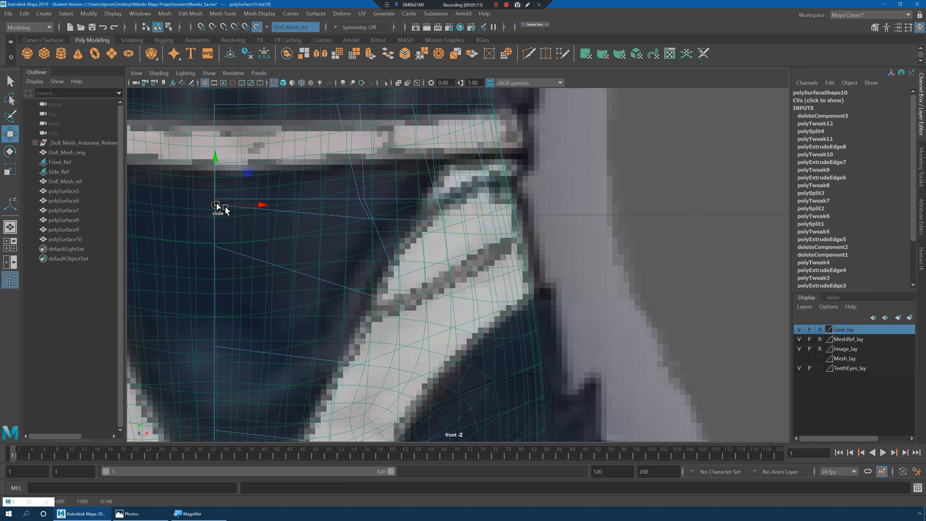
{"action": "left_click", "coordinate": [367, 207]}
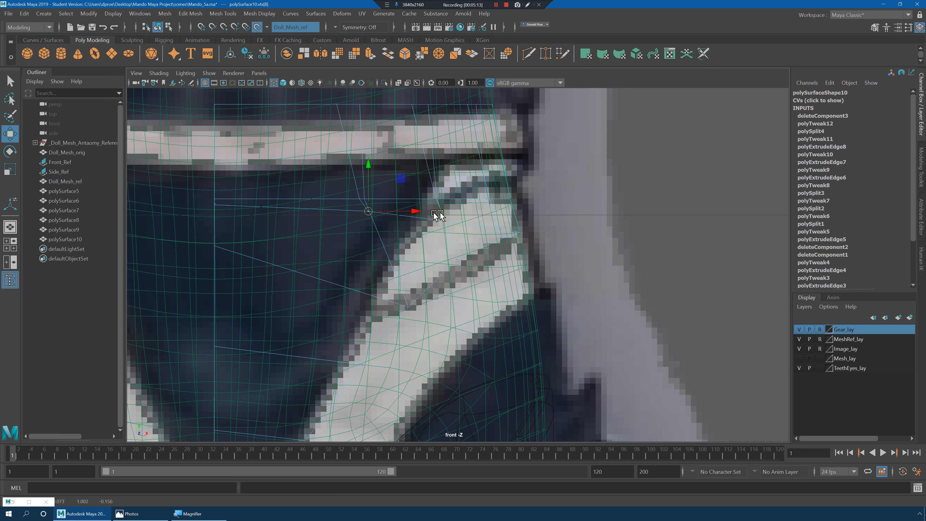
{"action": "key", "text": "space"}
{"action": "key", "text": "space"}
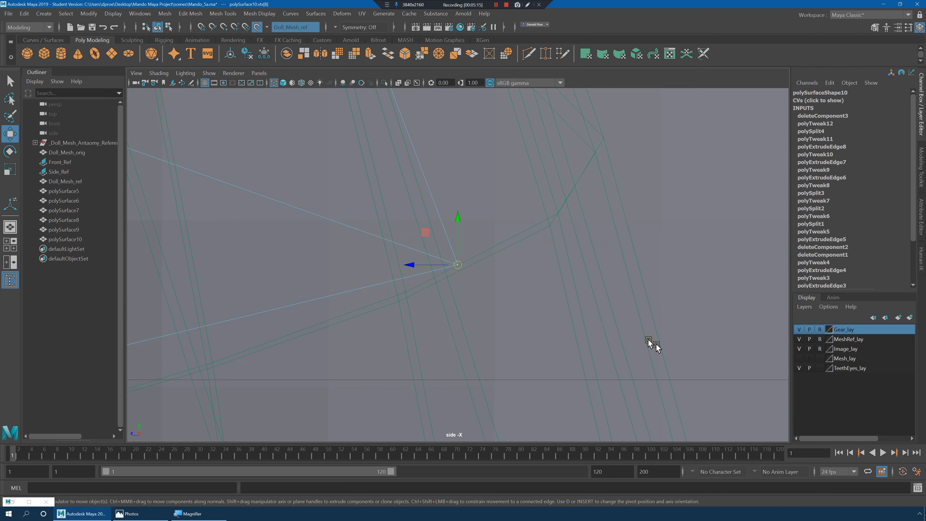
{"action": "right_click_drag", "start_coordinate": [512, 302], "coordinate": [275, 252], "text": "alt"}
{"action": "middle_click_drag", "start_coordinate": [380, 269], "coordinate": [419, 255], "text": "alt"}
{"action": "right_click_drag", "start_coordinate": [419, 254], "coordinate": [747, 306], "text": "alt"}
{"action": "left_click_drag", "start_coordinate": [549, 241], "coordinate": [537, 249]}
{"action": "scroll", "coordinate": [541, 248], "scroll_direction": "down", "scroll_amount": 3}
{"action": "key", "text": "space"}
{"action": "key", "text": "space"}
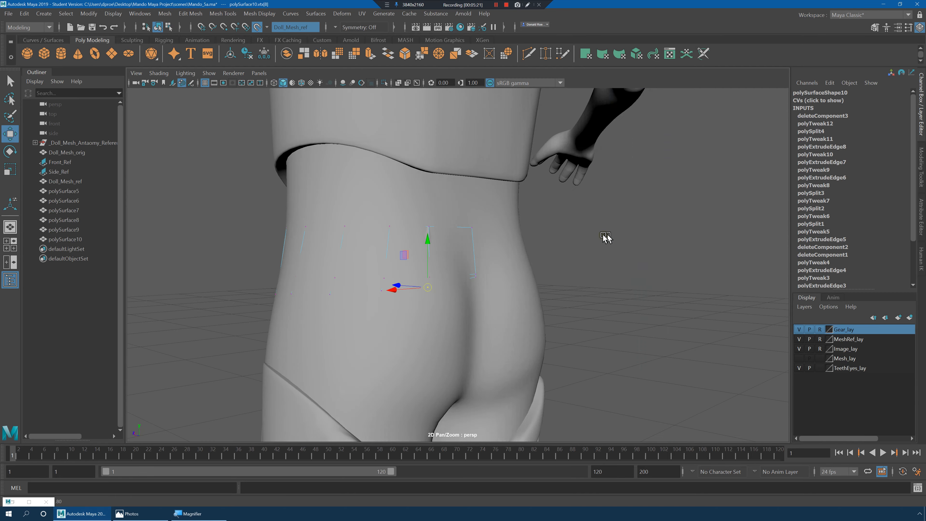
- Fine-tune the lower border vertices around the leg opening and hip in the wireframe perspective view
{"action": "left_click_drag", "start_coordinate": [604, 234], "coordinate": [588, 233], "text": "alt"}
{"action": "key", "text": "4"}
{"action": "mouse_move", "coordinate": [483, 263]}
{"action": "left_mouse_down", "text": "alt"}
{"action": "mouse_move", "coordinate": [479, 296]}
{"action": "mouse_move", "coordinate": [480, 273]}
{"action": "left_mouse_up", "text": "alt"}
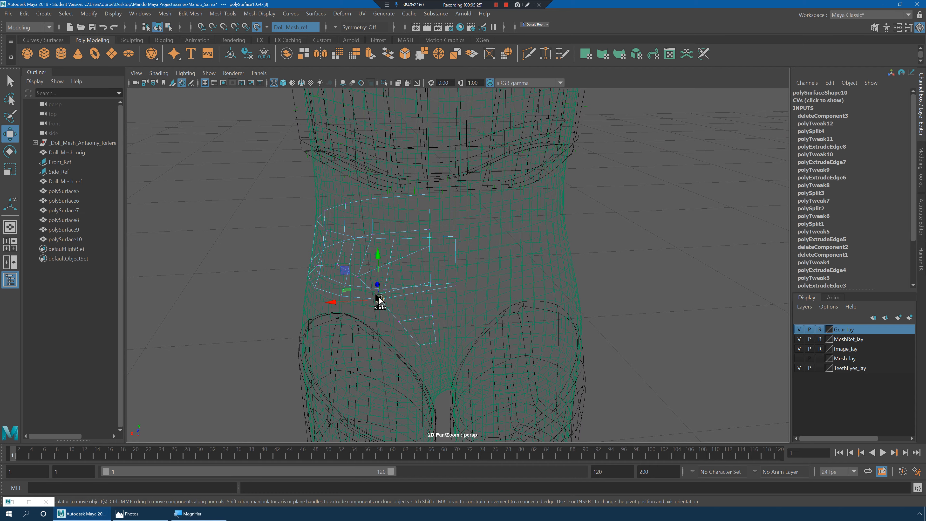
{"action": "left_click_drag", "start_coordinate": [379, 298], "coordinate": [552, 290], "text": "ctrl+shift"}
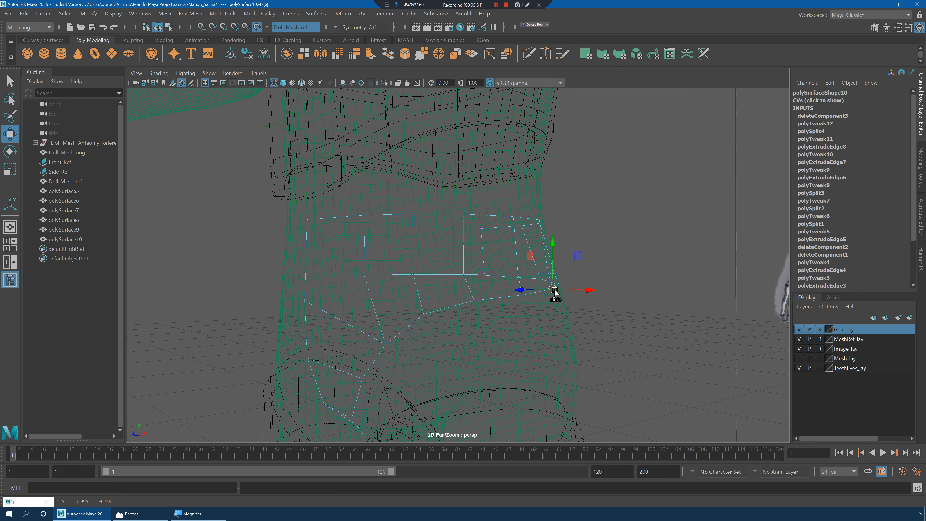
- Return to shaded display and extrude the waist mesh's faces outward with a Local Translate Z of 0.0116
{"action": "key", "text": "5"}
{"action": "right_click_drag", "start_coordinate": [605, 285], "coordinate": [566, 271], "text": "alt"}
{"action": "right_click_drag", "start_coordinate": [484, 250], "coordinate": [531, 234]}
{"action": "left_click", "coordinate": [561, 270]}
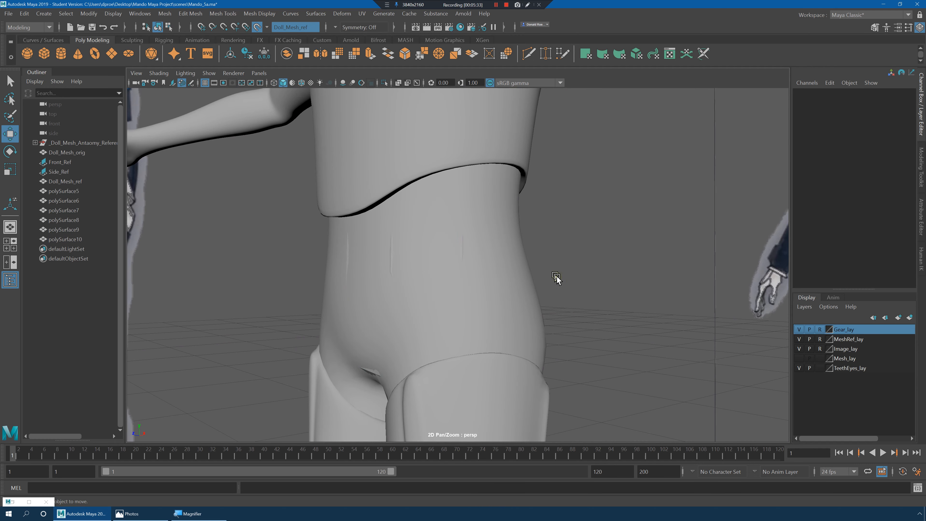
{"action": "left_click_drag", "start_coordinate": [553, 276], "coordinate": [565, 280], "text": "alt"}
{"action": "left_click", "coordinate": [523, 293]}
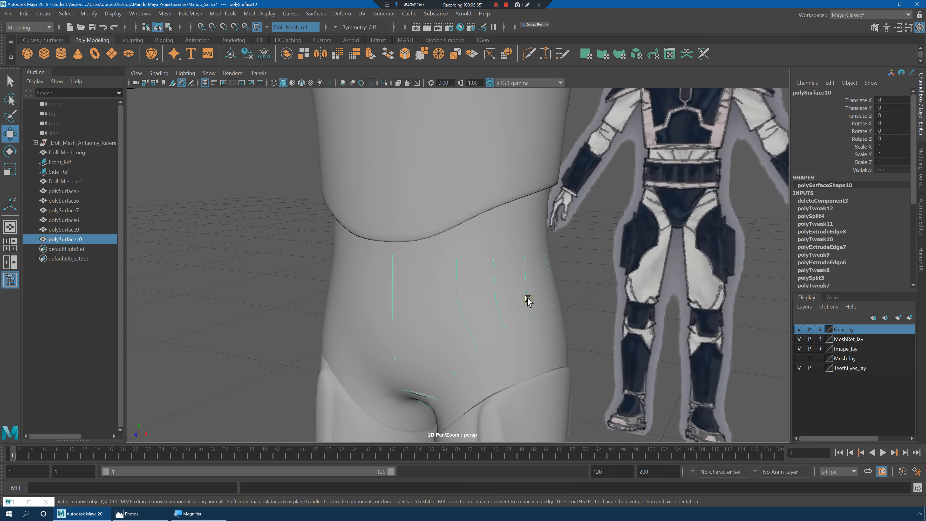
{"action": "right_click_drag", "start_coordinate": [512, 277], "coordinate": [513, 302], "text": "shift"}
{"action": "mouse_move", "coordinate": [529, 307]}
{"action": "left_mouse_down", "text": "alt"}
{"action": "mouse_move", "coordinate": [578, 310]}
{"action": "mouse_move", "coordinate": [498, 303]}
{"action": "mouse_move", "coordinate": [587, 311]}
{"action": "mouse_move", "coordinate": [467, 306]}
{"action": "mouse_move", "coordinate": [537, 309]}
{"action": "left_mouse_up", "text": "alt"}
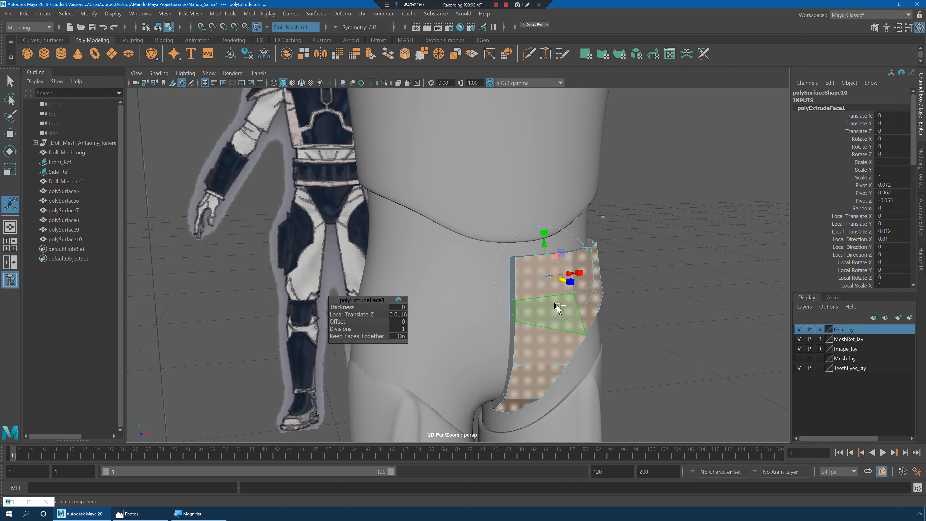
- Delete the inner faces of the extruded waist mesh and the thickness faces along its front centre line
{"action": "key", "text": "shift+period"}
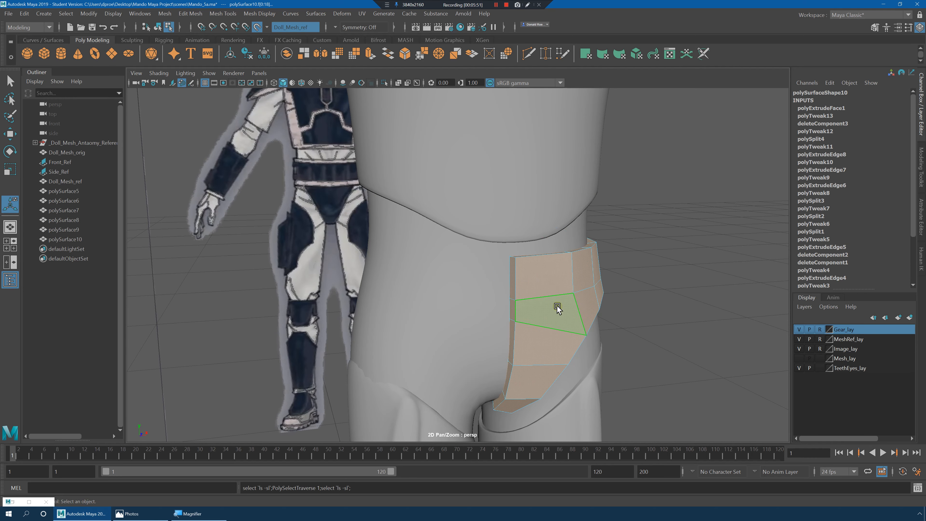
{"action": "key", "text": "4"}
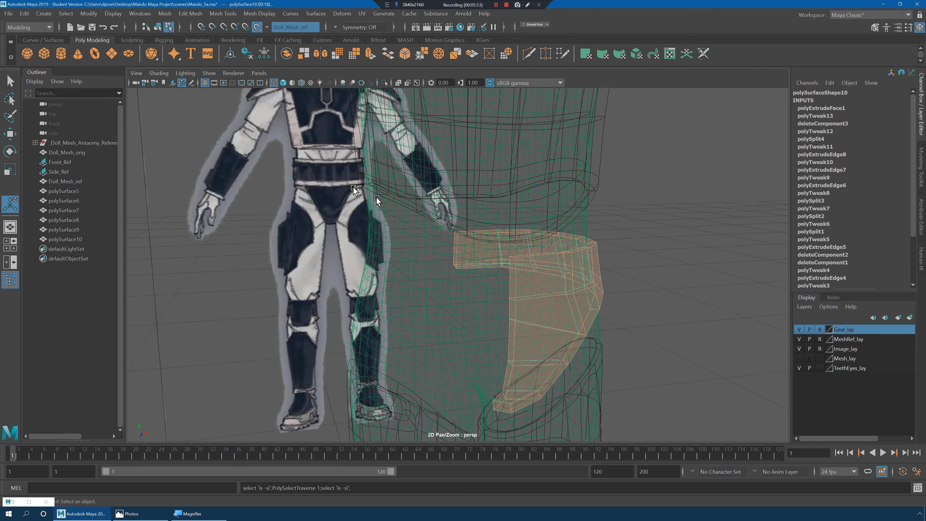
{"action": "left_click_drag", "start_coordinate": [337, 181], "coordinate": [644, 426], "text": "shift"}
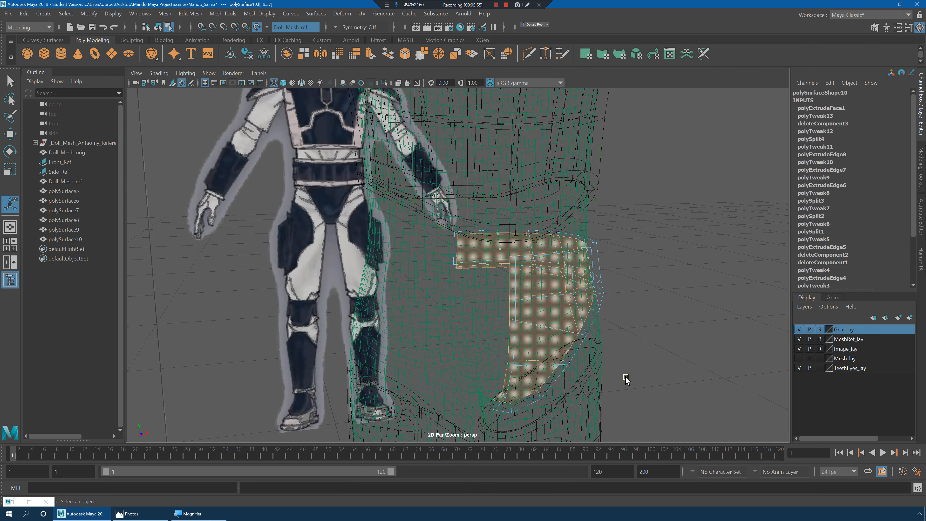
{"action": "key", "text": "Delete"}
{"action": "key", "text": "5"}
{"action": "mouse_move", "coordinate": [616, 356]}
{"action": "left_mouse_down", "text": "alt"}
{"action": "mouse_move", "coordinate": [602, 346]}
{"action": "mouse_move", "coordinate": [626, 339]}
{"action": "mouse_move", "coordinate": [607, 329]}
{"action": "left_mouse_up", "text": "alt"}
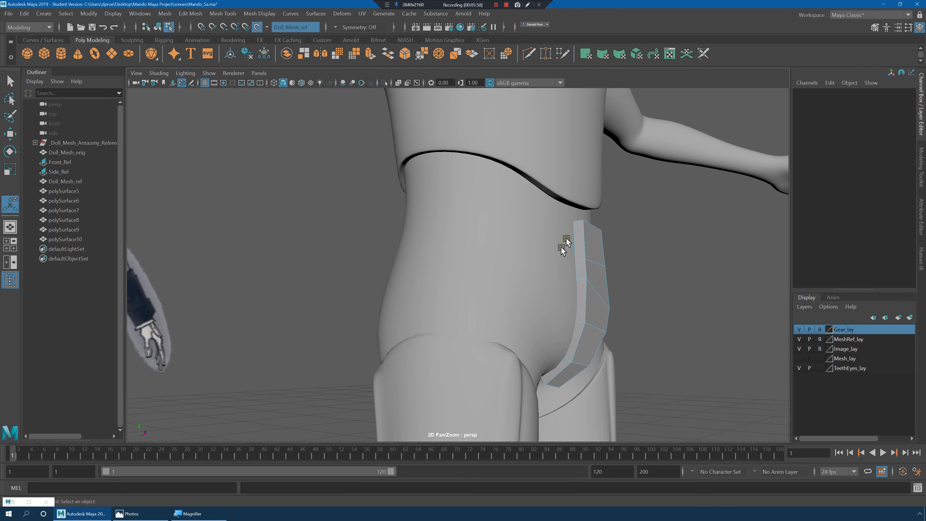
{"action": "left_click", "coordinate": [579, 242]}
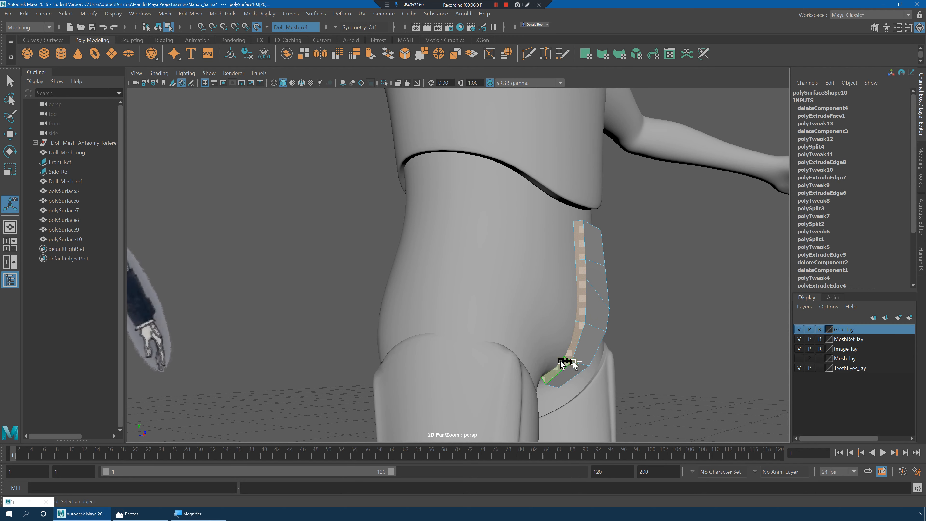
{"action": "key", "text": "Delete"}
- Duplicate the half waist mesh in object mode and mirror the copy with a Scale X of -1
{"action": "left_click_drag", "start_coordinate": [638, 320], "coordinate": [514, 296], "text": "alt"}
{"action": "right_click_drag", "start_coordinate": [505, 253], "coordinate": [554, 237]}
{"action": "key", "text": "q"}
{"action": "left_click_drag", "start_coordinate": [593, 322], "coordinate": [504, 292], "text": "alt"}
{"action": "left_click", "coordinate": [505, 292]}
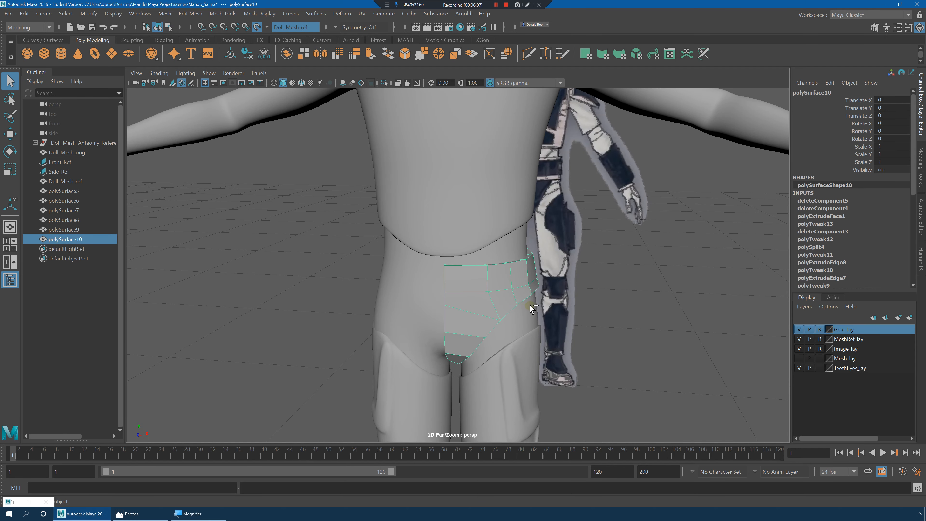
{"action": "key", "text": "ctrl+d"}
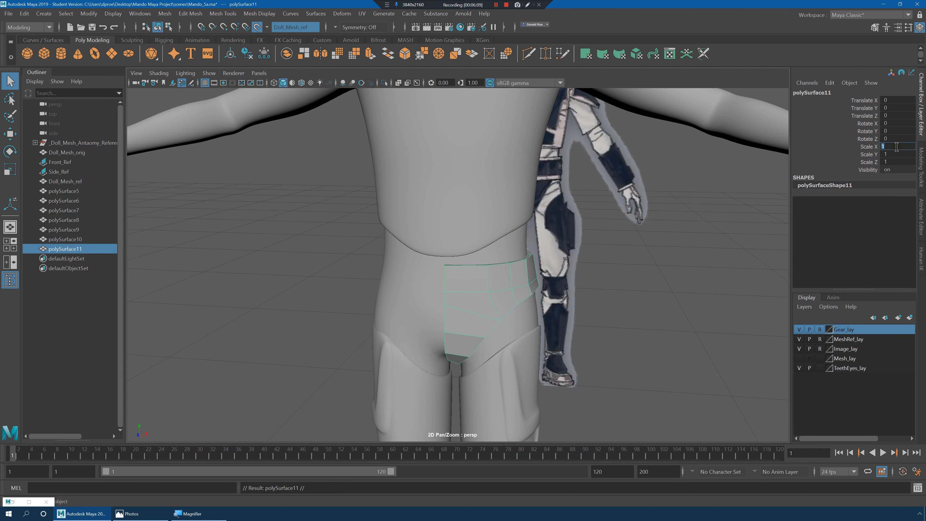
{"action": "left_click", "coordinate": [897, 146]}
{"action": "type", "text": "-1"}
{"action": "key", "text": "Return"}
- Select both waist halves, hide the MeshRef_lay layer in the front view and turn off the live surface
{"action": "left_click", "coordinate": [472, 276], "text": "shift"}
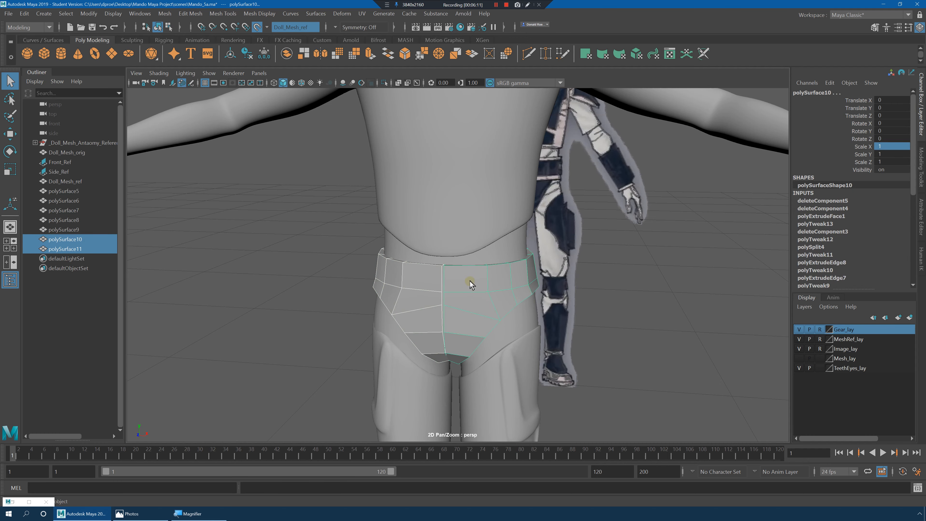
{"action": "key", "text": "f"}
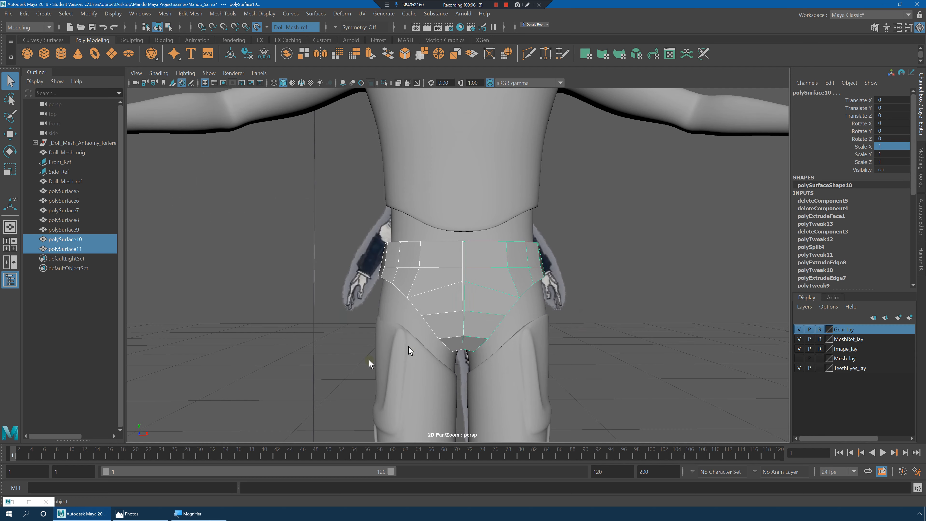
{"action": "key", "text": "space"}
{"action": "key", "text": "space"}
{"action": "middle_click_drag", "start_coordinate": [381, 279], "coordinate": [466, 278], "text": "alt"}
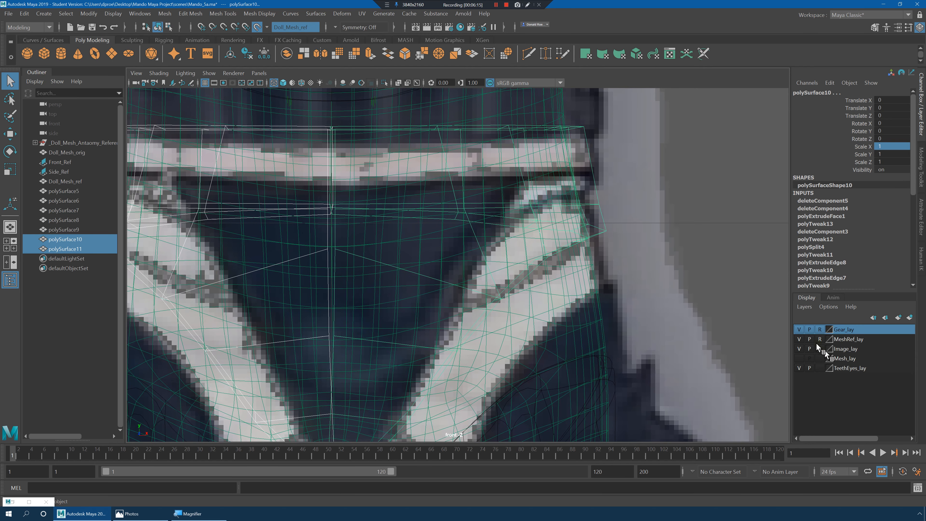
{"action": "left_click", "coordinate": [799, 340]}
{"action": "right_click_drag", "start_coordinate": [485, 273], "coordinate": [399, 246], "text": "alt"}
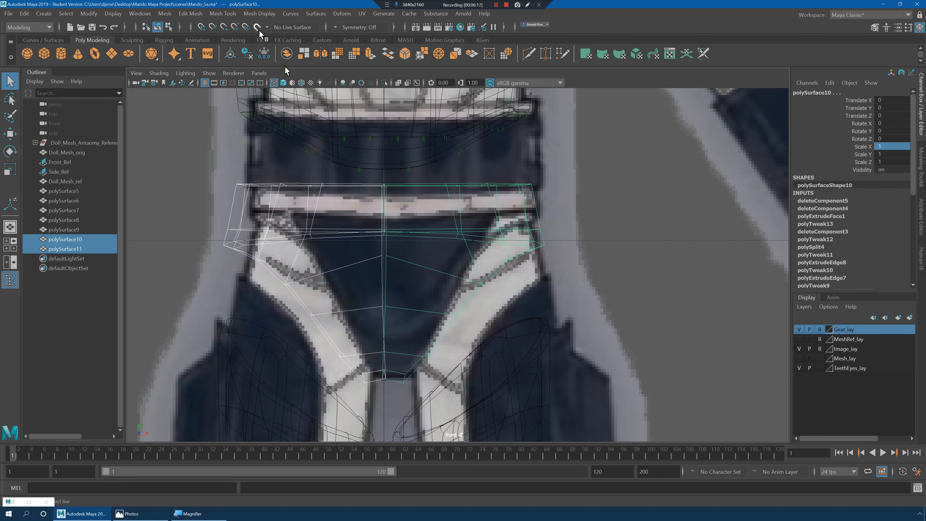
- Combine the two waist halves into a single mesh
{"action": "right_click_drag", "start_coordinate": [409, 186], "coordinate": [363, 173]}
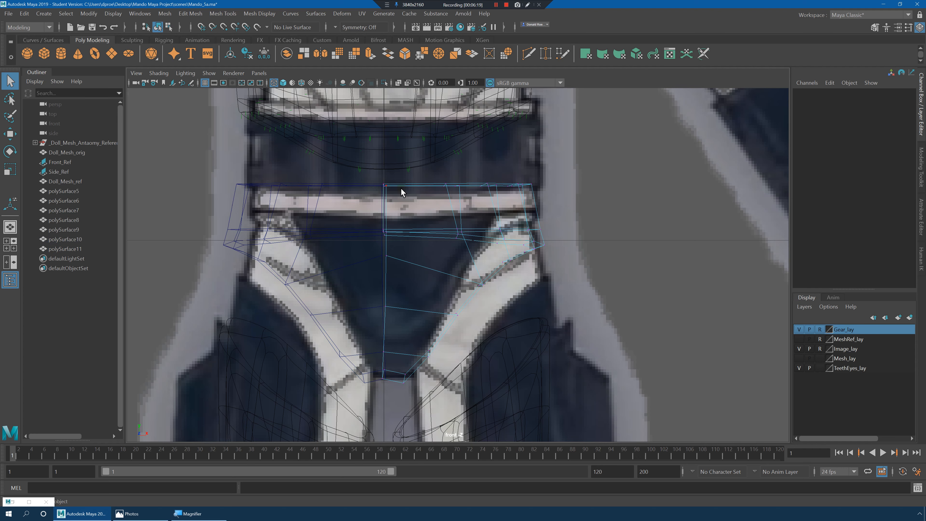
{"action": "left_click_drag", "start_coordinate": [380, 419], "coordinate": [389, 415]}
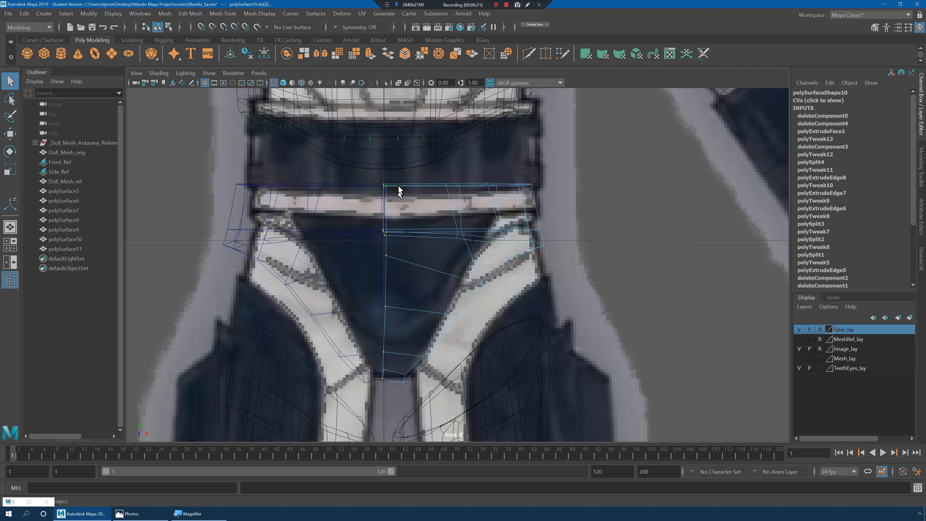
{"action": "right_click_drag", "start_coordinate": [419, 174], "coordinate": [441, 159]}
{"action": "right_click_drag", "start_coordinate": [423, 192], "coordinate": [424, 362], "text": "shift"}
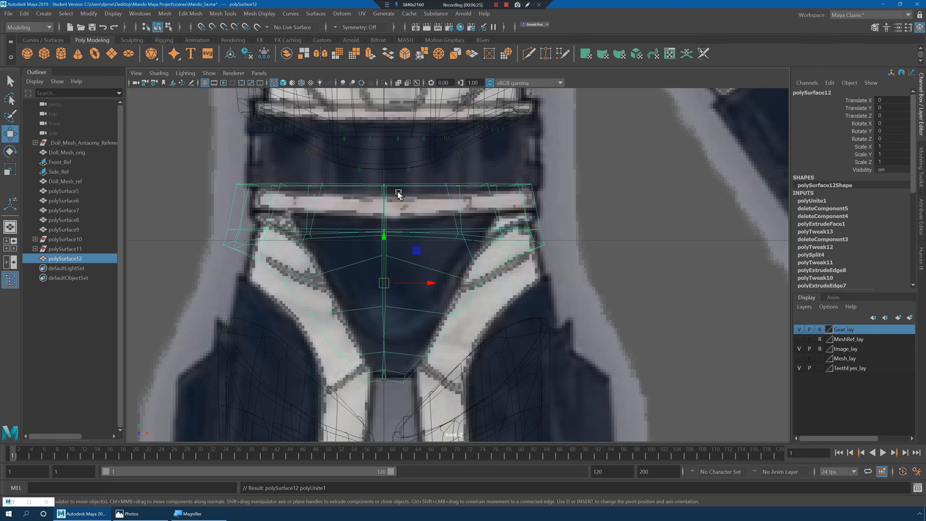
- Select the centre-line vertices of the combined mesh, flatten them along X and snap them to the grid's centre line
{"action": "right_click", "coordinate": [392, 192]}
{"action": "left_click", "coordinate": [348, 190]}
{"action": "left_click_drag", "start_coordinate": [378, 171], "coordinate": [387, 379]}
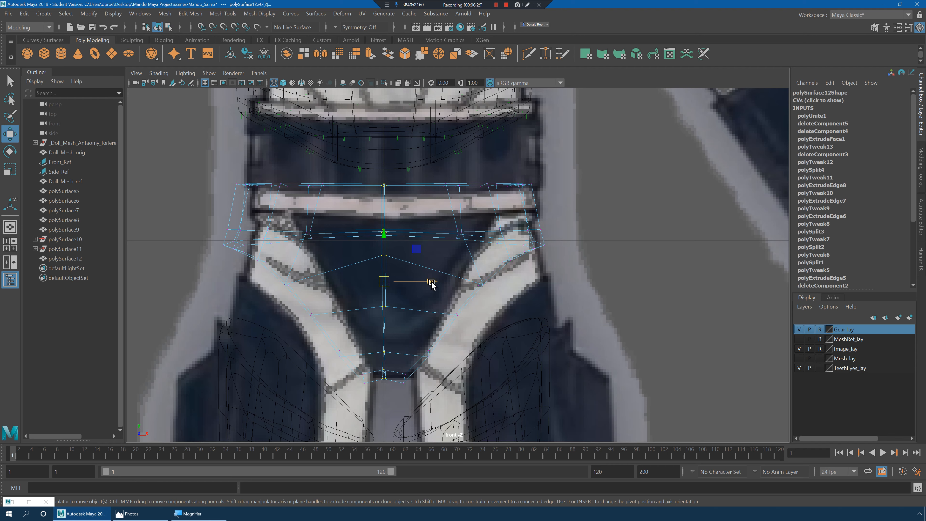
{"action": "key", "text": "r"}
{"action": "left_click", "coordinate": [357, 275]}
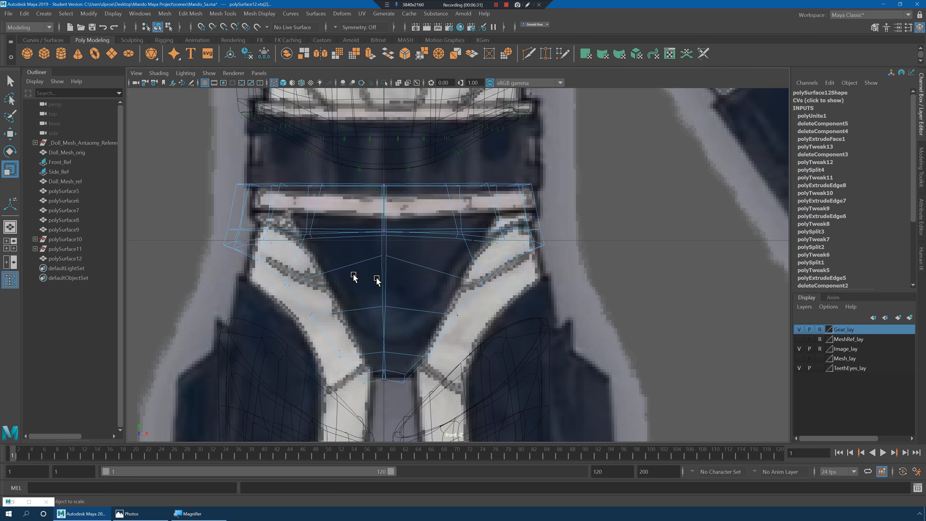
{"action": "key", "text": "ctrl+z"}
{"action": "left_click_drag", "start_coordinate": [434, 282], "coordinate": [310, 277]}
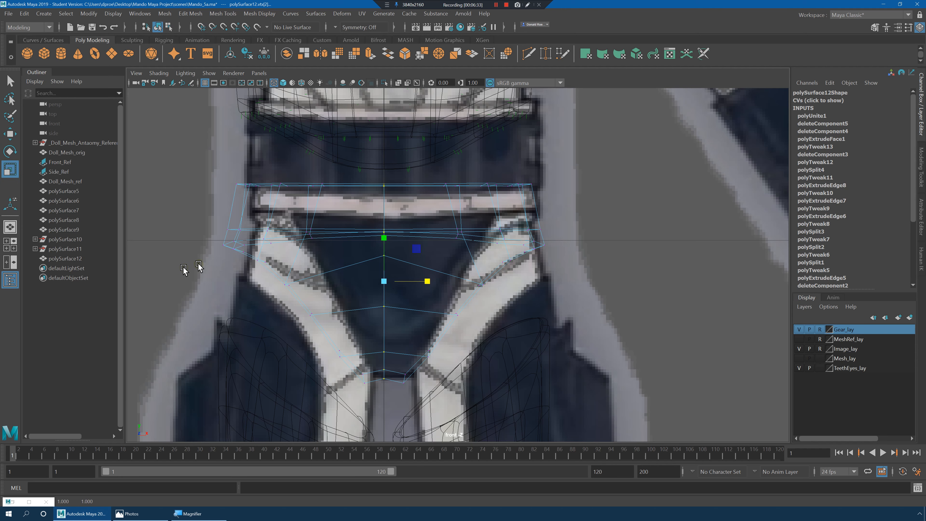
{"action": "key", "text": "w"}
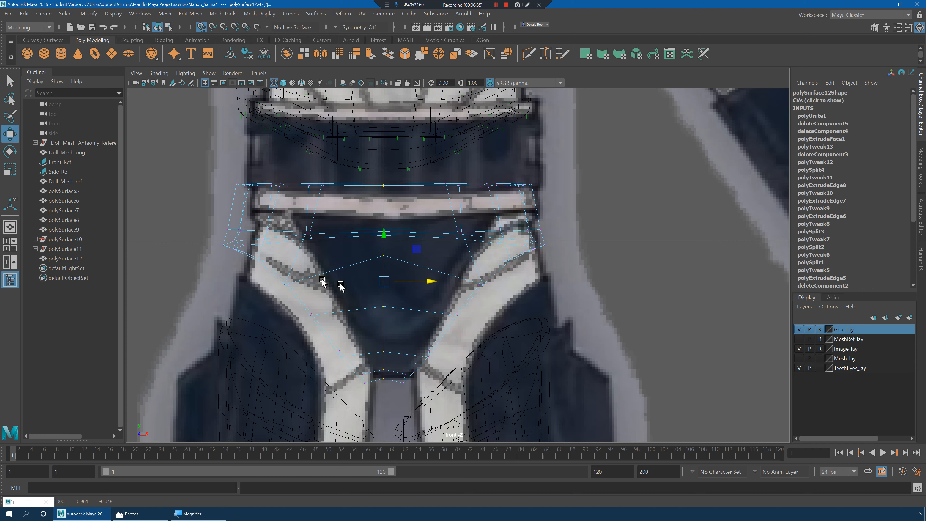
- Merge the selected centre-line vertices in the perspective view with a Distance Threshold of 0.0001
{"action": "key", "text": "space"}
{"action": "key", "text": "space"}
{"action": "left_click_drag", "start_coordinate": [641, 234], "coordinate": [484, 240], "text": "alt"}
{"action": "right_click_drag", "start_coordinate": [484, 240], "coordinate": [735, 279], "text": "alt"}
{"action": "left_click_drag", "start_coordinate": [517, 277], "coordinate": [506, 306], "text": "alt"}
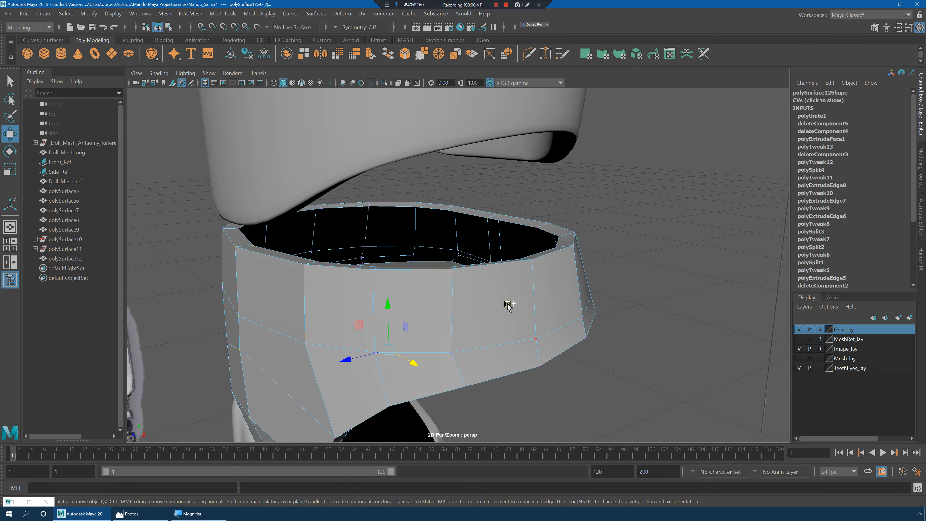
{"action": "right_click_drag", "start_coordinate": [506, 306], "coordinate": [542, 251], "text": "shift"}
- Merge the remaining doubled vertices at the back's lower centre edge and move the centre vertex slightly up
{"action": "left_click_drag", "start_coordinate": [542, 251], "coordinate": [495, 292], "text": "alt"}
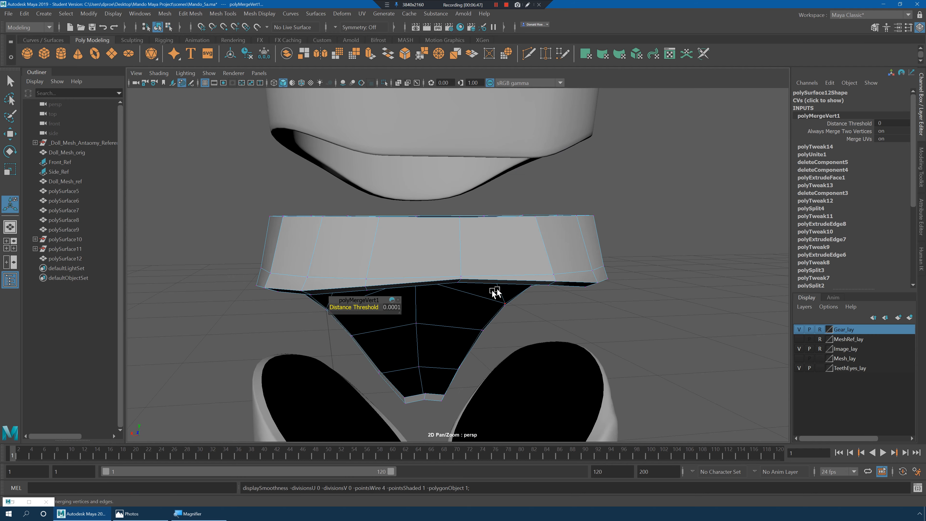
{"action": "right_click_drag", "start_coordinate": [497, 290], "coordinate": [568, 302], "text": "alt"}
{"action": "key", "text": "3"}
{"action": "key", "text": "1"}
{"action": "left_click", "coordinate": [495, 297]}
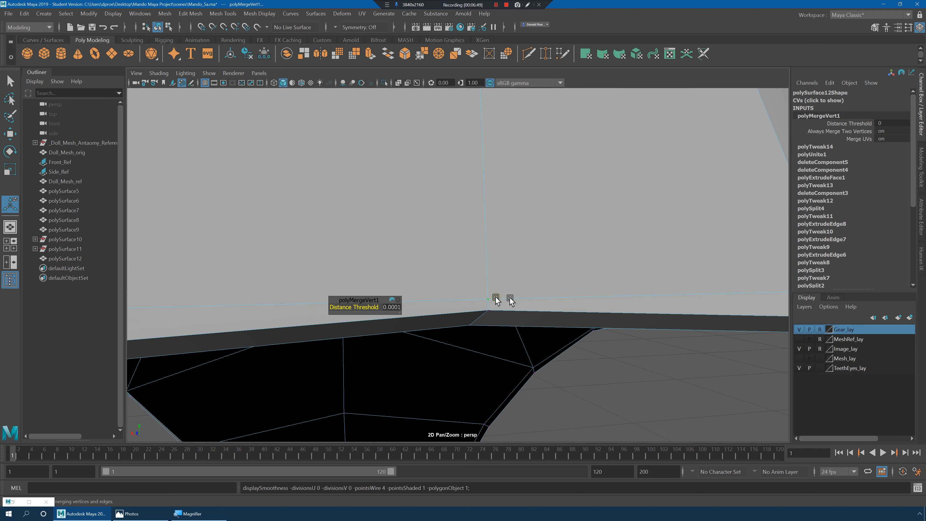
{"action": "left_click_drag", "start_coordinate": [496, 297], "coordinate": [494, 248], "text": "alt"}
{"action": "right_click_drag", "start_coordinate": [506, 261], "coordinate": [511, 200], "text": "shift"}
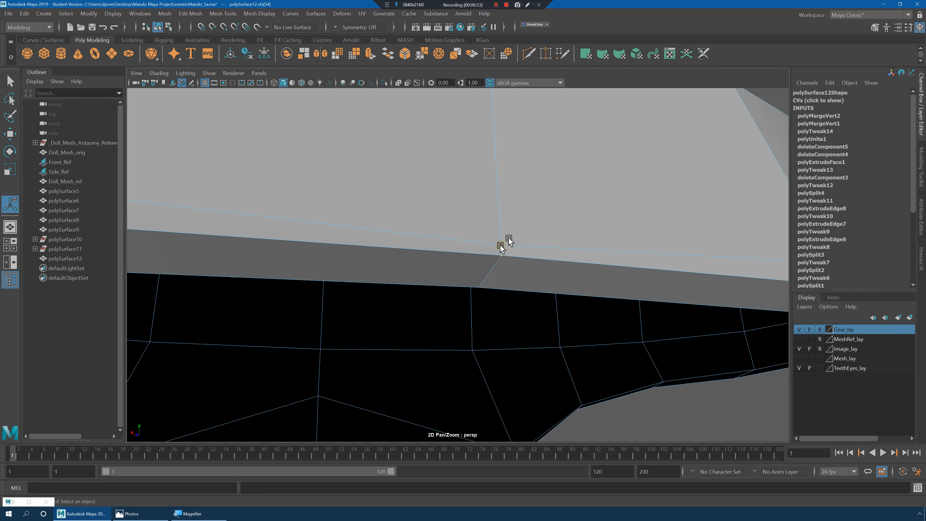
{"action": "right_click_drag", "start_coordinate": [508, 251], "coordinate": [508, 166], "text": "shift"}
{"action": "key", "text": "w"}
{"action": "scroll", "coordinate": [510, 190], "scroll_direction": "down", "scroll_amount": 10}
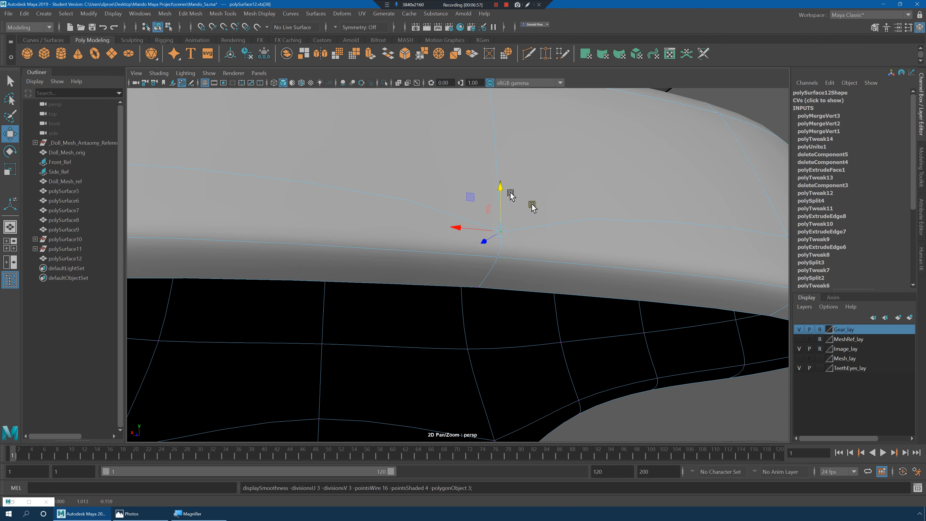
- Delete the leftover internal wall faces on the back centre seam inside the waist mesh
{"action": "key", "text": "1"}
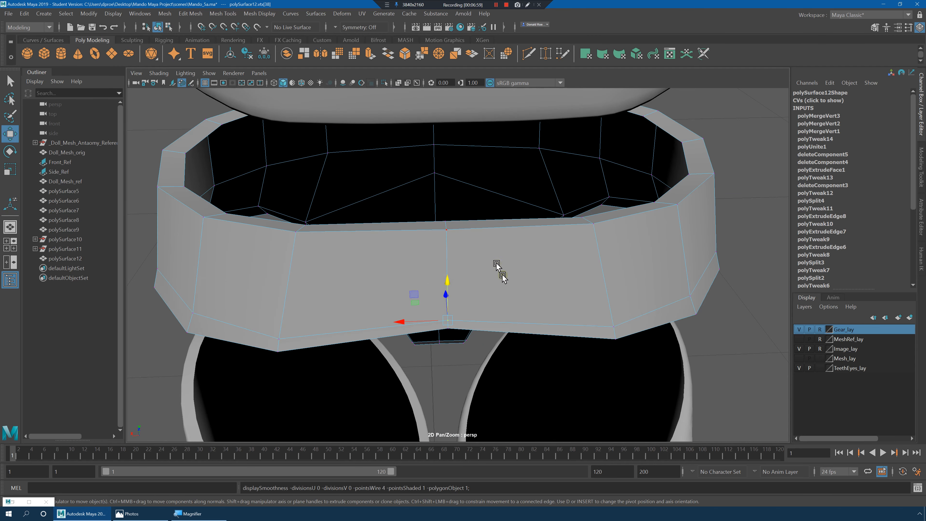
{"action": "left_click_drag", "start_coordinate": [502, 276], "coordinate": [559, 260], "text": "alt"}
{"action": "scroll", "coordinate": [586, 258], "scroll_direction": "up", "scroll_amount": 4}
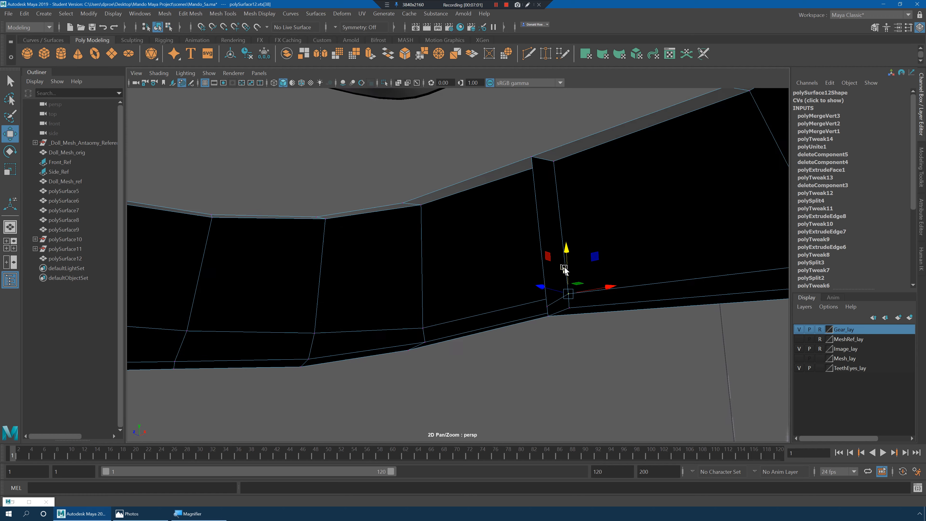
{"action": "right_click_drag", "start_coordinate": [568, 203], "coordinate": [568, 228]}
{"action": "left_click", "coordinate": [553, 211]}
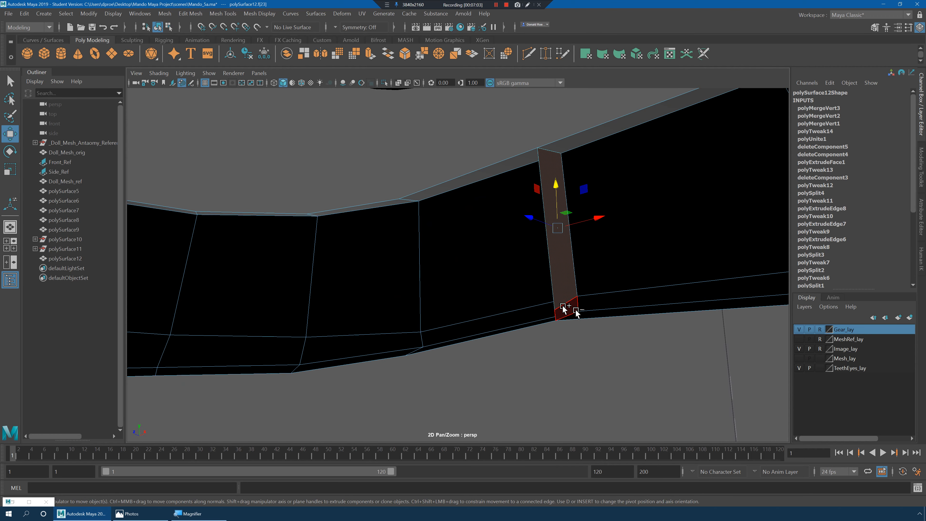
{"action": "left_click", "coordinate": [611, 279]}
{"action": "left_click", "coordinate": [555, 242]}
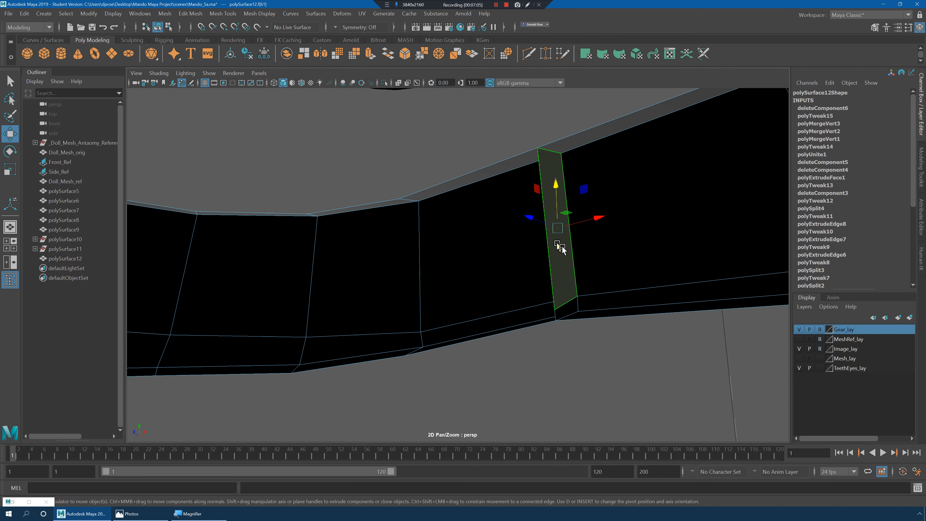
- Check the waist mesh from several sides in smooth preview and show the MeshRef_lay layer again
{"action": "left_click_drag", "start_coordinate": [649, 241], "coordinate": [587, 250], "text": "alt"}
{"action": "key", "text": "3"}
{"action": "right_click_drag", "start_coordinate": [587, 250], "coordinate": [499, 252], "text": "alt"}
{"action": "left_click_drag", "start_coordinate": [497, 250], "coordinate": [474, 268], "text": "alt"}
{"action": "right_click_drag", "start_coordinate": [474, 268], "coordinate": [678, 277], "text": "alt"}
{"action": "left_click_drag", "start_coordinate": [472, 268], "coordinate": [581, 262], "text": "alt"}
{"action": "right_click_drag", "start_coordinate": [580, 260], "coordinate": [469, 263], "text": "alt"}
{"action": "left_click_drag", "start_coordinate": [468, 262], "coordinate": [506, 270], "text": "alt"}
{"action": "right_click_drag", "start_coordinate": [506, 270], "coordinate": [776, 359], "text": "alt"}
{"action": "left_click", "coordinate": [801, 339]}
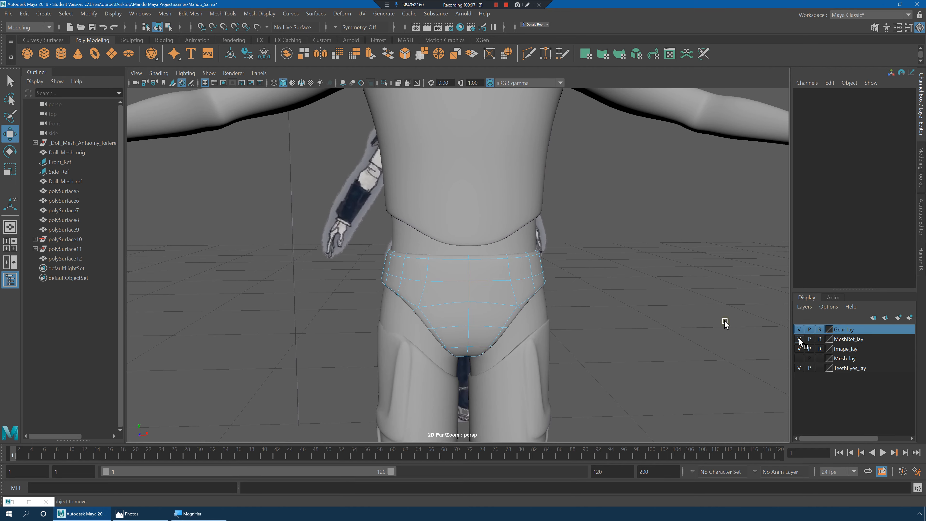
- Return the mesh to unsmoothed display and select the loop of faces around the upper waist band
{"action": "left_click_drag", "start_coordinate": [693, 314], "coordinate": [620, 299], "text": "alt"}
{"action": "right_click_drag", "start_coordinate": [620, 299], "coordinate": [428, 271], "text": "alt"}
{"action": "left_click_drag", "start_coordinate": [428, 271], "coordinate": [449, 272], "text": "alt"}
{"action": "right_click_drag", "start_coordinate": [449, 274], "coordinate": [522, 290], "text": "alt"}
{"action": "key", "text": "1"}
{"action": "left_click", "coordinate": [466, 261]}
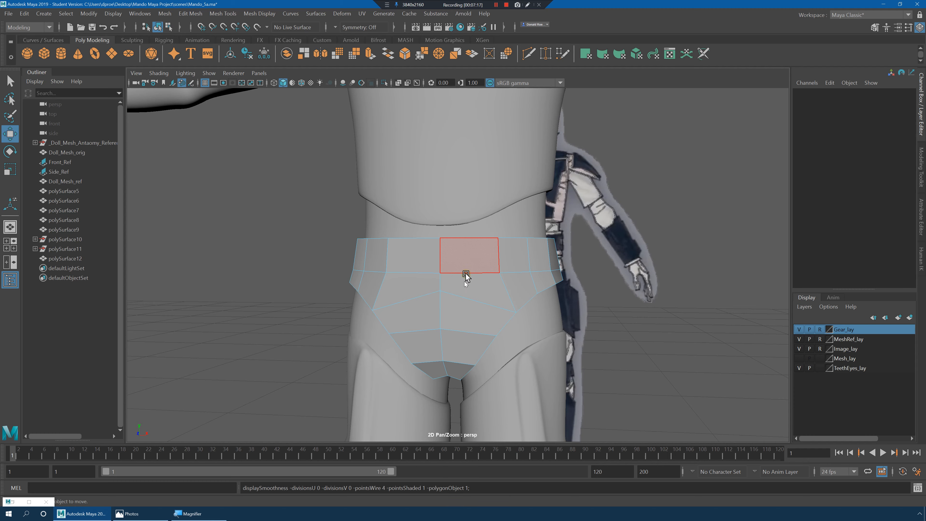
{"action": "left_click", "coordinate": [478, 262]}
{"action": "double_click", "coordinate": [545, 260]}
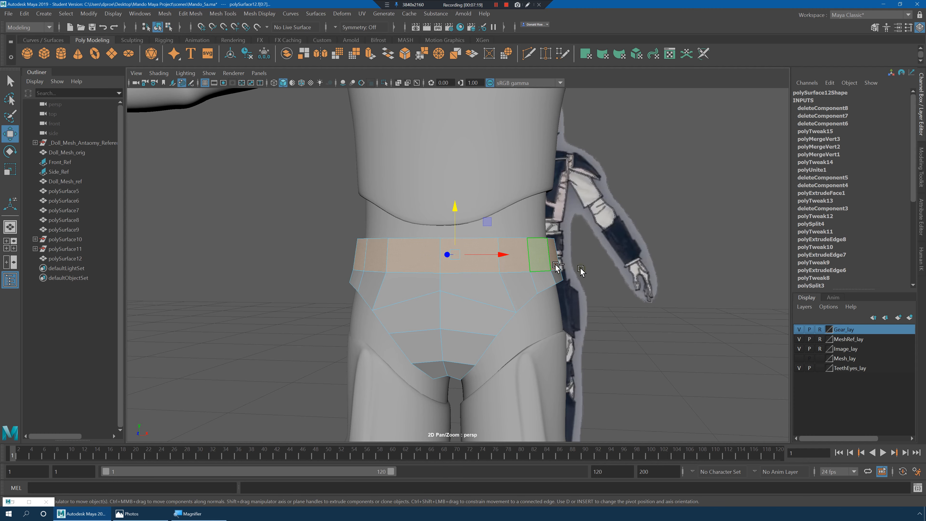
- Try raising a lower border vertex at the back of the waist band and undo the move
{"action": "left_click_drag", "start_coordinate": [581, 269], "coordinate": [521, 275], "text": "alt"}
{"action": "right_click_drag", "start_coordinate": [387, 274], "coordinate": [350, 265]}
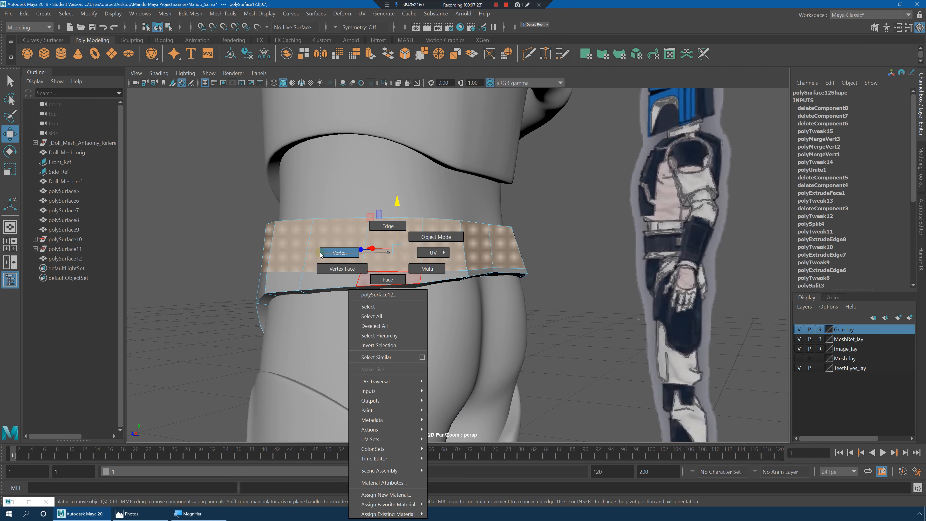
{"action": "left_click", "coordinate": [423, 282]}
{"action": "left_click_drag", "start_coordinate": [418, 244], "coordinate": [419, 241]}
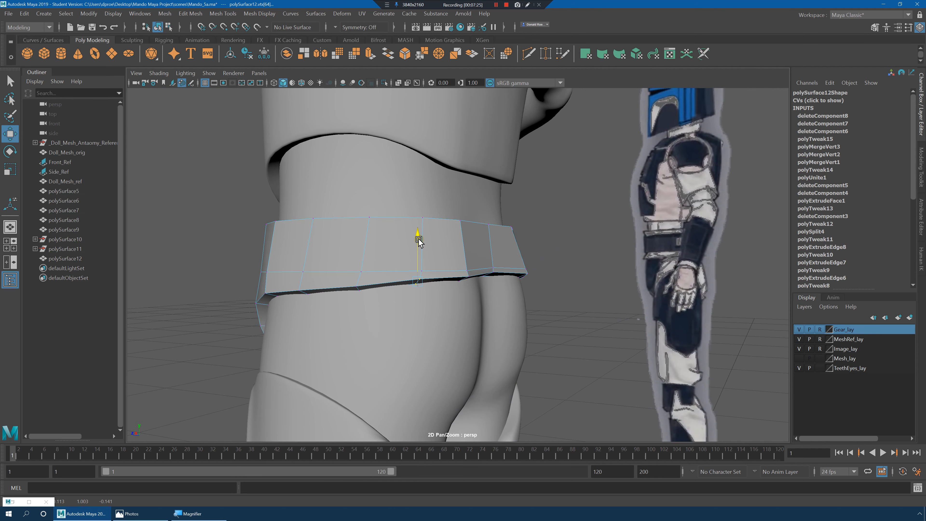
{"action": "left_click", "coordinate": [461, 280]}
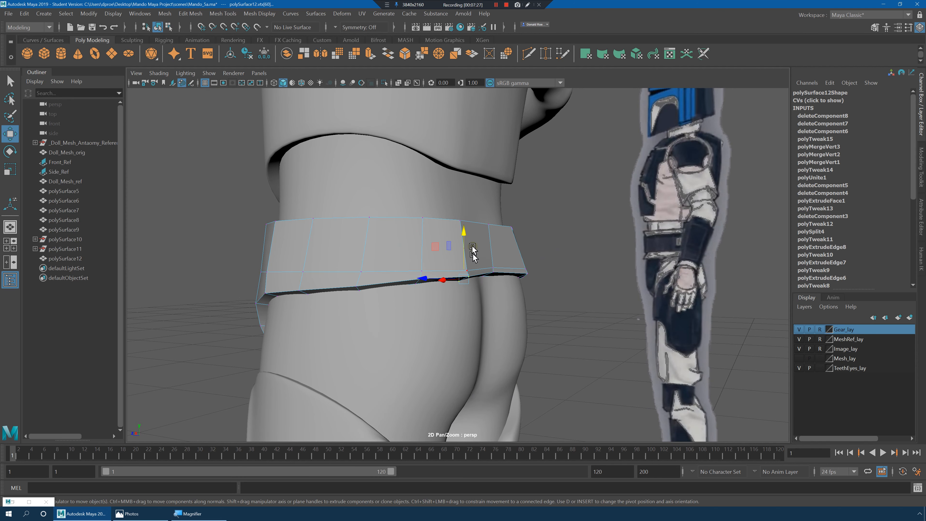
{"action": "key", "text": "ctrl+z"}
{"action": "key", "text": "ctrl+z"}
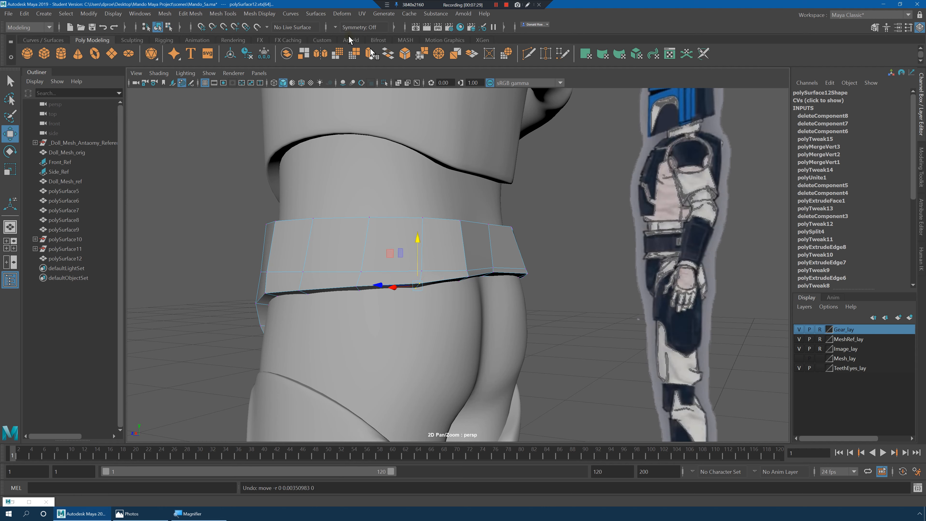
- Turn on Object X symmetry for editing the waist mesh's vertices
{"action": "left_click", "coordinate": [336, 29]}
{"action": "left_click", "coordinate": [356, 47]}
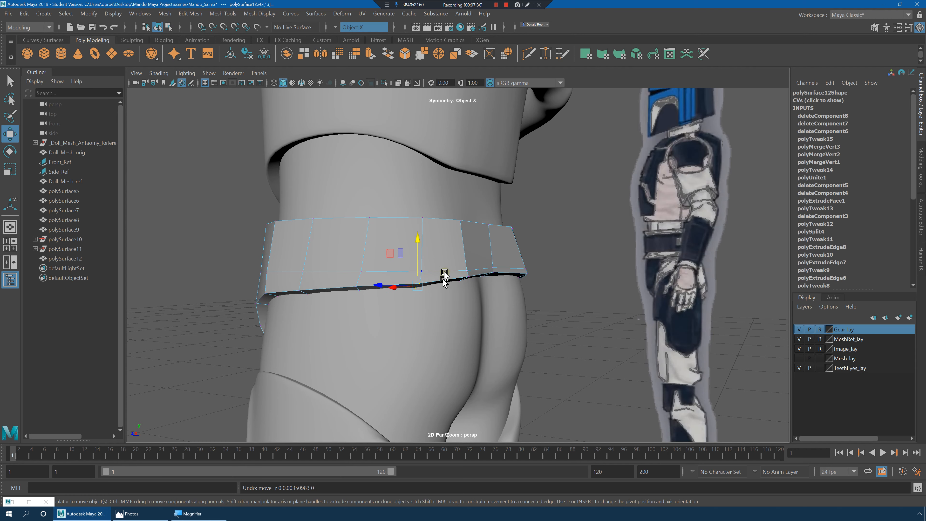
- Raise the lower border vertex at the back of the waist band symmetrically
{"action": "left_click", "coordinate": [444, 305]}
{"action": "left_click", "coordinate": [420, 283]}
{"action": "key", "text": "q"}
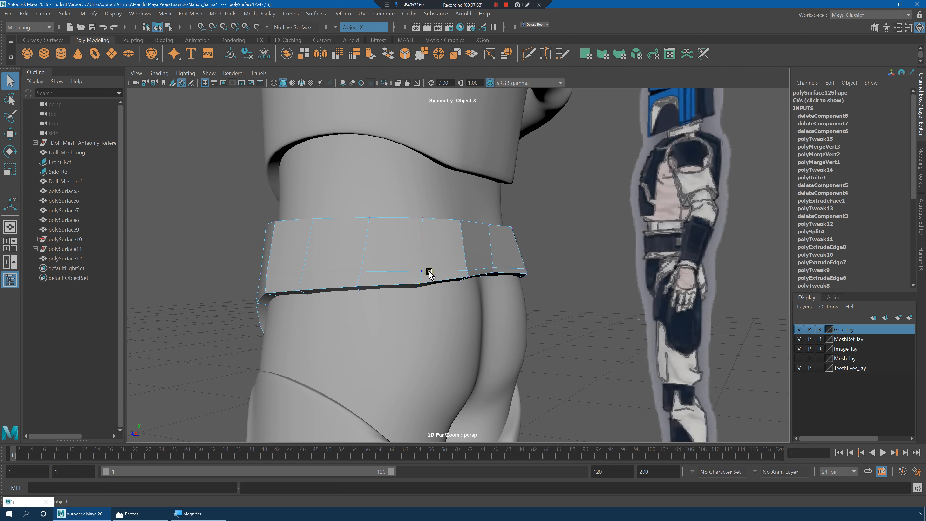
{"action": "key", "text": "w"}
{"action": "left_click_drag", "start_coordinate": [420, 243], "coordinate": [421, 239]}
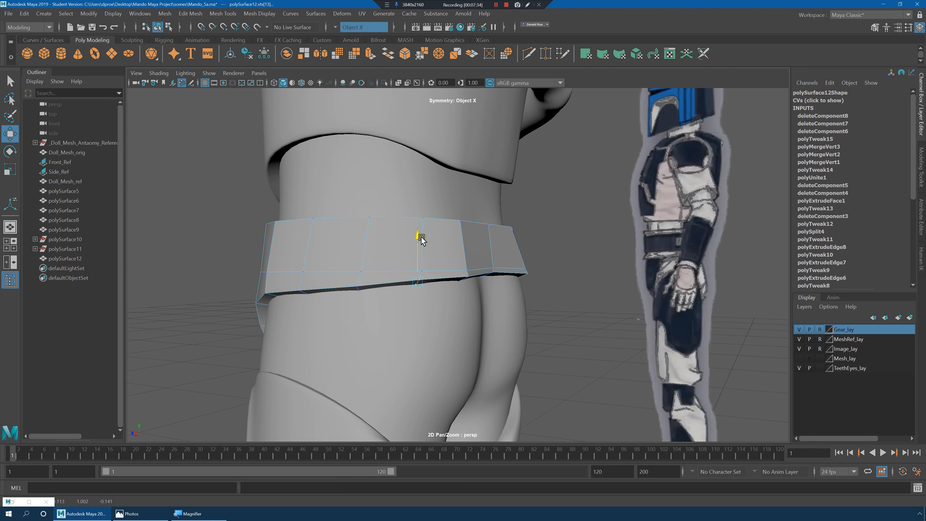
- Adjust the height of the neighbouring lower border vertices across the back of the waist band
{"action": "left_click", "coordinate": [467, 274]}
{"action": "left_click", "coordinate": [484, 278]}
{"action": "left_click_drag", "start_coordinate": [514, 293], "coordinate": [436, 255], "text": "alt"}
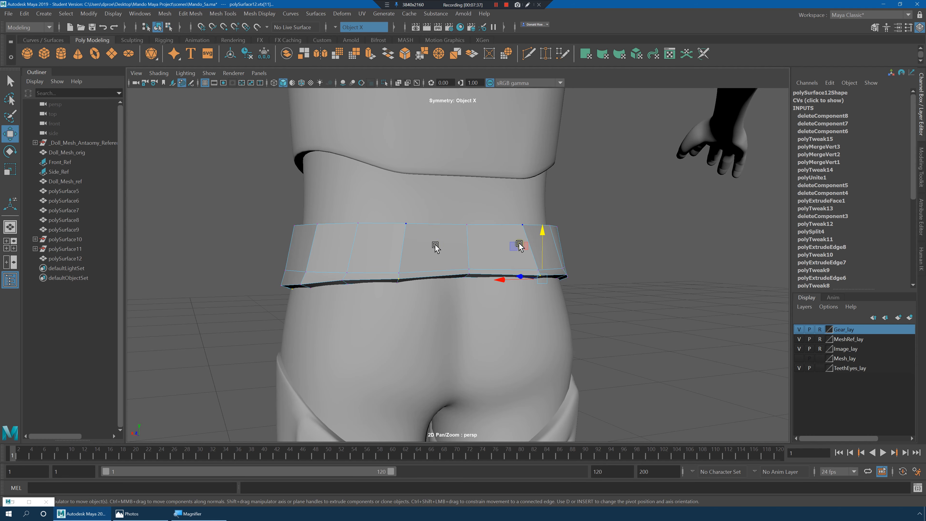
{"action": "left_click_drag", "start_coordinate": [519, 247], "coordinate": [543, 247], "text": "alt"}
{"action": "left_click_drag", "start_coordinate": [593, 270], "coordinate": [647, 333], "text": "ctrl"}
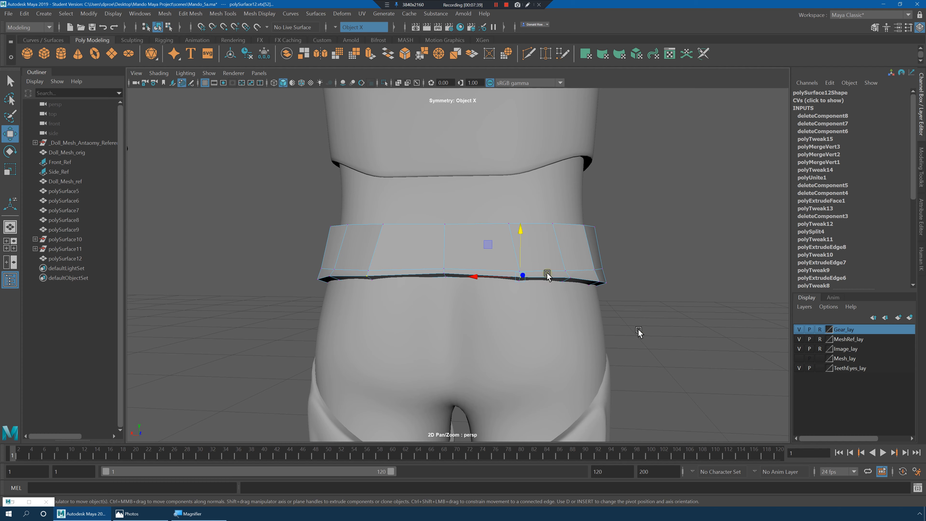
{"action": "left_click_drag", "start_coordinate": [539, 255], "coordinate": [370, 266], "text": "alt"}
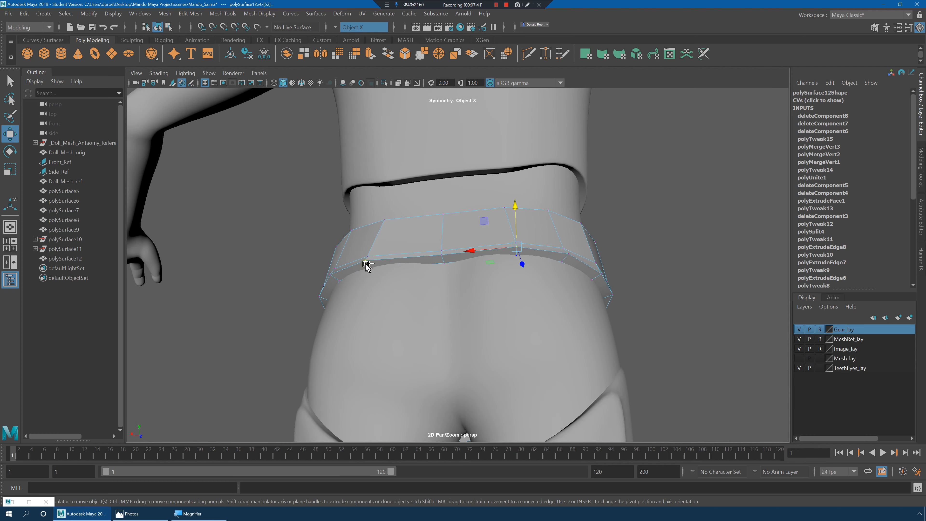
{"action": "left_click", "coordinate": [369, 269]}
{"action": "mouse_move", "coordinate": [373, 221]}
{"action": "left_mouse_down"}
{"action": "mouse_move", "coordinate": [391, 234]}
{"action": "mouse_move", "coordinate": [369, 229]}
{"action": "left_mouse_up"}
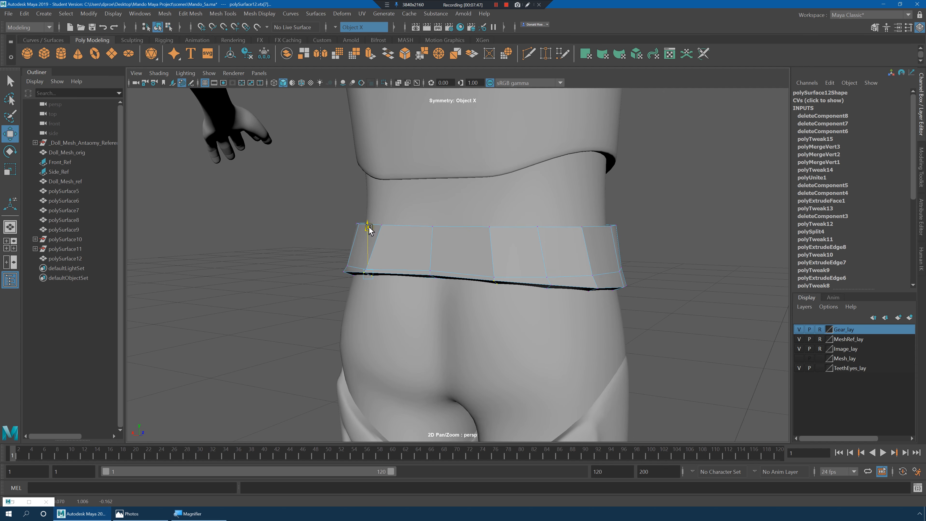
- Extrude the loop of faces around the upper waist band outward with a Local Translate Z of about 0.0062
{"action": "key", "text": "1"}
{"action": "left_click_drag", "start_coordinate": [487, 254], "coordinate": [541, 258], "text": "alt"}
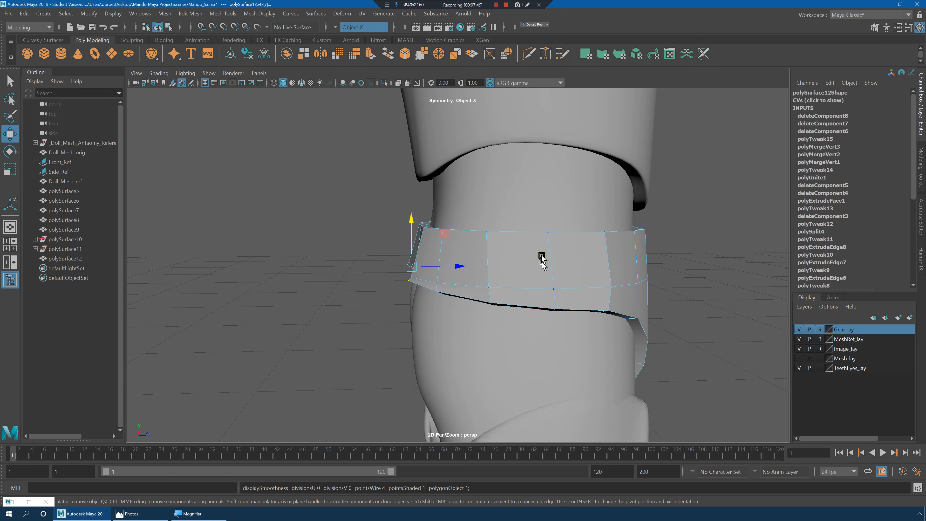
{"action": "right_click", "coordinate": [544, 252]}
{"action": "right_click_drag", "start_coordinate": [542, 270], "coordinate": [543, 278]}
{"action": "double_click", "coordinate": [591, 271]}
{"action": "left_click_drag", "start_coordinate": [591, 271], "coordinate": [685, 269], "text": "alt"}
{"action": "right_click", "coordinate": [615, 249], "text": "shift"}
{"action": "left_click", "coordinate": [614, 275]}
{"action": "left_click_drag", "start_coordinate": [679, 219], "coordinate": [682, 230]}
- Inspect the extruded band around the body and set the waist mesh to vertex editing
{"action": "left_click_drag", "start_coordinate": [690, 283], "coordinate": [669, 288], "text": "alt"}
{"action": "right_click_drag", "start_coordinate": [670, 289], "coordinate": [568, 271], "text": "alt"}
{"action": "left_click_drag", "start_coordinate": [569, 272], "coordinate": [513, 264], "text": "alt"}
{"action": "key", "text": "1"}
{"action": "right_click_drag", "start_coordinate": [512, 252], "coordinate": [559, 238]}
{"action": "left_click", "coordinate": [624, 265]}
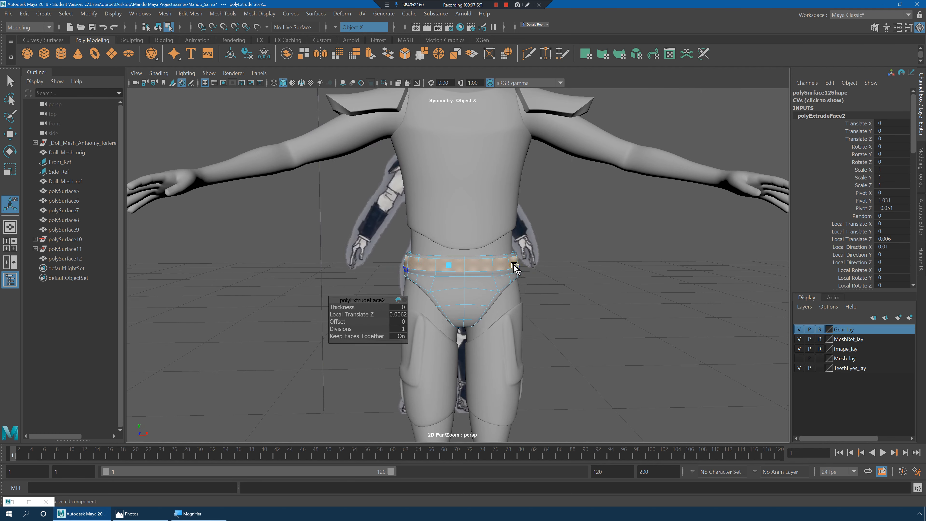
{"action": "right_click_drag", "start_coordinate": [624, 266], "coordinate": [519, 265], "text": "alt"}
{"action": "left_click_drag", "start_coordinate": [518, 265], "coordinate": [499, 268], "text": "alt"}
{"action": "right_click_drag", "start_coordinate": [499, 268], "coordinate": [633, 293], "text": "alt"}
{"action": "left_click", "coordinate": [511, 260]}
{"action": "left_click_drag", "start_coordinate": [513, 263], "coordinate": [509, 269], "text": "alt"}
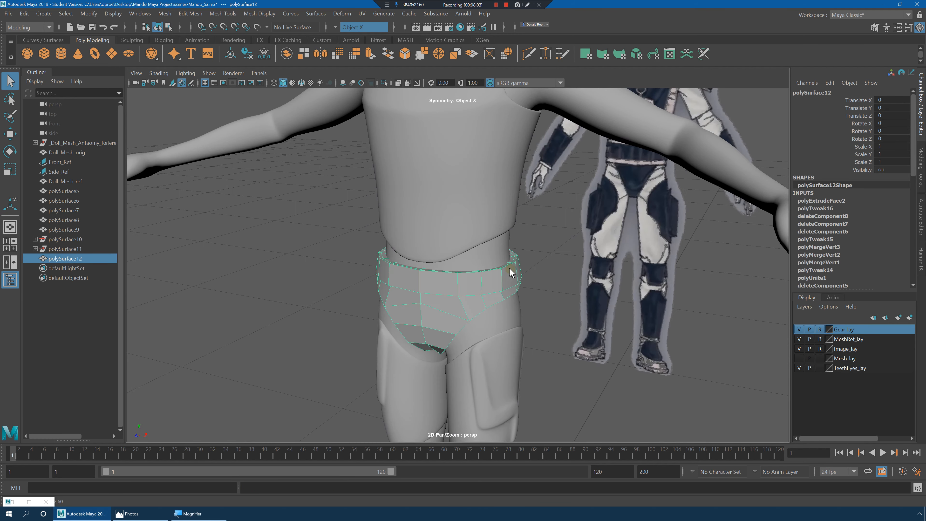
{"action": "right_click_drag", "start_coordinate": [509, 255], "coordinate": [467, 255]}
{"action": "right_click_drag", "start_coordinate": [487, 266], "coordinate": [533, 275], "text": "alt"}
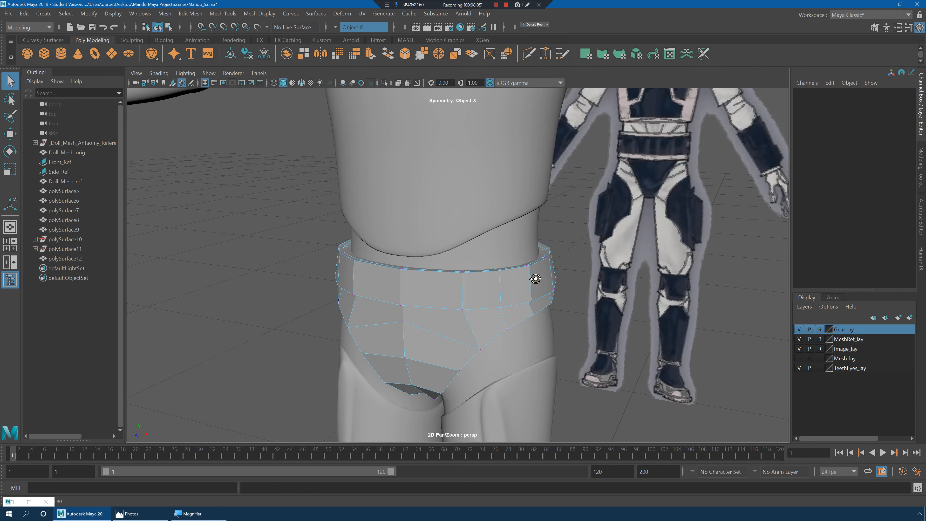
- Try moving vertices on the upper band's top front edge and undo the moves
{"action": "left_click", "coordinate": [465, 268]}
{"action": "key", "text": "w"}
{"action": "left_click_drag", "start_coordinate": [470, 221], "coordinate": [500, 217]}
{"action": "left_click", "coordinate": [500, 266]}
{"action": "key", "text": "ctrl+z"}
{"action": "key", "text": "ctrl+z"}
{"action": "key", "text": "ctrl+z"}
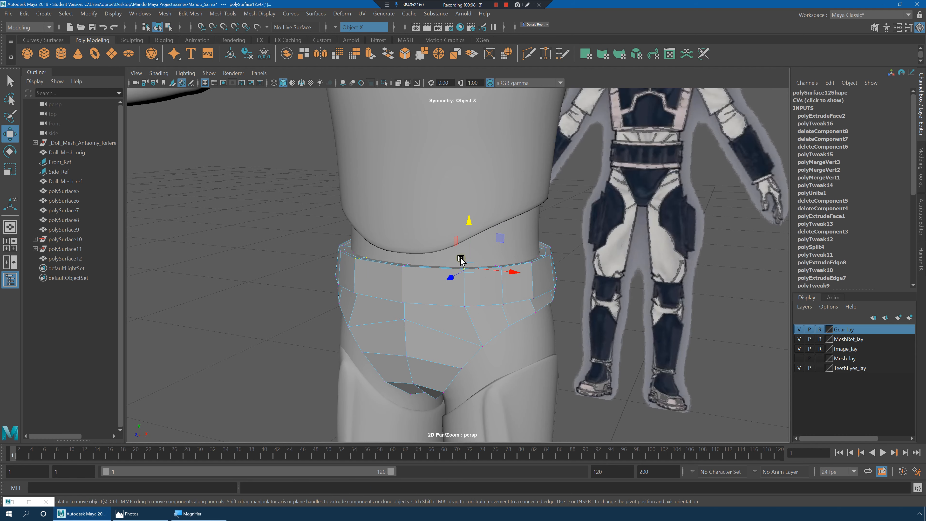
{"action": "key", "text": "ctrl+z"}
{"action": "key", "text": "ctrl+z"}
- Raise the upper band's vertex column beside the front centre and check it in smooth preview
{"action": "left_click_drag", "start_coordinate": [500, 247], "coordinate": [409, 257], "text": "alt"}
{"action": "left_click_drag", "start_coordinate": [346, 224], "coordinate": [350, 217]}
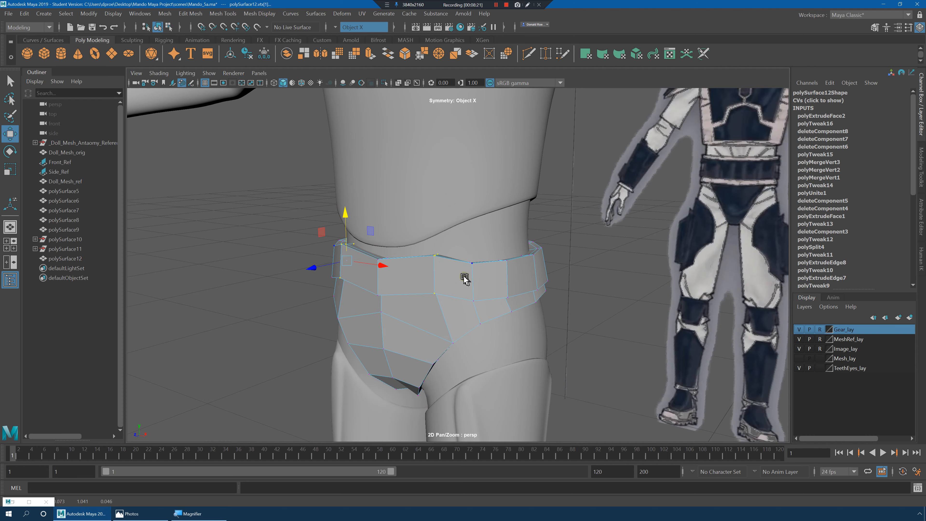
{"action": "key", "text": "3"}
{"action": "key", "text": "1"}
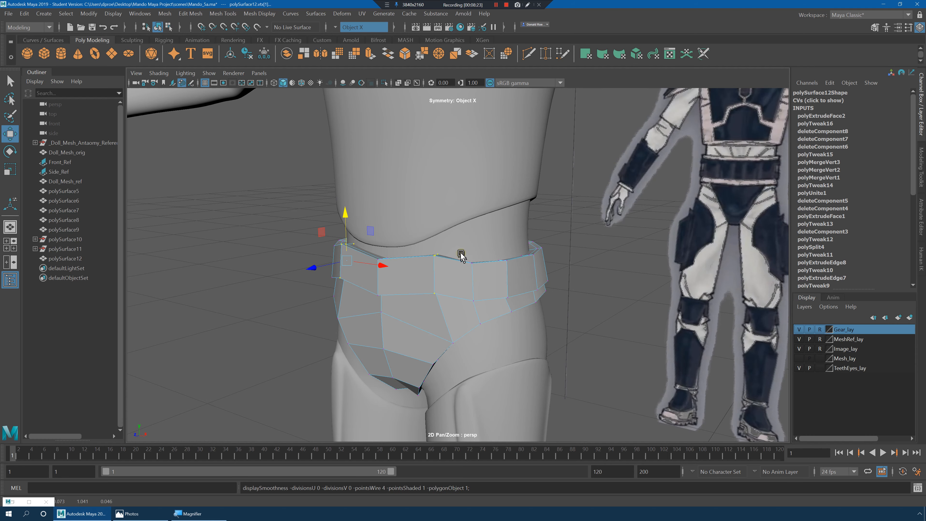
- Raise the next vertex column of the upper band toward the front of the hip
{"action": "left_click", "coordinate": [475, 296]}
{"action": "left_click_drag", "start_coordinate": [496, 306], "coordinate": [395, 183], "text": "alt"}
{"action": "left_click_drag", "start_coordinate": [434, 254], "coordinate": [509, 255], "text": "alt"}
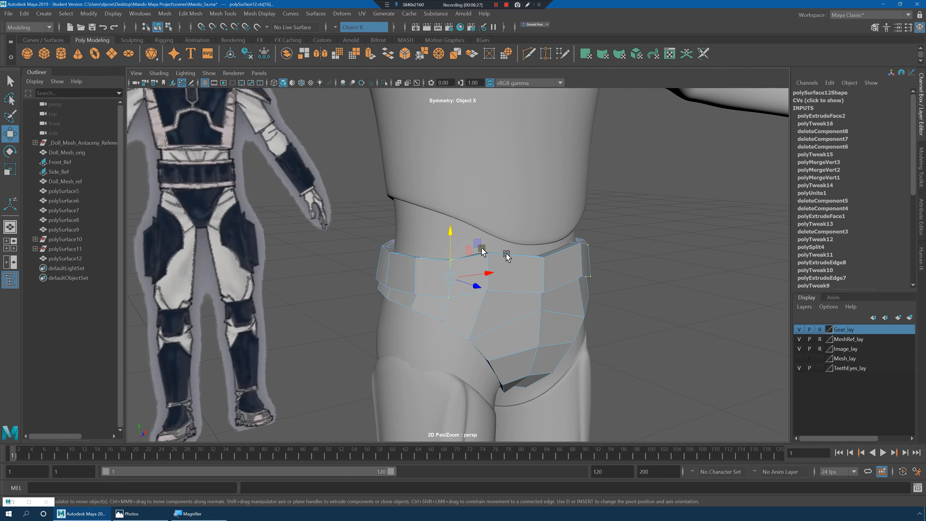
{"action": "left_click_drag", "start_coordinate": [451, 231], "coordinate": [475, 242]}
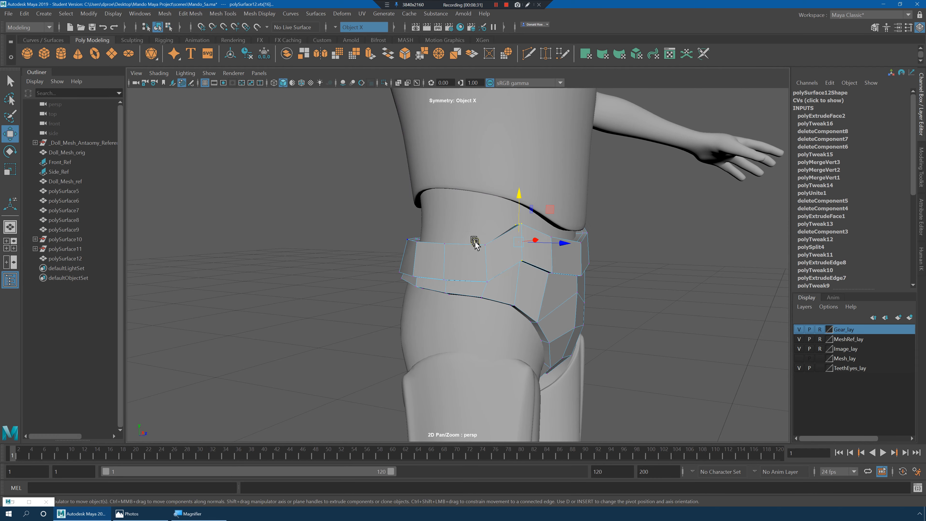
- Raise the upper band's vertex column at the side of the hip
{"action": "left_click_drag", "start_coordinate": [499, 293], "coordinate": [557, 296]}
{"action": "left_click_drag", "start_coordinate": [531, 316], "coordinate": [453, 259], "text": "ctrl"}
{"action": "left_click_drag", "start_coordinate": [552, 292], "coordinate": [499, 237], "text": "alt"}
{"action": "left_click_drag", "start_coordinate": [521, 272], "coordinate": [560, 274], "text": "alt"}
{"action": "left_click_drag", "start_coordinate": [635, 278], "coordinate": [591, 243], "text": "ctrl"}
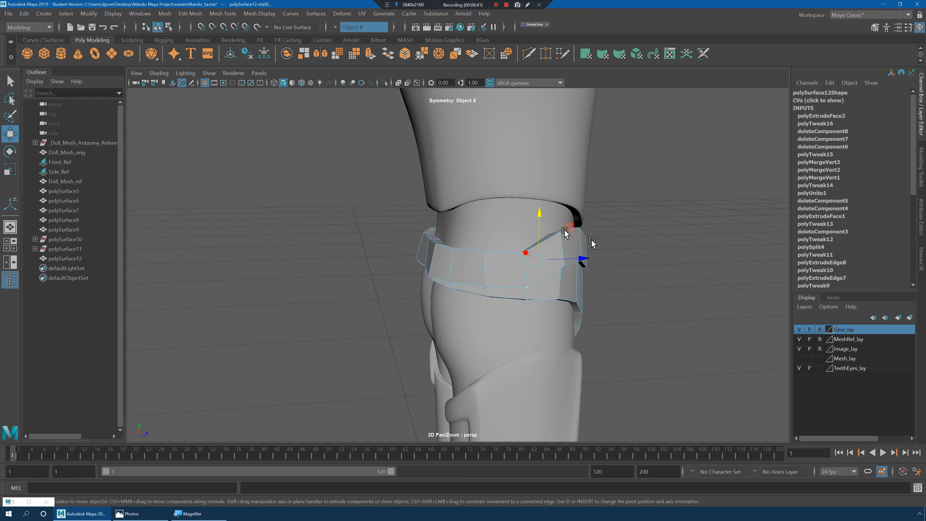
{"action": "left_click_drag", "start_coordinate": [548, 217], "coordinate": [499, 227], "text": "ctrl"}
{"action": "left_click_drag", "start_coordinate": [517, 263], "coordinate": [517, 264]}
- Adjust the height of the upper band's vertex column at the rear of the hip
{"action": "left_click_drag", "start_coordinate": [563, 267], "coordinate": [431, 242], "text": "alt"}
{"action": "left_click", "coordinate": [626, 327]}
{"action": "left_click", "coordinate": [531, 281]}
{"action": "mouse_move", "coordinate": [446, 211]}
{"action": "left_mouse_down"}
{"action": "mouse_move", "coordinate": [506, 265]}
{"action": "mouse_move", "coordinate": [455, 256]}
{"action": "mouse_move", "coordinate": [455, 280]}
{"action": "mouse_move", "coordinate": [442, 201]}
{"action": "left_mouse_up"}
{"action": "key", "text": "ctrl+z"}
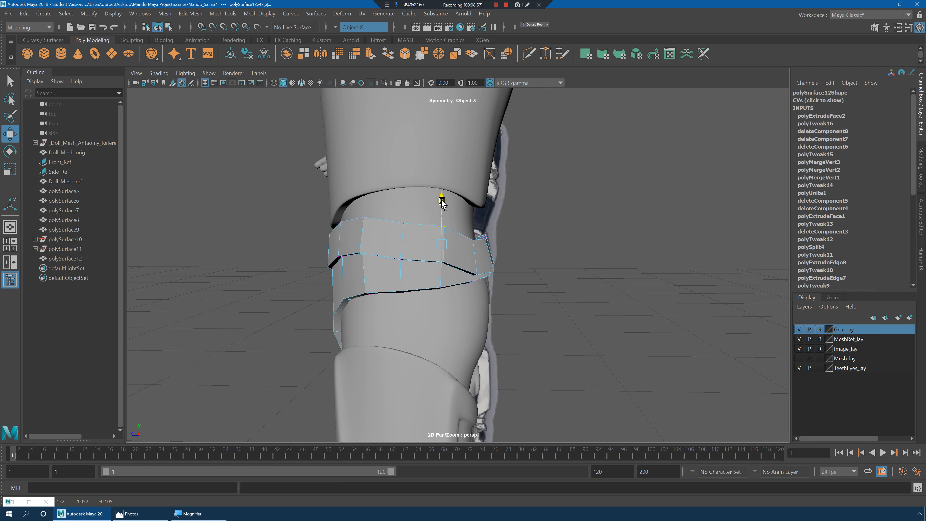
- Reselect and raise the vertex column at the middle of the hip on the upper band, using wireframe to check the selection
{"action": "left_click_drag", "start_coordinate": [355, 210], "coordinate": [410, 264]}
{"action": "left_click_drag", "start_coordinate": [394, 223], "coordinate": [405, 220], "text": "alt"}
{"action": "left_click_drag", "start_coordinate": [369, 269], "coordinate": [371, 269]}
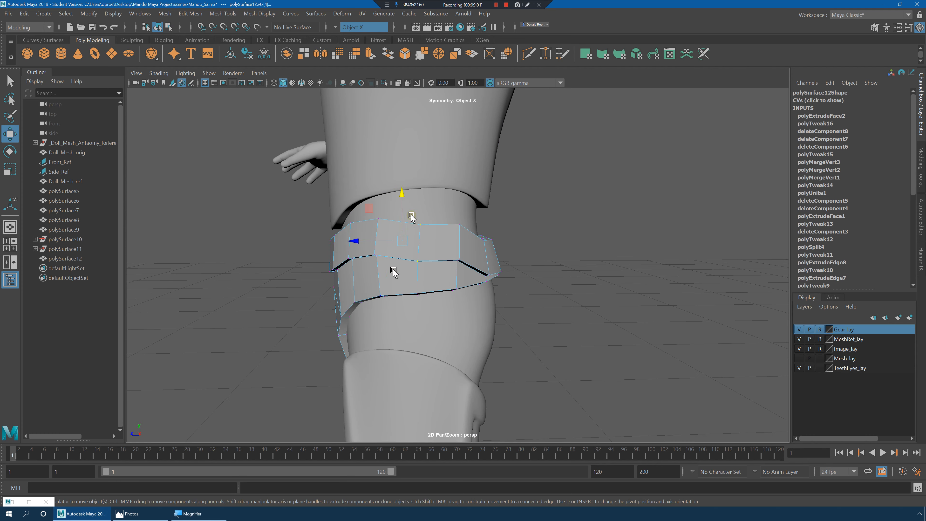
{"action": "left_click_drag", "start_coordinate": [401, 194], "coordinate": [403, 185]}
{"action": "key", "text": "ctrl+z"}
{"action": "left_click_drag", "start_coordinate": [339, 185], "coordinate": [412, 276]}
{"action": "key", "text": "4"}
{"action": "mouse_move", "coordinate": [516, 281]}
{"action": "left_mouse_down", "text": "alt"}
{"action": "mouse_move", "coordinate": [504, 281]}
{"action": "mouse_move", "coordinate": [535, 204]}
{"action": "left_mouse_up", "text": "alt"}
{"action": "key", "text": "5"}
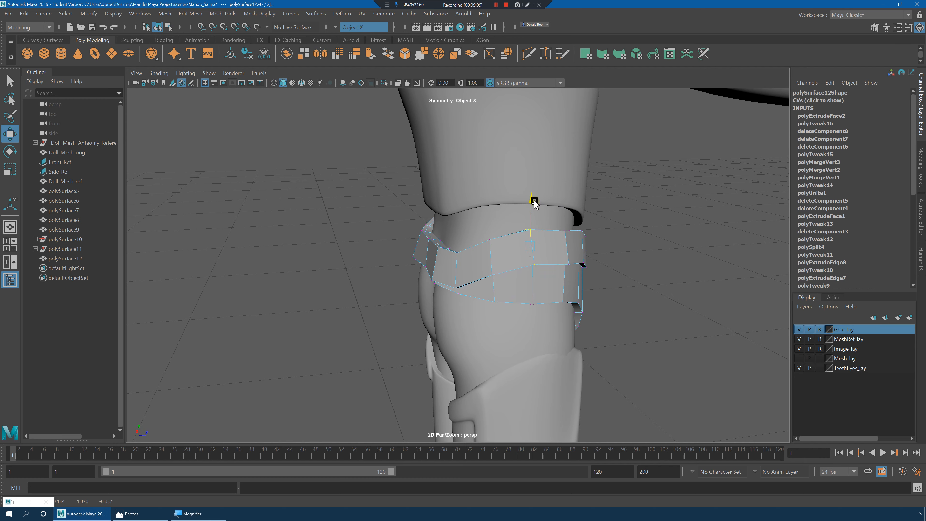
- Lower the upper band's front-centre vertices while viewing the waist mesh in smooth preview
{"action": "key", "text": "3"}
{"action": "left_click_drag", "start_coordinate": [492, 253], "coordinate": [534, 257], "text": "alt"}
{"action": "right_click_drag", "start_coordinate": [533, 257], "coordinate": [482, 251], "text": "alt"}
{"action": "left_click_drag", "start_coordinate": [482, 251], "coordinate": [533, 252], "text": "alt"}
{"action": "right_click_drag", "start_coordinate": [533, 252], "coordinate": [740, 289], "text": "alt"}
{"action": "left_click_drag", "start_coordinate": [483, 259], "coordinate": [470, 280], "text": "alt"}
{"action": "left_click_drag", "start_coordinate": [462, 218], "coordinate": [521, 313], "text": "alt"}
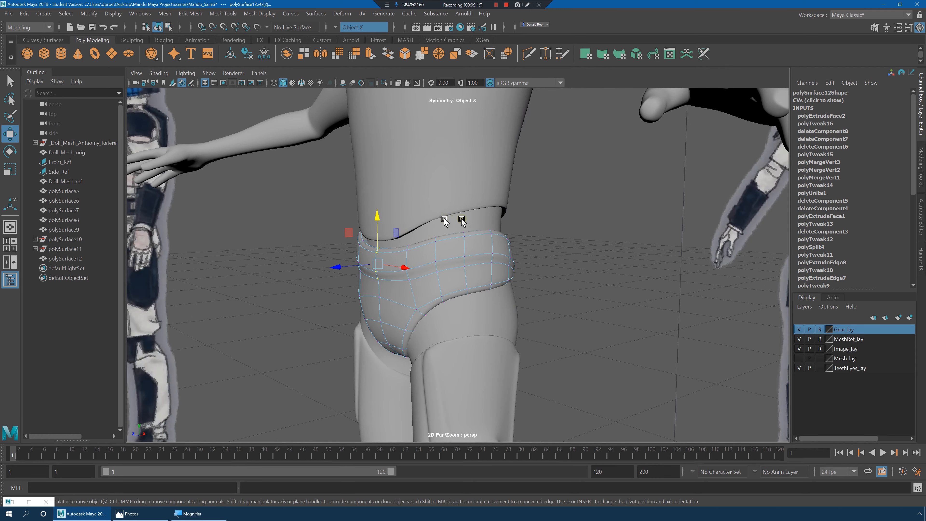
{"action": "key", "text": "bracketleft"}
{"action": "left_click_drag", "start_coordinate": [467, 197], "coordinate": [468, 200]}
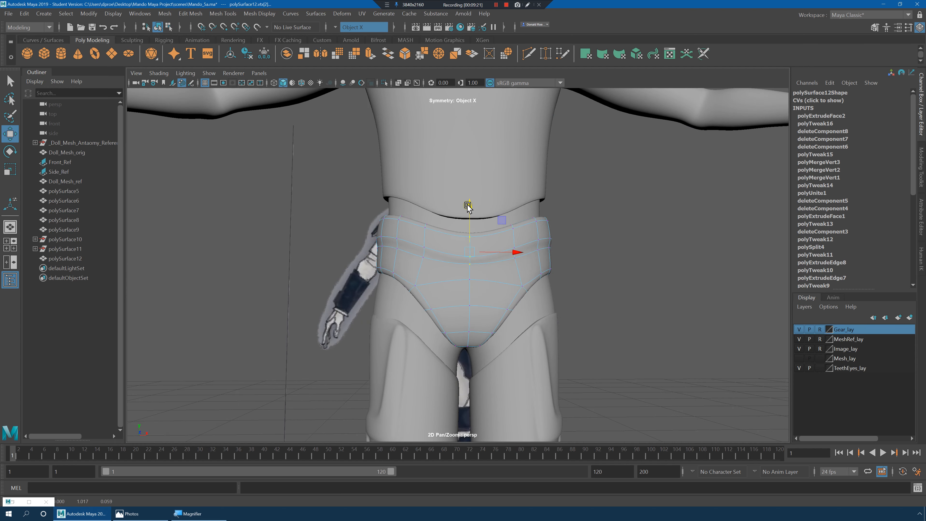
- Raise the upper band's top-edge vertices across the back, including the centre one
{"action": "left_click_drag", "start_coordinate": [539, 212], "coordinate": [459, 246], "text": "alt"}
{"action": "left_click", "coordinate": [369, 229]}
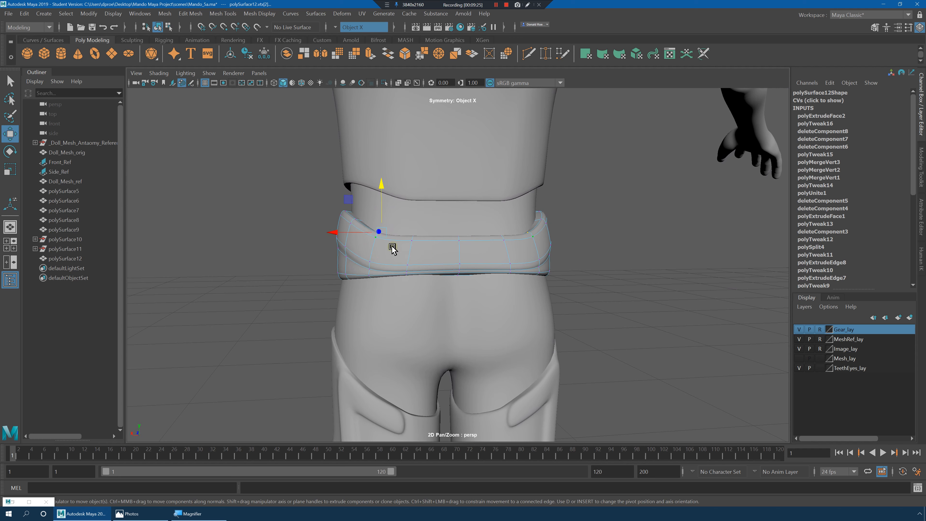
{"action": "left_click_drag", "start_coordinate": [384, 188], "coordinate": [414, 177]}
{"action": "key", "text": "1"}
{"action": "left_click", "coordinate": [410, 235]}
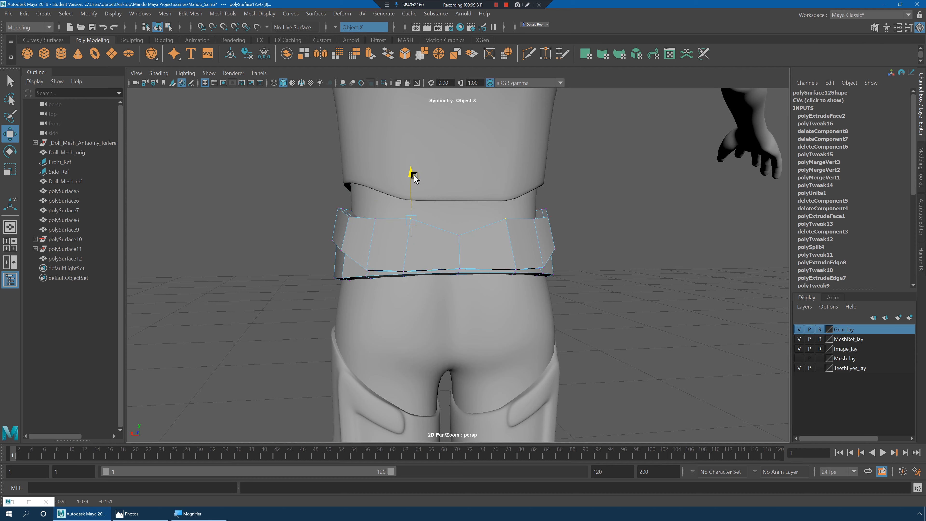
{"action": "left_click", "coordinate": [459, 236]}
{"action": "mouse_move", "coordinate": [467, 235]}
{"action": "left_mouse_down", "text": "alt"}
{"action": "mouse_move", "coordinate": [569, 239]}
{"action": "mouse_move", "coordinate": [467, 242]}
{"action": "left_mouse_up", "text": "alt"}
{"action": "left_click_drag", "start_coordinate": [456, 184], "coordinate": [457, 180]}
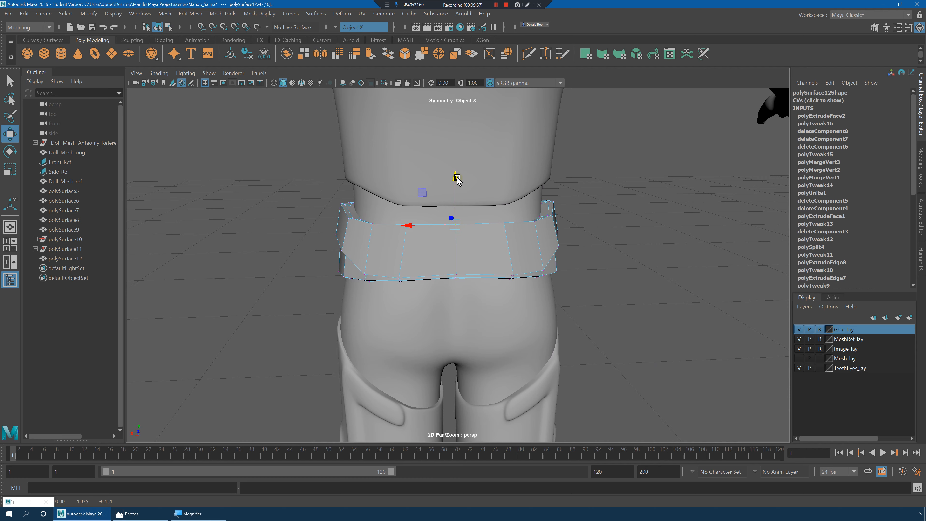
- Insert symmetric vertical edge loops on both sides of the front centre of the waist mesh
{"action": "key", "text": "3"}
{"action": "mouse_move", "coordinate": [508, 260]}
{"action": "left_mouse_down", "text": "alt"}
{"action": "mouse_move", "coordinate": [390, 255]}
{"action": "mouse_move", "coordinate": [497, 268]}
{"action": "mouse_move", "coordinate": [496, 249]}
{"action": "left_mouse_up", "text": "alt"}
{"action": "key", "text": "1"}
{"action": "right_click_drag", "start_coordinate": [496, 250], "coordinate": [452, 257]}
{"action": "left_click_drag", "start_coordinate": [476, 276], "coordinate": [486, 224]}
{"action": "key", "text": "q"}
{"action": "left_click", "coordinate": [492, 210]}
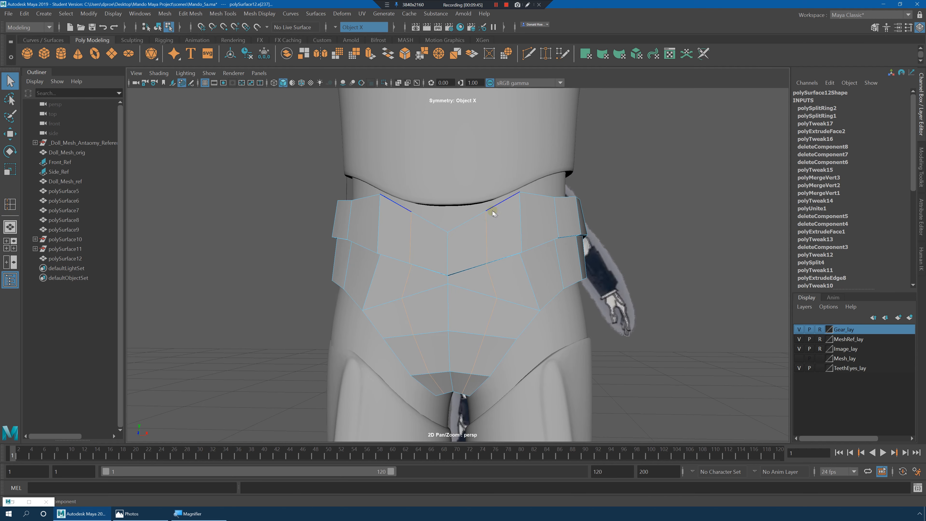
- Adjust the height of the new edge loops' vertices on the upper band and check the smoothed shape
{"action": "right_click_drag", "start_coordinate": [493, 210], "coordinate": [469, 204]}
{"action": "key", "text": "w"}
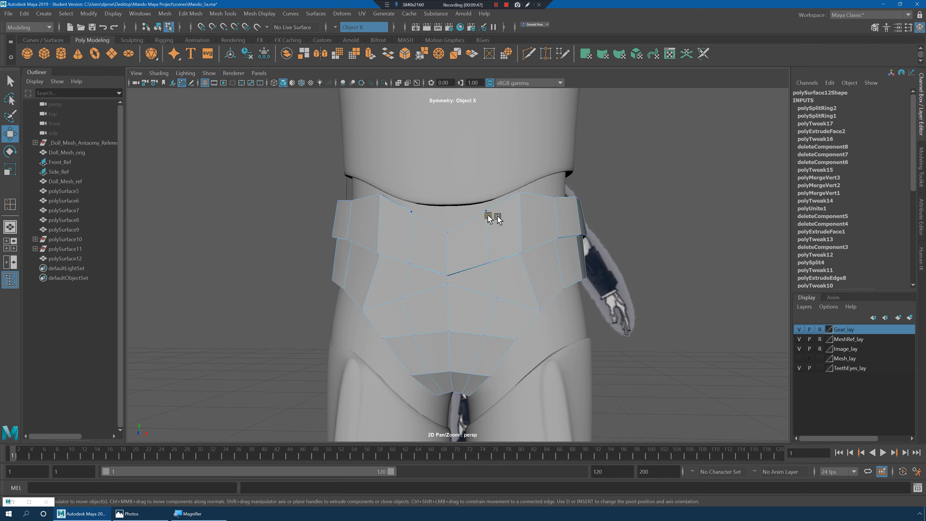
{"action": "left_click_drag", "start_coordinate": [494, 234], "coordinate": [495, 233]}
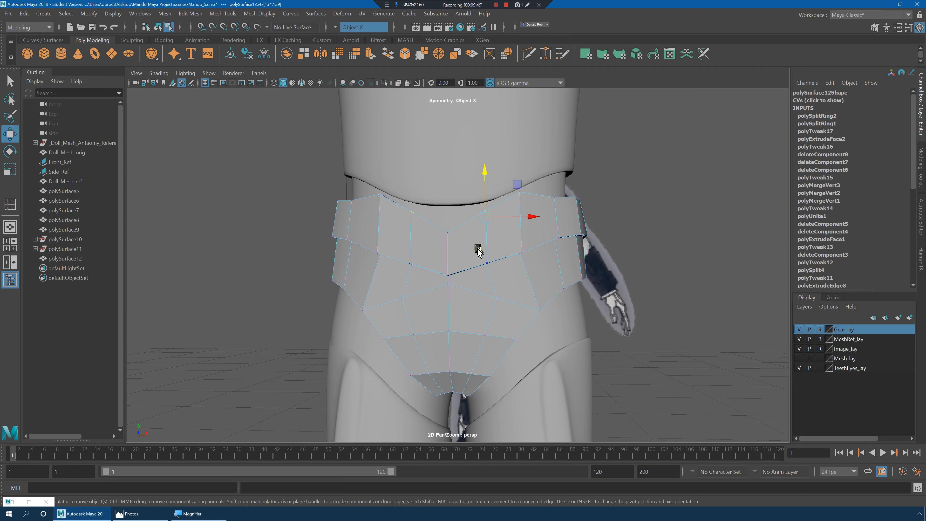
{"action": "left_click_drag", "start_coordinate": [497, 274], "coordinate": [499, 270], "text": "shift"}
{"action": "key", "text": "4"}
{"action": "mouse_move", "coordinate": [552, 259]}
{"action": "left_mouse_down", "text": "alt"}
{"action": "mouse_move", "coordinate": [479, 259]}
{"action": "mouse_move", "coordinate": [498, 253]}
{"action": "mouse_move", "coordinate": [488, 197]}
{"action": "left_mouse_up", "text": "alt"}
{"action": "key", "text": "5"}
{"action": "key", "text": "3"}
{"action": "key", "text": "1"}
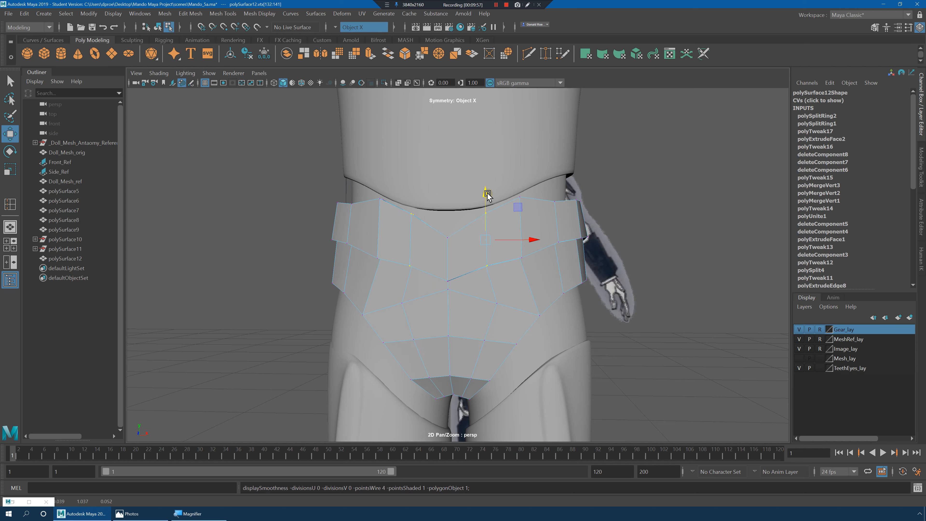
- Raise the front-centre top vertices of the upper band and adjust the neighbouring top-edge vertices in smooth preview
{"action": "left_click_drag", "start_coordinate": [439, 226], "coordinate": [452, 247]}
{"action": "left_click_drag", "start_coordinate": [449, 195], "coordinate": [453, 190]}
{"action": "key", "text": "3"}
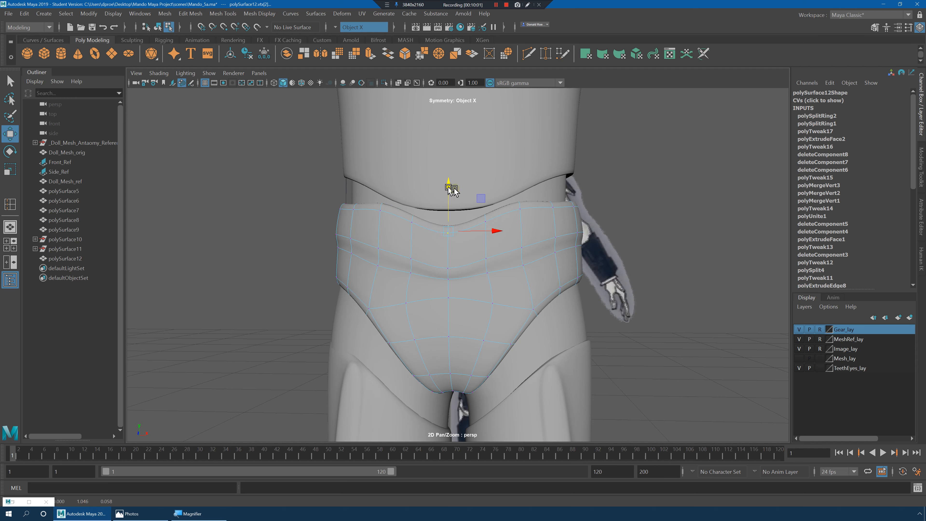
{"action": "left_click_drag", "start_coordinate": [512, 200], "coordinate": [502, 171]}
{"action": "mouse_move", "coordinate": [591, 184]}
{"action": "left_mouse_down", "text": "alt"}
{"action": "mouse_move", "coordinate": [558, 188]}
{"action": "mouse_move", "coordinate": [590, 190]}
{"action": "left_mouse_up", "text": "alt"}
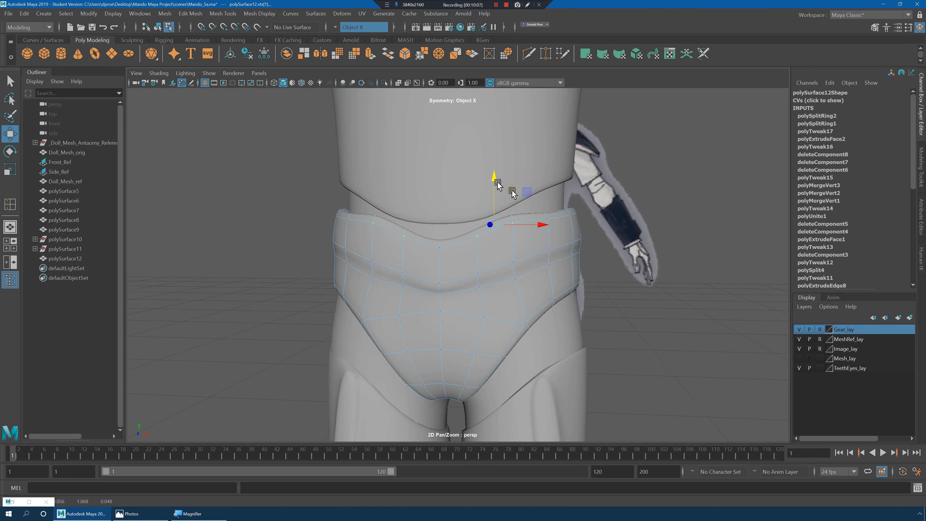
- Adjust the upper band's top-edge hip vertex and lower the top-edge vertices beside the front centre
{"action": "left_click_drag", "start_coordinate": [496, 182], "coordinate": [529, 206], "text": "alt"}
{"action": "left_click", "coordinate": [533, 211]}
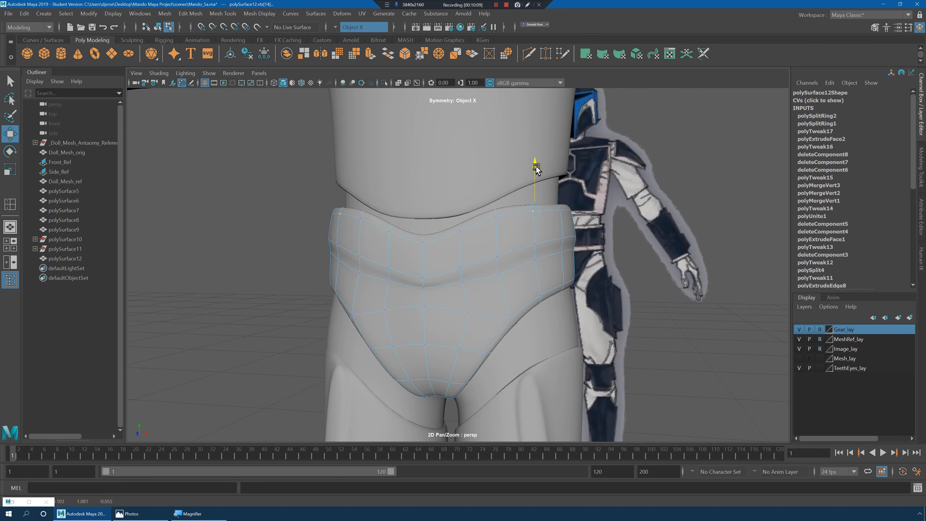
{"action": "left_click_drag", "start_coordinate": [458, 199], "coordinate": [486, 230]}
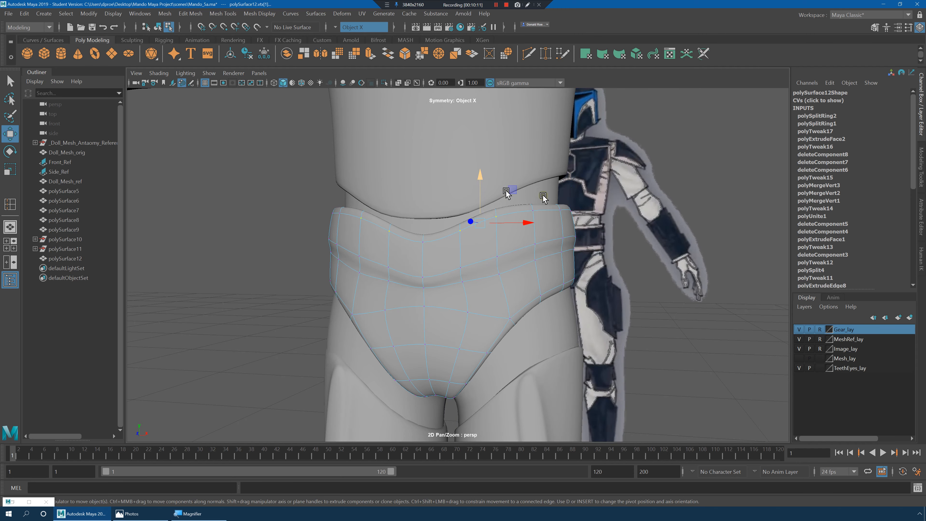
{"action": "left_click_drag", "start_coordinate": [542, 195], "coordinate": [487, 201], "text": "alt"}
{"action": "left_click_drag", "start_coordinate": [546, 302], "coordinate": [449, 195], "text": "ctrl"}
{"action": "left_click_drag", "start_coordinate": [459, 225], "coordinate": [528, 235], "text": "alt"}
{"action": "left_click_drag", "start_coordinate": [395, 171], "coordinate": [395, 177]}
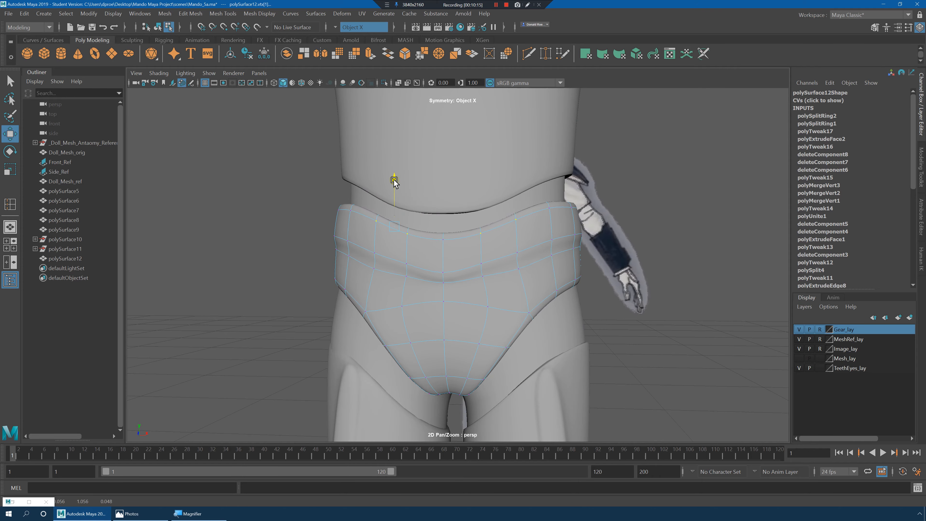
- Reposition the vertices along the upper band's lower edge at the back of the waist mesh
{"action": "scroll", "coordinate": [534, 225], "scroll_direction": "down", "scroll_amount": 4}
{"action": "left_click_drag", "start_coordinate": [533, 226], "coordinate": [490, 246], "text": "alt"}
{"action": "scroll", "coordinate": [575, 256], "scroll_direction": "up", "scroll_amount": 2}
{"action": "left_click_drag", "start_coordinate": [575, 257], "coordinate": [475, 256], "text": "alt"}
{"action": "scroll", "coordinate": [518, 270], "scroll_direction": "up", "scroll_amount": 3}
{"action": "scroll", "coordinate": [374, 287], "scroll_direction": "up", "scroll_amount": 2}
{"action": "key", "text": "1"}
{"action": "left_click_drag", "start_coordinate": [341, 280], "coordinate": [361, 247], "text": "alt"}
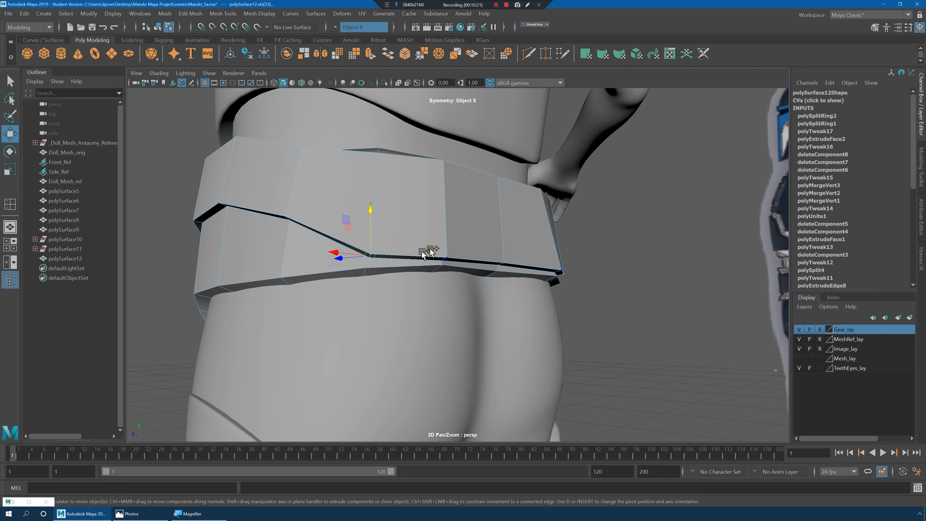
{"action": "left_click_drag", "start_coordinate": [412, 214], "coordinate": [481, 220], "text": "alt"}
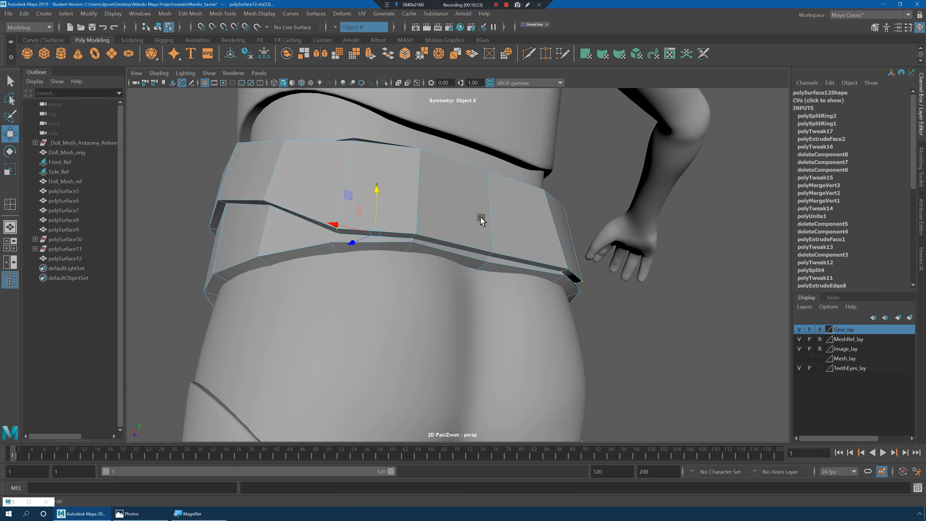
{"action": "left_click_drag", "start_coordinate": [432, 201], "coordinate": [479, 219]}
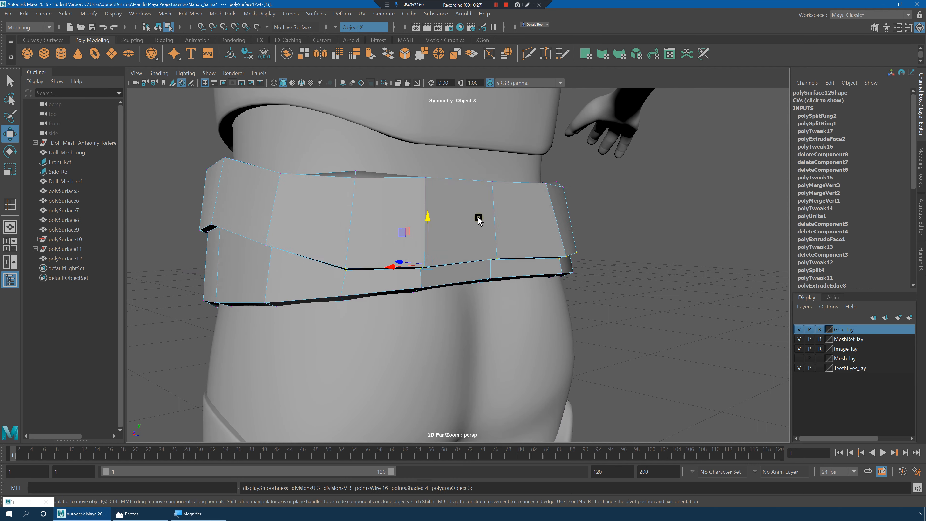
- Check the smoothed back and raise the rear-centre vertex on the waist mesh's bottom edge
{"action": "key", "text": "3"}
{"action": "right_click_drag", "start_coordinate": [522, 242], "coordinate": [460, 241], "text": "alt"}
{"action": "left_click_drag", "start_coordinate": [511, 245], "coordinate": [484, 248], "text": "alt"}
{"action": "key", "text": "1"}
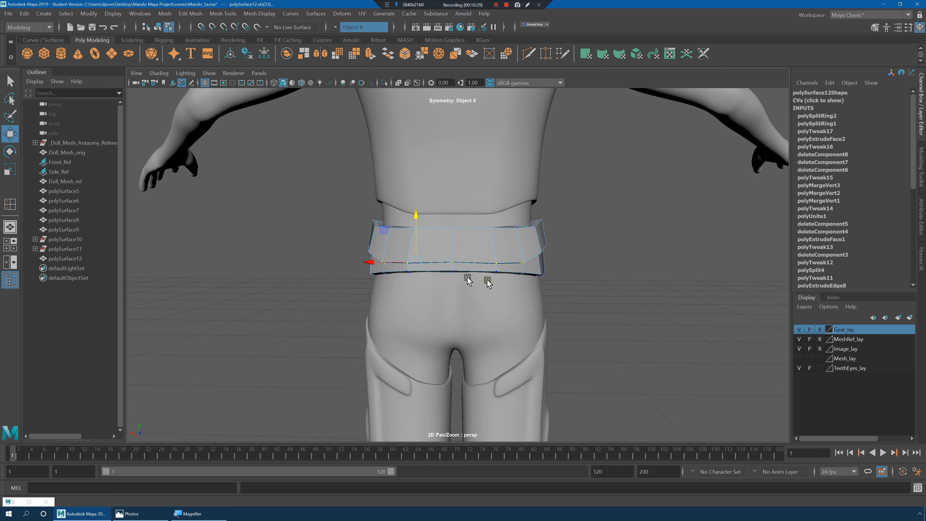
{"action": "right_click_drag", "start_coordinate": [434, 278], "coordinate": [461, 274], "text": "alt"}
{"action": "left_click_drag", "start_coordinate": [448, 229], "coordinate": [450, 229]}
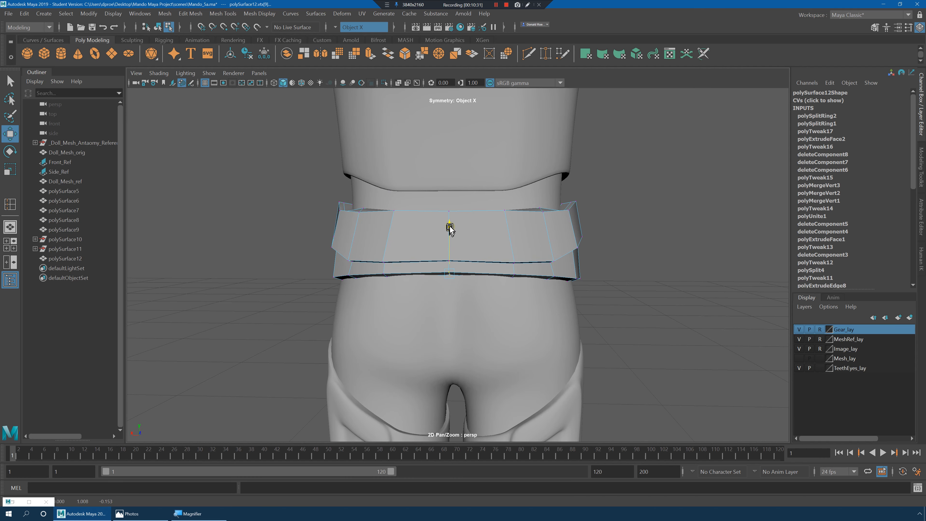
{"action": "mouse_move", "coordinate": [525, 231]}
{"action": "left_mouse_down", "text": "alt"}
{"action": "mouse_move", "coordinate": [478, 232]}
{"action": "mouse_move", "coordinate": [517, 232]}
{"action": "left_mouse_up", "text": "alt"}
{"action": "left_click_drag", "start_coordinate": [459, 226], "coordinate": [461, 220]}
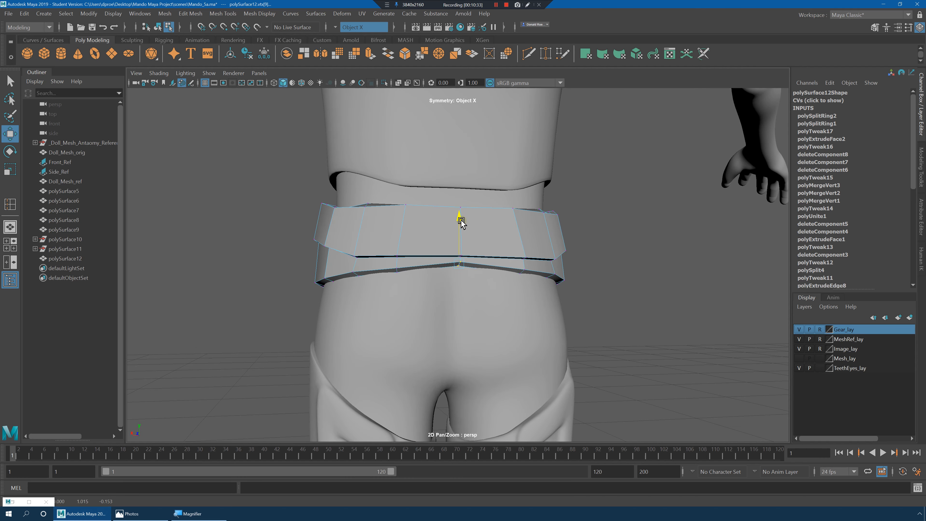
- Adjust the height of the upper band's top-edge vertices near the rear hips
{"action": "key", "text": "3"}
{"action": "left_click_drag", "start_coordinate": [448, 256], "coordinate": [361, 216], "text": "alt"}
{"action": "key", "text": "1"}
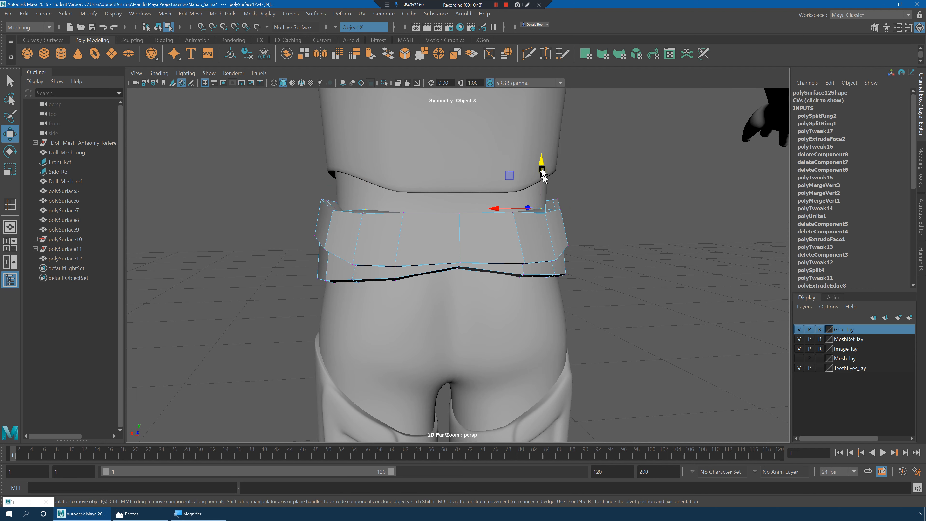
{"action": "left_click_drag", "start_coordinate": [542, 170], "coordinate": [593, 232]}
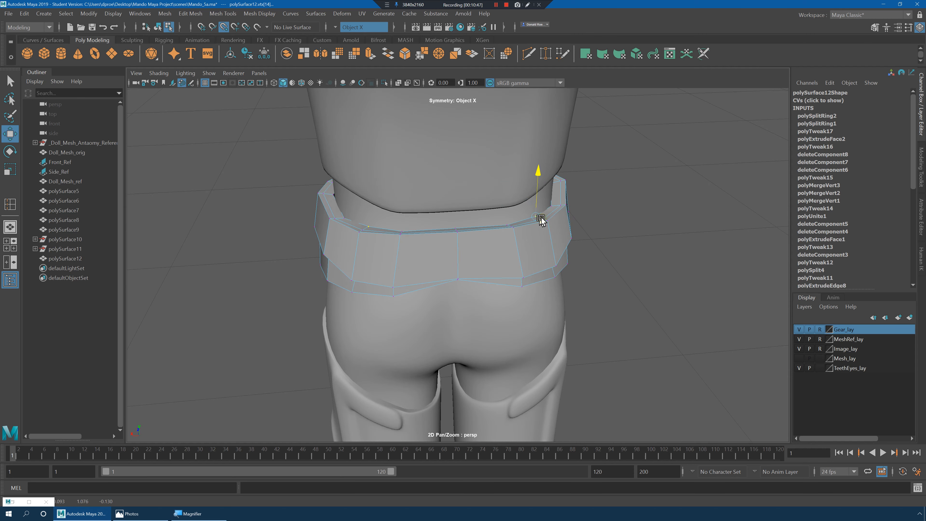
- Adjust the height of the front-centre vertex on the upper band's lower edge in smooth preview
{"action": "key", "text": "3"}
{"action": "left_click_drag", "start_coordinate": [597, 238], "coordinate": [562, 239], "text": "alt"}
{"action": "left_click_drag", "start_coordinate": [624, 249], "coordinate": [520, 225], "text": "alt"}
{"action": "key", "text": "1"}
{"action": "mouse_move", "coordinate": [520, 225]}
{"action": "left_mouse_down", "text": "alt"}
{"action": "mouse_move", "coordinate": [533, 231]}
{"action": "mouse_move", "coordinate": [529, 223]}
{"action": "mouse_move", "coordinate": [523, 240]}
{"action": "left_mouse_up", "text": "alt"}
{"action": "left_click_drag", "start_coordinate": [522, 240], "coordinate": [505, 256], "text": "alt"}
{"action": "key", "text": "3"}
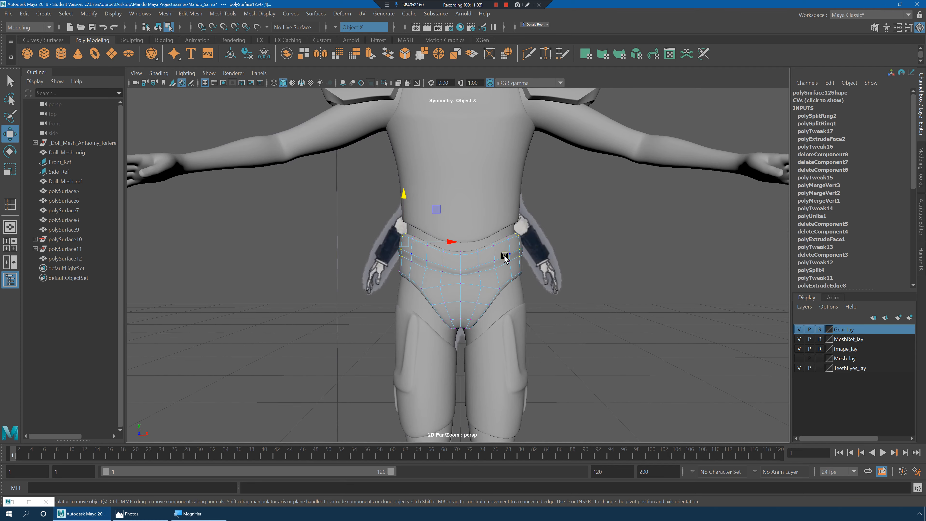
{"action": "scroll", "coordinate": [484, 268], "scroll_direction": "up", "scroll_amount": 5}
{"action": "key", "text": "4"}
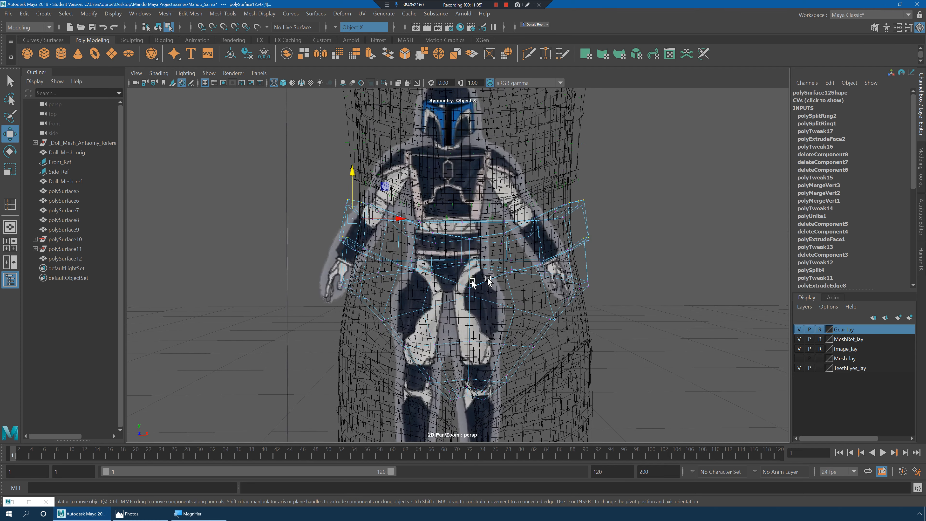
{"action": "key", "text": "5"}
{"action": "mouse_move", "coordinate": [505, 294]}
{"action": "left_mouse_down", "text": "alt"}
{"action": "mouse_move", "coordinate": [502, 239]}
{"action": "mouse_move", "coordinate": [489, 252]}
{"action": "left_mouse_up", "text": "alt"}
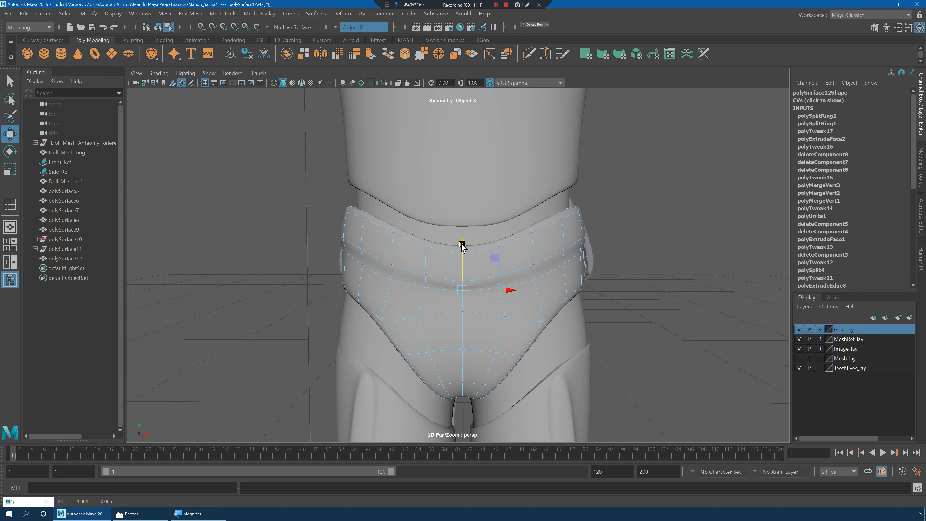
- Move the front-centre vertices of the crotch plate in depth on the unsmoothed mesh
{"action": "right_click_drag", "start_coordinate": [531, 249], "coordinate": [611, 224]}
{"action": "left_click", "coordinate": [660, 244]}
{"action": "scroll", "coordinate": [540, 242], "scroll_direction": "down", "scroll_amount": 5}
{"action": "left_click_drag", "start_coordinate": [557, 284], "coordinate": [500, 281], "text": "alt"}
{"action": "scroll", "coordinate": [583, 281], "scroll_direction": "up", "scroll_amount": 3}
{"action": "left_click", "coordinate": [488, 274]}
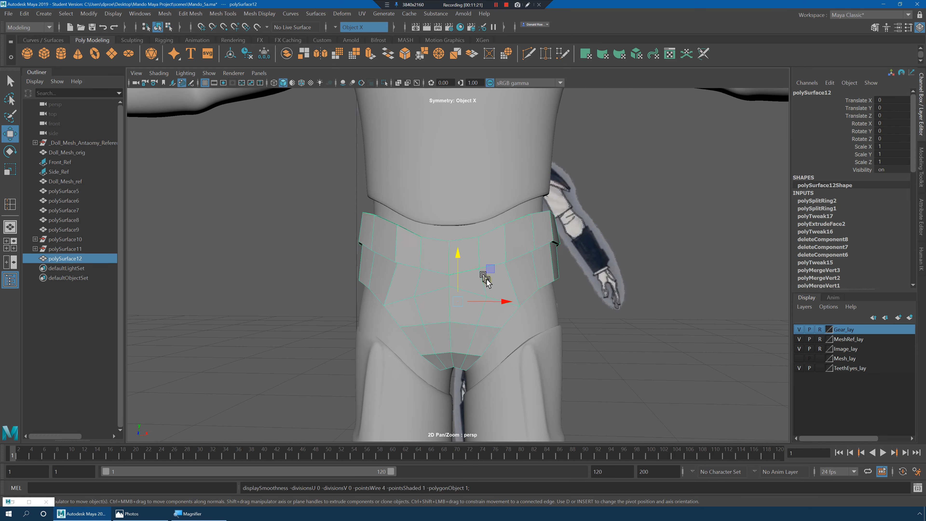
{"action": "key", "text": "f"}
{"action": "right_click_drag", "start_coordinate": [432, 253], "coordinate": [397, 256]}
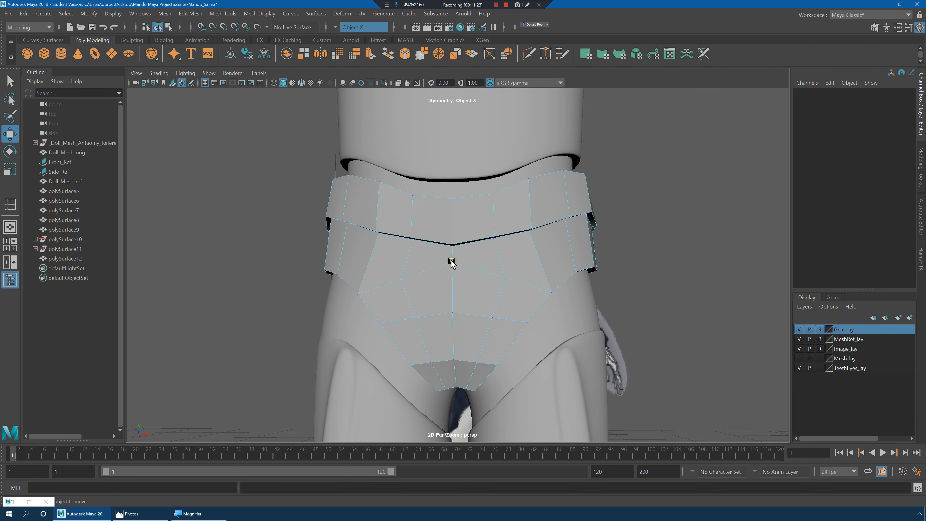
{"action": "left_click", "coordinate": [452, 252]}
{"action": "left_click_drag", "start_coordinate": [490, 263], "coordinate": [386, 280], "text": "alt"}
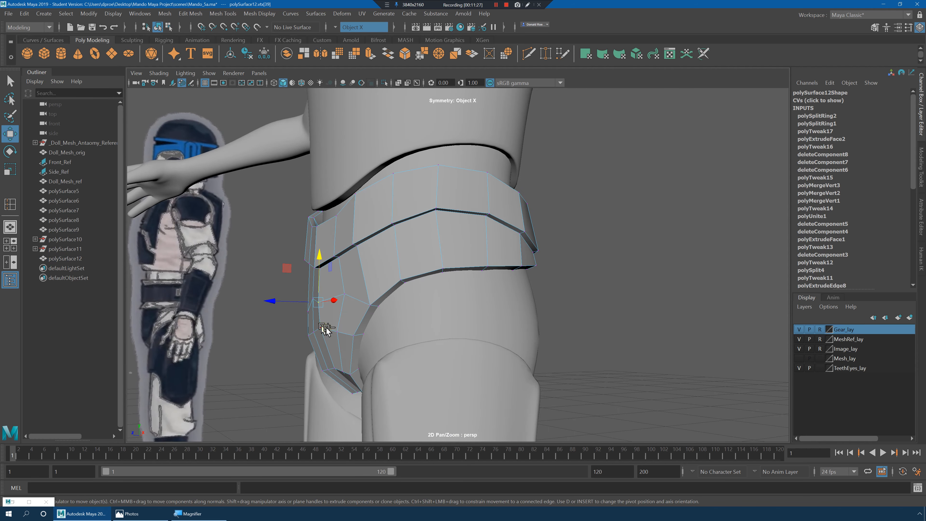
{"action": "left_click_drag", "start_coordinate": [286, 334], "coordinate": [649, 349]}
- Adjust the depth of the crotch vertices beside the centre and reposition the symmetric vertex pair on the plate's underside
{"action": "key", "text": "1"}
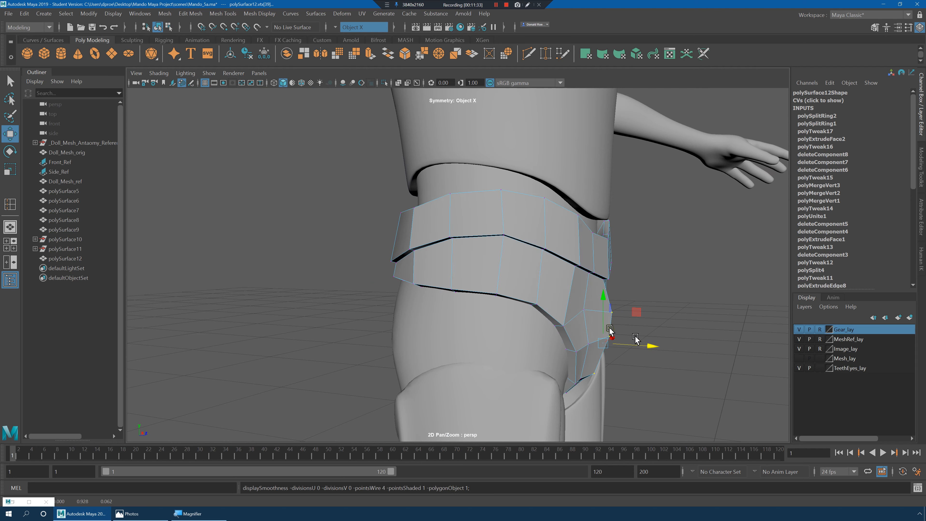
{"action": "left_click", "coordinate": [582, 309]}
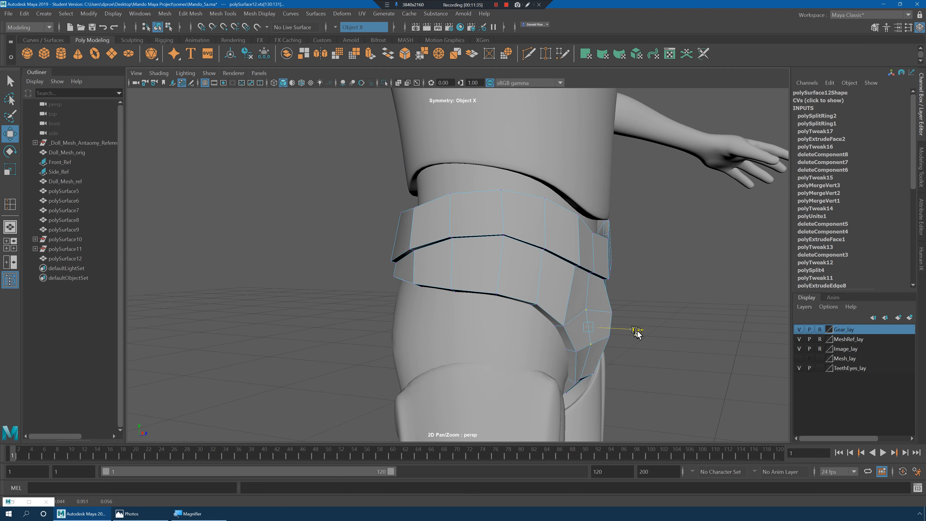
{"action": "key", "text": "3"}
{"action": "left_click_drag", "start_coordinate": [646, 346], "coordinate": [631, 300], "text": "alt"}
{"action": "key", "text": "1"}
{"action": "left_click", "coordinate": [501, 148]}
{"action": "left_click", "coordinate": [458, 144], "text": "ctrl"}
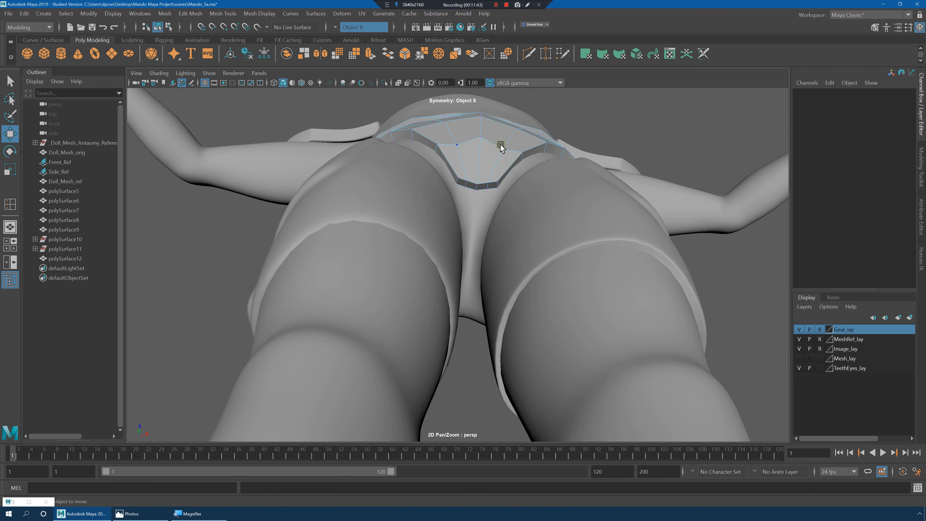
{"action": "left_click", "coordinate": [506, 149]}
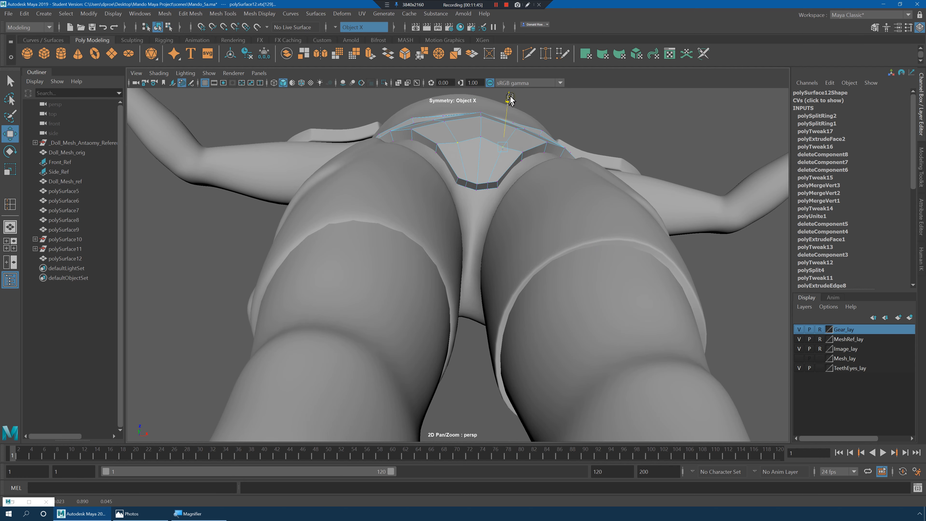
- Insert horizontal edge loops close to the upper band's top edge and lower edge
{"action": "left_click_drag", "start_coordinate": [510, 97], "coordinate": [562, 238], "text": "alt"}
{"action": "right_click_drag", "start_coordinate": [561, 235], "coordinate": [591, 220]}
{"action": "left_click_drag", "start_coordinate": [514, 261], "coordinate": [537, 246], "text": "alt"}
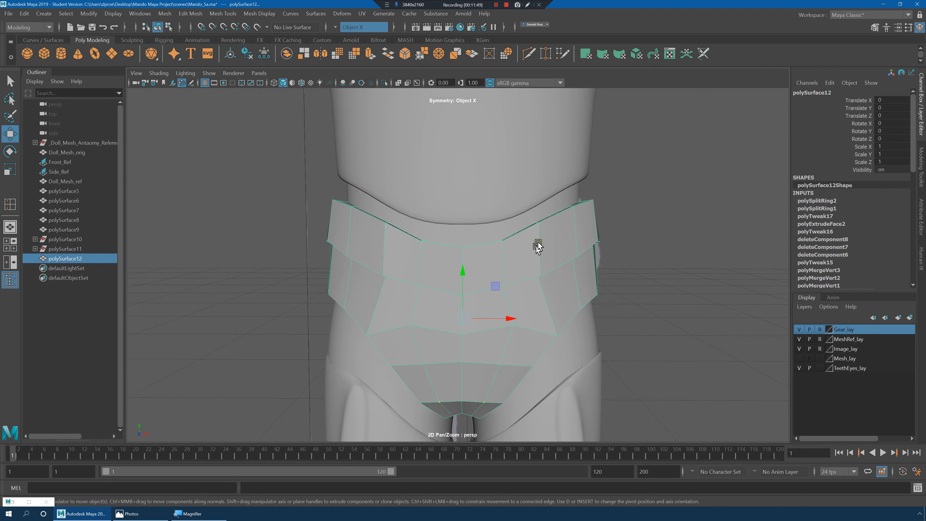
{"action": "right_click", "coordinate": [546, 240], "text": "shift"}
{"action": "right_click_drag", "start_coordinate": [536, 244], "coordinate": [460, 256], "text": "shift"}
{"action": "key", "text": "q"}
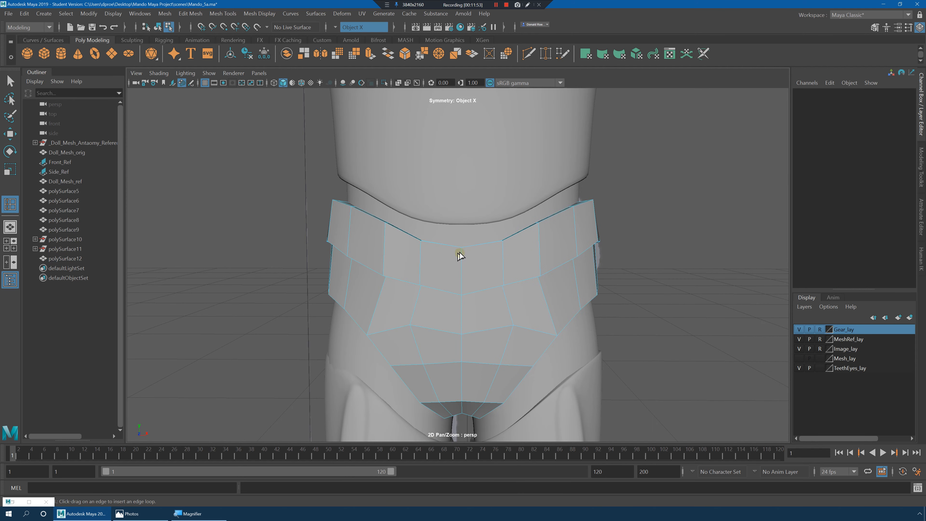
{"action": "left_click", "coordinate": [461, 250]}
{"action": "left_click", "coordinate": [462, 291]}
{"action": "left_click_drag", "start_coordinate": [573, 292], "coordinate": [502, 247], "text": "alt"}
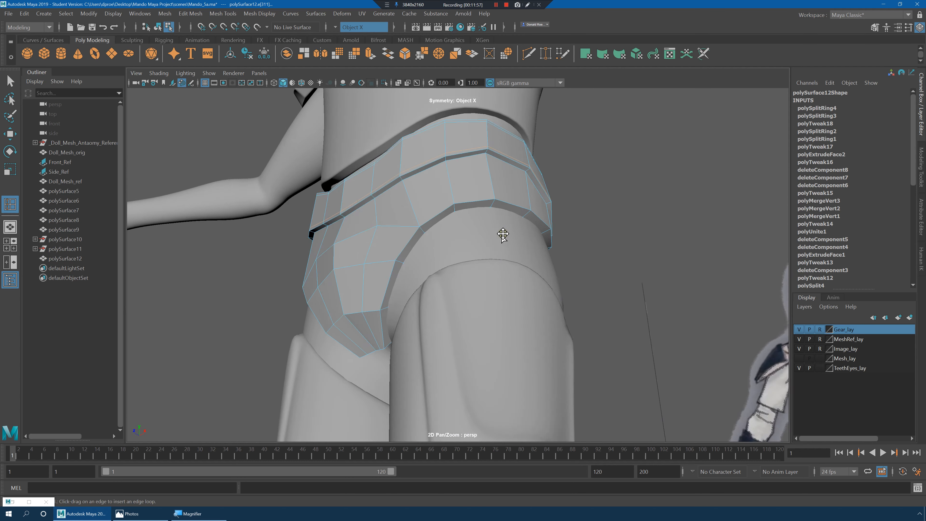
- Insert tight supporting edge loops along the ledge beneath the upper band to sharpen it when smoothed
{"action": "right_click_drag", "start_coordinate": [502, 247], "coordinate": [544, 294], "text": "alt"}
{"action": "left_click_drag", "start_coordinate": [515, 194], "coordinate": [518, 188]}
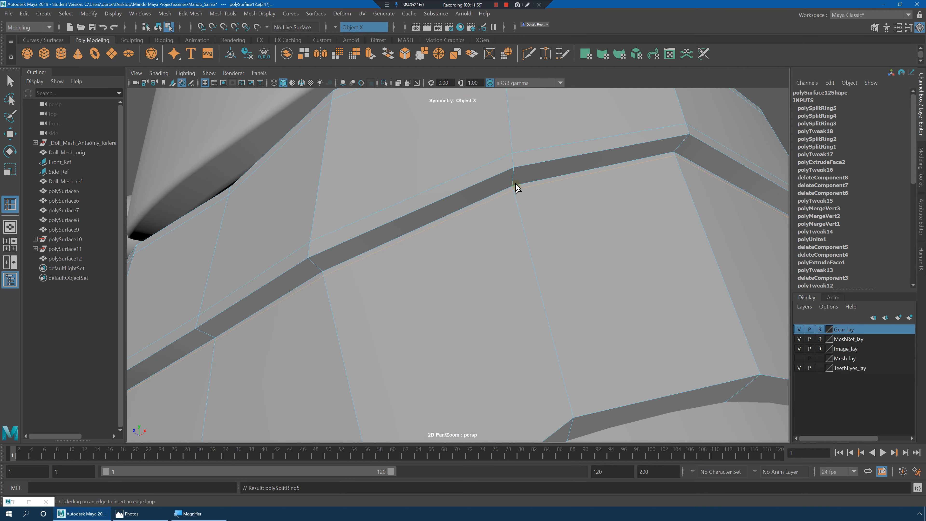
{"action": "left_click", "coordinate": [513, 185]}
{"action": "key", "text": "3"}
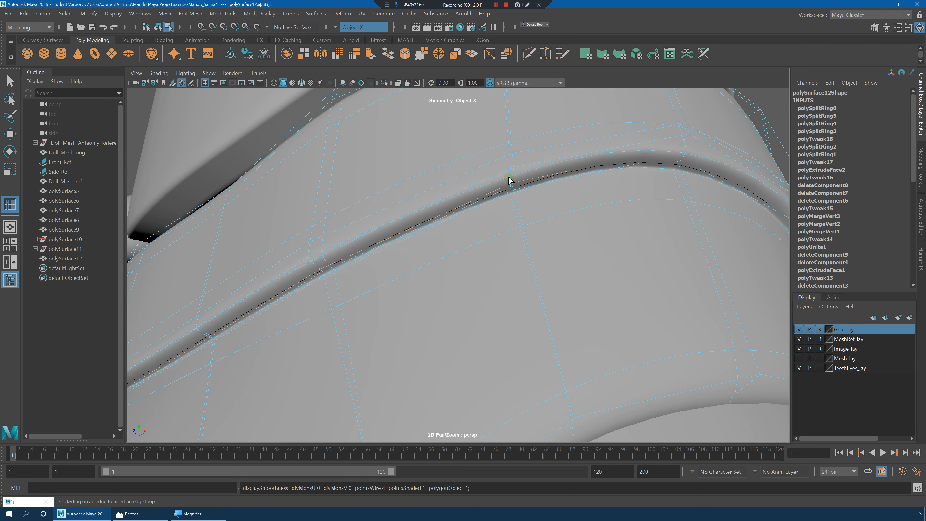
{"action": "key", "text": "1"}
{"action": "left_click", "coordinate": [514, 171]}
- Examine the smoothed waist piece on the body from the front and the side
{"action": "key", "text": "2"}
{"action": "right_click_drag", "start_coordinate": [516, 171], "coordinate": [412, 222], "text": "alt"}
{"action": "left_click_drag", "start_coordinate": [449, 223], "coordinate": [478, 238], "text": "alt"}
{"action": "key", "text": "q"}
{"action": "key", "text": "3"}
{"action": "right_click_drag", "start_coordinate": [478, 238], "coordinate": [548, 234], "text": "alt"}
{"action": "left_click", "coordinate": [677, 340]}
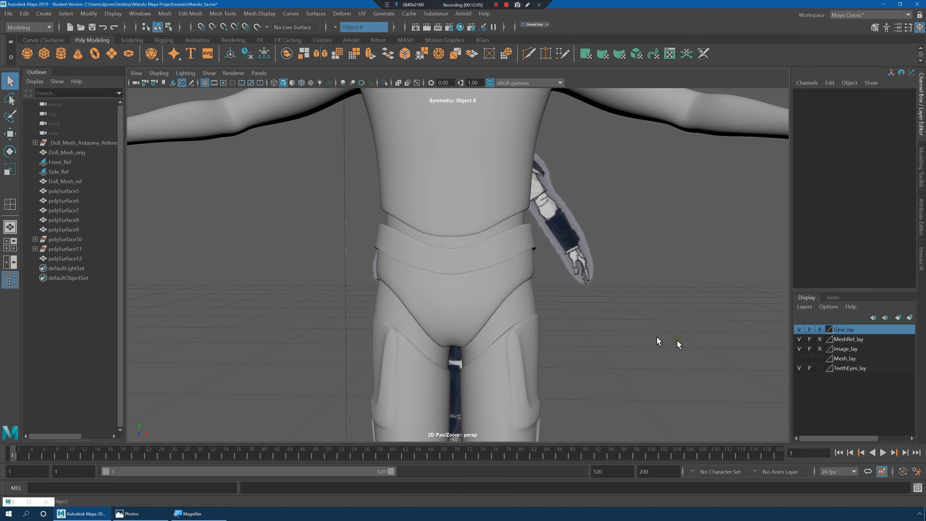
{"action": "right_click_drag", "start_coordinate": [677, 340], "coordinate": [558, 314], "text": "alt"}
{"action": "left_click_drag", "start_coordinate": [559, 314], "coordinate": [480, 302], "text": "alt"}
{"action": "right_click_drag", "start_coordinate": [480, 302], "coordinate": [679, 332], "text": "alt"}
- Adjust the height of the symmetric crotch-plate vertices beside the front centre
{"action": "left_click", "coordinate": [522, 299]}
{"action": "left_click_drag", "start_coordinate": [557, 316], "coordinate": [549, 317], "text": "alt"}
{"action": "key", "text": "1"}
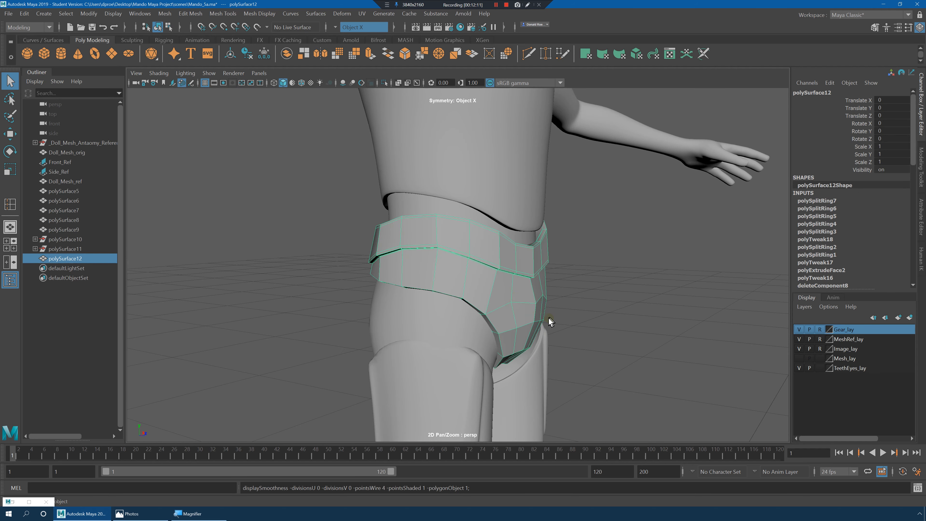
{"action": "right_click_drag", "start_coordinate": [515, 297], "coordinate": [468, 253]}
{"action": "left_click", "coordinate": [514, 303]}
{"action": "mouse_move", "coordinate": [548, 345]}
{"action": "left_mouse_down", "text": "alt"}
{"action": "mouse_move", "coordinate": [513, 361]}
{"action": "mouse_move", "coordinate": [554, 351]}
{"action": "mouse_move", "coordinate": [537, 343]}
{"action": "left_mouse_up", "text": "alt"}
{"action": "key", "text": "w"}
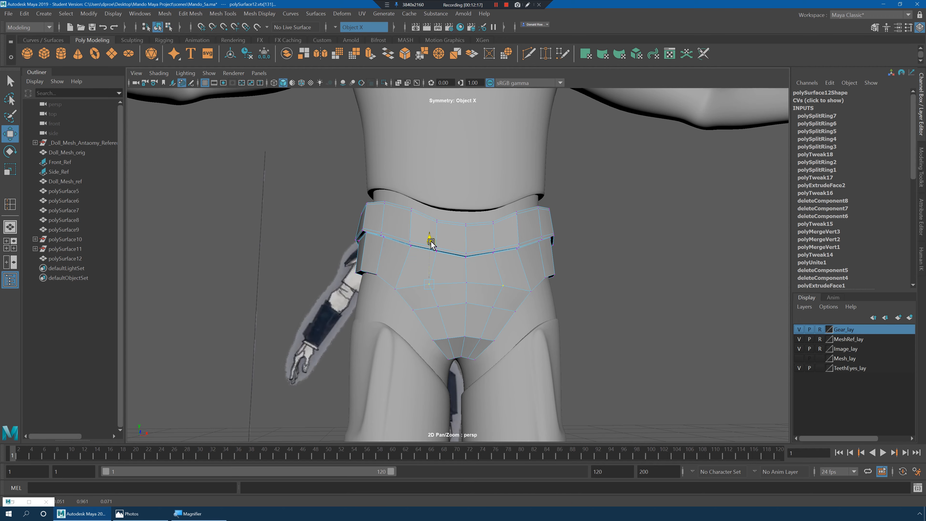
{"action": "left_click_drag", "start_coordinate": [430, 243], "coordinate": [542, 285], "text": "alt"}
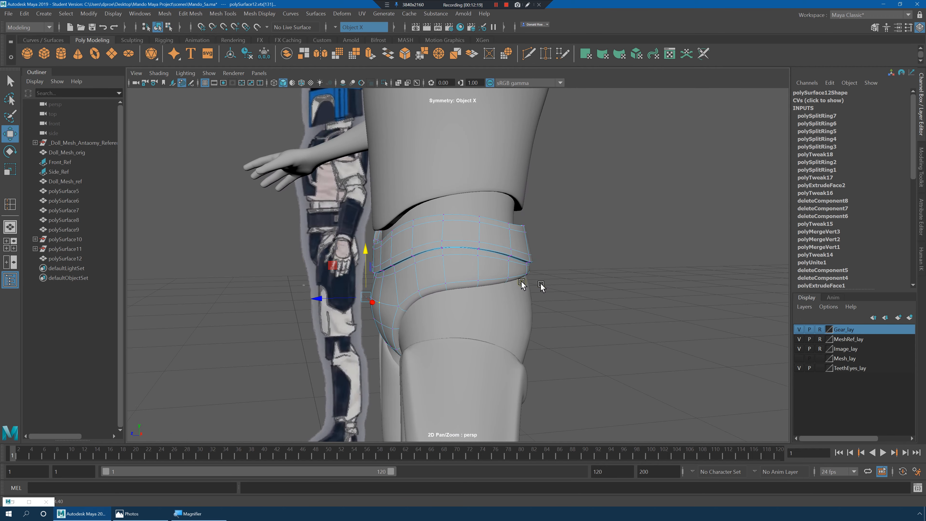
- Adjust the vertices on the upper band's lower edge between the front centre and the hips
{"action": "right_click_drag", "start_coordinate": [434, 240], "coordinate": [564, 218]}
{"action": "left_click", "coordinate": [637, 254]}
{"action": "right_click_drag", "start_coordinate": [631, 270], "coordinate": [531, 284], "text": "alt"}
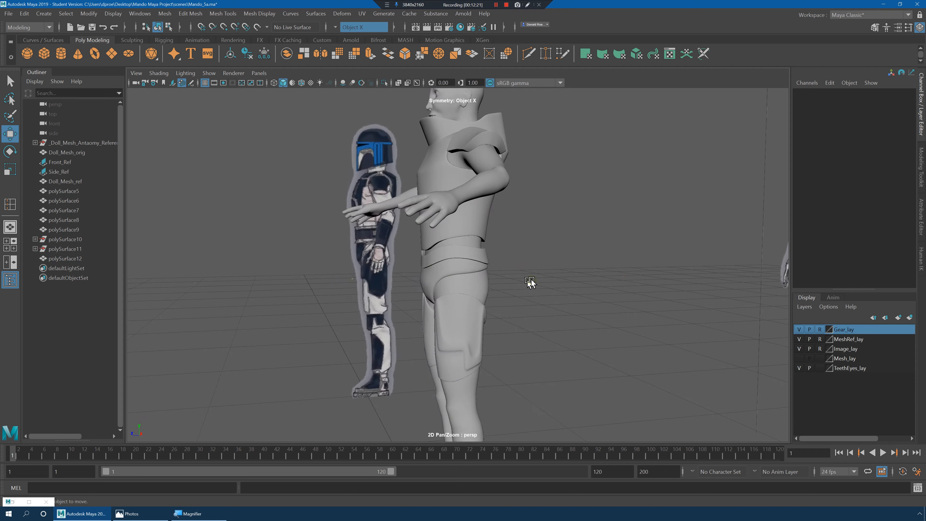
{"action": "mouse_move", "coordinate": [531, 283]}
{"action": "left_mouse_down", "text": "alt"}
{"action": "mouse_move", "coordinate": [500, 281]}
{"action": "mouse_move", "coordinate": [543, 283]}
{"action": "left_mouse_up", "text": "alt"}
{"action": "right_click_drag", "start_coordinate": [543, 283], "coordinate": [661, 304], "text": "alt"}
{"action": "left_click_drag", "start_coordinate": [516, 286], "coordinate": [512, 234], "text": "alt"}
{"action": "left_click", "coordinate": [511, 234]}
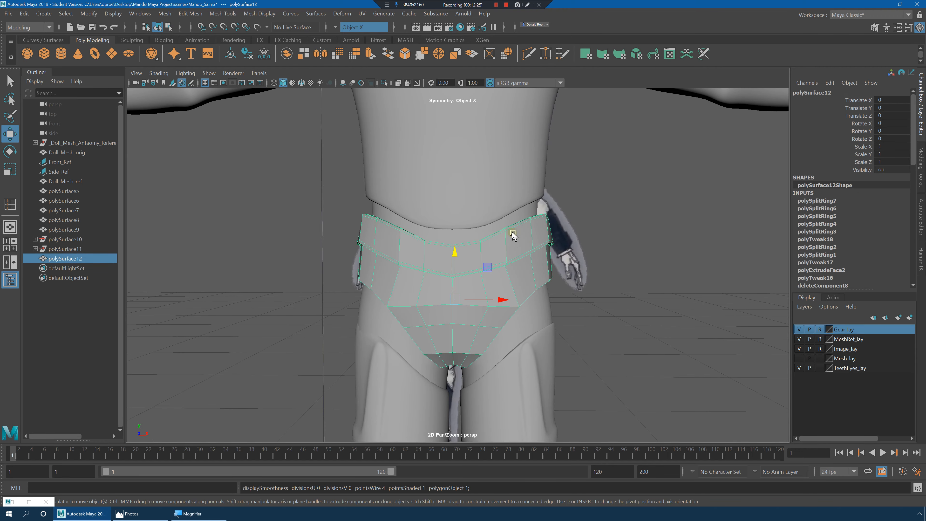
{"action": "right_click_drag", "start_coordinate": [512, 233], "coordinate": [466, 226]}
{"action": "left_click_drag", "start_coordinate": [497, 254], "coordinate": [539, 278]}
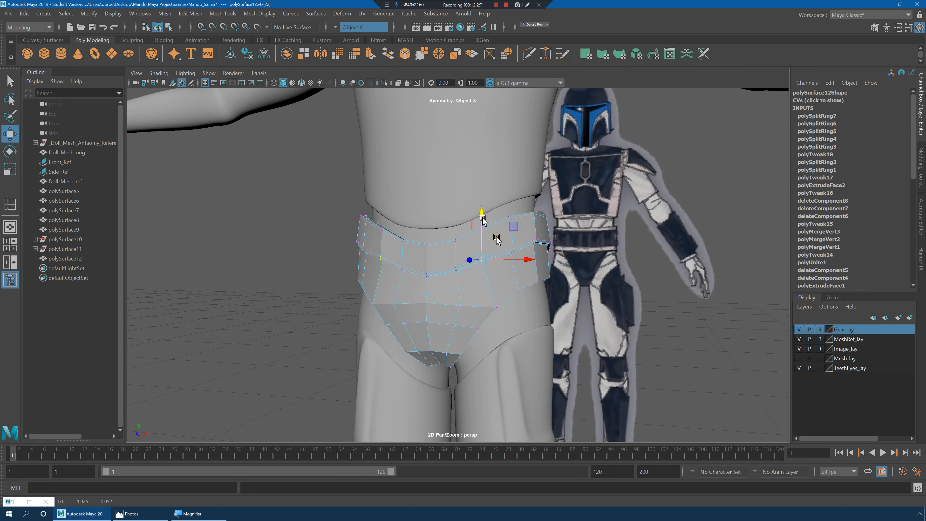
{"action": "left_click_drag", "start_coordinate": [519, 266], "coordinate": [577, 337], "text": "alt"}
{"action": "key", "text": "w"}
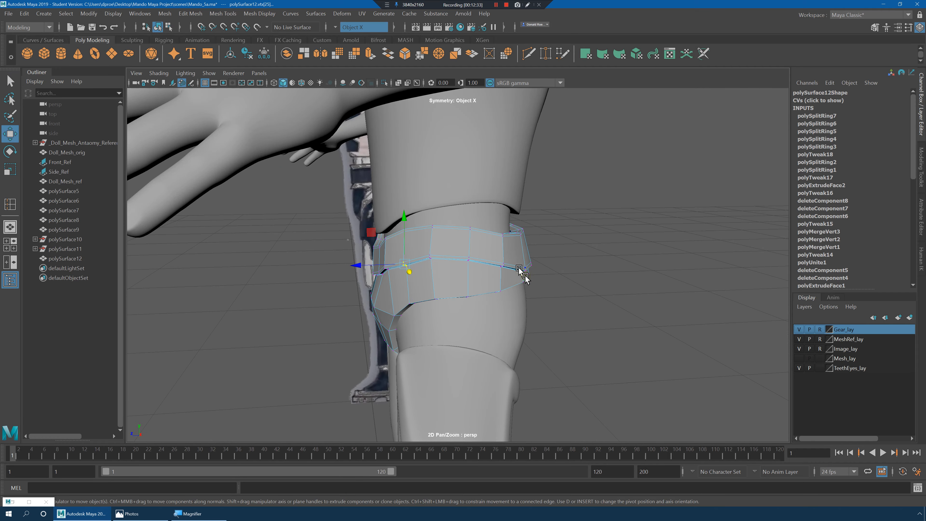
- Examine the smoothed waist piece from the front, side and back
{"action": "mouse_move", "coordinate": [522, 271]}
{"action": "left_mouse_down", "text": "alt"}
{"action": "mouse_move", "coordinate": [517, 199]}
{"action": "mouse_move", "coordinate": [510, 267]}
{"action": "left_mouse_up", "text": "alt"}
{"action": "key", "text": "3"}
{"action": "right_click_drag", "start_coordinate": [518, 237], "coordinate": [561, 213]}
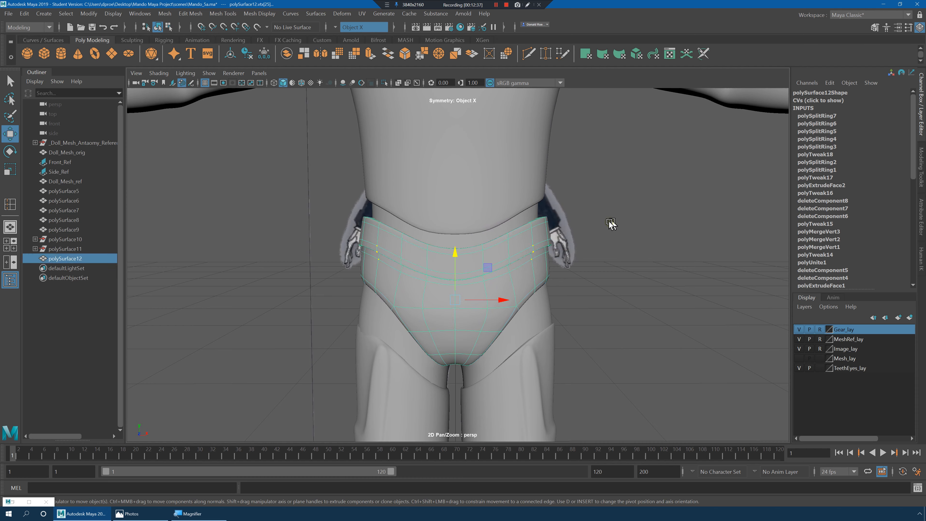
{"action": "left_click", "coordinate": [608, 221]}
{"action": "right_click_drag", "start_coordinate": [568, 277], "coordinate": [510, 258], "text": "alt"}
{"action": "left_click_drag", "start_coordinate": [597, 275], "coordinate": [481, 275], "text": "alt"}
{"action": "right_click_drag", "start_coordinate": [539, 281], "coordinate": [663, 297], "text": "alt"}
{"action": "left_click_drag", "start_coordinate": [503, 281], "coordinate": [532, 284], "text": "alt"}
{"action": "right_click_drag", "start_coordinate": [532, 284], "coordinate": [665, 305], "text": "alt"}
- Adjust the height of the symmetric rear vertices on the upper band's lower edge
{"action": "left_click", "coordinate": [508, 259]}
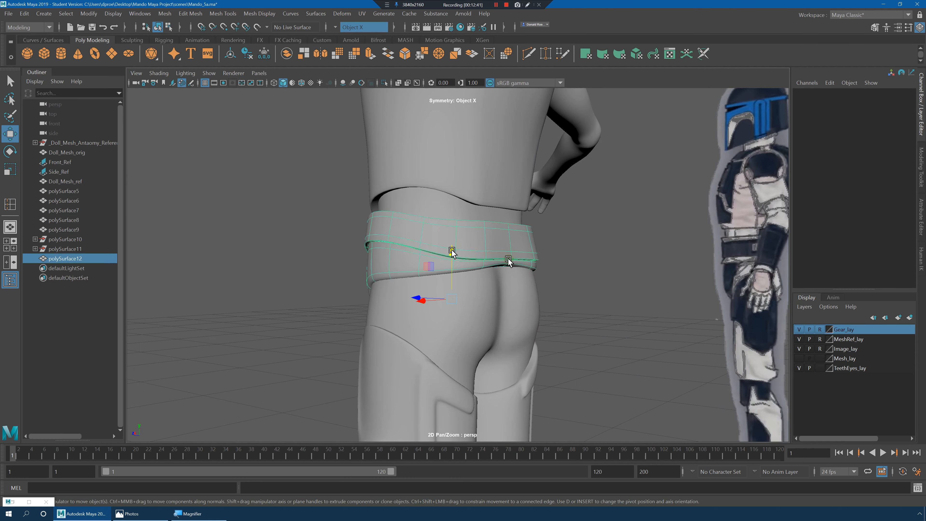
{"action": "key", "text": "1"}
{"action": "right_click_drag", "start_coordinate": [480, 247], "coordinate": [441, 246]}
{"action": "right_click_drag", "start_coordinate": [446, 249], "coordinate": [484, 260], "text": "alt"}
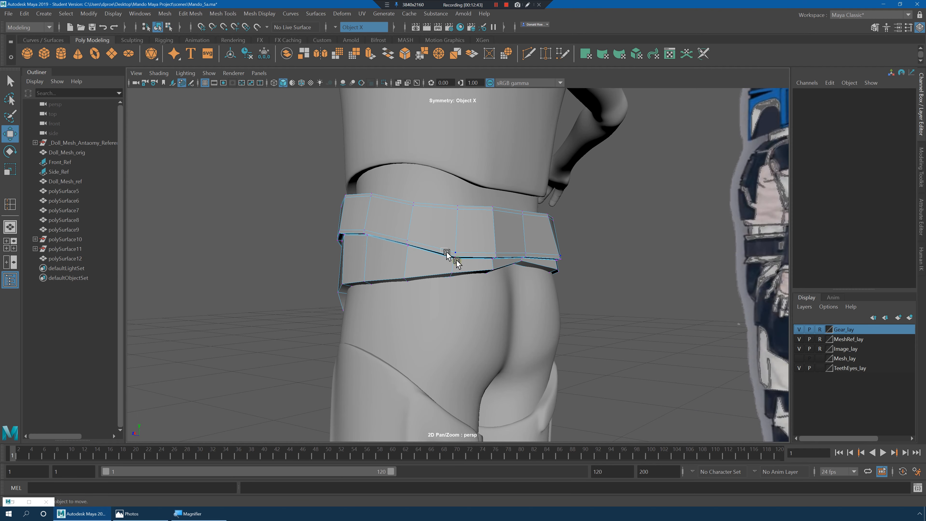
{"action": "left_click", "coordinate": [454, 257]}
{"action": "left_click_drag", "start_coordinate": [454, 215], "coordinate": [497, 210]}
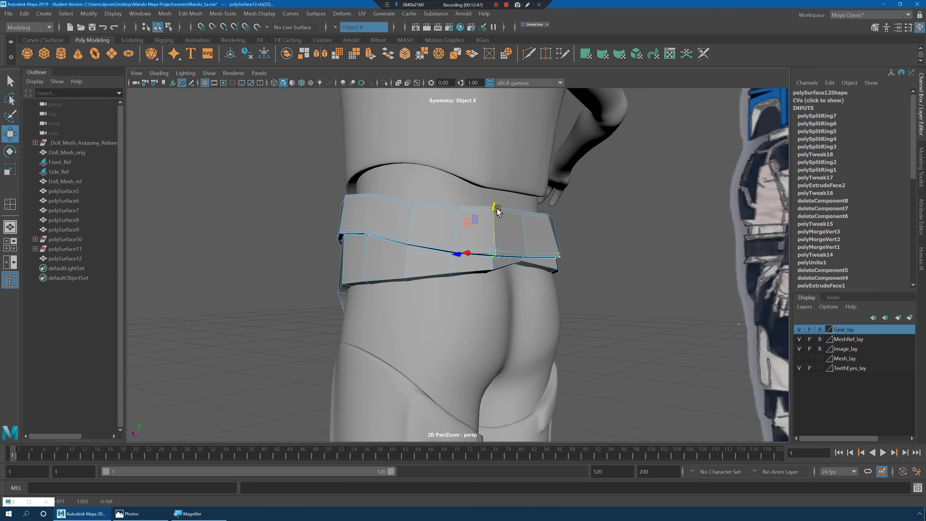
- Try to move the lower plate's rear edge vertices up toward the raised band
{"action": "key", "text": "3"}
{"action": "left_click_drag", "start_coordinate": [522, 269], "coordinate": [525, 271], "text": "alt"}
{"action": "key", "text": "1"}
{"action": "right_click_drag", "start_coordinate": [492, 280], "coordinate": [529, 278], "text": "alt"}
{"action": "left_click_drag", "start_coordinate": [504, 273], "coordinate": [487, 257], "text": "alt"}
{"action": "right_click_drag", "start_coordinate": [488, 257], "coordinate": [510, 281], "text": "alt"}
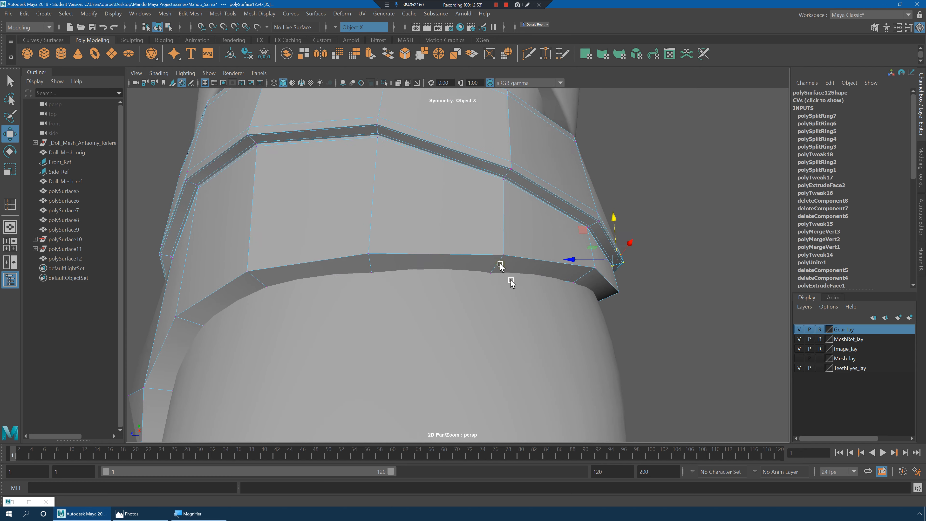
{"action": "left_click_drag", "start_coordinate": [511, 280], "coordinate": [403, 215], "text": "alt"}
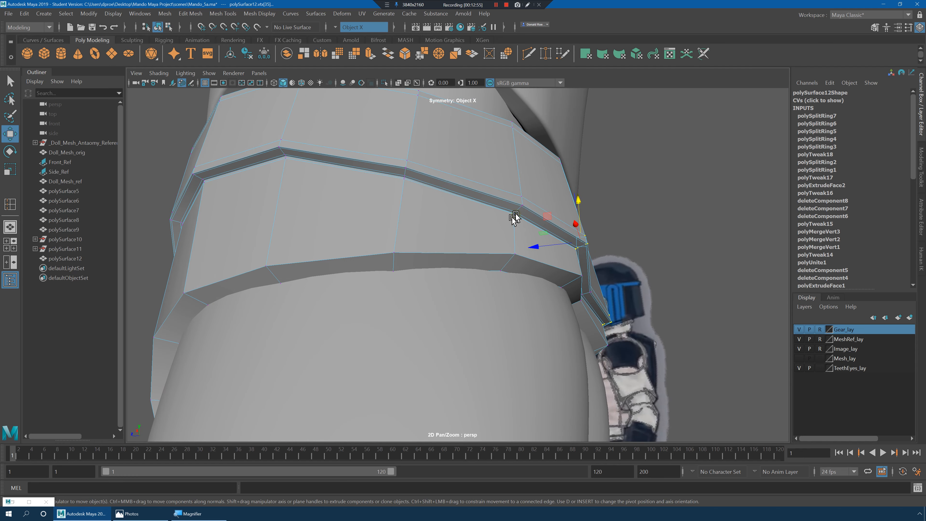
{"action": "left_click_drag", "start_coordinate": [516, 254], "coordinate": [485, 221]}
{"action": "key", "text": "ctrl+z"}
{"action": "key", "text": "ctrl+z"}
- Delete the extra supporting edge loop along the inner lower edge of the raised band
{"action": "left_click", "coordinate": [489, 204]}
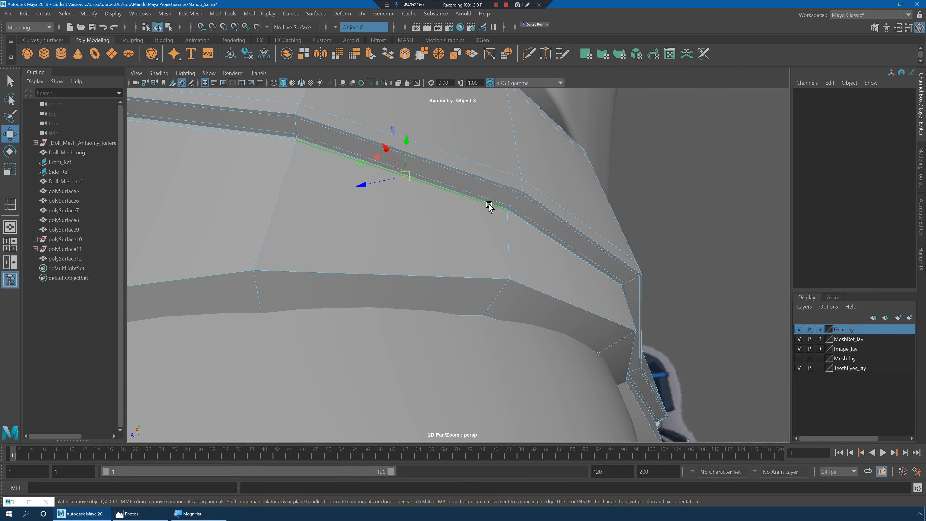
{"action": "left_click", "coordinate": [494, 199]}
{"action": "right_click_drag", "start_coordinate": [523, 201], "coordinate": [469, 216], "text": "shift"}
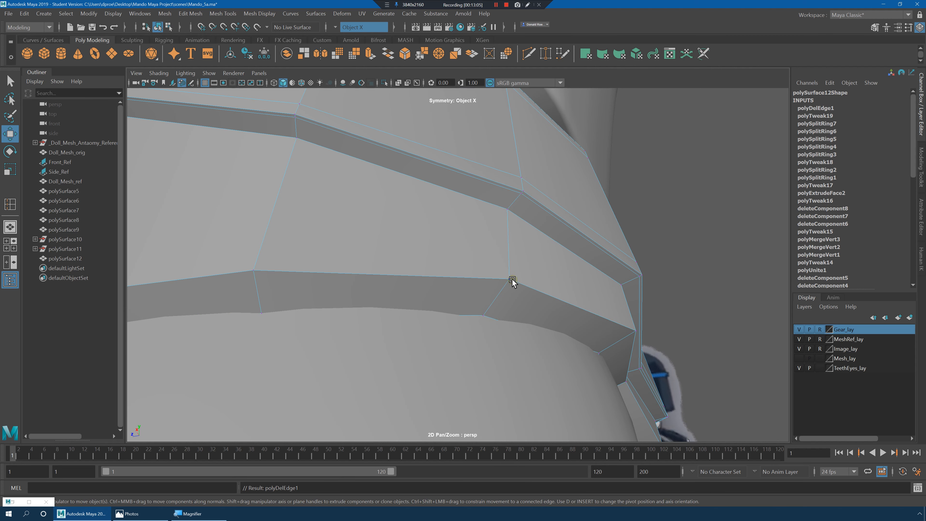
- Try to snap the outer and inner vertices of the lower plate's rear edge onto the band's lower corner
{"action": "left_click", "coordinate": [512, 279]}
{"action": "left_click_drag", "start_coordinate": [510, 279], "coordinate": [506, 211]}
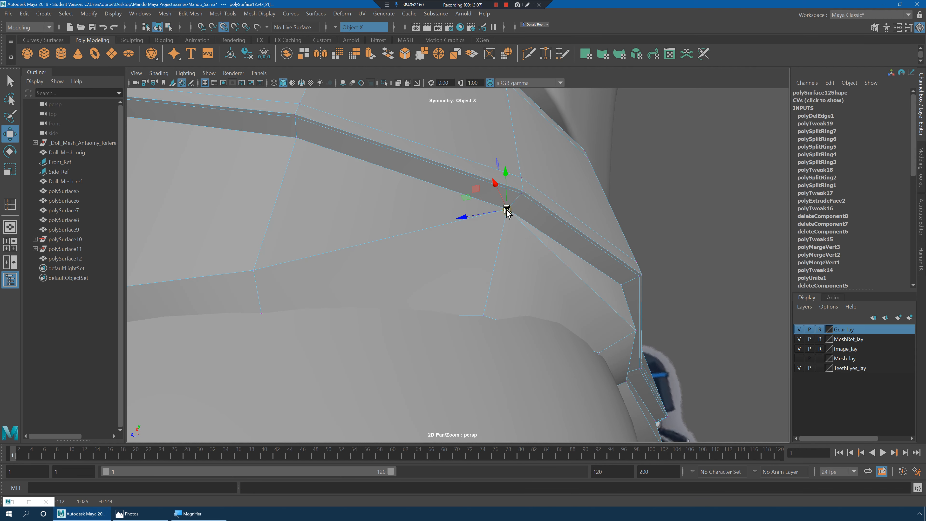
{"action": "left_click", "coordinate": [483, 316]}
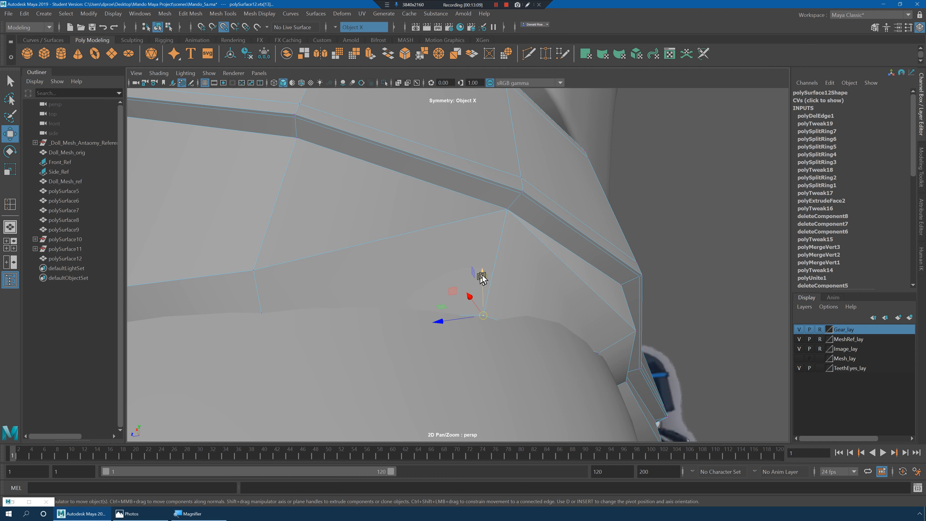
{"action": "left_click_drag", "start_coordinate": [482, 276], "coordinate": [506, 210]}
{"action": "left_click_drag", "start_coordinate": [541, 251], "coordinate": [375, 305], "text": "alt"}
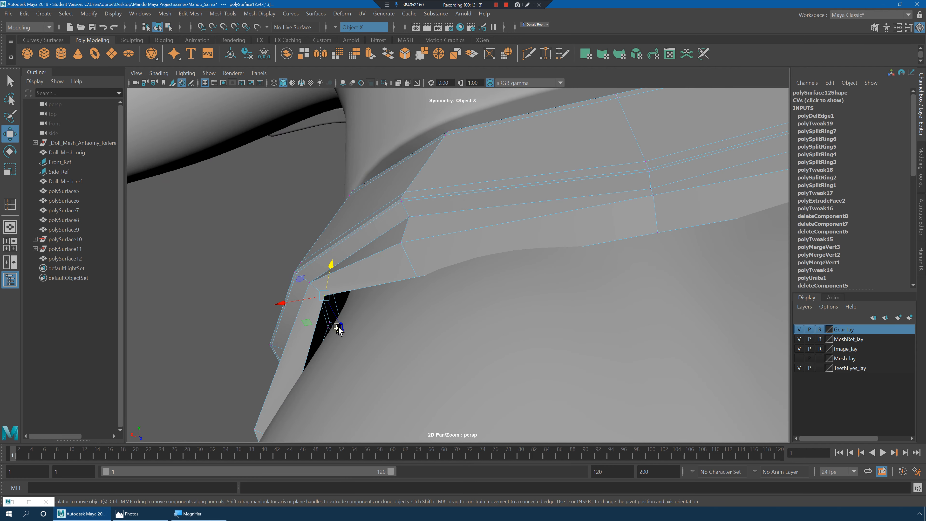
{"action": "middle_click_drag", "start_coordinate": [338, 329], "coordinate": [353, 344]}
{"action": "left_click_drag", "start_coordinate": [357, 349], "coordinate": [420, 290], "text": "alt"}
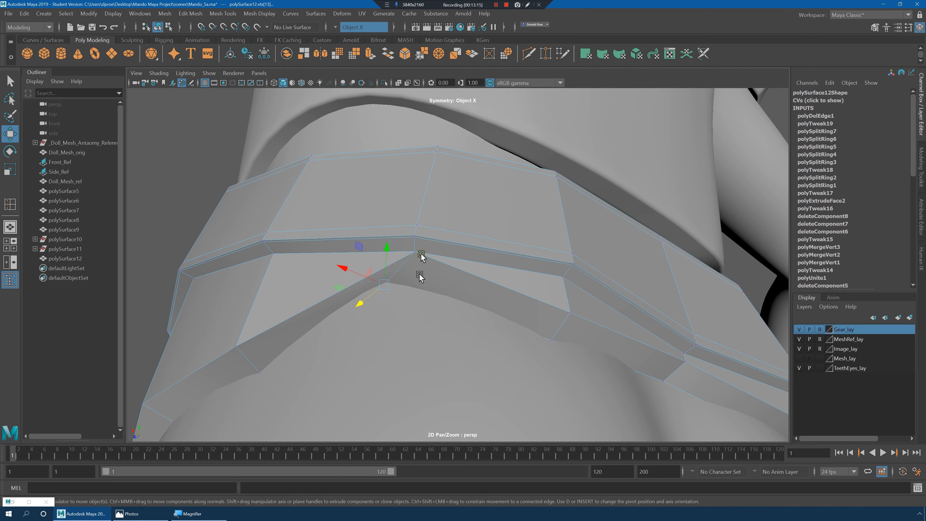
{"action": "left_click_drag", "start_coordinate": [416, 253], "coordinate": [441, 259], "text": "alt"}
{"action": "key", "text": "ctrl+z"}
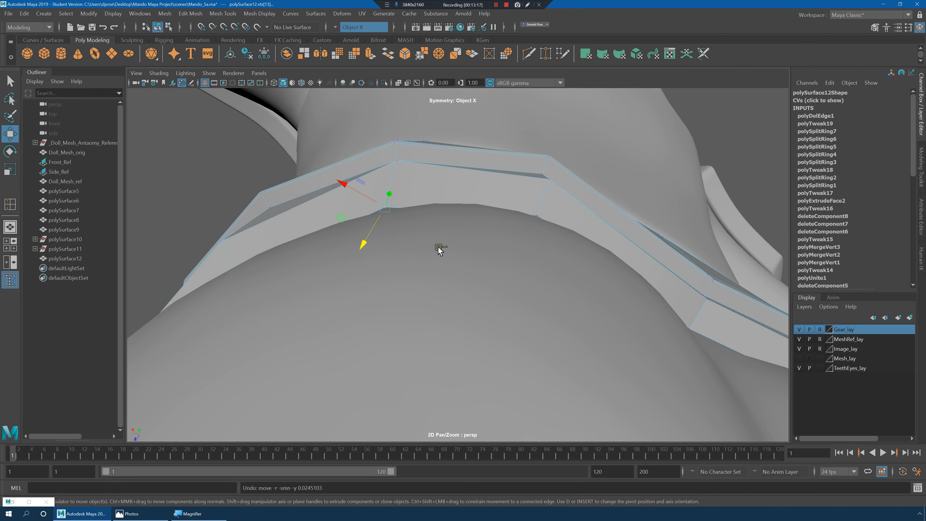
- Raise the outer and inner vertex pair of the lower plate's rear edge toward the band and fit them to the body
{"action": "left_click_drag", "start_coordinate": [409, 218], "coordinate": [291, 319], "text": "alt"}
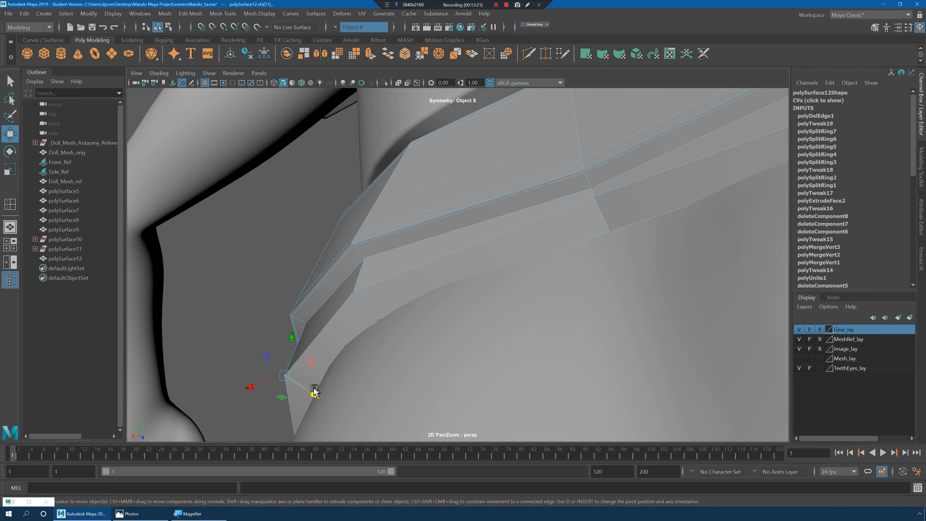
{"action": "left_click_drag", "start_coordinate": [330, 374], "coordinate": [351, 311], "text": "alt"}
{"action": "key", "text": "q"}
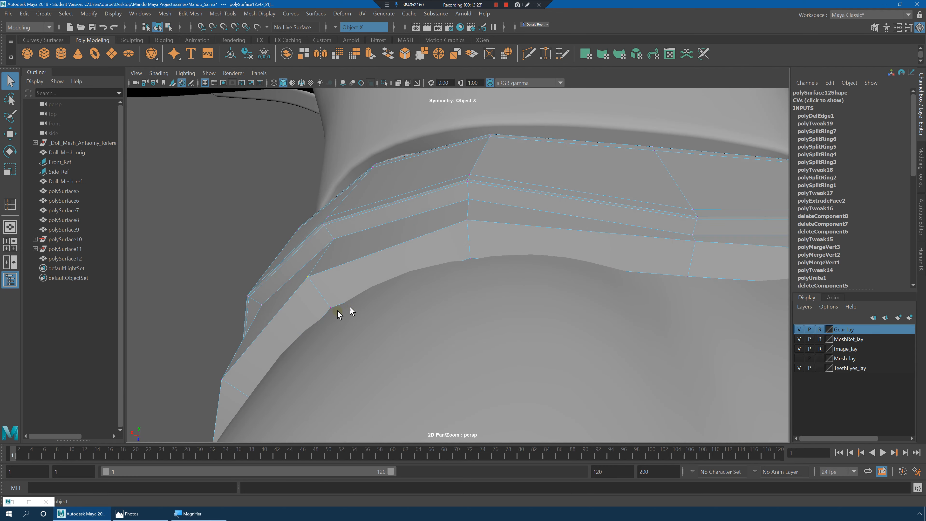
{"action": "left_click", "coordinate": [330, 308]}
{"action": "key", "text": "w"}
{"action": "left_click_drag", "start_coordinate": [328, 264], "coordinate": [349, 236]}
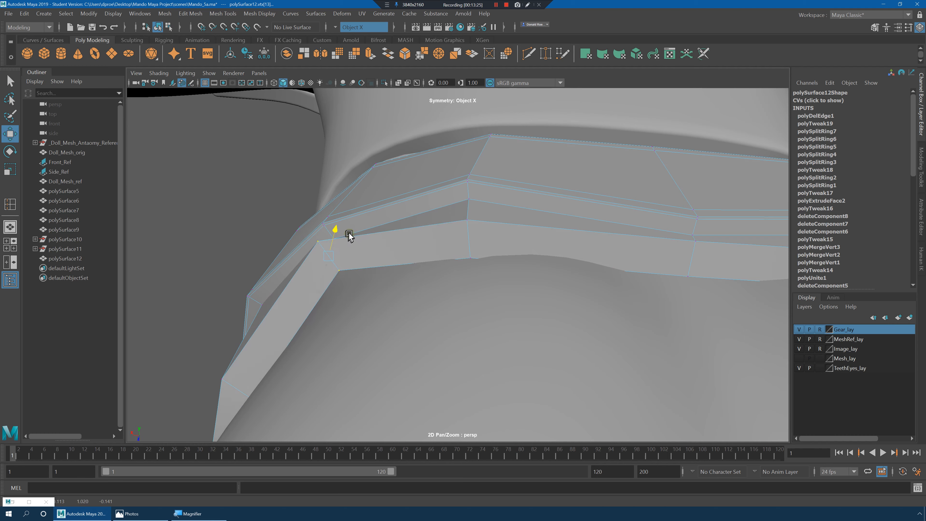
{"action": "left_click_drag", "start_coordinate": [331, 290], "coordinate": [522, 336], "text": "alt"}
{"action": "left_click_drag", "start_coordinate": [577, 273], "coordinate": [579, 272]}
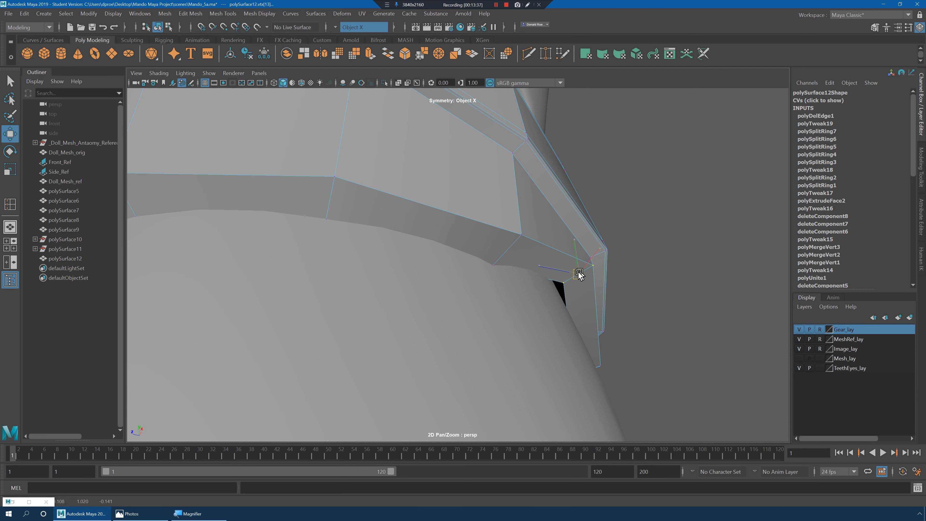
{"action": "key", "text": "3"}
{"action": "key", "text": "1"}
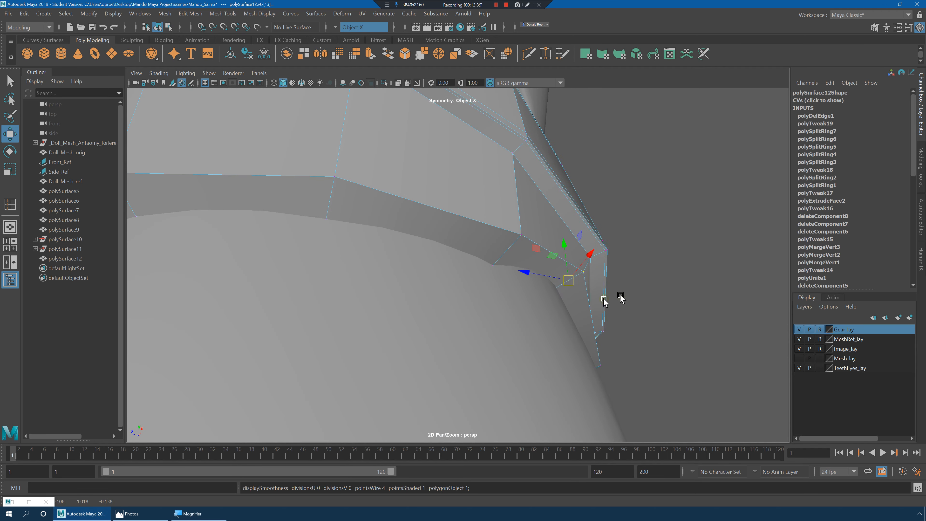
- Delete the lower plate's faces that run across the back beneath the raised band
{"action": "left_click_drag", "start_coordinate": [619, 296], "coordinate": [539, 305], "text": "alt"}
{"action": "right_click", "coordinate": [538, 305]}
{"action": "right_click_drag", "start_coordinate": [540, 280], "coordinate": [541, 281]}
{"action": "left_click", "coordinate": [520, 297]}
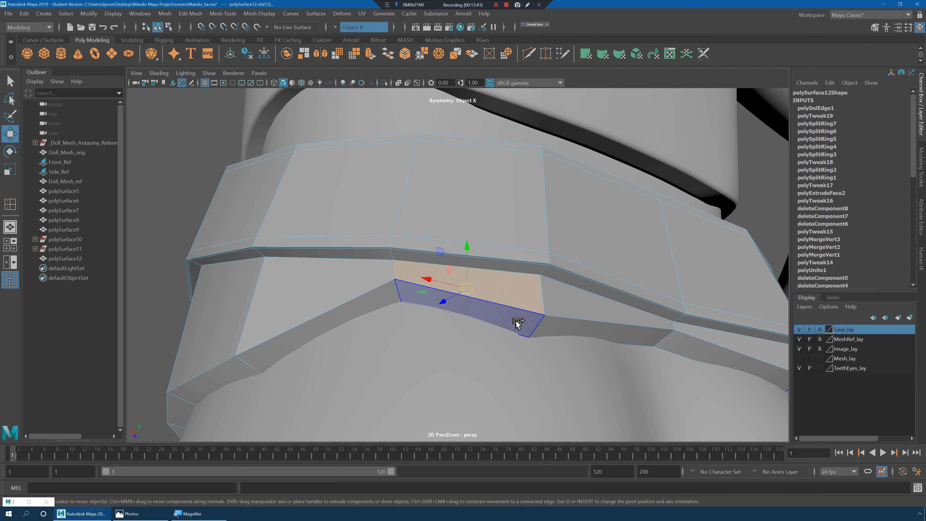
{"action": "left_click", "coordinate": [516, 321], "text": "shift"}
{"action": "double_click", "coordinate": [565, 328], "text": "shift"}
{"action": "key", "text": "Delete"}
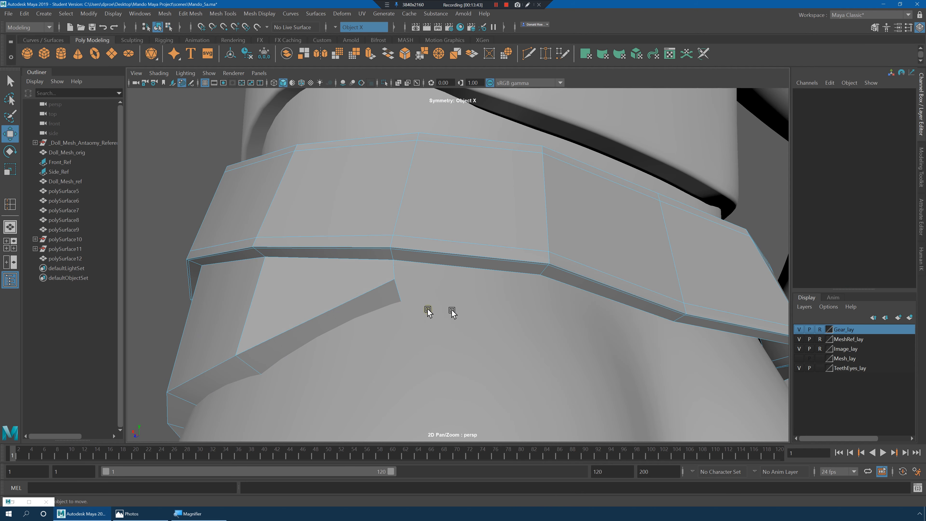
- Extrude the open vertical end edge of the lower plate inward toward the body to start an end cap
{"action": "left_click_drag", "start_coordinate": [433, 312], "coordinate": [388, 320], "text": "alt"}
{"action": "right_click_drag", "start_coordinate": [387, 320], "coordinate": [438, 320], "text": "alt"}
{"action": "middle_click_drag", "start_coordinate": [437, 320], "coordinate": [479, 306], "text": "alt"}
{"action": "scroll", "coordinate": [479, 306], "scroll_direction": "down", "scroll_amount": 4}
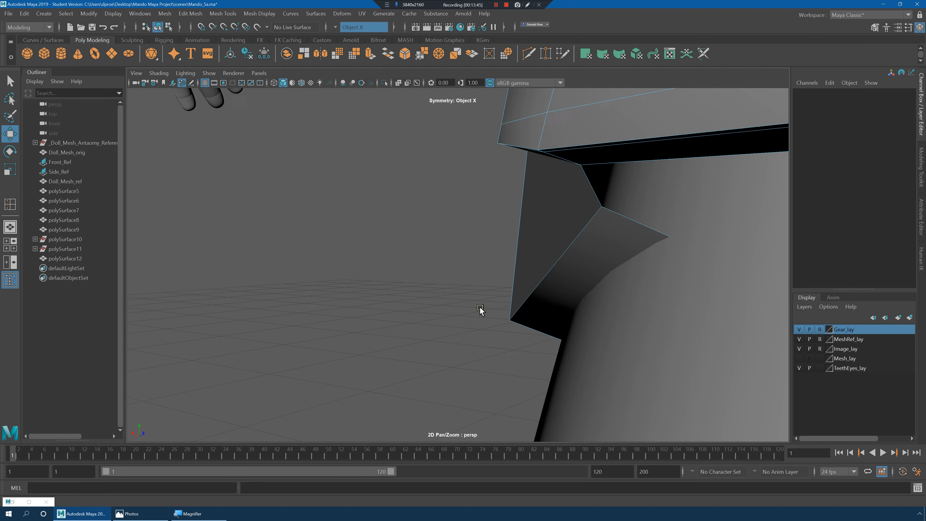
{"action": "left_click_drag", "start_coordinate": [512, 294], "coordinate": [508, 278], "text": "alt"}
{"action": "right_click_drag", "start_coordinate": [515, 242], "coordinate": [531, 202]}
{"action": "left_click", "coordinate": [497, 239]}
{"action": "left_click_drag", "start_coordinate": [531, 202], "coordinate": [522, 219], "text": "alt"}
{"action": "right_click_drag", "start_coordinate": [528, 209], "coordinate": [572, 227]}
{"action": "left_click", "coordinate": [540, 205]}
{"action": "mouse_move", "coordinate": [568, 234]}
{"action": "left_mouse_down", "text": "alt"}
{"action": "mouse_move", "coordinate": [530, 215]}
{"action": "mouse_move", "coordinate": [583, 231]}
{"action": "mouse_move", "coordinate": [569, 224]}
{"action": "mouse_move", "coordinate": [572, 234]}
{"action": "left_mouse_up", "text": "alt"}
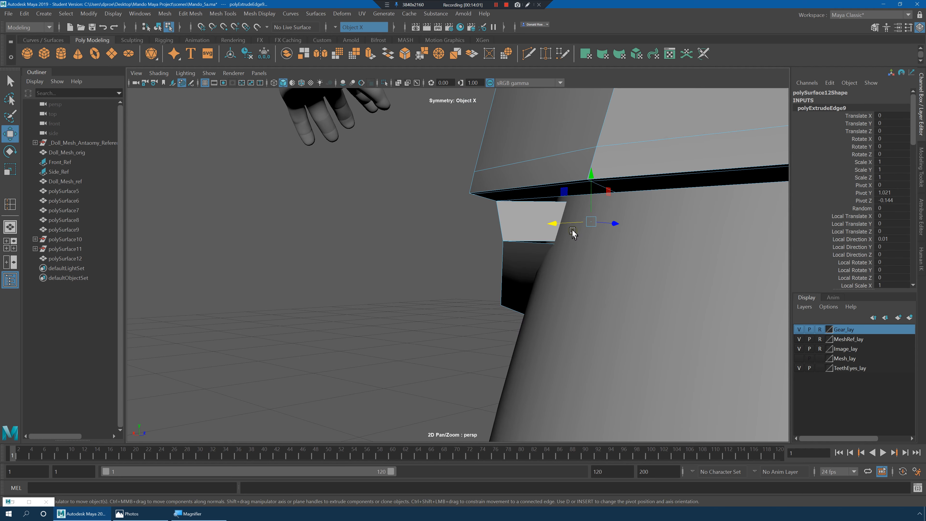
{"action": "left_click_drag", "start_coordinate": [589, 180], "coordinate": [590, 189]}
- Snap the end cap's lower inner vertex to the plate's inner corner and move its upper vertex outward
{"action": "key", "text": "4"}
{"action": "right_click_drag", "start_coordinate": [539, 214], "coordinate": [514, 213]}
{"action": "left_click", "coordinate": [600, 250]}
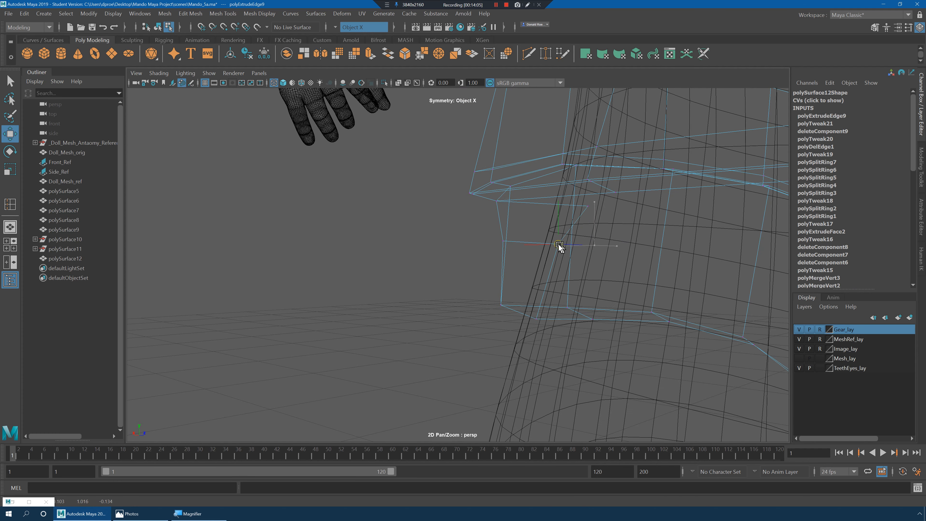
{"action": "left_click", "coordinate": [587, 206]}
{"action": "left_click_drag", "start_coordinate": [609, 211], "coordinate": [560, 244]}
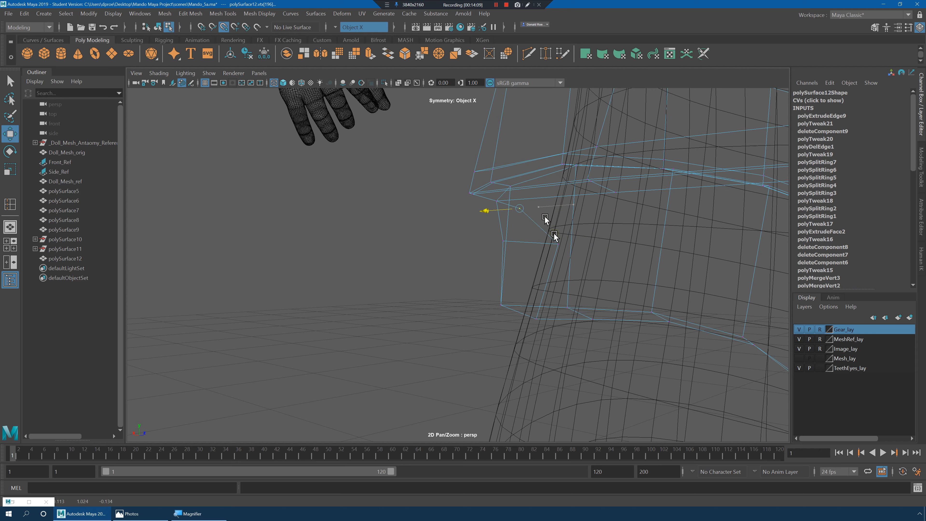
- Extrude the open edges on the raised band's underside across the back
{"action": "scroll", "coordinate": [569, 256], "scroll_direction": "up", "scroll_amount": 10}
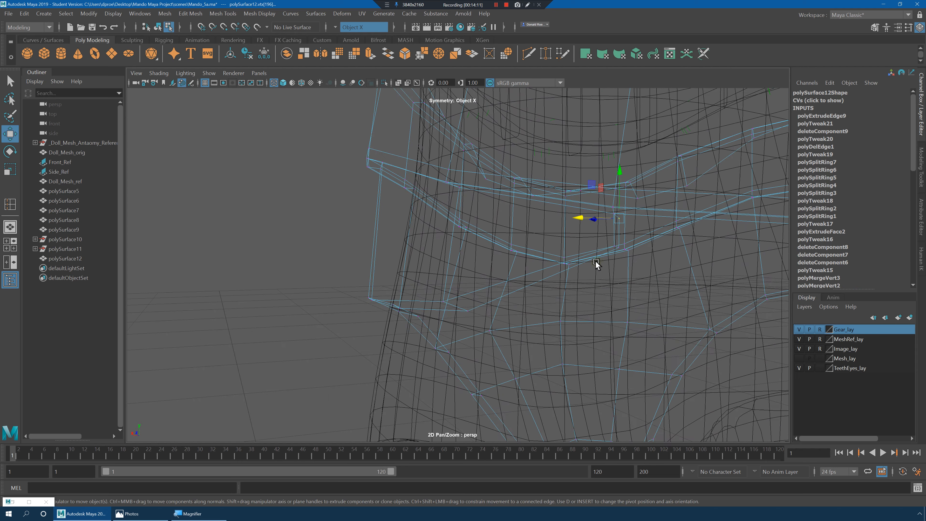
{"action": "key", "text": "5"}
{"action": "mouse_move", "coordinate": [599, 263]}
{"action": "left_mouse_down", "text": "alt"}
{"action": "mouse_move", "coordinate": [573, 258]}
{"action": "mouse_move", "coordinate": [568, 239]}
{"action": "mouse_move", "coordinate": [603, 242]}
{"action": "mouse_move", "coordinate": [586, 256]}
{"action": "left_mouse_up", "text": "alt"}
{"action": "right_click_drag", "start_coordinate": [579, 267], "coordinate": [580, 222]}
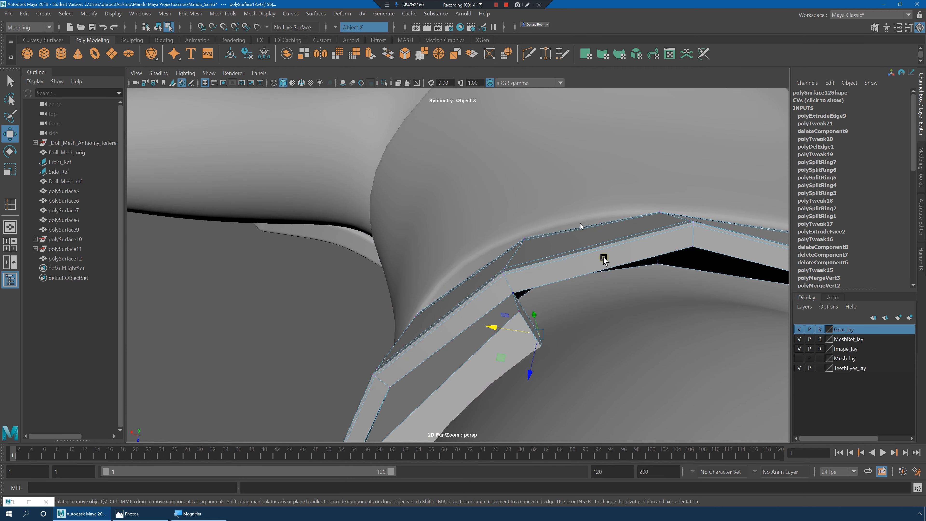
{"action": "left_click", "coordinate": [608, 269]}
{"action": "mouse_move", "coordinate": [638, 270]}
{"action": "left_mouse_down", "text": "alt"}
{"action": "mouse_move", "coordinate": [609, 273]}
{"action": "mouse_move", "coordinate": [628, 258]}
{"action": "left_mouse_up", "text": "alt"}
{"action": "left_click", "coordinate": [597, 246], "text": "shift"}
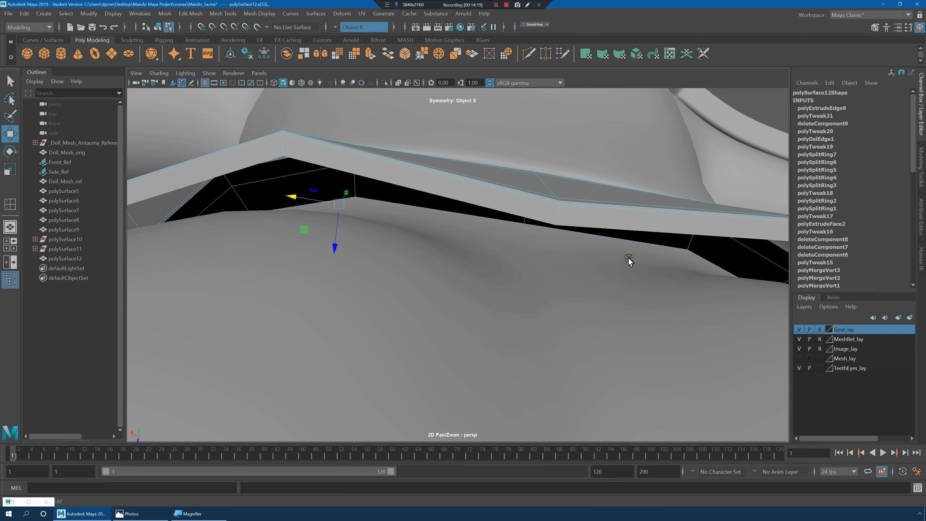
{"action": "right_click_drag", "start_coordinate": [628, 258], "coordinate": [595, 269], "text": "alt"}
{"action": "left_click_drag", "start_coordinate": [595, 268], "coordinate": [481, 212], "text": "alt"}
{"action": "right_click_drag", "start_coordinate": [472, 219], "coordinate": [470, 179], "text": "shift"}
{"action": "middle_click_drag", "start_coordinate": [639, 282], "coordinate": [627, 264], "text": "alt"}
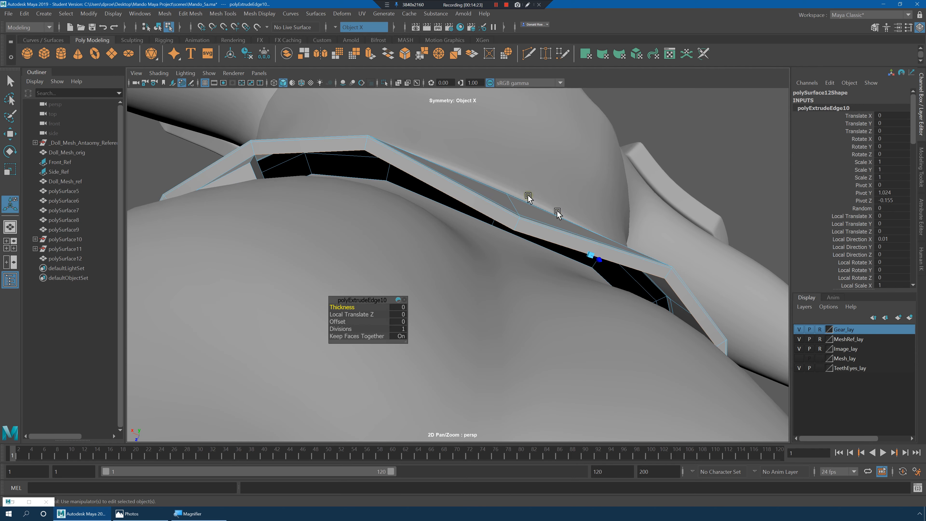
- Turn symmetry off and move the extruded underside edges inward to the body
{"action": "left_click", "coordinate": [336, 28]}
{"action": "left_click", "coordinate": [351, 34]}
{"action": "left_click_drag", "start_coordinate": [543, 168], "coordinate": [565, 198], "text": "alt"}
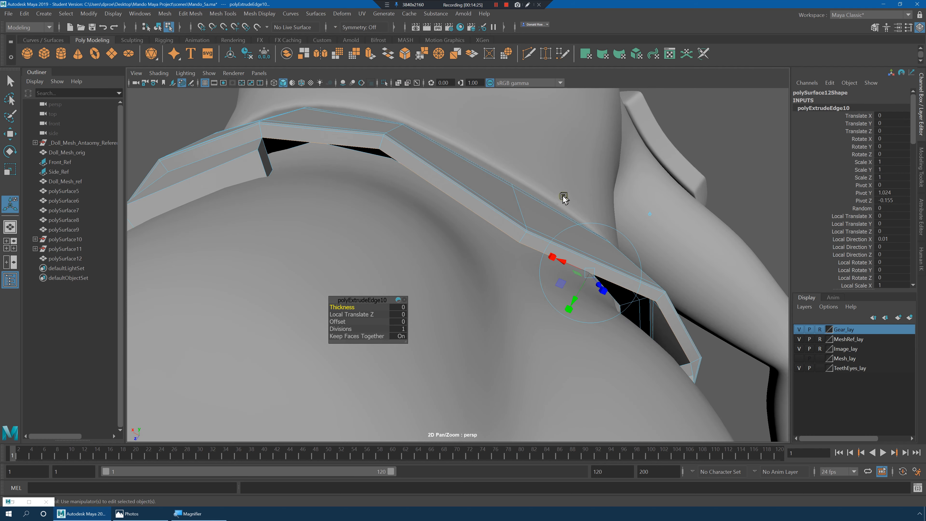
{"action": "key", "text": "w"}
{"action": "mouse_move", "coordinate": [489, 281]}
{"action": "left_mouse_down"}
{"action": "mouse_move", "coordinate": [458, 294]}
{"action": "mouse_move", "coordinate": [492, 271]}
{"action": "mouse_move", "coordinate": [506, 283]}
{"action": "mouse_move", "coordinate": [488, 270]}
{"action": "left_mouse_up"}
- Merge the end vertex of the extruded band underside with the adjacent vertex at the lower plate's end cap
{"action": "key", "text": "4"}
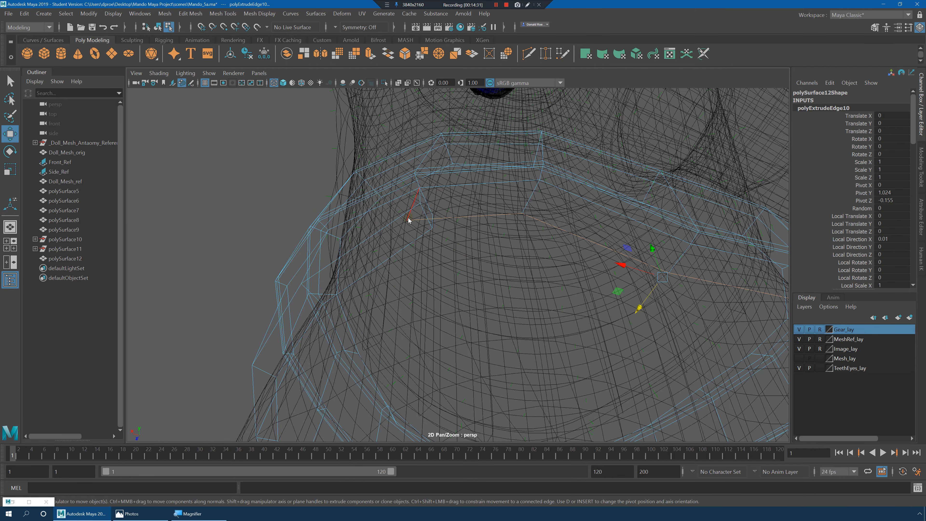
{"action": "right_click_drag", "start_coordinate": [408, 219], "coordinate": [366, 209]}
{"action": "left_click", "coordinate": [407, 220]}
{"action": "mouse_move", "coordinate": [419, 226]}
{"action": "left_mouse_down", "text": "alt"}
{"action": "mouse_move", "coordinate": [443, 231]}
{"action": "mouse_move", "coordinate": [436, 219]}
{"action": "mouse_move", "coordinate": [471, 240]}
{"action": "mouse_move", "coordinate": [427, 267]}
{"action": "left_mouse_up", "text": "alt"}
{"action": "key", "text": "5"}
{"action": "key", "text": "q"}
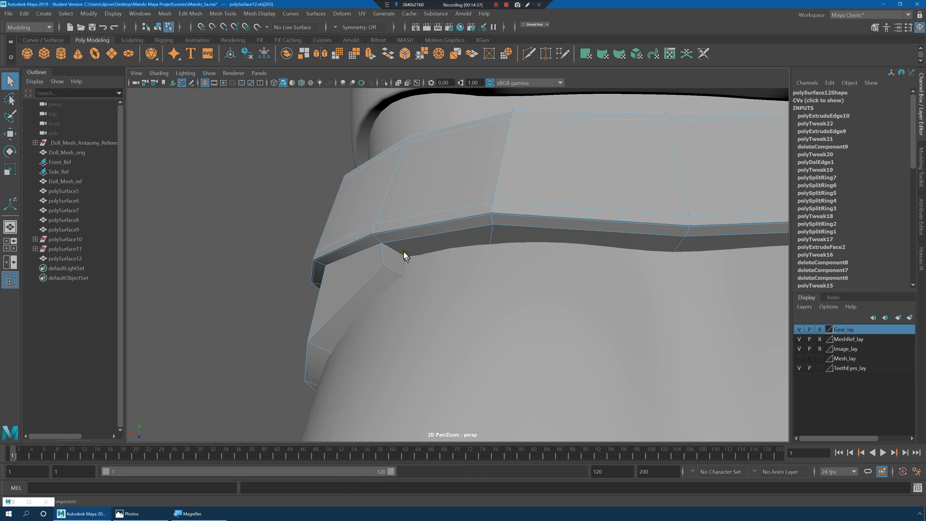
{"action": "right_click_drag", "start_coordinate": [411, 266], "coordinate": [404, 204], "text": "shift"}
- Examine the smoothed junction between the lower plate's end cap and the band's underside
{"action": "left_click_drag", "start_coordinate": [440, 243], "coordinate": [489, 285], "text": "alt"}
{"action": "right_click_drag", "start_coordinate": [486, 282], "coordinate": [502, 294], "text": "alt"}
{"action": "key", "text": "3"}
{"action": "left_click_drag", "start_coordinate": [502, 293], "coordinate": [482, 280], "text": "alt"}
{"action": "right_click_drag", "start_coordinate": [431, 252], "coordinate": [430, 279]}
{"action": "left_click", "coordinate": [440, 279]}
{"action": "key", "text": "1"}
{"action": "left_click_drag", "start_coordinate": [440, 278], "coordinate": [279, 278], "text": "alt"}
{"action": "key", "text": "3"}
- Move the end cap's upper inner vertex inward to the band underside's inner corner against the body
{"action": "right_click_drag", "start_coordinate": [278, 278], "coordinate": [193, 250]}
{"action": "key", "text": "1"}
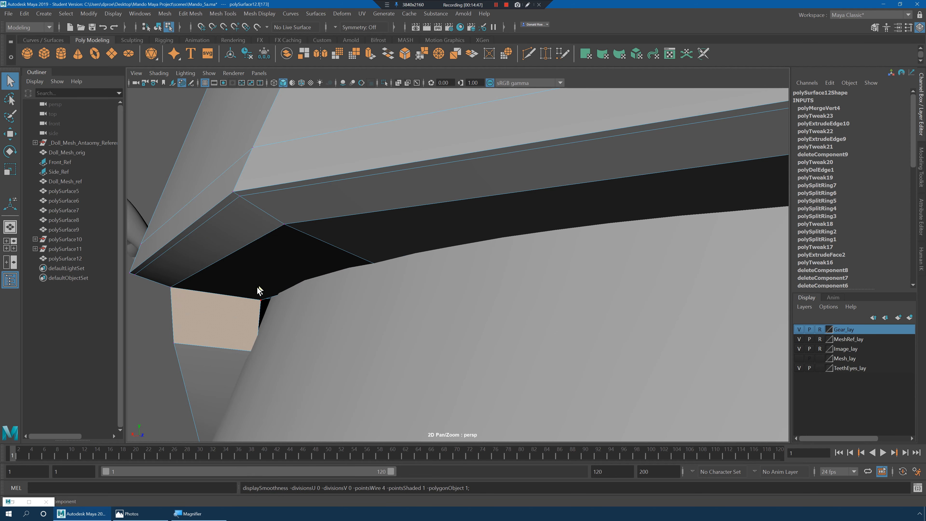
{"action": "left_click", "coordinate": [261, 301]}
{"action": "key", "text": "w"}
{"action": "left_click_drag", "start_coordinate": [262, 304], "coordinate": [273, 308]}
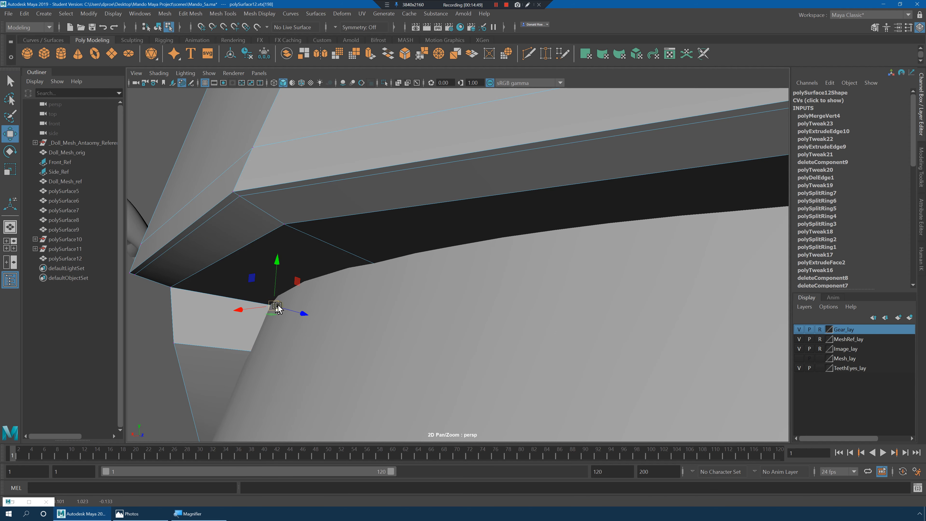
- Examine the rear of the waist piece and the lower plate's end corner with smoothing on and off
{"action": "scroll", "coordinate": [277, 305], "scroll_direction": "down", "scroll_amount": 8}
{"action": "left_click_drag", "start_coordinate": [335, 292], "coordinate": [412, 303], "text": "alt"}
{"action": "left_click_drag", "start_coordinate": [517, 313], "coordinate": [524, 306], "text": "alt"}
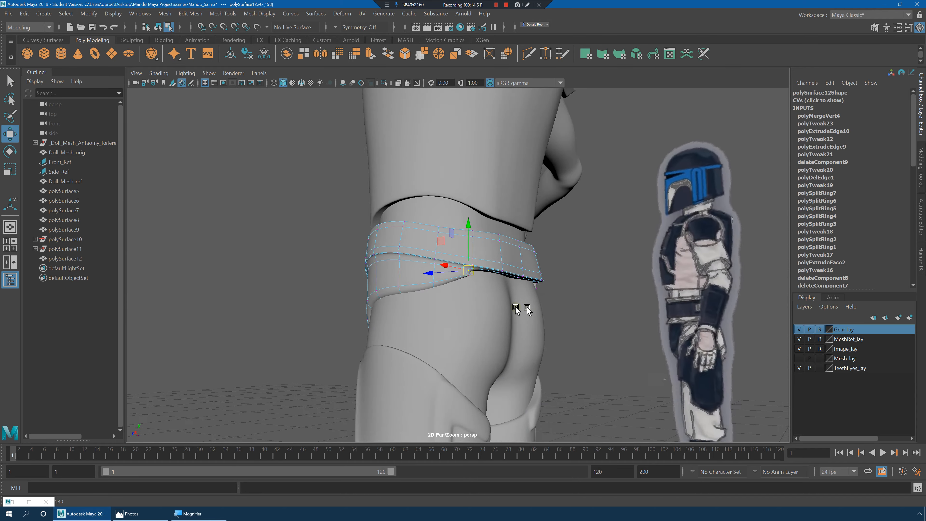
{"action": "scroll", "coordinate": [524, 306], "scroll_direction": "up", "scroll_amount": 10}
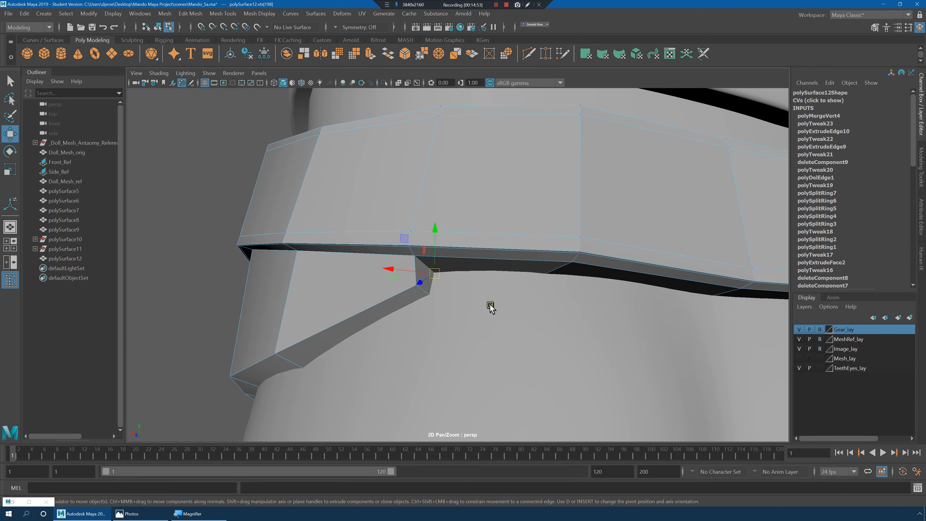
{"action": "key", "text": "3"}
{"action": "key", "text": "1"}
{"action": "right_click_drag", "start_coordinate": [445, 300], "coordinate": [366, 281], "text": "alt"}
{"action": "key", "text": "3"}
{"action": "left_click", "coordinate": [399, 290]}
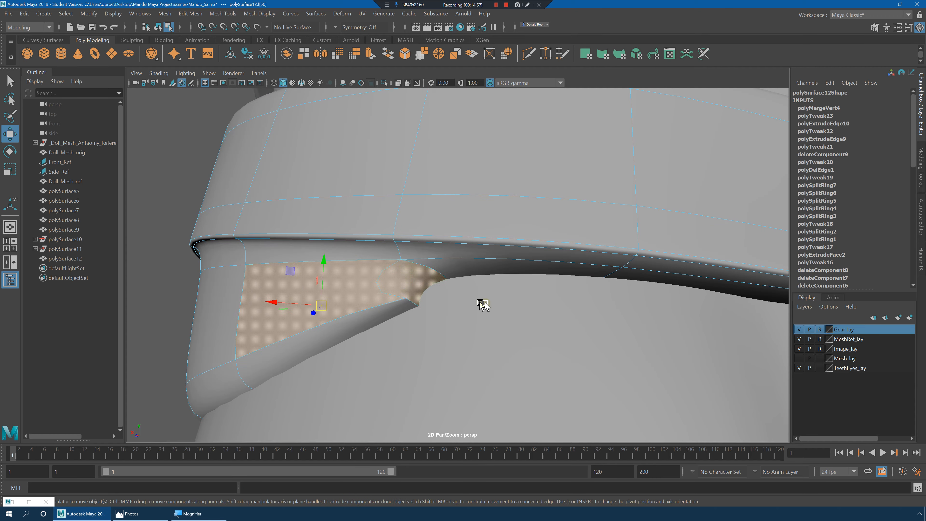
{"action": "left_click_drag", "start_coordinate": [482, 304], "coordinate": [478, 293], "text": "alt"}
{"action": "key", "text": "1"}
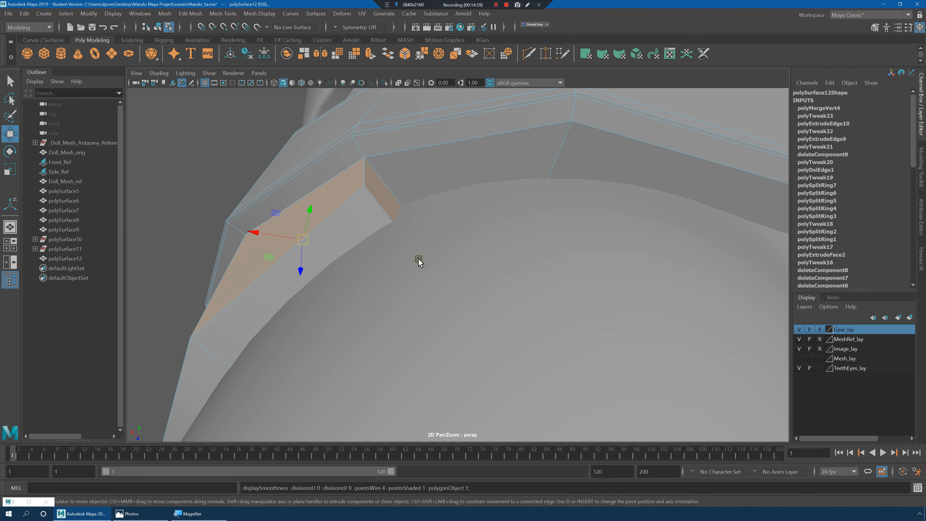
- Merge the neighbouring vertex pairs at the lower plate's end cap, working in the smoothed wireframe display
{"action": "key", "text": "4"}
{"action": "key", "text": "3"}
{"action": "right_click", "coordinate": [369, 241]}
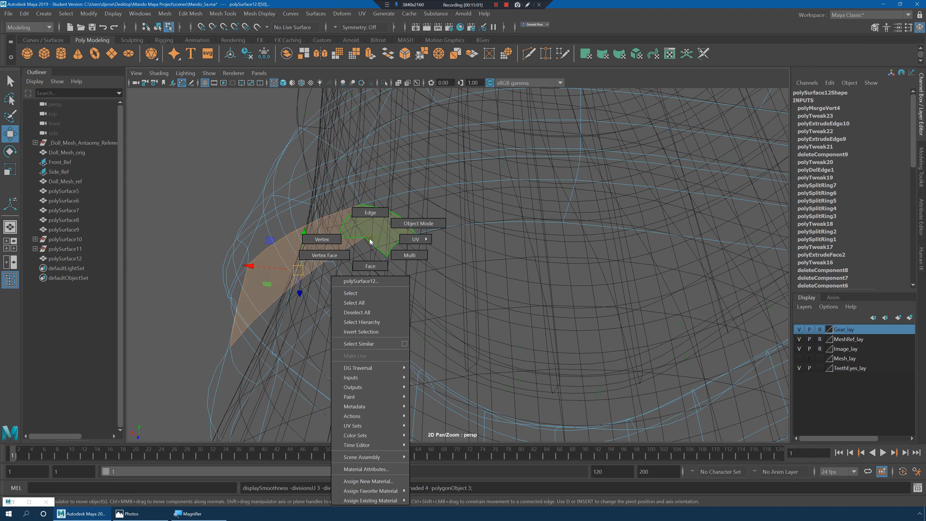
{"action": "right_click_drag", "start_coordinate": [369, 239], "coordinate": [370, 182]}
{"action": "left_click", "coordinate": [364, 237]}
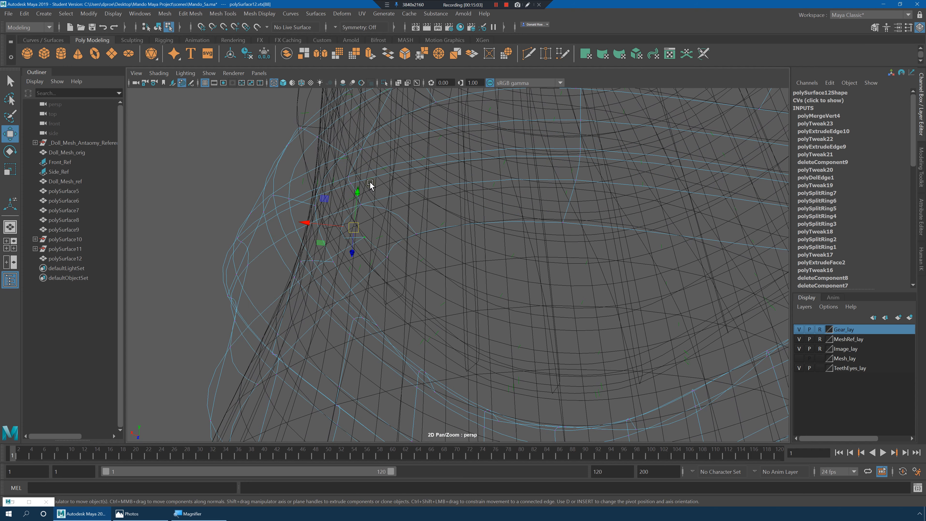
{"action": "key", "text": "g"}
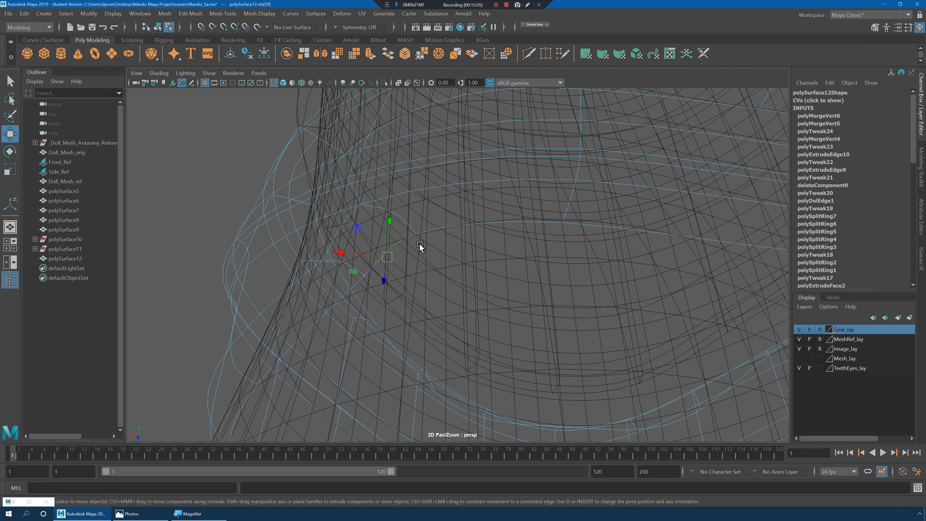
{"action": "key", "text": "g"}
- Return the waist piece to object mode, deselect it and examine the whole armored character from the front
{"action": "key", "text": "5"}
{"action": "scroll", "coordinate": [445, 265], "scroll_direction": "down", "scroll_amount": 5}
{"action": "scroll", "coordinate": [369, 255], "scroll_direction": "down", "scroll_amount": 5}
{"action": "left_click_drag", "start_coordinate": [491, 279], "coordinate": [379, 276], "text": "alt"}
{"action": "left_click_drag", "start_coordinate": [460, 276], "coordinate": [444, 277], "text": "alt"}
{"action": "key", "text": "q"}
{"action": "right_click_drag", "start_coordinate": [445, 269], "coordinate": [474, 260]}
{"action": "left_click", "coordinate": [539, 246]}
{"action": "left_click_drag", "start_coordinate": [532, 252], "coordinate": [502, 268], "text": "alt"}
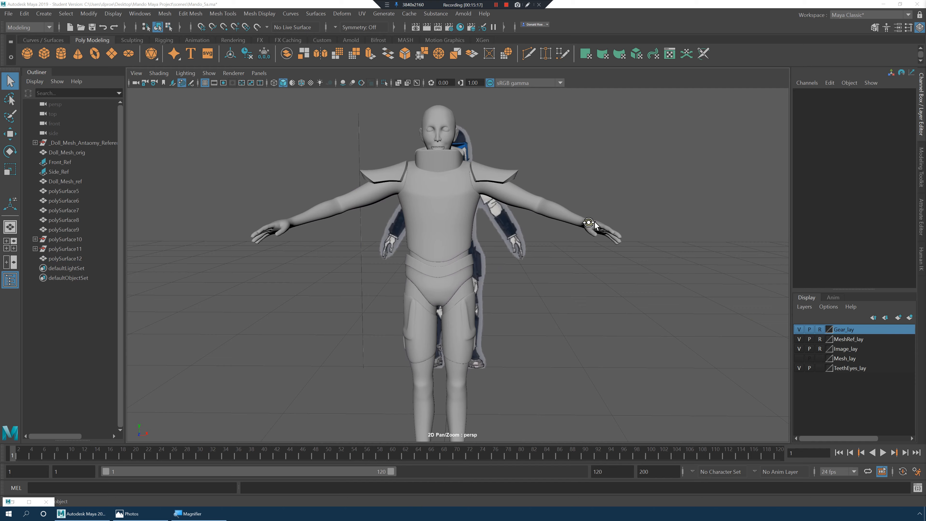
{"action": "mouse_move", "coordinate": [594, 221]}
{"action": "left_mouse_down", "text": "alt"}
{"action": "mouse_move", "coordinate": [573, 223]}
{"action": "mouse_move", "coordinate": [589, 238]}
{"action": "mouse_move", "coordinate": [592, 224]}
{"action": "left_mouse_up", "text": "alt"}
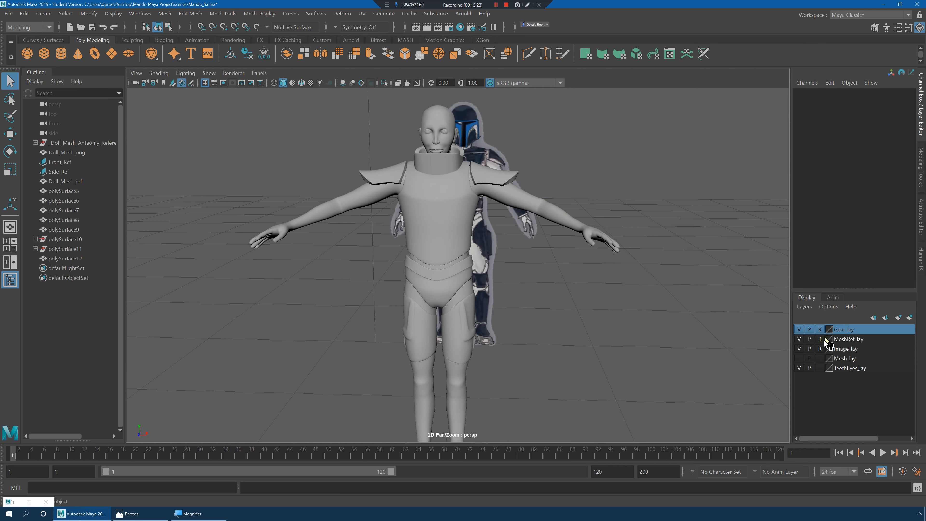
- Make the MeshRef_lay layer selectable, duplicate the Doll_Mesh_ref body and move the copy aside to Translate X 1.909
{"action": "left_click", "coordinate": [543, 213]}
{"action": "right_click_drag", "start_coordinate": [561, 209], "coordinate": [562, 208]}
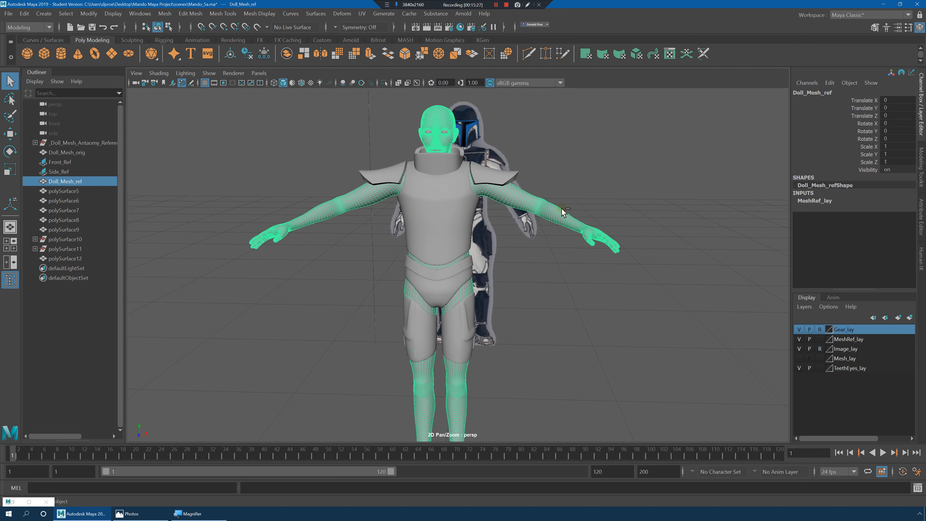
{"action": "key", "text": "ctrl+d"}
{"action": "key", "text": "w"}
{"action": "scroll", "coordinate": [528, 274], "scroll_direction": "down", "scroll_amount": 5}
{"action": "left_click_drag", "start_coordinate": [505, 337], "coordinate": [625, 335]}
{"action": "key", "text": "f"}
{"action": "scroll", "coordinate": [602, 297], "scroll_direction": "down", "scroll_amount": 2}
{"action": "left_click_drag", "start_coordinate": [545, 275], "coordinate": [589, 271], "text": "alt"}
- Select the edge loop around the copied body's forearm just below the elbow and convert it to a ring of faces
{"action": "right_click_drag", "start_coordinate": [516, 224], "coordinate": [515, 249]}
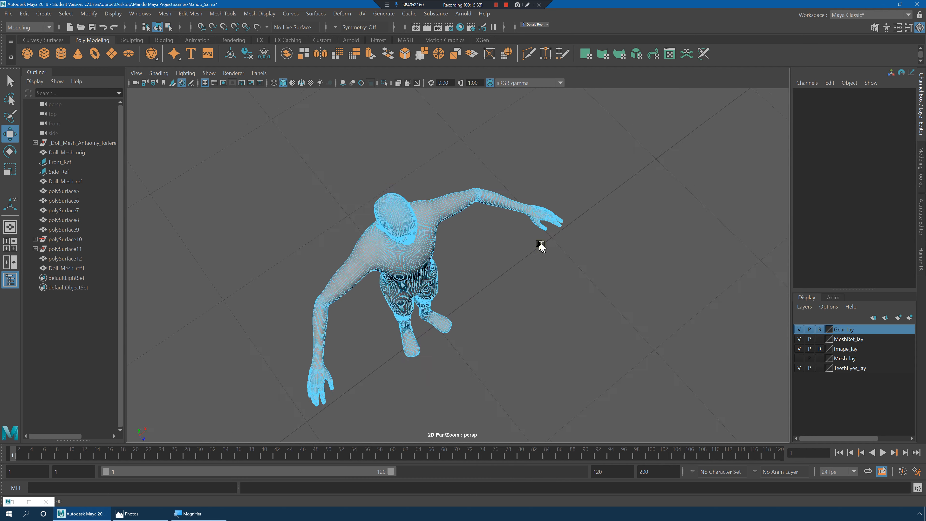
{"action": "left_click_drag", "start_coordinate": [541, 246], "coordinate": [351, 206], "text": "alt"}
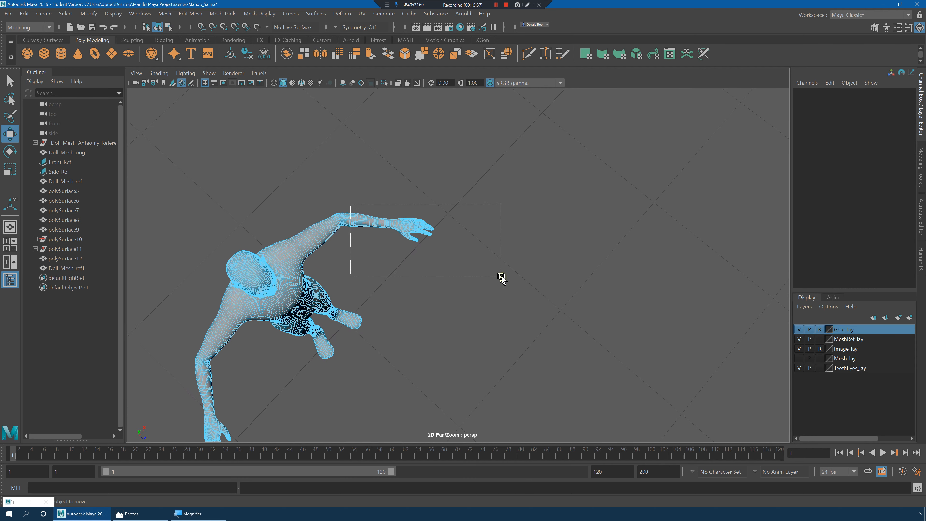
{"action": "left_click_drag", "start_coordinate": [500, 276], "coordinate": [500, 275]}
{"action": "key", "text": "f"}
{"action": "left_click_drag", "start_coordinate": [449, 260], "coordinate": [365, 215], "text": "alt"}
{"action": "middle_click_drag", "start_coordinate": [364, 215], "coordinate": [482, 256], "text": "alt"}
{"action": "right_click_drag", "start_coordinate": [407, 238], "coordinate": [401, 212]}
{"action": "double_click", "coordinate": [377, 207]}
{"action": "right_click", "coordinate": [441, 200], "text": "ctrl"}
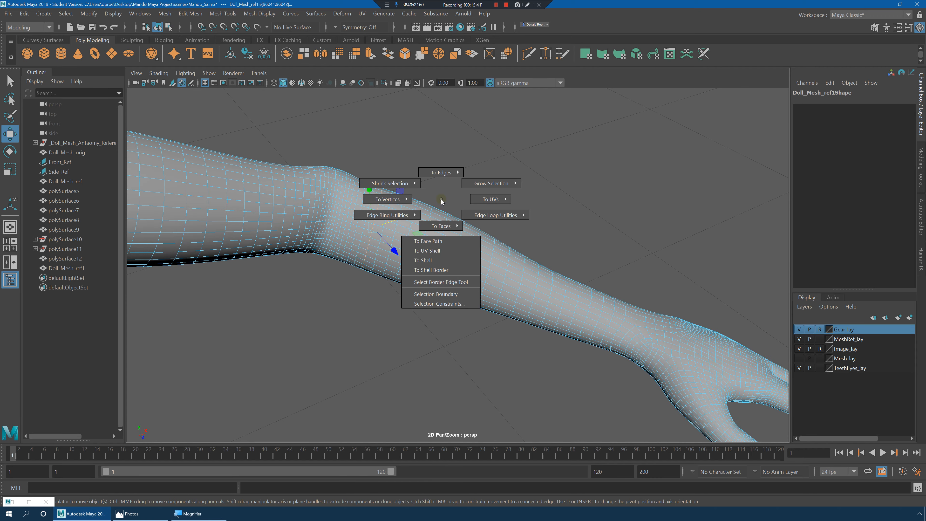
{"action": "right_click_drag", "start_coordinate": [443, 220], "coordinate": [446, 247], "text": "ctrl"}
{"action": "left_click_drag", "start_coordinate": [447, 247], "coordinate": [448, 246], "text": "alt"}
{"action": "left_click_drag", "start_coordinate": [285, 152], "coordinate": [379, 155], "text": "alt"}
- Try to add the forearm and hand faces beyond the ring to the selection with the Lasso tool
{"action": "left_click", "coordinate": [10, 116]}
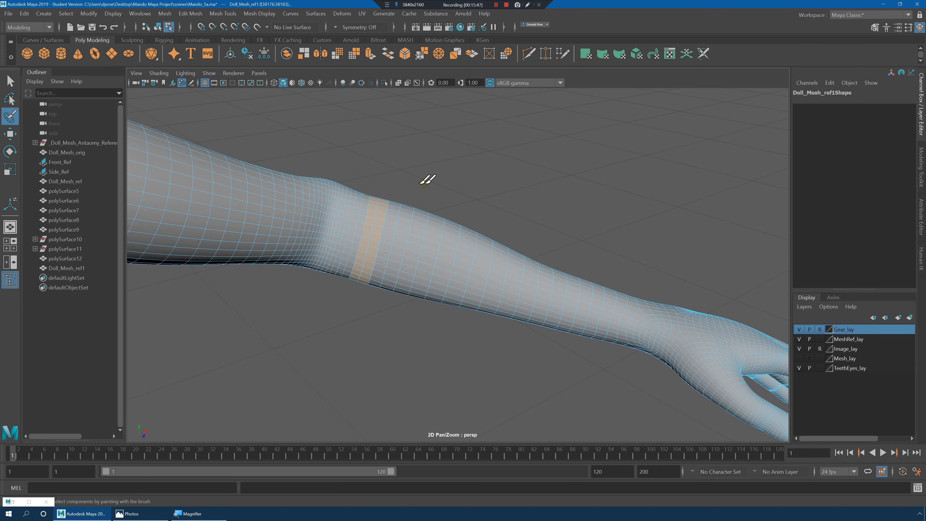
{"action": "key", "text": "4"}
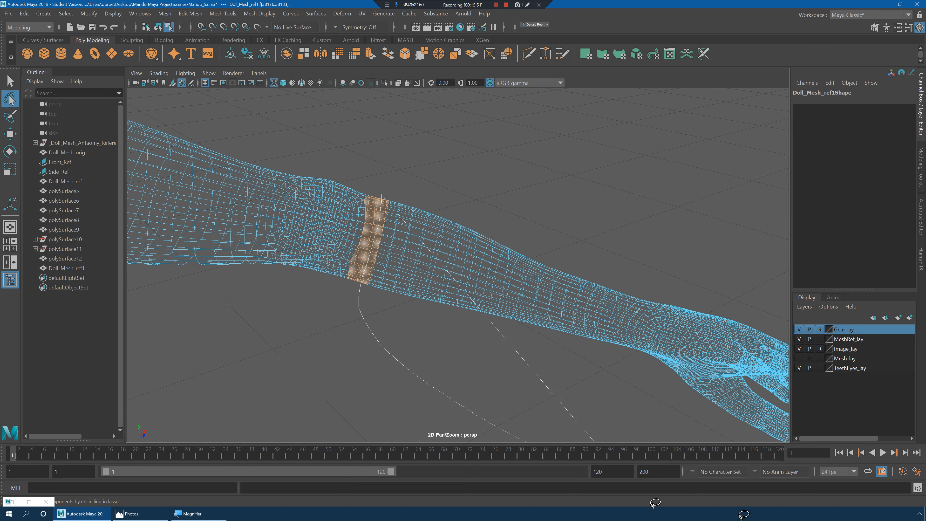
{"action": "mouse_move", "coordinate": [788, 336]}
{"action": "left_mouse_down", "text": "shift"}
{"action": "mouse_move", "coordinate": [527, 120]}
{"action": "mouse_move", "coordinate": [477, 125]}
{"action": "left_mouse_up", "text": "shift"}
{"action": "right_click_drag", "start_coordinate": [546, 178], "coordinate": [476, 178], "text": "alt"}
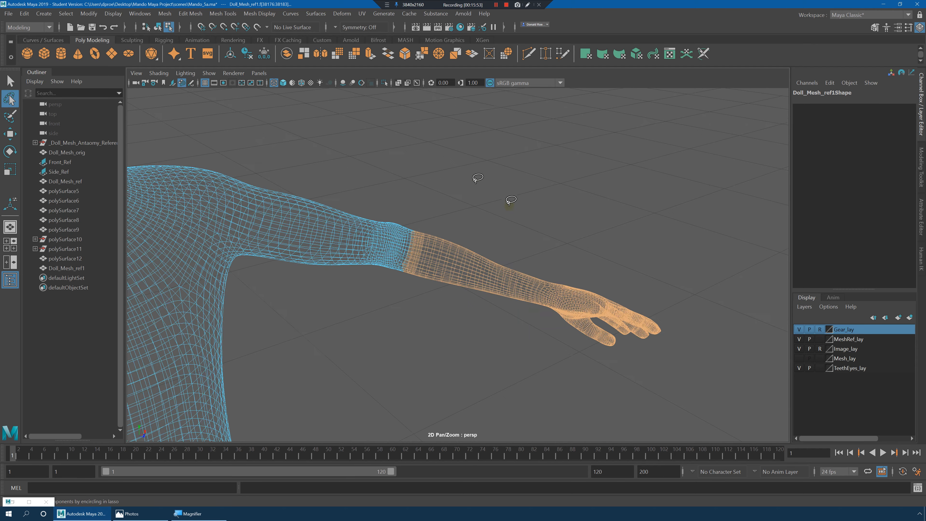
{"action": "mouse_move", "coordinate": [576, 232]}
{"action": "left_mouse_down", "text": "alt"}
{"action": "mouse_move", "coordinate": [562, 217]}
{"action": "mouse_move", "coordinate": [579, 238]}
{"action": "mouse_move", "coordinate": [474, 224]}
{"action": "left_mouse_up", "text": "alt"}
{"action": "key", "text": "5"}
{"action": "right_click_drag", "start_coordinate": [507, 229], "coordinate": [692, 262], "text": "alt"}
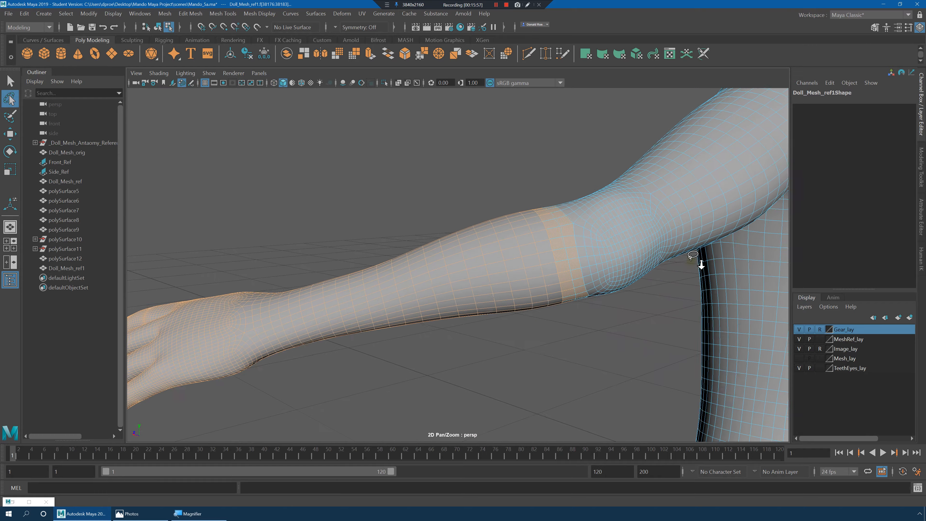
{"action": "left_click_drag", "start_coordinate": [692, 262], "coordinate": [643, 255], "text": "alt"}
{"action": "key", "text": "ctrl+z"}
- Lasso-select the forearm and hand faces from the middle of the face ring below the elbow to the fingertips
{"action": "right_click", "coordinate": [528, 239], "text": "shift"}
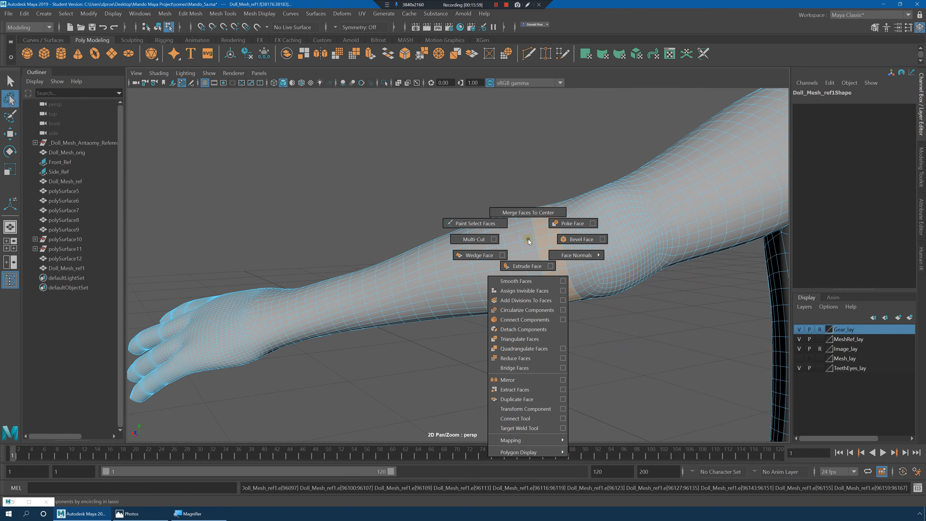
{"action": "right_click", "coordinate": [529, 248], "text": "shift"}
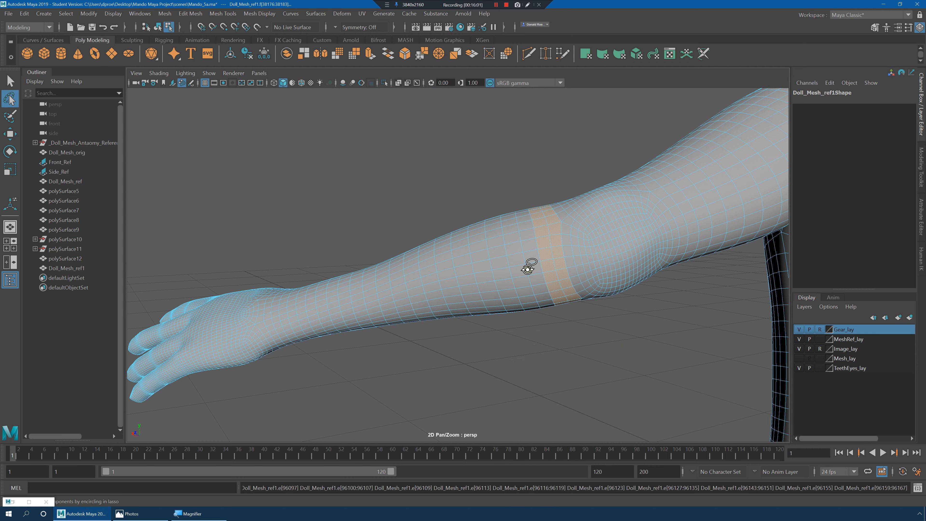
{"action": "left_click_drag", "start_coordinate": [529, 262], "coordinate": [526, 260], "text": "alt"}
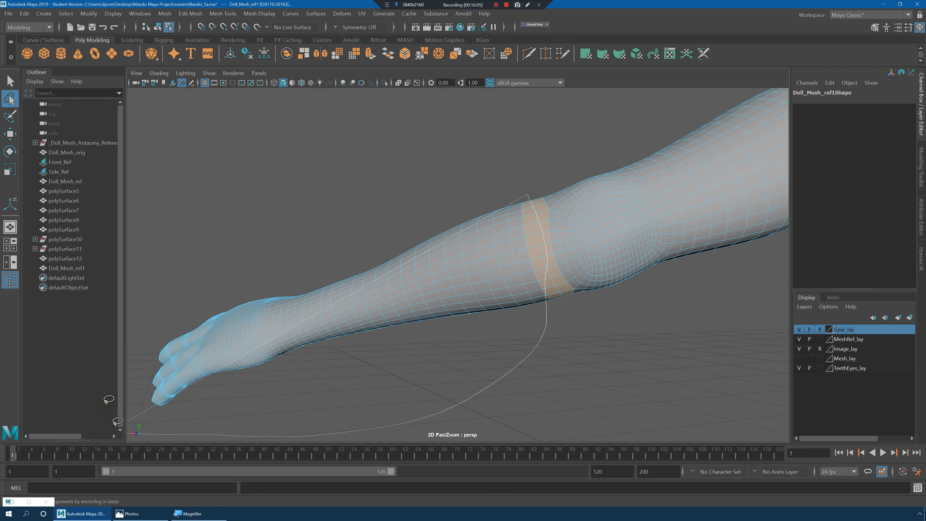
{"action": "left_click_drag", "start_coordinate": [211, 217], "coordinate": [343, 142]}
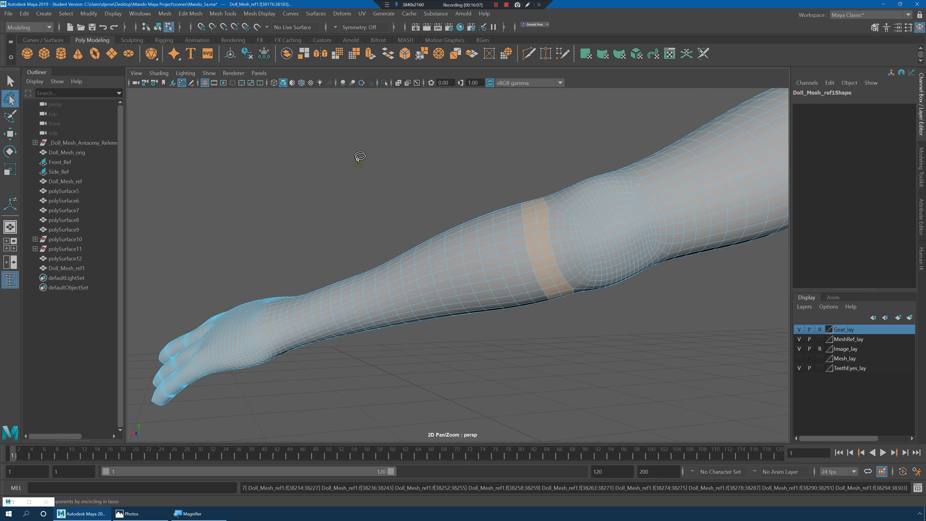
{"action": "left_click_drag", "start_coordinate": [532, 178], "coordinate": [531, 239]}
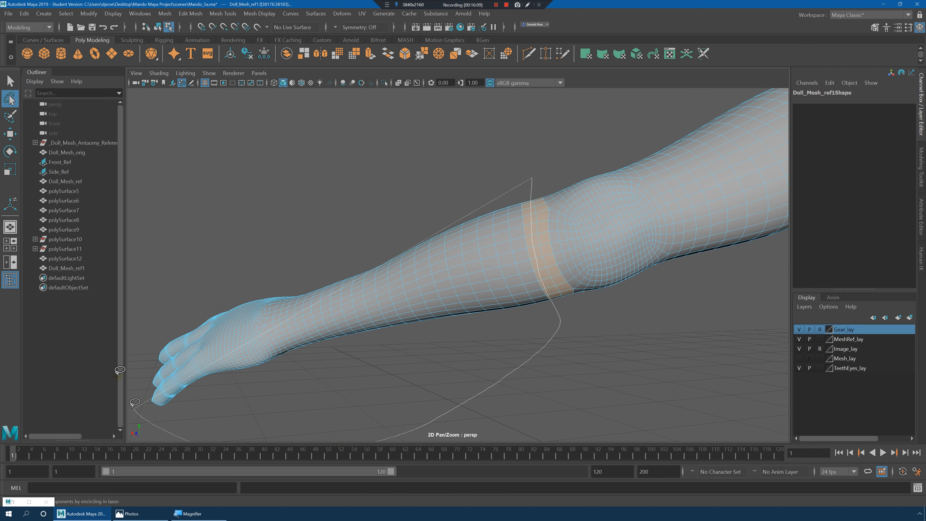
{"action": "left_click_drag", "start_coordinate": [434, 175], "coordinate": [550, 149], "text": "ctrl+shift"}
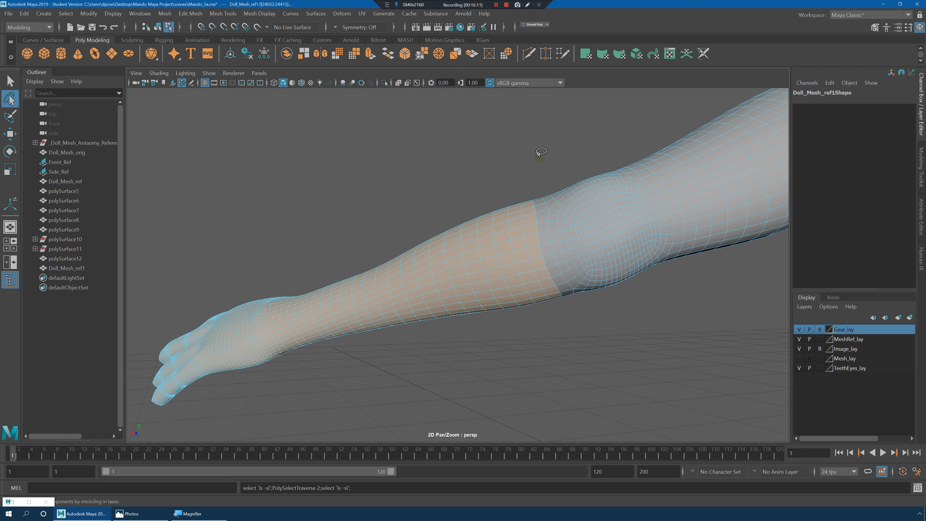
{"action": "left_click_drag", "start_coordinate": [600, 209], "coordinate": [547, 187], "text": "alt"}
{"action": "left_click_drag", "start_coordinate": [428, 180], "coordinate": [661, 234], "text": "alt"}
{"action": "right_click_drag", "start_coordinate": [661, 234], "coordinate": [566, 236], "text": "alt"}
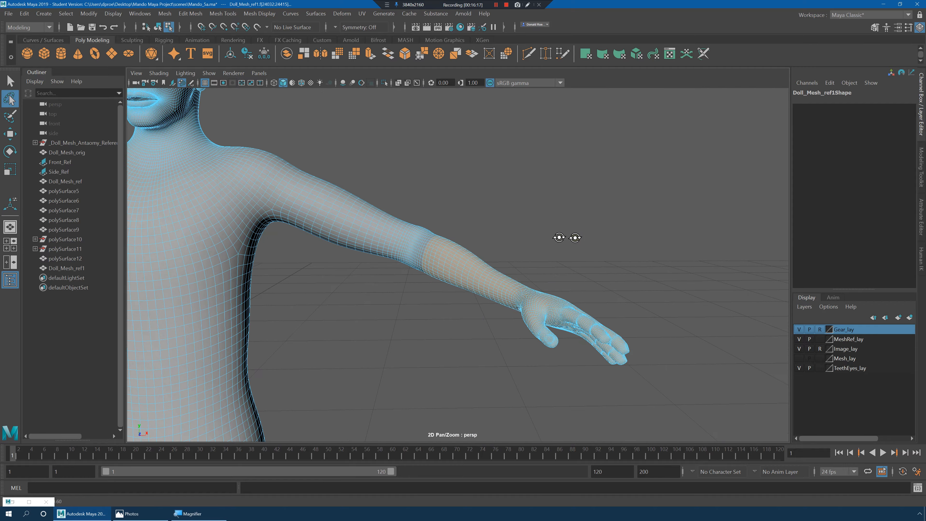
- Invert the face selection across the copied body, delete everything except the forearm and hand, and return to object mode
{"action": "left_click_drag", "start_coordinate": [566, 236], "coordinate": [569, 236], "text": "alt"}
{"action": "right_click_drag", "start_coordinate": [569, 235], "coordinate": [318, 202], "text": "alt"}
{"action": "key", "text": "q"}
{"action": "middle_click_drag", "start_coordinate": [370, 209], "coordinate": [412, 189], "text": "alt"}
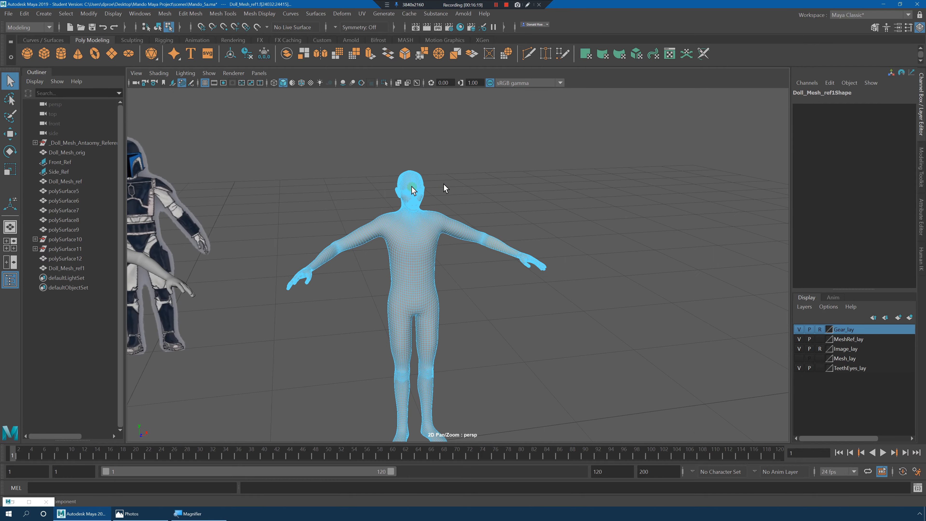
{"action": "right_click_drag", "start_coordinate": [506, 200], "coordinate": [443, 195], "text": "alt"}
{"action": "middle_click_drag", "start_coordinate": [454, 190], "coordinate": [468, 173], "text": "alt"}
{"action": "left_click_drag", "start_coordinate": [521, 369], "coordinate": [570, 409], "text": "shift"}
{"action": "right_click_drag", "start_coordinate": [518, 326], "coordinate": [692, 338], "text": "alt"}
{"action": "right_click_drag", "start_coordinate": [474, 255], "coordinate": [598, 256], "text": "alt"}
{"action": "middle_click_drag", "start_coordinate": [601, 242], "coordinate": [557, 283], "text": "alt"}
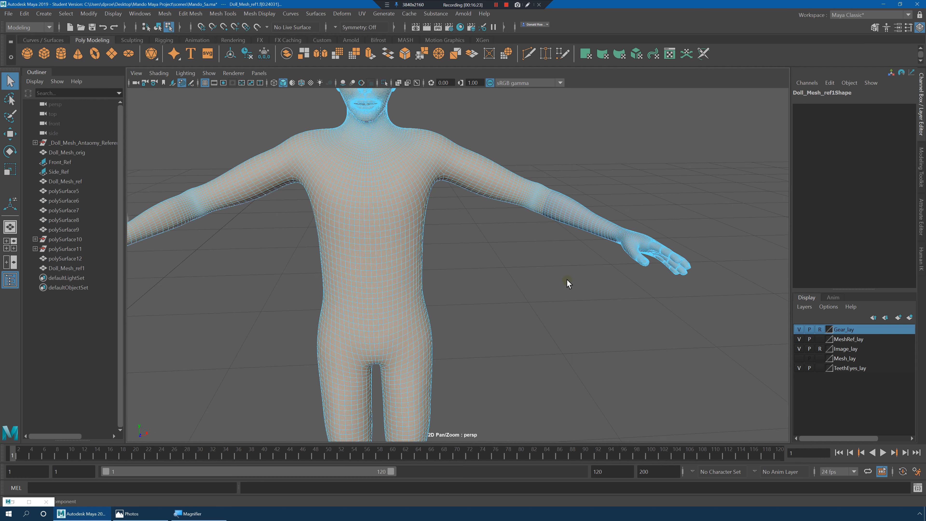
{"action": "key", "text": "Delete"}
{"action": "right_click_drag", "start_coordinate": [575, 209], "coordinate": [614, 186]}
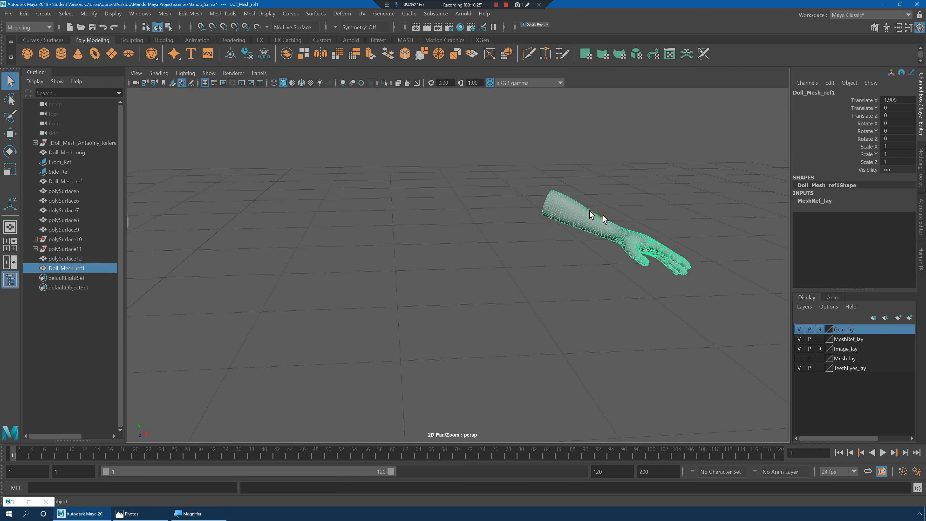
- Center the pivot of the isolated forearm and hand and move the piece to the grid origin
{"action": "key", "text": "w"}
{"action": "left_click_drag", "start_coordinate": [602, 215], "coordinate": [547, 219], "text": "alt"}
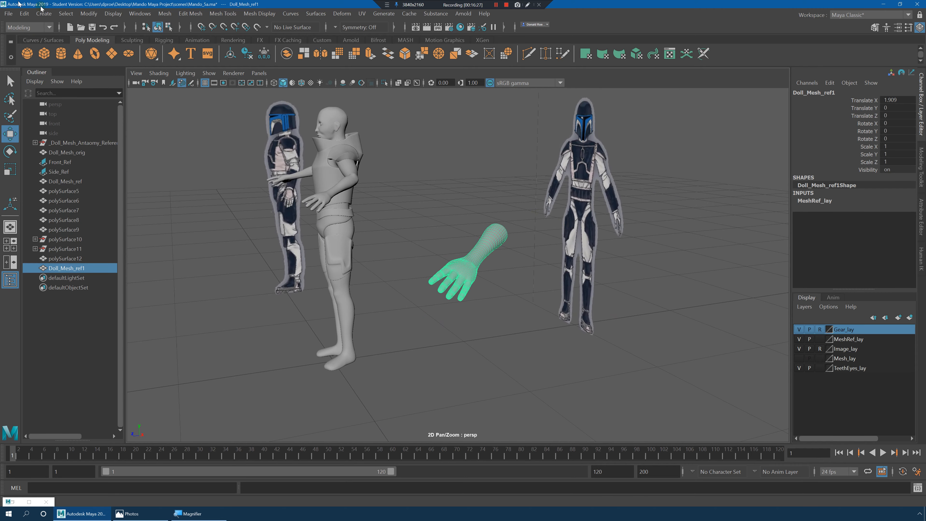
{"action": "left_click", "coordinate": [90, 13]}
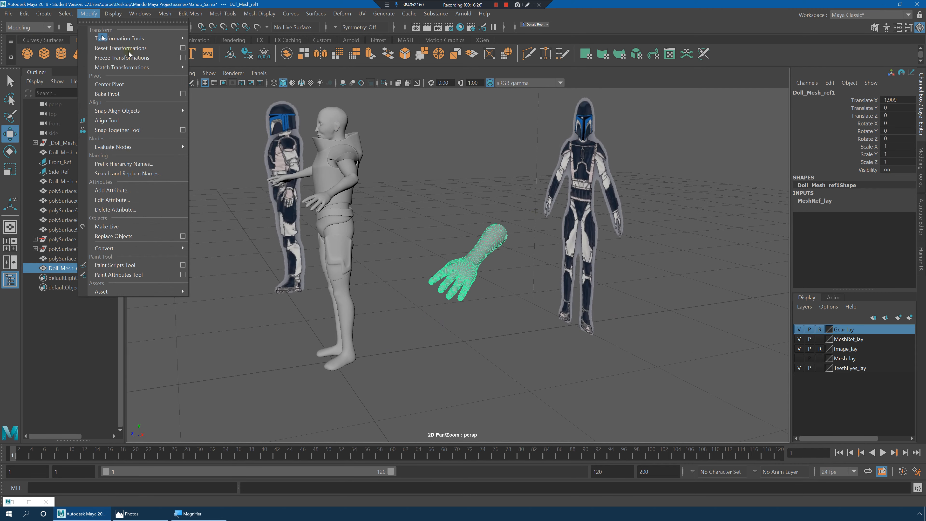
{"action": "left_click", "coordinate": [134, 87]}
{"action": "left_click_drag", "start_coordinate": [460, 200], "coordinate": [303, 340], "text": "alt"}
{"action": "key", "text": "f"}
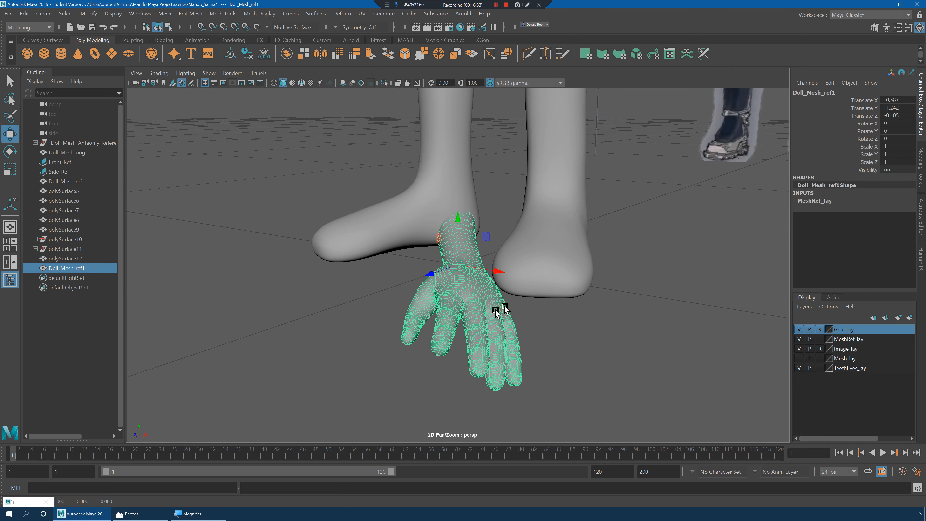
- Remove the forearm and hand mesh from the MeshRef_lay layer and hide that layer
{"action": "right_click", "coordinate": [846, 341]}
{"action": "mouse_move", "coordinate": [839, 396]}
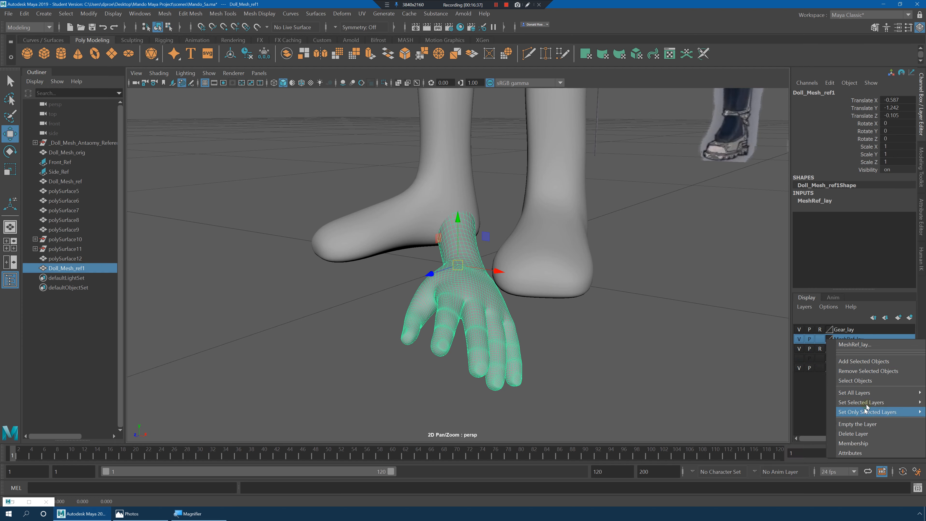
{"action": "left_click", "coordinate": [868, 370]}
{"action": "left_click", "coordinate": [799, 339]}
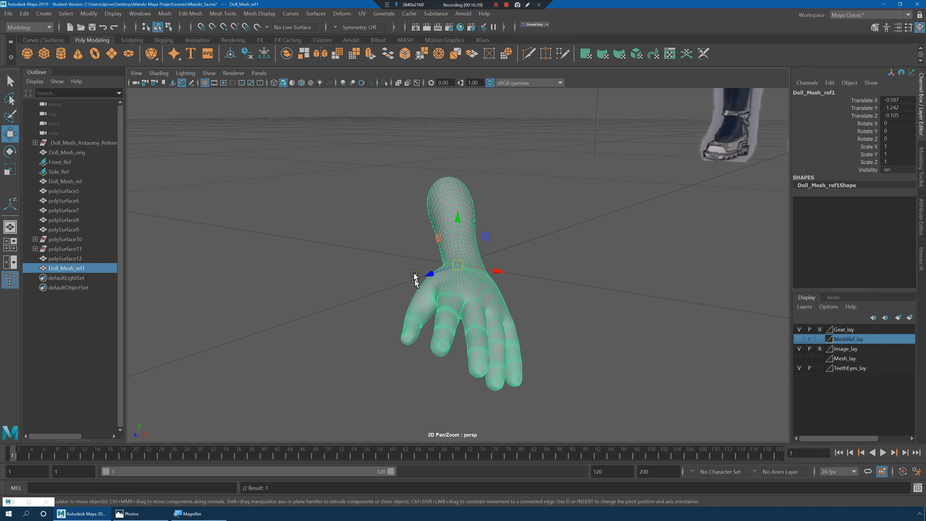
- Rotate the forearm and hand to X -14.558, Y -38.912, Z 25.189 so they lie straight along the Z axis, palm down
{"action": "key", "text": "e"}
{"action": "mouse_move", "coordinate": [483, 275]}
{"action": "left_mouse_down"}
{"action": "mouse_move", "coordinate": [448, 265]}
{"action": "mouse_move", "coordinate": [467, 237]}
{"action": "mouse_move", "coordinate": [457, 232]}
{"action": "mouse_move", "coordinate": [488, 247]}
{"action": "mouse_move", "coordinate": [496, 271]}
{"action": "left_mouse_up"}
{"action": "key", "text": "space"}
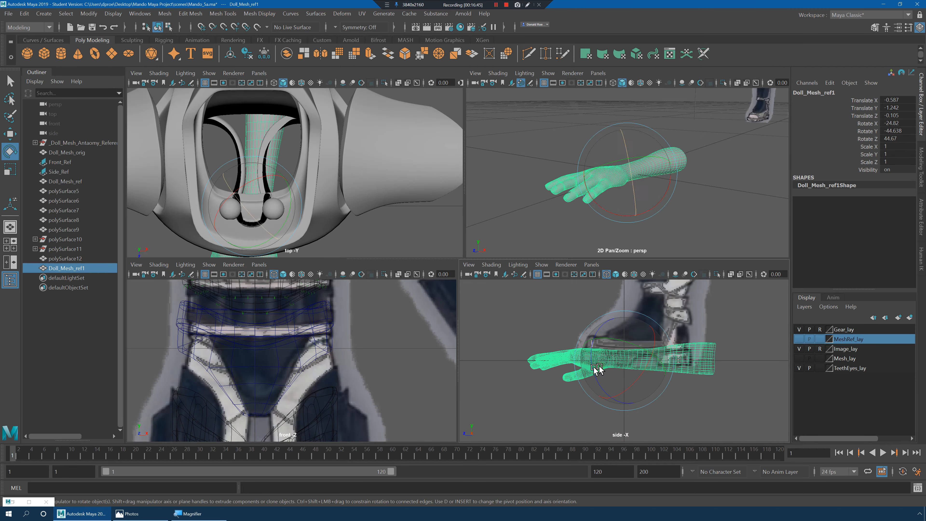
{"action": "key", "text": "space"}
{"action": "mouse_move", "coordinate": [444, 273]}
{"action": "left_mouse_down"}
{"action": "mouse_move", "coordinate": [463, 264]}
{"action": "mouse_move", "coordinate": [457, 272]}
{"action": "left_mouse_up"}
{"action": "key", "text": "space"}
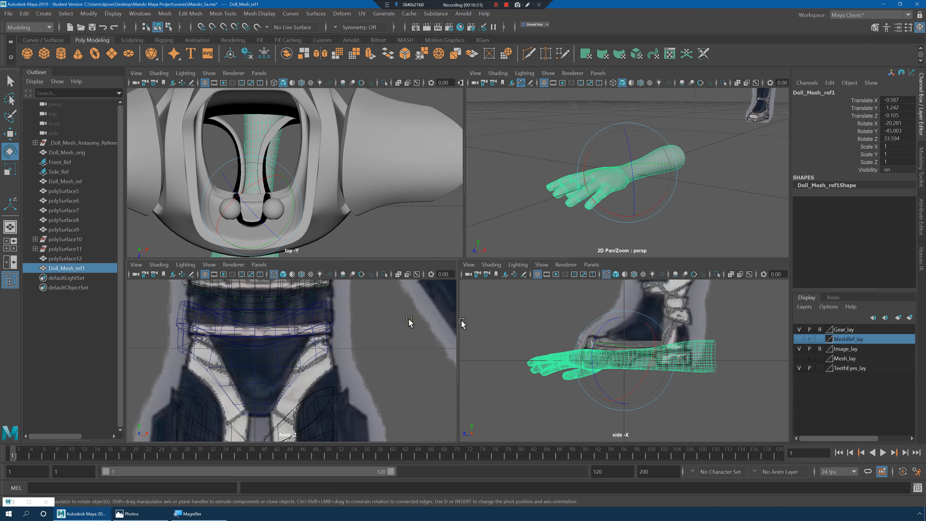
{"action": "key", "text": "space"}
{"action": "left_click_drag", "start_coordinate": [492, 289], "coordinate": [474, 287]}
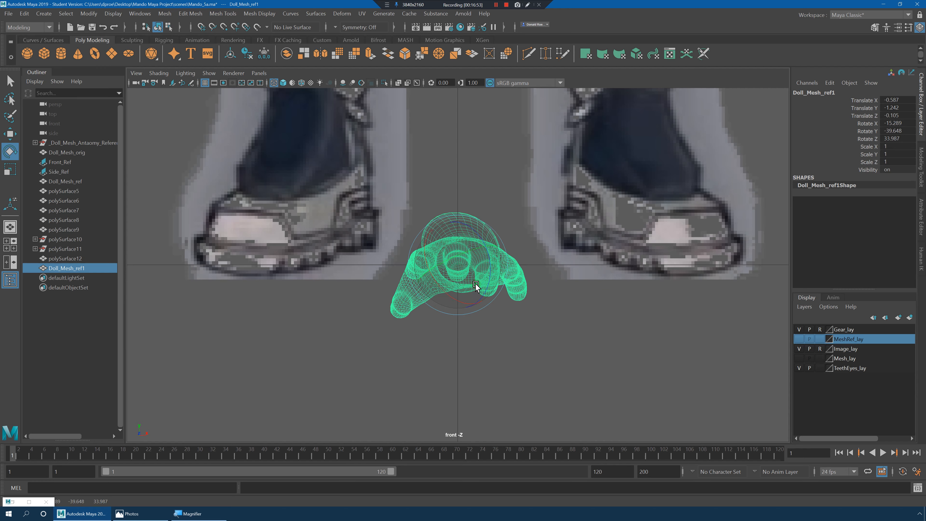
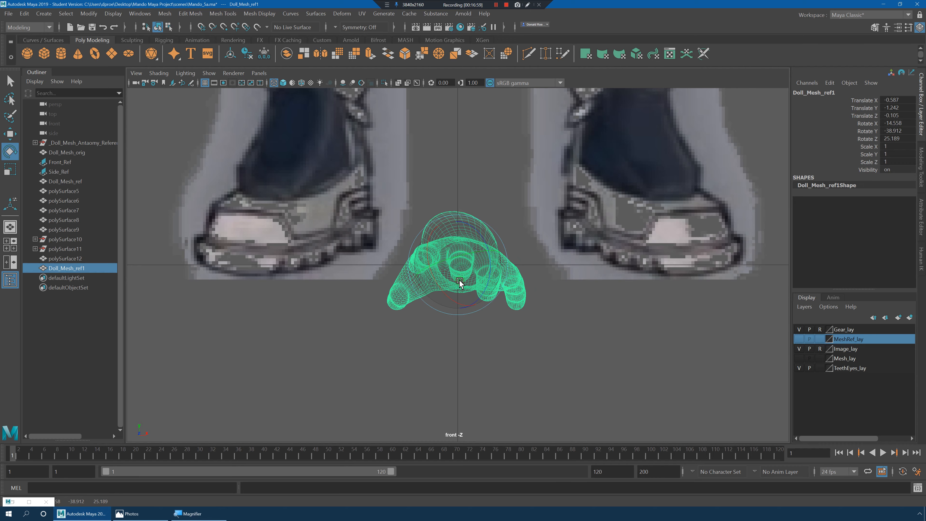
{"action": "key", "text": "space"}
{"action": "key", "text": "space"}
{"action": "left_click_drag", "start_coordinate": [599, 223], "coordinate": [550, 237], "text": "alt"}
- Make the forearm and hand mesh a live surface and activate the Quad Draw tool
{"action": "left_click", "coordinate": [572, 256]}
{"action": "left_click", "coordinate": [477, 222]}
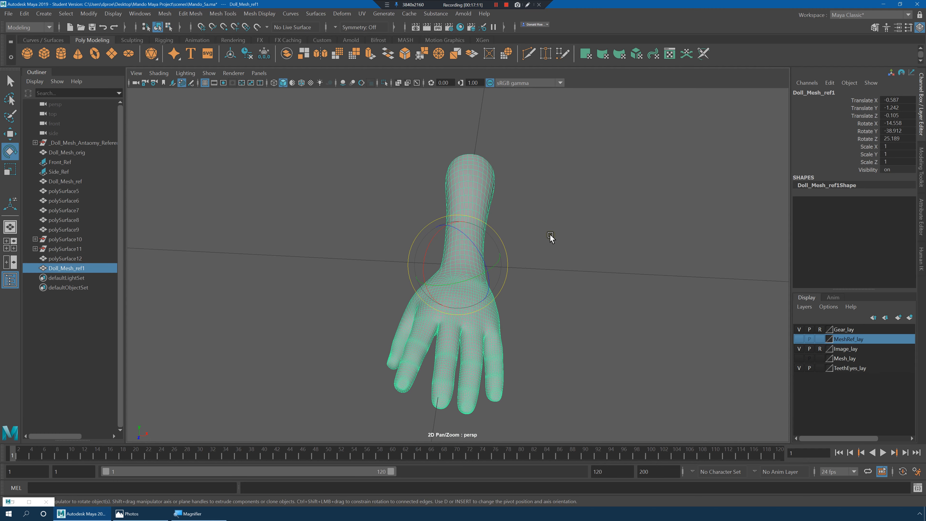
{"action": "left_click", "coordinate": [257, 28]}
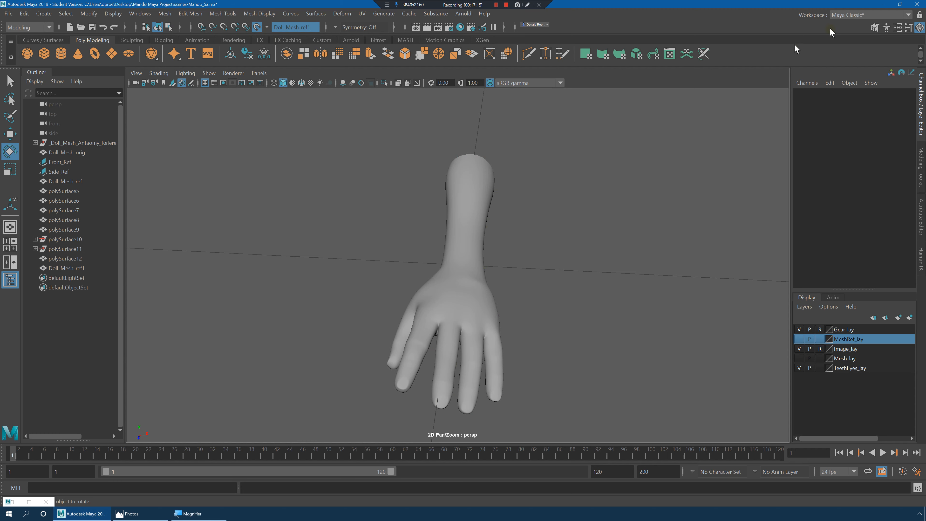
{"action": "left_click", "coordinate": [877, 29]}
{"action": "left_click", "coordinate": [877, 365]}
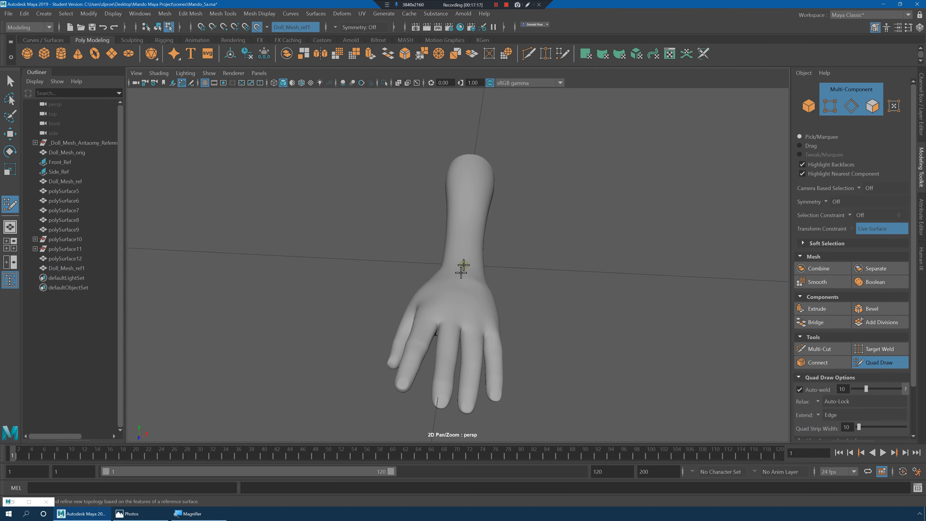
- Draw a quad on the wrist of the live forearm mesh and extend it into a band of quads around the wrist
{"action": "left_click_drag", "start_coordinate": [488, 273], "coordinate": [349, 260], "text": "alt"}
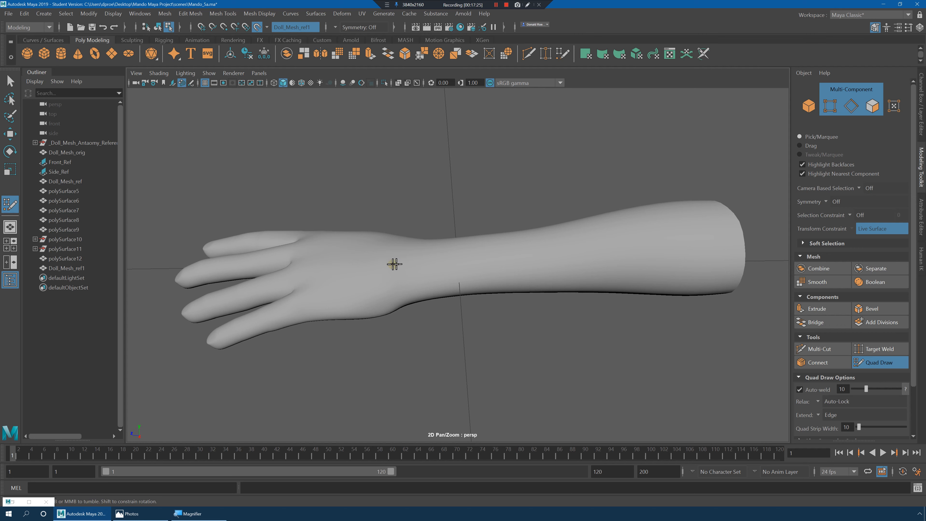
{"action": "left_click_drag", "start_coordinate": [428, 244], "coordinate": [520, 258], "text": "alt"}
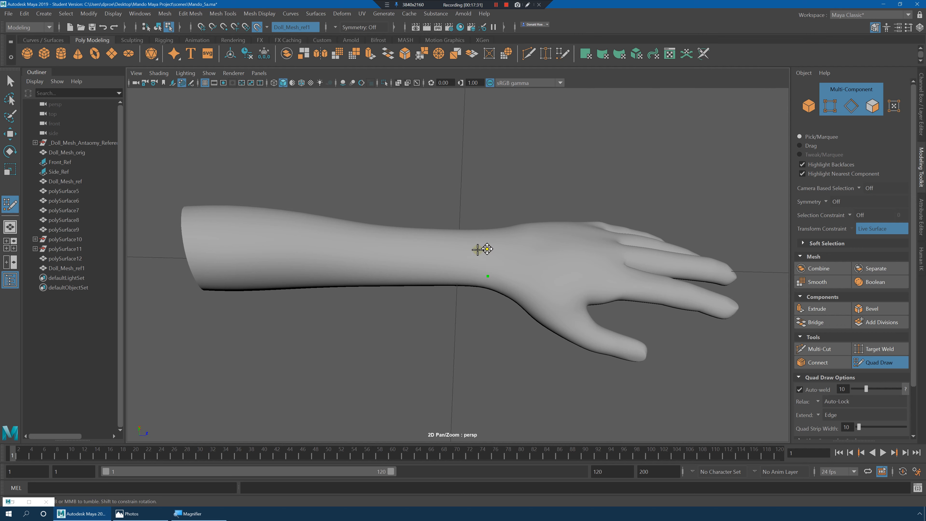
{"action": "left_click", "coordinate": [470, 270], "text": "shift"}
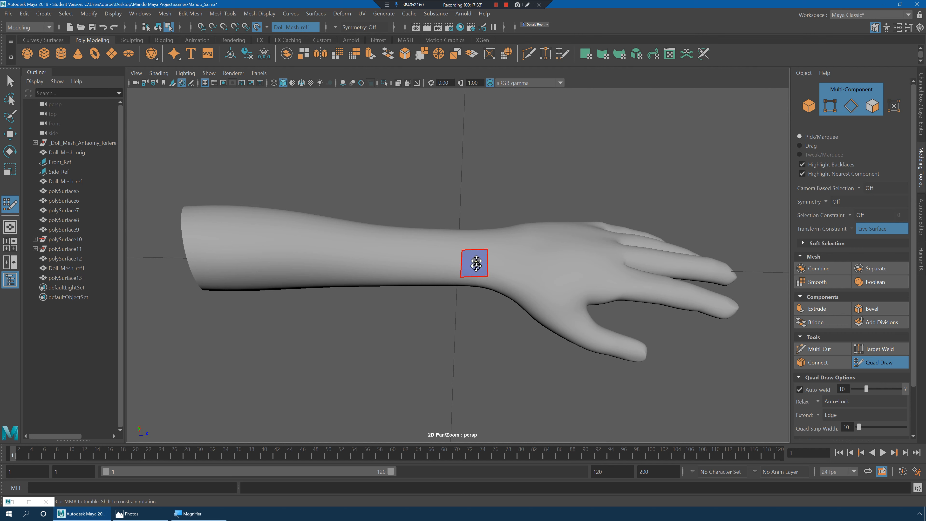
{"action": "left_click_drag", "start_coordinate": [474, 250], "coordinate": [475, 227]}
{"action": "mouse_move", "coordinate": [540, 265]}
{"action": "left_mouse_down", "text": "alt"}
{"action": "mouse_move", "coordinate": [429, 255]}
{"action": "mouse_move", "coordinate": [440, 258]}
{"action": "mouse_move", "coordinate": [440, 289]}
{"action": "mouse_move", "coordinate": [458, 254]}
{"action": "mouse_move", "coordinate": [446, 232]}
{"action": "mouse_move", "coordinate": [443, 254]}
{"action": "mouse_move", "coordinate": [471, 239]}
{"action": "mouse_move", "coordinate": [448, 237]}
{"action": "mouse_move", "coordinate": [445, 253]}
{"action": "left_mouse_up", "text": "alt"}
{"action": "key", "text": "ctrl+z"}
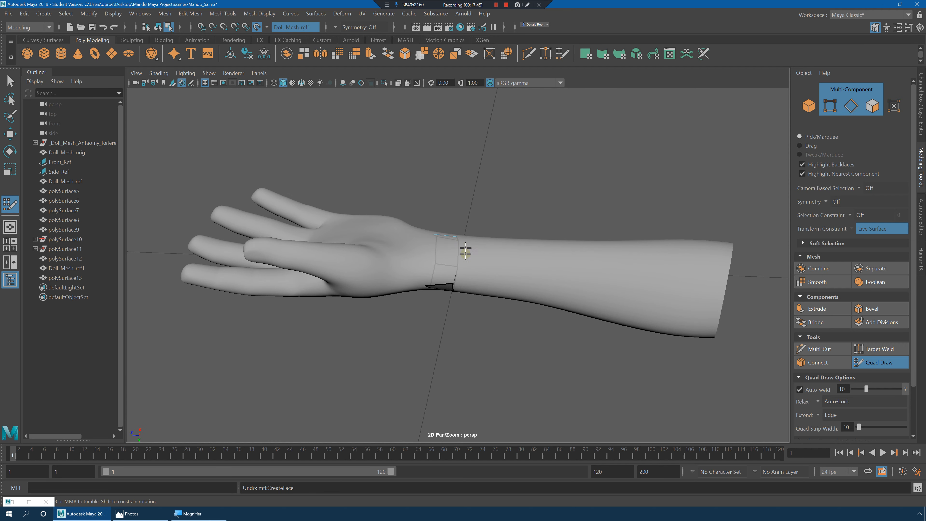
- Insert lengthwise edge loops through the larger quads of the wrist band
{"action": "left_click_drag", "start_coordinate": [466, 251], "coordinate": [466, 277], "text": "alt"}
{"action": "right_click_drag", "start_coordinate": [452, 262], "coordinate": [476, 273], "text": "alt"}
{"action": "mouse_move", "coordinate": [436, 227]}
{"action": "left_mouse_down", "text": "ctrl"}
{"action": "mouse_move", "coordinate": [434, 288]}
{"action": "mouse_move", "coordinate": [448, 252]}
{"action": "mouse_move", "coordinate": [434, 273]}
{"action": "mouse_move", "coordinate": [465, 321]}
{"action": "mouse_move", "coordinate": [452, 256]}
{"action": "left_mouse_up", "text": "ctrl"}
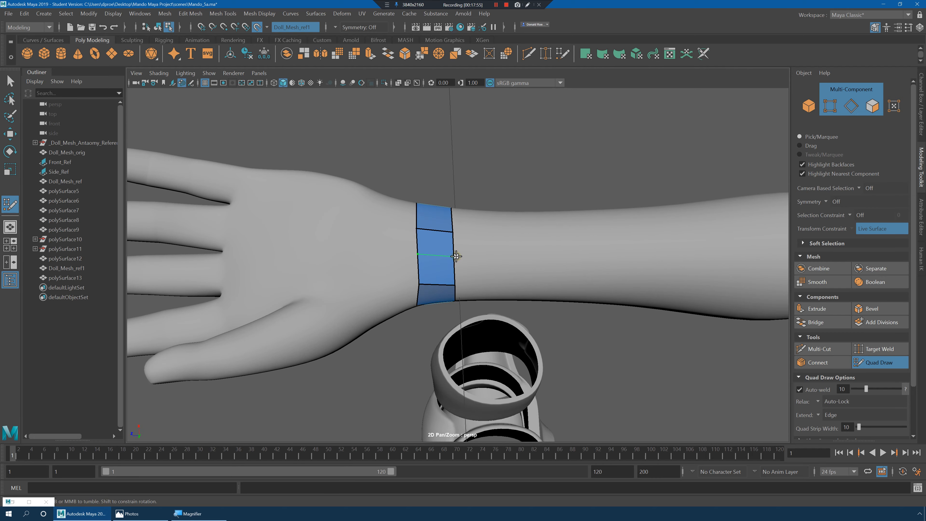
{"action": "left_click_drag", "start_coordinate": [523, 245], "coordinate": [498, 260], "text": "alt"}
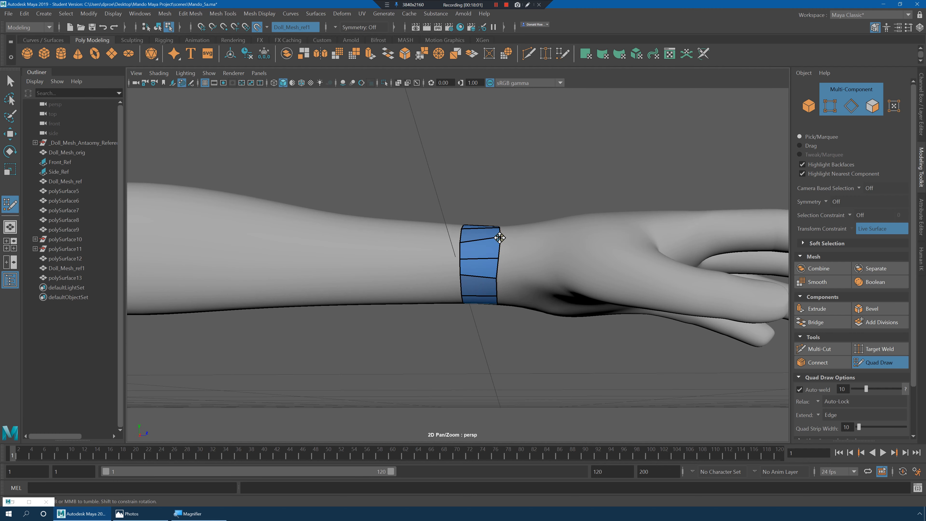
{"action": "left_click_drag", "start_coordinate": [508, 260], "coordinate": [500, 251], "text": "alt"}
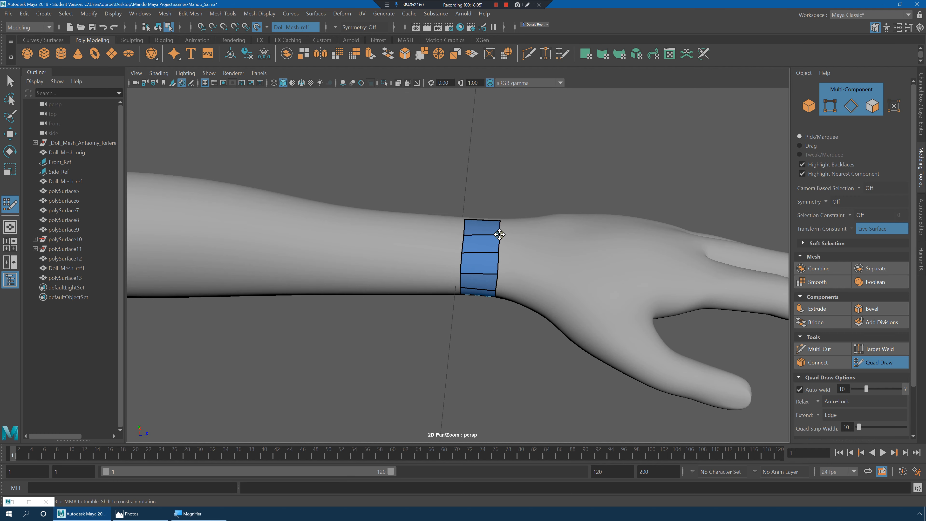
- Relax the vertices of the wrist band to even out the spacing of its quads
{"action": "left_click_drag", "start_coordinate": [482, 284], "coordinate": [481, 263], "text": "alt"}
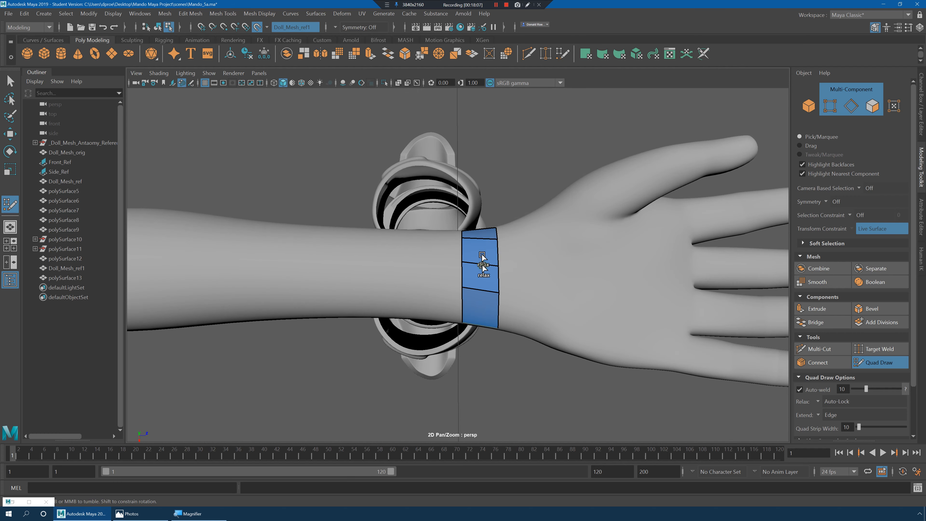
{"action": "mouse_move", "coordinate": [481, 298]}
{"action": "left_mouse_down", "text": "shift"}
{"action": "mouse_move", "coordinate": [496, 289]}
{"action": "mouse_move", "coordinate": [497, 265]}
{"action": "left_mouse_up", "text": "shift"}
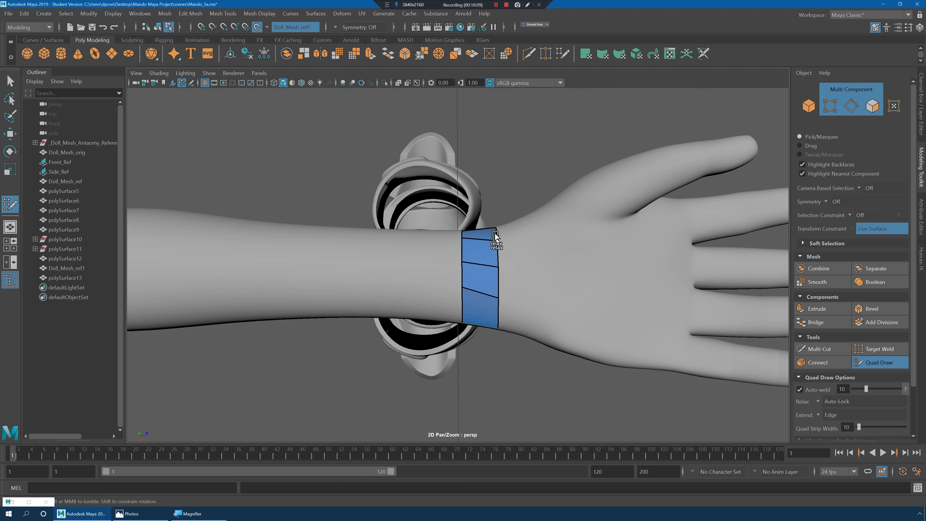
{"action": "mouse_move", "coordinate": [465, 240]}
{"action": "left_mouse_down", "text": "shift"}
{"action": "mouse_move", "coordinate": [459, 309]}
{"action": "mouse_move", "coordinate": [488, 254]}
{"action": "mouse_move", "coordinate": [461, 266]}
{"action": "mouse_move", "coordinate": [471, 296]}
{"action": "left_mouse_up", "text": "shift"}
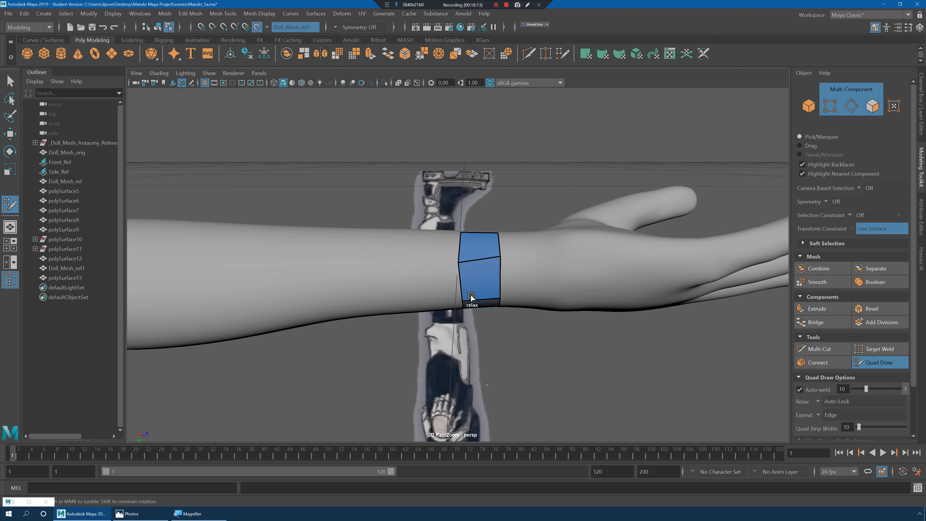
- Extend the elbow-side edge loop of the wrist band up the forearm with further rows of quads, four rows in total
{"action": "left_click_drag", "start_coordinate": [516, 270], "coordinate": [379, 233], "text": "alt"}
{"action": "key", "text": "ctrl+z"}
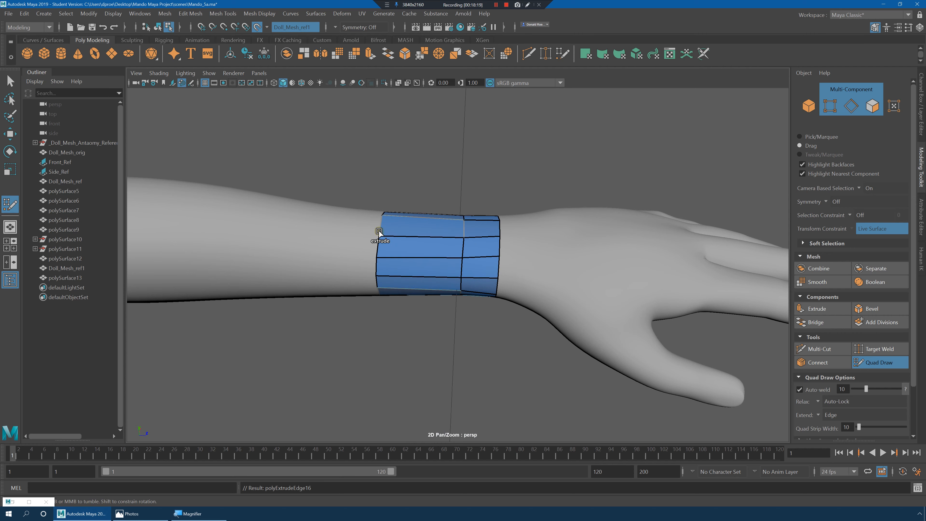
{"action": "scroll", "coordinate": [409, 233], "scroll_direction": "down", "scroll_amount": 4}
{"action": "middle_click_drag", "start_coordinate": [411, 237], "coordinate": [430, 258], "text": "alt"}
{"action": "mouse_move", "coordinate": [444, 254]}
{"action": "left_mouse_down", "text": "alt"}
{"action": "mouse_move", "coordinate": [471, 253]}
{"action": "mouse_move", "coordinate": [397, 273]}
{"action": "mouse_move", "coordinate": [446, 258]}
{"action": "left_mouse_up", "text": "alt"}
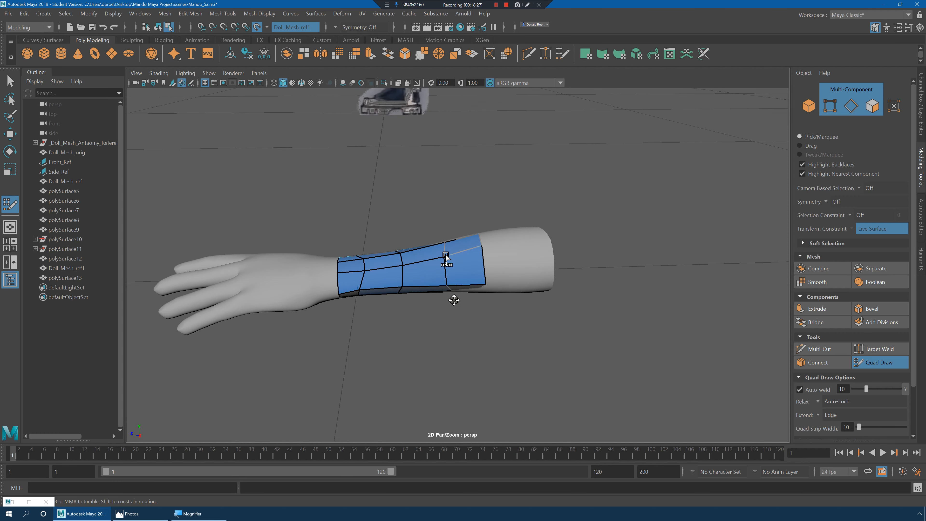
{"action": "mouse_move", "coordinate": [453, 300]}
{"action": "left_mouse_down", "text": "alt"}
{"action": "mouse_move", "coordinate": [439, 252]}
{"action": "mouse_move", "coordinate": [367, 290]}
{"action": "mouse_move", "coordinate": [420, 279]}
{"action": "mouse_move", "coordinate": [420, 253]}
{"action": "mouse_move", "coordinate": [430, 244]}
{"action": "mouse_move", "coordinate": [445, 259]}
{"action": "mouse_move", "coordinate": [482, 246]}
{"action": "left_mouse_up", "text": "alt"}
{"action": "left_click_drag", "start_coordinate": [480, 298], "coordinate": [485, 256], "text": "alt"}
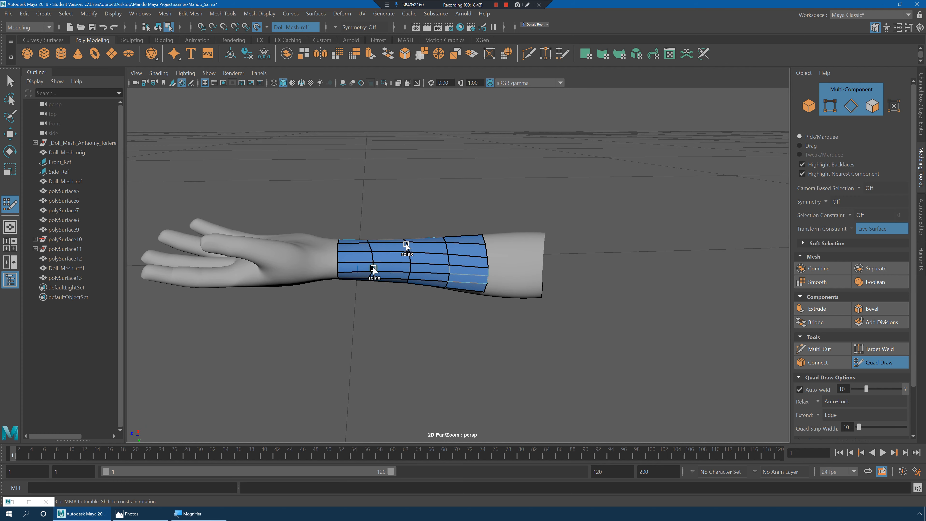
- Relax the forearm quads on all sides so the rows and columns are evenly spaced
{"action": "mouse_move", "coordinate": [420, 265]}
{"action": "left_mouse_down", "text": "alt"}
{"action": "mouse_move", "coordinate": [368, 290]}
{"action": "mouse_move", "coordinate": [429, 251]}
{"action": "mouse_move", "coordinate": [408, 268]}
{"action": "mouse_move", "coordinate": [466, 300]}
{"action": "mouse_move", "coordinate": [457, 277]}
{"action": "left_mouse_up", "text": "alt"}
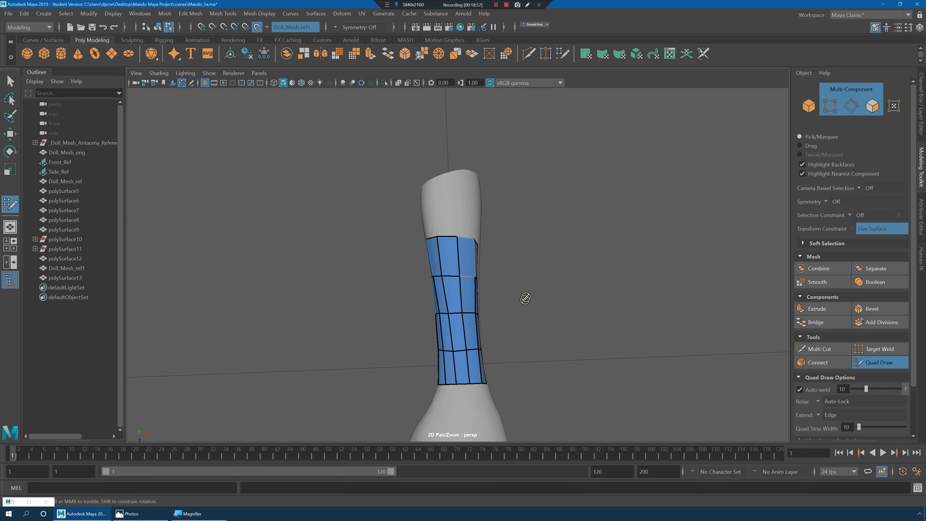
{"action": "left_click_drag", "start_coordinate": [525, 298], "coordinate": [451, 310], "text": "alt"}
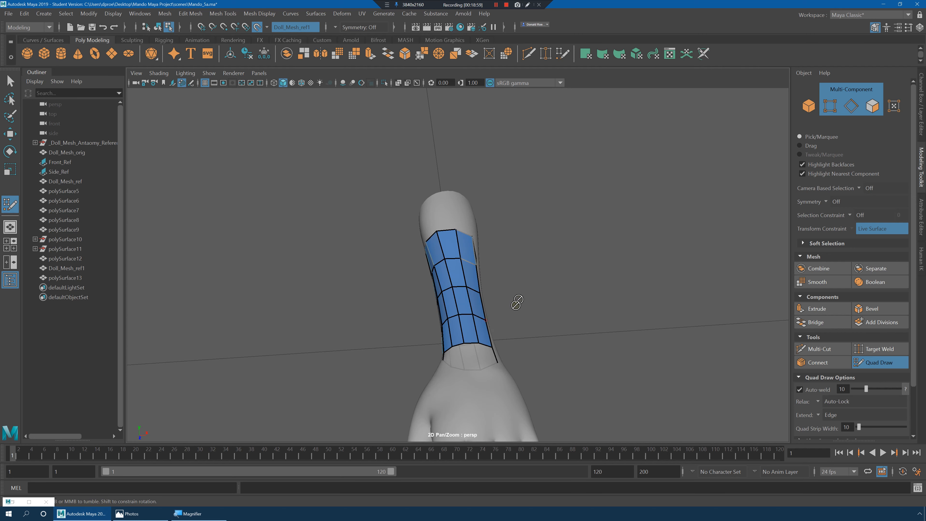
{"action": "left_click_drag", "start_coordinate": [516, 302], "coordinate": [482, 269], "text": "alt"}
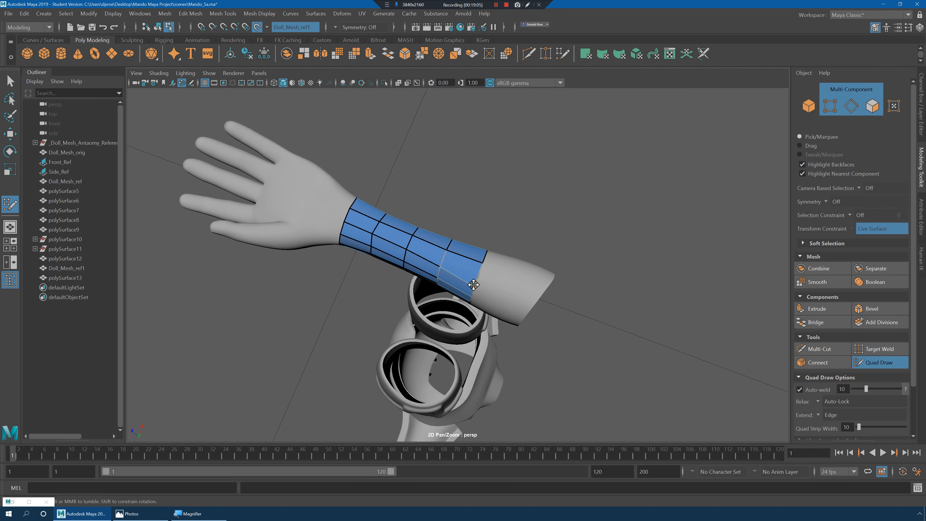
{"action": "left_click_drag", "start_coordinate": [477, 284], "coordinate": [478, 282], "text": "alt"}
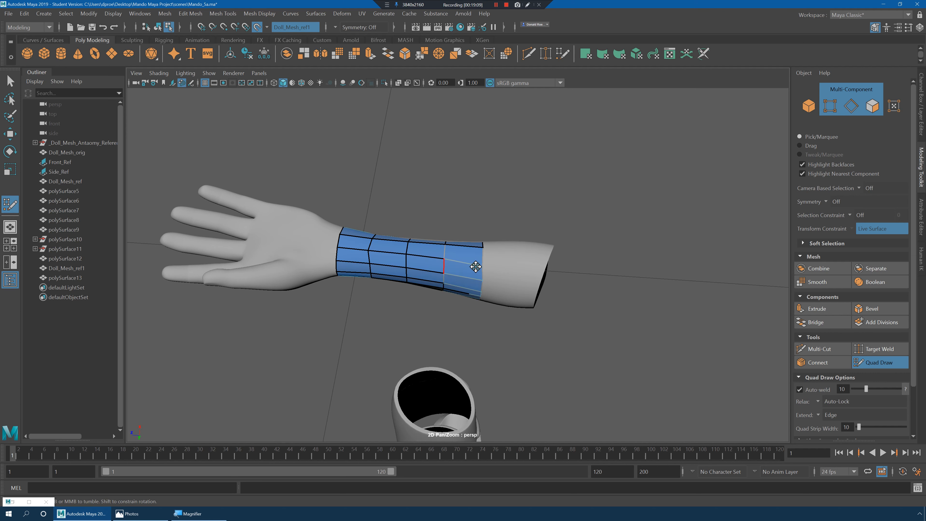
{"action": "left_click_drag", "start_coordinate": [475, 275], "coordinate": [483, 273], "text": "alt"}
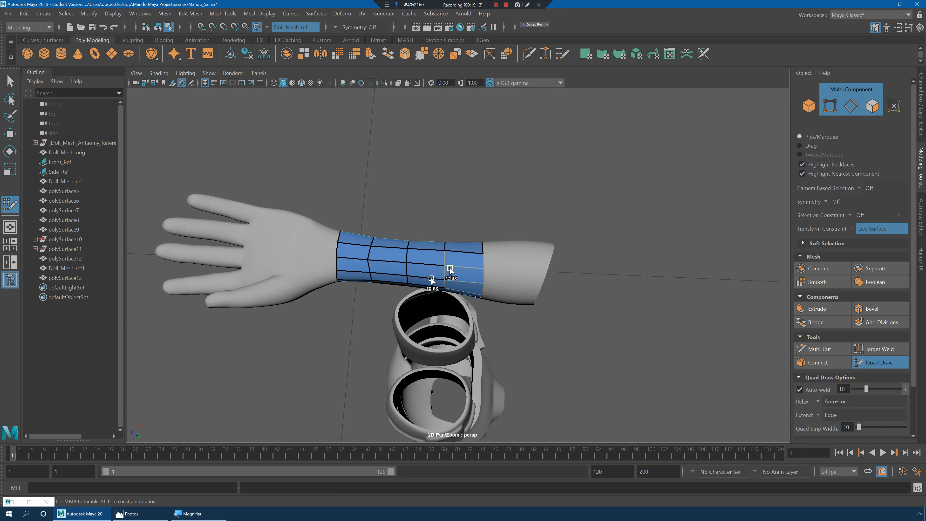
{"action": "mouse_move", "coordinate": [440, 269]}
{"action": "left_mouse_down", "text": "shift"}
{"action": "mouse_move", "coordinate": [372, 264]}
{"action": "mouse_move", "coordinate": [442, 244]}
{"action": "mouse_move", "coordinate": [416, 271]}
{"action": "mouse_move", "coordinate": [455, 290]}
{"action": "left_mouse_up", "text": "shift"}
{"action": "right_click_drag", "start_coordinate": [453, 289], "coordinate": [511, 291], "text": "alt"}
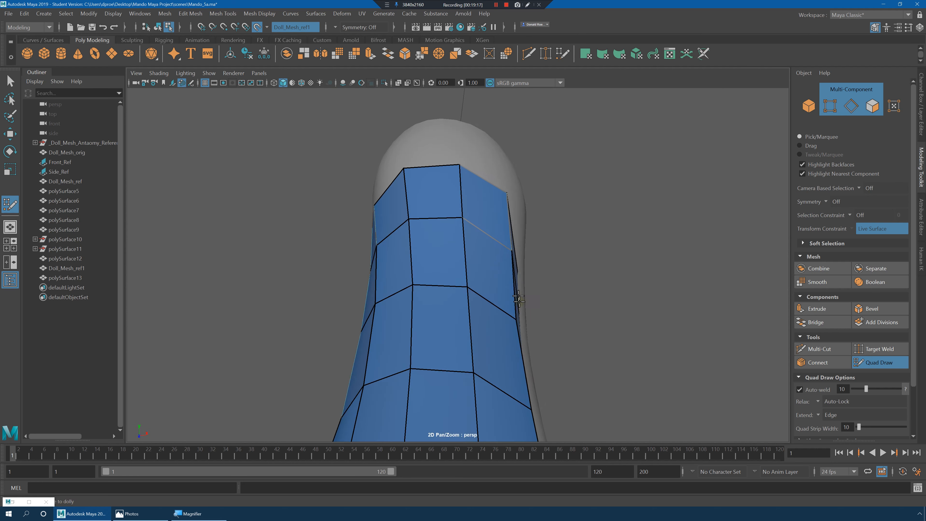
{"action": "left_click_drag", "start_coordinate": [485, 269], "coordinate": [498, 300], "text": "alt"}
{"action": "right_click_drag", "start_coordinate": [541, 314], "coordinate": [487, 286], "text": "alt"}
{"action": "mouse_move", "coordinate": [483, 253]}
{"action": "left_mouse_down", "text": "alt"}
{"action": "mouse_move", "coordinate": [487, 264]}
{"action": "mouse_move", "coordinate": [445, 244]}
{"action": "mouse_move", "coordinate": [448, 212]}
{"action": "mouse_move", "coordinate": [472, 210]}
{"action": "left_mouse_up", "text": "alt"}
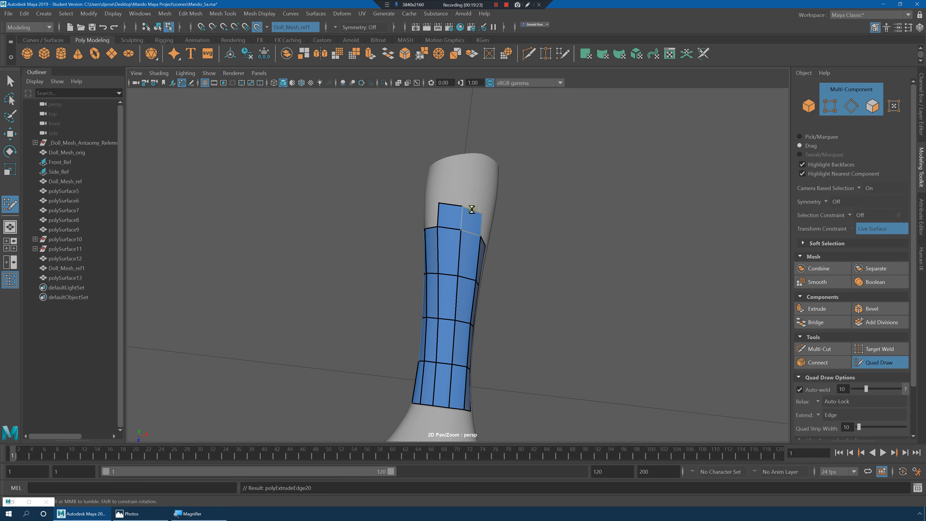
{"action": "left_click_drag", "start_coordinate": [531, 241], "coordinate": [542, 225], "text": "alt"}
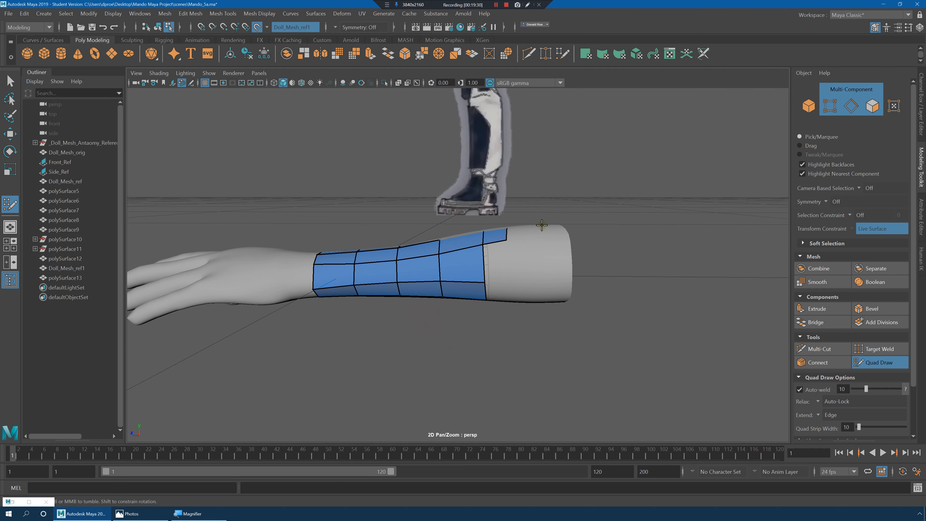
{"action": "key", "text": "ctrl+z"}
- Extend the quads on the forearm's outer side toward the elbow and give the extension a pointed end
{"action": "left_click_drag", "start_coordinate": [526, 271], "coordinate": [360, 328], "text": "alt"}
{"action": "key", "text": "Tab"}
{"action": "key", "text": "Tab"}
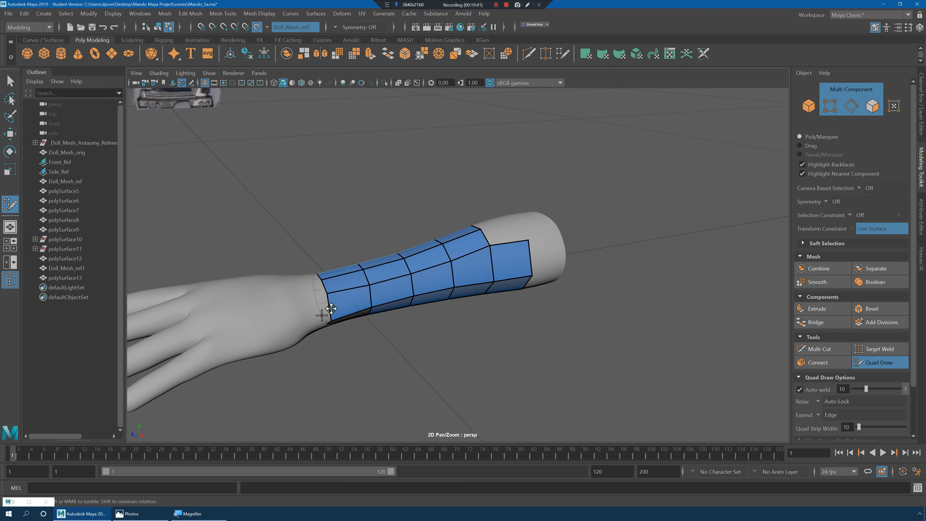
{"action": "left_click_drag", "start_coordinate": [545, 256], "coordinate": [530, 245], "text": "alt"}
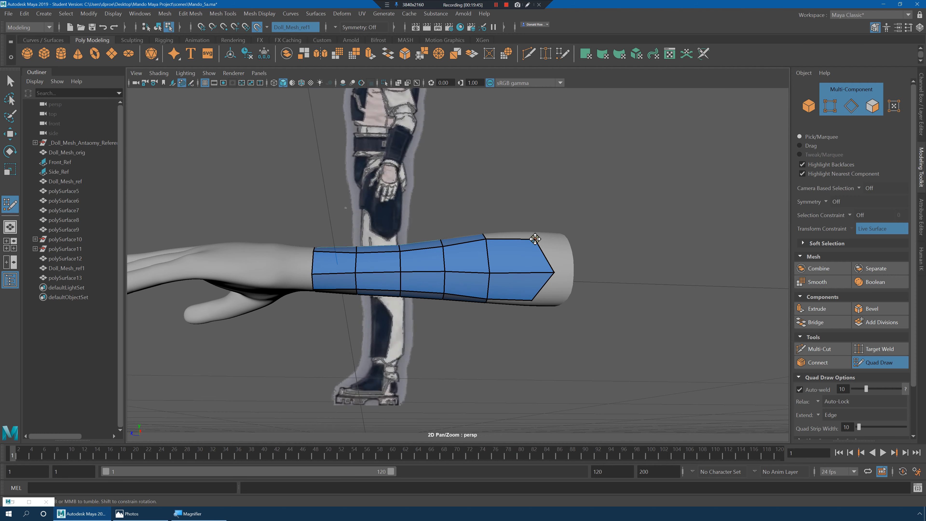
- Reposition the vertices of the pointed end nearer the elbow and insert edge loops across and along the piece
{"action": "left_click_drag", "start_coordinate": [535, 238], "coordinate": [531, 240]}
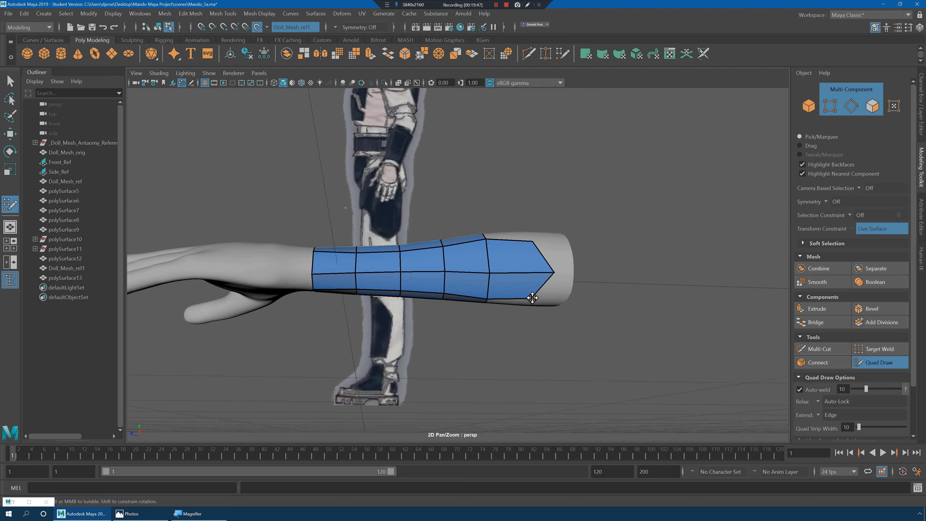
{"action": "left_click_drag", "start_coordinate": [532, 298], "coordinate": [551, 266], "text": "alt"}
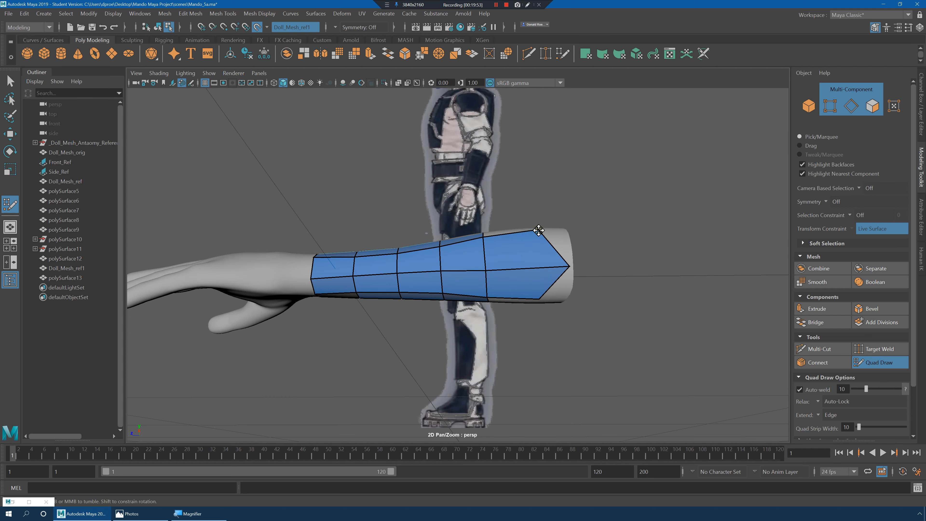
{"action": "left_click_drag", "start_coordinate": [542, 228], "coordinate": [555, 262], "text": "alt"}
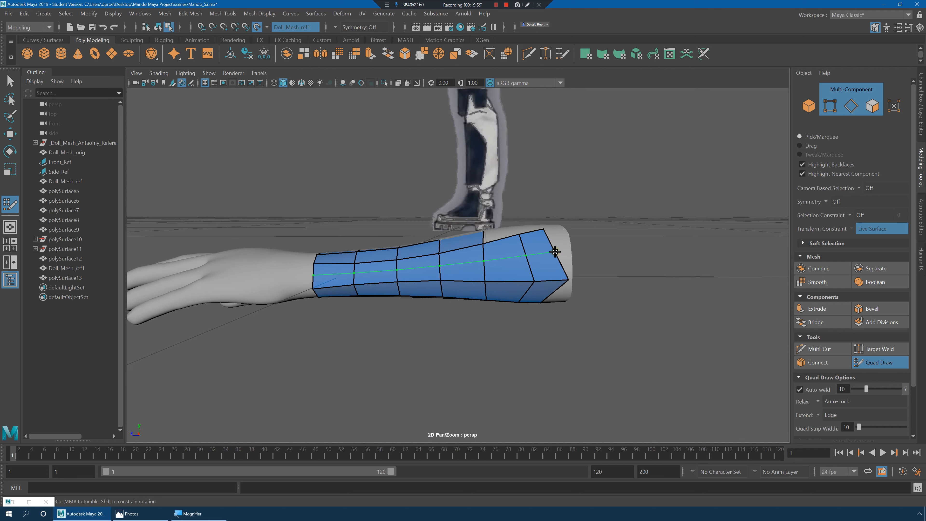
{"action": "mouse_move", "coordinate": [555, 251]}
{"action": "left_mouse_down", "text": "alt"}
{"action": "mouse_move", "coordinate": [570, 296]}
{"action": "mouse_move", "coordinate": [612, 302]}
{"action": "mouse_move", "coordinate": [442, 293]}
{"action": "mouse_move", "coordinate": [469, 279]}
{"action": "mouse_move", "coordinate": [513, 283]}
{"action": "mouse_move", "coordinate": [573, 310]}
{"action": "mouse_move", "coordinate": [502, 258]}
{"action": "left_mouse_up", "text": "alt"}
- Leave Quad Draw and extrude all faces of the forearm piece outward to give it thickness
{"action": "key", "text": "q"}
{"action": "right_click_drag", "start_coordinate": [399, 271], "coordinate": [434, 283]}
{"action": "left_click_drag", "start_coordinate": [457, 279], "coordinate": [474, 281], "text": "alt"}
{"action": "left_click_drag", "start_coordinate": [331, 257], "coordinate": [329, 246]}
{"action": "left_click_drag", "start_coordinate": [330, 246], "coordinate": [394, 271], "text": "alt"}
- Grow the selection to the border faces, invert it and delete the inner faces of the forearm piece
{"action": "key", "text": "shift+period"}
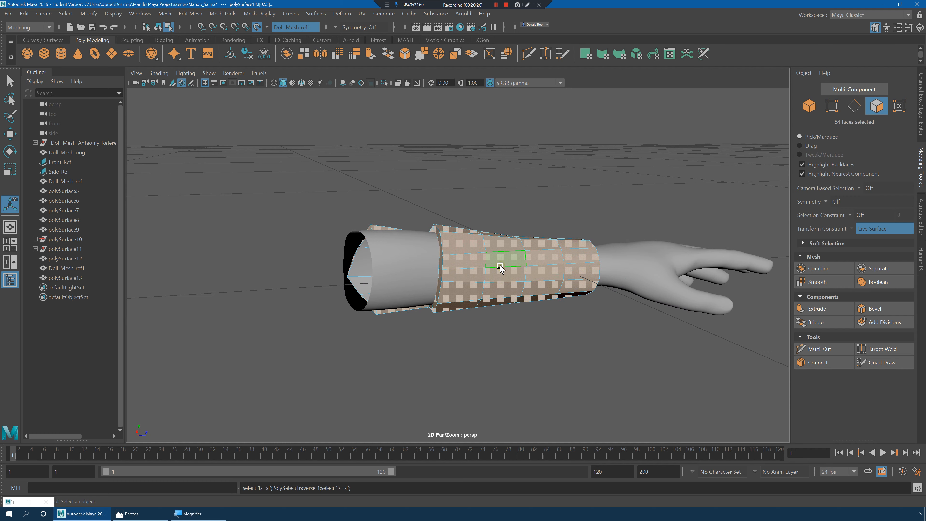
{"action": "key", "text": "q"}
{"action": "left_click_drag", "start_coordinate": [451, 293], "coordinate": [602, 386], "text": "shift"}
{"action": "mouse_move", "coordinate": [658, 402]}
{"action": "left_mouse_down", "text": "alt"}
{"action": "mouse_move", "coordinate": [479, 320]}
{"action": "mouse_move", "coordinate": [579, 325]}
{"action": "mouse_move", "coordinate": [549, 316]}
{"action": "mouse_move", "coordinate": [473, 322]}
{"action": "mouse_move", "coordinate": [517, 320]}
{"action": "mouse_move", "coordinate": [505, 328]}
{"action": "mouse_move", "coordinate": [607, 351]}
{"action": "left_mouse_up", "text": "alt"}
{"action": "key", "text": "Delete"}
- Examine the forearm piece in smooth preview and unsmoothed from several angles
{"action": "key", "text": "3"}
{"action": "key", "text": "1"}
{"action": "right_click_drag", "start_coordinate": [607, 352], "coordinate": [449, 324], "text": "alt"}
{"action": "left_click_drag", "start_coordinate": [449, 325], "coordinate": [453, 306], "text": "alt"}
{"action": "right_click_drag", "start_coordinate": [452, 305], "coordinate": [667, 338], "text": "alt"}
{"action": "left_click_drag", "start_coordinate": [688, 337], "coordinate": [568, 330], "text": "alt"}
{"action": "right_click_drag", "start_coordinate": [449, 310], "coordinate": [528, 320], "text": "alt"}
{"action": "left_click_drag", "start_coordinate": [527, 321], "coordinate": [474, 301], "text": "alt"}
{"action": "middle_click_drag", "start_coordinate": [473, 301], "coordinate": [504, 309], "text": "alt"}
{"action": "left_click_drag", "start_coordinate": [504, 309], "coordinate": [428, 278], "text": "alt"}
- Select a three-by-three block of faces on the outer side of the forearm piece and extrude it
{"action": "left_click", "coordinate": [429, 275]}
{"action": "left_click", "coordinate": [437, 321], "text": "shift"}
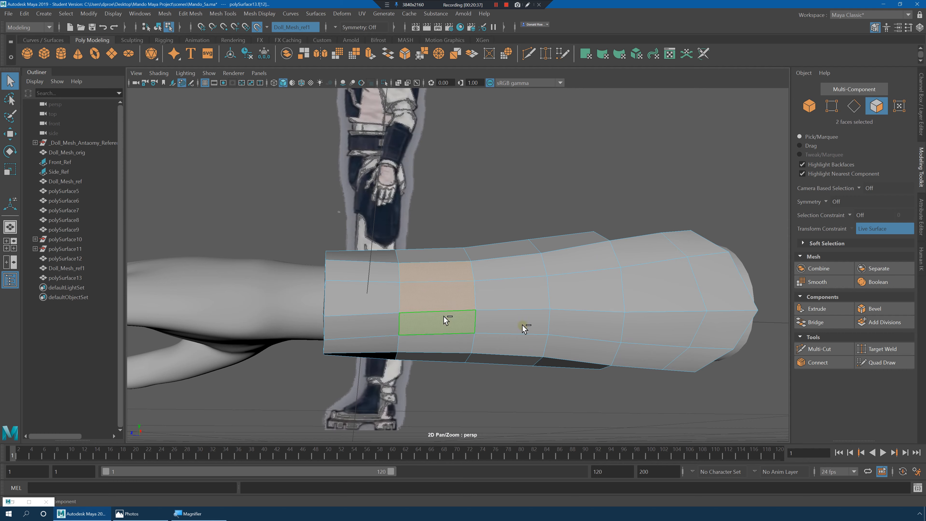
{"action": "left_click", "coordinate": [524, 325], "text": "shift"}
{"action": "left_click", "coordinate": [523, 304], "text": "shift"}
{"action": "left_click", "coordinate": [580, 262], "text": "shift"}
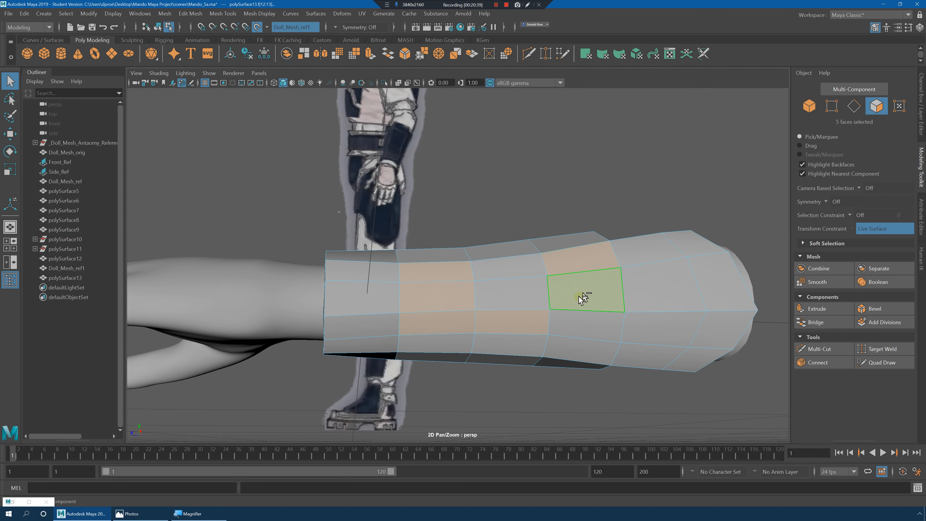
{"action": "left_click", "coordinate": [579, 325], "text": "shift"}
{"action": "left_click", "coordinate": [510, 294], "text": "shift"}
{"action": "left_click", "coordinate": [508, 268], "text": "shift"}
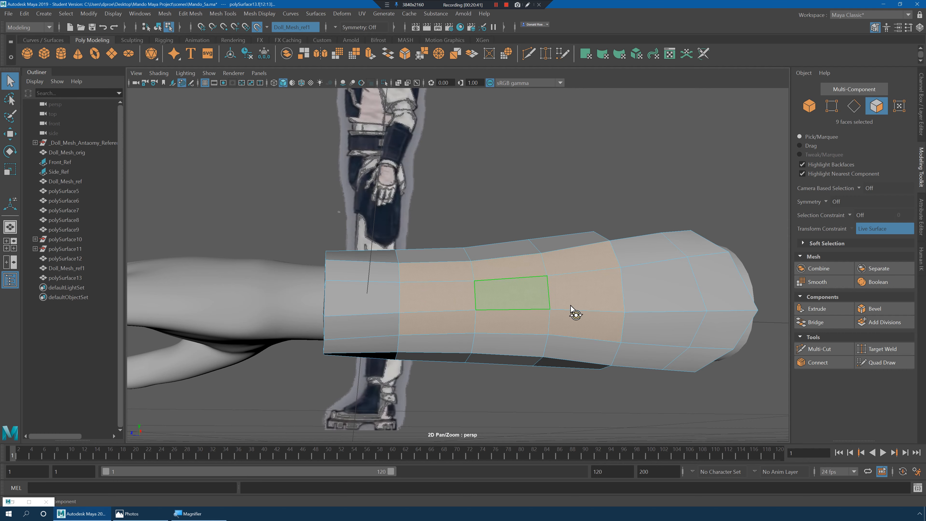
{"action": "left_click_drag", "start_coordinate": [574, 315], "coordinate": [559, 279], "text": "alt"}
{"action": "right_click_drag", "start_coordinate": [556, 279], "coordinate": [554, 305], "text": "shift"}
{"action": "left_click_drag", "start_coordinate": [555, 310], "coordinate": [548, 349], "text": "alt"}
- Turn off the live surface and pull the extruded block of faces outward from the forearm along X
{"action": "key", "text": "w"}
{"action": "left_click_drag", "start_coordinate": [527, 279], "coordinate": [560, 284]}
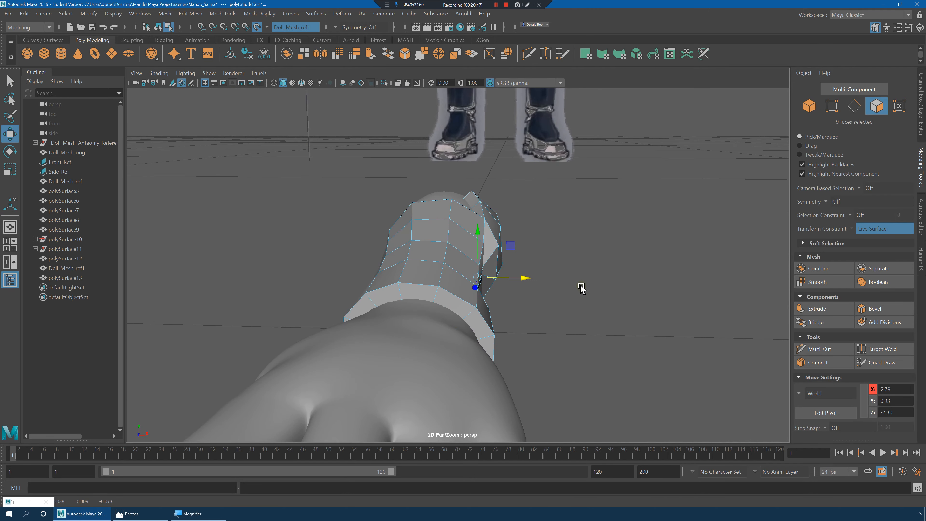
{"action": "left_click", "coordinate": [256, 28]}
{"action": "left_click_drag", "start_coordinate": [533, 279], "coordinate": [579, 208]}
- Select the outer vertices at the elbow end of the raised block and pull them in toward the forearm along X
{"action": "right_click_drag", "start_coordinate": [579, 182], "coordinate": [580, 152]}
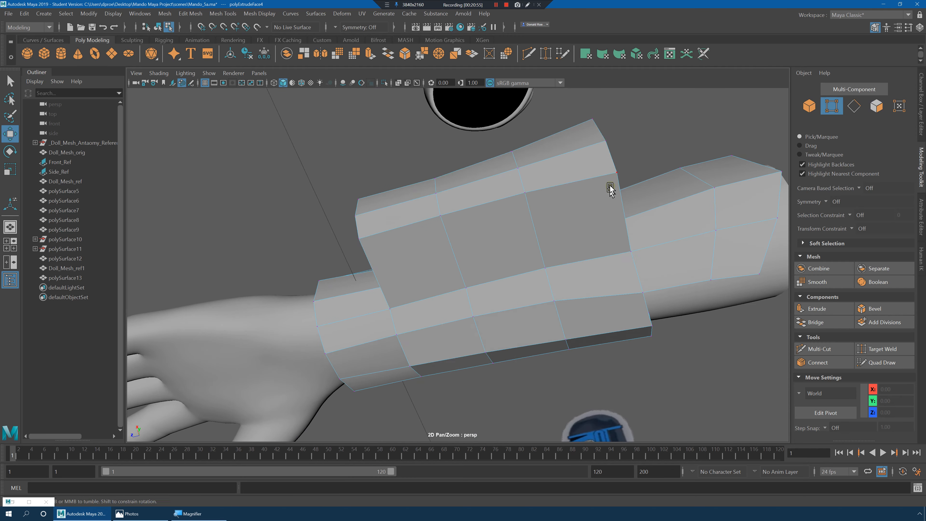
{"action": "left_click_drag", "start_coordinate": [610, 186], "coordinate": [569, 209], "text": "alt"}
{"action": "left_click_drag", "start_coordinate": [415, 195], "coordinate": [472, 227]}
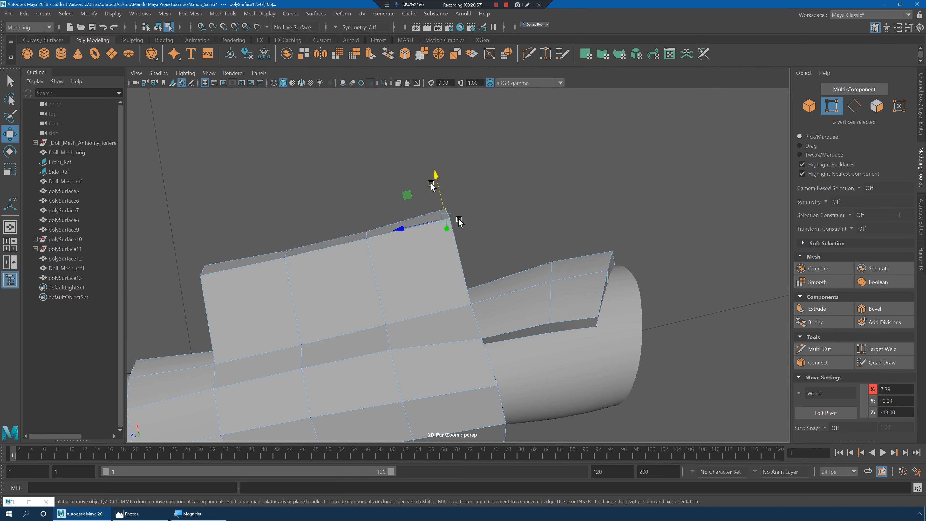
{"action": "left_click_drag", "start_coordinate": [445, 198], "coordinate": [455, 302]}
{"action": "key", "text": "ctrl+z"}
{"action": "left_click", "coordinate": [451, 249], "text": "shift"}
- Select the adjoining row of four outer block vertices and move it inward along X to 5.69
{"action": "left_click_drag", "start_coordinate": [455, 301], "coordinate": [352, 265], "text": "alt"}
{"action": "left_click_drag", "start_coordinate": [352, 217], "coordinate": [369, 244]}
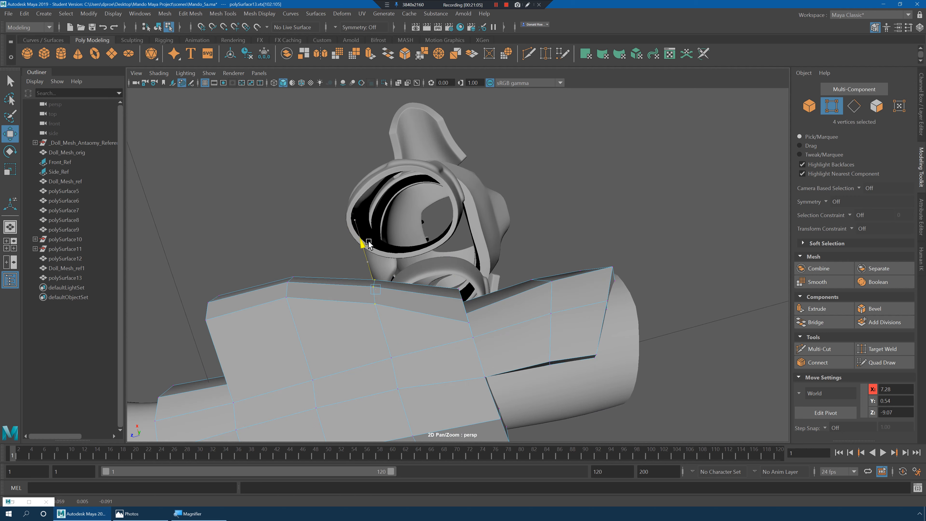
{"action": "left_click_drag", "start_coordinate": [426, 270], "coordinate": [457, 294], "text": "alt"}
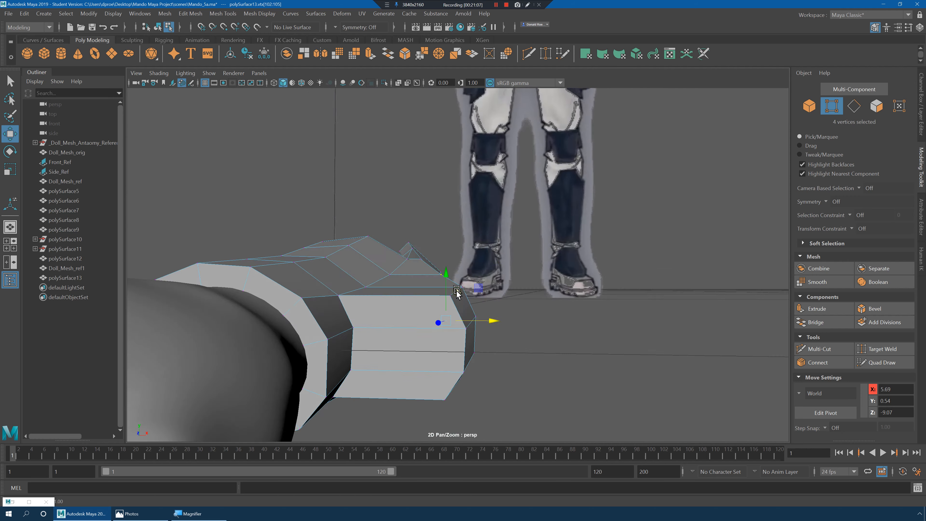
- Adjust the block's outer vertex rows along X to refine the slope of its outer side toward the elbow
{"action": "right_click_drag", "start_coordinate": [457, 294], "coordinate": [364, 283], "text": "alt"}
{"action": "left_click_drag", "start_coordinate": [364, 283], "coordinate": [436, 307], "text": "alt"}
{"action": "right_click_drag", "start_coordinate": [436, 308], "coordinate": [477, 283], "text": "alt"}
{"action": "left_click_drag", "start_coordinate": [477, 283], "coordinate": [488, 289], "text": "alt"}
{"action": "left_click_drag", "start_coordinate": [469, 245], "coordinate": [542, 265]}
{"action": "left_click_drag", "start_coordinate": [449, 205], "coordinate": [526, 210]}
{"action": "left_click_drag", "start_coordinate": [477, 253], "coordinate": [497, 270]}
{"action": "left_click", "coordinate": [545, 320]}
- Select the three faces on the block's wrist end, extrude them and scale the extrusion inward as an inset
{"action": "left_click_drag", "start_coordinate": [541, 318], "coordinate": [547, 270], "text": "alt"}
{"action": "middle_click_drag", "start_coordinate": [548, 271], "coordinate": [567, 319], "text": "alt"}
{"action": "right_click_drag", "start_coordinate": [567, 319], "coordinate": [575, 314], "text": "alt"}
{"action": "left_click_drag", "start_coordinate": [574, 316], "coordinate": [475, 248], "text": "alt"}
{"action": "right_click_drag", "start_coordinate": [475, 249], "coordinate": [485, 255]}
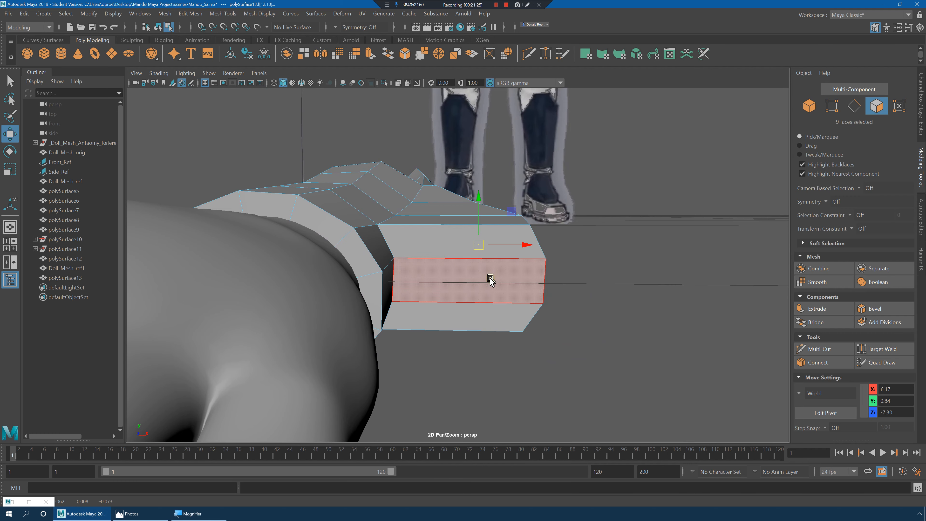
{"action": "left_click", "coordinate": [493, 293]}
{"action": "left_click", "coordinate": [496, 323], "text": "shift"}
{"action": "left_click_drag", "start_coordinate": [497, 322], "coordinate": [521, 301], "text": "alt"}
{"action": "right_click_drag", "start_coordinate": [454, 242], "coordinate": [455, 264], "text": "shift"}
{"action": "left_click_drag", "start_coordinate": [481, 264], "coordinate": [453, 287], "text": "alt"}
{"action": "key", "text": "r"}
- Set the Scale tool's axis orientation to World and flatten the four inset vertices nearest the arm into line along X
{"action": "right_click_drag", "start_coordinate": [483, 252], "coordinate": [485, 269]}
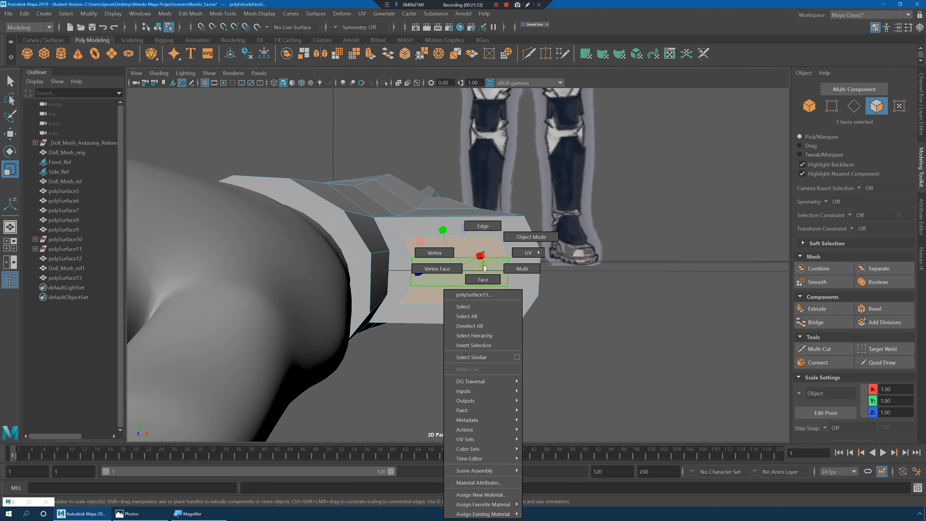
{"action": "right_click_drag", "start_coordinate": [433, 252], "coordinate": [433, 251]}
{"action": "left_click", "coordinate": [402, 235]}
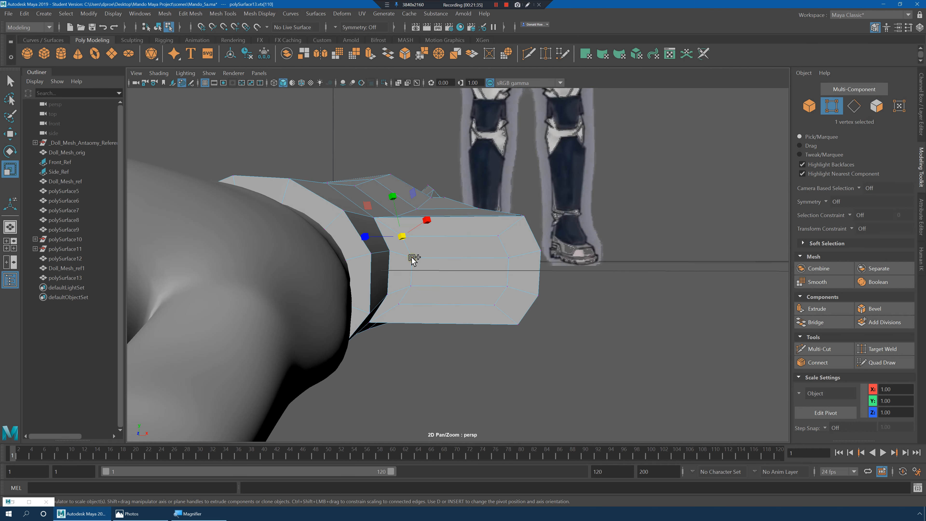
{"action": "left_click_drag", "start_coordinate": [445, 277], "coordinate": [450, 297], "text": "alt"}
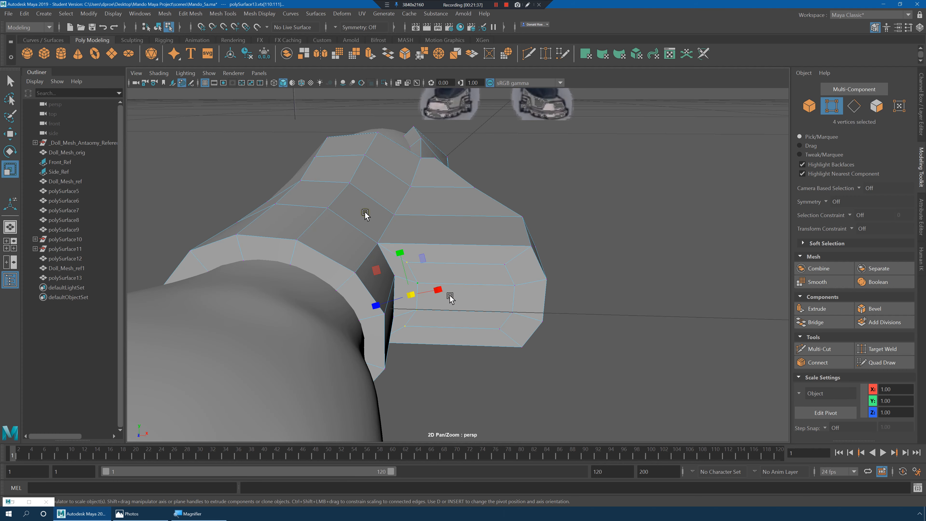
{"action": "key", "text": "w"}
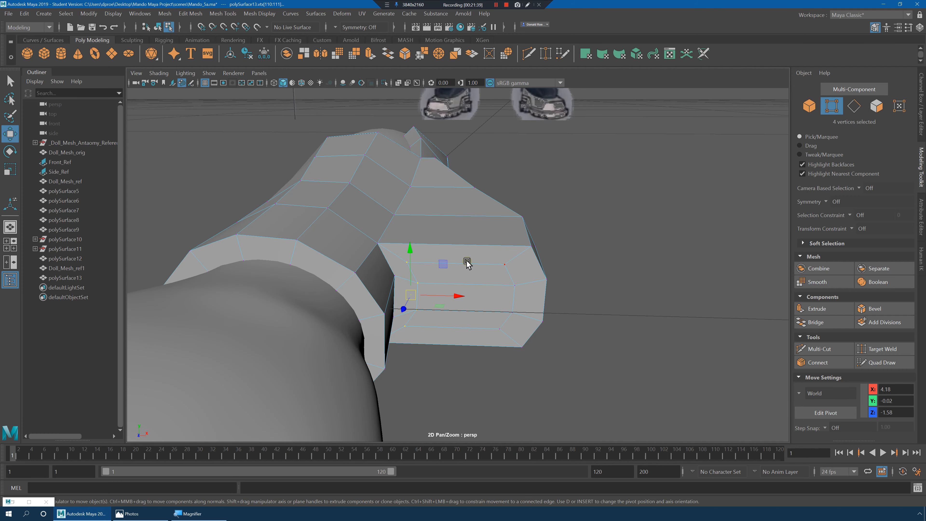
{"action": "key", "text": "e"}
{"action": "key", "text": "r"}
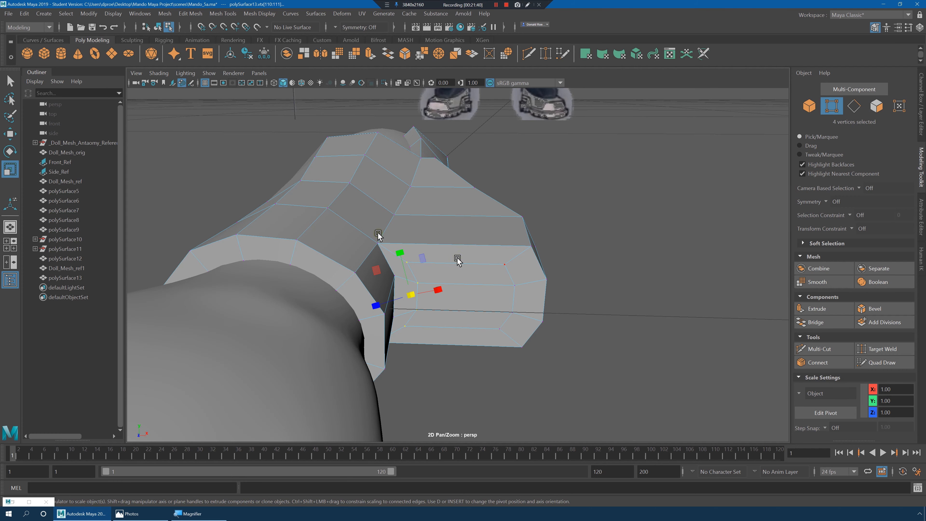
{"action": "double_click", "coordinate": [10, 174]}
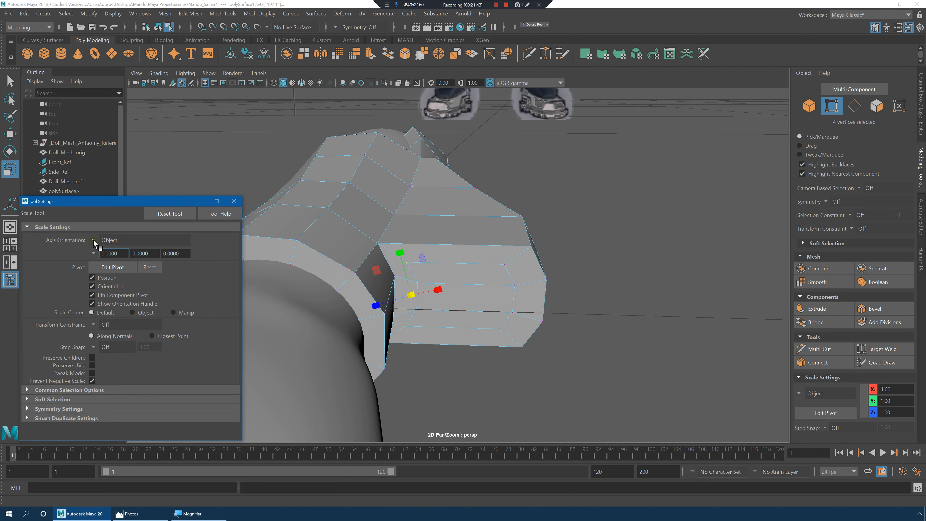
{"action": "left_click", "coordinate": [94, 241]}
{"action": "left_click", "coordinate": [110, 244]}
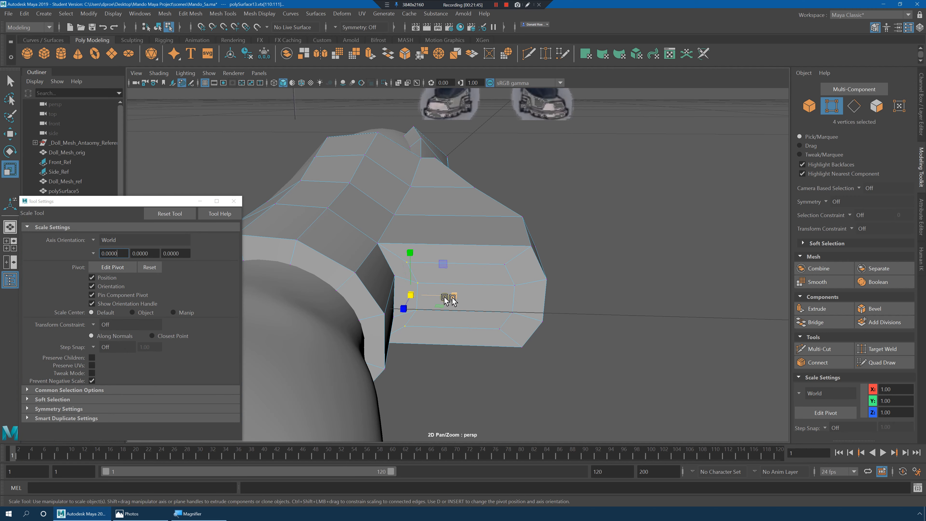
{"action": "left_click_drag", "start_coordinate": [445, 298], "coordinate": [284, 281]}
- Select the four inset vertices on the side away from the arm and flatten them into line along X
{"action": "left_click", "coordinate": [509, 266]}
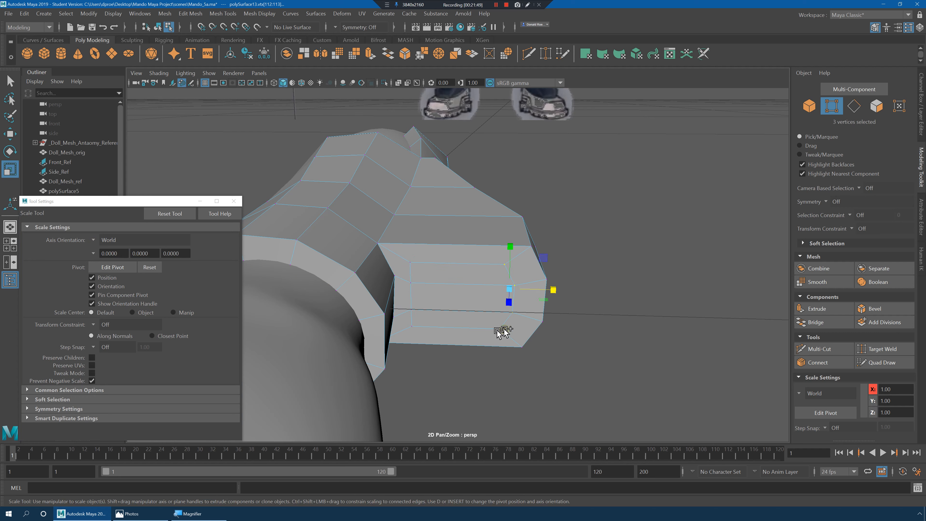
{"action": "double_click", "coordinate": [11, 172]}
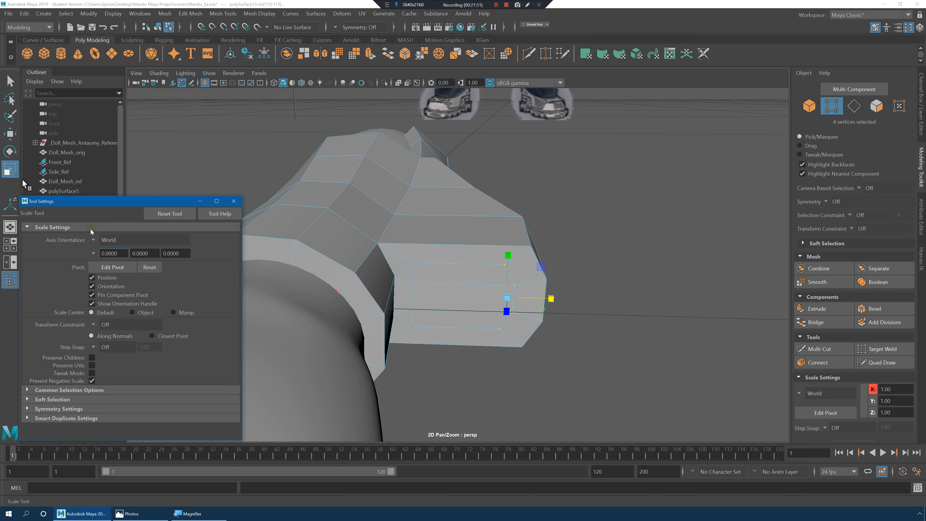
{"action": "left_click_drag", "start_coordinate": [551, 299], "coordinate": [483, 270]}
- Select the four corner vertices of the inset and scale them closer together along X to round its outline
{"action": "scroll", "coordinate": [483, 268], "scroll_direction": "up", "scroll_amount": 3}
{"action": "left_click", "coordinate": [381, 242]}
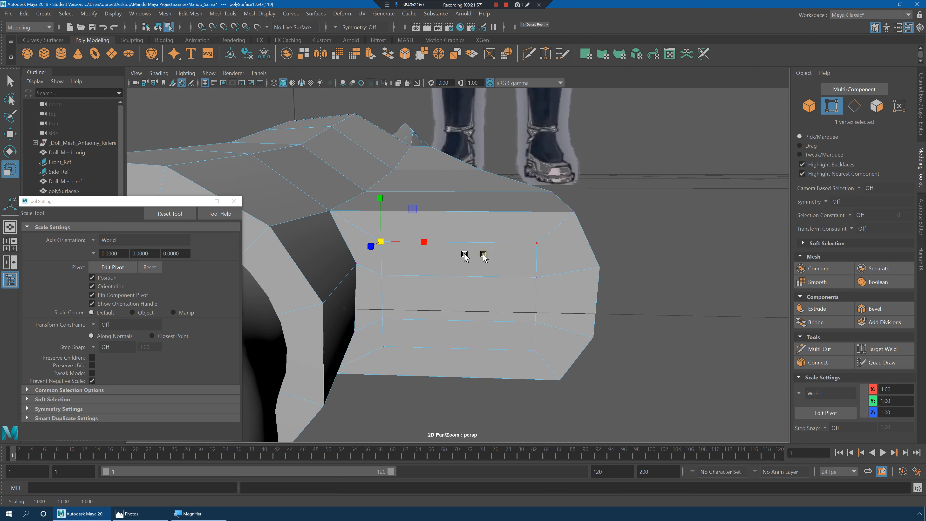
{"action": "left_click", "coordinate": [536, 242], "text": "shift"}
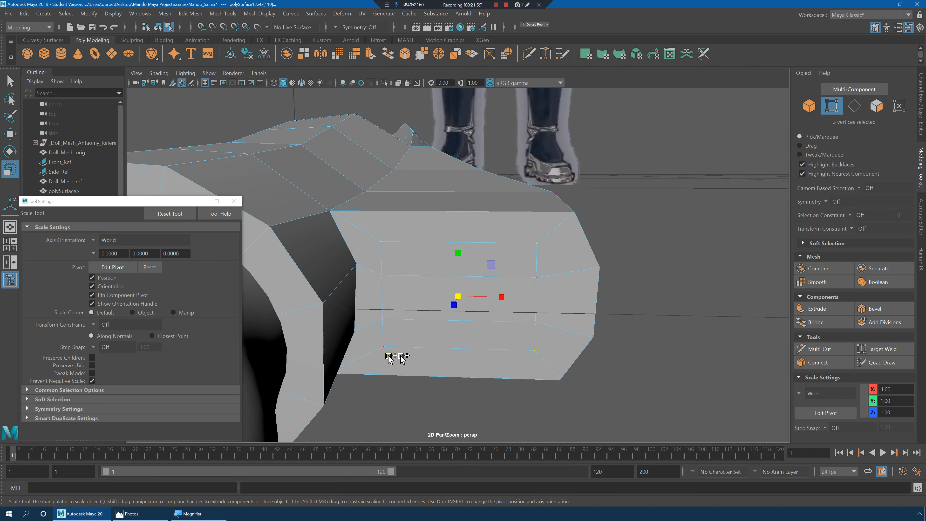
{"action": "mouse_move", "coordinate": [503, 297]}
{"action": "left_mouse_down"}
{"action": "mouse_move", "coordinate": [485, 297]}
{"action": "mouse_move", "coordinate": [511, 292]}
{"action": "left_mouse_up"}
{"action": "key", "text": "q"}
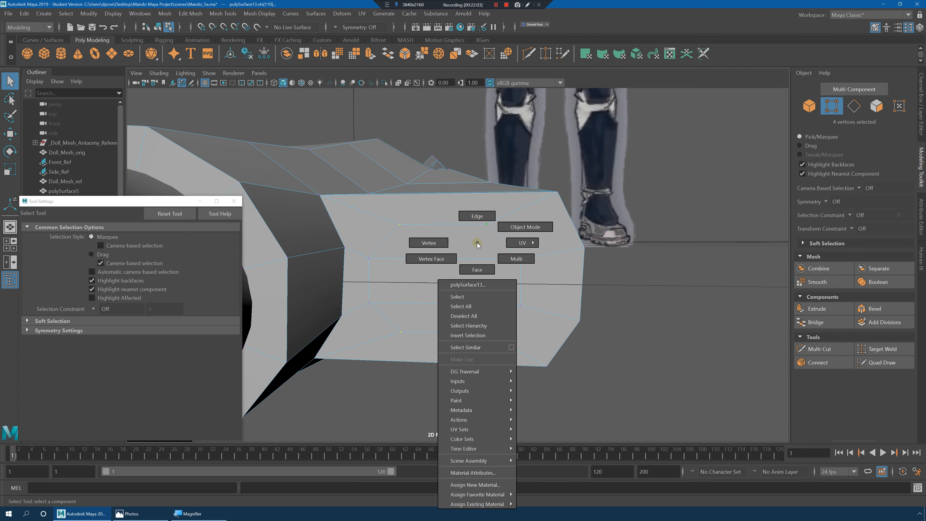
- Insert an edge loop vertically through the middle of the inset faces on the block's wrist end
{"action": "right_click_drag", "start_coordinate": [477, 244], "coordinate": [476, 272]}
{"action": "left_click", "coordinate": [460, 281], "text": "shift"}
{"action": "left_click", "coordinate": [454, 321], "text": "shift"}
{"action": "left_click_drag", "start_coordinate": [503, 289], "coordinate": [470, 253], "text": "alt"}
{"action": "right_click_drag", "start_coordinate": [470, 252], "coordinate": [412, 255]}
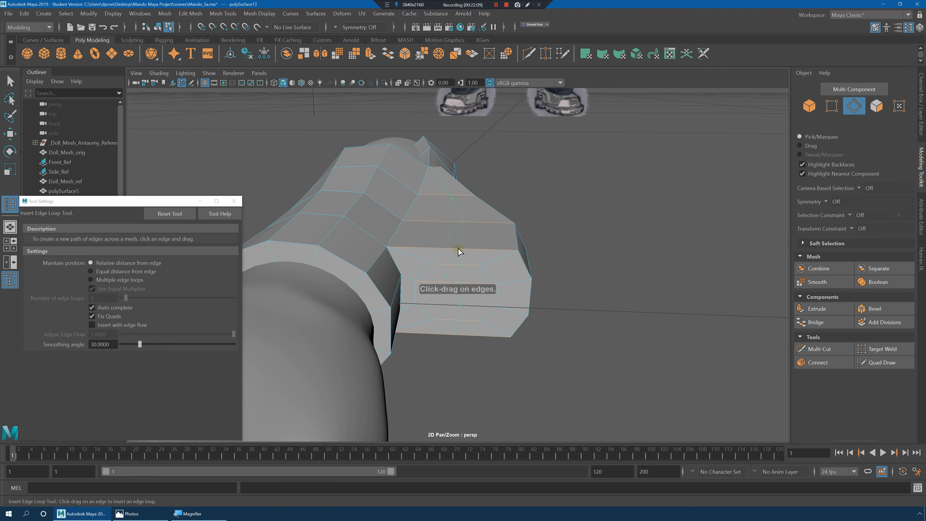
{"action": "mouse_move", "coordinate": [481, 261]}
{"action": "left_mouse_down", "text": "alt"}
{"action": "mouse_move", "coordinate": [488, 288]}
{"action": "mouse_move", "coordinate": [489, 274]}
{"action": "left_mouse_up", "text": "alt"}
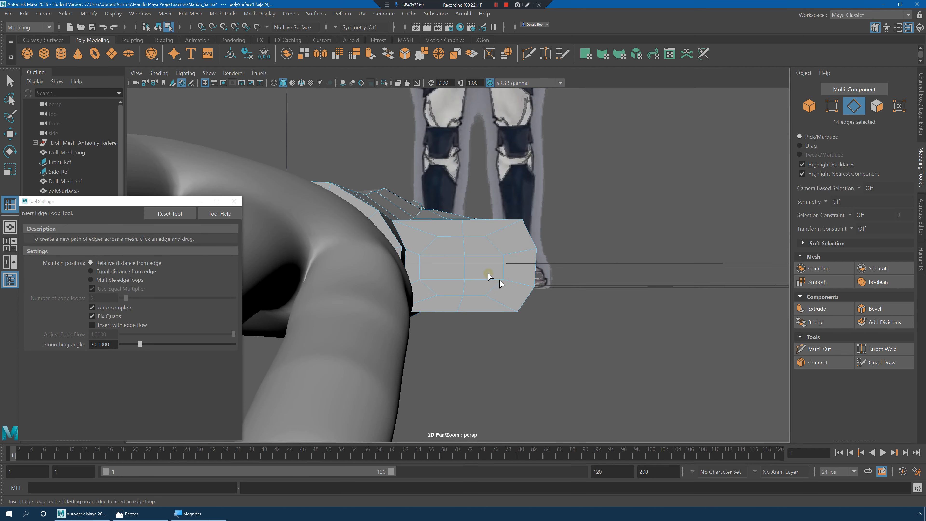
- Align the new middle vertices along X and scale the uppermost and lowest ones apart in Y to form a circle
{"action": "right_click_drag", "start_coordinate": [457, 269], "coordinate": [438, 227], "text": "alt"}
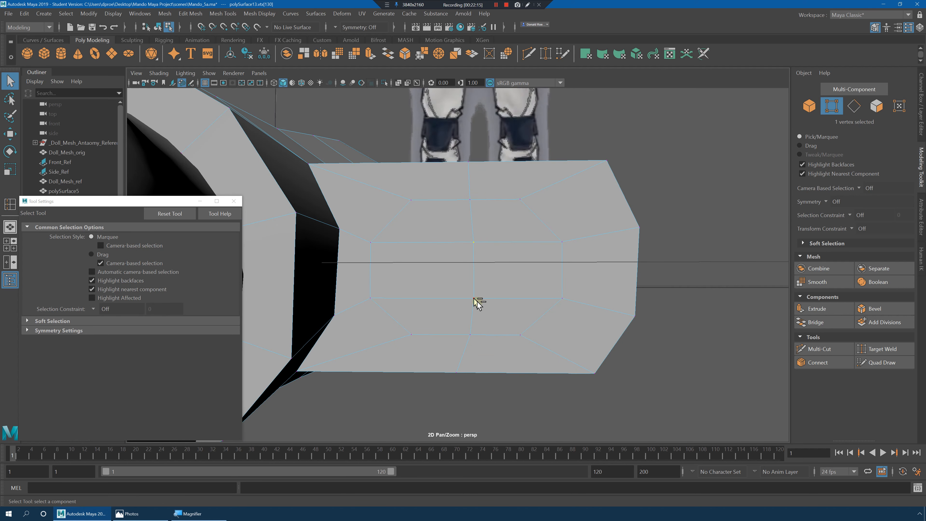
{"action": "key", "text": "r"}
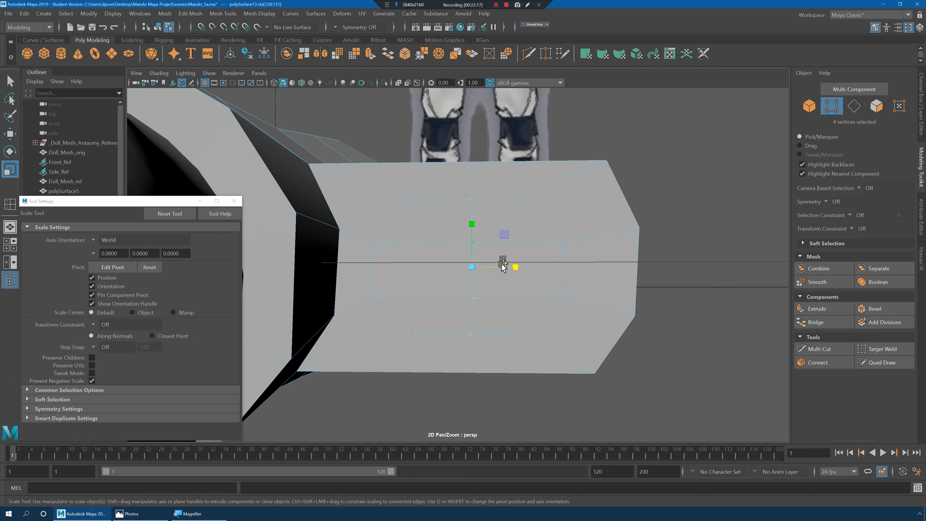
{"action": "left_click_drag", "start_coordinate": [512, 267], "coordinate": [397, 261]}
{"action": "left_click_drag", "start_coordinate": [518, 267], "coordinate": [483, 241], "text": "alt"}
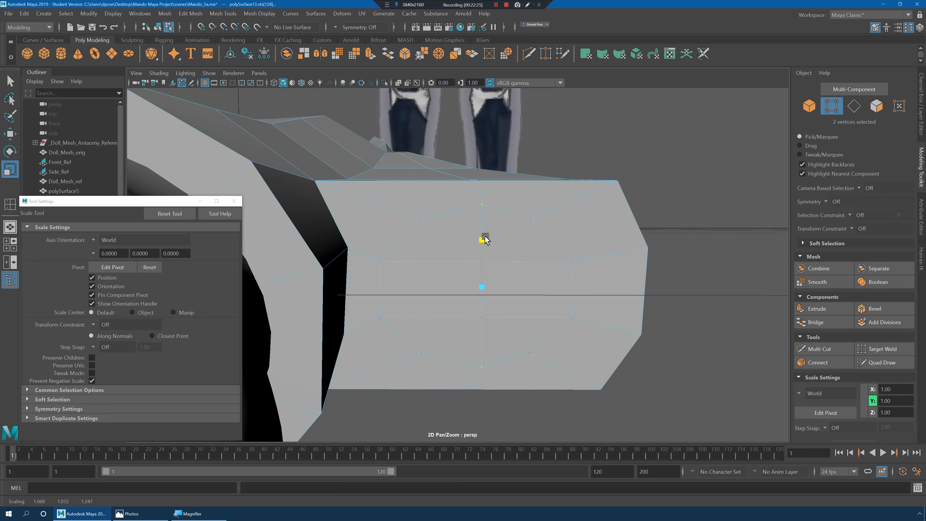
{"action": "scroll", "coordinate": [552, 271], "scroll_direction": "down", "scroll_amount": 3}
- Select the six faces of the circle, extrude them and push them into the block along Z as a round hole
{"action": "key", "text": "q"}
{"action": "right_click_drag", "start_coordinate": [511, 249], "coordinate": [511, 285]}
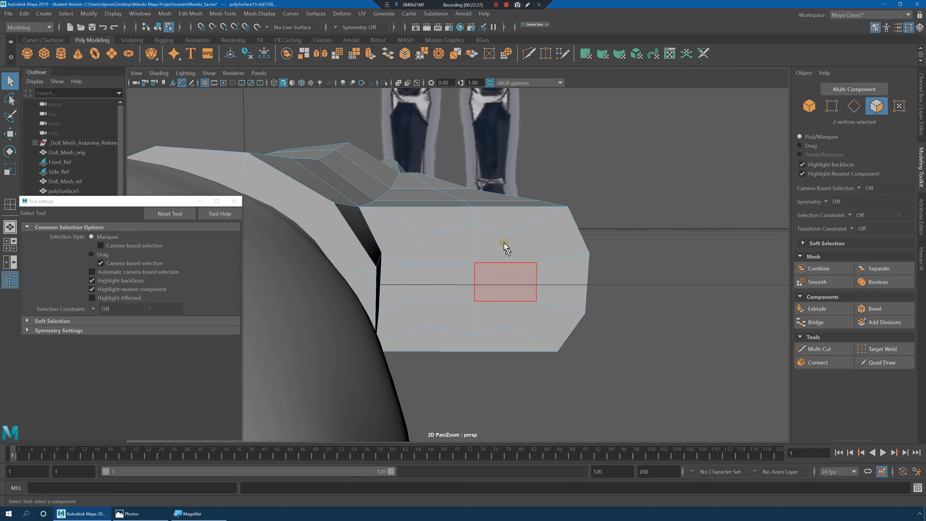
{"action": "left_click", "coordinate": [449, 246], "text": "shift"}
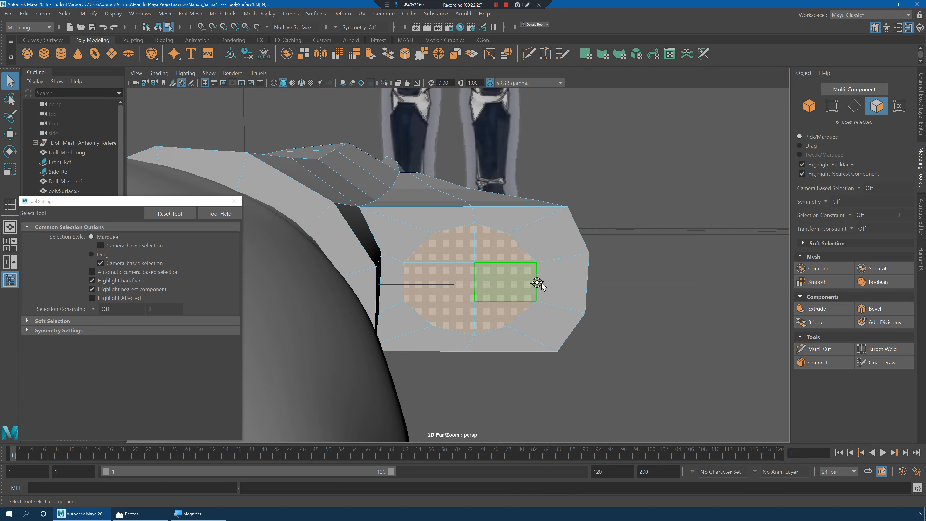
{"action": "left_click_drag", "start_coordinate": [537, 282], "coordinate": [511, 282], "text": "alt"}
{"action": "right_click_drag", "start_coordinate": [484, 253], "coordinate": [485, 292], "text": "shift"}
{"action": "left_click_drag", "start_coordinate": [496, 254], "coordinate": [397, 278], "text": "alt"}
{"action": "key", "text": "w"}
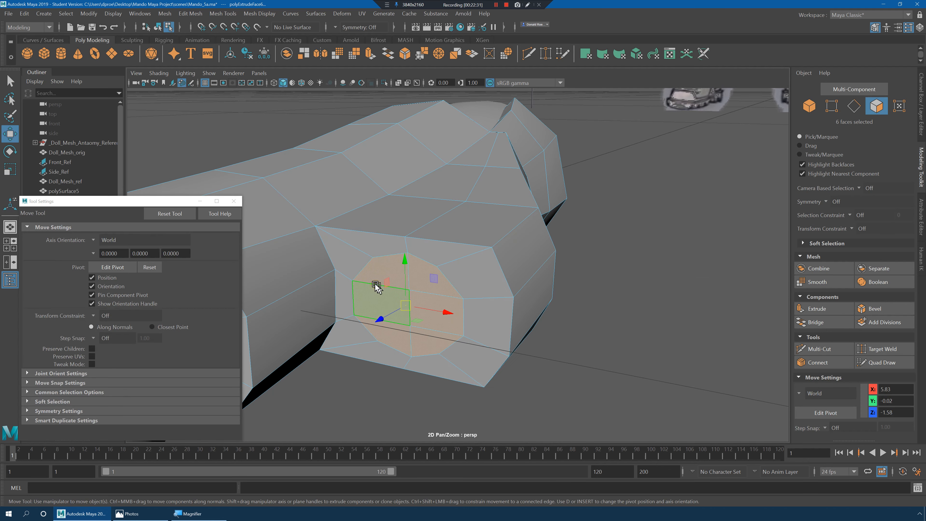
{"action": "middle_click_drag", "start_coordinate": [380, 319], "coordinate": [396, 313]}
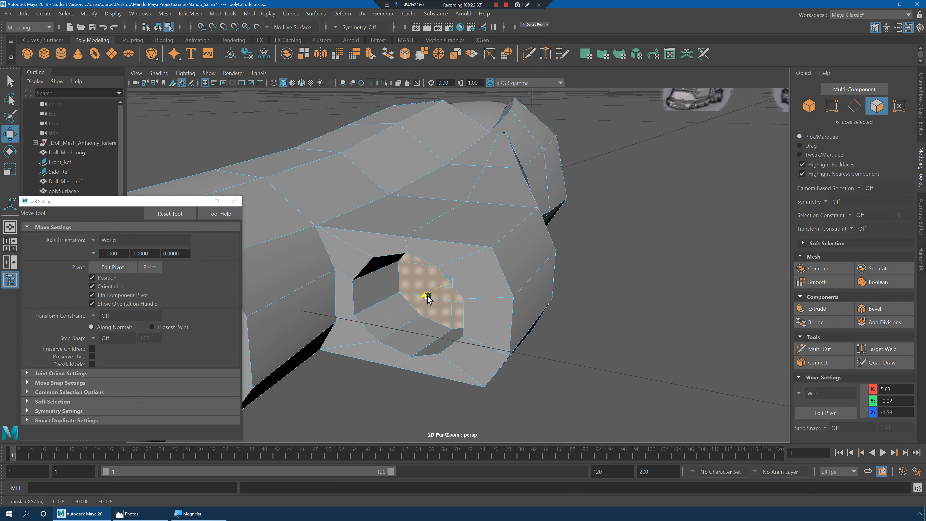
- Examine the forearm piece in smooth preview and unsmoothed, and in object mode from several angles
{"action": "key", "text": "r"}
{"action": "scroll", "coordinate": [423, 277], "scroll_direction": "down", "scroll_amount": 5}
{"action": "left_click_drag", "start_coordinate": [420, 269], "coordinate": [453, 272], "text": "alt"}
{"action": "right_click_drag", "start_coordinate": [452, 272], "coordinate": [500, 291], "text": "alt"}
{"action": "left_click_drag", "start_coordinate": [500, 290], "coordinate": [527, 275], "text": "alt"}
{"action": "key", "text": "3"}
{"action": "key", "text": "1"}
{"action": "right_click", "coordinate": [488, 235]}
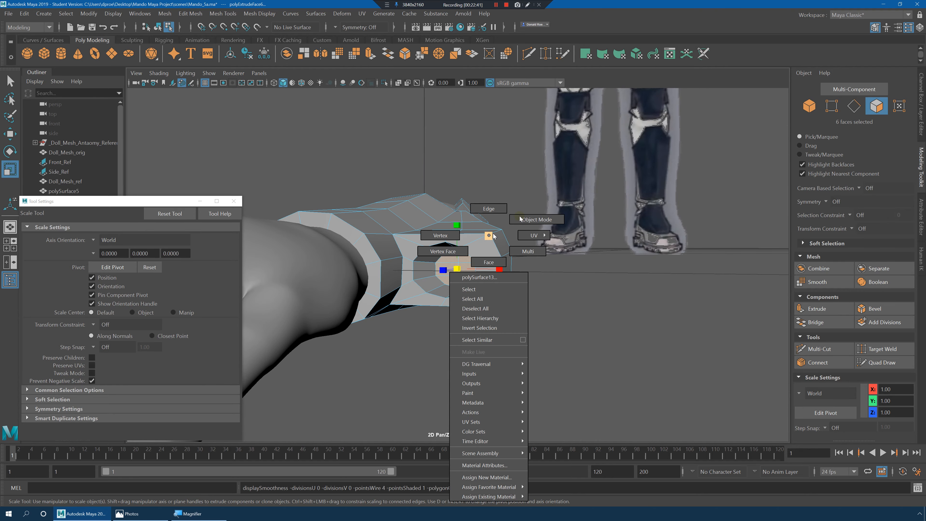
{"action": "left_click", "coordinate": [520, 219]}
{"action": "left_click_drag", "start_coordinate": [525, 226], "coordinate": [510, 331], "text": "alt"}
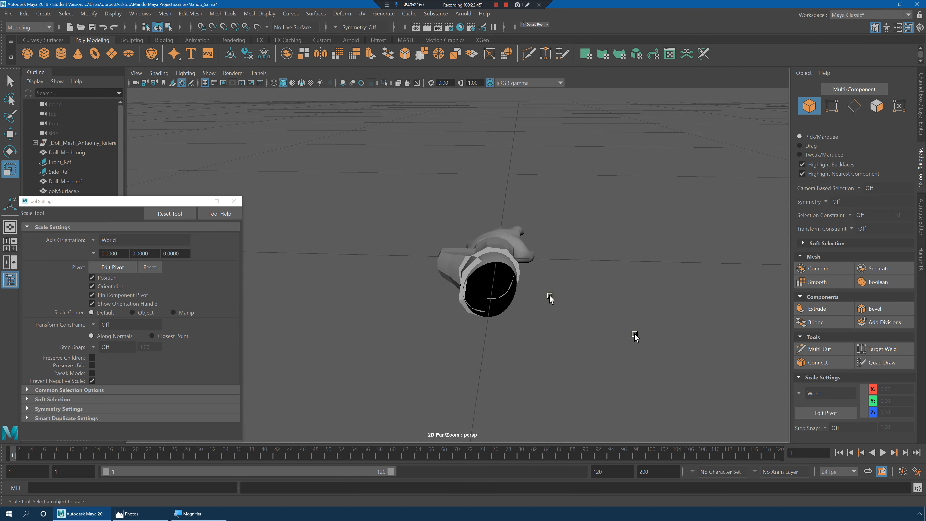
{"action": "left_click_drag", "start_coordinate": [550, 298], "coordinate": [477, 285], "text": "alt"}
{"action": "scroll", "coordinate": [454, 267], "scroll_direction": "up", "scroll_amount": 2}
- Switch the forearm piece to vertex mode and adjust two neighbouring underside vertices at the elbow end along X
{"action": "left_click", "coordinate": [430, 250]}
{"action": "middle_click_drag", "start_coordinate": [432, 252], "coordinate": [471, 275], "text": "alt"}
{"action": "right_click_drag", "start_coordinate": [471, 276], "coordinate": [496, 279], "text": "alt"}
{"action": "left_click_drag", "start_coordinate": [496, 279], "coordinate": [552, 264], "text": "alt"}
{"action": "right_click", "coordinate": [529, 241]}
{"action": "right_click_drag", "start_coordinate": [458, 200], "coordinate": [425, 199]}
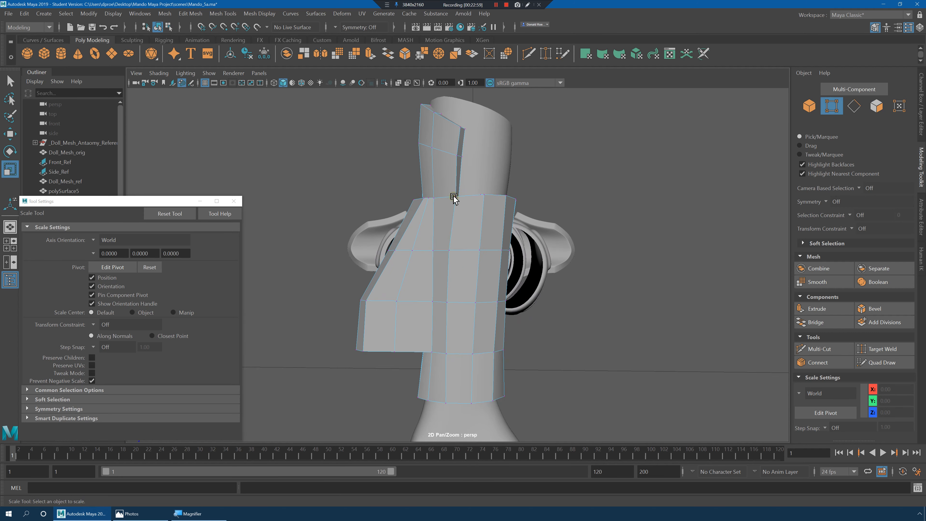
{"action": "left_click", "coordinate": [453, 197]}
{"action": "mouse_move", "coordinate": [471, 208]}
{"action": "left_mouse_down", "text": "alt"}
{"action": "mouse_move", "coordinate": [483, 231]}
{"action": "mouse_move", "coordinate": [479, 250]}
{"action": "mouse_move", "coordinate": [471, 218]}
{"action": "left_mouse_up", "text": "alt"}
{"action": "key", "text": "q"}
{"action": "left_click", "coordinate": [447, 251], "text": "shift"}
{"action": "key", "text": "w"}
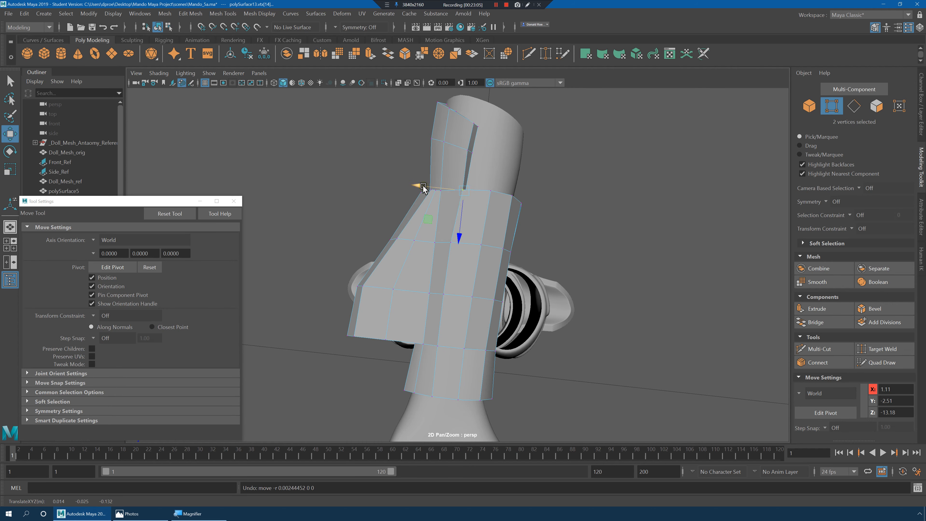
{"action": "left_click_drag", "start_coordinate": [517, 281], "coordinate": [475, 295], "text": "alt"}
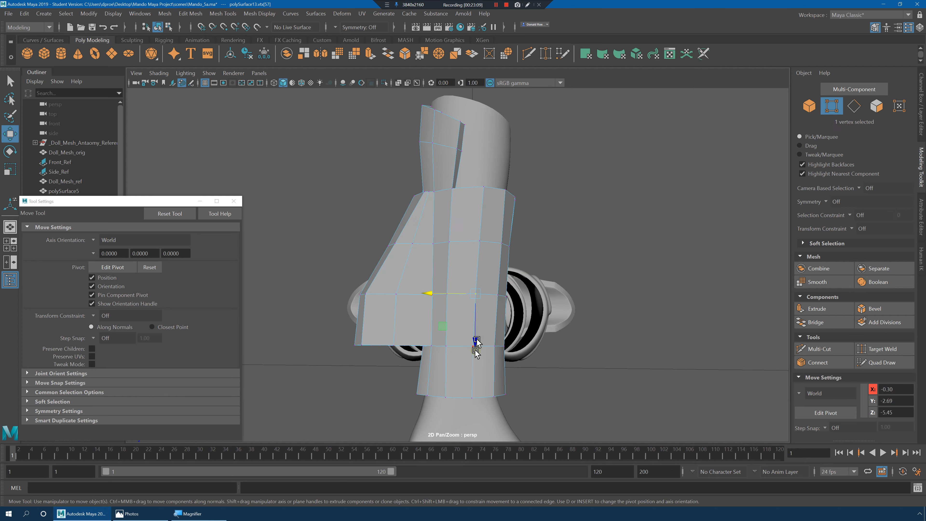
- Undo the last vertex changes on the underside of the forearm piece
{"action": "key", "text": "ctrl+z"}
{"action": "key", "text": "ctrl+z"}
{"action": "key", "text": "ctrl+z"}
{"action": "key", "text": "ctrl+z"}
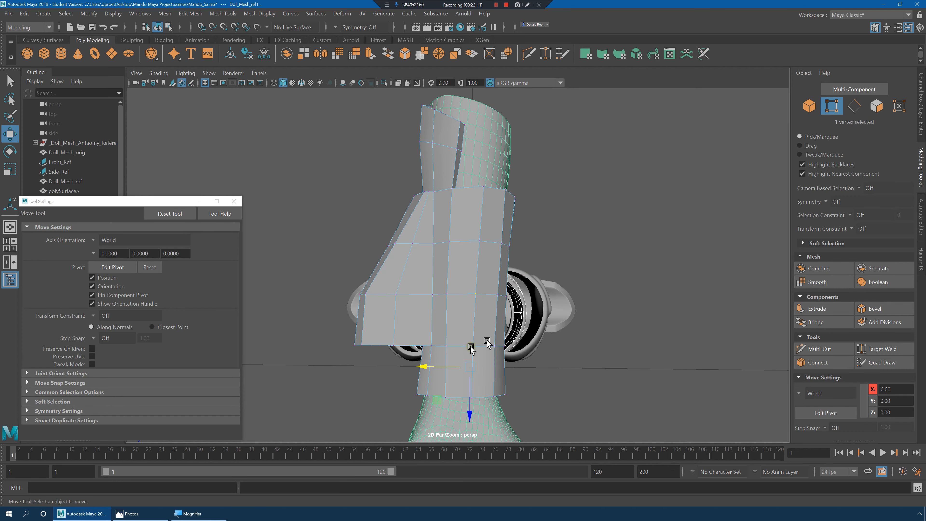
- Move the vertices of the forearm piece's underside edge line one after another along X to even out the strips
{"action": "left_click", "coordinate": [472, 345]}
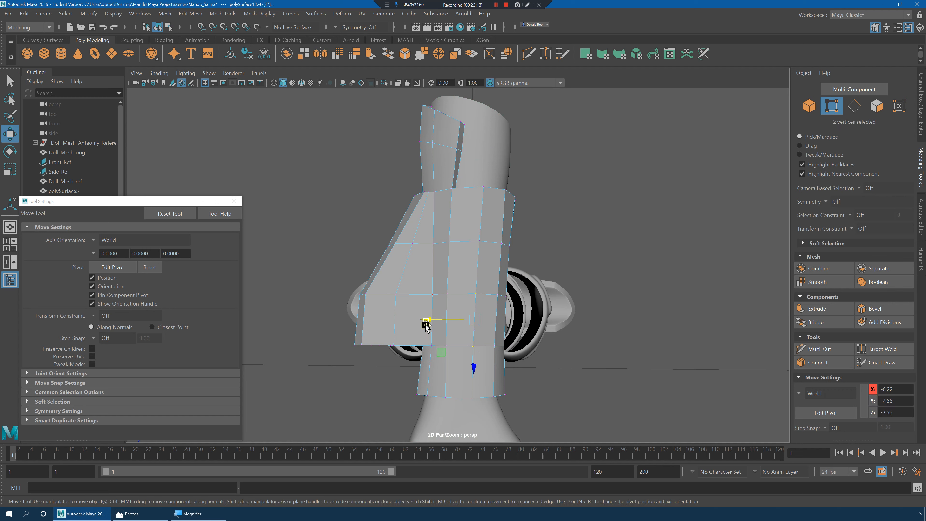
{"action": "left_click_drag", "start_coordinate": [426, 321], "coordinate": [434, 321]}
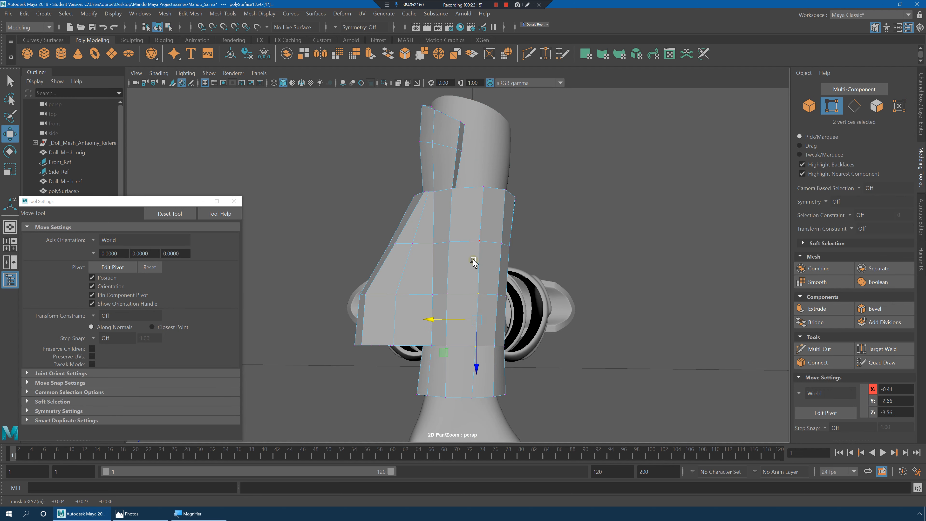
{"action": "left_click_drag", "start_coordinate": [433, 241], "coordinate": [435, 242]}
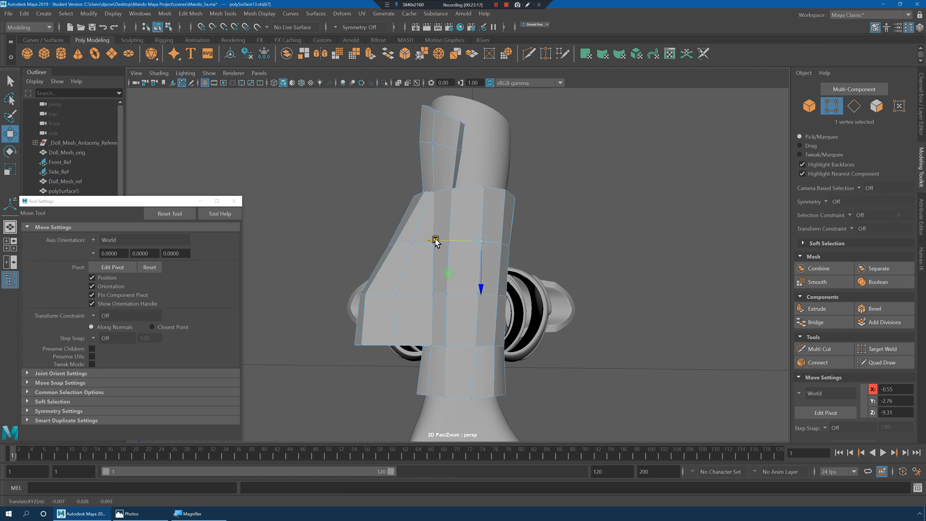
- Select two neighbouring faces in the middle strip of the forearm's underside, extrude them and pull the extrusion downward into a block
{"action": "right_click_drag", "start_coordinate": [463, 219], "coordinate": [467, 229]}
{"action": "left_click", "coordinate": [467, 224]}
{"action": "left_click", "coordinate": [473, 280], "text": "shift"}
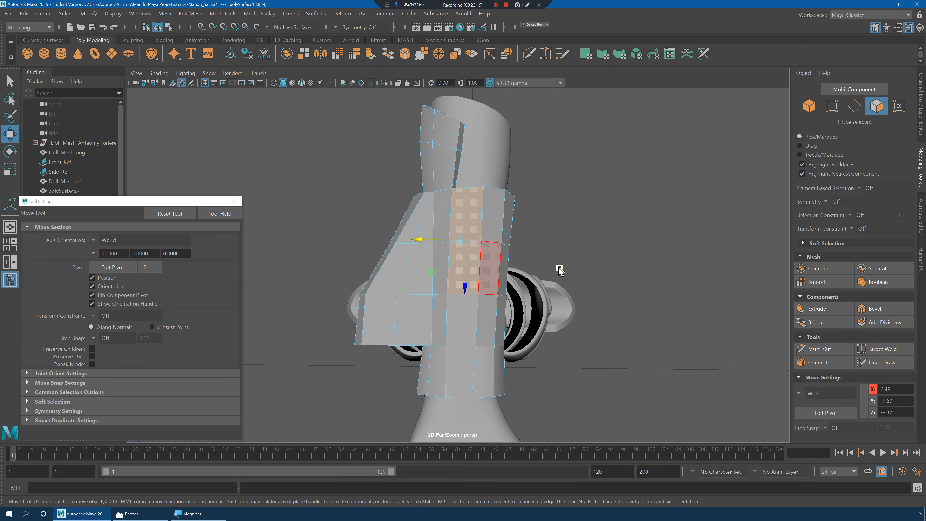
{"action": "left_click_drag", "start_coordinate": [557, 270], "coordinate": [502, 302], "text": "alt"}
{"action": "right_click_drag", "start_coordinate": [528, 283], "coordinate": [527, 294], "text": "shift"}
{"action": "left_click_drag", "start_coordinate": [527, 294], "coordinate": [510, 310], "text": "alt"}
{"action": "key", "text": "w"}
{"action": "left_click_drag", "start_coordinate": [475, 281], "coordinate": [475, 312]}
- Flatten the six bottom vertices of the extruded underside block by scaling in Y, and raise them slightly along Y
{"action": "left_click_drag", "start_coordinate": [512, 307], "coordinate": [502, 325], "text": "alt"}
{"action": "middle_click_drag", "start_coordinate": [502, 325], "coordinate": [501, 300], "text": "alt"}
{"action": "left_click_drag", "start_coordinate": [500, 300], "coordinate": [496, 285], "text": "alt"}
{"action": "right_click_drag", "start_coordinate": [495, 253], "coordinate": [448, 253]}
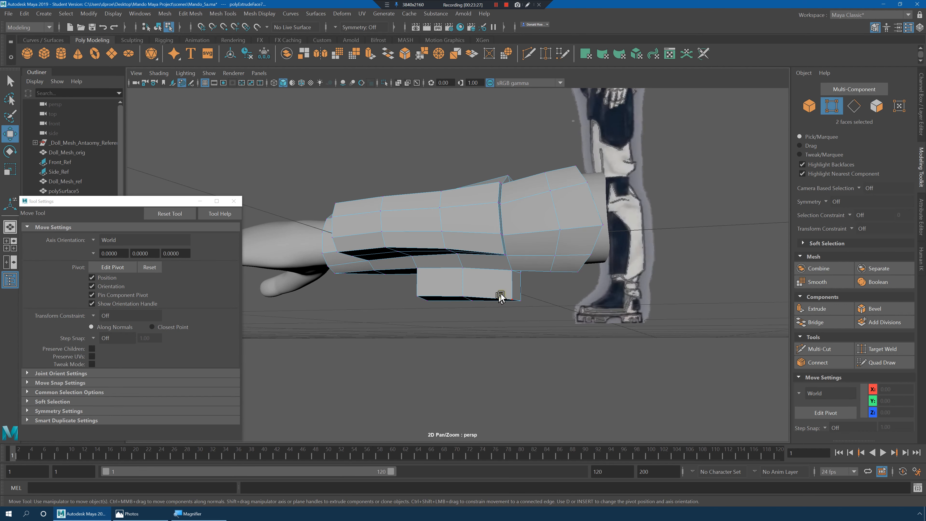
{"action": "left_click_drag", "start_coordinate": [528, 308], "coordinate": [527, 356]}
{"action": "key", "text": "r"}
{"action": "left_click_drag", "start_coordinate": [485, 329], "coordinate": [407, 287], "text": "alt"}
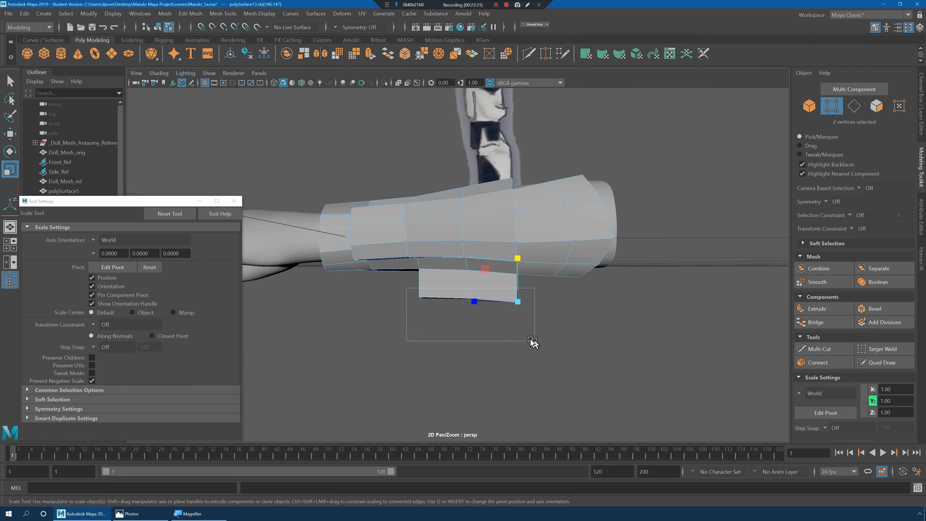
{"action": "left_click_drag", "start_coordinate": [469, 257], "coordinate": [479, 289]}
{"action": "left_click_drag", "start_coordinate": [576, 328], "coordinate": [510, 312], "text": "alt"}
{"action": "key", "text": "w"}
{"action": "left_click_drag", "start_coordinate": [470, 254], "coordinate": [466, 249]}
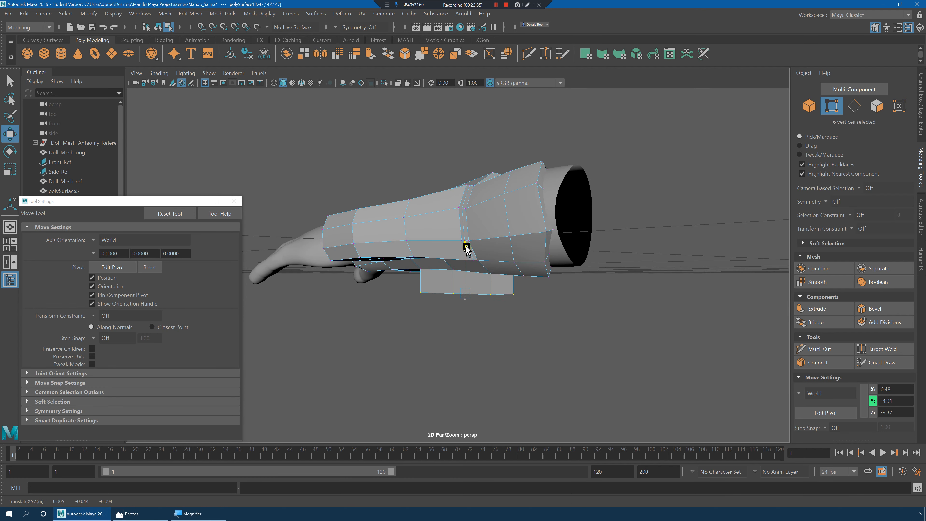
- Select the block's two bottom vertices at the wrist end, raise them along Y and shift them along Z into a slope
{"action": "left_click_drag", "start_coordinate": [518, 273], "coordinate": [507, 299], "text": "alt"}
{"action": "left_click_drag", "start_coordinate": [335, 301], "coordinate": [403, 347]}
{"action": "left_click_drag", "start_coordinate": [406, 349], "coordinate": [444, 343], "text": "alt"}
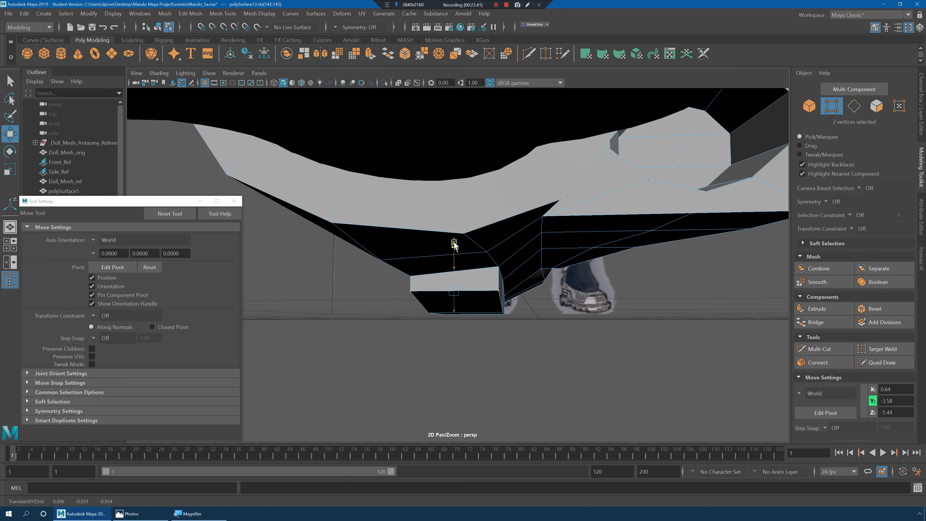
{"action": "left_click_drag", "start_coordinate": [487, 253], "coordinate": [460, 254], "text": "alt"}
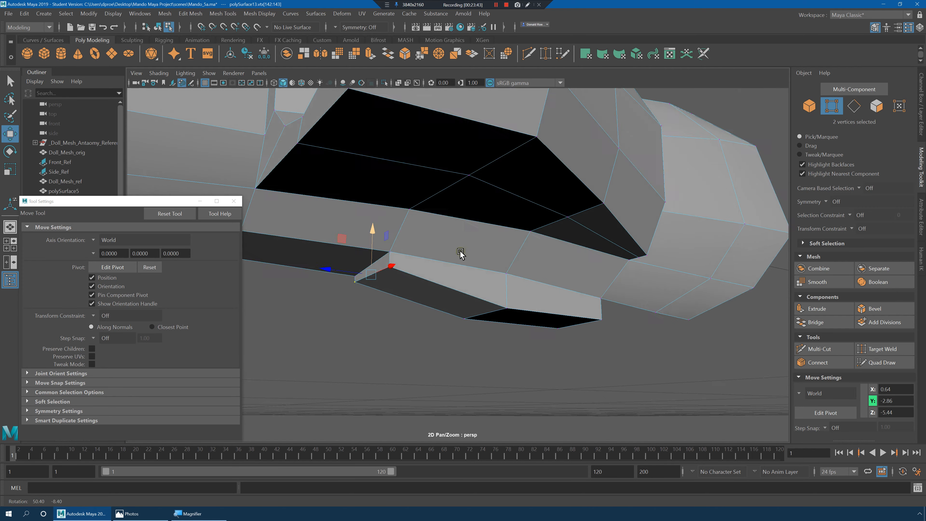
{"action": "left_click_drag", "start_coordinate": [337, 271], "coordinate": [343, 272]}
- Lower the block's middle and elbow-end pairs of bottom vertices slightly along Y
{"action": "left_click_drag", "start_coordinate": [465, 291], "coordinate": [484, 316], "text": "alt"}
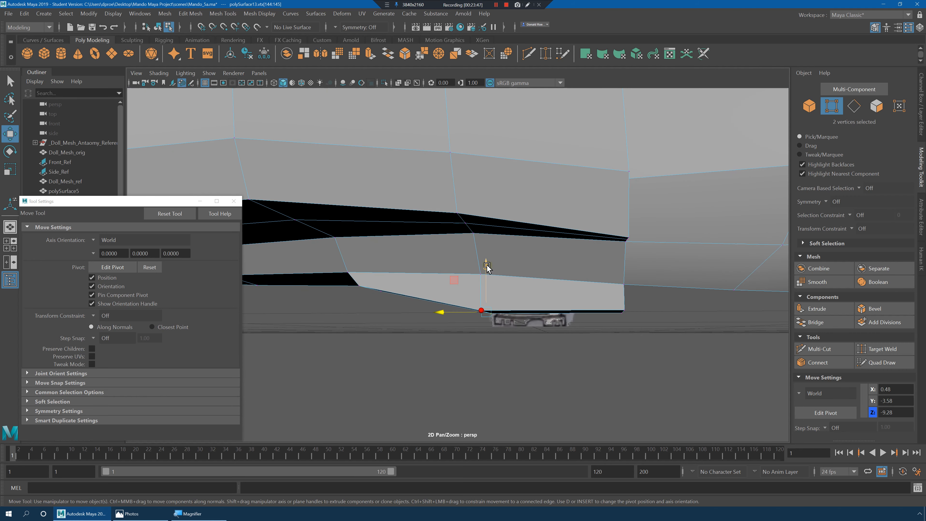
{"action": "middle_click_drag", "start_coordinate": [487, 267], "coordinate": [636, 317]}
{"action": "middle_click_drag", "start_coordinate": [623, 270], "coordinate": [622, 273]}
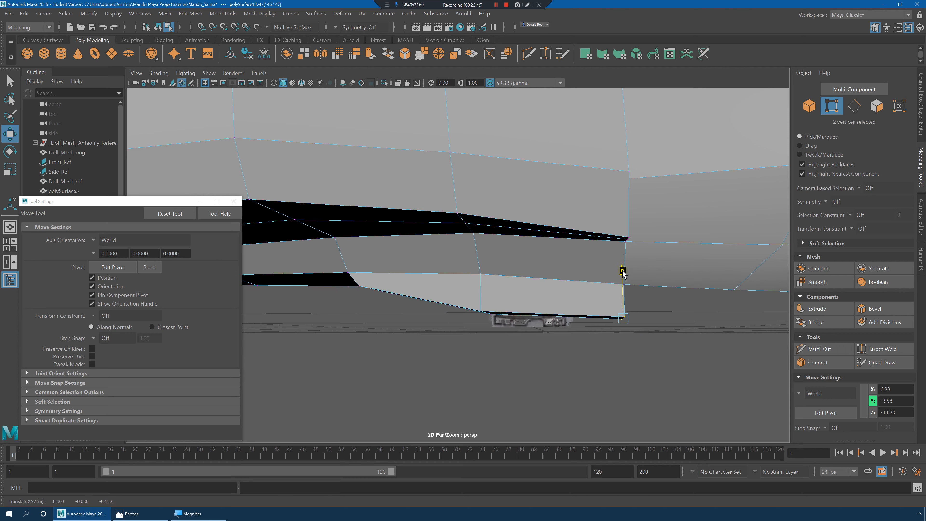
{"action": "left_click_drag", "start_coordinate": [623, 270], "coordinate": [491, 268], "text": "alt"}
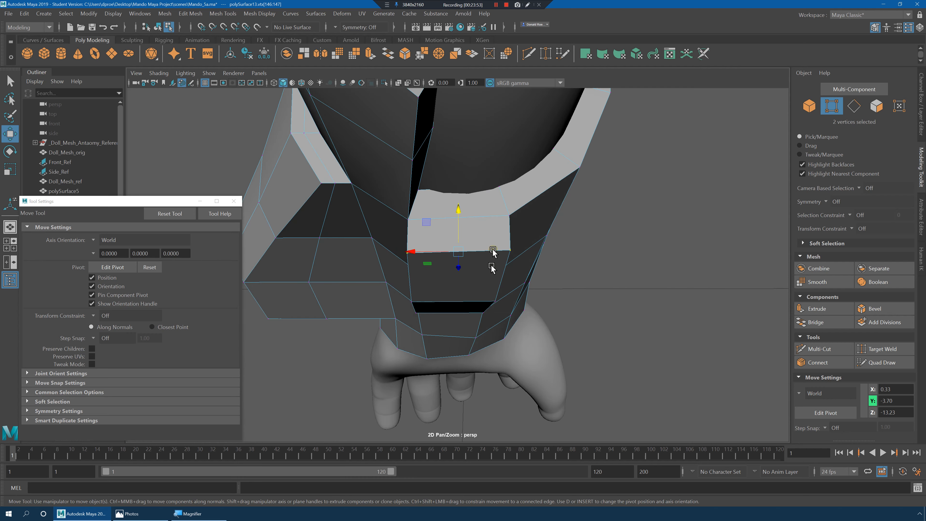
- Insert an edge loop lengthwise through the middle of the underside block with the Insert Edge Loop tool
{"action": "key", "text": "F8"}
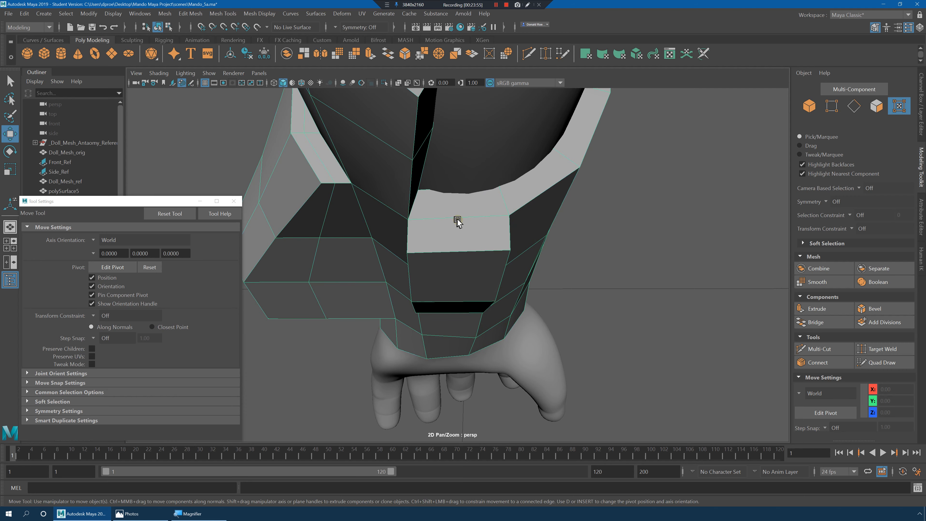
{"action": "right_click", "coordinate": [462, 218], "text": "shift"}
{"action": "left_click", "coordinate": [422, 233]}
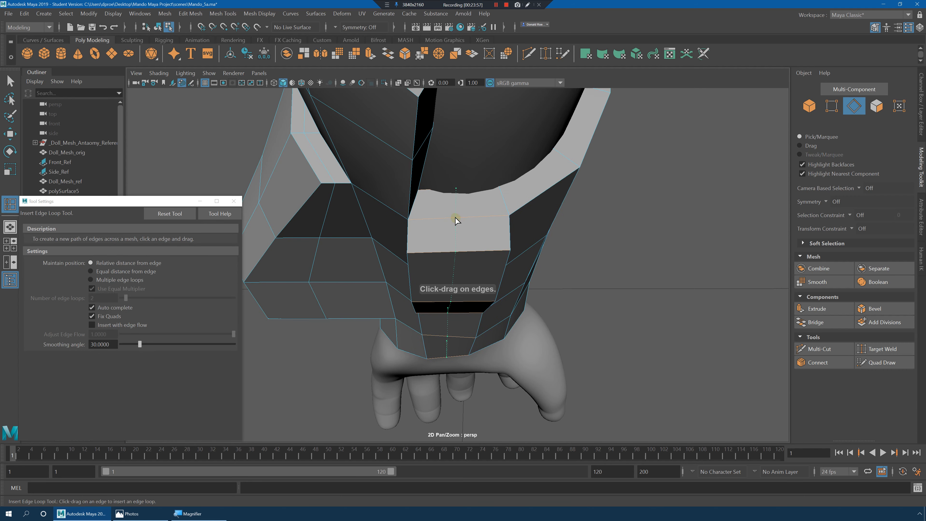
{"action": "left_click", "coordinate": [456, 217]}
{"action": "key", "text": "w"}
- Select the new centre edges along the block's bottom and pull them down along Y into a pointed ridge
{"action": "left_click_drag", "start_coordinate": [480, 329], "coordinate": [464, 188], "text": "alt"}
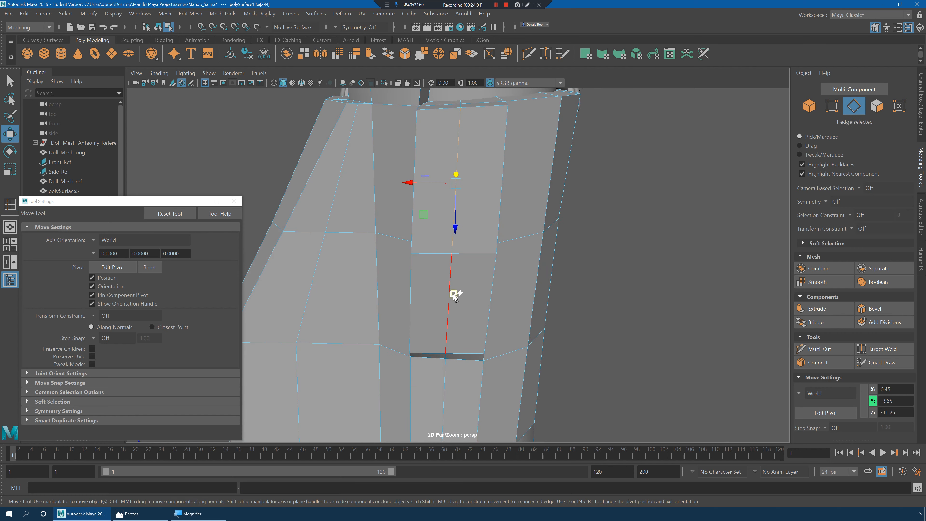
{"action": "left_click_drag", "start_coordinate": [494, 290], "coordinate": [517, 300], "text": "alt"}
{"action": "left_click_drag", "start_coordinate": [481, 244], "coordinate": [472, 279]}
- Select the two elbow-end faces of the ridged block, extrude them and scale the extrusion inward
{"action": "right_click_drag", "start_coordinate": [471, 279], "coordinate": [450, 275]}
{"action": "left_click", "coordinate": [451, 275]}
{"action": "left_click", "coordinate": [458, 287], "text": "shift"}
{"action": "left_click_drag", "start_coordinate": [458, 286], "coordinate": [534, 283], "text": "alt"}
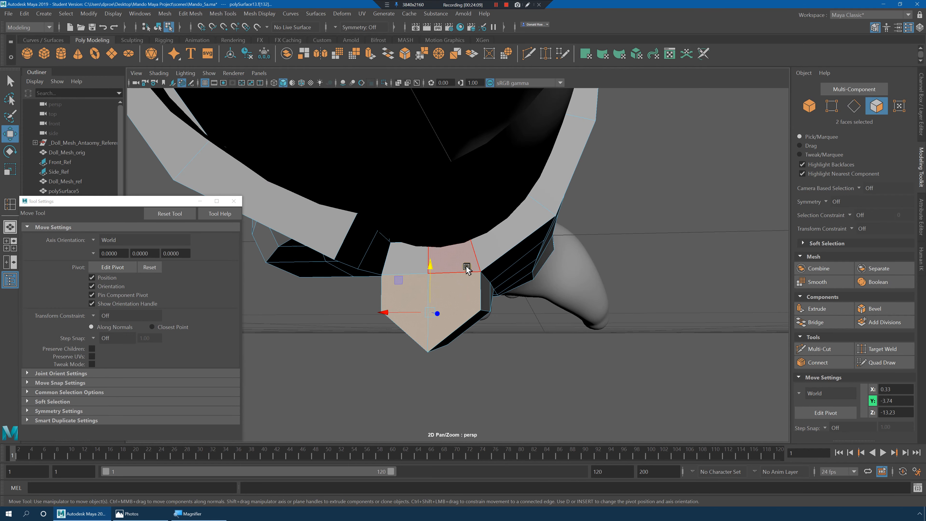
{"action": "right_click_drag", "start_coordinate": [459, 278], "coordinate": [426, 292], "text": "shift"}
{"action": "key", "text": "r"}
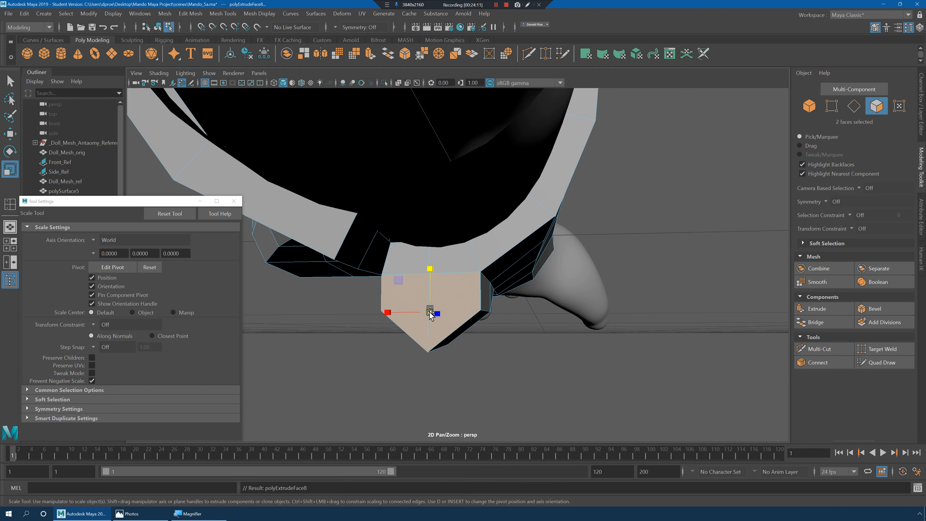
{"action": "left_click_drag", "start_coordinate": [430, 312], "coordinate": [420, 317]}
- Select the inset's two upper corner vertices, lower them along Y and scale them closer together in X
{"action": "right_click_drag", "start_coordinate": [406, 316], "coordinate": [492, 314], "text": "alt"}
{"action": "left_click_drag", "start_coordinate": [491, 314], "coordinate": [527, 283], "text": "alt"}
{"action": "right_click_drag", "start_coordinate": [527, 284], "coordinate": [487, 236]}
{"action": "key", "text": "w"}
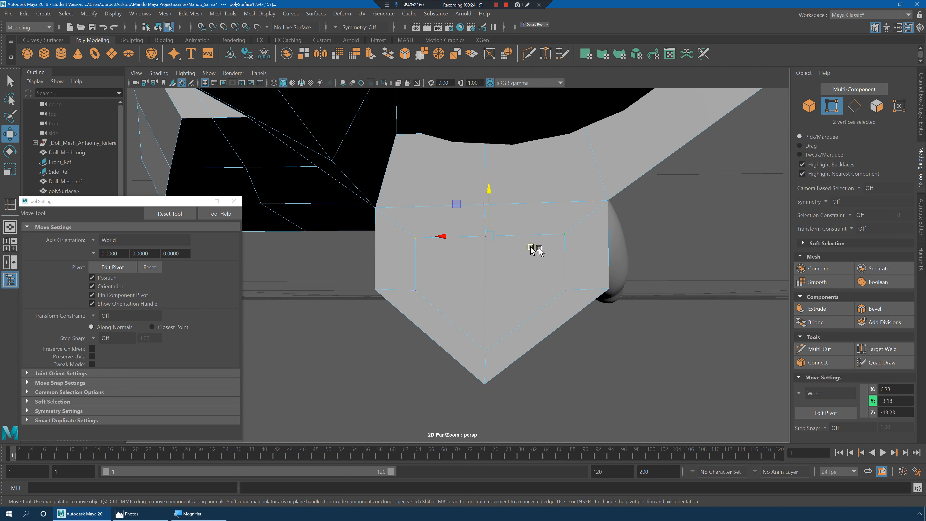
{"action": "key", "text": "r"}
{"action": "key", "text": "w"}
{"action": "left_click_drag", "start_coordinate": [488, 192], "coordinate": [488, 213]}
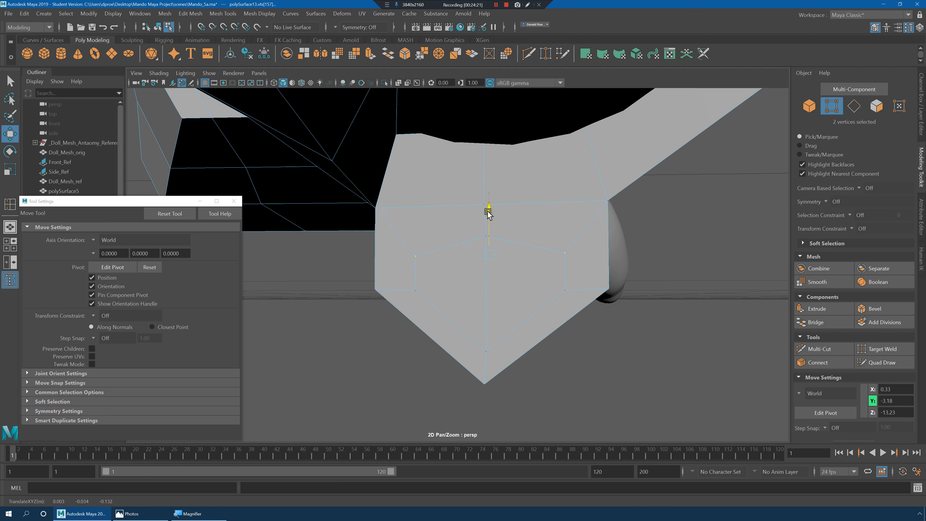
{"action": "key", "text": "r"}
{"action": "left_click_drag", "start_coordinate": [446, 258], "coordinate": [459, 260]}
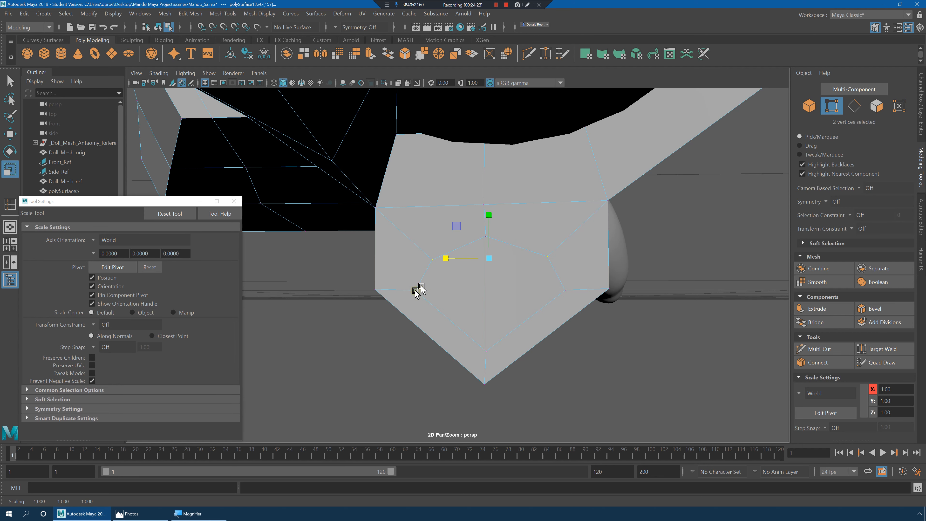
- Lower the inset's two side vertices and narrow them in X, and raise its bottom vertex to form a hexagon
{"action": "key", "text": "w"}
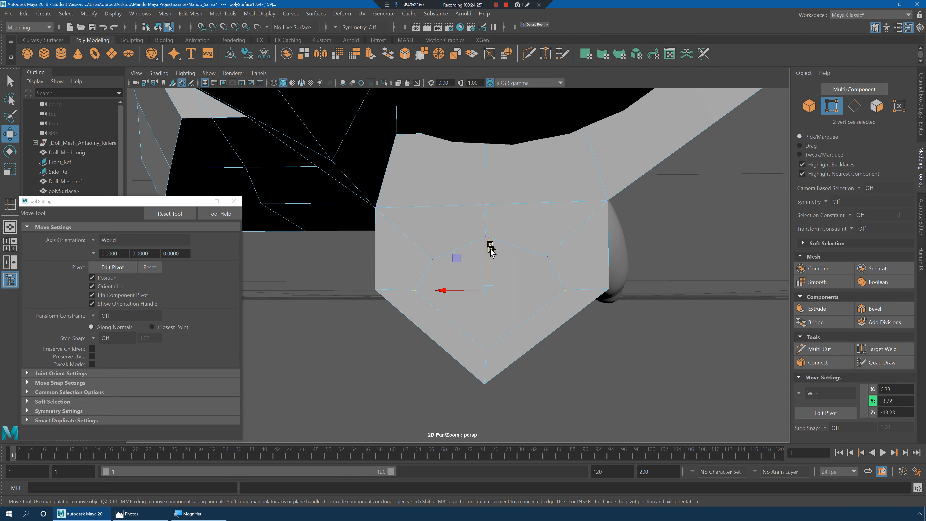
{"action": "left_click_drag", "start_coordinate": [490, 248], "coordinate": [491, 268]}
{"action": "key", "text": "r"}
{"action": "left_click_drag", "start_coordinate": [446, 301], "coordinate": [463, 306]}
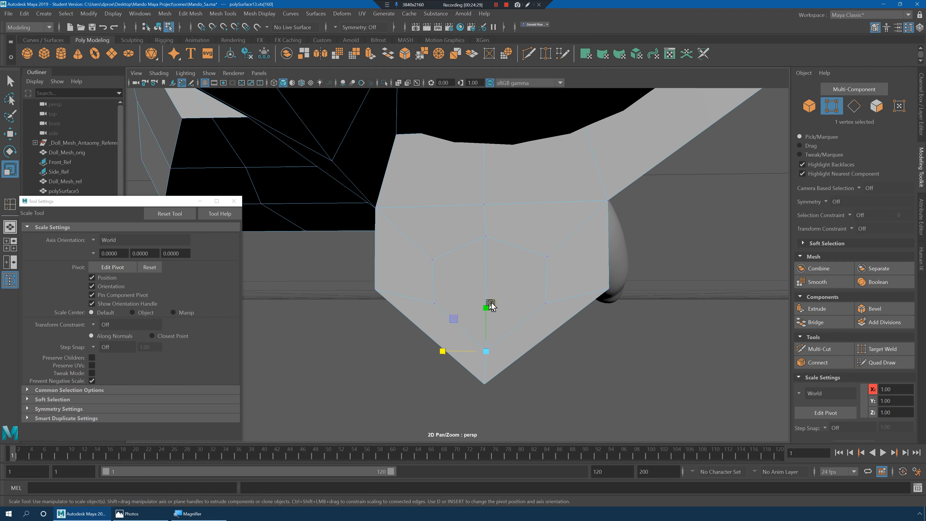
{"action": "key", "text": "w"}
{"action": "left_click_drag", "start_coordinate": [488, 307], "coordinate": [489, 295]}
- Select the two hexagonal inset faces at the block's elbow end and extrude them
{"action": "left_click_drag", "start_coordinate": [545, 277], "coordinate": [523, 259], "text": "alt"}
{"action": "right_click_drag", "start_coordinate": [522, 258], "coordinate": [539, 242]}
{"action": "left_click", "coordinate": [477, 262], "text": "shift"}
{"action": "left_click", "coordinate": [477, 262], "text": "shift"}
{"action": "scroll", "coordinate": [552, 254], "scroll_direction": "down", "scroll_amount": 5}
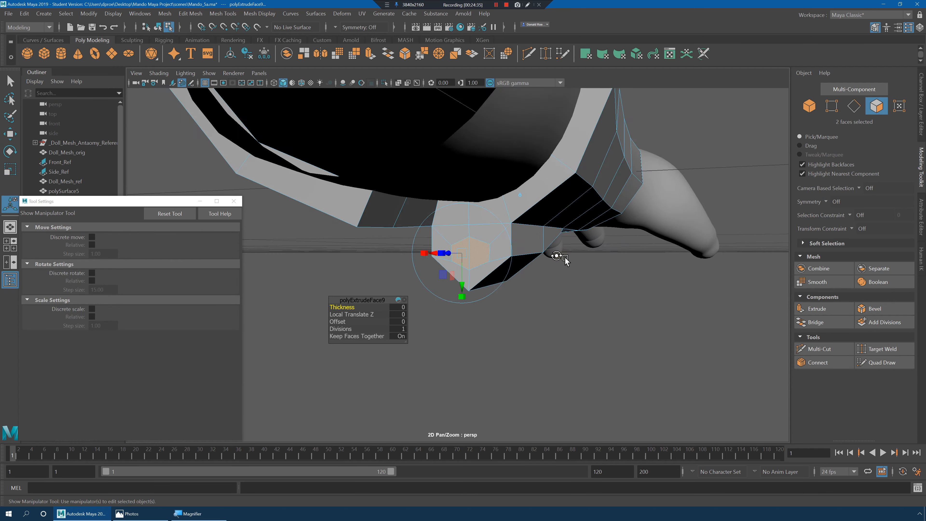
- Move the two extruded faces on the end of the gauntlet's small underside box and scale them to about 0.89
{"action": "left_click_drag", "start_coordinate": [557, 256], "coordinate": [445, 247], "text": "alt"}
{"action": "key", "text": "w"}
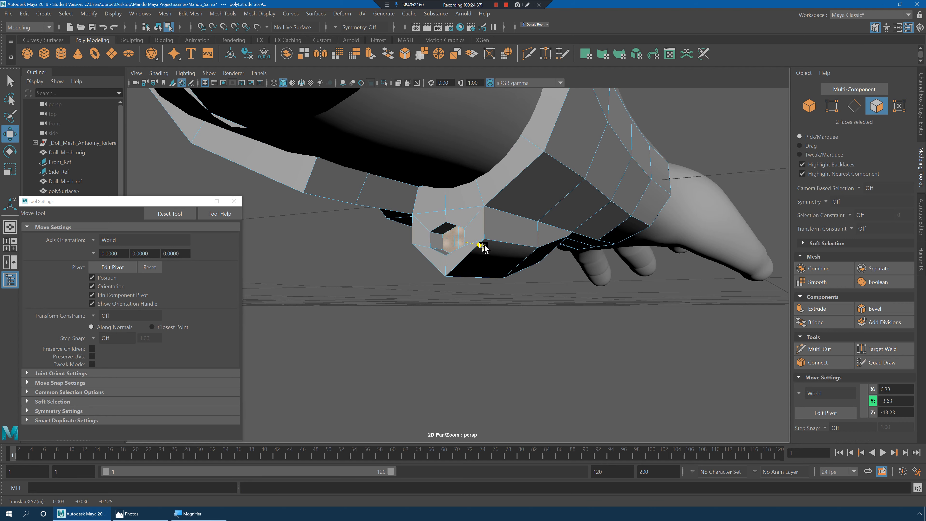
{"action": "key", "text": "r"}
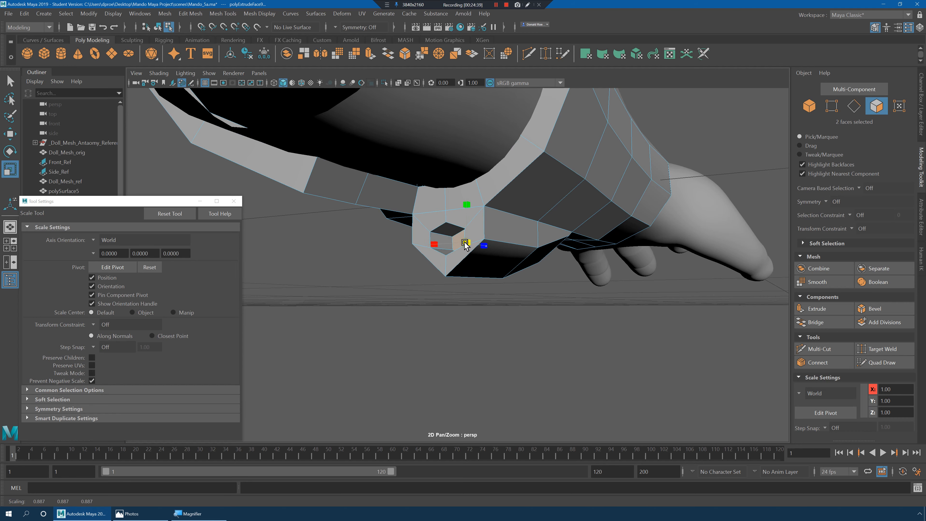
- Examine the gauntlet from several angles in object mode, comparing the smoothed preview with the unsmoothed mesh
{"action": "left_click_drag", "start_coordinate": [573, 252], "coordinate": [554, 254], "text": "alt"}
{"action": "right_click_drag", "start_coordinate": [554, 254], "coordinate": [472, 251], "text": "alt"}
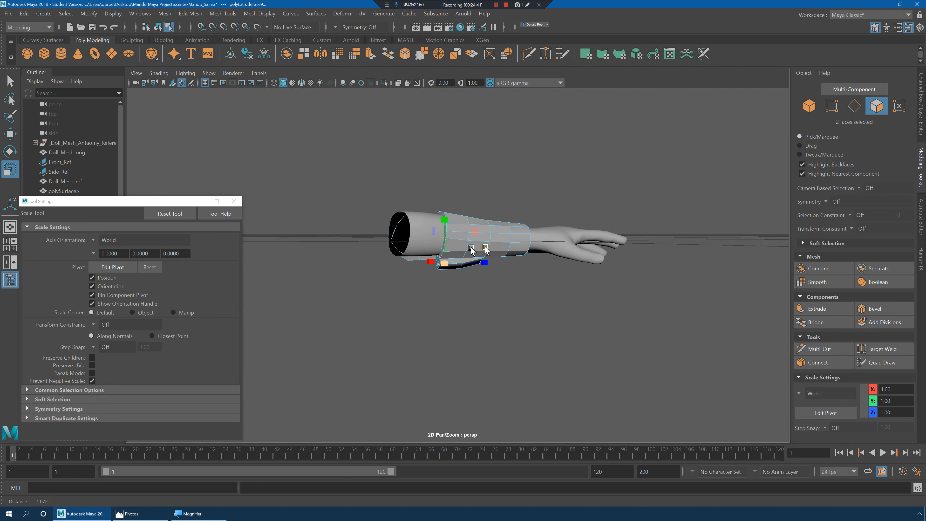
{"action": "left_click_drag", "start_coordinate": [539, 265], "coordinate": [610, 285], "text": "alt"}
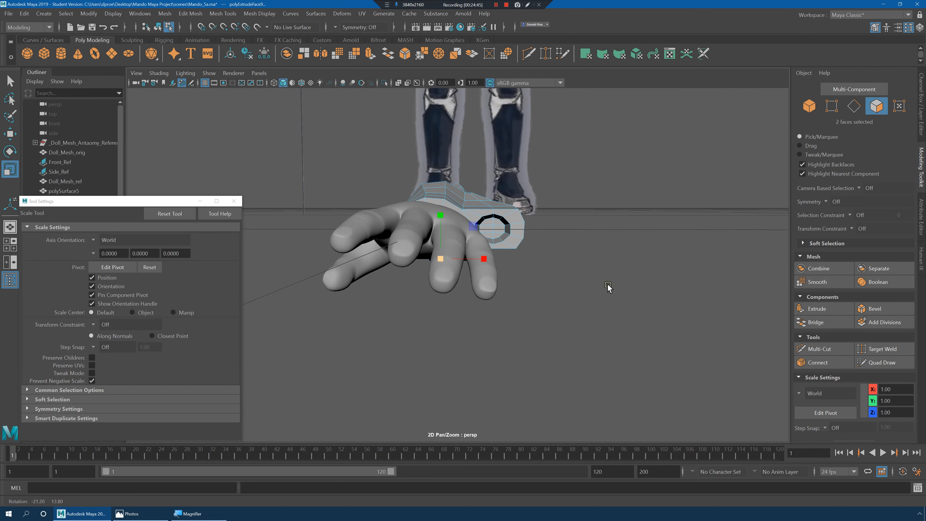
{"action": "mouse_move", "coordinate": [558, 263]}
{"action": "left_mouse_down", "text": "alt"}
{"action": "mouse_move", "coordinate": [558, 284]}
{"action": "mouse_move", "coordinate": [543, 268]}
{"action": "left_mouse_up", "text": "alt"}
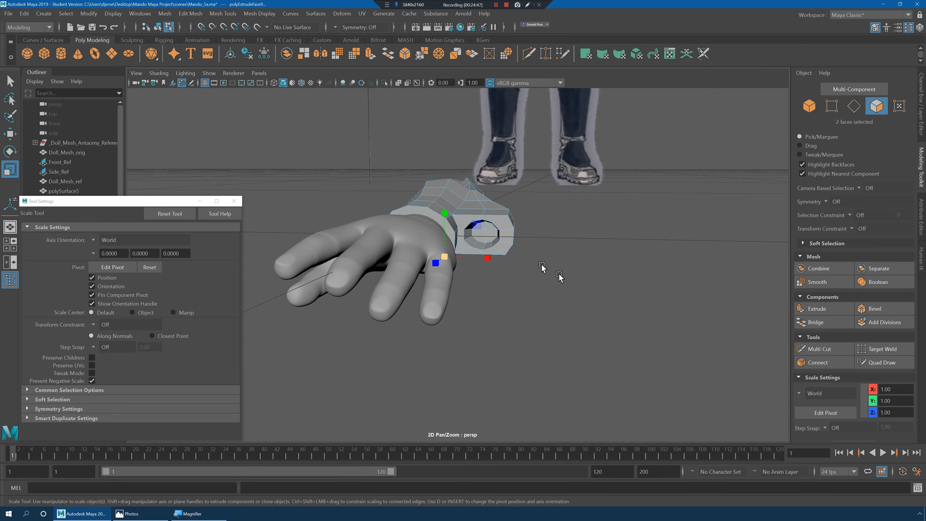
{"action": "scroll", "coordinate": [543, 269], "scroll_direction": "up", "scroll_amount": 3}
{"action": "right_click_drag", "start_coordinate": [501, 204], "coordinate": [550, 198]}
{"action": "left_click", "coordinate": [585, 233]}
{"action": "left_click_drag", "start_coordinate": [585, 233], "coordinate": [558, 277], "text": "alt"}
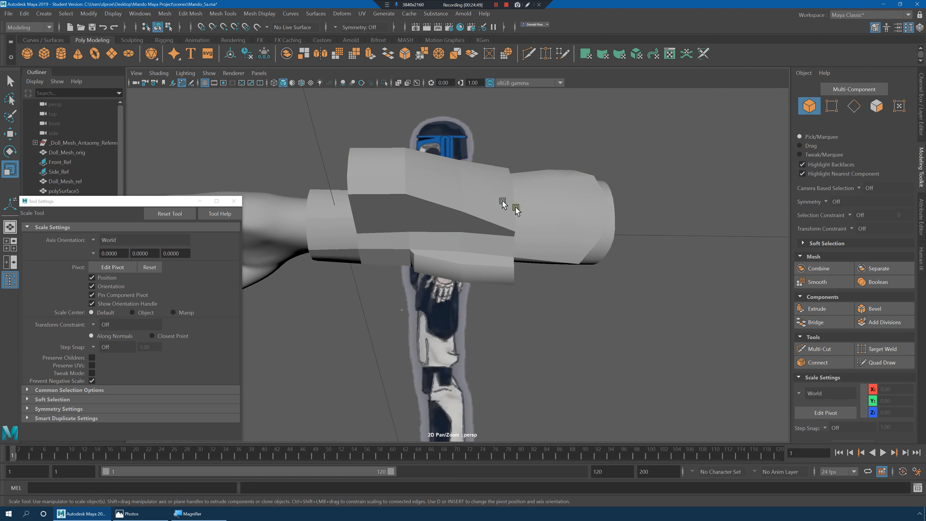
{"action": "left_click", "coordinate": [506, 206]}
{"action": "key", "text": "3"}
{"action": "left_click_drag", "start_coordinate": [511, 209], "coordinate": [510, 252], "text": "alt"}
{"action": "key", "text": "1"}
{"action": "key", "text": "3"}
{"action": "left_click", "coordinate": [603, 309]}
{"action": "left_click_drag", "start_coordinate": [607, 312], "coordinate": [496, 320], "text": "alt"}
{"action": "right_click_drag", "start_coordinate": [496, 320], "coordinate": [601, 314], "text": "alt"}
{"action": "left_click", "coordinate": [522, 265]}
{"action": "key", "text": "1"}
- Select the four vertices along the raised side panel's elbow end and move them lengthwise to Z -12.46
{"action": "left_click_drag", "start_coordinate": [568, 270], "coordinate": [514, 269], "text": "alt"}
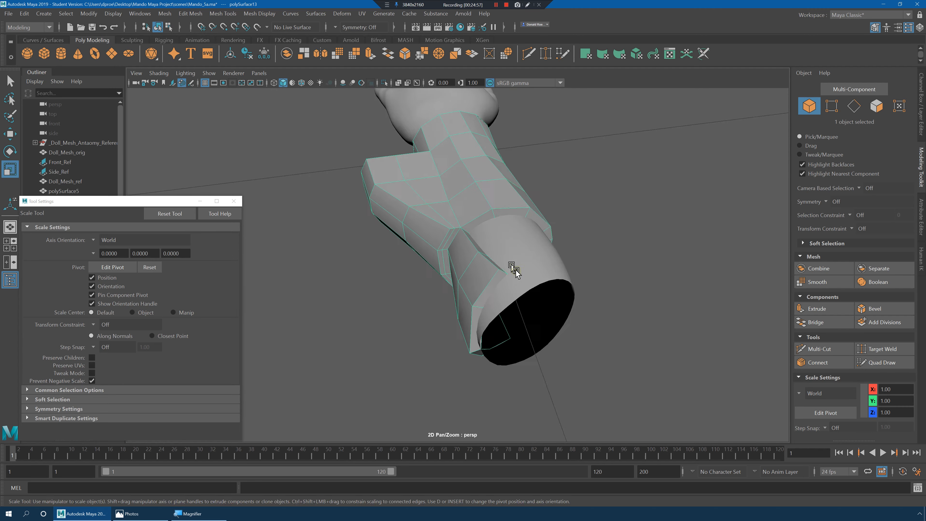
{"action": "right_click_drag", "start_coordinate": [514, 269], "coordinate": [583, 277], "text": "alt"}
{"action": "right_click_drag", "start_coordinate": [434, 165], "coordinate": [401, 167]}
{"action": "left_click", "coordinate": [433, 148]}
{"action": "left_click_drag", "start_coordinate": [474, 218], "coordinate": [545, 261], "text": "alt"}
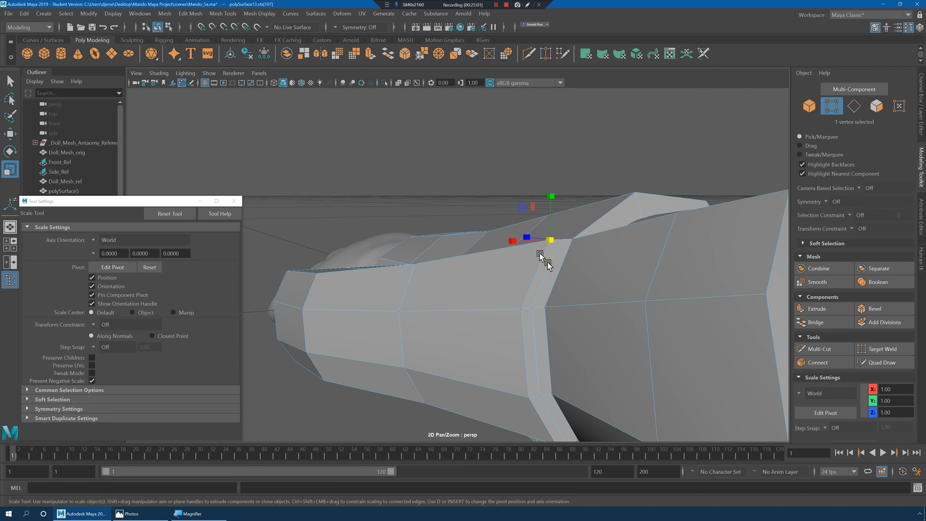
{"action": "left_click", "coordinate": [531, 320], "text": "shift"}
{"action": "left_click_drag", "start_coordinate": [531, 320], "coordinate": [571, 254], "text": "alt"}
{"action": "left_click", "coordinate": [522, 287], "text": "shift"}
{"action": "left_click", "coordinate": [539, 239], "text": "shift"}
{"action": "left_click_drag", "start_coordinate": [547, 191], "coordinate": [589, 262]}
{"action": "key", "text": "w"}
- Scale the panel's four elbow-end vertices vertically and move them to X 4.46, finishing in object mode with the gauntlet selected
{"action": "key", "text": "r"}
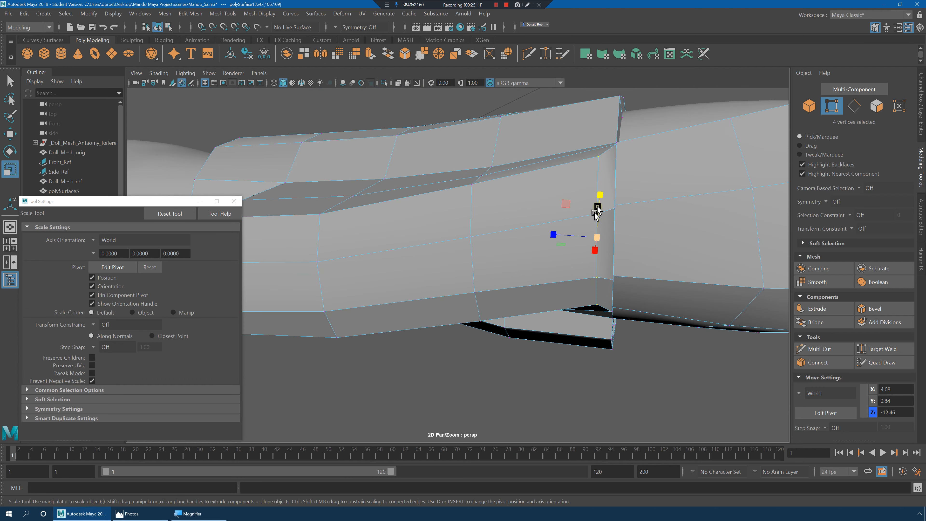
{"action": "left_click_drag", "start_coordinate": [598, 204], "coordinate": [588, 227]}
{"action": "key", "text": "w"}
{"action": "key", "text": "1"}
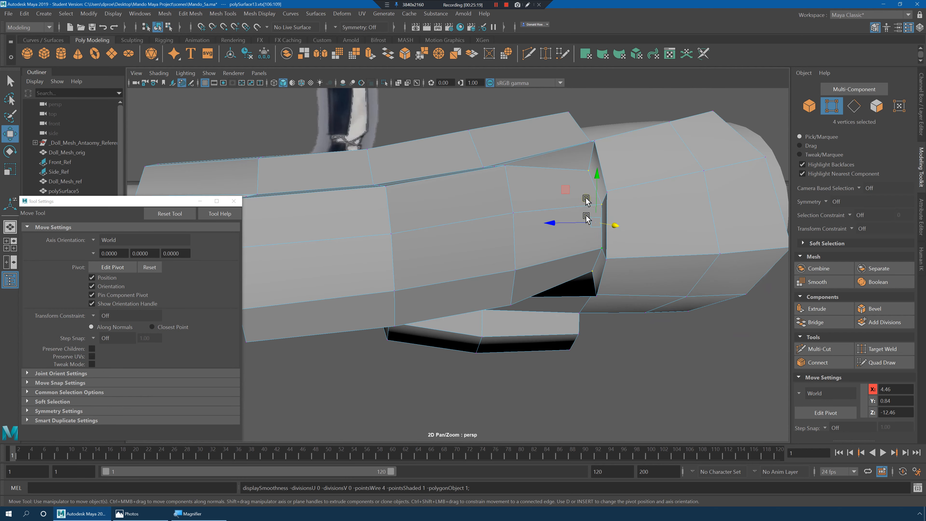
{"action": "key", "text": "r"}
{"action": "left_click_drag", "start_coordinate": [608, 198], "coordinate": [573, 228], "text": "alt"}
{"action": "key", "text": "F8"}
{"action": "left_click", "coordinate": [498, 262]}
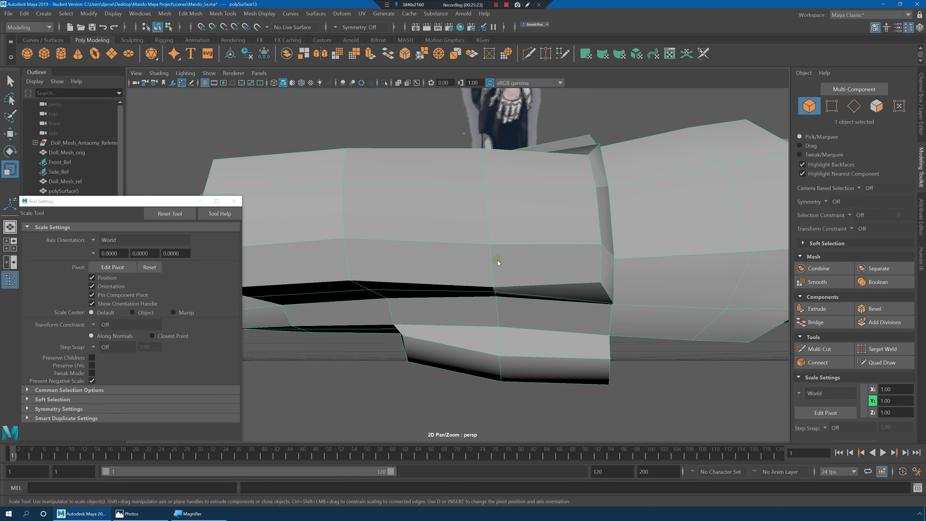
- Scale the upper and lower vertices on the raised panel's cross edge nearest the elbow end vertically
{"action": "right_click_drag", "start_coordinate": [497, 262], "coordinate": [449, 255]}
{"action": "left_click", "coordinate": [496, 288]}
{"action": "left_click_drag", "start_coordinate": [522, 259], "coordinate": [502, 218], "text": "alt"}
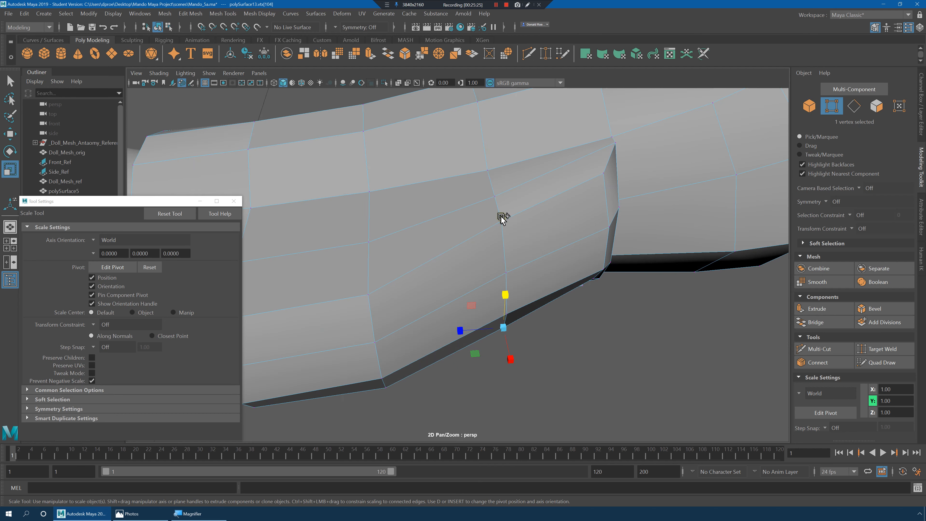
{"action": "left_click_drag", "start_coordinate": [527, 246], "coordinate": [420, 212], "text": "alt"}
{"action": "left_click_drag", "start_coordinate": [510, 197], "coordinate": [513, 204]}
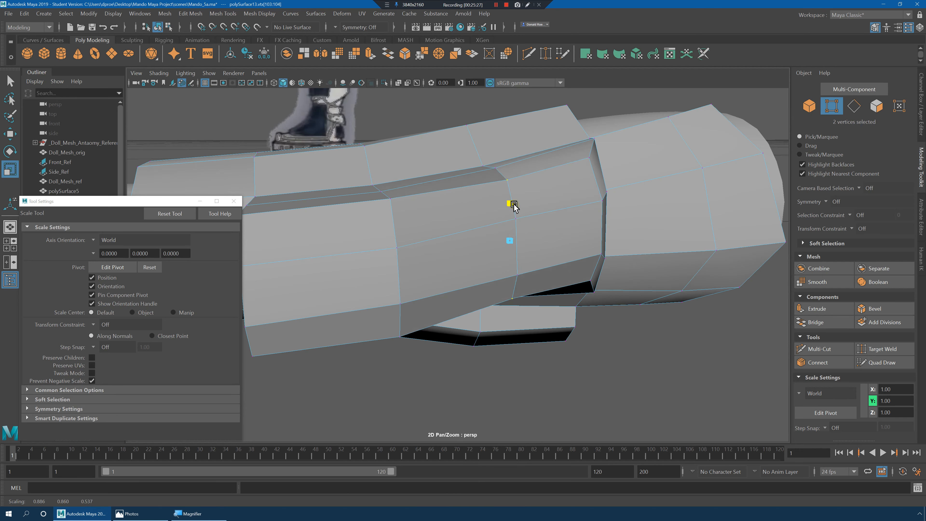
{"action": "key", "text": "F8"}
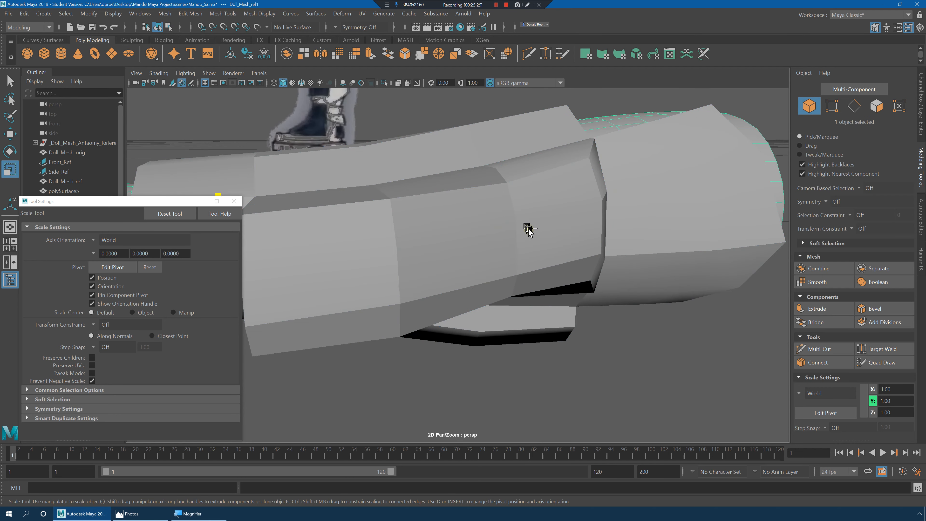
{"action": "key", "text": "ctrl+z"}
- Select the upper and lower vertices on the raised panel's next cross edge toward the wrist and scale them
{"action": "left_click_drag", "start_coordinate": [478, 235], "coordinate": [518, 215], "text": "alt"}
{"action": "right_click_drag", "start_coordinate": [470, 180], "coordinate": [430, 179]}
{"action": "left_click", "coordinate": [523, 167]}
{"action": "left_click_drag", "start_coordinate": [545, 261], "coordinate": [549, 221], "text": "alt"}
{"action": "left_click", "coordinate": [516, 206], "text": "shift"}
{"action": "left_click_drag", "start_coordinate": [499, 188], "coordinate": [593, 186]}
{"action": "key", "text": "F8"}
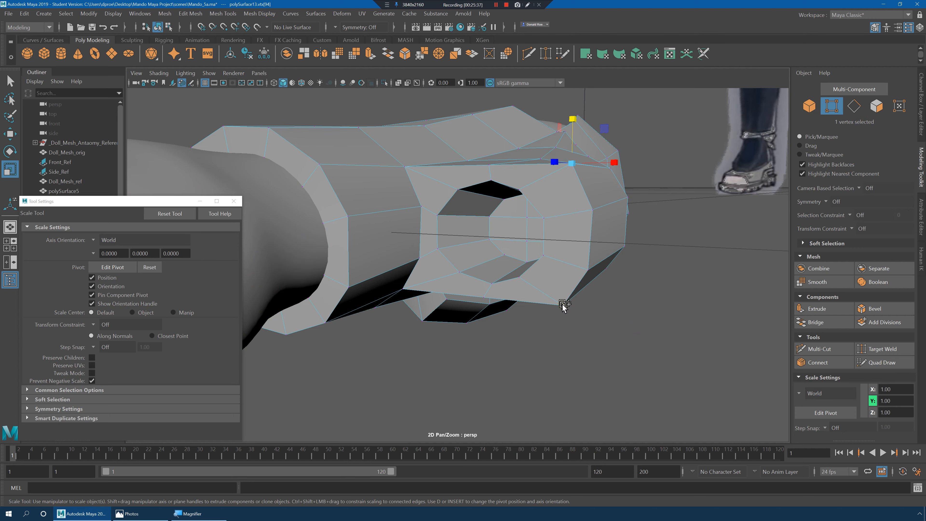
- Scale the two corner vertices at the raised panel's wrist end vertically and check the shape in smoothed preview
{"action": "left_click_drag", "start_coordinate": [570, 194], "coordinate": [560, 217]}
{"action": "key", "text": "3"}
{"action": "right_click_drag", "start_coordinate": [593, 211], "coordinate": [562, 221], "text": "alt"}
{"action": "left_click_drag", "start_coordinate": [562, 221], "coordinate": [542, 253], "text": "alt"}
{"action": "right_click_drag", "start_coordinate": [541, 253], "coordinate": [566, 254], "text": "alt"}
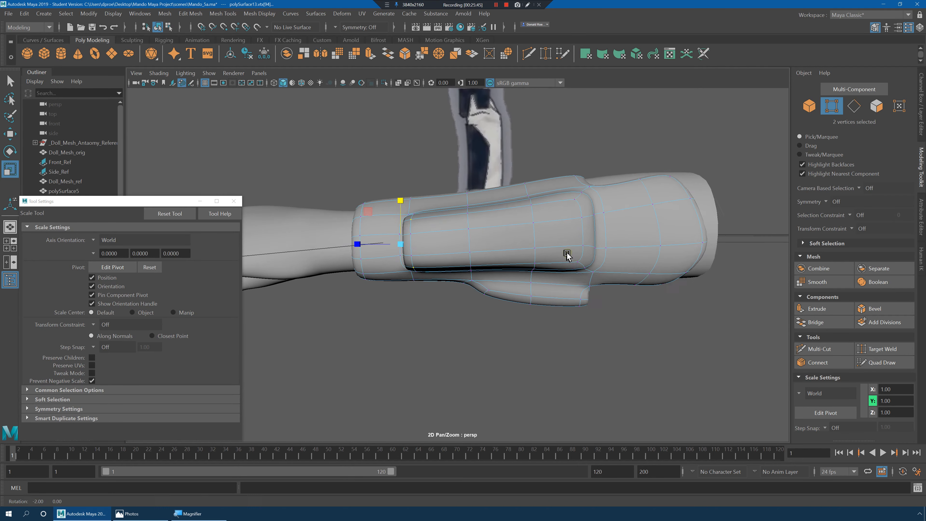
{"action": "key", "text": "1"}
- Select three vertices on the raised panel's upper edge at mid-length and move them slightly upward
{"action": "left_click_drag", "start_coordinate": [566, 254], "coordinate": [537, 246], "text": "alt"}
{"action": "right_click_drag", "start_coordinate": [474, 236], "coordinate": [449, 215]}
{"action": "left_click_drag", "start_coordinate": [489, 207], "coordinate": [547, 213], "text": "alt"}
{"action": "left_click_drag", "start_coordinate": [400, 280], "coordinate": [403, 281], "text": "ctrl"}
{"action": "left_click_drag", "start_coordinate": [512, 278], "coordinate": [426, 272], "text": "alt"}
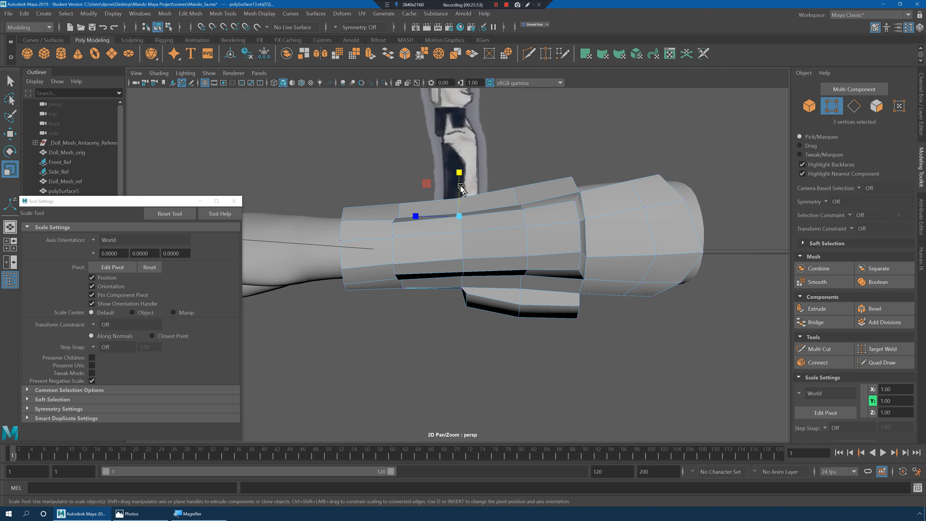
{"action": "key", "text": "w"}
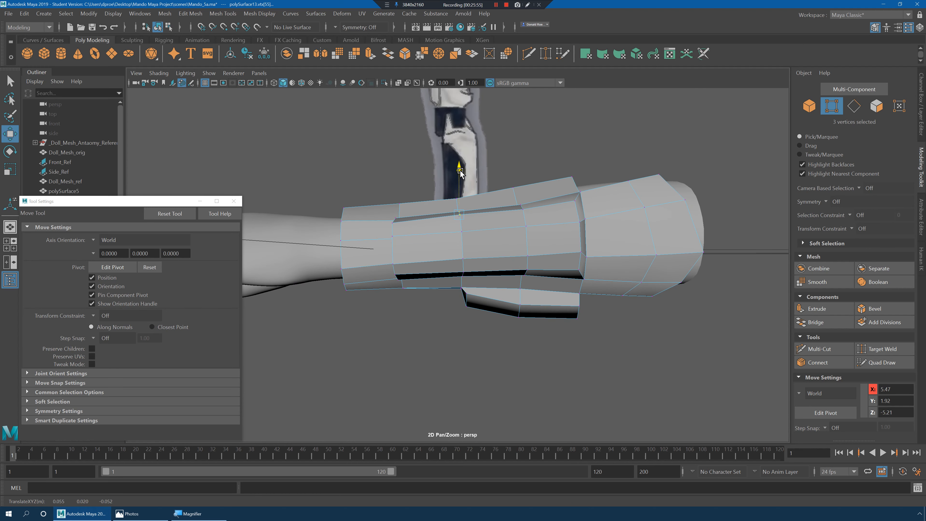
- Select the two vertices on the raised panel's lower edge at mid-length and move them vertically to Y -1.45
{"action": "left_click_drag", "start_coordinate": [460, 272], "coordinate": [489, 283]}
{"action": "key", "text": "q"}
{"action": "left_click", "coordinate": [464, 278], "text": "shift"}
{"action": "key", "text": "w"}
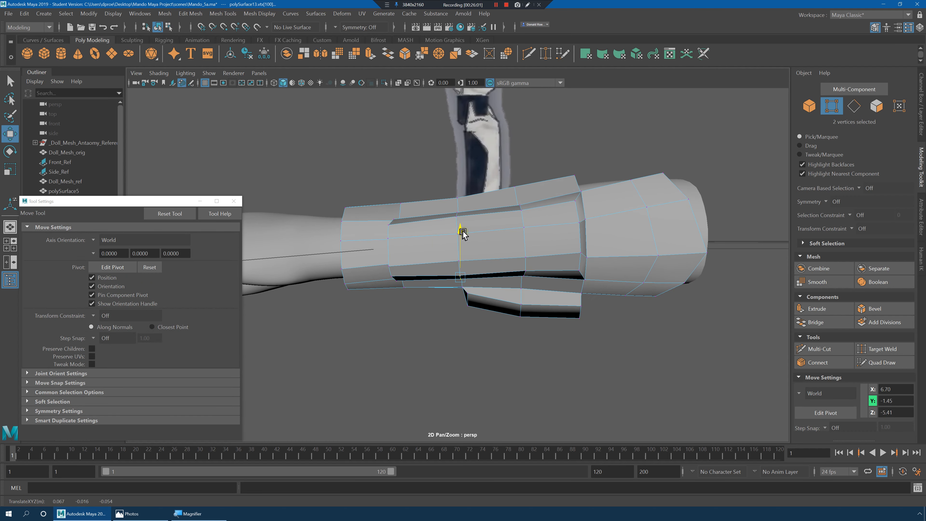
- Adjust the height of the lower-edge vertices on the raised panel's cross edge nearest the elbow end
{"action": "key", "text": "F8"}
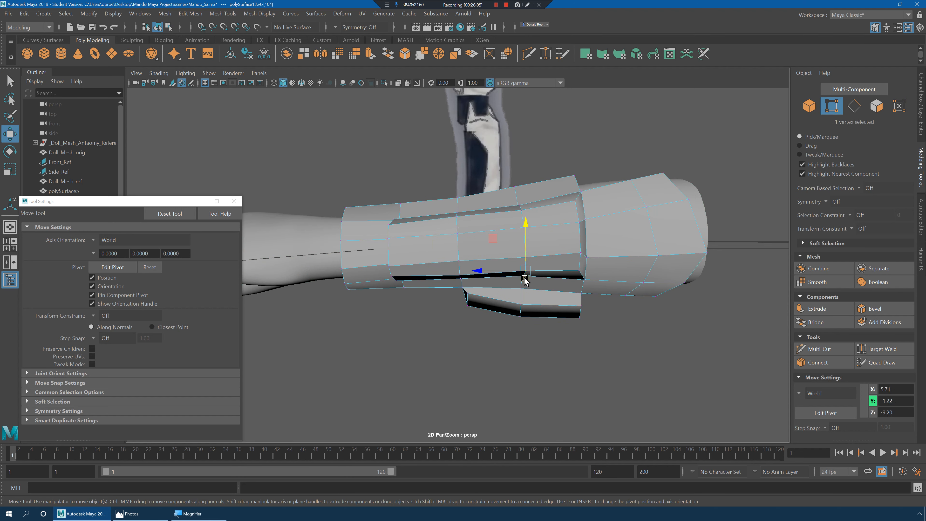
{"action": "key", "text": "q"}
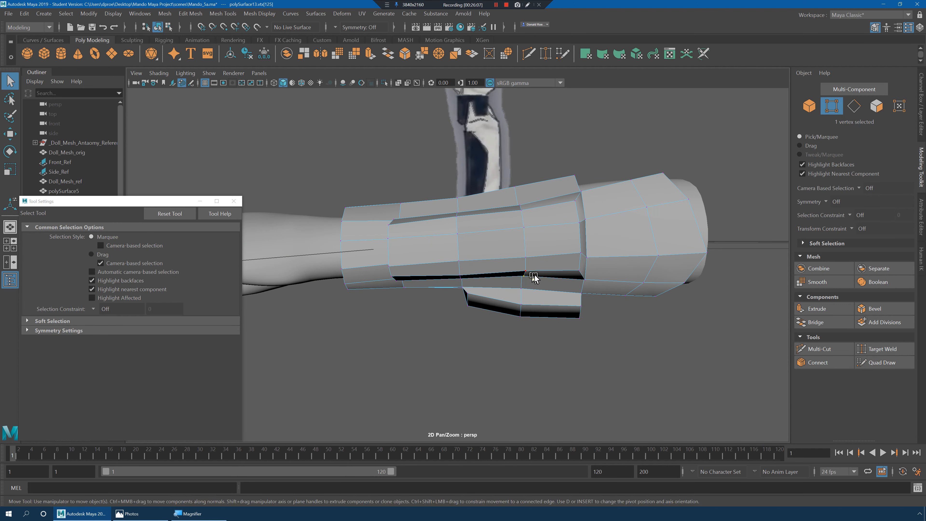
{"action": "key", "text": "w"}
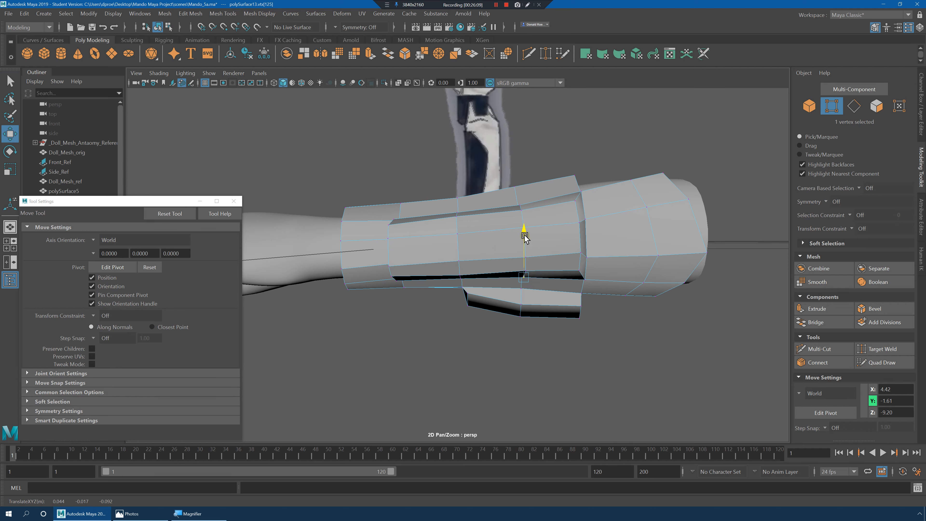
{"action": "left_click", "coordinate": [543, 280]}
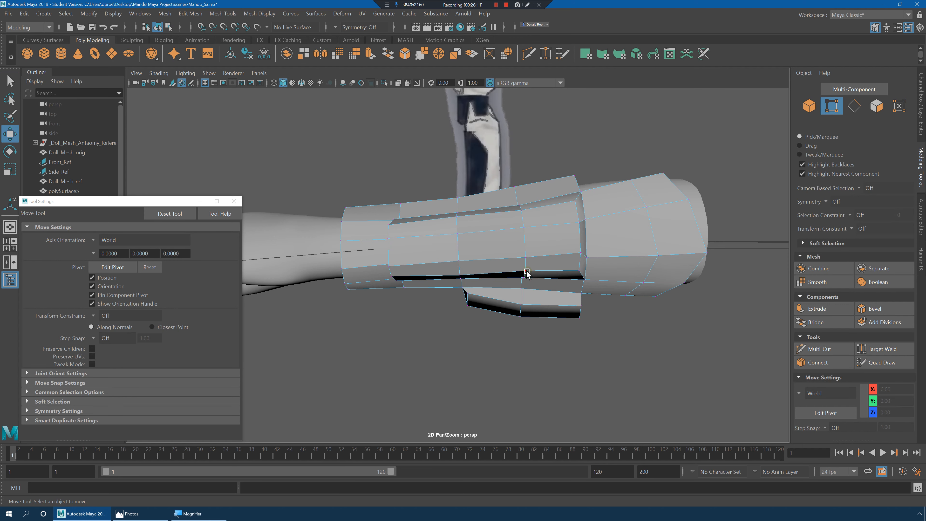
{"action": "left_click_drag", "start_coordinate": [527, 273], "coordinate": [526, 225]}
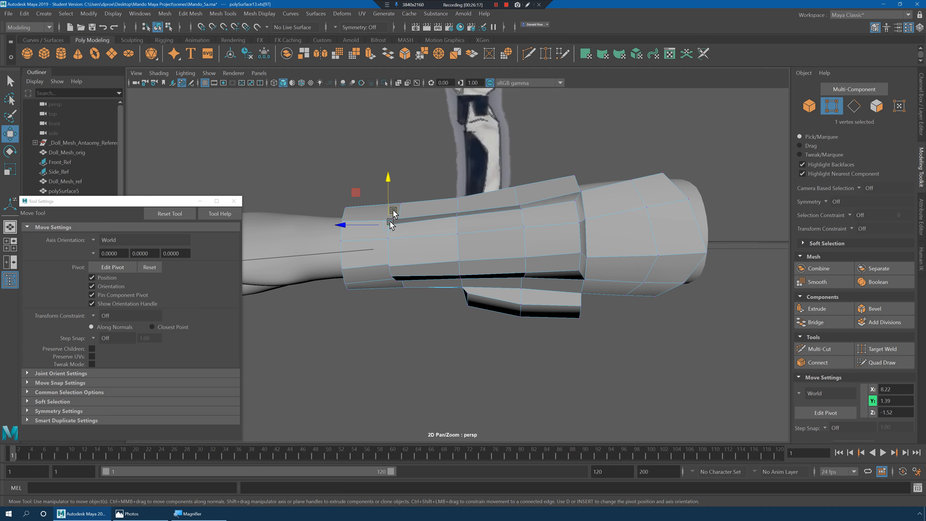
- Raise the upper vertex at the raised panel's wrist end slightly and check the gauntlet in smoothed preview
{"action": "left_click_drag", "start_coordinate": [389, 187], "coordinate": [389, 186]}
{"action": "key", "text": "3"}
{"action": "left_click_drag", "start_coordinate": [504, 229], "coordinate": [612, 275], "text": "alt"}
{"action": "scroll", "coordinate": [555, 259], "scroll_direction": "down", "scroll_amount": 5}
{"action": "key", "text": "1"}
- Select two vertices on the elbow-end rim, scale them vertically, and check the rim in smoothed preview
{"action": "scroll", "coordinate": [584, 294], "scroll_direction": "up", "scroll_amount": 5}
{"action": "left_click", "coordinate": [605, 178]}
{"action": "left_click", "coordinate": [594, 232], "text": "shift"}
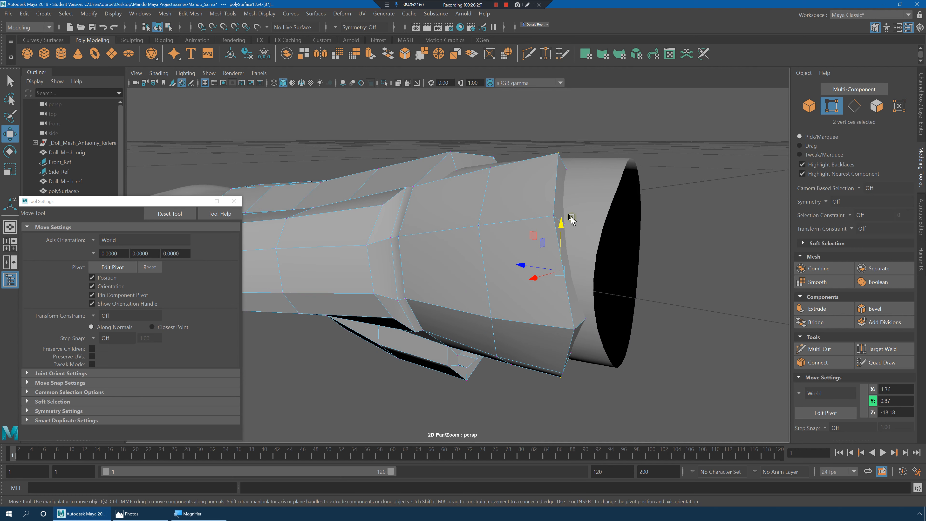
{"action": "key", "text": "r"}
{"action": "left_click_drag", "start_coordinate": [561, 229], "coordinate": [588, 241]}
{"action": "key", "text": "w"}
{"action": "key", "text": "3"}
{"action": "left_click_drag", "start_coordinate": [605, 197], "coordinate": [556, 268], "text": "alt"}
{"action": "key", "text": "1"}
- Move the 15 vertices of the flared section at the elbow end outward to X 4.40 and Z -16.87
{"action": "left_click_drag", "start_coordinate": [736, 458], "coordinate": [745, 471]}
{"action": "middle_click_drag", "start_coordinate": [665, 430], "coordinate": [677, 335], "text": "alt"}
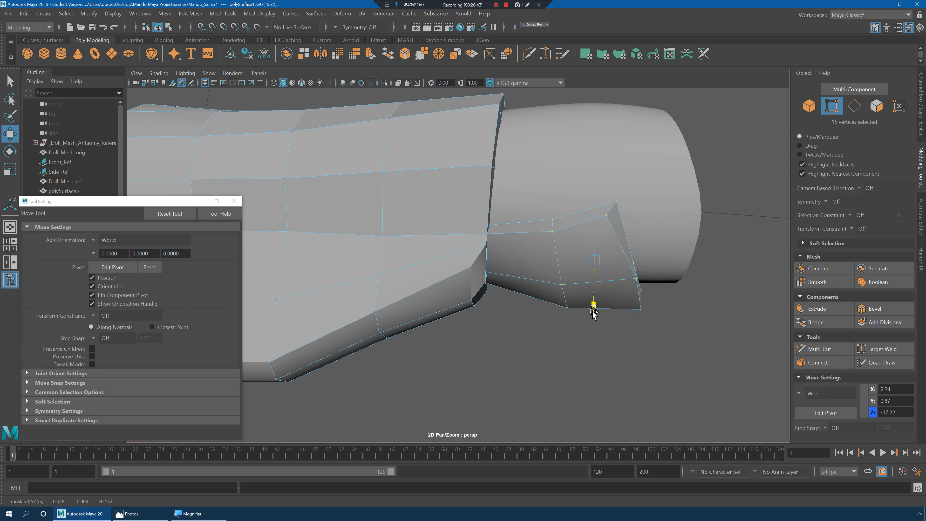
{"action": "key", "text": "e"}
{"action": "left_click_drag", "start_coordinate": [612, 321], "coordinate": [619, 323], "text": "alt"}
{"action": "key", "text": "w"}
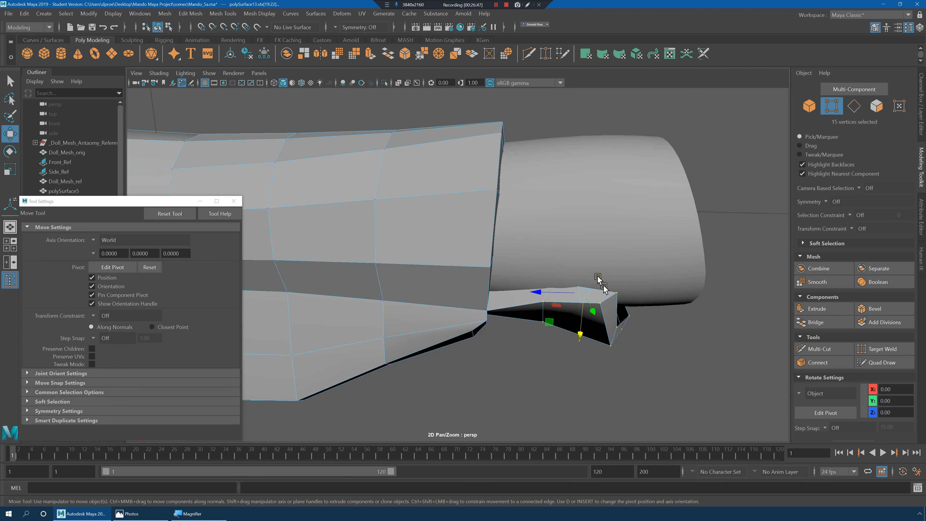
{"action": "left_click_drag", "start_coordinate": [584, 366], "coordinate": [619, 255], "text": "alt"}
{"action": "left_click_drag", "start_coordinate": [504, 243], "coordinate": [618, 255], "text": "alt"}
{"action": "right_click_drag", "start_coordinate": [619, 255], "coordinate": [581, 270], "text": "alt"}
{"action": "mouse_move", "coordinate": [581, 271]}
{"action": "left_mouse_down", "text": "alt"}
{"action": "mouse_move", "coordinate": [589, 285]}
{"action": "mouse_move", "coordinate": [582, 272]}
{"action": "left_mouse_up", "text": "alt"}
{"action": "right_click_drag", "start_coordinate": [454, 252], "coordinate": [504, 229]}
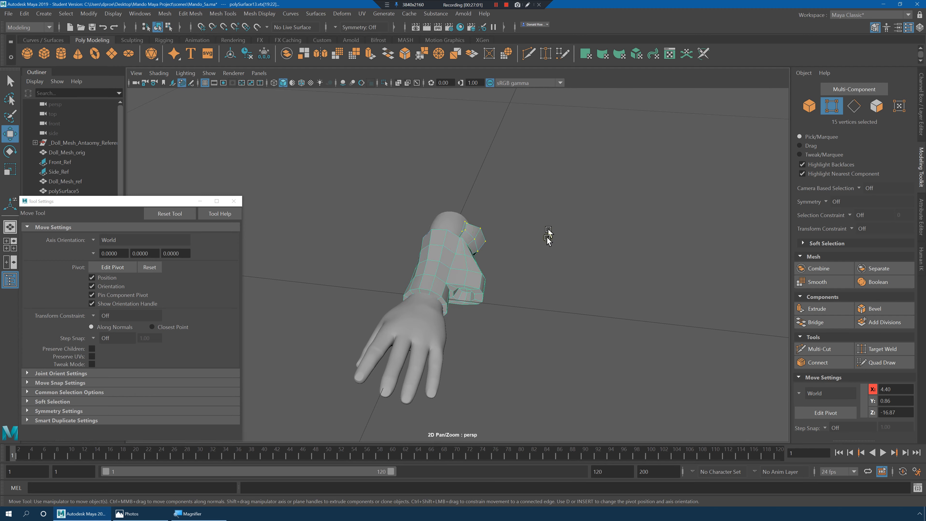
{"action": "left_click", "coordinate": [547, 238]}
- Insert two edge loops around the gauntlet toward its wrist end to mark out a narrow band
{"action": "left_click_drag", "start_coordinate": [547, 321], "coordinate": [490, 275], "text": "alt"}
{"action": "right_click_drag", "start_coordinate": [490, 275], "coordinate": [571, 296], "text": "alt"}
{"action": "left_click_drag", "start_coordinate": [571, 296], "coordinate": [546, 302], "text": "alt"}
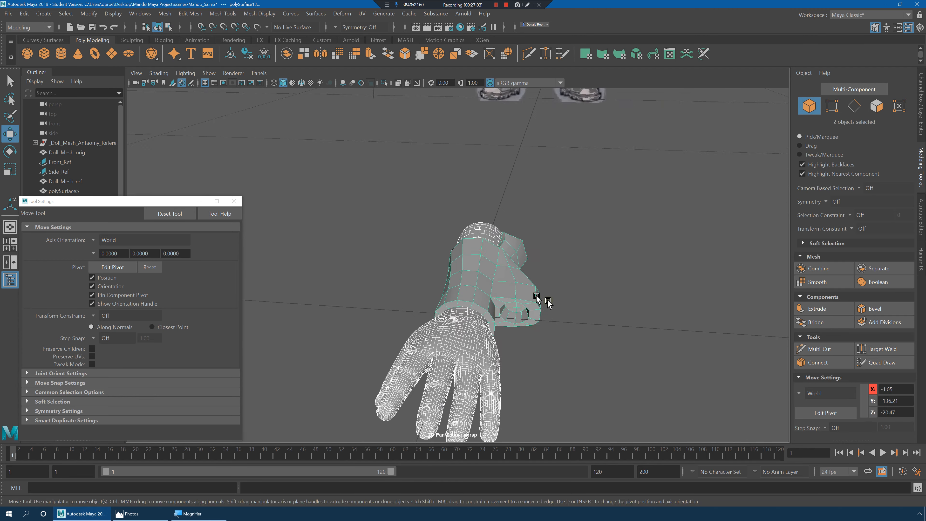
{"action": "right_click_drag", "start_coordinate": [545, 302], "coordinate": [558, 294], "text": "alt"}
{"action": "right_click_drag", "start_coordinate": [480, 253], "coordinate": [483, 280]}
{"action": "left_click_drag", "start_coordinate": [486, 280], "coordinate": [517, 327], "text": "alt"}
{"action": "middle_click_drag", "start_coordinate": [518, 327], "coordinate": [512, 306], "text": "alt"}
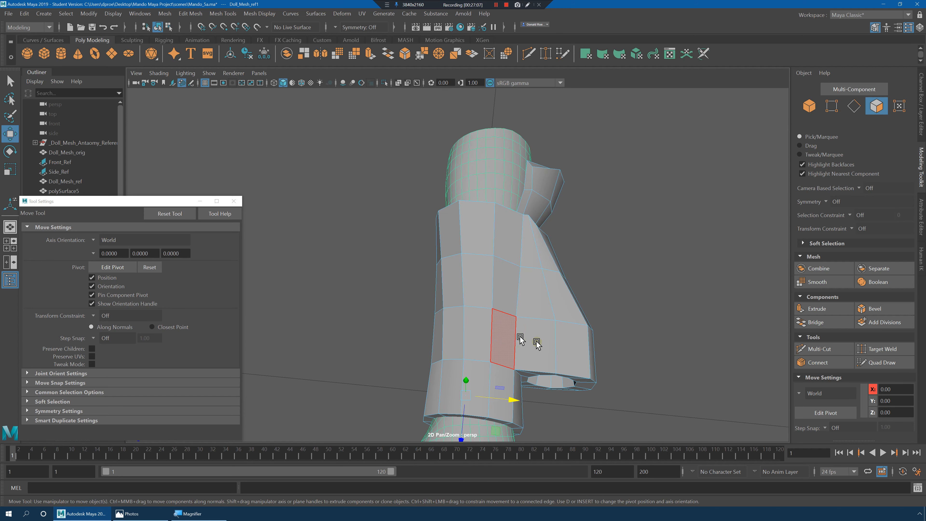
{"action": "left_click_drag", "start_coordinate": [515, 291], "coordinate": [515, 226], "text": "alt"}
{"action": "right_click_drag", "start_coordinate": [514, 226], "coordinate": [485, 258]}
{"action": "left_click", "coordinate": [497, 205]}
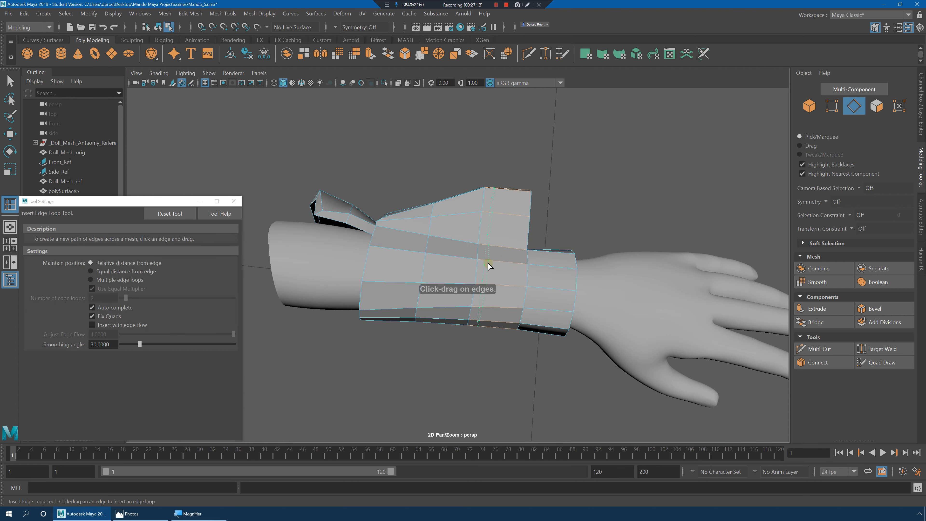
{"action": "scroll", "coordinate": [533, 278], "scroll_direction": "up", "scroll_amount": 3}
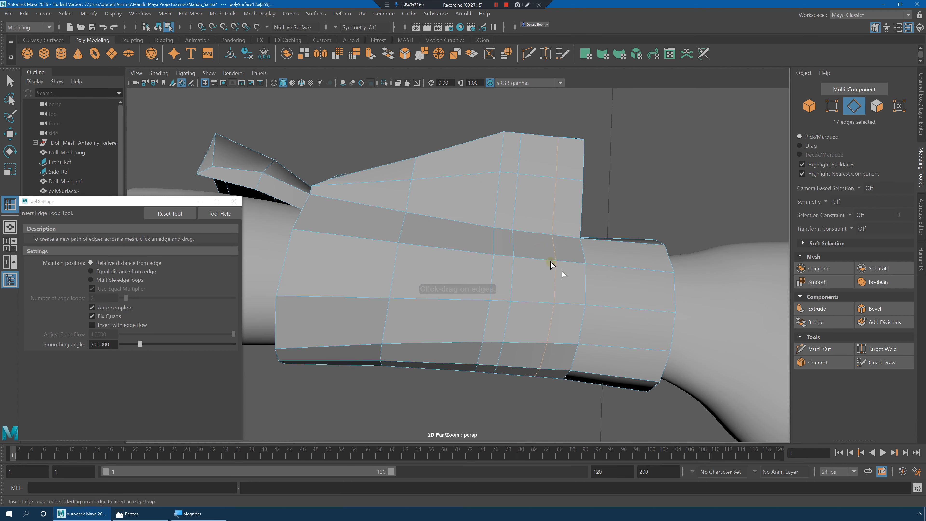
- Select the faces of the narrow band across the gauntlet near the wrist and extrude them outward with Local Translate Z 0.0058
{"action": "key", "text": "q"}
{"action": "right_click_drag", "start_coordinate": [542, 244], "coordinate": [539, 252]}
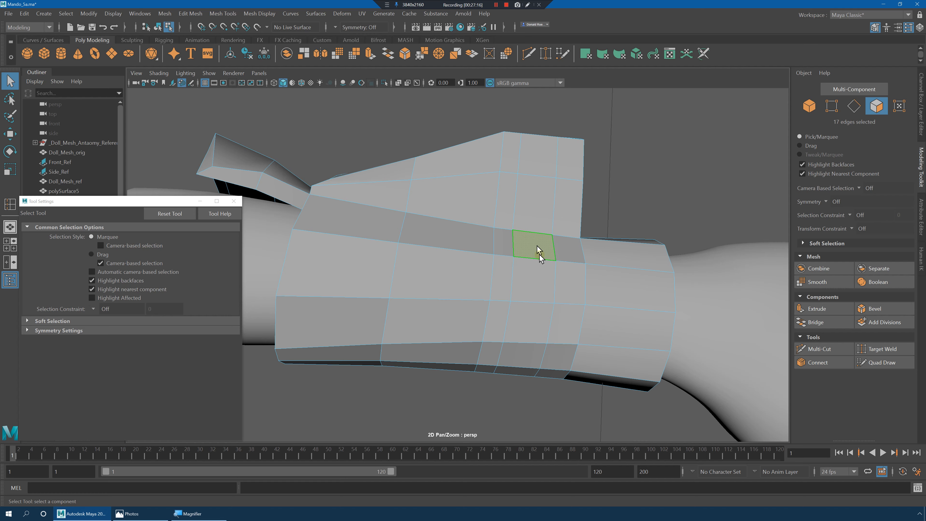
{"action": "left_click", "coordinate": [542, 303], "text": "shift"}
{"action": "left_click_drag", "start_coordinate": [542, 305], "coordinate": [538, 285], "text": "alt"}
{"action": "left_click", "coordinate": [522, 340], "text": "shift"}
{"action": "left_click_drag", "start_coordinate": [567, 341], "coordinate": [574, 319], "text": "alt"}
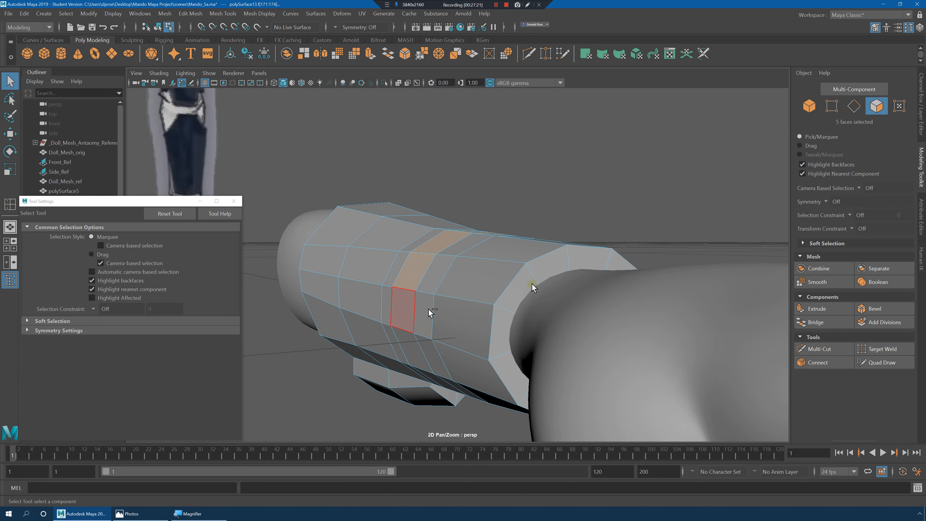
{"action": "left_click_drag", "start_coordinate": [532, 286], "coordinate": [471, 239], "text": "alt"}
{"action": "right_click_drag", "start_coordinate": [465, 230], "coordinate": [492, 268], "text": "shift"}
{"action": "left_click_drag", "start_coordinate": [492, 267], "coordinate": [504, 194], "text": "alt"}
{"action": "left_click_drag", "start_coordinate": [507, 207], "coordinate": [456, 221], "text": "alt"}
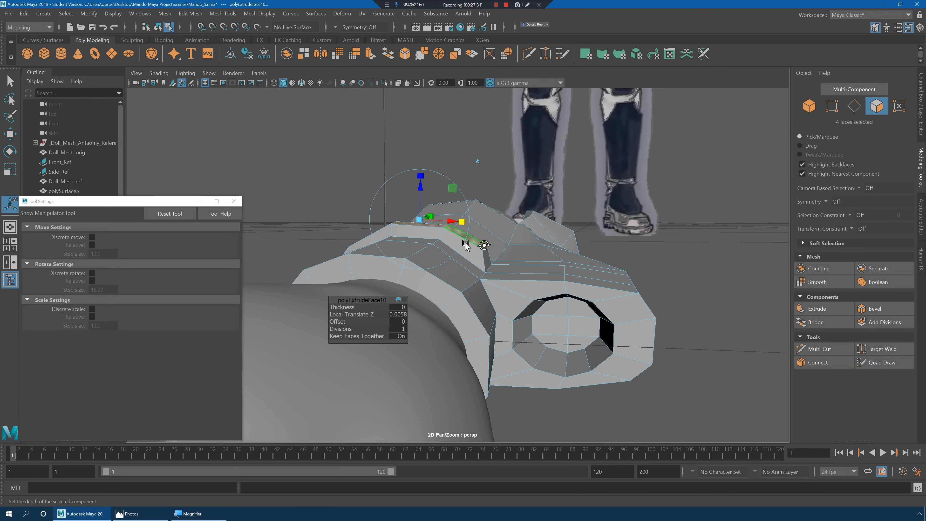
{"action": "left_click_drag", "start_coordinate": [466, 246], "coordinate": [503, 216], "text": "alt"}
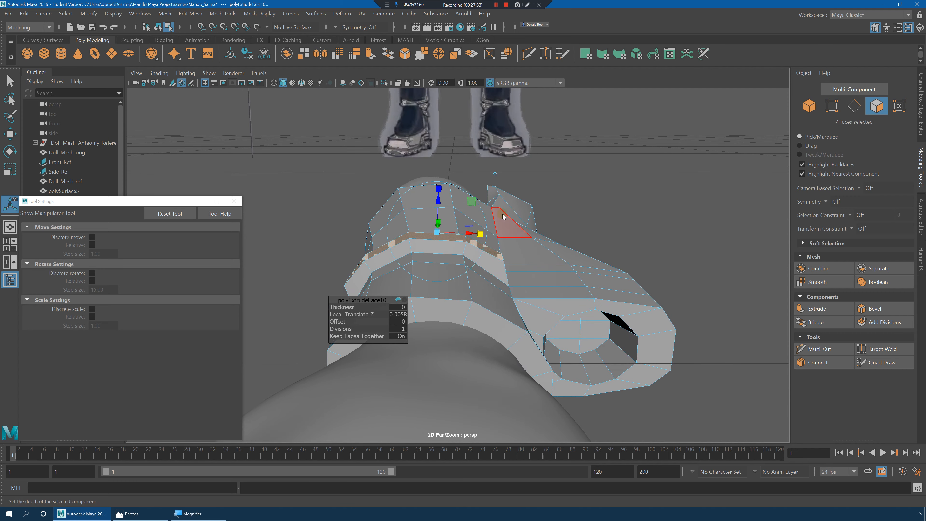
{"action": "right_click_drag", "start_coordinate": [502, 216], "coordinate": [551, 197]}
{"action": "left_click", "coordinate": [595, 184]}
- Create a polygon cylinder and scale it down uniformly to 0.031
{"action": "right_click_drag", "start_coordinate": [585, 261], "coordinate": [543, 244], "text": "alt"}
{"action": "left_click_drag", "start_coordinate": [544, 244], "coordinate": [601, 285], "text": "alt"}
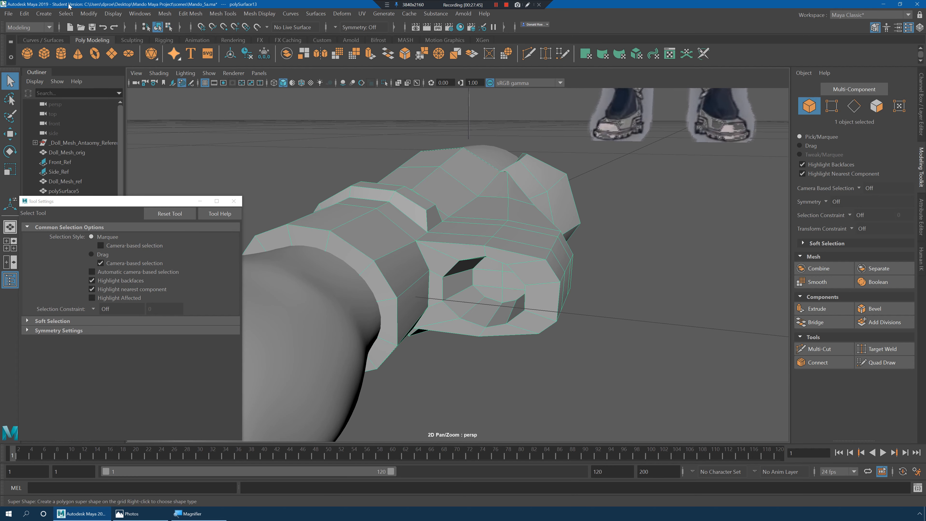
{"action": "left_click", "coordinate": [42, 14]}
{"action": "mouse_move", "coordinate": [88, 51]}
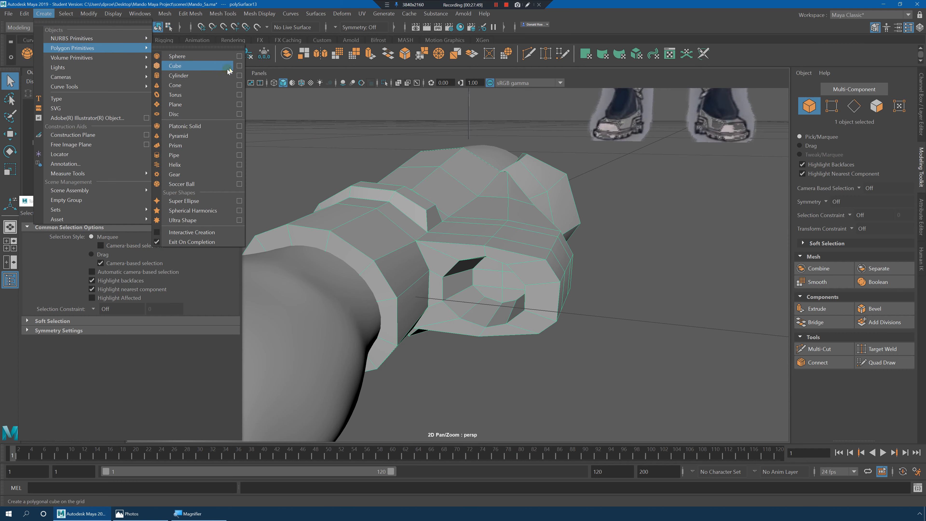
{"action": "left_click", "coordinate": [216, 75]}
{"action": "key", "text": "f"}
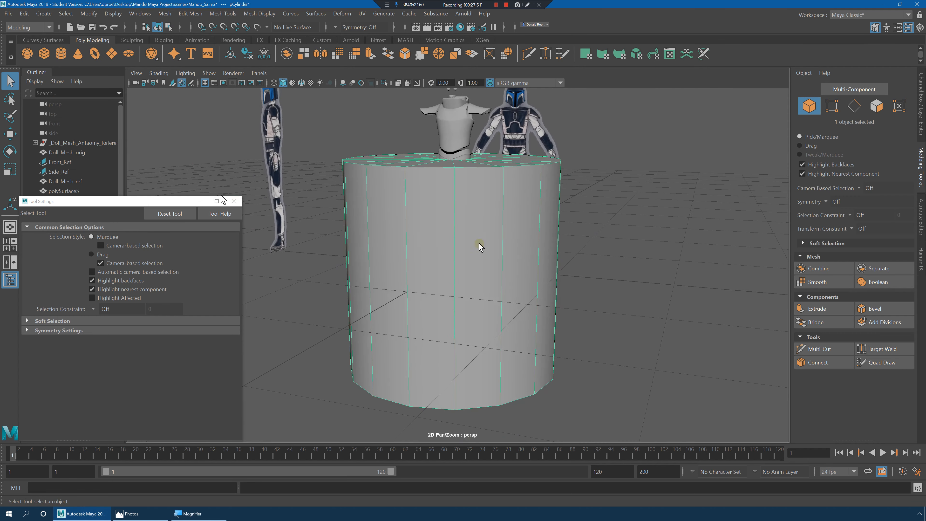
{"action": "key", "text": "r"}
{"action": "left_click_drag", "start_coordinate": [456, 258], "coordinate": [293, 250]}
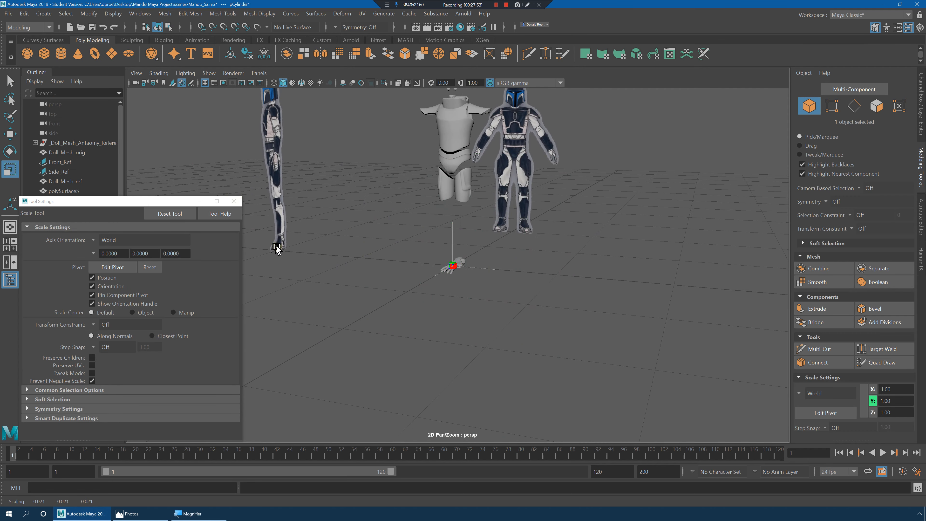
- Rotate the cylinder exactly 90 degrees about the X axis
{"action": "key", "text": "f"}
{"action": "right_click_drag", "start_coordinate": [546, 251], "coordinate": [503, 243], "text": "alt"}
{"action": "key", "text": "e"}
{"action": "left_click_drag", "start_coordinate": [447, 238], "coordinate": [433, 299]}
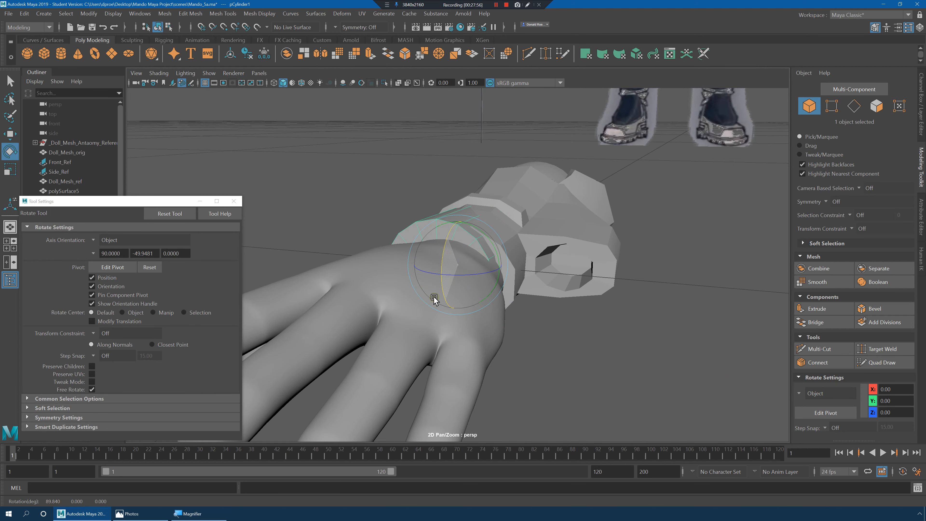
{"action": "left_click", "coordinate": [920, 28]}
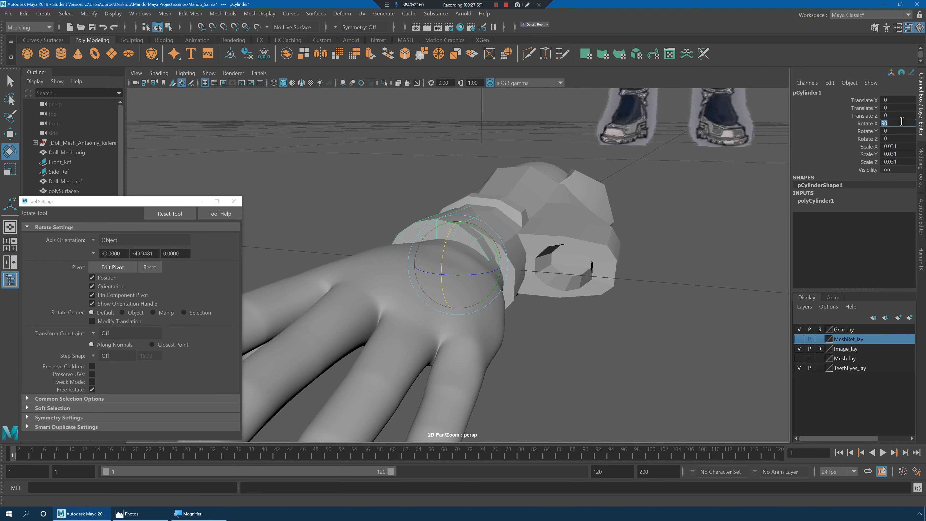
- Move the cylinder to X 0.062 in front of the gauntlet's large round socket and scale it uniformly to 0.01
{"action": "right_click_drag", "start_coordinate": [474, 256], "coordinate": [534, 243], "text": "alt"}
{"action": "key", "text": "w"}
{"action": "left_click_drag", "start_coordinate": [500, 271], "coordinate": [705, 307]}
{"action": "key", "text": "r"}
{"action": "right_click_drag", "start_coordinate": [644, 285], "coordinate": [534, 281], "text": "alt"}
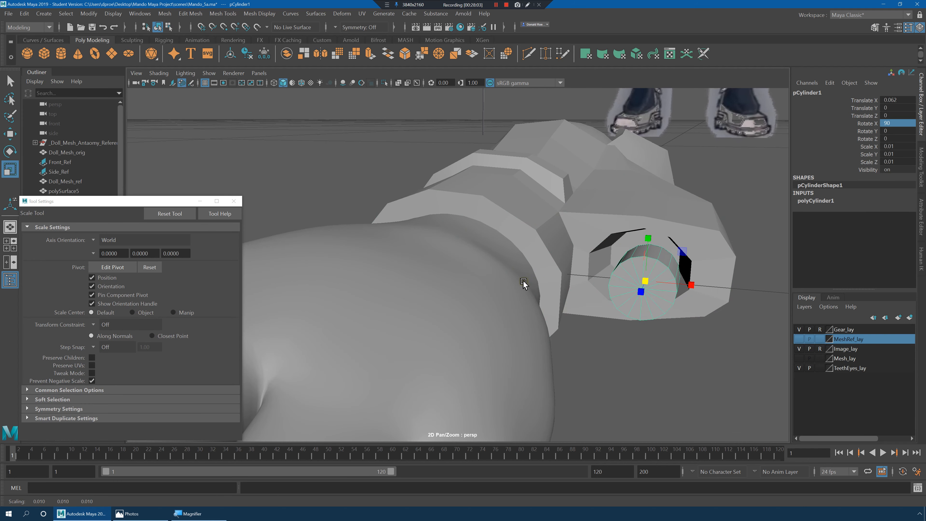
- Display the gauntlet in smoothed preview and check how the cylinder fits its large socket
{"action": "left_click", "coordinate": [673, 222]}
{"action": "key", "text": "3"}
{"action": "right_click_drag", "start_coordinate": [707, 248], "coordinate": [682, 258], "text": "alt"}
{"action": "left_click", "coordinate": [585, 279], "text": "shift"}
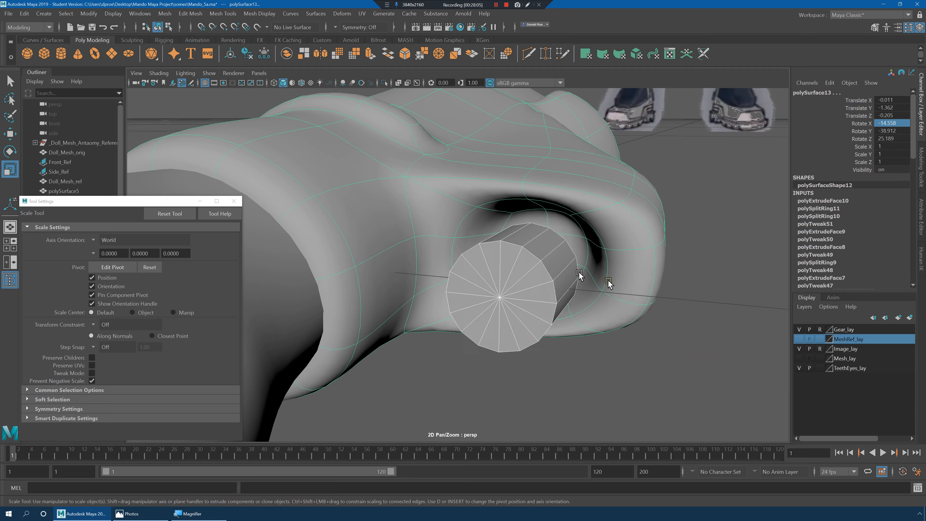
{"action": "left_click_drag", "start_coordinate": [584, 279], "coordinate": [501, 237], "text": "alt"}
{"action": "right_click_drag", "start_coordinate": [501, 237], "coordinate": [531, 215]}
- Enlarge the cylinder to scale 0.014 and slide it into the large socket at X 0.059 and Z -0.026
{"action": "left_click", "coordinate": [452, 268]}
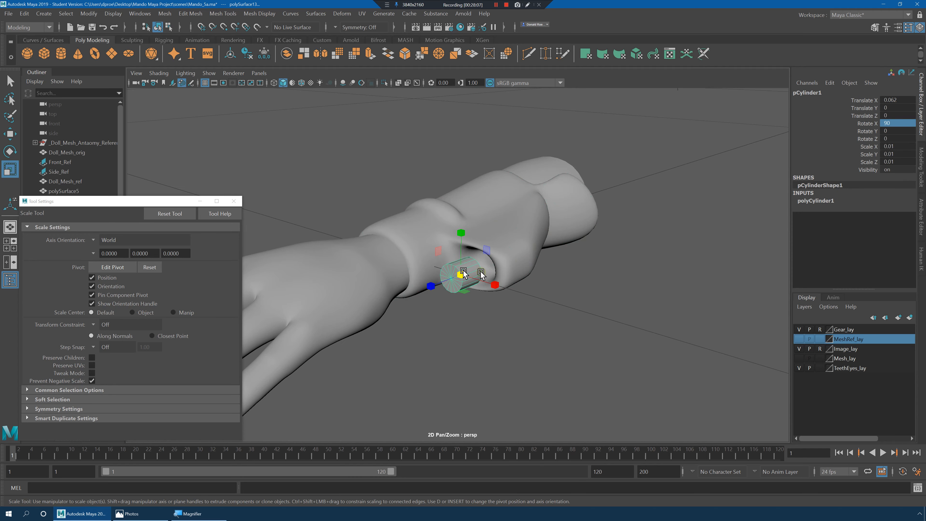
{"action": "key", "text": "w"}
{"action": "left_click_drag", "start_coordinate": [511, 274], "coordinate": [453, 276], "text": "alt"}
{"action": "left_click_drag", "start_coordinate": [395, 282], "coordinate": [502, 291]}
{"action": "key", "text": "r"}
{"action": "key", "text": "w"}
{"action": "key", "text": "r"}
{"action": "key", "text": "w"}
{"action": "left_click_drag", "start_coordinate": [427, 285], "coordinate": [427, 286]}
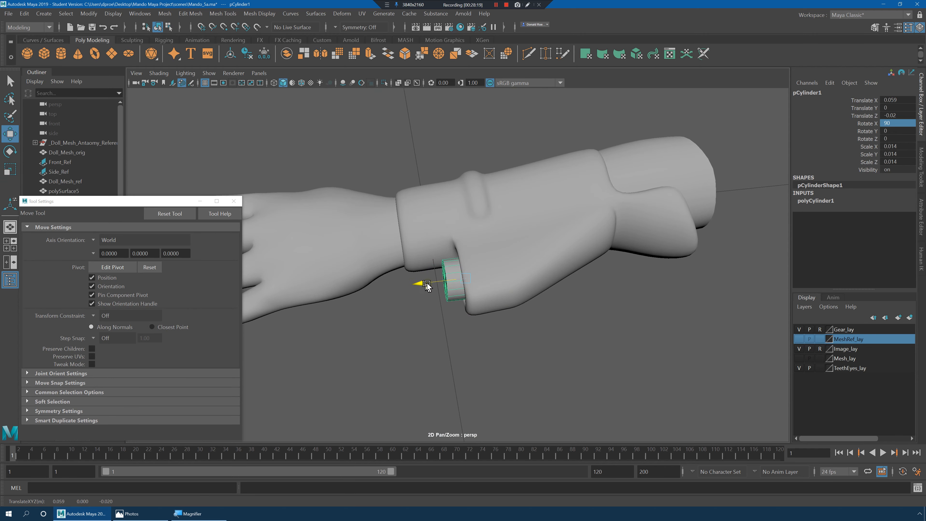
- Duplicate the cylinder, snap the copy to the small tube opening near the elbow, and scale it uniformly to 0.007
{"action": "mouse_move", "coordinate": [492, 287]}
{"action": "left_mouse_down", "text": "alt"}
{"action": "mouse_move", "coordinate": [494, 304]}
{"action": "mouse_move", "coordinate": [491, 275]}
{"action": "left_mouse_up", "text": "alt"}
{"action": "key", "text": "ctrl+d"}
{"action": "left_click_drag", "start_coordinate": [545, 286], "coordinate": [540, 247], "text": "alt"}
{"action": "key", "text": "v"}
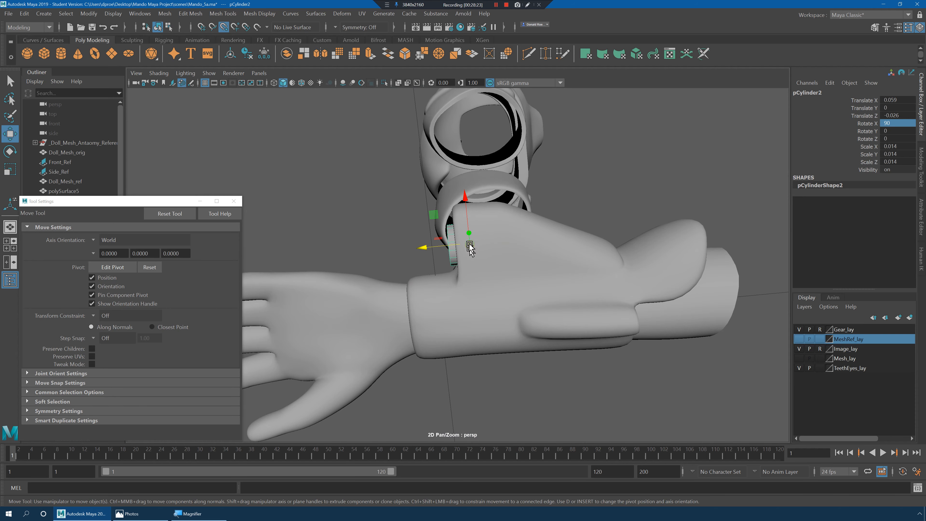
{"action": "left_click_drag", "start_coordinate": [471, 249], "coordinate": [612, 343]}
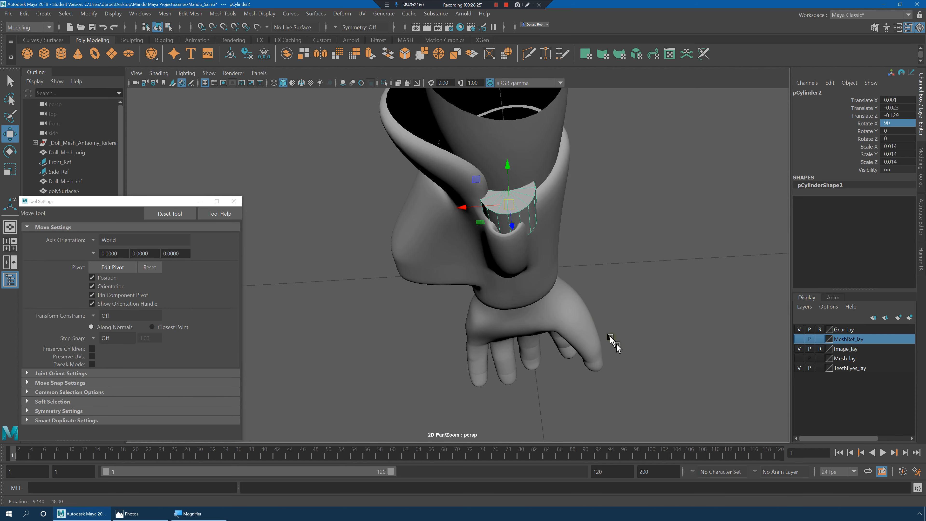
{"action": "key", "text": "r"}
{"action": "left_click_drag", "start_coordinate": [509, 206], "coordinate": [490, 208]}
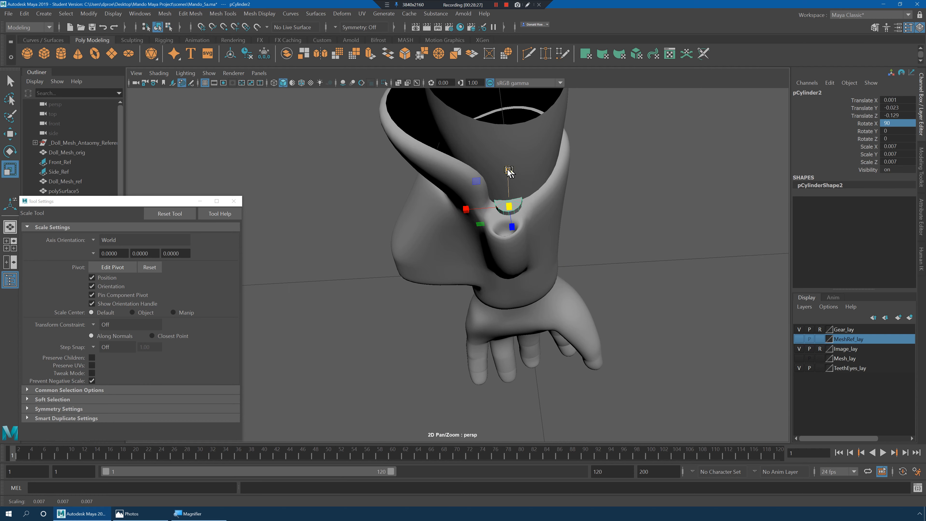
{"action": "left_click_drag", "start_coordinate": [497, 129], "coordinate": [473, 265], "text": "alt"}
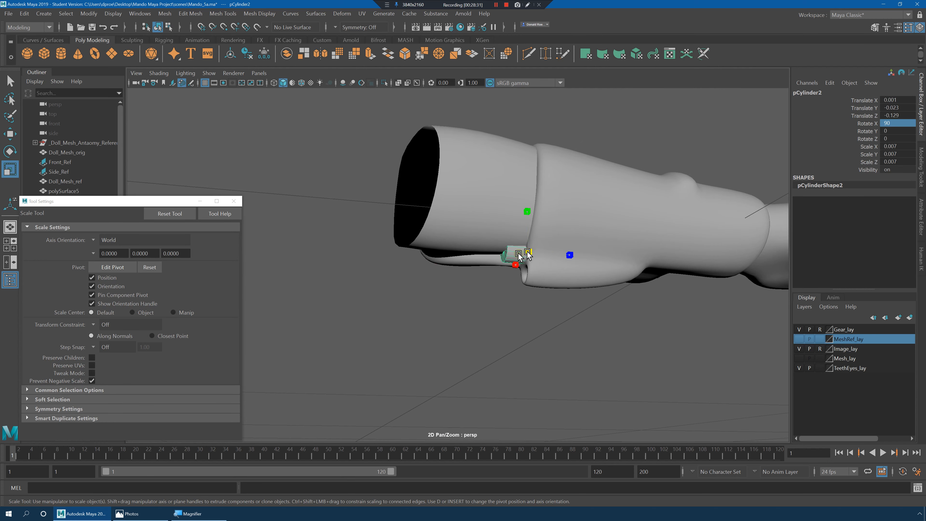
- Fit the small cylinder into the tube opening at X 0.004, Y -0.036 and Z -0.128 with a scale of 0.005
{"action": "key", "text": "w"}
{"action": "left_click_drag", "start_coordinate": [528, 225], "coordinate": [528, 244]}
{"action": "key", "text": "f"}
{"action": "left_click_drag", "start_coordinate": [401, 262], "coordinate": [518, 263], "text": "alt"}
{"action": "left_click_drag", "start_coordinate": [411, 257], "coordinate": [362, 256]}
{"action": "right_click_drag", "start_coordinate": [465, 269], "coordinate": [365, 266], "text": "alt"}
{"action": "left_click_drag", "start_coordinate": [365, 267], "coordinate": [470, 263], "text": "alt"}
- Return the gauntlet to unsmoothed display and scale the small cylinder down uniformly to 0.004
{"action": "left_click", "coordinate": [479, 205]}
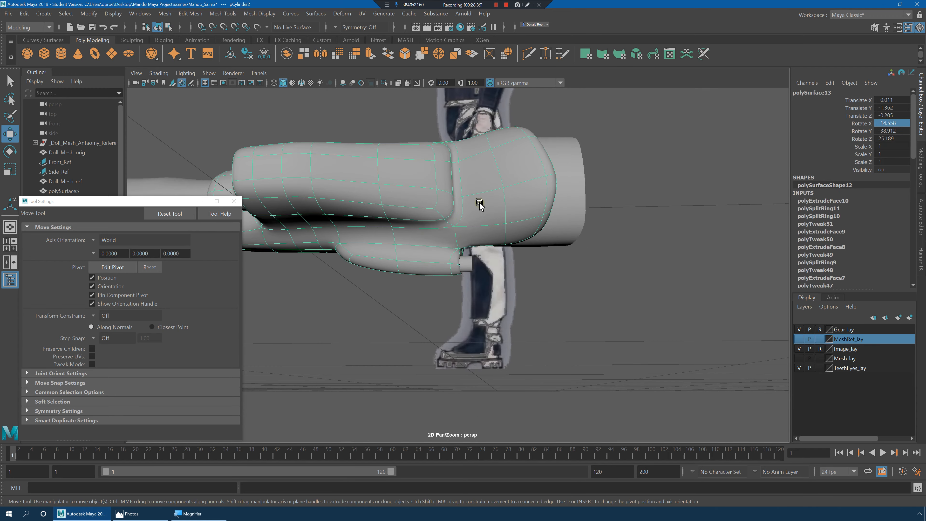
{"action": "key", "text": "1"}
{"action": "left_click", "coordinate": [595, 327]}
{"action": "left_click_drag", "start_coordinate": [595, 327], "coordinate": [538, 312], "text": "alt"}
{"action": "scroll", "coordinate": [538, 313], "scroll_direction": "up", "scroll_amount": 3}
{"action": "left_click", "coordinate": [453, 264]}
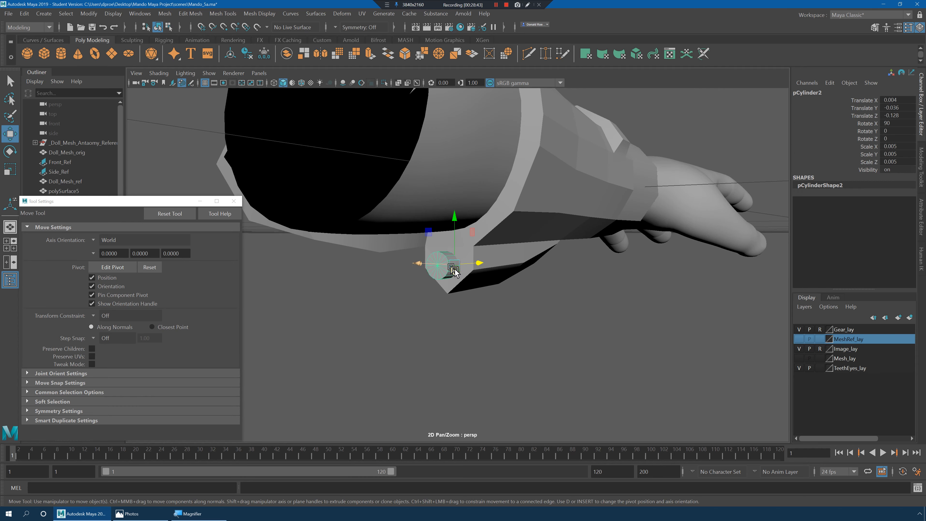
{"action": "key", "text": "r"}
{"action": "left_click_drag", "start_coordinate": [455, 265], "coordinate": [444, 266]}
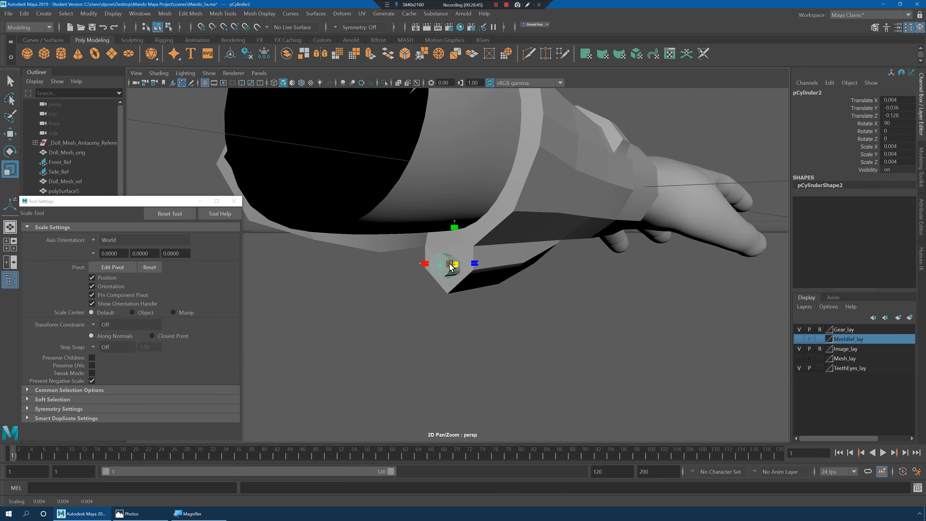
{"action": "key", "text": "f"}
{"action": "key", "text": "w"}
- Set the small cylinder to smoothed display and check the gauntlet around it with smoothing on and off
{"action": "left_click_drag", "start_coordinate": [460, 228], "coordinate": [527, 247], "text": "alt"}
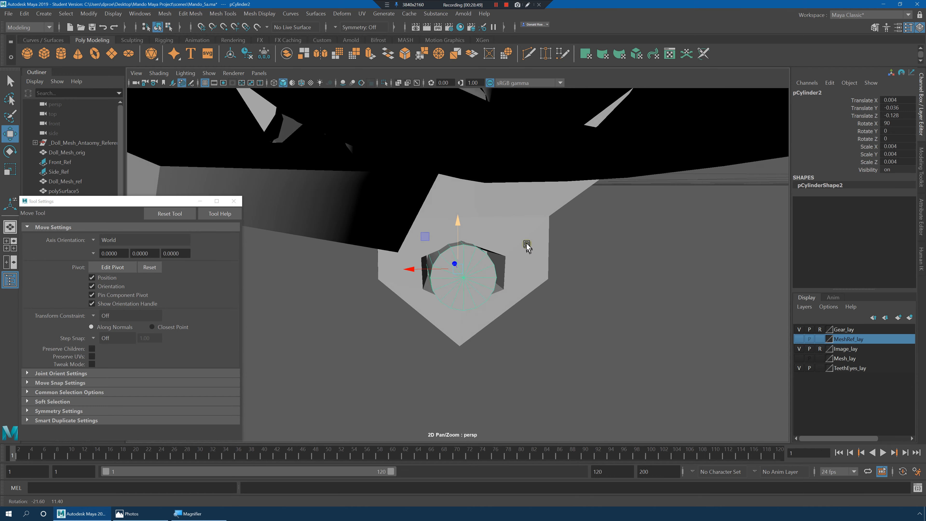
{"action": "key", "text": "3"}
{"action": "left_click", "coordinate": [518, 255]}
{"action": "key", "text": "3"}
{"action": "key", "text": "1"}
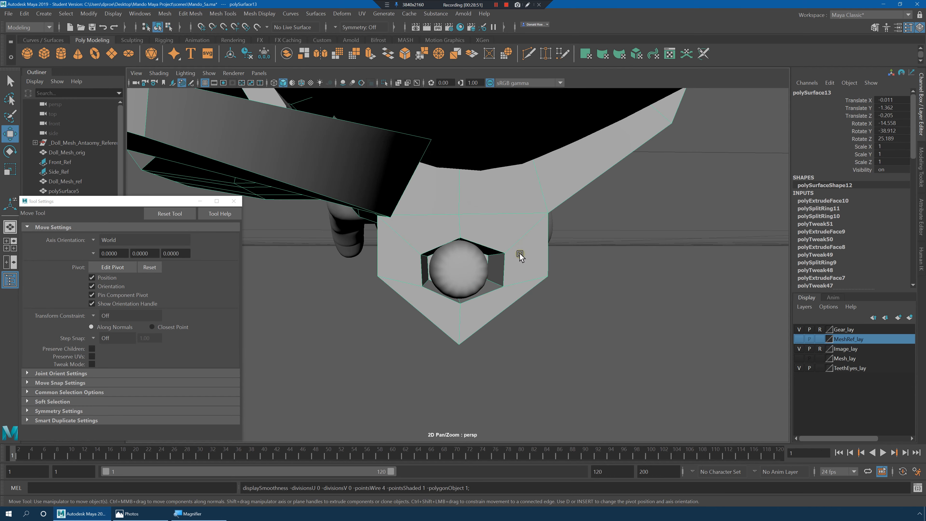
- Examine the gauntlet with its two inserted cylinders and the hand mesh from several angles
{"action": "left_click_drag", "start_coordinate": [574, 262], "coordinate": [510, 255], "text": "alt"}
{"action": "left_click", "coordinate": [620, 277]}
{"action": "left_click_drag", "start_coordinate": [619, 276], "coordinate": [543, 262], "text": "alt"}
{"action": "right_click_drag", "start_coordinate": [616, 272], "coordinate": [492, 255], "text": "alt"}
{"action": "left_click_drag", "start_coordinate": [492, 255], "coordinate": [543, 271], "text": "alt"}
{"action": "right_click_drag", "start_coordinate": [543, 271], "coordinate": [759, 314], "text": "alt"}
{"action": "left_click_drag", "start_coordinate": [525, 291], "coordinate": [445, 332], "text": "alt"}
{"action": "left_click", "coordinate": [446, 334]}
{"action": "left_click_drag", "start_coordinate": [502, 315], "coordinate": [518, 293], "text": "alt"}
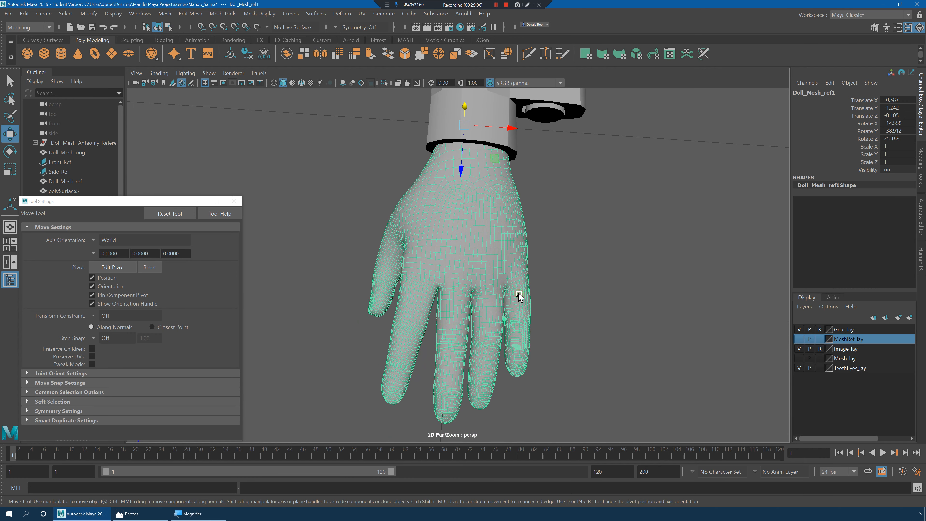
{"action": "left_click", "coordinate": [574, 271]}
{"action": "left_click", "coordinate": [471, 218]}
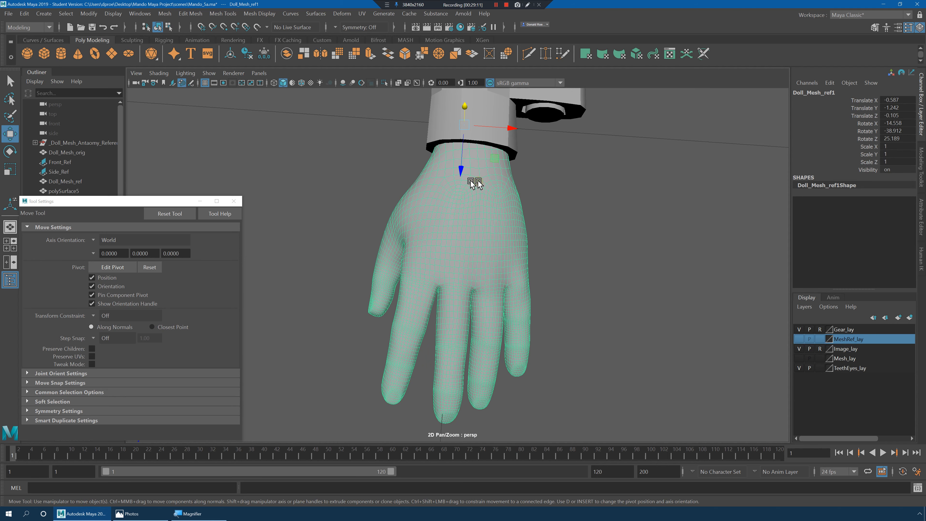
{"action": "left_click", "coordinate": [536, 233]}
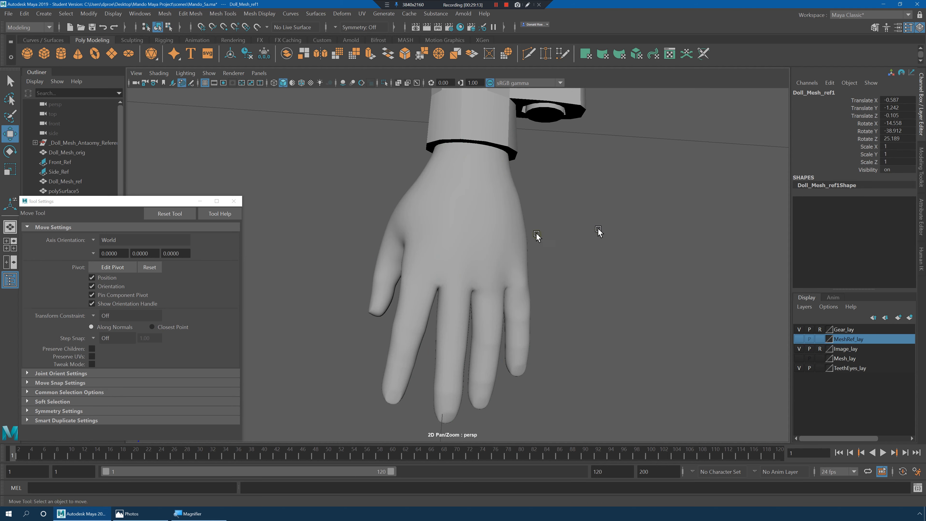
{"action": "left_click", "coordinate": [472, 230]}
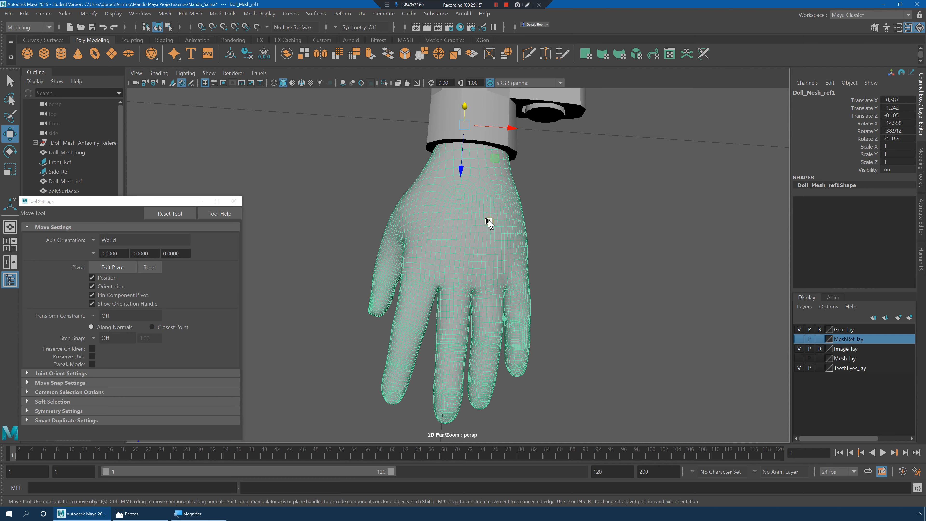
{"action": "left_click_drag", "start_coordinate": [577, 224], "coordinate": [504, 204], "text": "alt"}
- Select the arm mesh, the gauntlet and both cylinders, and group them together
{"action": "left_click", "coordinate": [489, 190]}
{"action": "left_click_drag", "start_coordinate": [357, 187], "coordinate": [614, 273]}
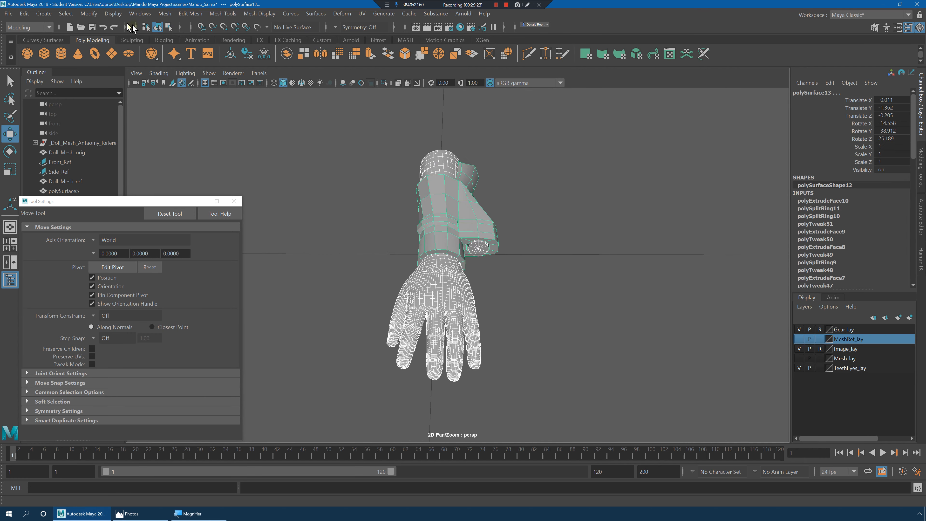
{"action": "left_click", "coordinate": [200, 201]}
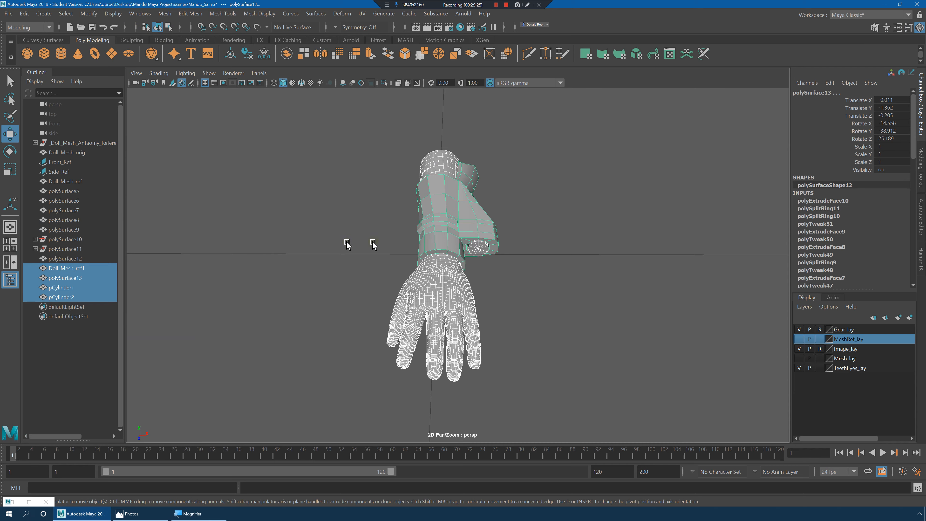
{"action": "left_click_drag", "start_coordinate": [399, 211], "coordinate": [451, 208], "text": "alt"}
{"action": "right_click", "coordinate": [451, 208], "text": "shift"}
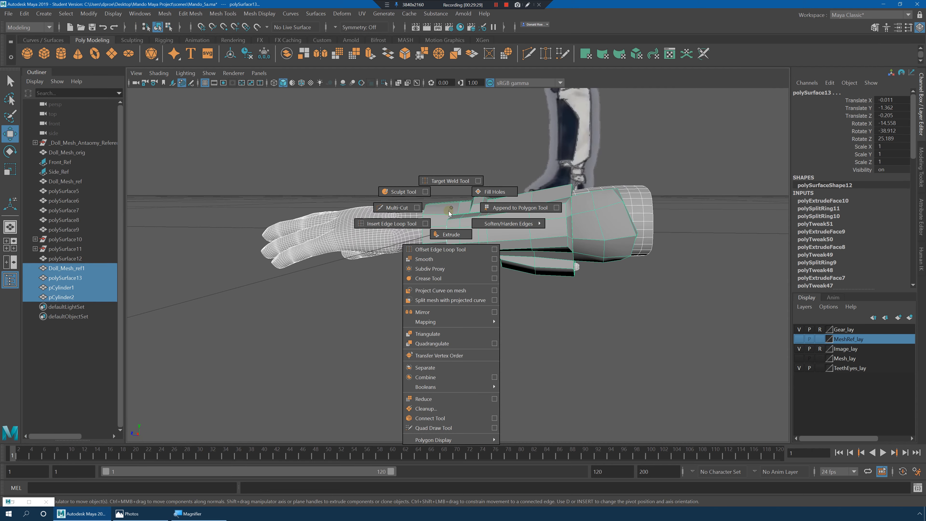
{"action": "right_click_drag", "start_coordinate": [452, 321], "coordinate": [316, 294], "text": "shift"}
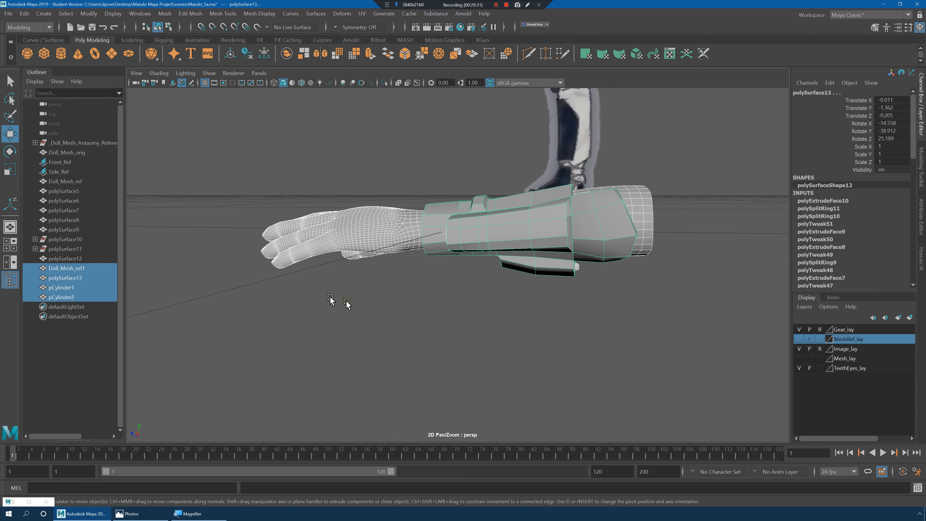
{"action": "left_click_drag", "start_coordinate": [327, 298], "coordinate": [355, 304], "text": "alt"}
{"action": "key", "text": "ctrl+g"}
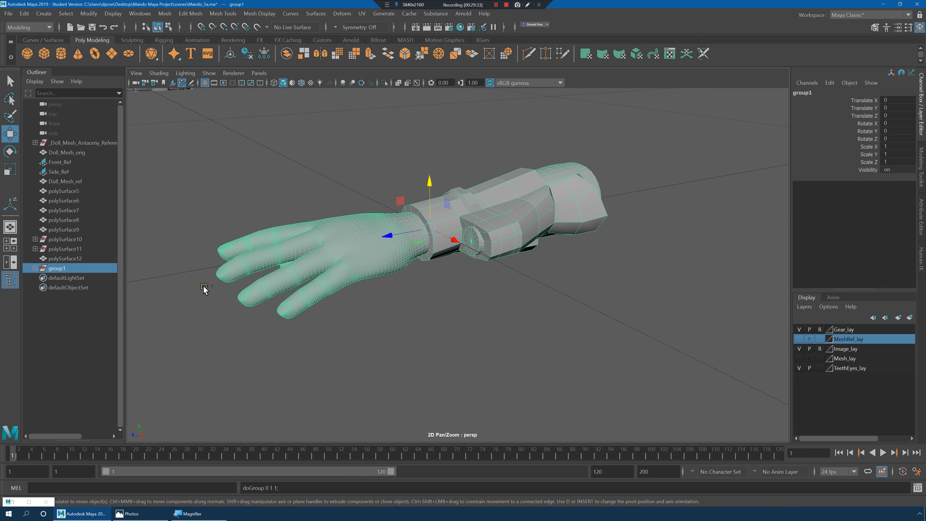
- Expand the new group's hierarchy to check its members and view the grouped arm from behind
{"action": "left_click", "coordinate": [45, 279]}
{"action": "left_click", "coordinate": [61, 270]}
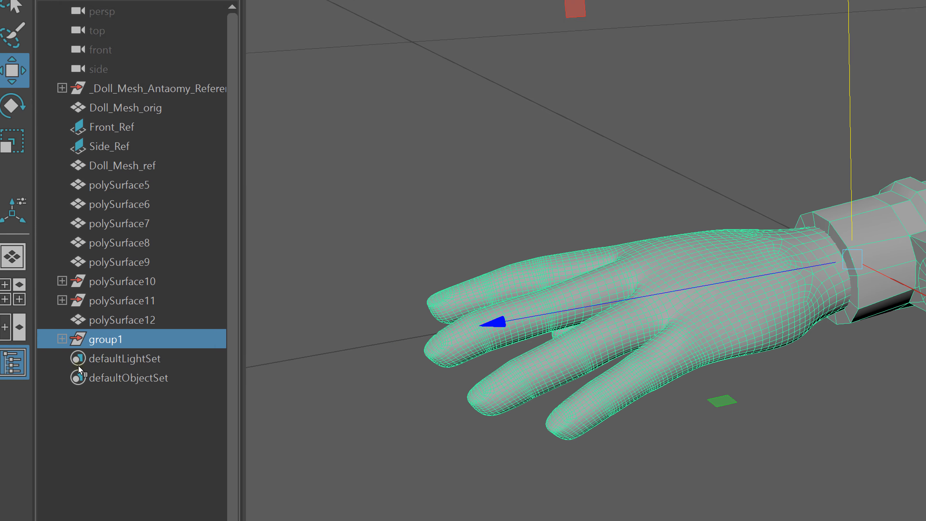
{"action": "left_click", "coordinate": [62, 340]}
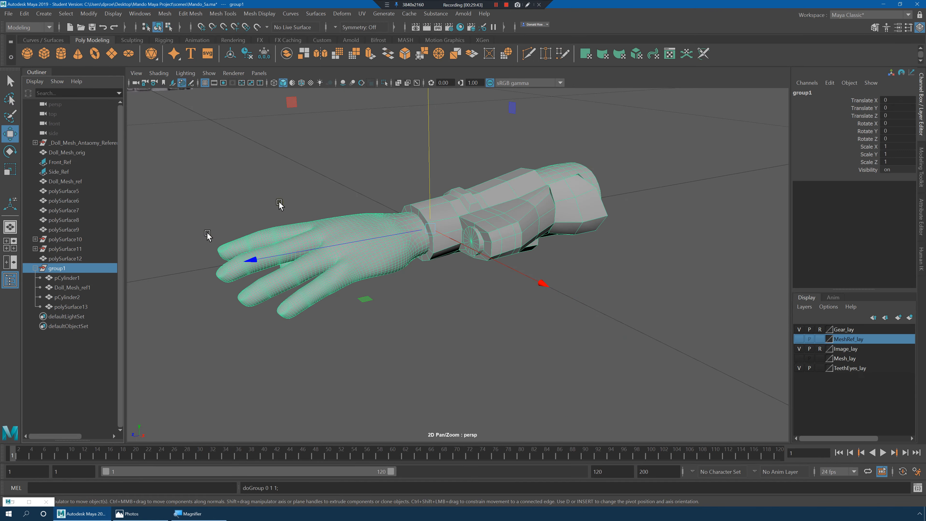
{"action": "left_click_drag", "start_coordinate": [279, 204], "coordinate": [437, 252], "text": "alt"}
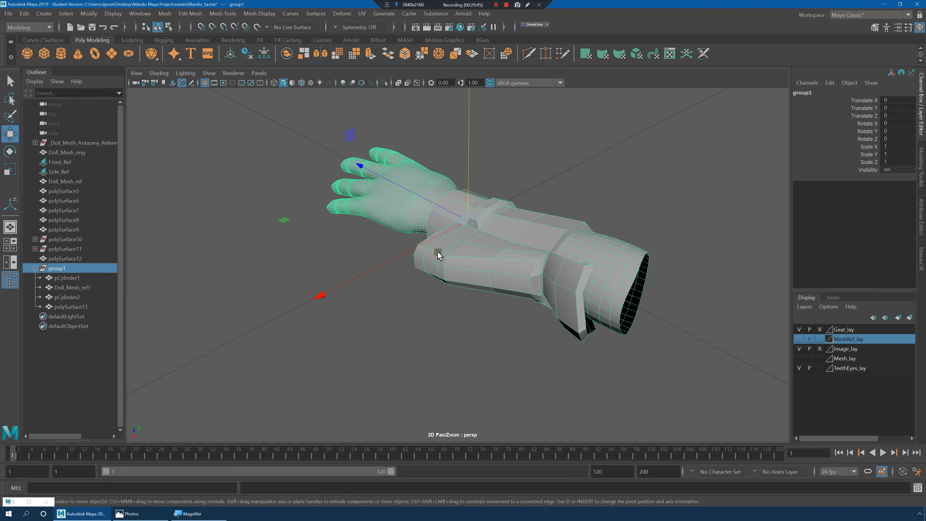
- Snap the arm group's pivot to the open elbow end of the arm mesh
{"action": "key", "text": "v"}
{"action": "left_click_drag", "start_coordinate": [470, 222], "coordinate": [629, 283]}
{"action": "key", "text": "d"}
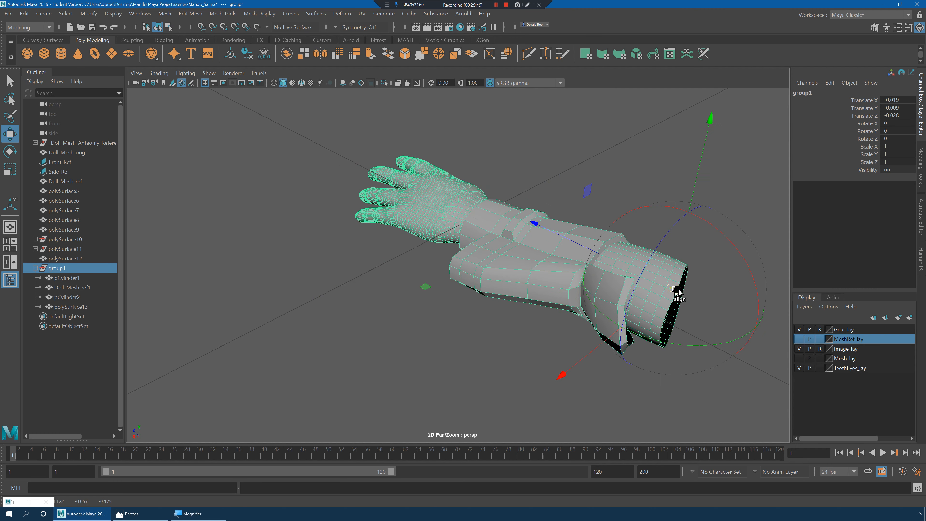
{"action": "left_click_drag", "start_coordinate": [723, 307], "coordinate": [696, 301], "text": "alt"}
{"action": "right_click_drag", "start_coordinate": [642, 291], "coordinate": [485, 273], "text": "alt"}
{"action": "left_click_drag", "start_coordinate": [485, 272], "coordinate": [463, 286], "text": "alt"}
- Show MeshRef_lay and move the arm group up beside the body's bent arm, to about X 0.315 and Y 1.182
{"action": "left_click", "coordinate": [799, 339]}
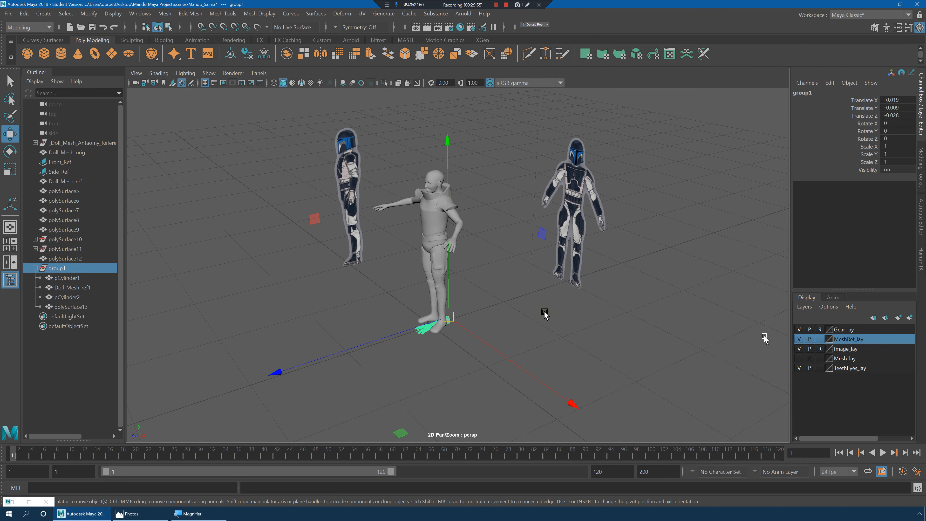
{"action": "scroll", "coordinate": [414, 312], "scroll_direction": "up", "scroll_amount": 2}
{"action": "left_click_drag", "start_coordinate": [446, 250], "coordinate": [451, 115]}
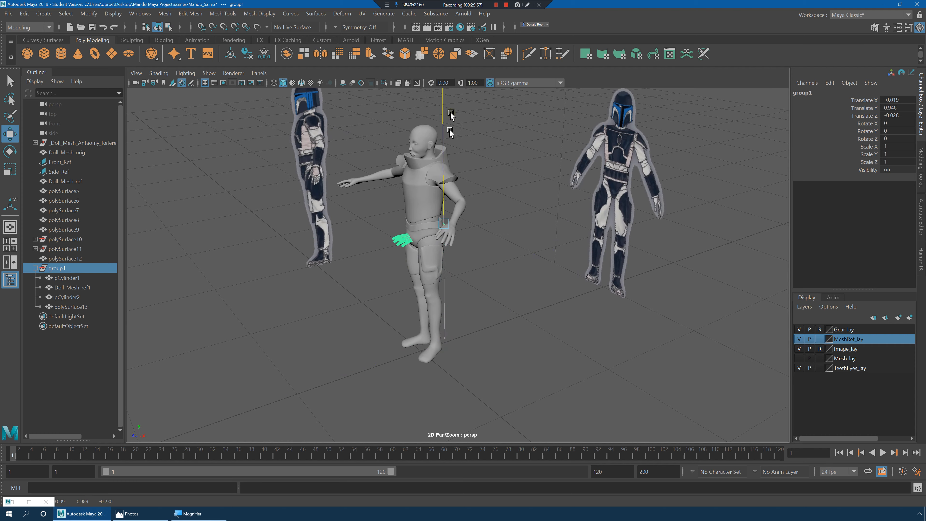
{"action": "left_click_drag", "start_coordinate": [489, 223], "coordinate": [487, 221]}
{"action": "key", "text": "f"}
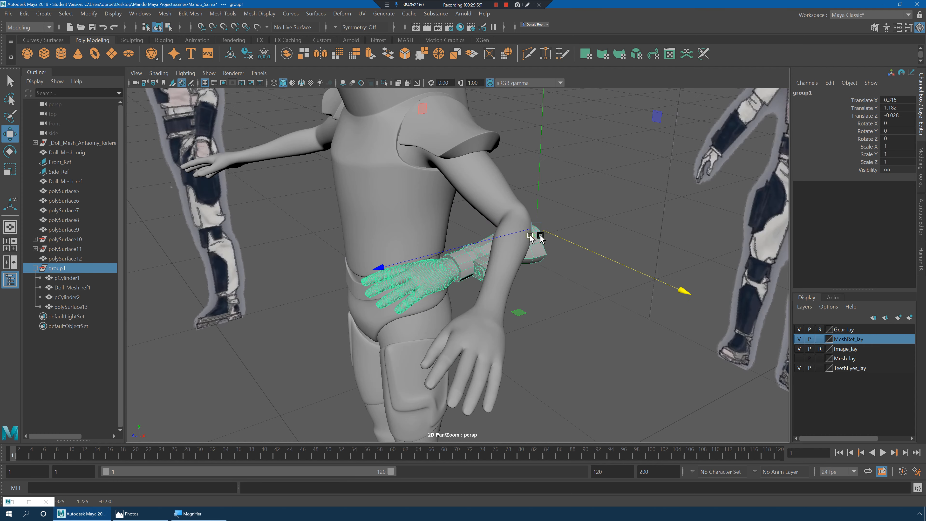
- Rotate the arm group to roughly follow the body's forearm, at about X 7, Y 42 and Z -20 degrees
{"action": "left_click_drag", "start_coordinate": [552, 255], "coordinate": [707, 296], "text": "alt"}
{"action": "key", "text": "e"}
{"action": "left_click_drag", "start_coordinate": [656, 268], "coordinate": [589, 275]}
{"action": "key", "text": "w"}
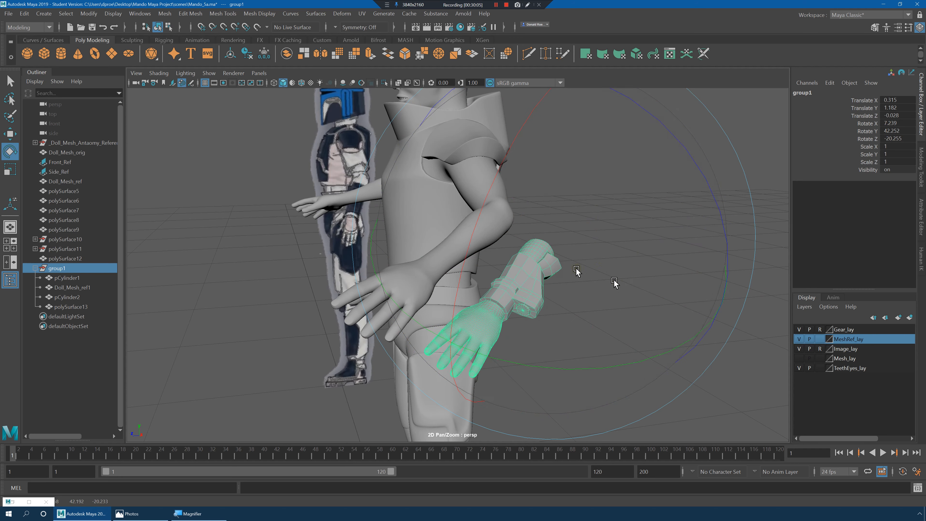
- Move the arm group to about Y 1.312 and Z 0.144, and set MeshRef_lay to reference display
{"action": "left_click_drag", "start_coordinate": [483, 245], "coordinate": [473, 140]}
{"action": "left_click", "coordinate": [473, 179]}
{"action": "key", "text": "ctrl+z"}
{"action": "left_click", "coordinate": [819, 338]}
{"action": "left_click", "coordinate": [819, 338]}
{"action": "left_click_drag", "start_coordinate": [412, 272], "coordinate": [462, 243], "text": "alt"}
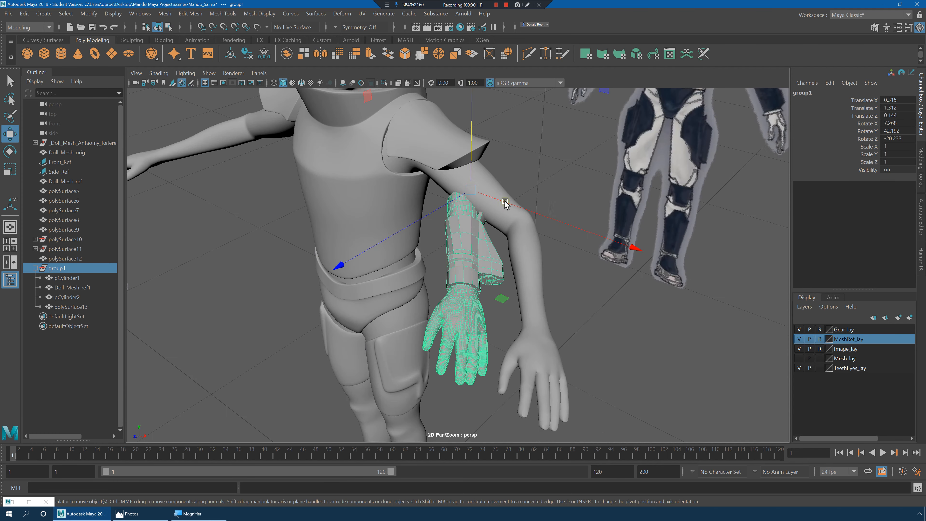
- Position the arm group at the body's elbow using the front view, at about X 0.46 and Y 1.282
{"action": "left_click_drag", "start_coordinate": [501, 199], "coordinate": [561, 227]}
{"action": "key", "text": "space"}
{"action": "key", "text": "f"}
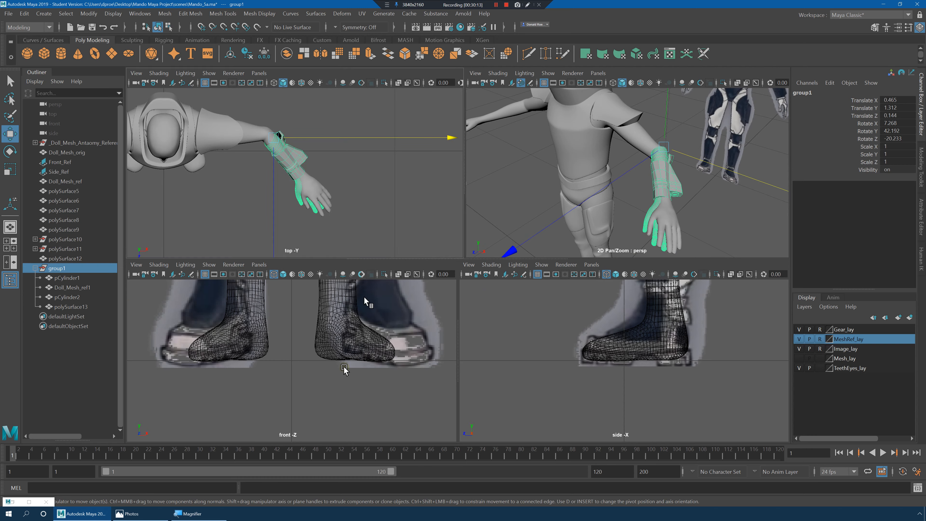
{"action": "key", "text": "f"}
{"action": "key", "text": "space"}
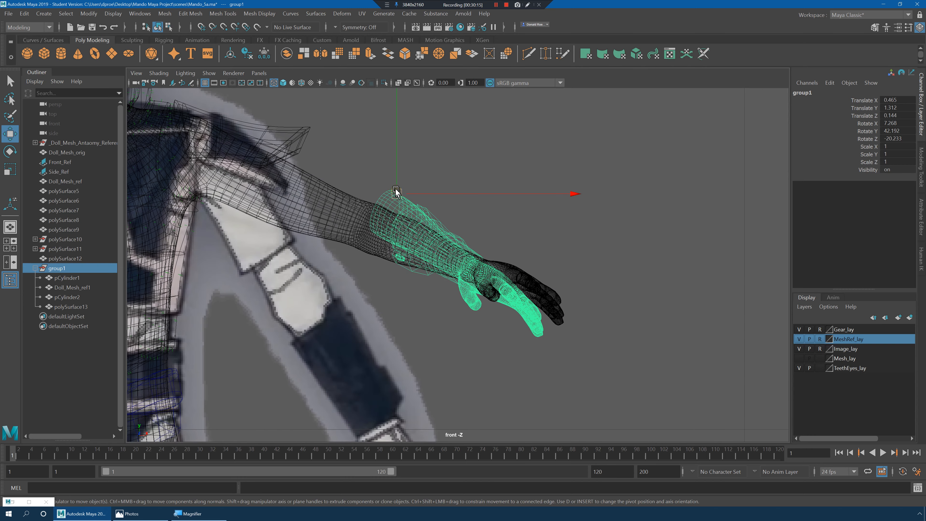
{"action": "left_click_drag", "start_coordinate": [395, 191], "coordinate": [393, 210]}
- Rotate the arm group in the front view to line up with the forearm, at about X -1.8 and Y 42.75 degrees
{"action": "key", "text": "e"}
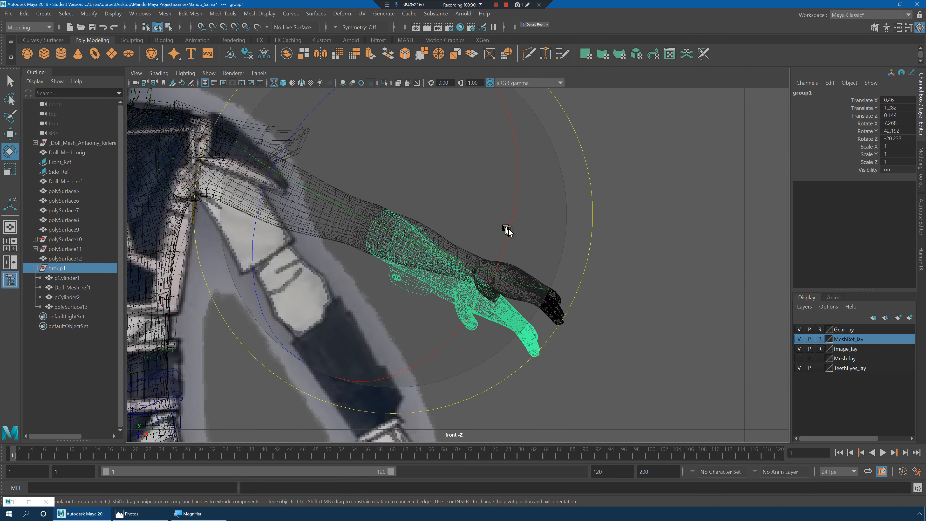
{"action": "left_click_drag", "start_coordinate": [511, 230], "coordinate": [515, 201]}
{"action": "left_click_drag", "start_coordinate": [531, 259], "coordinate": [517, 210]}
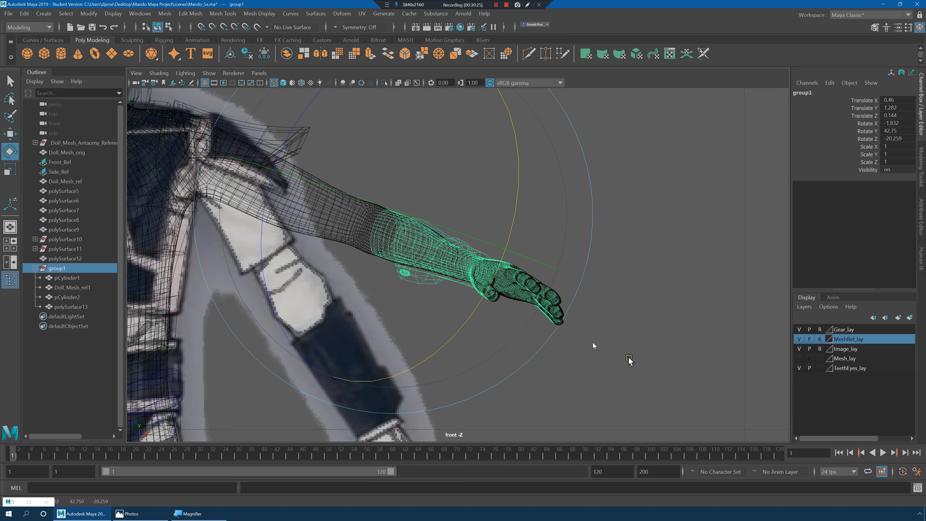
- Refine the arm group's rotation in the side and perspective views to about X -1.6, Y 42.7 and Z -21.3 degrees
{"action": "key", "text": "space"}
{"action": "key", "text": "space"}
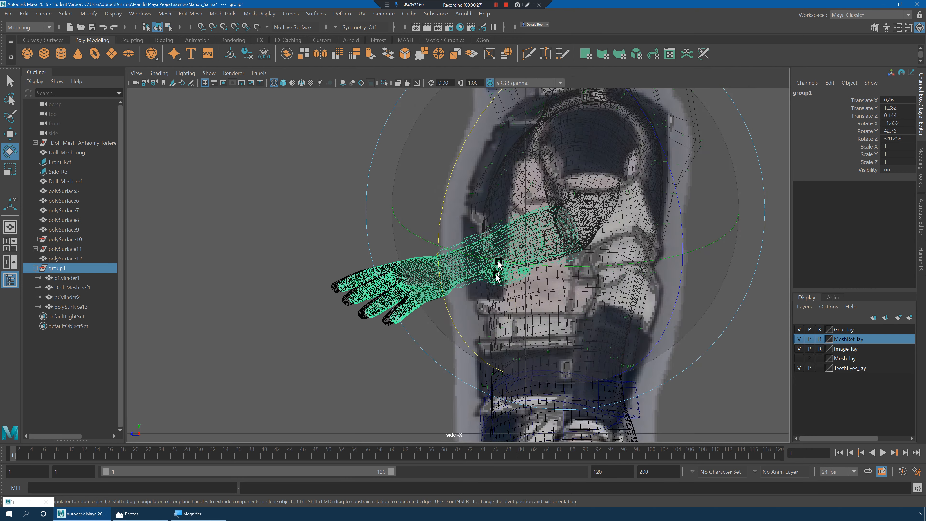
{"action": "left_click_drag", "start_coordinate": [496, 275], "coordinate": [492, 293]}
{"action": "key", "text": "space"}
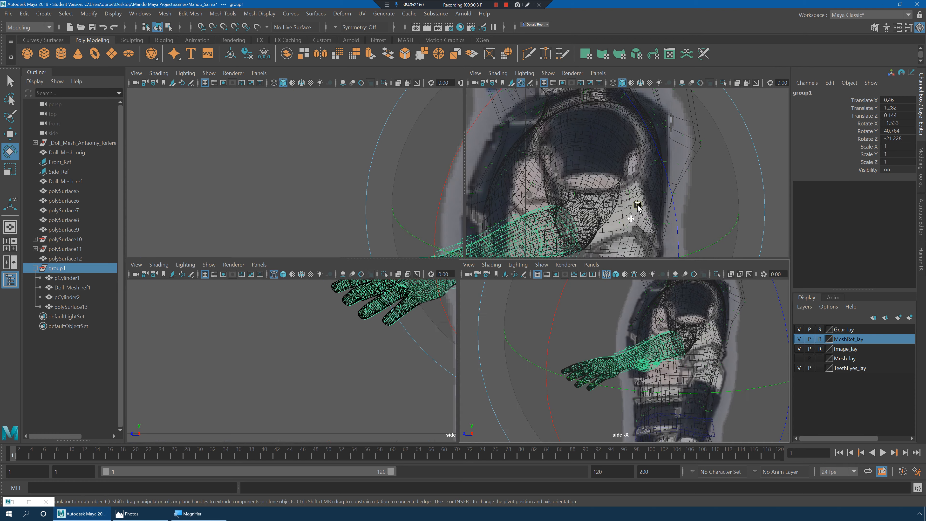
{"action": "key", "text": "space"}
{"action": "left_click_drag", "start_coordinate": [538, 237], "coordinate": [548, 259], "text": "alt"}
{"action": "left_click_drag", "start_coordinate": [529, 337], "coordinate": [541, 332]}
{"action": "key", "text": "space"}
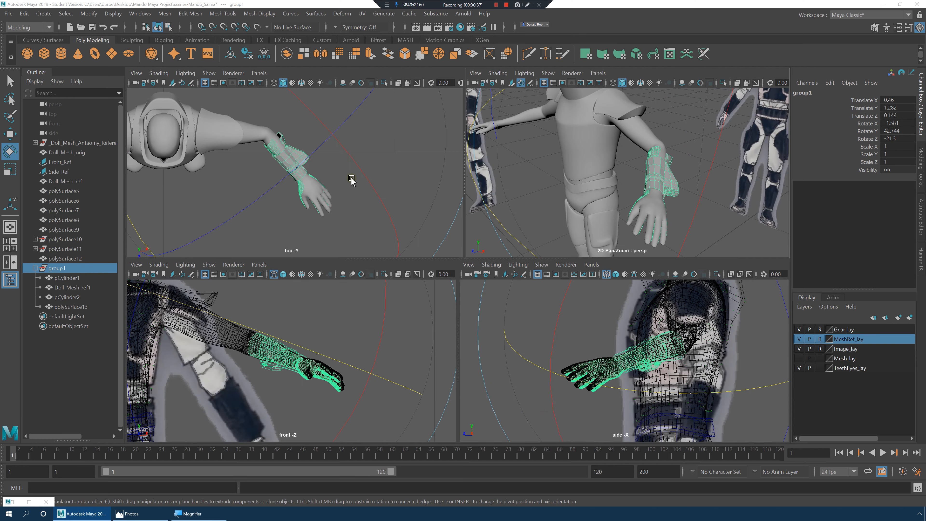
- Align the arm group with the forearm in the top view, at about X 0.465, Z 0.148 and Rotate Y 41.8 degrees
{"action": "key", "text": "space"}
{"action": "middle_click_drag", "start_coordinate": [435, 239], "coordinate": [441, 254], "text": "alt"}
{"action": "key", "text": "w"}
{"action": "left_click_drag", "start_coordinate": [422, 213], "coordinate": [423, 210]}
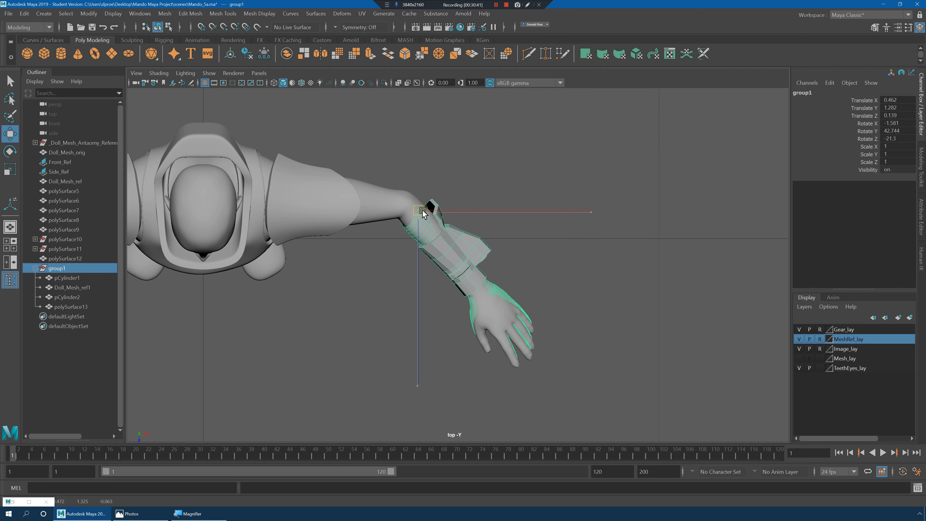
{"action": "key", "text": "e"}
{"action": "left_click_drag", "start_coordinate": [466, 282], "coordinate": [462, 279]}
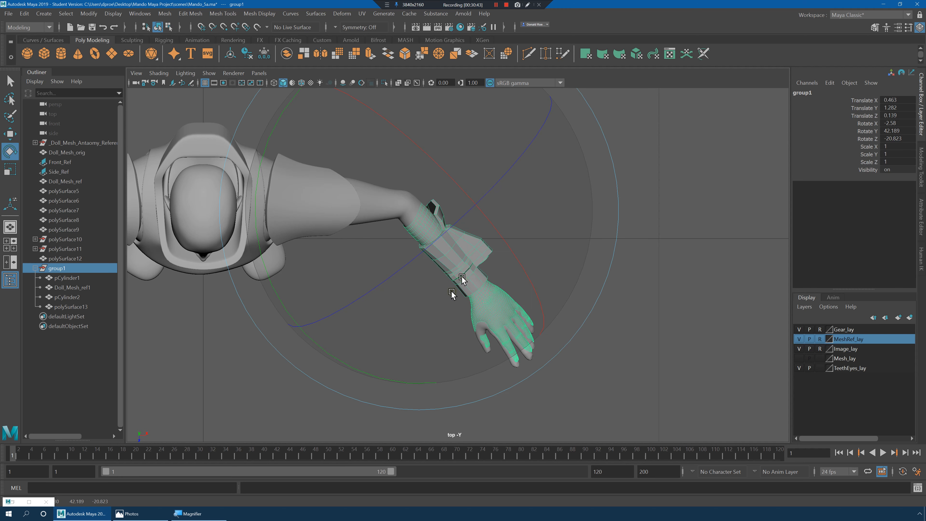
{"action": "left_click_drag", "start_coordinate": [370, 372], "coordinate": [370, 374]}
{"action": "key", "text": "w"}
{"action": "left_click_drag", "start_coordinate": [421, 217], "coordinate": [422, 221]}
{"action": "key", "text": "space"}
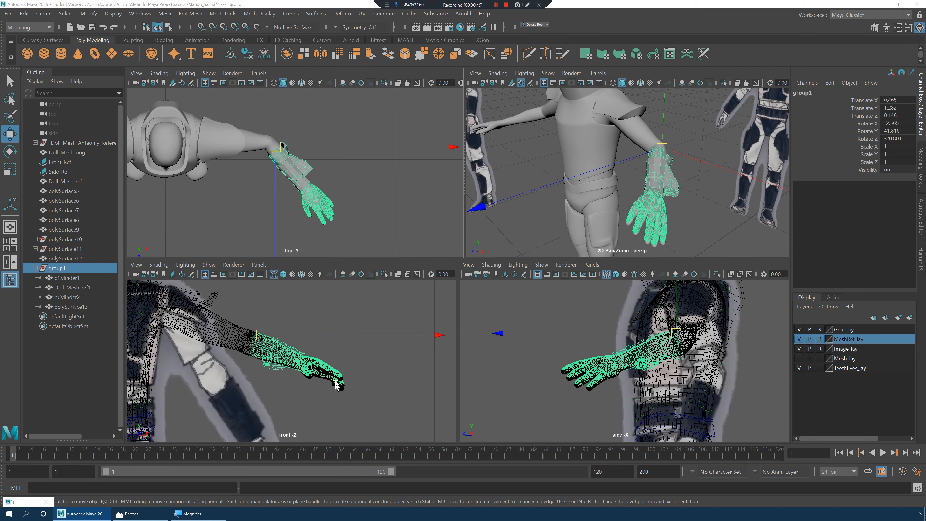
- Lower the arm group slightly in the front view to about Y 1.279
{"action": "key", "text": "space"}
{"action": "key", "text": "e"}
{"action": "key", "text": "w"}
{"action": "left_click_drag", "start_coordinate": [394, 213], "coordinate": [393, 214]}
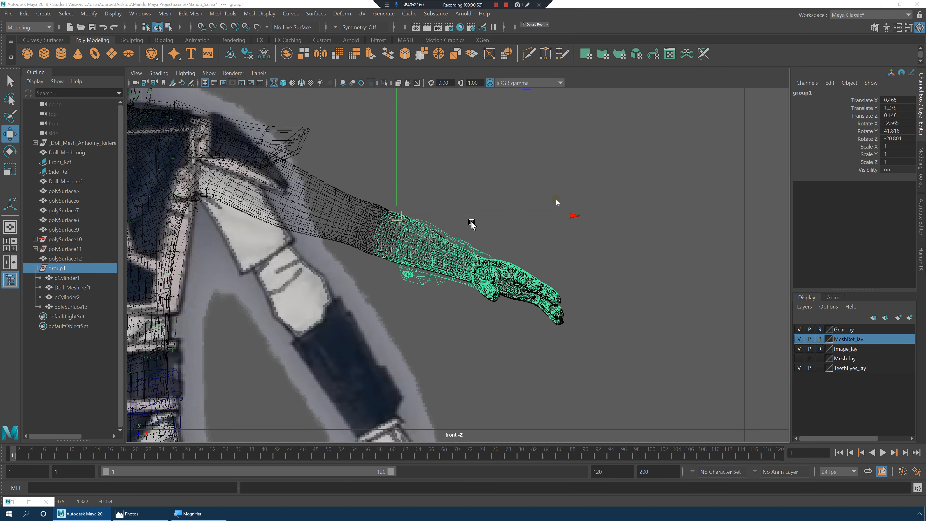
- Rotate the arm group around the elbow in the perspective view to about Y 40.8 degrees
{"action": "key", "text": "space"}
{"action": "key", "text": "space"}
{"action": "left_click_drag", "start_coordinate": [590, 230], "coordinate": [567, 290], "text": "alt"}
{"action": "scroll", "coordinate": [496, 262], "scroll_direction": "up", "scroll_amount": 5}
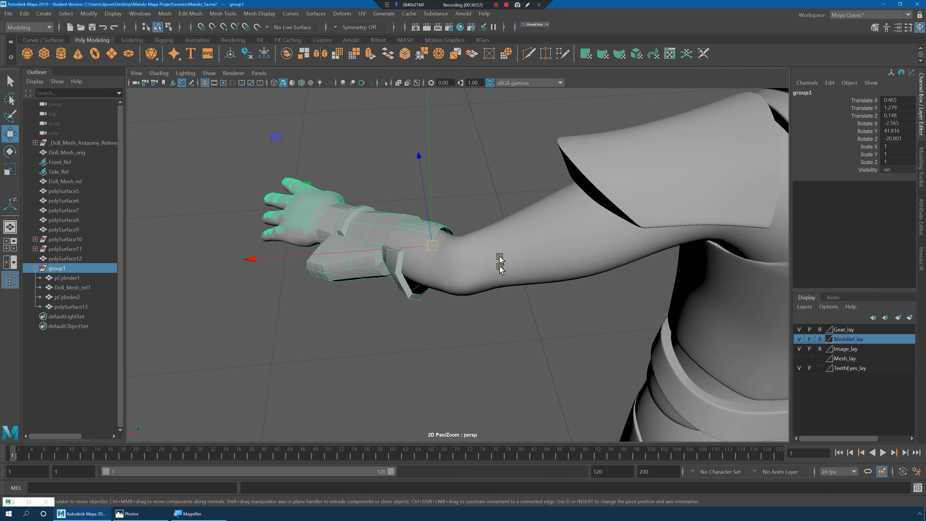
{"action": "key", "text": "e"}
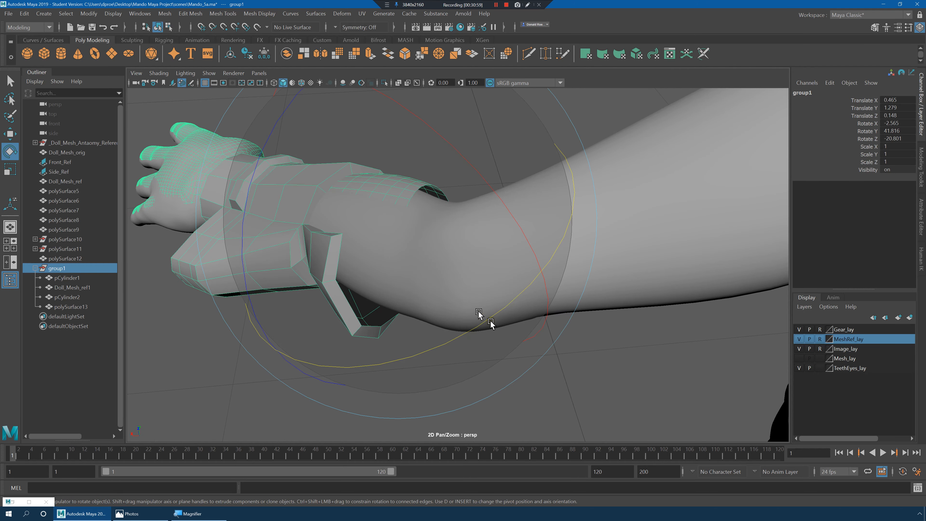
{"action": "left_click_drag", "start_coordinate": [491, 322], "coordinate": [485, 324]}
{"action": "mouse_move", "coordinate": [405, 182]}
{"action": "left_mouse_down", "text": "alt"}
{"action": "mouse_move", "coordinate": [459, 225]}
{"action": "mouse_move", "coordinate": [450, 233]}
{"action": "left_mouse_up", "text": "alt"}
- Turn on Wireframe on Shaded and snap the arm group to a matching vertex on the body's elbow
{"action": "left_click", "coordinate": [159, 73]}
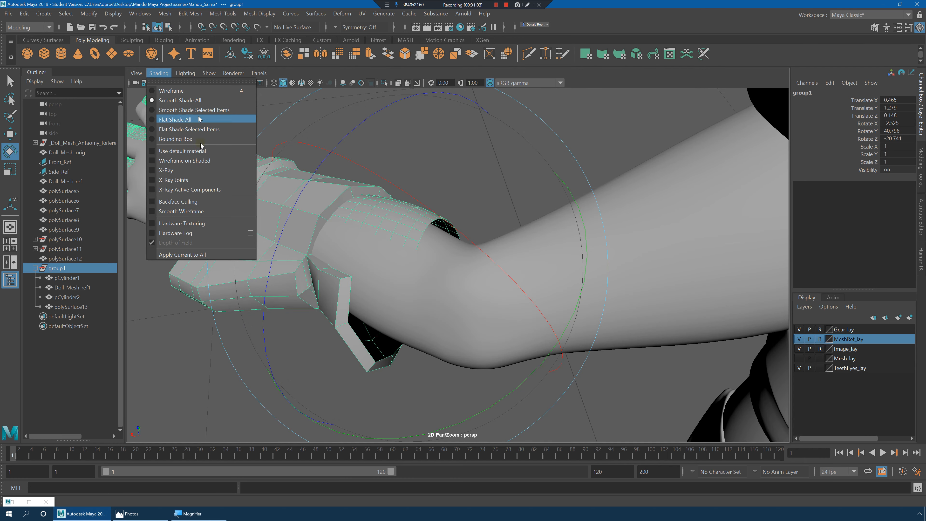
{"action": "left_click", "coordinate": [198, 161]}
{"action": "key", "text": "w"}
{"action": "scroll", "coordinate": [477, 240], "scroll_direction": "up", "scroll_amount": 2}
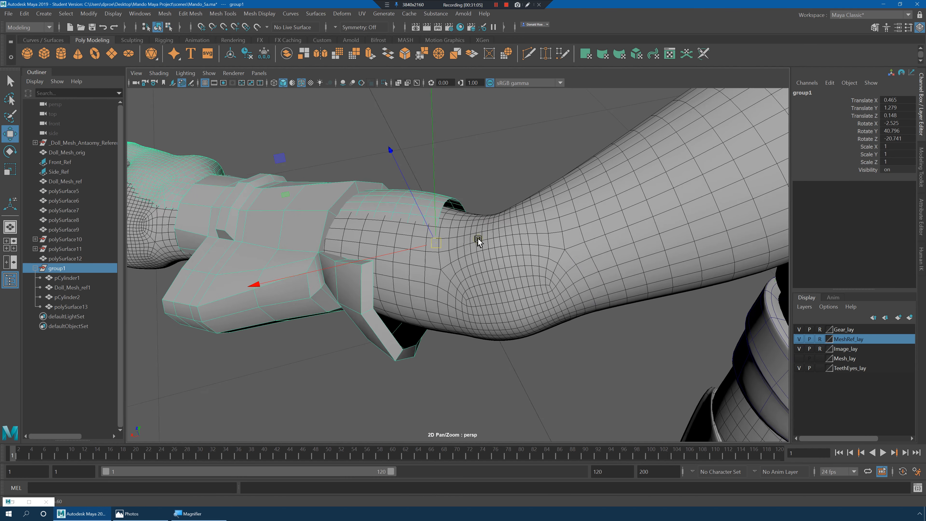
{"action": "scroll", "coordinate": [477, 239], "scroll_direction": "up", "scroll_amount": 3}
{"action": "key", "text": "v"}
{"action": "mouse_move", "coordinate": [434, 240]}
{"action": "left_mouse_down"}
{"action": "mouse_move", "coordinate": [421, 266]}
{"action": "mouse_move", "coordinate": [420, 238]}
{"action": "mouse_move", "coordinate": [419, 249]}
{"action": "mouse_move", "coordinate": [455, 254]}
{"action": "mouse_move", "coordinate": [423, 234]}
{"action": "mouse_move", "coordinate": [374, 240]}
{"action": "mouse_move", "coordinate": [417, 242]}
{"action": "left_mouse_up"}
- Fine-tune the arm group's rotation to about X -2.1, Y 40.9 and Z -20.6 degrees so its hand overlaps the body's
{"action": "key", "text": "e"}
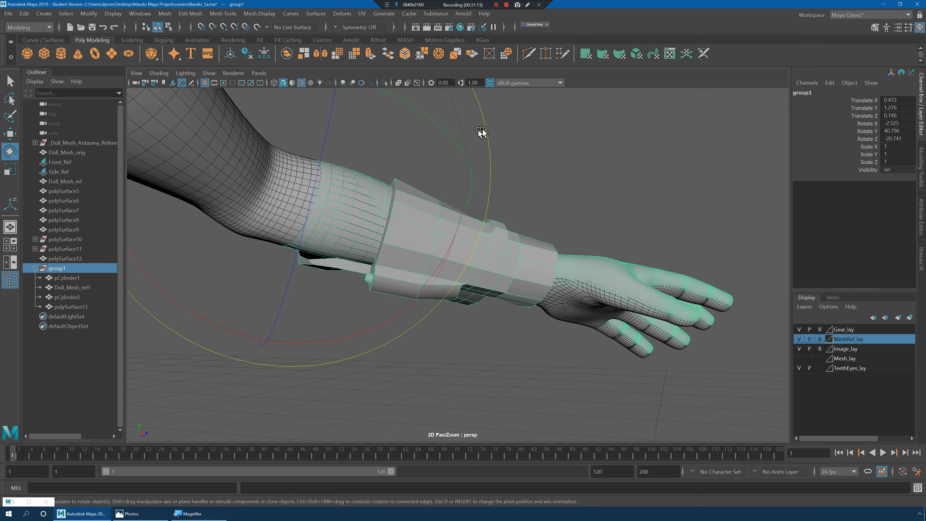
{"action": "left_click", "coordinate": [486, 133]}
{"action": "key", "text": "ctrl+z"}
{"action": "left_click", "coordinate": [488, 135]}
{"action": "key", "text": "ctrl+z"}
{"action": "left_click_drag", "start_coordinate": [489, 138], "coordinate": [488, 141]}
{"action": "left_click_drag", "start_coordinate": [577, 190], "coordinate": [605, 219], "text": "alt"}
{"action": "scroll", "coordinate": [533, 210], "scroll_direction": "down", "scroll_amount": 3}
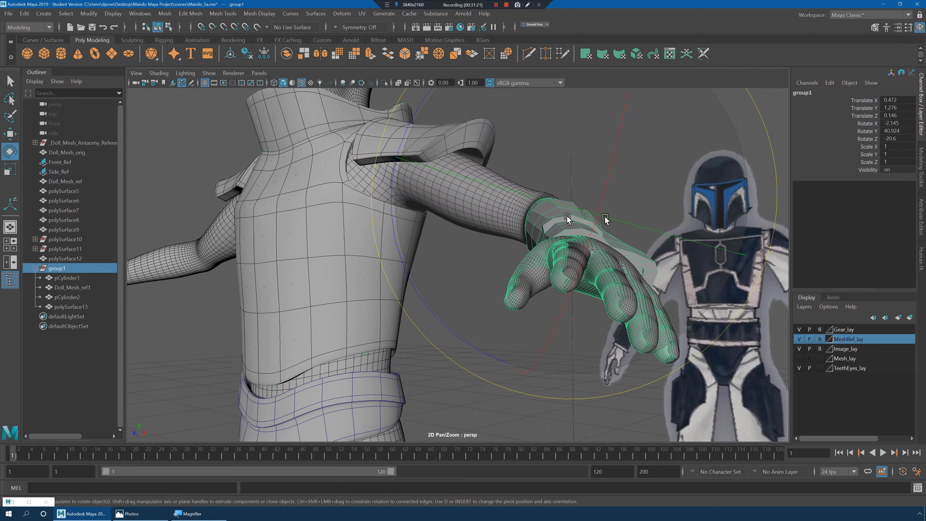
- Move the gauntlet, both cylinders and the arm mesh out of group1, then delete the empty group
{"action": "mouse_move", "coordinate": [257, 212]}
{"action": "left_mouse_down", "text": "alt"}
{"action": "mouse_move", "coordinate": [269, 217]}
{"action": "mouse_move", "coordinate": [259, 223]}
{"action": "left_mouse_up", "text": "alt"}
{"action": "left_click_drag", "start_coordinate": [68, 281], "coordinate": [72, 305]}
{"action": "middle_click_drag", "start_coordinate": [76, 371], "coordinate": [76, 370]}
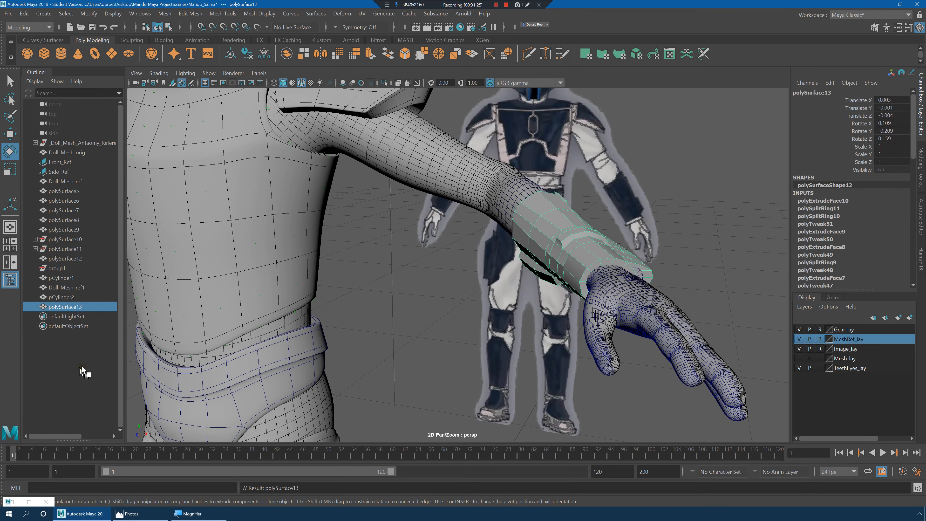
{"action": "left_click", "coordinate": [55, 268]}
{"action": "key", "text": "Delete"}
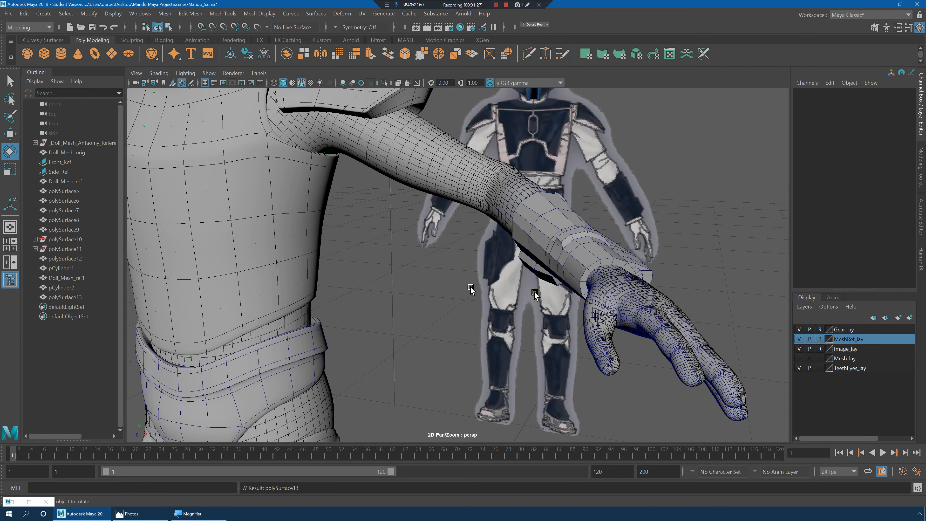
- Delete the duplicate arm mesh Doll_Mesh_ref1, keeping the gauntlet on the body's forearm
{"action": "left_click", "coordinate": [591, 308]}
{"action": "key", "text": "Delete"}
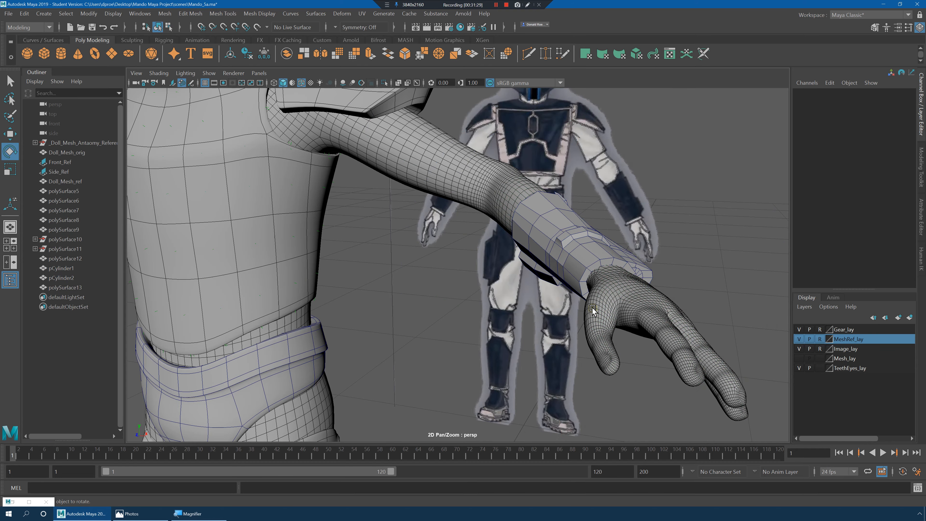
{"action": "left_click_drag", "start_coordinate": [692, 209], "coordinate": [600, 222], "text": "alt"}
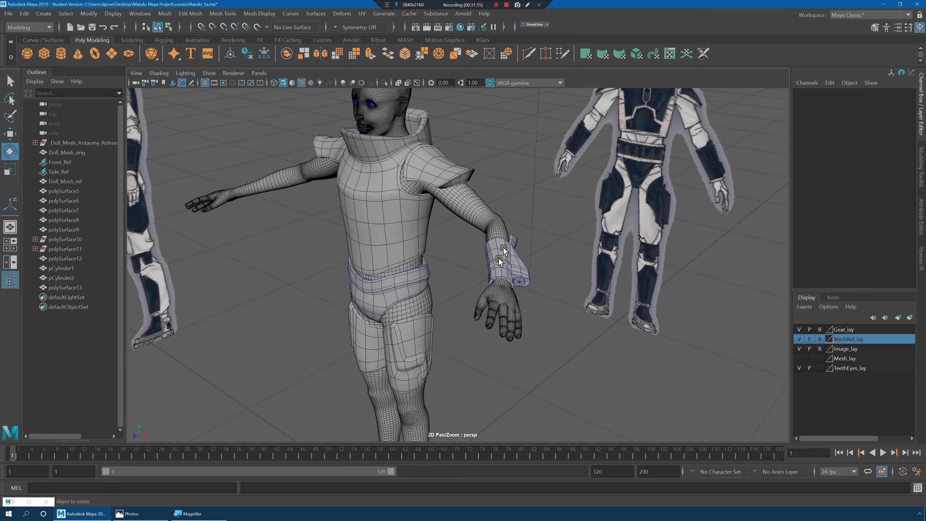
{"action": "right_click_drag", "start_coordinate": [499, 252], "coordinate": [533, 229]}
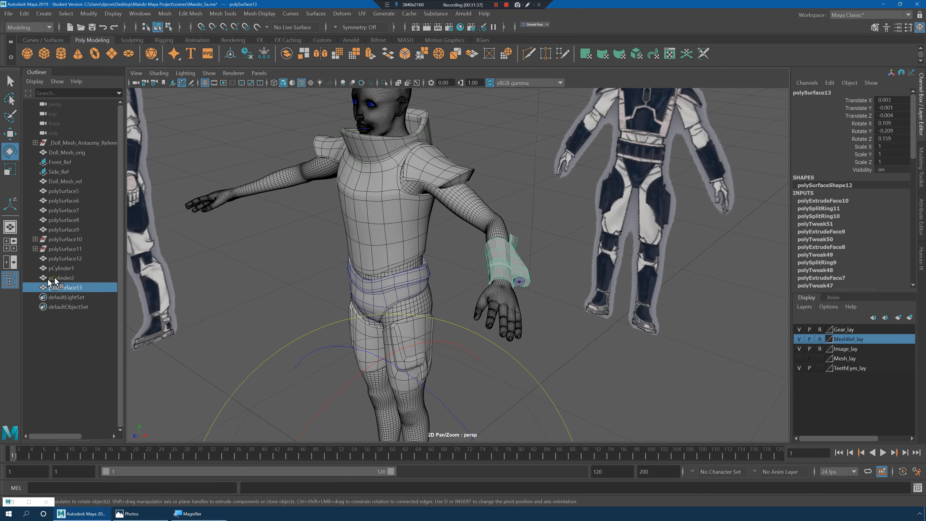
{"action": "left_click", "coordinate": [63, 269]}
{"action": "key", "text": "ctrl+z"}
{"action": "key", "text": "ctrl+z"}
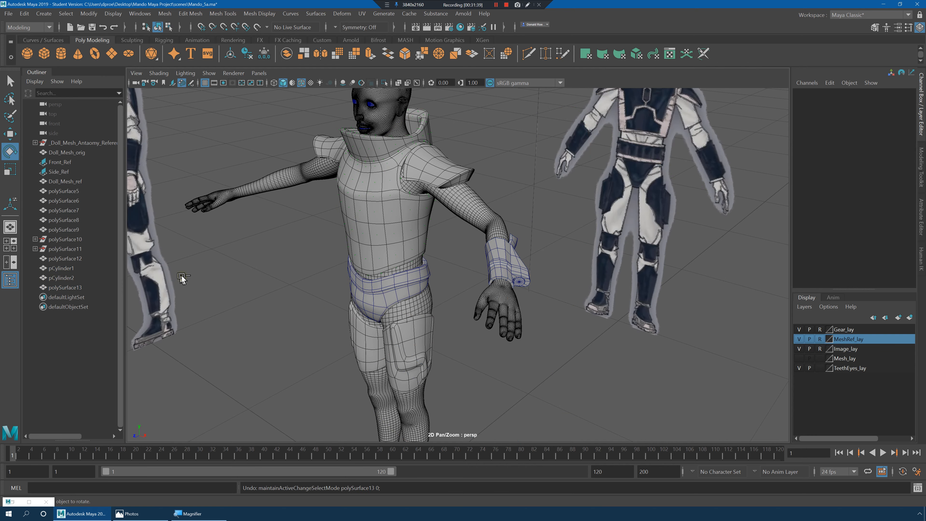
- Select pCylinder1, pCylinder2 and polySurface13 and group them together
{"action": "left_click_drag", "start_coordinate": [337, 269], "coordinate": [217, 254], "text": "alt"}
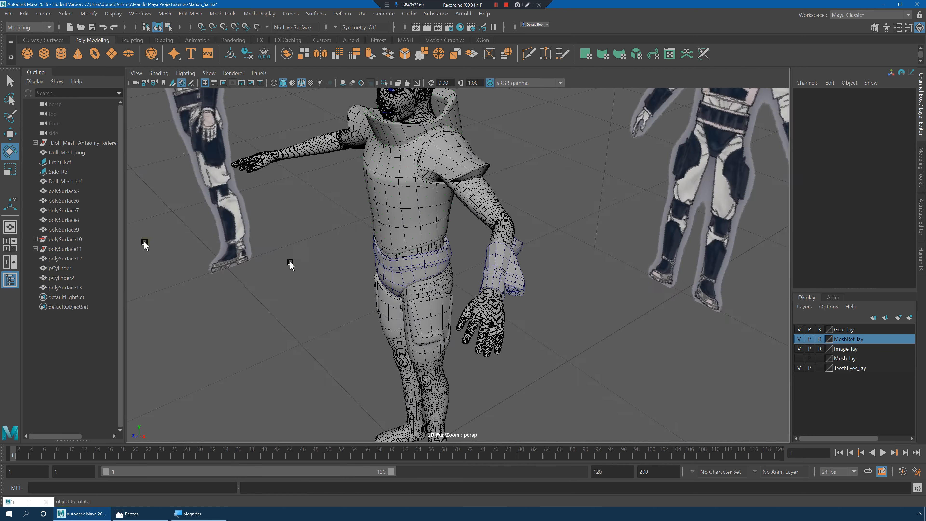
{"action": "left_click", "coordinate": [60, 268]}
{"action": "left_click", "coordinate": [64, 277], "text": "ctrl"}
{"action": "left_click", "coordinate": [64, 287], "text": "ctrl"}
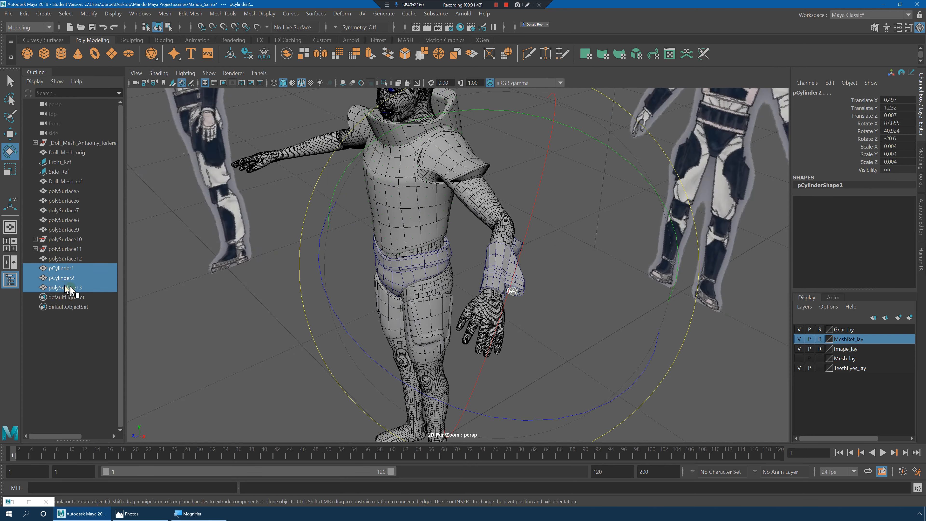
{"action": "key", "text": "ctrl+g"}
- Duplicate the gauntlet group and mirror the copy onto the opposite forearm with Scale X -1
{"action": "key", "text": "w"}
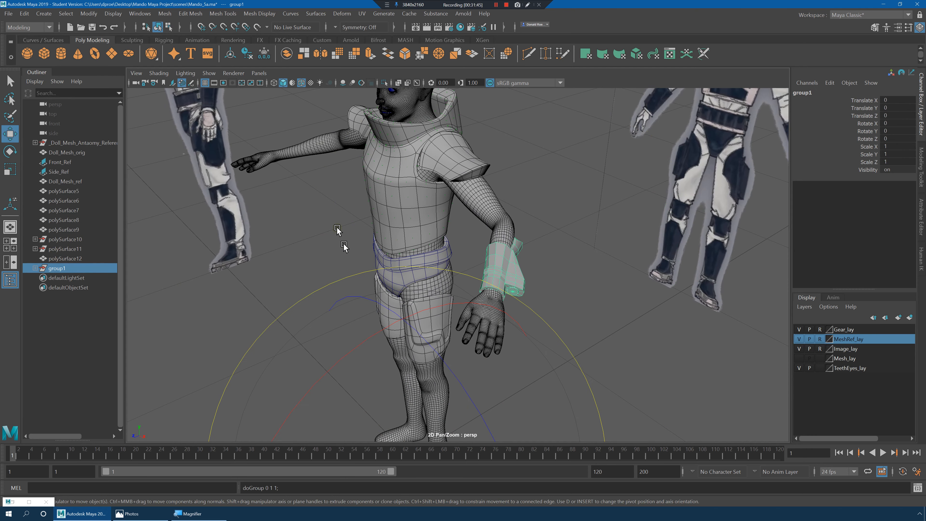
{"action": "scroll", "coordinate": [472, 265], "scroll_direction": "down", "scroll_amount": 4}
{"action": "left_click_drag", "start_coordinate": [471, 265], "coordinate": [572, 211], "text": "alt"}
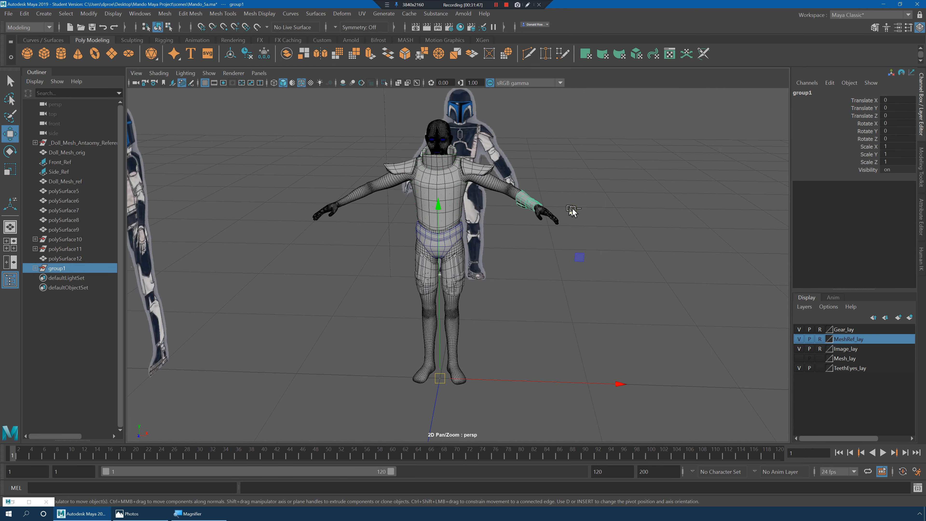
{"action": "key", "text": "ctrl+d"}
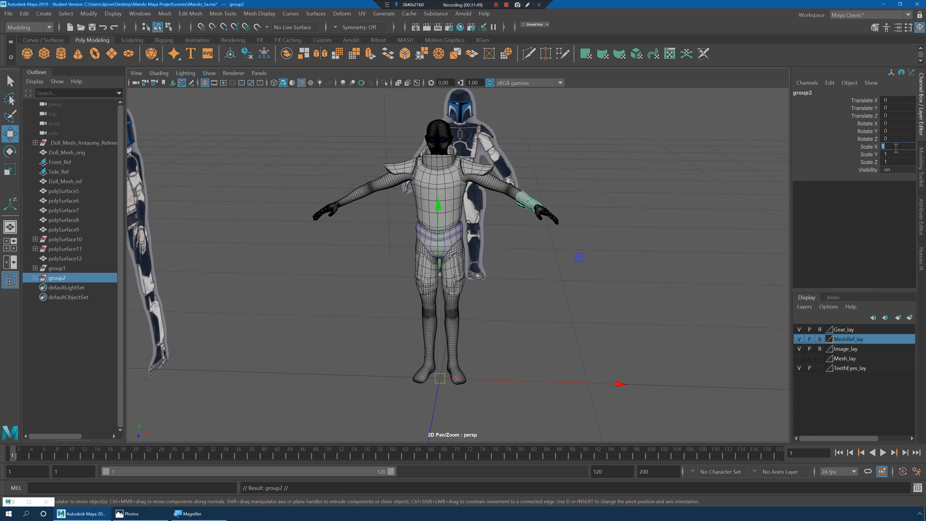
{"action": "left_click", "coordinate": [896, 148]}
{"action": "type", "text": "-1"}
{"action": "key", "text": "Return"}
{"action": "left_click", "coordinate": [599, 297]}
{"action": "left_click_drag", "start_coordinate": [600, 298], "coordinate": [655, 293], "text": "alt"}
{"action": "scroll", "coordinate": [656, 294], "scroll_direction": "up", "scroll_amount": 3}
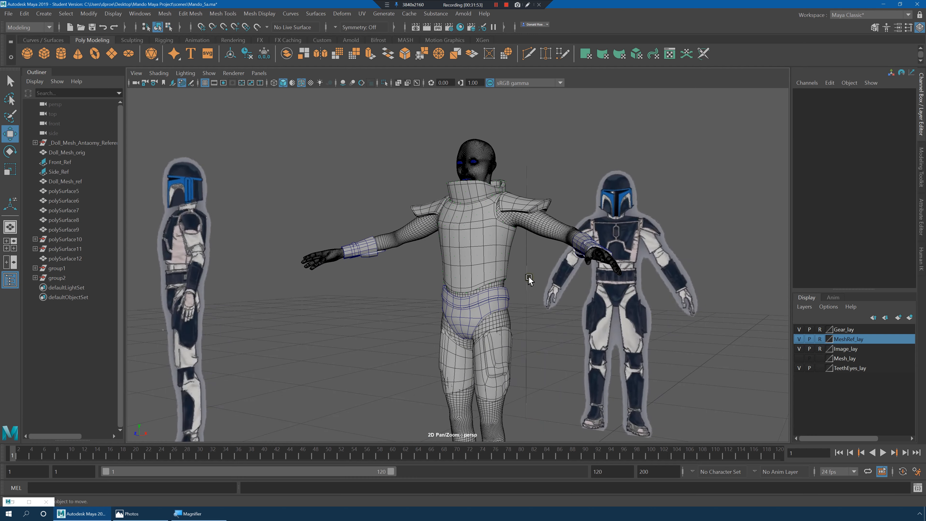
- Examine the character's bare knees, shins and feet from several angles against the armour reference image
{"action": "left_click_drag", "start_coordinate": [528, 279], "coordinate": [568, 282], "text": "alt"}
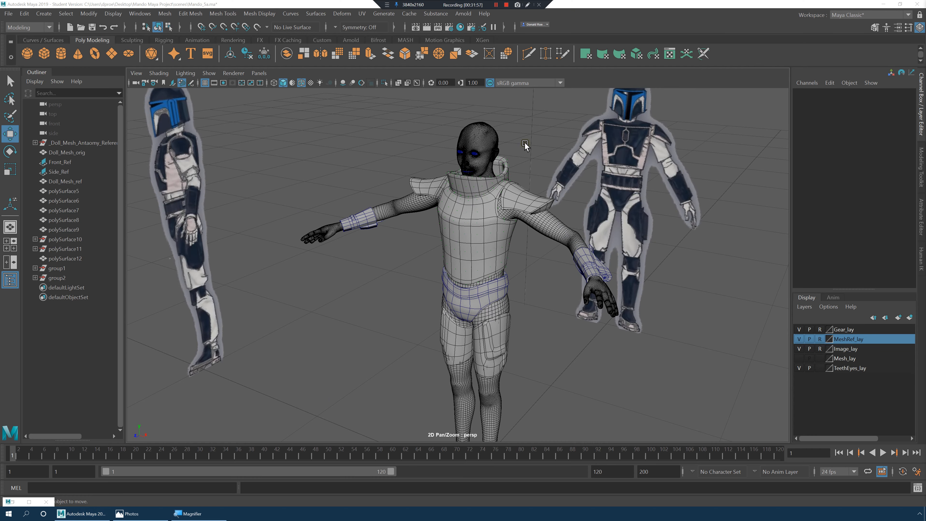
{"action": "middle_click_drag", "start_coordinate": [575, 213], "coordinate": [575, 82], "text": "alt"}
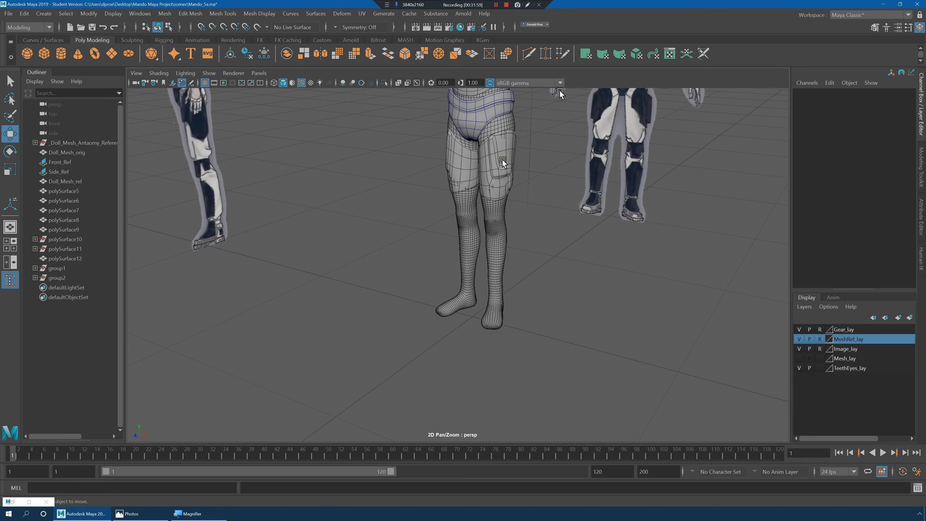
{"action": "right_click_drag", "start_coordinate": [516, 149], "coordinate": [585, 256], "text": "alt"}
{"action": "middle_click_drag", "start_coordinate": [529, 275], "coordinate": [502, 186], "text": "alt"}
{"action": "right_click_drag", "start_coordinate": [492, 228], "coordinate": [525, 233], "text": "alt"}
{"action": "left_click_drag", "start_coordinate": [525, 233], "coordinate": [579, 208], "text": "alt"}
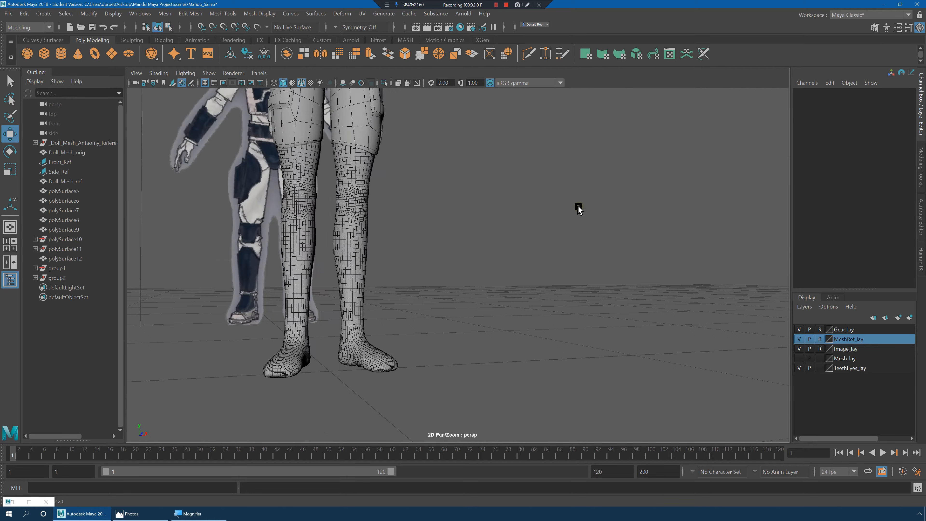
{"action": "middle_click_drag", "start_coordinate": [578, 209], "coordinate": [700, 222], "text": "alt"}
{"action": "left_click_drag", "start_coordinate": [700, 221], "coordinate": [583, 214], "text": "alt"}
{"action": "middle_click_drag", "start_coordinate": [583, 214], "coordinate": [547, 230], "text": "alt"}
{"action": "right_click_drag", "start_coordinate": [548, 230], "coordinate": [682, 226], "text": "alt"}
{"action": "left_click_drag", "start_coordinate": [682, 226], "coordinate": [638, 234], "text": "alt"}
{"action": "middle_click_drag", "start_coordinate": [638, 233], "coordinate": [678, 223], "text": "alt"}
{"action": "right_click_drag", "start_coordinate": [678, 224], "coordinate": [611, 242], "text": "alt"}
{"action": "middle_click_drag", "start_coordinate": [624, 225], "coordinate": [611, 242], "text": "alt"}
{"action": "right_click_drag", "start_coordinate": [611, 242], "coordinate": [611, 220], "text": "alt"}
{"action": "middle_click_drag", "start_coordinate": [612, 220], "coordinate": [541, 244], "text": "alt"}
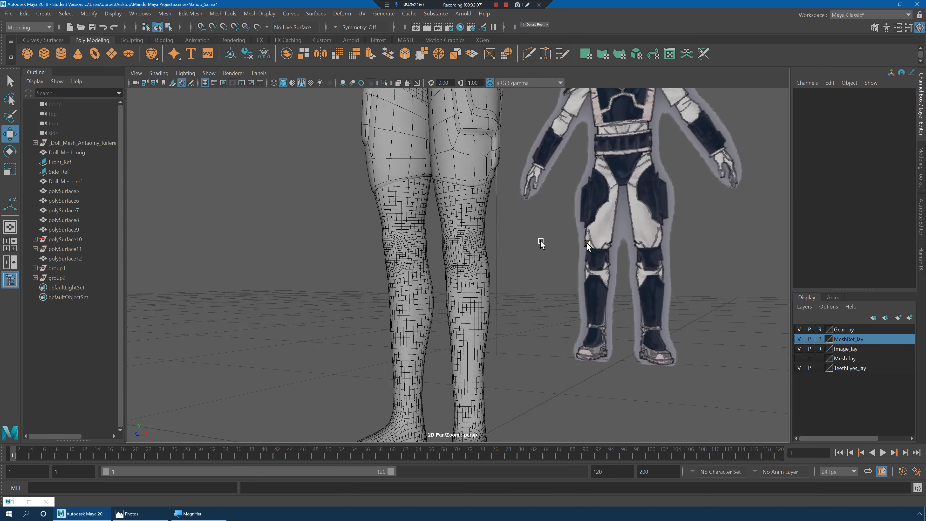
{"action": "right_click_drag", "start_coordinate": [542, 244], "coordinate": [587, 243], "text": "alt"}
{"action": "mouse_move", "coordinate": [586, 243]}
{"action": "left_mouse_down", "text": "alt"}
{"action": "mouse_move", "coordinate": [531, 248]}
{"action": "mouse_move", "coordinate": [587, 246]}
{"action": "left_mouse_up", "text": "alt"}
{"action": "middle_click_drag", "start_coordinate": [587, 246], "coordinate": [562, 191], "text": "alt"}
{"action": "left_click_drag", "start_coordinate": [561, 208], "coordinate": [549, 212], "text": "alt"}
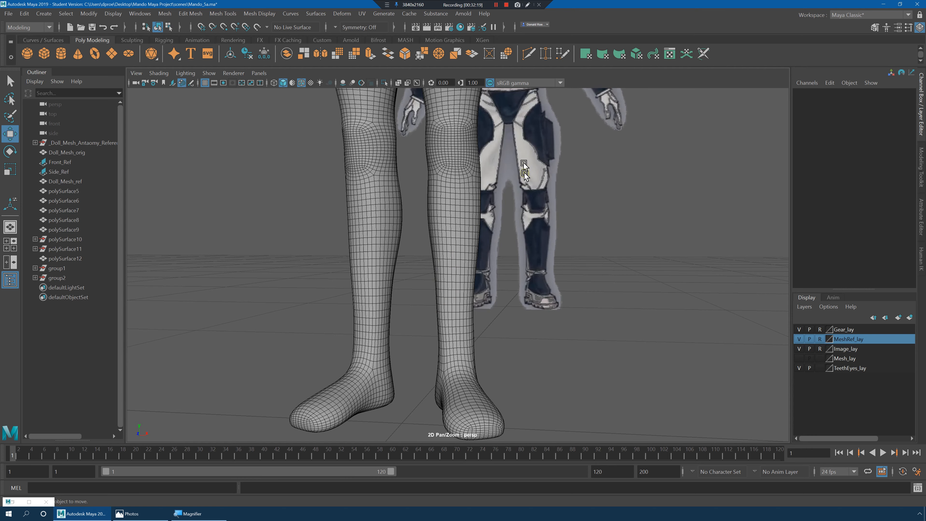
{"action": "left_click_drag", "start_coordinate": [530, 159], "coordinate": [557, 230]}
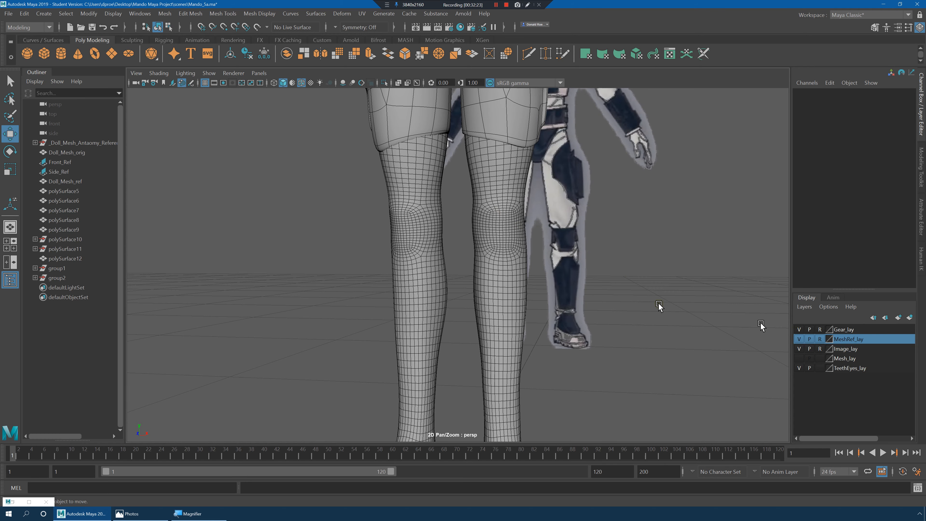
- Make Doll_Mesh_ref the live surface and activate the Quad Draw tool
{"action": "left_click", "coordinate": [486, 215]}
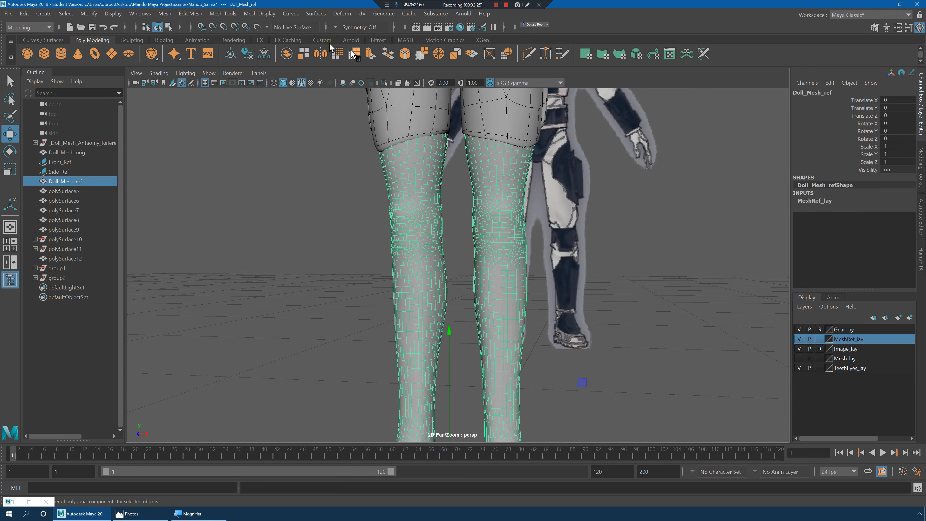
{"action": "right_click_drag", "start_coordinate": [477, 201], "coordinate": [518, 305]}
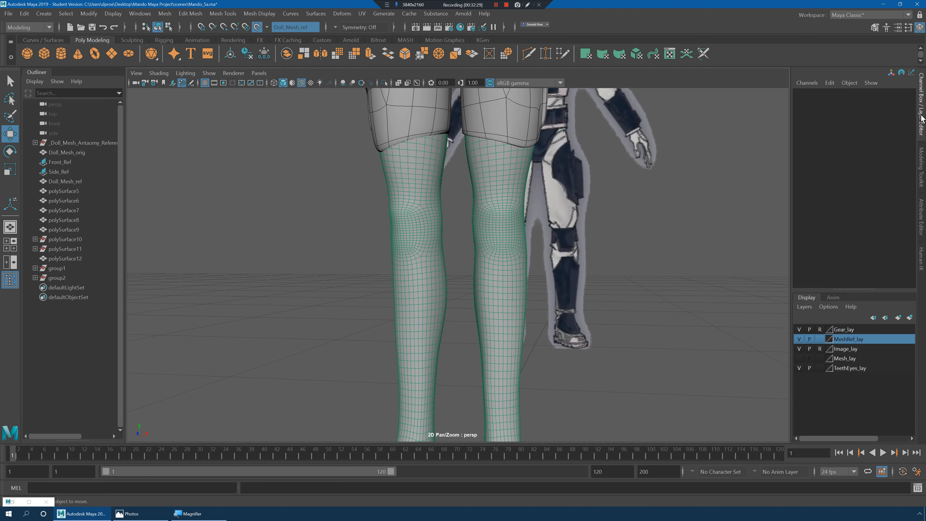
{"action": "left_click", "coordinate": [874, 28]}
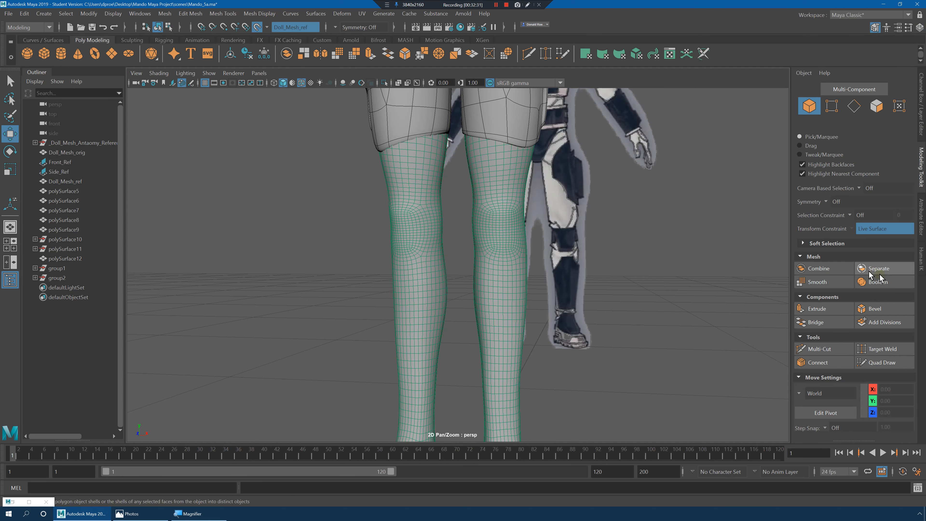
{"action": "left_click", "coordinate": [880, 362]}
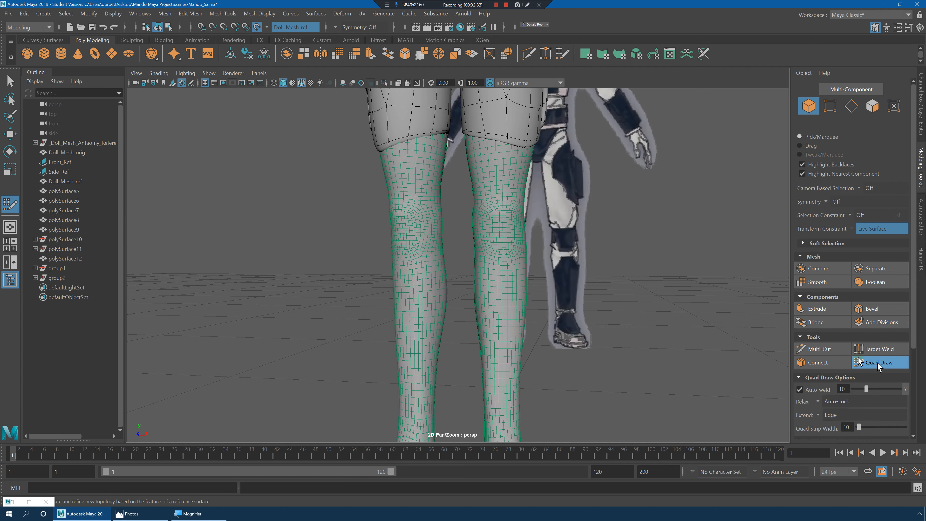
- Draw a quad on the front of the left leg just above the knee and extend its side edges around the leg
{"action": "scroll", "coordinate": [535, 249], "scroll_direction": "up", "scroll_amount": 3}
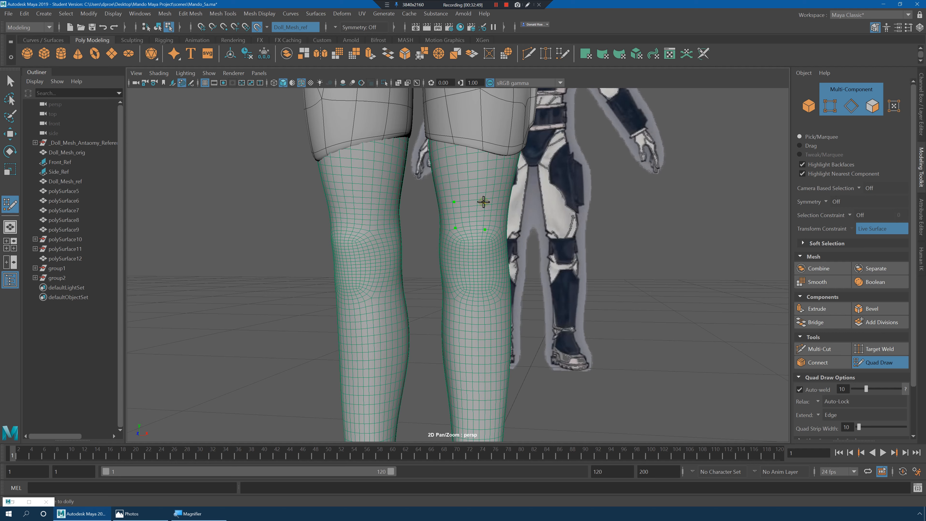
{"action": "left_click", "coordinate": [481, 216], "text": "shift"}
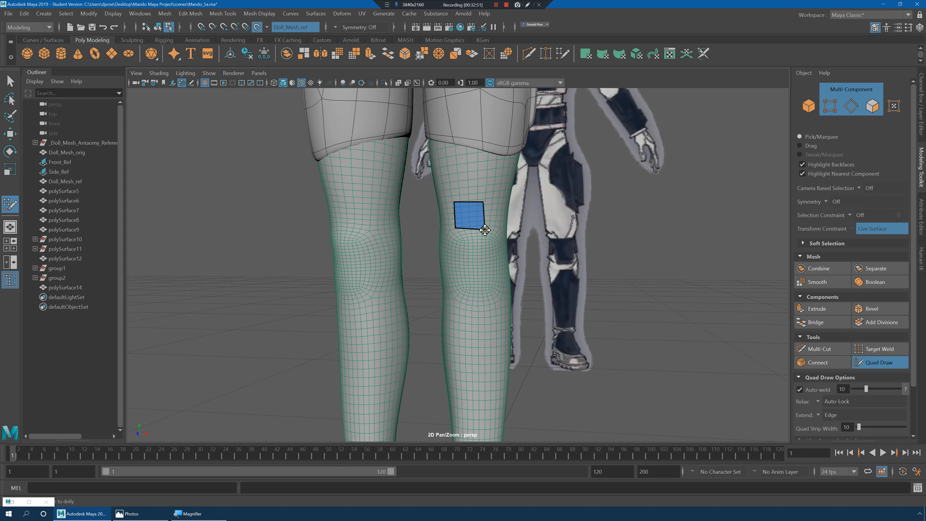
{"action": "mouse_move", "coordinate": [484, 213]}
{"action": "left_mouse_down"}
{"action": "mouse_move", "coordinate": [550, 238]}
{"action": "mouse_move", "coordinate": [472, 234]}
{"action": "mouse_move", "coordinate": [516, 233]}
{"action": "left_mouse_up"}
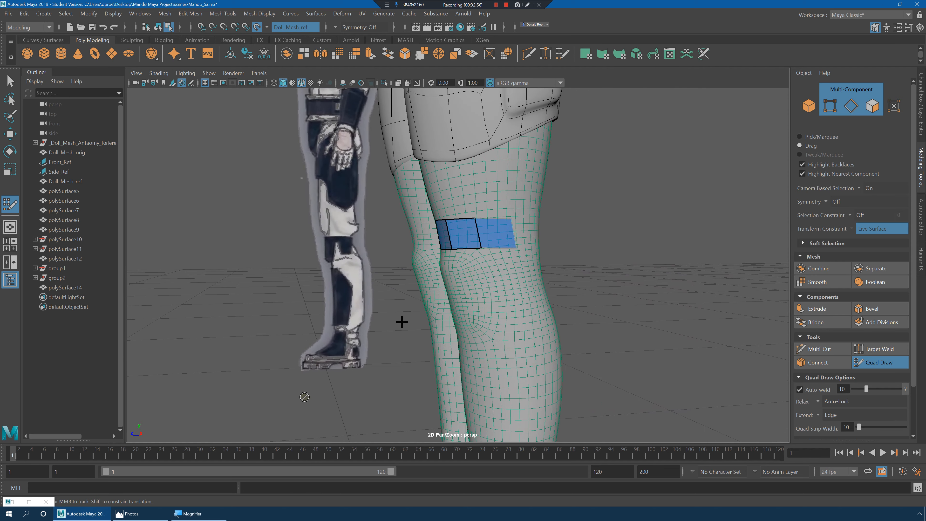
- Switch to Photos, examine the knee and shin armour in the Mandalorian reference collage, and return to Maya
{"action": "left_click", "coordinate": [128, 514]}
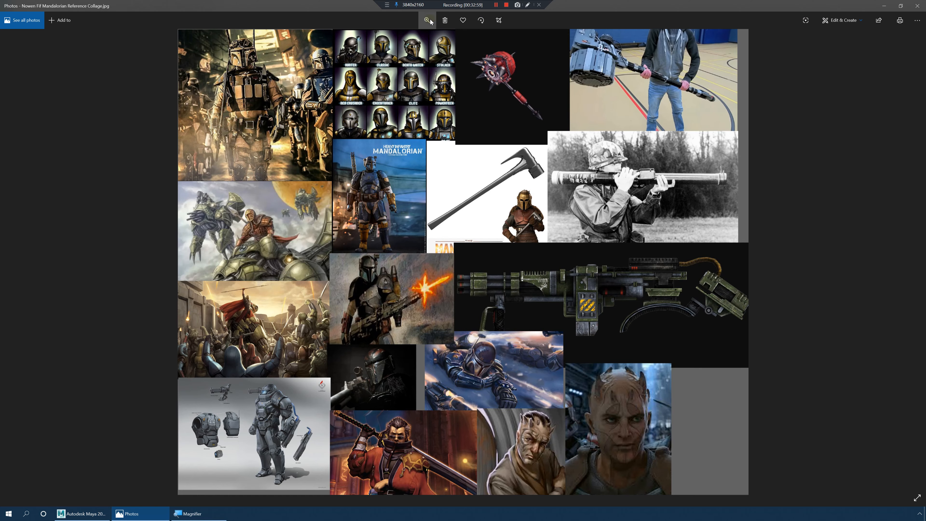
{"action": "left_click", "coordinate": [425, 39]}
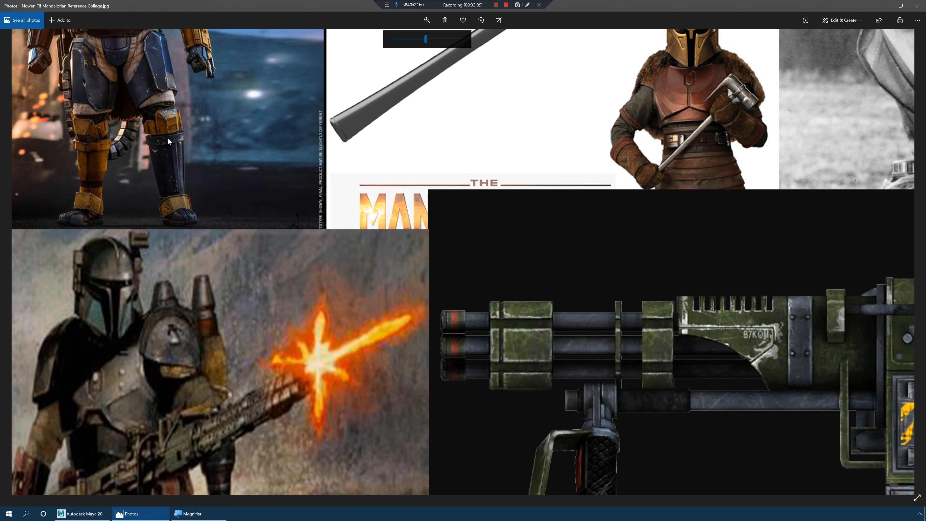
{"action": "left_click", "coordinate": [889, 4]}
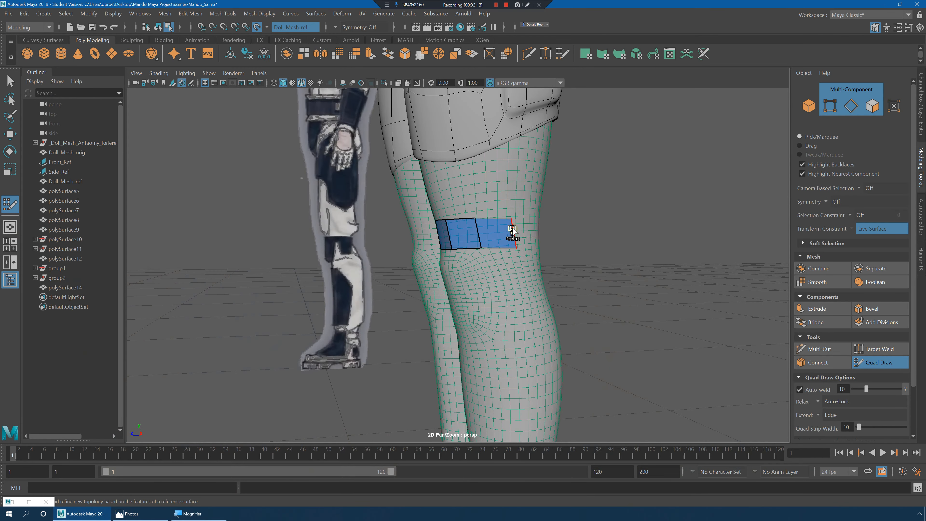
- Extend the quad strip around the left leg above the knee, join its ends into a closed band and relax it
{"action": "mouse_move", "coordinate": [514, 231]}
{"action": "left_mouse_down", "text": "alt"}
{"action": "mouse_move", "coordinate": [528, 242]}
{"action": "mouse_move", "coordinate": [587, 242]}
{"action": "mouse_move", "coordinate": [558, 244]}
{"action": "left_mouse_up", "text": "alt"}
{"action": "left_click_drag", "start_coordinate": [496, 255], "coordinate": [455, 264]}
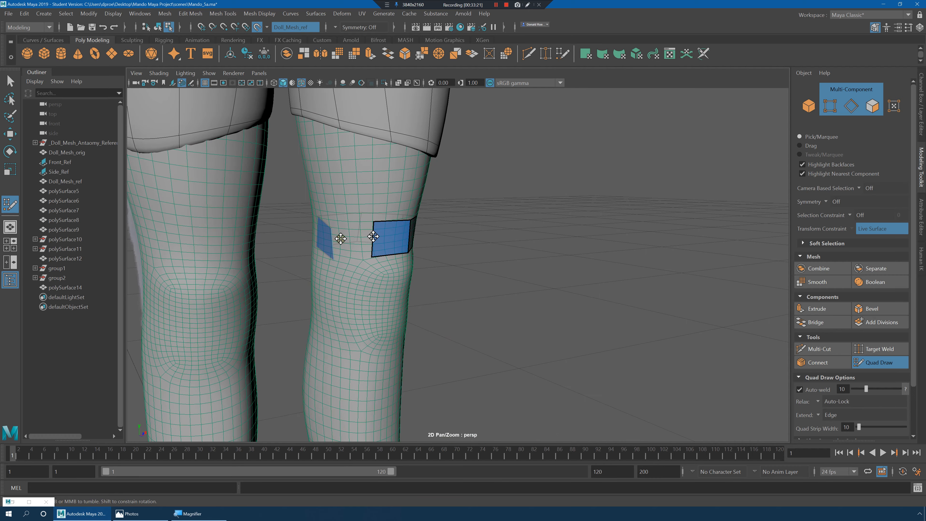
{"action": "left_click_drag", "start_coordinate": [373, 236], "coordinate": [389, 249]}
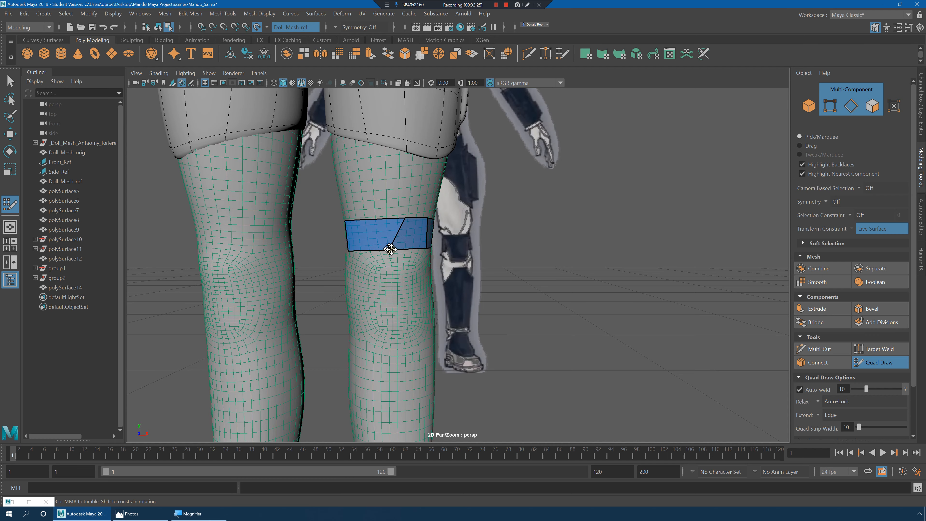
{"action": "left_click_drag", "start_coordinate": [405, 219], "coordinate": [391, 220]}
{"action": "left_click_drag", "start_coordinate": [442, 253], "coordinate": [415, 215], "text": "alt"}
{"action": "mouse_move", "coordinate": [465, 238]}
{"action": "left_mouse_down", "text": "shift"}
{"action": "mouse_move", "coordinate": [506, 229]}
{"action": "mouse_move", "coordinate": [483, 236]}
{"action": "mouse_move", "coordinate": [586, 242]}
{"action": "mouse_move", "coordinate": [567, 243]}
{"action": "left_mouse_up", "text": "shift"}
{"action": "mouse_move", "coordinate": [570, 242]}
{"action": "left_mouse_down", "text": "shift"}
{"action": "mouse_move", "coordinate": [602, 243]}
{"action": "mouse_move", "coordinate": [471, 256]}
{"action": "mouse_move", "coordinate": [521, 258]}
{"action": "mouse_move", "coordinate": [507, 216]}
{"action": "mouse_move", "coordinate": [516, 263]}
{"action": "left_mouse_up", "text": "shift"}
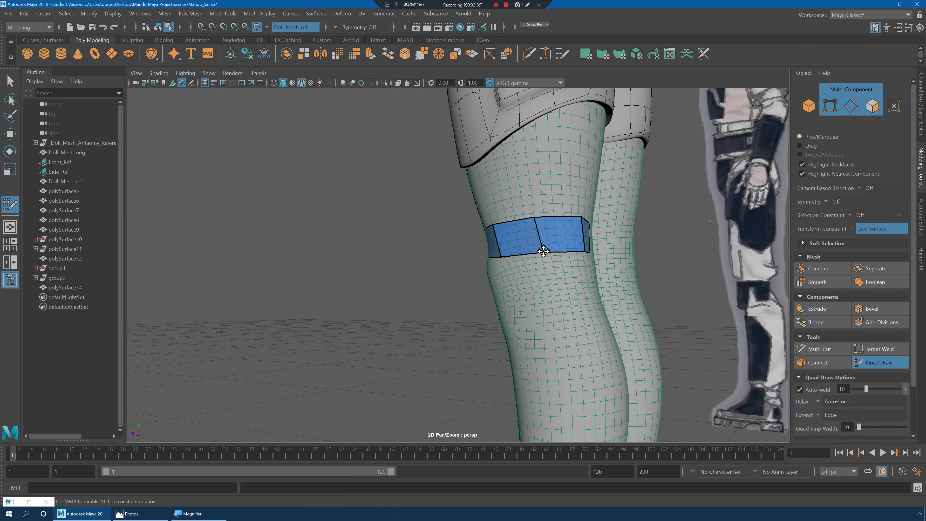
- Insert extra vertical edge loops in the band above the knee and adjust the neighbouring vertices
{"action": "left_click", "coordinate": [536, 220], "text": "ctrl"}
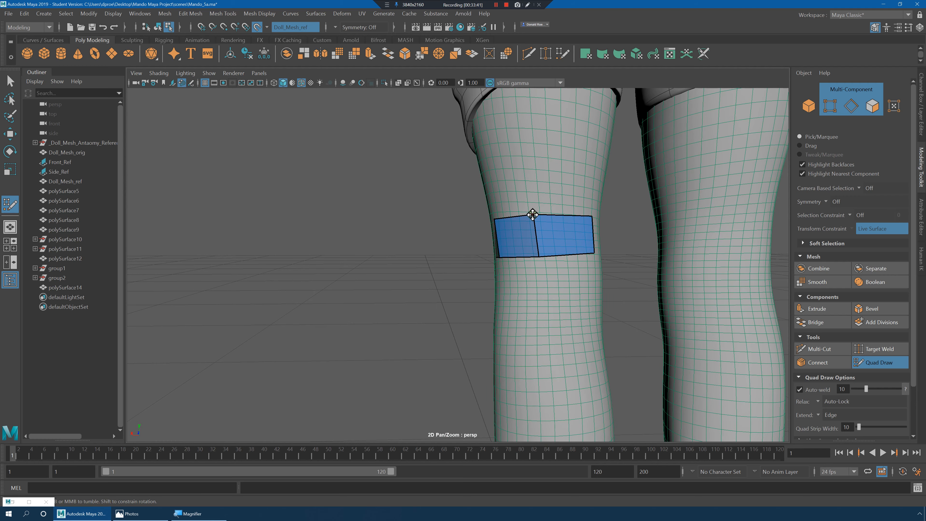
{"action": "mouse_move", "coordinate": [589, 260]}
{"action": "left_mouse_down", "text": "alt"}
{"action": "mouse_move", "coordinate": [585, 283]}
{"action": "mouse_move", "coordinate": [503, 290]}
{"action": "mouse_move", "coordinate": [554, 296]}
{"action": "mouse_move", "coordinate": [575, 275]}
{"action": "left_mouse_up", "text": "alt"}
{"action": "left_click", "coordinate": [558, 308], "text": "ctrl"}
{"action": "left_click", "coordinate": [502, 289], "text": "ctrl"}
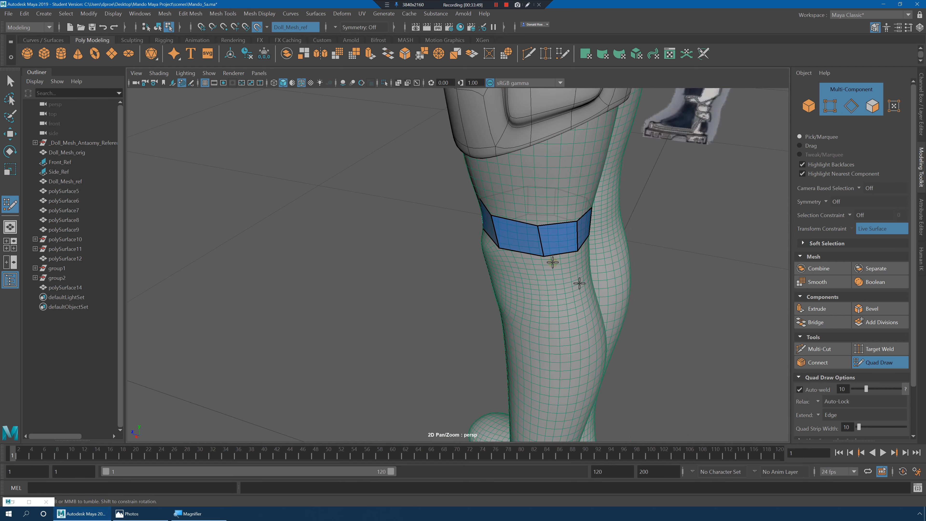
{"action": "left_click_drag", "start_coordinate": [541, 242], "coordinate": [562, 263], "text": "alt"}
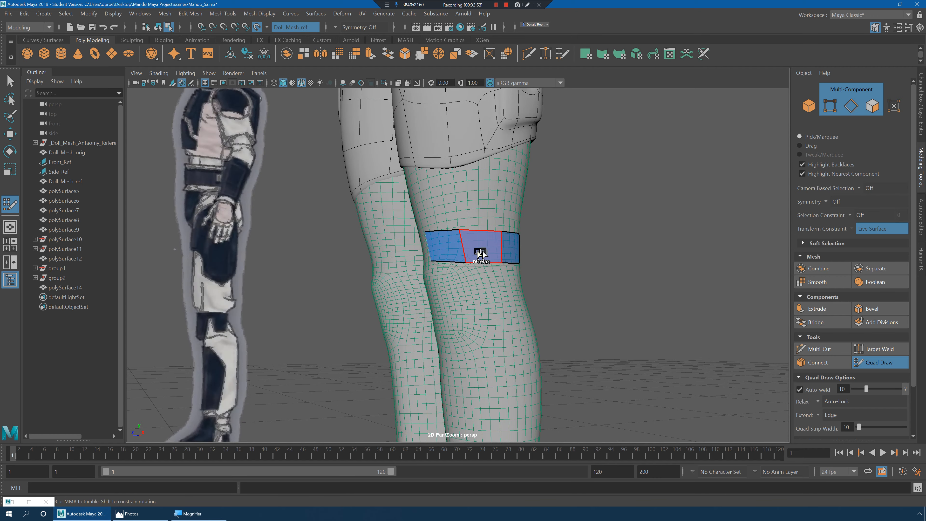
{"action": "mouse_move", "coordinate": [504, 250]}
{"action": "left_mouse_down", "text": "alt"}
{"action": "mouse_move", "coordinate": [552, 256]}
{"action": "mouse_move", "coordinate": [432, 252]}
{"action": "left_mouse_up", "text": "alt"}
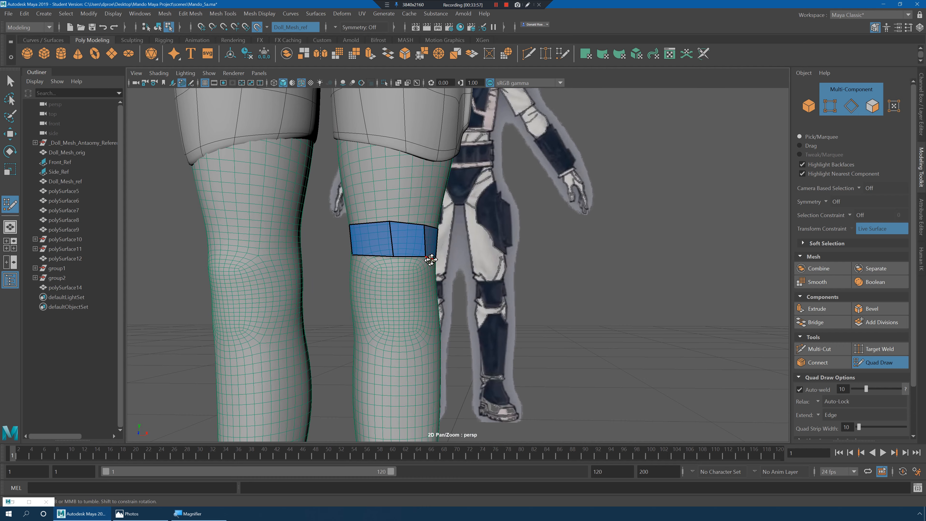
{"action": "middle_click_drag", "start_coordinate": [431, 260], "coordinate": [449, 250], "text": "alt"}
- Reposition the band's vertices around the front, sides and back of the leg to space its segments evenly
{"action": "left_click_drag", "start_coordinate": [439, 229], "coordinate": [384, 230], "text": "alt"}
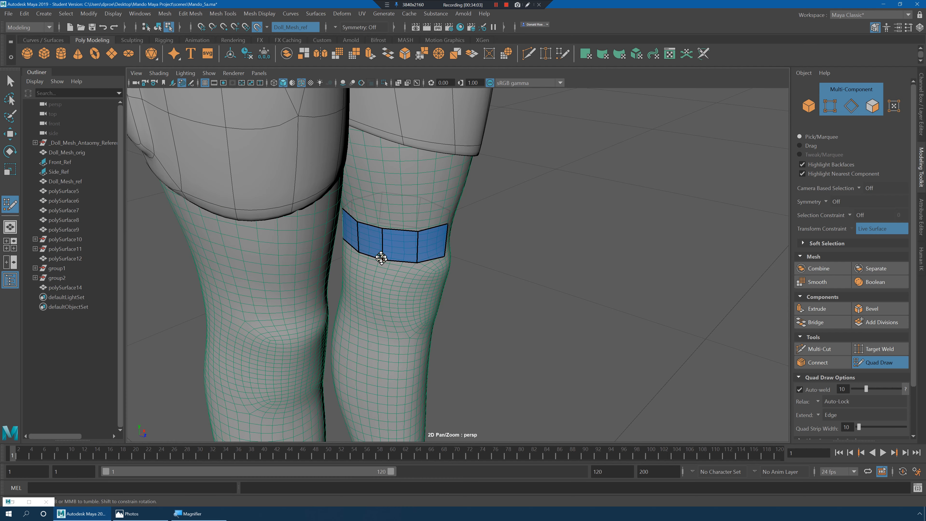
{"action": "left_click_drag", "start_coordinate": [452, 243], "coordinate": [569, 265], "text": "alt"}
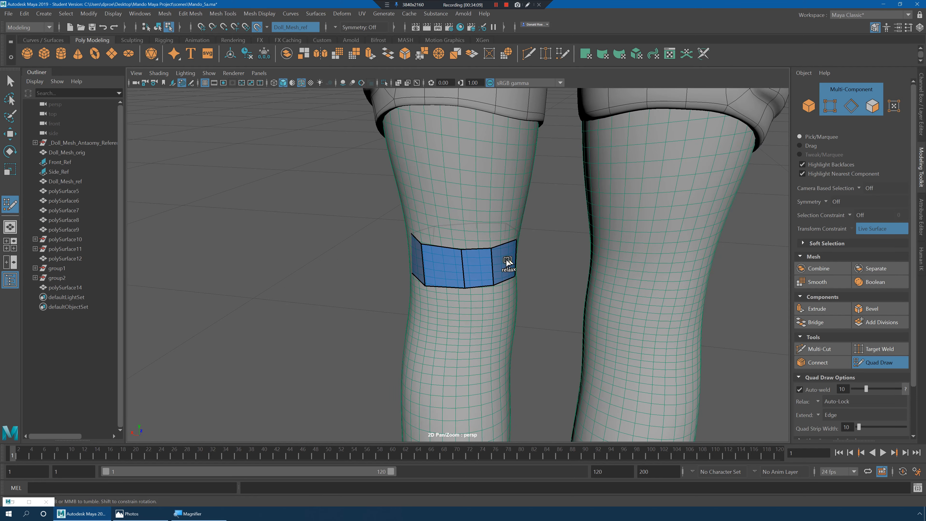
{"action": "left_click_drag", "start_coordinate": [424, 262], "coordinate": [539, 232], "text": "alt"}
{"action": "key", "text": "ctrl+z"}
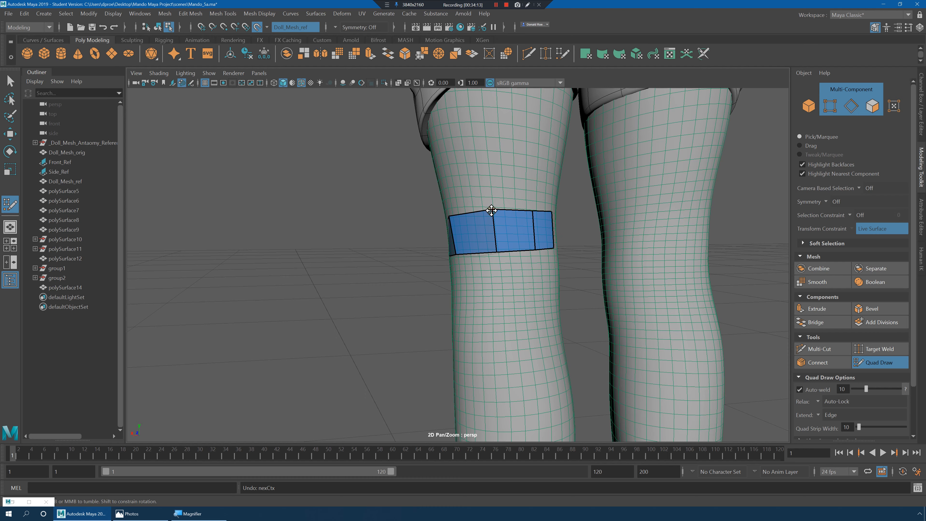
{"action": "left_click_drag", "start_coordinate": [491, 211], "coordinate": [440, 221], "text": "alt"}
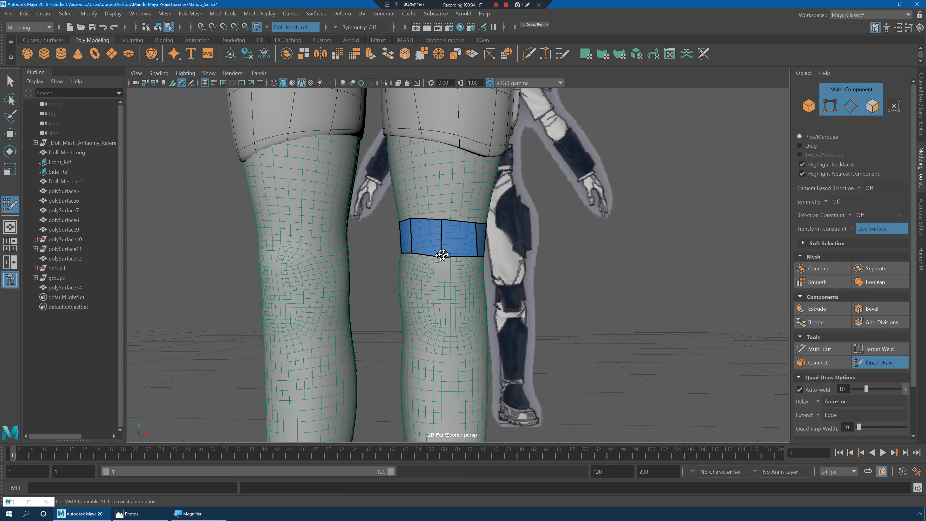
{"action": "mouse_move", "coordinate": [472, 252]}
{"action": "left_mouse_down", "text": "alt"}
{"action": "mouse_move", "coordinate": [481, 236]}
{"action": "mouse_move", "coordinate": [420, 239]}
{"action": "left_mouse_up", "text": "alt"}
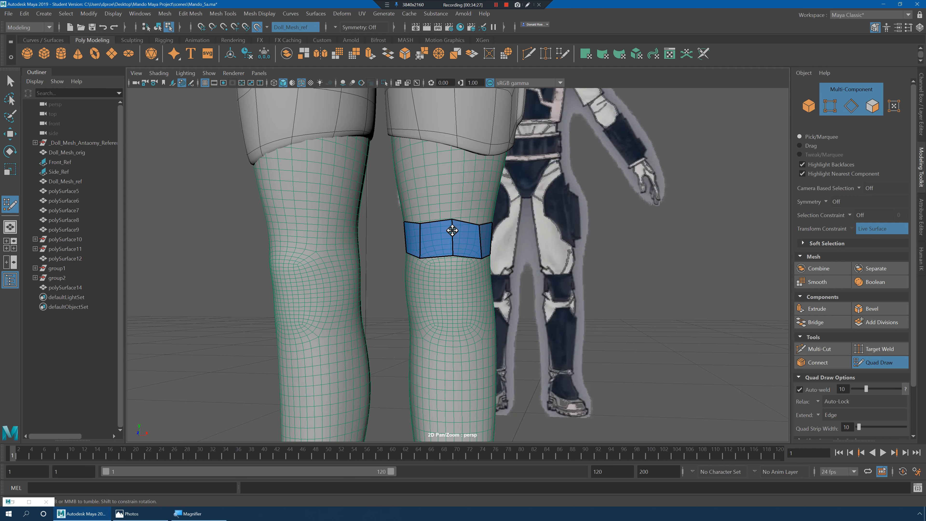
{"action": "left_click_drag", "start_coordinate": [453, 229], "coordinate": [528, 239], "text": "alt"}
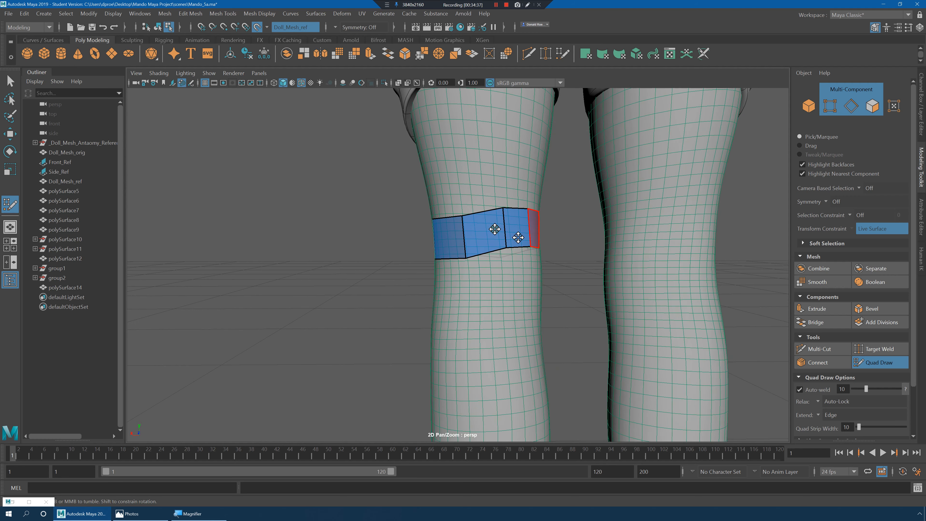
{"action": "mouse_move", "coordinate": [462, 229]}
{"action": "left_mouse_down"}
{"action": "mouse_move", "coordinate": [465, 213]}
{"action": "mouse_move", "coordinate": [504, 213]}
{"action": "mouse_move", "coordinate": [466, 200]}
{"action": "mouse_move", "coordinate": [487, 231]}
{"action": "mouse_move", "coordinate": [541, 223]}
{"action": "mouse_move", "coordinate": [523, 223]}
{"action": "left_mouse_up"}
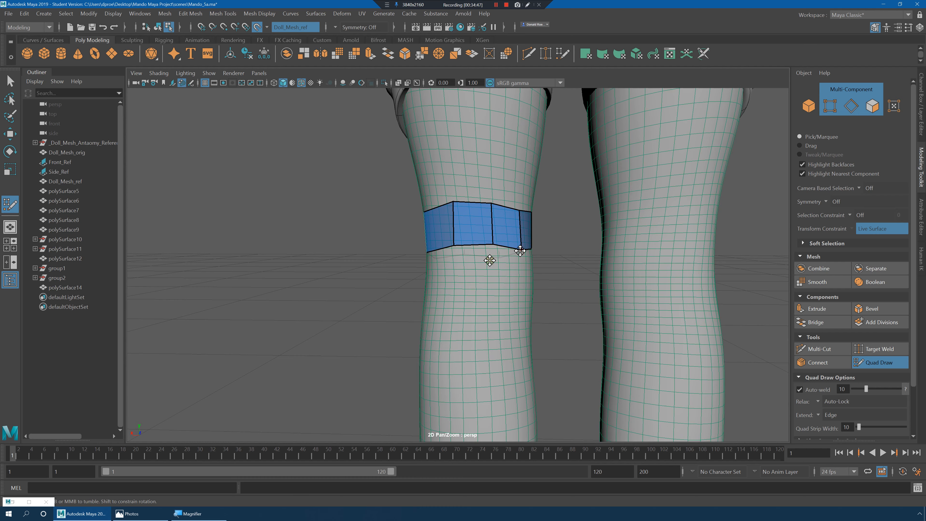
- Extrude the band's front and side edges downward to form a second row of quads over the kneecap
{"action": "mouse_move", "coordinate": [520, 251]}
{"action": "left_mouse_down", "text": "alt"}
{"action": "mouse_move", "coordinate": [589, 258]}
{"action": "mouse_move", "coordinate": [489, 257]}
{"action": "mouse_move", "coordinate": [463, 265]}
{"action": "mouse_move", "coordinate": [463, 287]}
{"action": "mouse_move", "coordinate": [436, 281]}
{"action": "mouse_move", "coordinate": [452, 296]}
{"action": "mouse_move", "coordinate": [413, 292]}
{"action": "mouse_move", "coordinate": [470, 284]}
{"action": "mouse_move", "coordinate": [522, 254]}
{"action": "left_mouse_up", "text": "alt"}
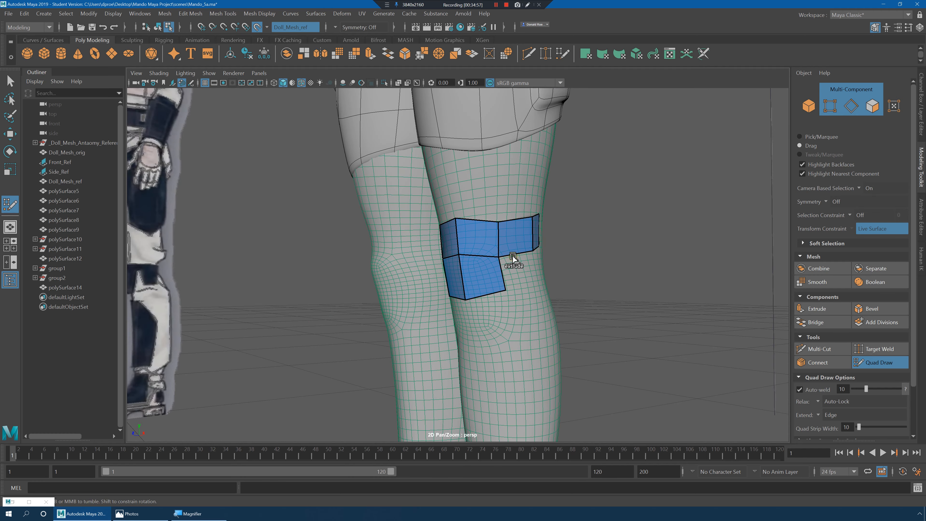
{"action": "mouse_move", "coordinate": [512, 285]}
{"action": "left_mouse_down", "text": "alt"}
{"action": "mouse_move", "coordinate": [535, 296]}
{"action": "mouse_move", "coordinate": [408, 257]}
{"action": "mouse_move", "coordinate": [399, 293]}
{"action": "mouse_move", "coordinate": [381, 295]}
{"action": "left_mouse_up", "text": "alt"}
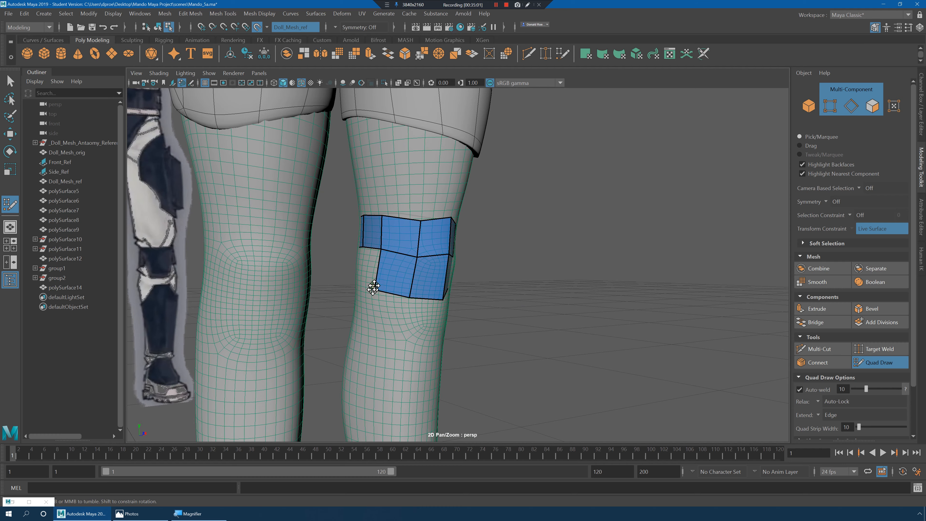
{"action": "mouse_move", "coordinate": [509, 285]}
{"action": "left_mouse_down", "text": "alt"}
{"action": "mouse_move", "coordinate": [534, 271]}
{"action": "mouse_move", "coordinate": [550, 283]}
{"action": "left_mouse_up", "text": "alt"}
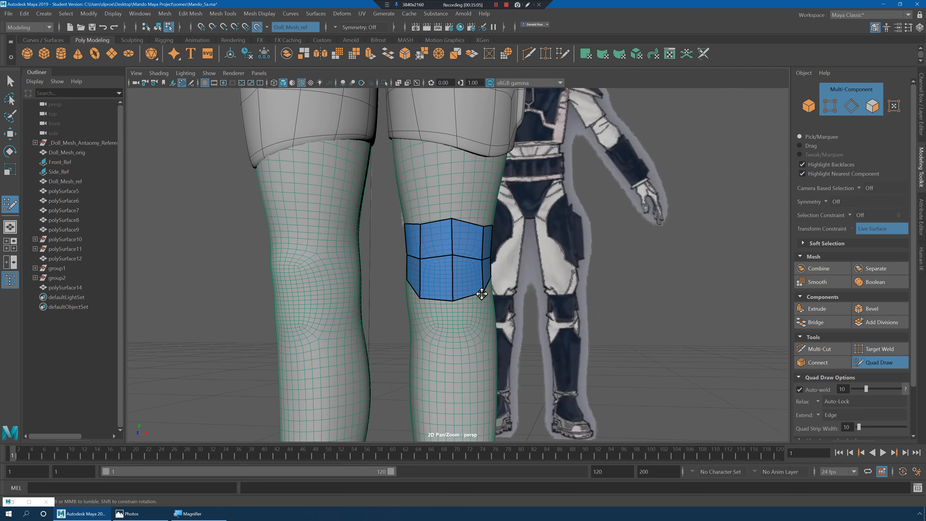
- Adjust the lower vertices of the second row and insert two vertical edge loops through the front of the knee guard
{"action": "mouse_move", "coordinate": [419, 296]}
{"action": "left_mouse_down"}
{"action": "mouse_move", "coordinate": [505, 299]}
{"action": "mouse_move", "coordinate": [521, 281]}
{"action": "mouse_move", "coordinate": [480, 288]}
{"action": "mouse_move", "coordinate": [512, 296]}
{"action": "mouse_move", "coordinate": [480, 298]}
{"action": "left_mouse_up"}
{"action": "left_click", "coordinate": [467, 273], "text": "ctrl"}
{"action": "left_click", "coordinate": [437, 277], "text": "ctrl"}
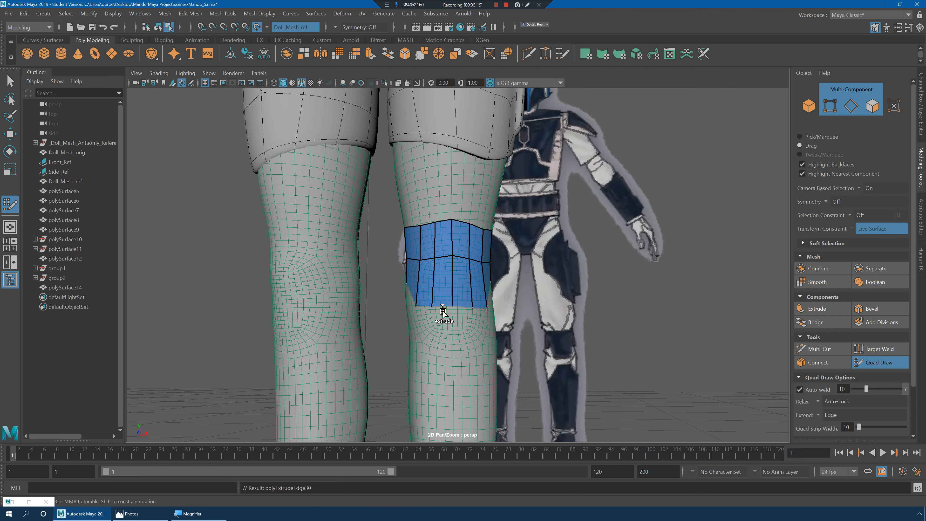
- Extrude the lower front edges down into a third row of quads and round its outline below the kneecap
{"action": "left_click_drag", "start_coordinate": [425, 308], "coordinate": [424, 323]}
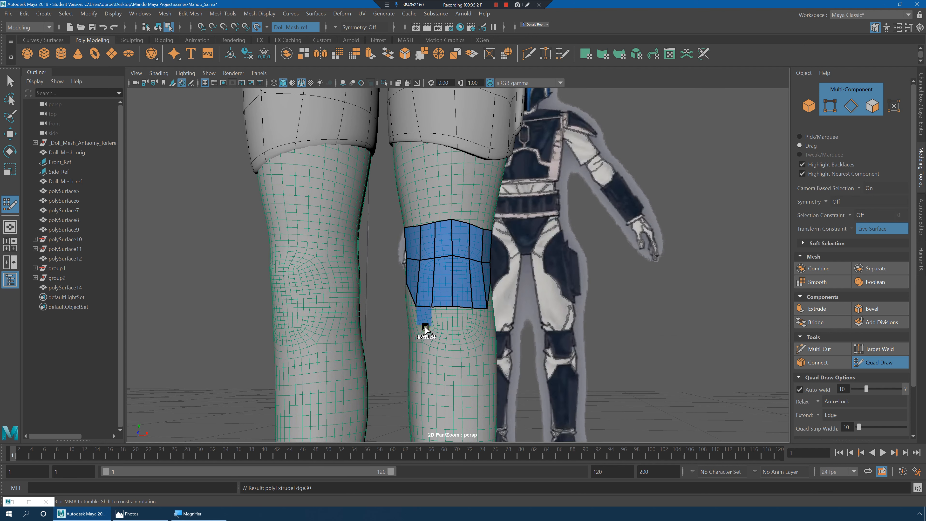
{"action": "mouse_move", "coordinate": [482, 309]}
{"action": "left_mouse_down"}
{"action": "mouse_move", "coordinate": [473, 321]}
{"action": "mouse_move", "coordinate": [459, 316]}
{"action": "mouse_move", "coordinate": [458, 328]}
{"action": "left_mouse_up"}
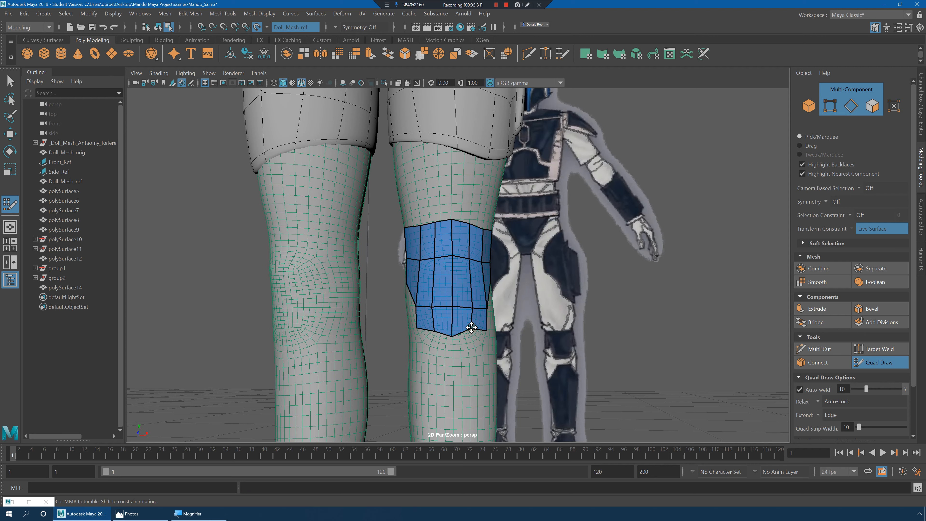
{"action": "mouse_move", "coordinate": [484, 328]}
{"action": "left_mouse_down", "text": "alt"}
{"action": "mouse_move", "coordinate": [509, 323]}
{"action": "mouse_move", "coordinate": [521, 305]}
{"action": "mouse_move", "coordinate": [514, 316]}
{"action": "left_mouse_up", "text": "alt"}
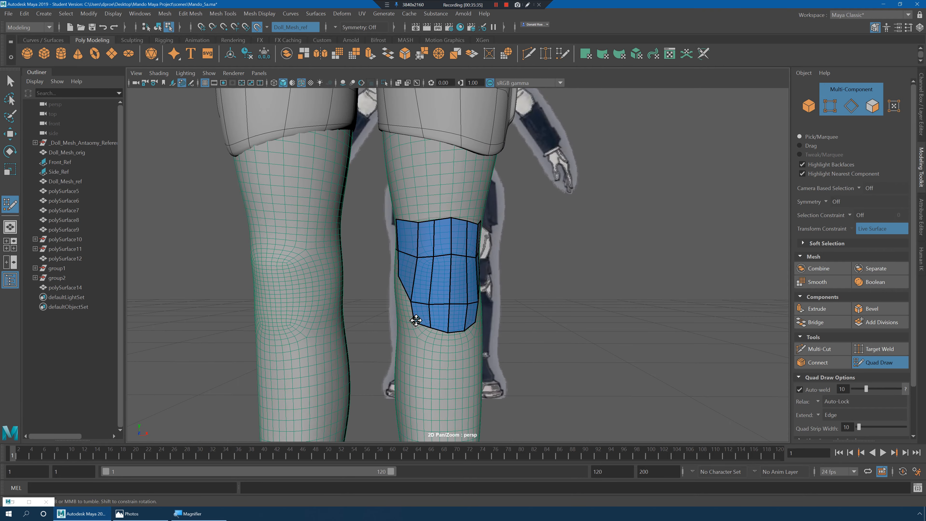
{"action": "left_click_drag", "start_coordinate": [442, 317], "coordinate": [463, 317], "text": "alt"}
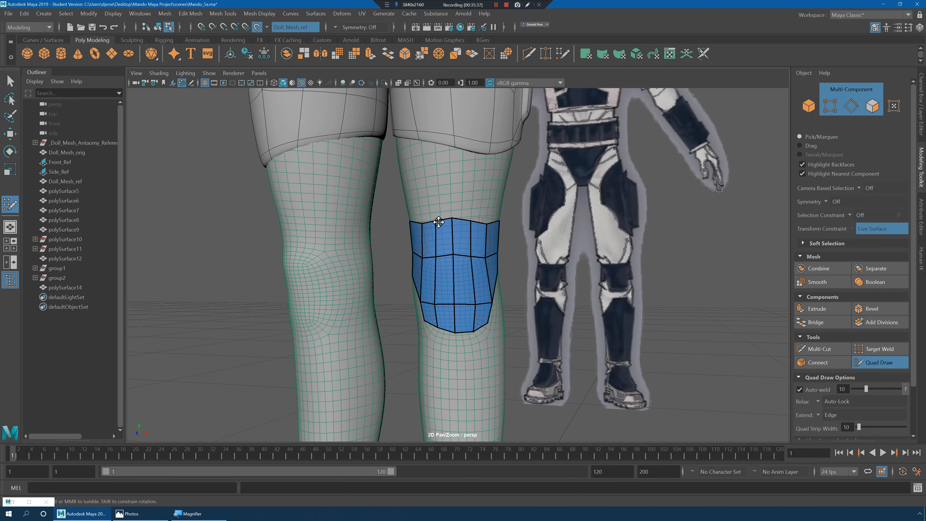
- Adjust the band's vertices behind the knee to even out its upper and lower edges
{"action": "mouse_move", "coordinate": [470, 215]}
{"action": "left_mouse_down", "text": "alt"}
{"action": "mouse_move", "coordinate": [452, 214]}
{"action": "mouse_move", "coordinate": [541, 232]}
{"action": "mouse_move", "coordinate": [471, 244]}
{"action": "mouse_move", "coordinate": [520, 242]}
{"action": "mouse_move", "coordinate": [463, 206]}
{"action": "left_mouse_up", "text": "alt"}
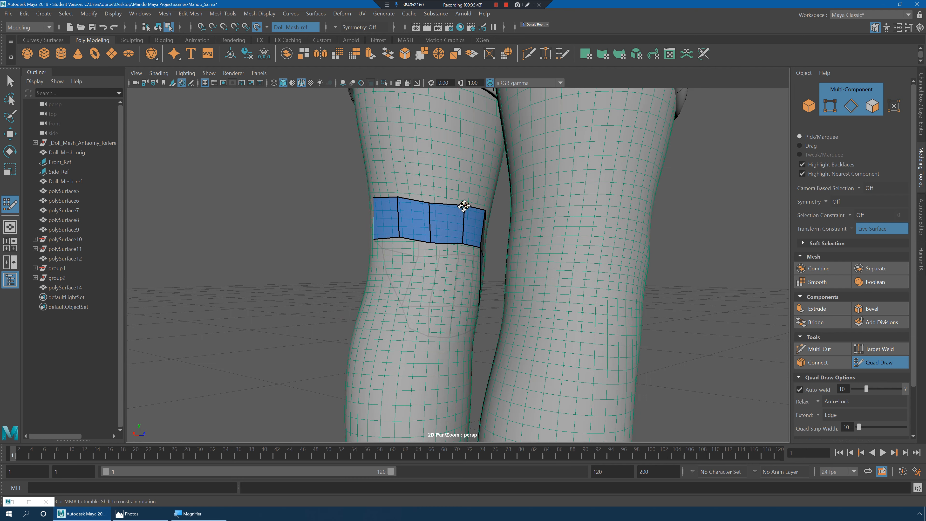
{"action": "left_click_drag", "start_coordinate": [396, 200], "coordinate": [459, 215], "text": "alt"}
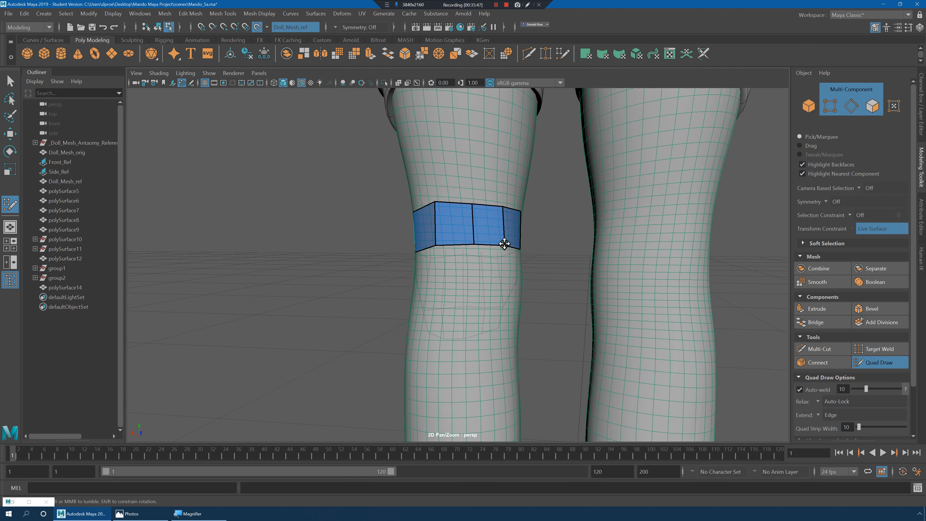
{"action": "mouse_move", "coordinate": [507, 247]}
{"action": "left_mouse_down", "text": "alt"}
{"action": "mouse_move", "coordinate": [559, 248]}
{"action": "mouse_move", "coordinate": [537, 277]}
{"action": "left_mouse_up", "text": "alt"}
{"action": "left_click", "coordinate": [527, 208], "text": "ctrl"}
- Leave Quad Draw, select the knee guard and extrude its faces outward to give it thickness
{"action": "key", "text": "q"}
{"action": "right_click_drag", "start_coordinate": [468, 239], "coordinate": [498, 222]}
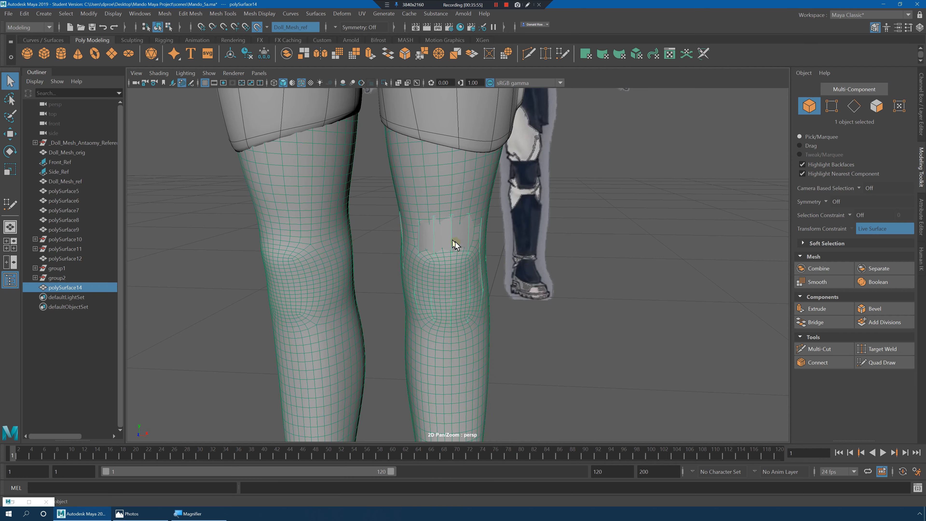
{"action": "left_click_drag", "start_coordinate": [536, 239], "coordinate": [470, 235], "text": "alt"}
{"action": "right_click_drag", "start_coordinate": [522, 227], "coordinate": [520, 243], "text": "shift"}
{"action": "left_click_drag", "start_coordinate": [520, 243], "coordinate": [538, 273], "text": "alt"}
{"action": "left_click_drag", "start_coordinate": [402, 263], "coordinate": [664, 279]}
{"action": "left_click", "coordinate": [550, 227]}
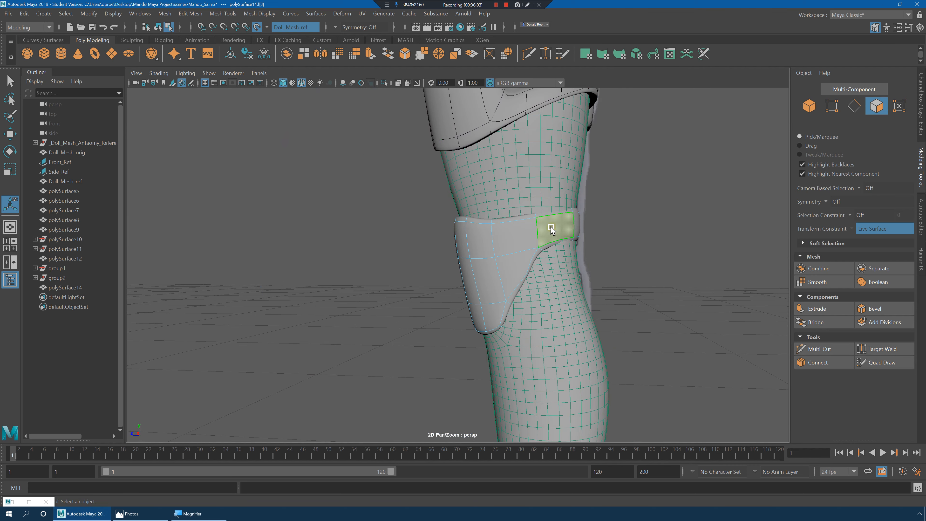
- Try to move the band's upper side and back vertices, turning off the live surface
{"action": "key", "text": "1"}
{"action": "right_click_drag", "start_coordinate": [554, 230], "coordinate": [512, 229]}
{"action": "left_click_drag", "start_coordinate": [571, 226], "coordinate": [545, 221], "text": "alt"}
{"action": "key", "text": "w"}
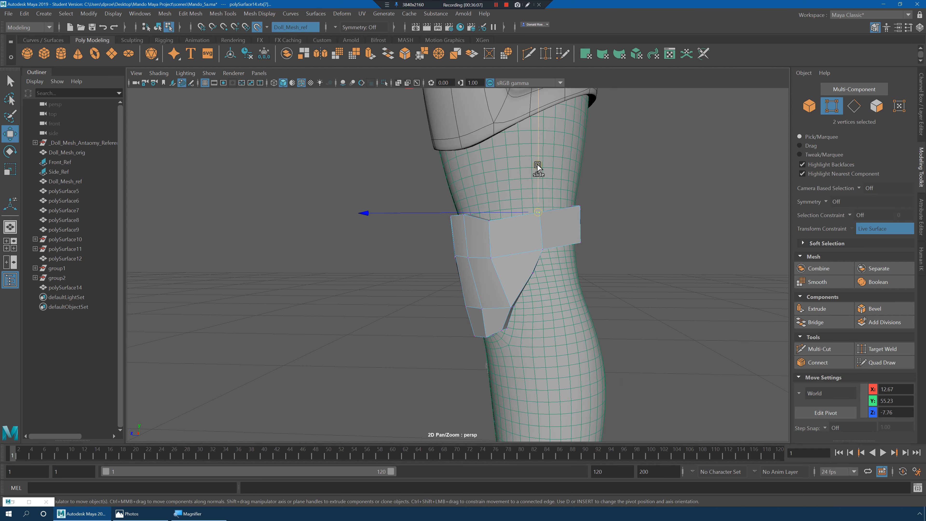
{"action": "left_click_drag", "start_coordinate": [538, 168], "coordinate": [538, 167]}
{"action": "key", "text": "ctrl+z"}
{"action": "left_click", "coordinate": [257, 27]}
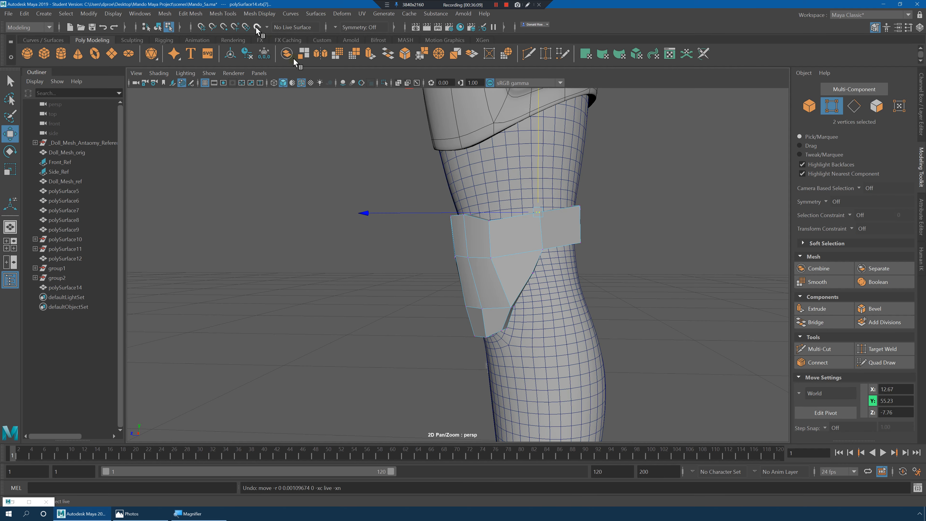
{"action": "left_click_drag", "start_coordinate": [536, 188], "coordinate": [455, 177], "text": "alt"}
{"action": "left_click_drag", "start_coordinate": [465, 173], "coordinate": [529, 237]}
{"action": "key", "text": "ctrl+z"}
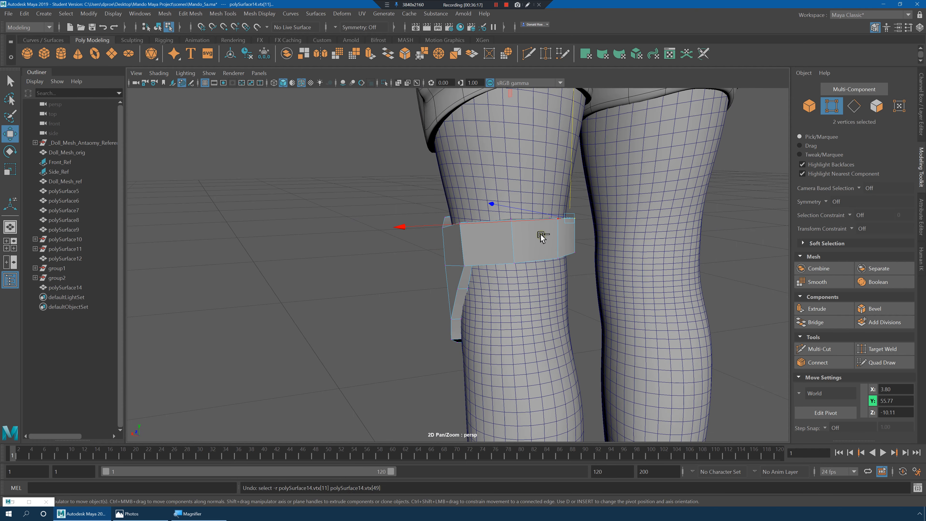
- Undo the vertex edits and selections back to the thickness extrusion with the outer faces selected
{"action": "key", "text": "ctrl+z"}
{"action": "key", "text": "ctrl+z"}
{"action": "key", "text": "ctrl+z"}
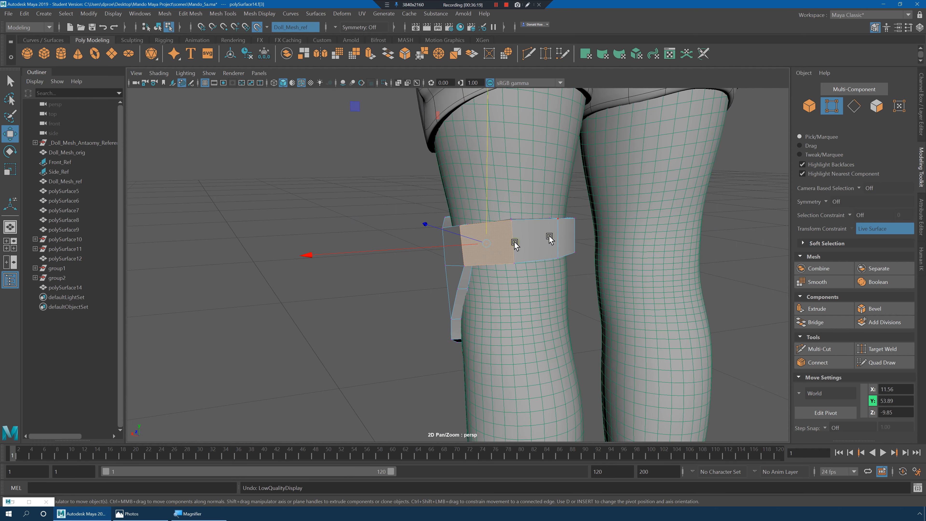
{"action": "left_click_drag", "start_coordinate": [515, 242], "coordinate": [544, 256], "text": "alt"}
{"action": "key", "text": "ctrl+z"}
{"action": "key", "text": "ctrl+z"}
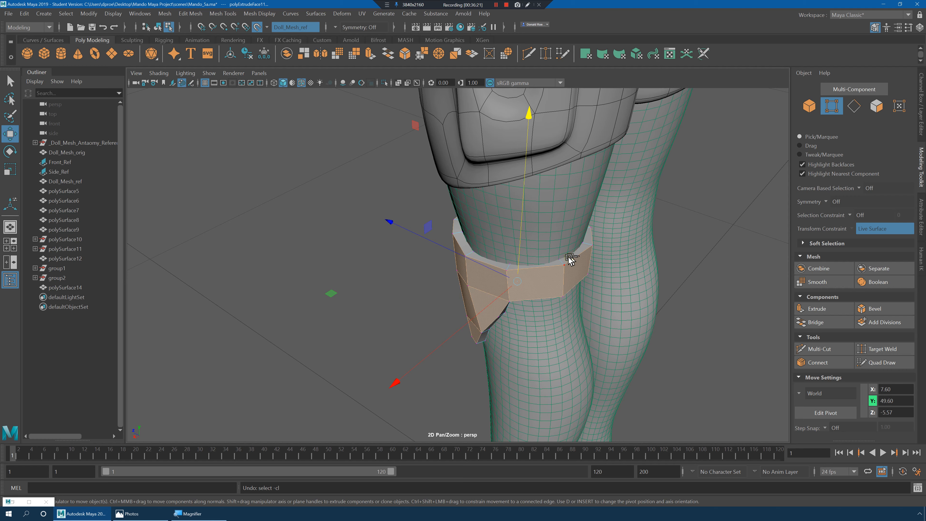
{"action": "key", "text": "ctrl+z"}
{"action": "key", "text": "shift+z"}
{"action": "left_click_drag", "start_coordinate": [564, 270], "coordinate": [564, 264], "text": "alt"}
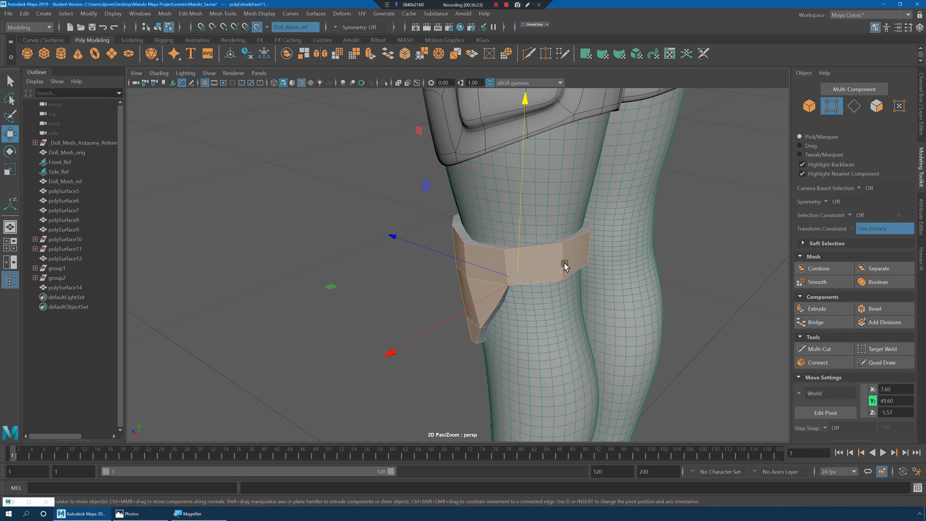
- Grow the knee guard's outer face selection, invert it to isolate the inner faces, and check the guard in wireframe
{"action": "key", "text": "q"}
{"action": "right_click_drag", "start_coordinate": [550, 254], "coordinate": [573, 278], "text": "shift"}
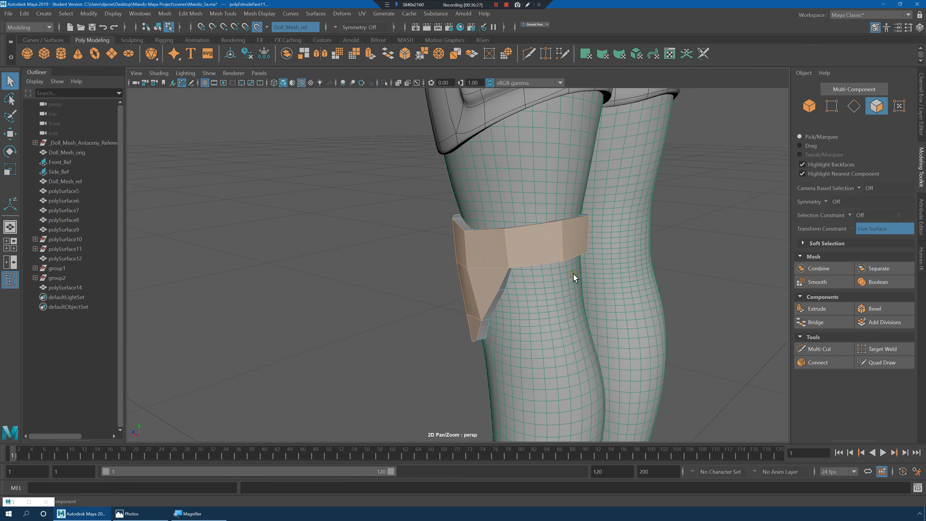
{"action": "key", "text": "shift+period"}
{"action": "left_click_drag", "start_coordinate": [355, 155], "coordinate": [719, 444], "text": "shift"}
{"action": "mouse_move", "coordinate": [633, 343]}
{"action": "left_mouse_down", "text": "alt"}
{"action": "mouse_move", "coordinate": [590, 315]}
{"action": "mouse_move", "coordinate": [573, 275]}
{"action": "mouse_move", "coordinate": [580, 258]}
{"action": "mouse_move", "coordinate": [547, 296]}
{"action": "mouse_move", "coordinate": [558, 305]}
{"action": "left_mouse_up", "text": "alt"}
{"action": "key", "text": "4"}
{"action": "left_click", "coordinate": [590, 317]}
{"action": "key", "text": "5"}
{"action": "key", "text": "F9"}
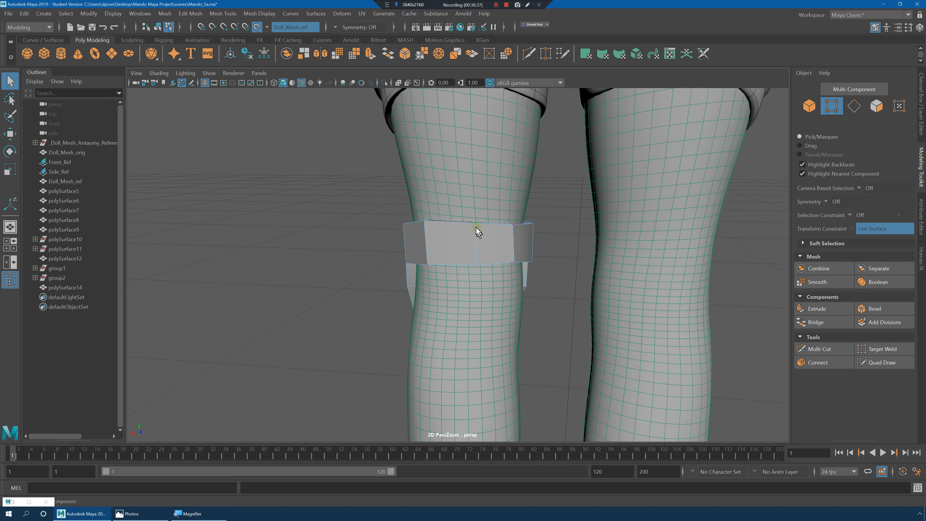
- Turn off the live surface and adjust the height of the band's upper centre vertices behind the knee
{"action": "left_click_drag", "start_coordinate": [478, 229], "coordinate": [470, 188]}
{"action": "key", "text": "w"}
{"action": "key", "text": "ctrl+z"}
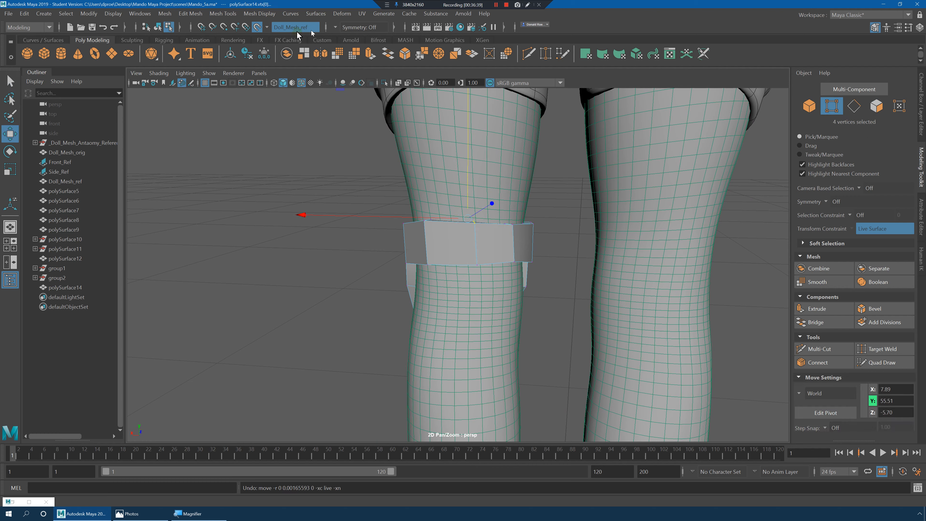
{"action": "left_click", "coordinate": [257, 27]}
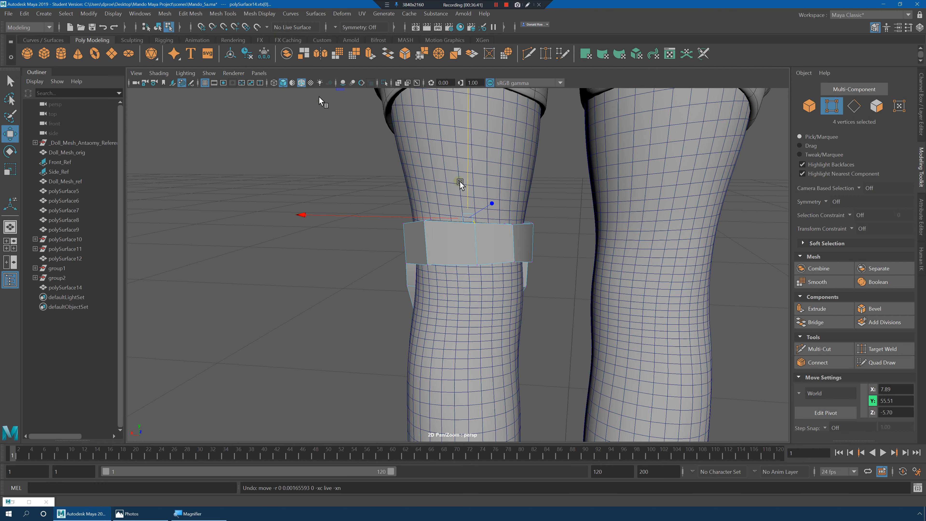
{"action": "left_click_drag", "start_coordinate": [470, 187], "coordinate": [477, 192]}
{"action": "mouse_move", "coordinate": [502, 220]}
{"action": "left_mouse_down"}
{"action": "mouse_move", "coordinate": [535, 237]}
{"action": "mouse_move", "coordinate": [496, 180]}
{"action": "mouse_move", "coordinate": [498, 204]}
{"action": "mouse_move", "coordinate": [449, 199]}
{"action": "mouse_move", "coordinate": [452, 240]}
{"action": "mouse_move", "coordinate": [500, 233]}
{"action": "mouse_move", "coordinate": [507, 209]}
{"action": "mouse_move", "coordinate": [521, 245]}
{"action": "mouse_move", "coordinate": [510, 223]}
{"action": "left_mouse_up"}
{"action": "key", "text": "ctrl+z"}
- Reposition the lower corner vertices of the band at the back of the knee
{"action": "left_click", "coordinate": [423, 218], "text": "ctrl"}
{"action": "left_click", "coordinate": [507, 241]}
{"action": "key", "text": "q"}
{"action": "left_click_drag", "start_coordinate": [490, 192], "coordinate": [506, 206]}
{"action": "key", "text": "w"}
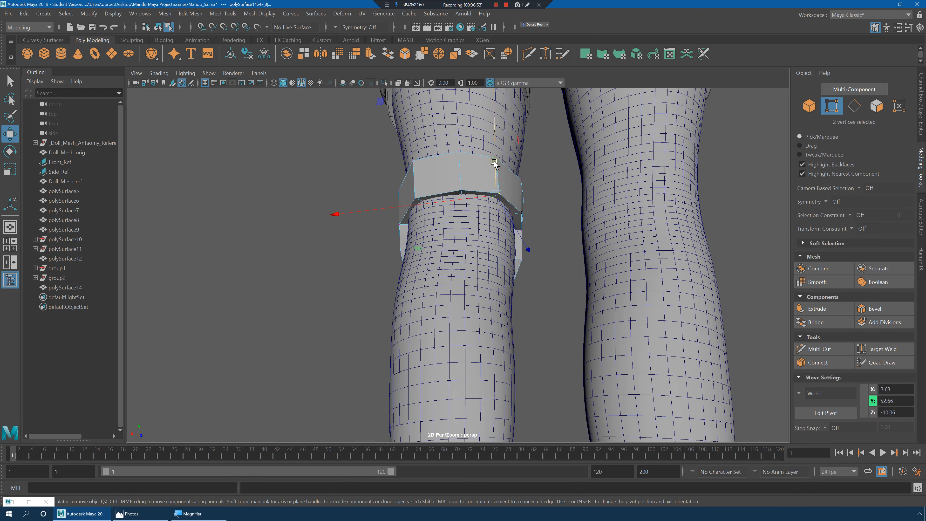
{"action": "left_click_drag", "start_coordinate": [495, 162], "coordinate": [564, 254]}
- Examine the thickened knee guard in object mode and smooth preview from the side and front
{"action": "right_click_drag", "start_coordinate": [457, 274], "coordinate": [510, 237]}
{"action": "left_click", "coordinate": [636, 253]}
{"action": "left_click_drag", "start_coordinate": [674, 264], "coordinate": [606, 282], "text": "alt"}
{"action": "left_click_drag", "start_coordinate": [382, 294], "coordinate": [509, 291], "text": "alt"}
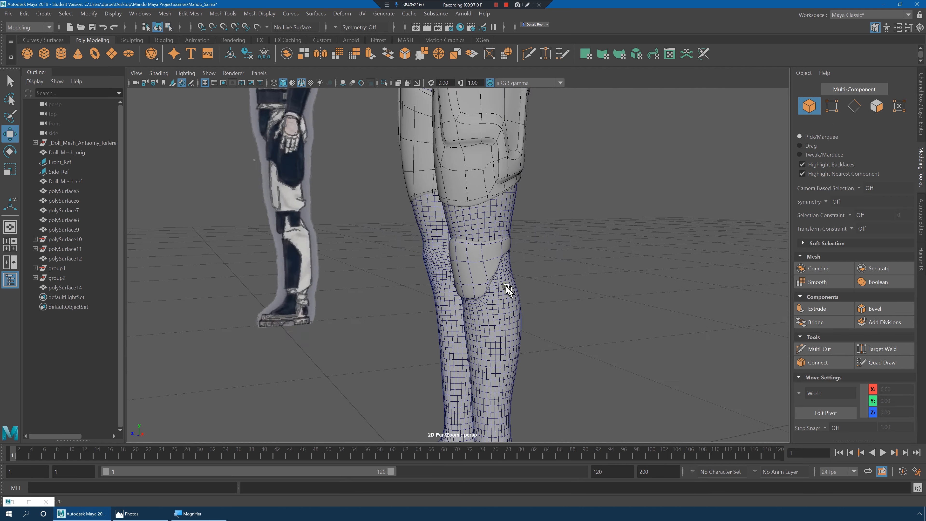
{"action": "left_click", "coordinate": [483, 263]}
{"action": "key", "text": "1"}
{"action": "left_click_drag", "start_coordinate": [452, 285], "coordinate": [612, 300], "text": "alt"}
{"action": "key", "text": "3"}
- Insert supporting edge loops along the upper and lower rims of the knee guard and preview it smoothed
{"action": "key", "text": "1"}
{"action": "left_click_drag", "start_coordinate": [496, 265], "coordinate": [471, 238], "text": "alt"}
{"action": "right_click_drag", "start_coordinate": [473, 238], "coordinate": [452, 251], "text": "shift"}
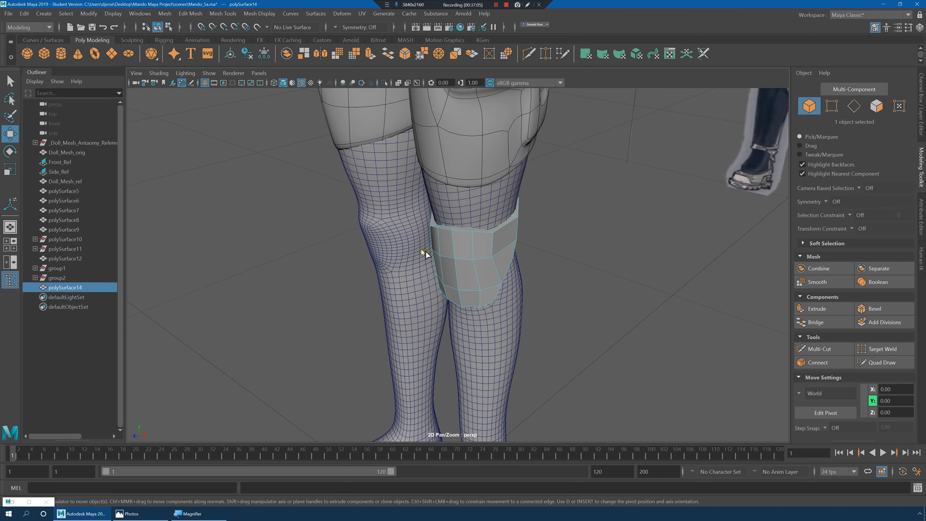
{"action": "scroll", "coordinate": [517, 253], "scroll_direction": "up", "scroll_amount": 5}
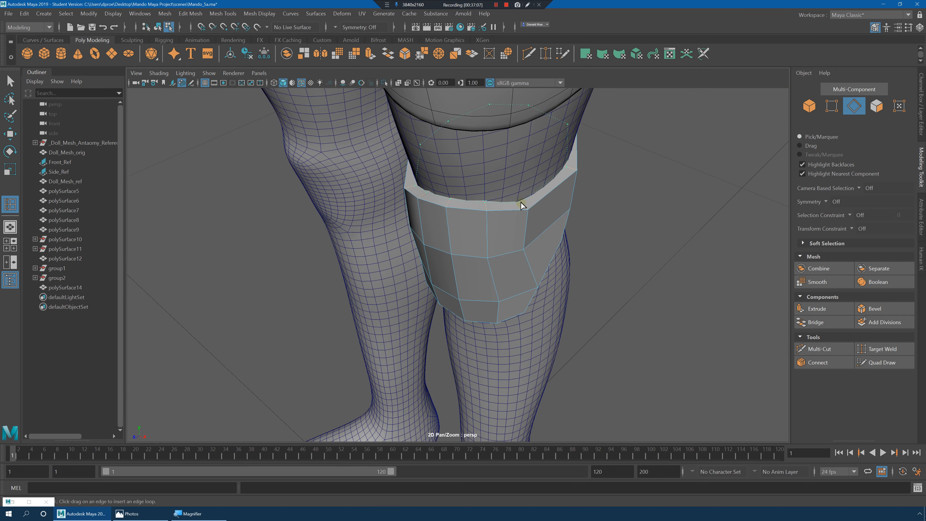
{"action": "left_click", "coordinate": [521, 200]}
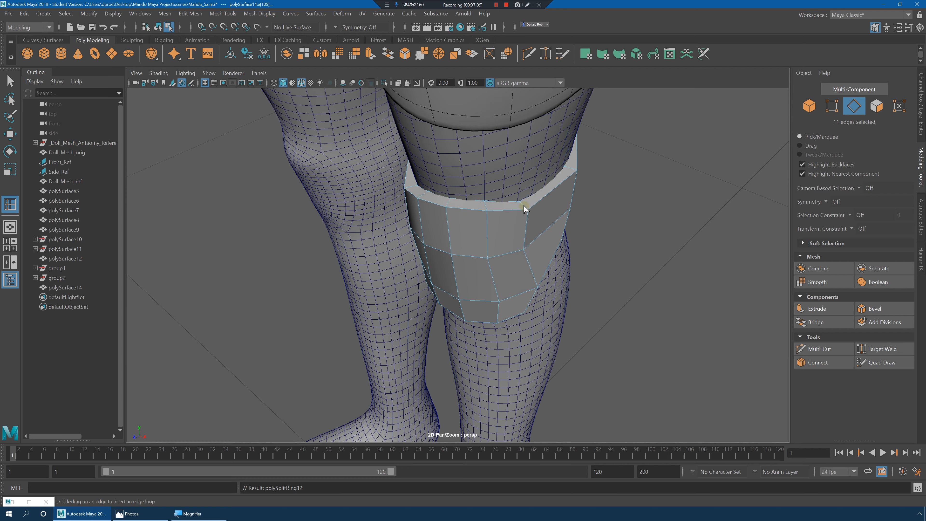
{"action": "left_click_drag", "start_coordinate": [577, 244], "coordinate": [495, 160], "text": "alt"}
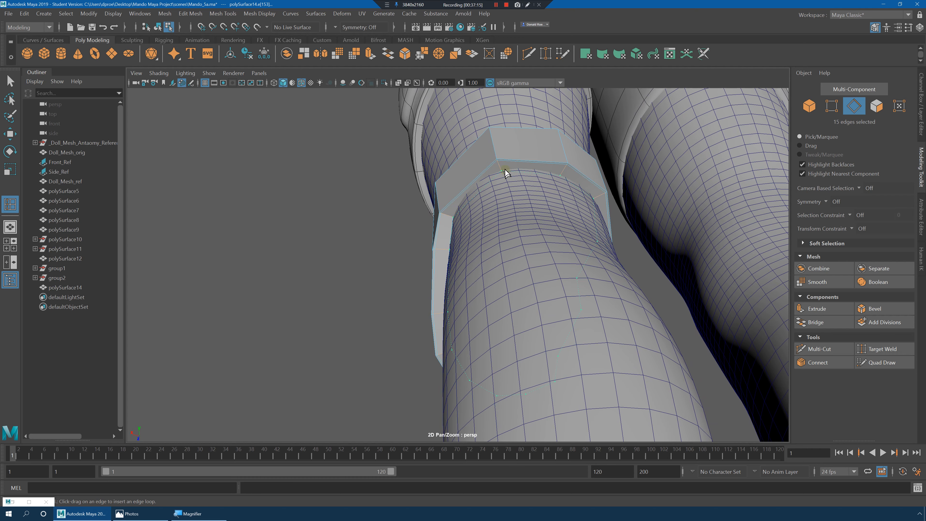
{"action": "left_click", "coordinate": [503, 165]}
{"action": "key", "text": "3"}
{"action": "left_click_drag", "start_coordinate": [507, 177], "coordinate": [526, 247], "text": "alt"}
{"action": "key", "text": "q"}
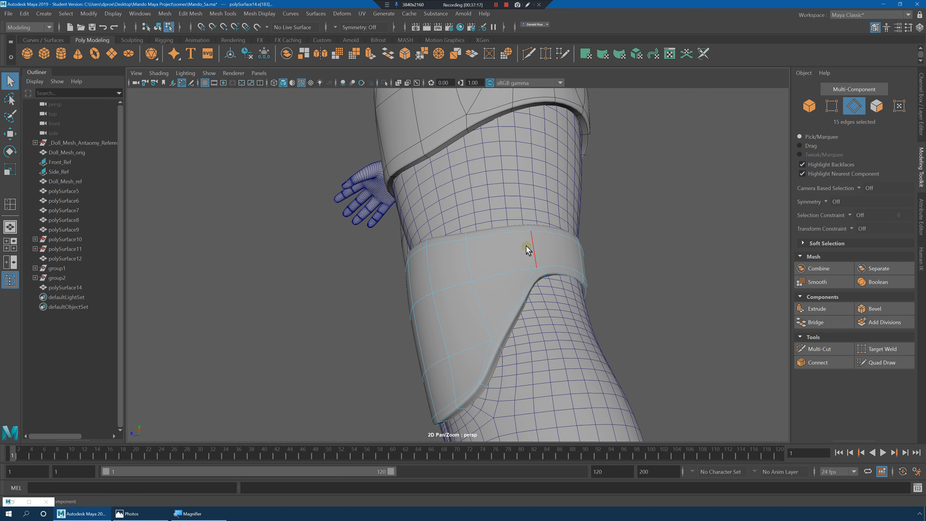
- Insert supporting edge loops across the lower part and down the centre of the knee guard's front
{"action": "key", "text": "1"}
{"action": "right_click_drag", "start_coordinate": [496, 260], "coordinate": [459, 264]}
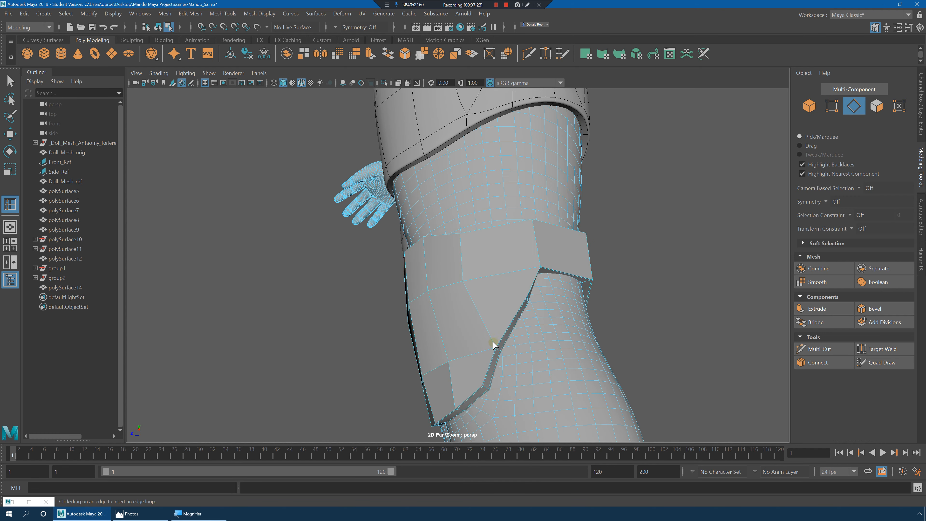
{"action": "left_click_drag", "start_coordinate": [494, 345], "coordinate": [550, 320]}
{"action": "key", "text": "3"}
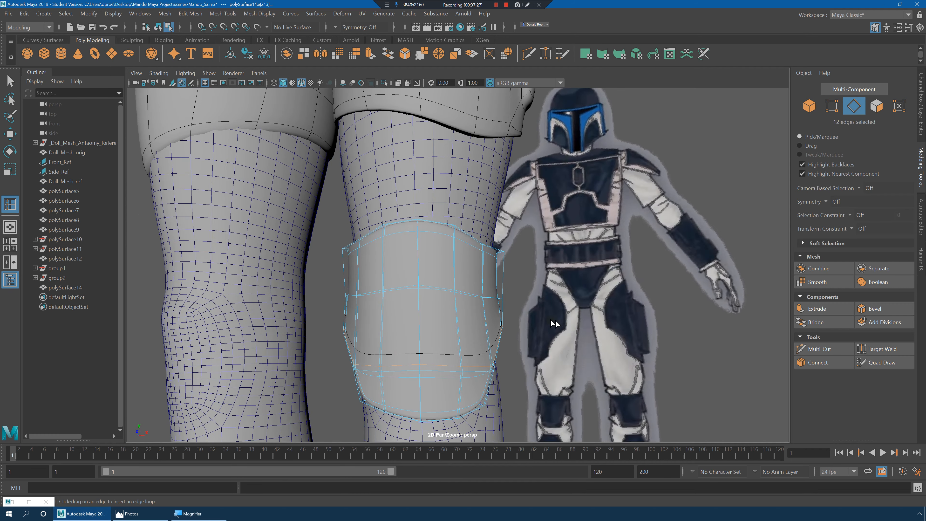
{"action": "key", "text": "1"}
{"action": "key", "text": "F8"}
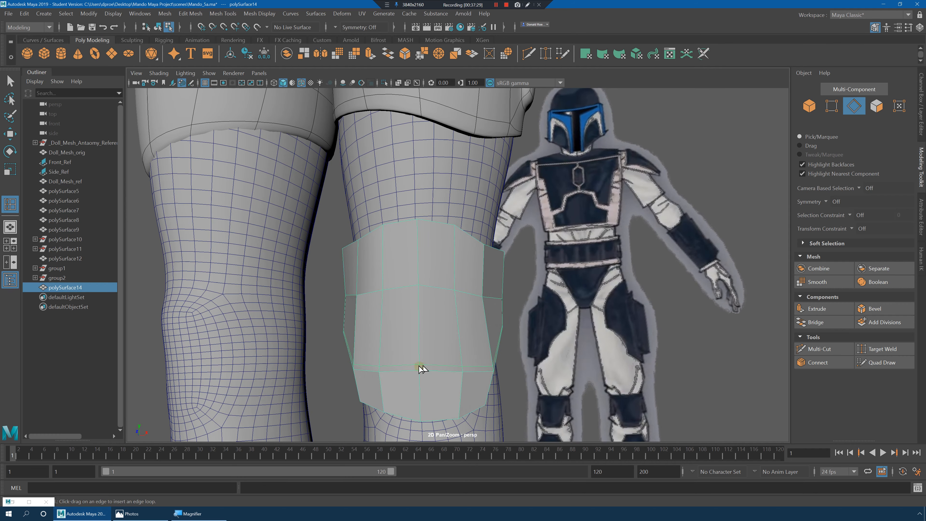
{"action": "left_click_drag", "start_coordinate": [424, 365], "coordinate": [416, 366]}
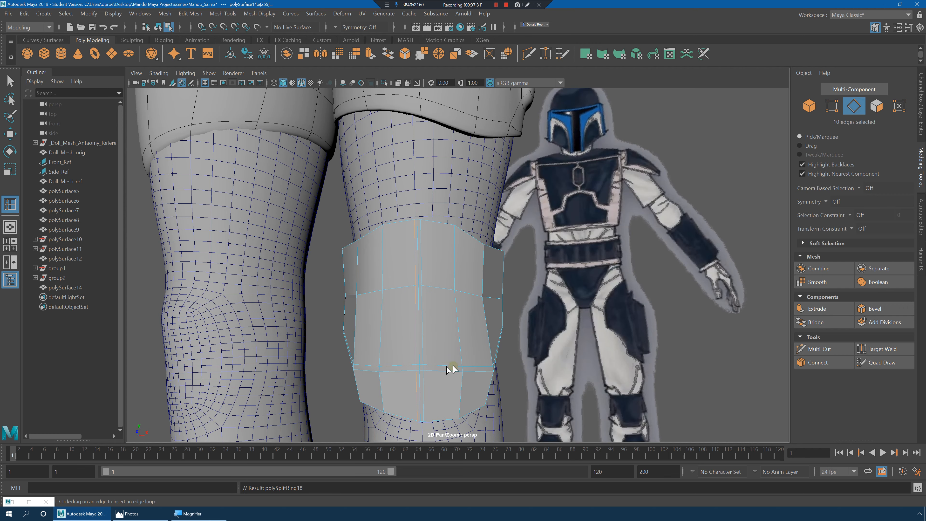
- Examine the smoothed knee guard's fit on the leg from several angles in object mode
{"action": "key", "text": "3"}
{"action": "key", "text": "q"}
{"action": "right_click", "coordinate": [508, 279]}
{"action": "left_click", "coordinate": [647, 313]}
{"action": "right_click_drag", "start_coordinate": [647, 313], "coordinate": [554, 300], "text": "alt"}
{"action": "left_click_drag", "start_coordinate": [554, 300], "coordinate": [454, 285], "text": "alt"}
{"action": "right_click_drag", "start_coordinate": [434, 285], "coordinate": [506, 238]}
{"action": "left_click_drag", "start_coordinate": [611, 320], "coordinate": [449, 290], "text": "alt"}
{"action": "right_click_drag", "start_coordinate": [449, 288], "coordinate": [487, 245]}
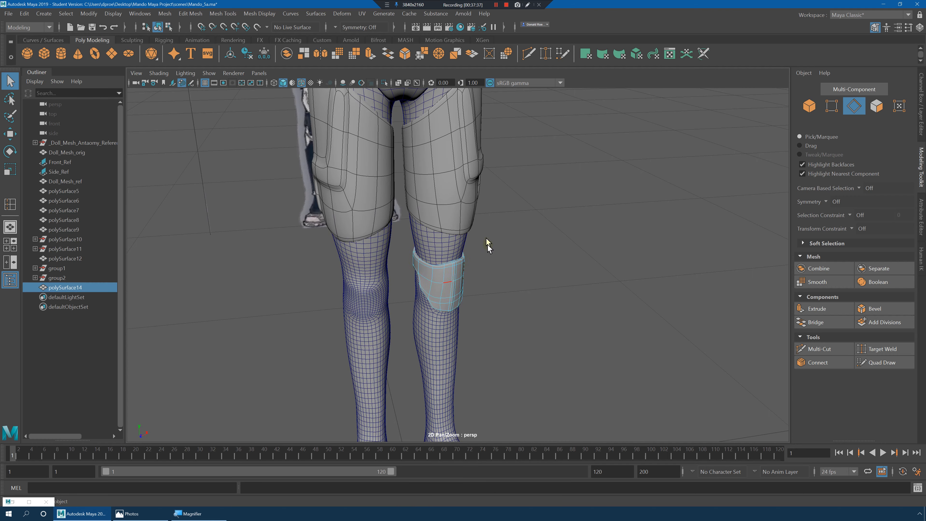
{"action": "left_click", "coordinate": [521, 286]}
- Turn off the wireframe display on shaded objects and check the leg armour's plain shaded surfaces
{"action": "mouse_move", "coordinate": [521, 286]}
{"action": "left_mouse_down", "text": "alt"}
{"action": "mouse_move", "coordinate": [566, 315]}
{"action": "mouse_move", "coordinate": [595, 304]}
{"action": "mouse_move", "coordinate": [575, 305]}
{"action": "mouse_move", "coordinate": [661, 310]}
{"action": "mouse_move", "coordinate": [473, 277]}
{"action": "mouse_move", "coordinate": [412, 252]}
{"action": "left_mouse_up", "text": "alt"}
{"action": "left_click", "coordinate": [159, 75]}
{"action": "left_click", "coordinate": [192, 161]}
{"action": "mouse_move", "coordinate": [411, 252]}
{"action": "right_mouse_down"}
{"action": "mouse_move", "coordinate": [412, 225]}
{"action": "mouse_move", "coordinate": [419, 252]}
{"action": "mouse_move", "coordinate": [407, 256]}
{"action": "right_mouse_up"}
{"action": "double_click", "coordinate": [418, 250]}
{"action": "double_click", "coordinate": [402, 253], "text": "shift"}
{"action": "right_click_drag", "start_coordinate": [518, 260], "coordinate": [436, 254], "text": "alt"}
{"action": "left_click_drag", "start_coordinate": [668, 406], "coordinate": [470, 277], "text": "alt"}
{"action": "left_click", "coordinate": [545, 260]}
- Duplicate the knee guard and mirror the copy onto the other leg by setting its Scale X to -1
{"action": "key", "text": "w"}
{"action": "left_click_drag", "start_coordinate": [477, 281], "coordinate": [574, 308], "text": "alt"}
{"action": "left_click", "coordinate": [574, 308]}
{"action": "left_click", "coordinate": [458, 279]}
{"action": "key", "text": "ctrl+d"}
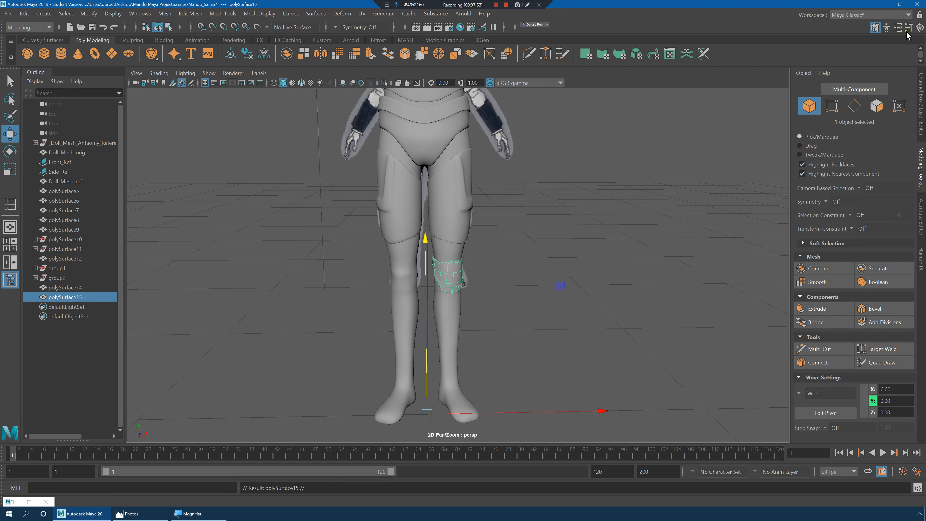
{"action": "left_click", "coordinate": [919, 28]}
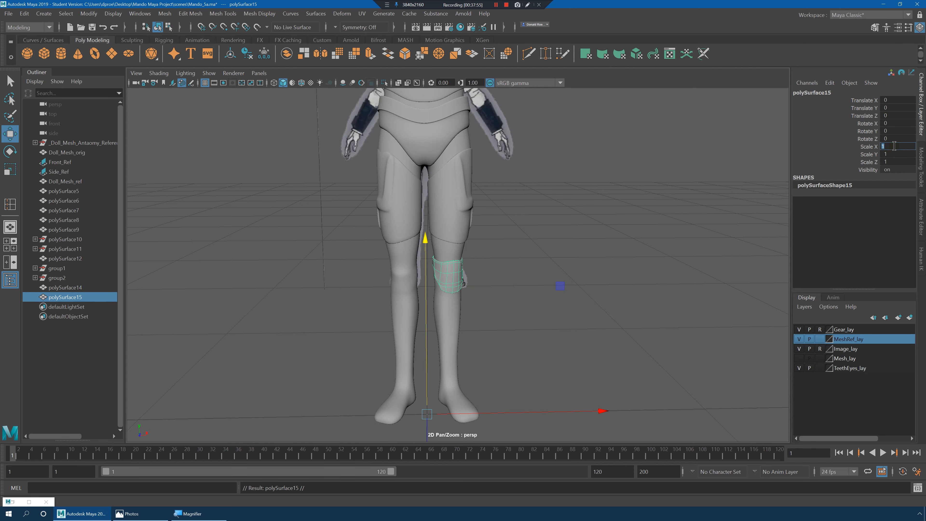
{"action": "left_click", "coordinate": [894, 146]}
{"action": "type", "text": "-1"}
{"action": "key", "text": "Return"}
{"action": "left_click", "coordinate": [632, 280]}
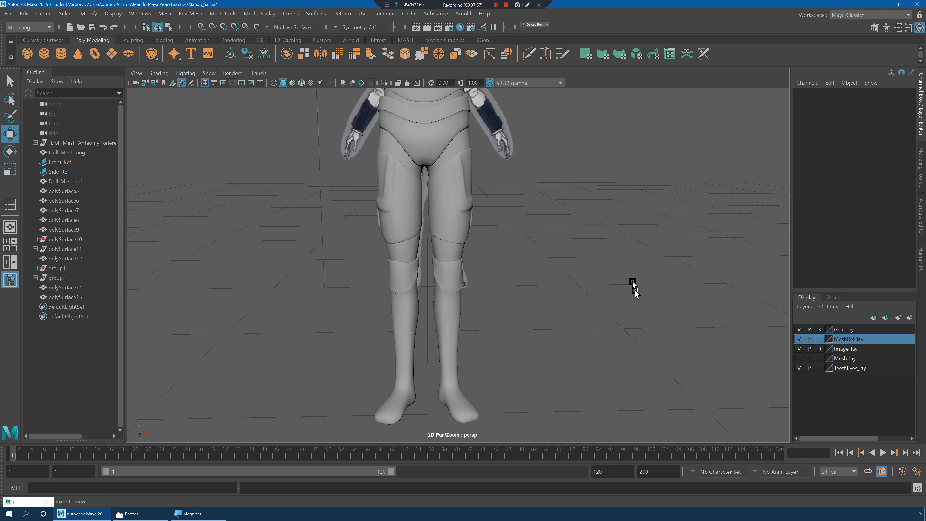
{"action": "left_click_drag", "start_coordinate": [632, 280], "coordinate": [537, 300], "text": "alt"}
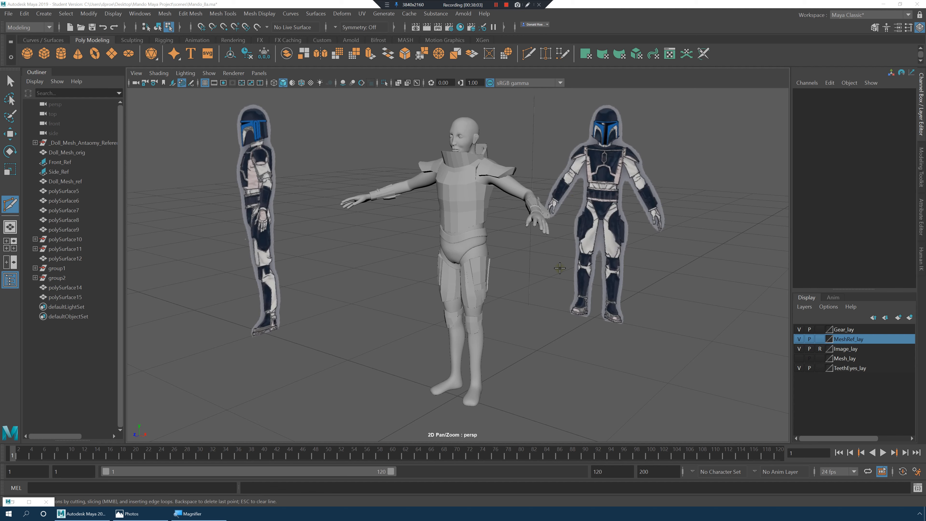
- Show the Mesh_lay layer and select the low-poly body mesh around the lower legs
{"action": "left_click", "coordinate": [798, 358]}
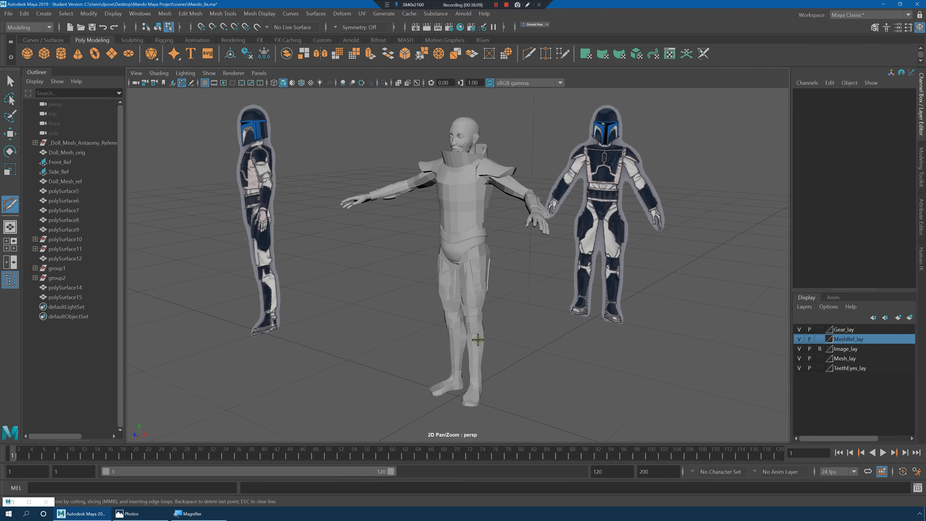
{"action": "key", "text": "q"}
{"action": "left_click", "coordinate": [472, 335]}
{"action": "scroll", "coordinate": [499, 330], "scroll_direction": "up", "scroll_amount": 3}
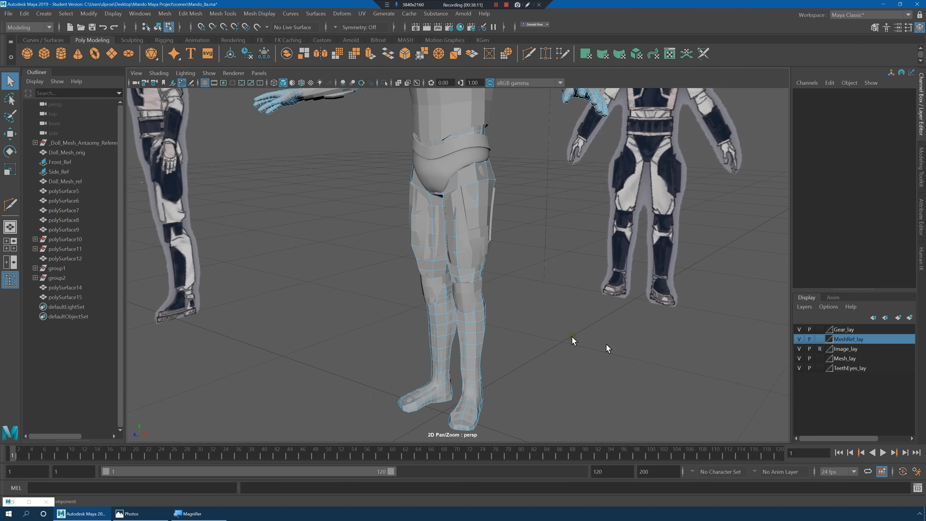
{"action": "middle_click_drag", "start_coordinate": [526, 316], "coordinate": [506, 252], "text": "alt"}
{"action": "right_click_drag", "start_coordinate": [507, 251], "coordinate": [616, 294], "text": "alt"}
{"action": "left_click_drag", "start_coordinate": [616, 293], "coordinate": [551, 287], "text": "alt"}
- Set the MeshRef_lay layer to reference display and select the low-poly body's faces from below the knees down to the feet
{"action": "right_click_drag", "start_coordinate": [515, 245], "coordinate": [516, 269]}
{"action": "left_click_drag", "start_coordinate": [547, 278], "coordinate": [625, 432]}
{"action": "key", "text": "ctrl+z"}
{"action": "left_click", "coordinate": [820, 339]}
{"action": "left_click", "coordinate": [502, 251]}
{"action": "right_click", "coordinate": [492, 229]}
{"action": "left_click_drag", "start_coordinate": [655, 370], "coordinate": [622, 359], "text": "alt"}
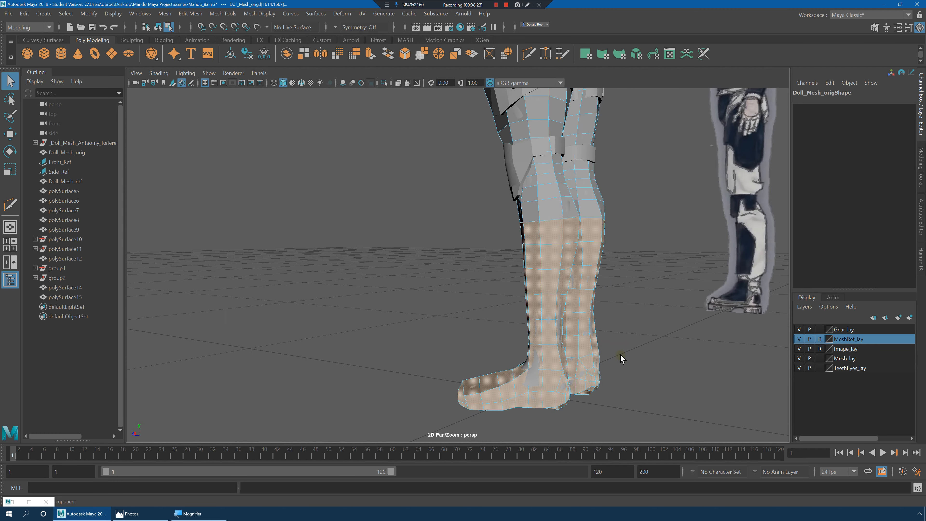
- Extract the selected lower-leg and foot faces from the body mesh as separate pieces
{"action": "right_click_drag", "start_coordinate": [644, 346], "coordinate": [573, 288], "text": "alt"}
{"action": "left_click_drag", "start_coordinate": [574, 287], "coordinate": [470, 255], "text": "alt"}
{"action": "left_click", "coordinate": [191, 14]}
{"action": "mouse_move", "coordinate": [211, 15]}
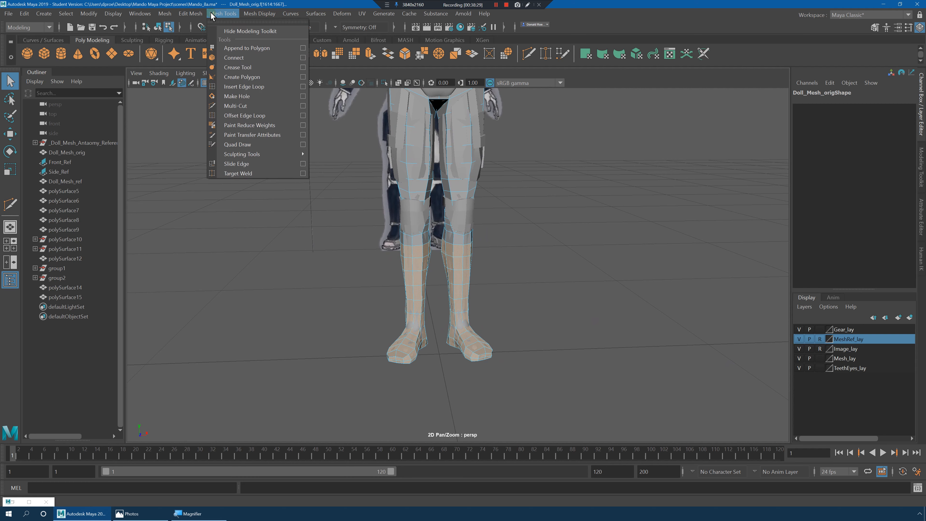
{"action": "mouse_move", "coordinate": [165, 16]}
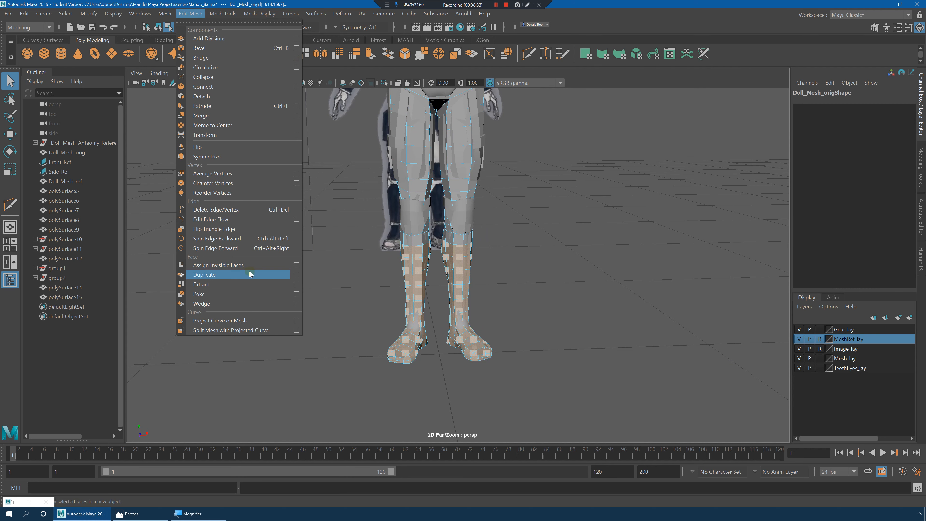
{"action": "left_click", "coordinate": [247, 283]}
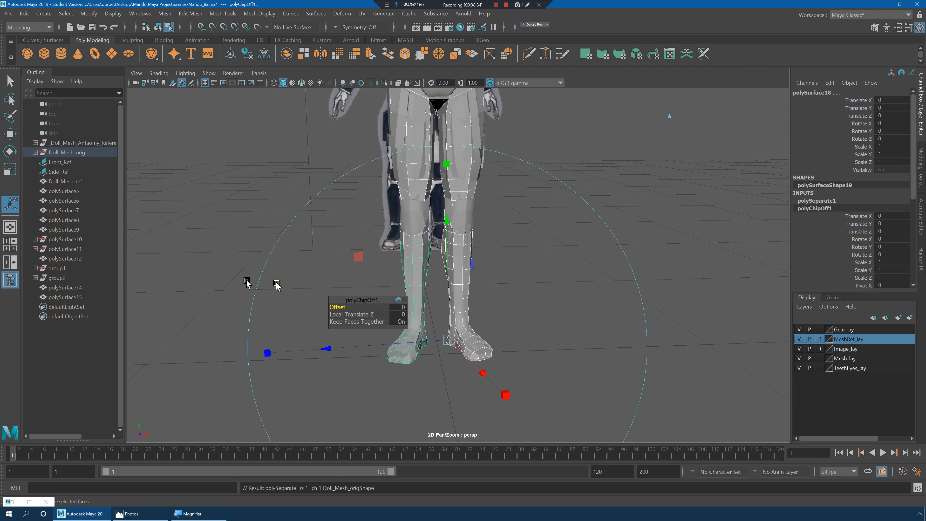
- Return to object mode and select the extracted lower leg on the character's left side for moving
{"action": "left_click", "coordinate": [556, 309]}
{"action": "left_click", "coordinate": [427, 277]}
{"action": "right_click_drag", "start_coordinate": [407, 253], "coordinate": [450, 224]}
{"action": "left_click", "coordinate": [466, 269]}
{"action": "key", "text": "w"}
{"action": "left_click_drag", "start_coordinate": [494, 276], "coordinate": [485, 328], "text": "alt"}
{"action": "key", "text": "ctrl+z"}
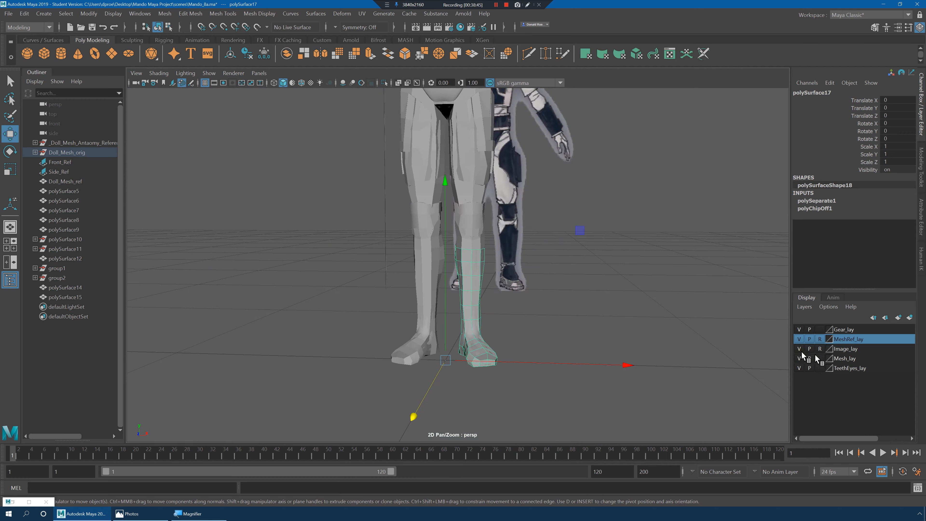
- Try to remove the extracted lower leg from the MeshRef_lay layer, toggling Mesh_lay's visibility to check its layer membership
{"action": "left_click_drag", "start_coordinate": [595, 329], "coordinate": [556, 329], "text": "alt"}
{"action": "right_click_drag", "start_coordinate": [556, 329], "coordinate": [782, 380], "text": "alt"}
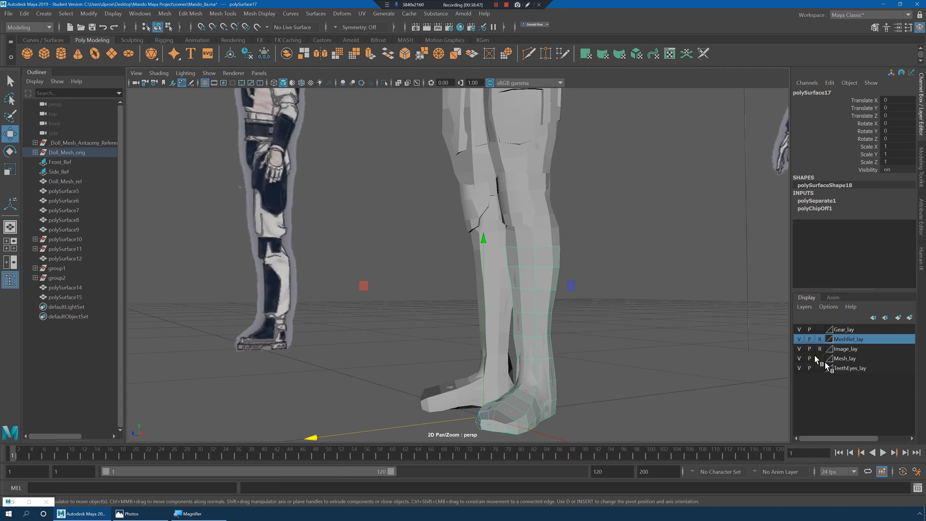
{"action": "right_click", "coordinate": [858, 341]}
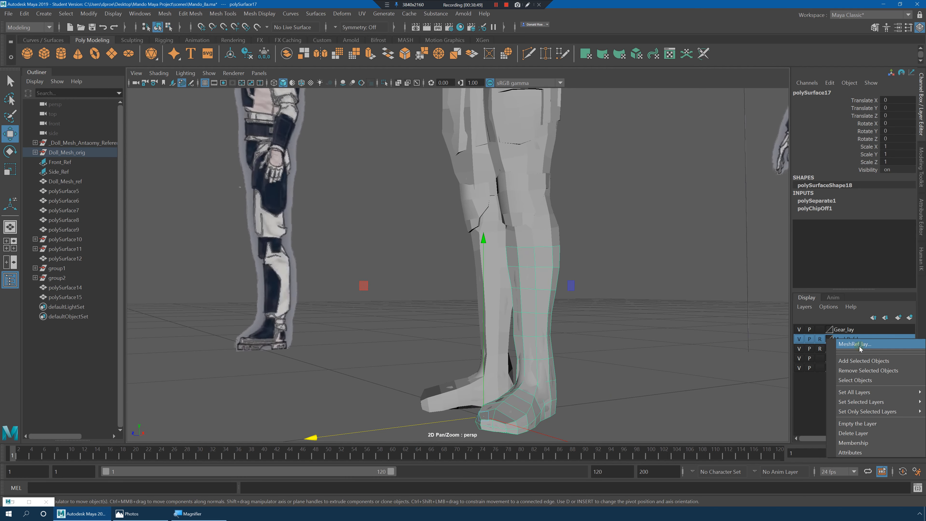
{"action": "left_click", "coordinate": [853, 371]}
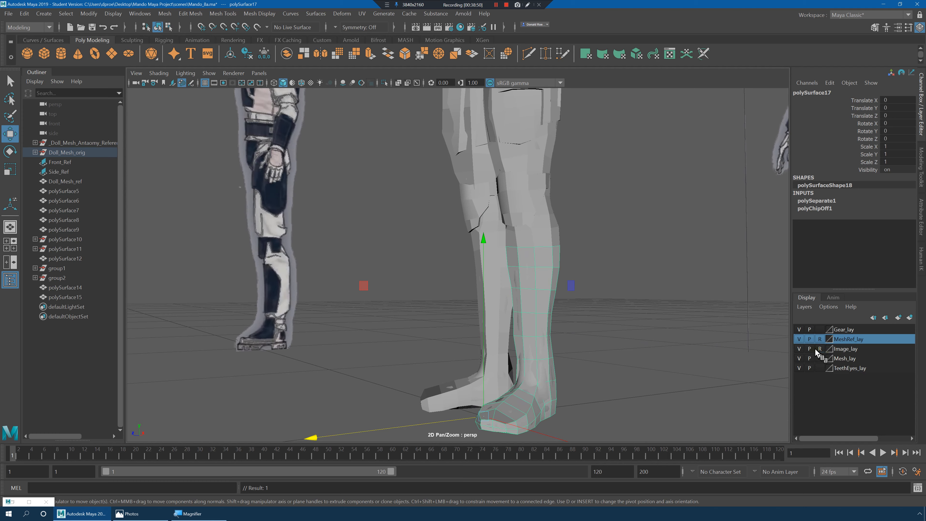
{"action": "right_click", "coordinate": [850, 359]}
{"action": "left_click", "coordinate": [799, 358]}
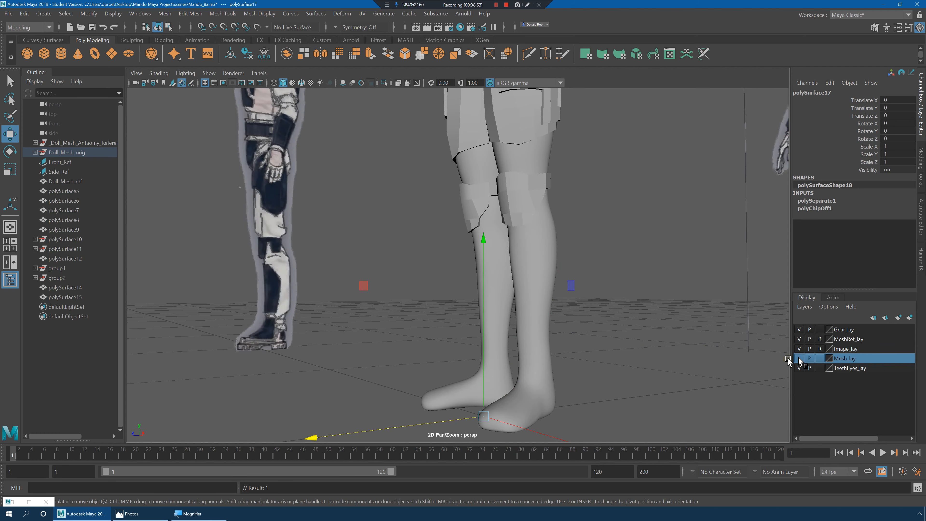
{"action": "left_click_drag", "start_coordinate": [583, 347], "coordinate": [622, 347], "text": "alt"}
{"action": "left_click", "coordinate": [796, 359]}
{"action": "left_click", "coordinate": [796, 359]}
{"action": "left_click", "coordinate": [799, 358]}
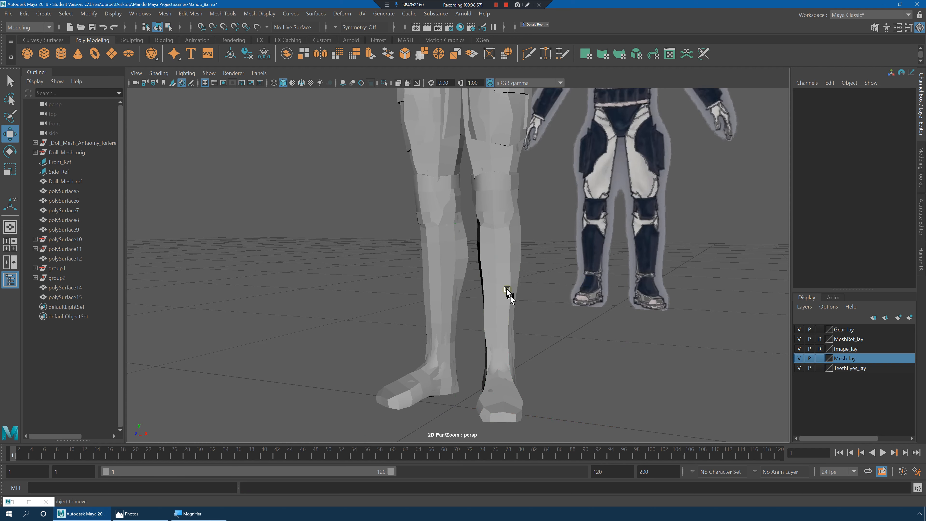
- Delete the extracted lower leg on the character's right side and unparent the remaining one, polySurface17, from the Doll_Mesh_orig group
{"action": "left_click", "coordinate": [443, 288]}
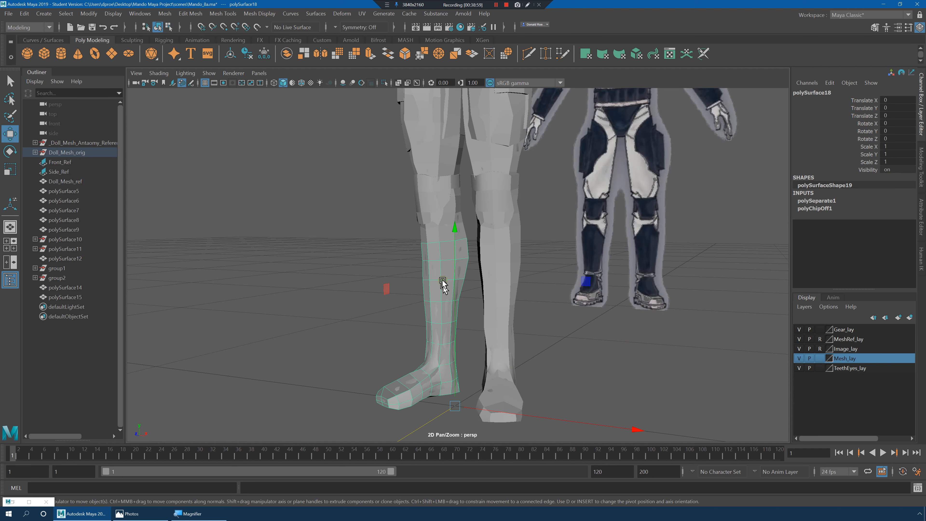
{"action": "left_click", "coordinate": [512, 287]}
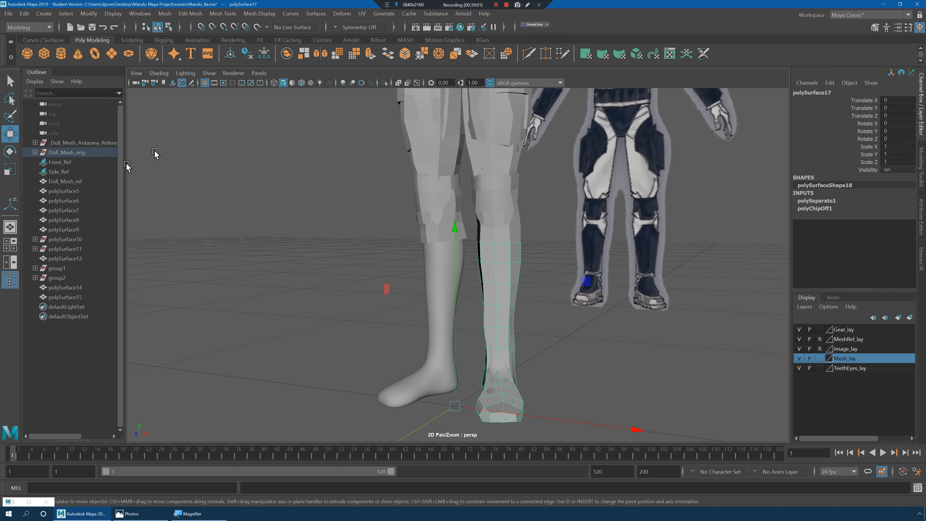
{"action": "right_click", "coordinate": [78, 156]}
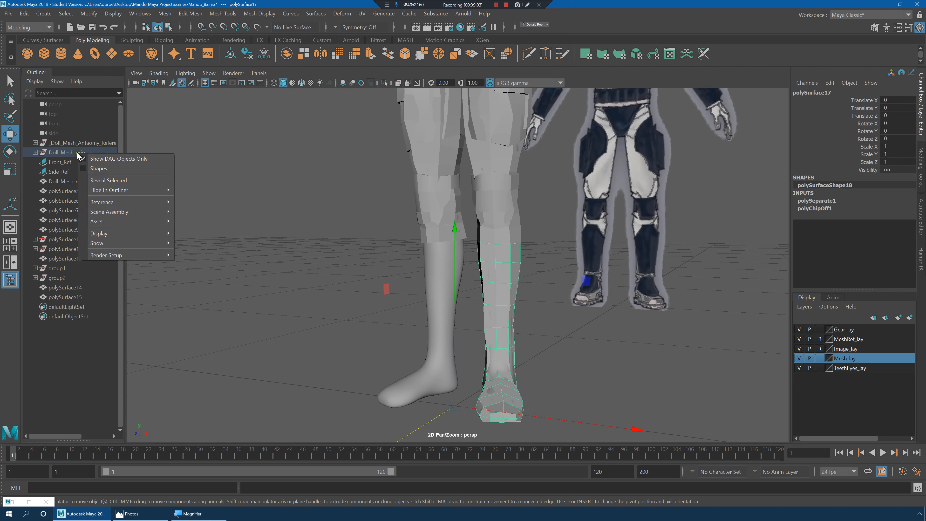
{"action": "left_click", "coordinate": [110, 179]}
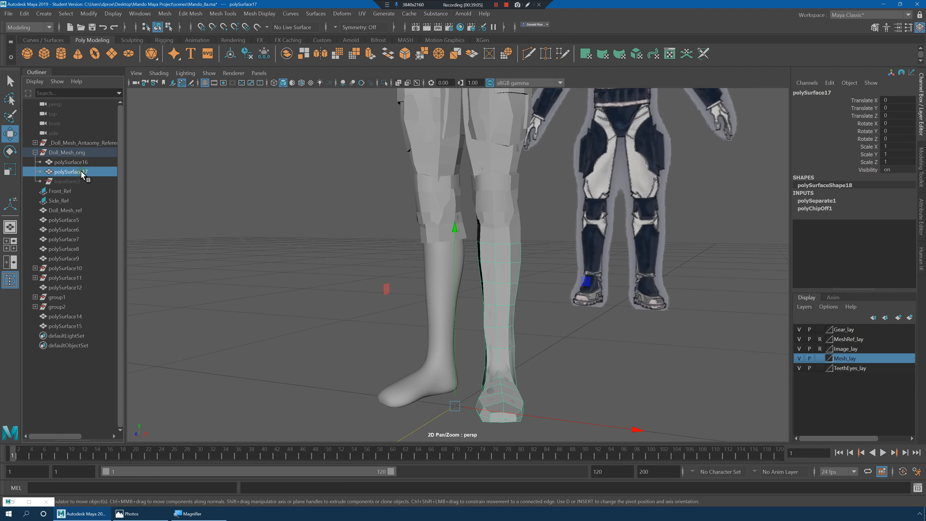
{"action": "left_click_drag", "start_coordinate": [75, 365], "coordinate": [81, 392]}
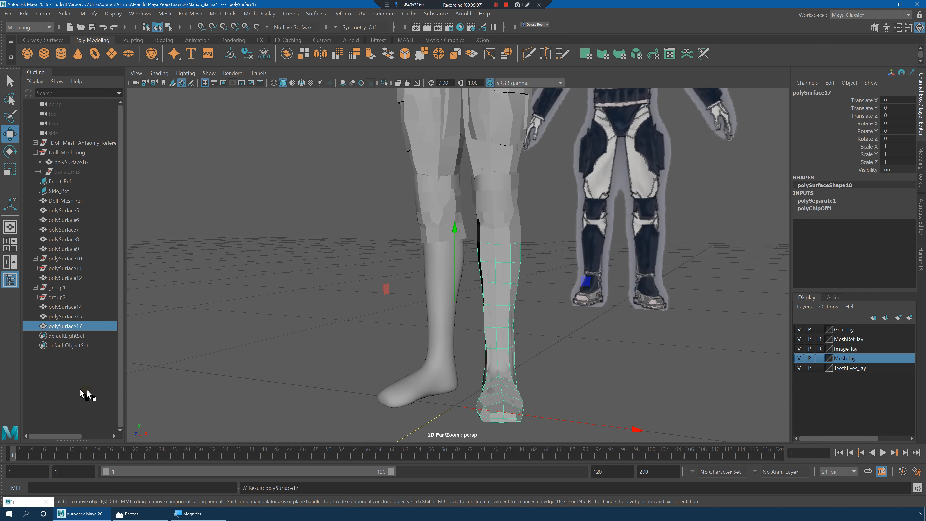
- Delete the construction history of all objects, check the remaining body mesh polySurface16 and collapse the Doll_Mesh_orig group
{"action": "left_click", "coordinate": [25, 13]}
{"action": "mouse_move", "coordinate": [84, 140]}
{"action": "left_click", "coordinate": [166, 147]}
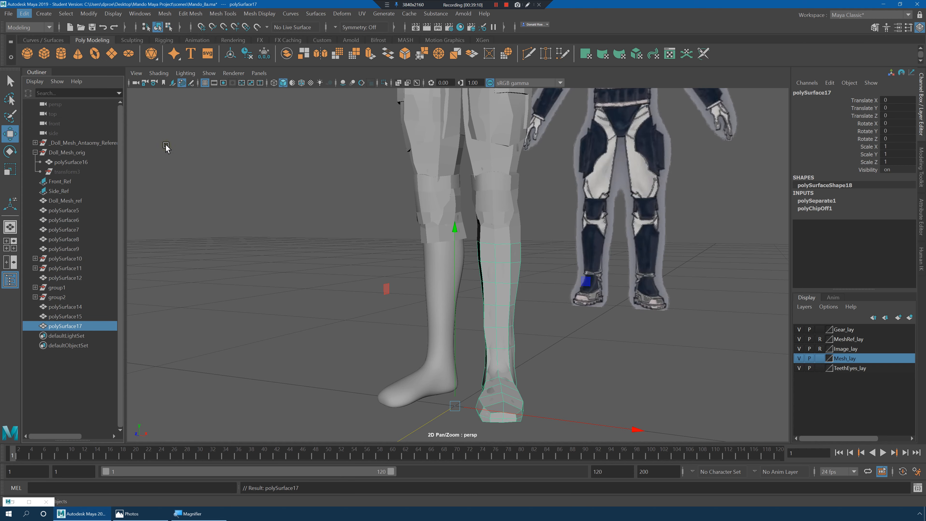
{"action": "left_click", "coordinate": [69, 161]}
{"action": "scroll", "coordinate": [495, 240], "scroll_direction": "down", "scroll_amount": 8}
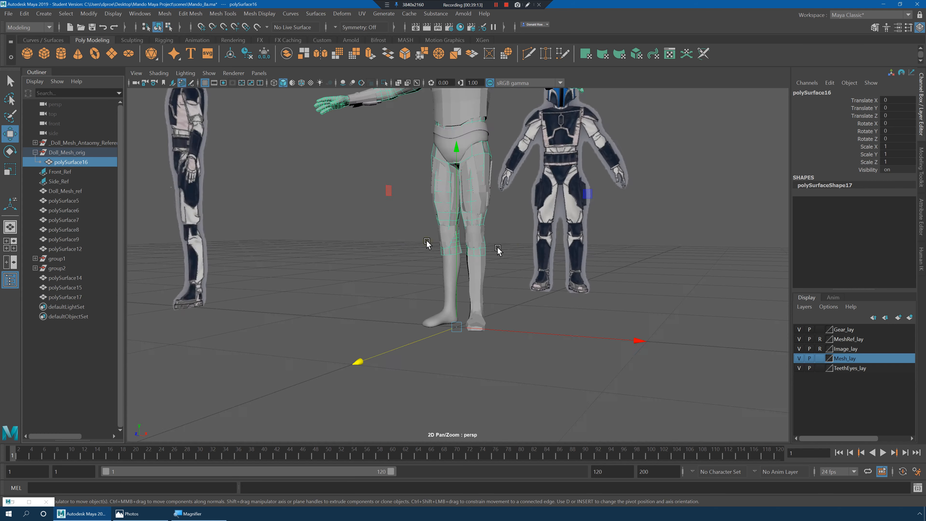
{"action": "scroll", "coordinate": [406, 240], "scroll_direction": "up", "scroll_amount": 4}
{"action": "scroll", "coordinate": [411, 238], "scroll_direction": "up", "scroll_amount": 2}
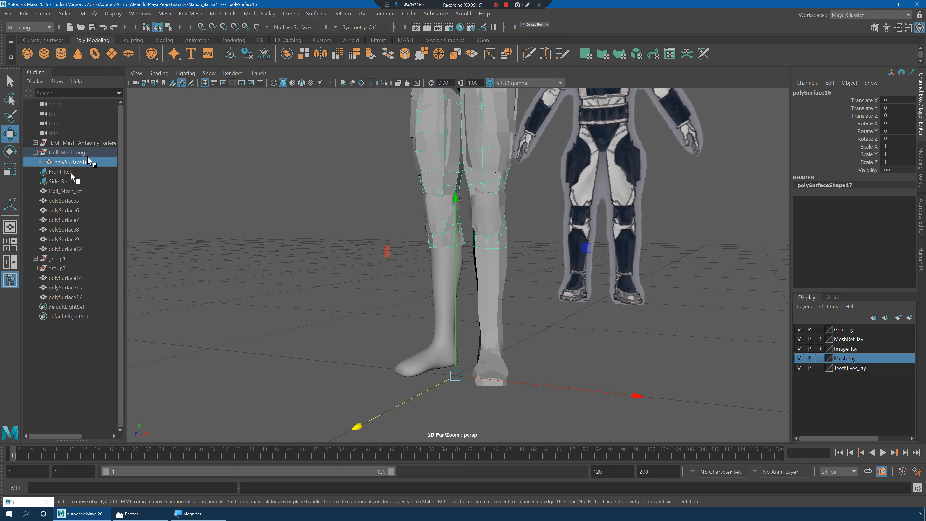
{"action": "left_click", "coordinate": [35, 153]}
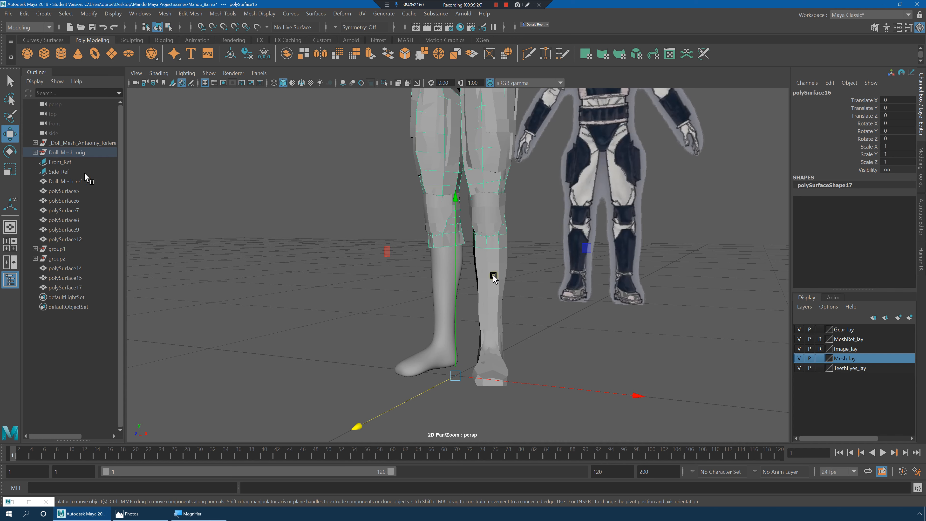
- Hide the Mesh_lay layer and select the separated boot piece, displaying it unsmoothed
{"action": "left_click", "coordinate": [798, 358]}
{"action": "left_click", "coordinate": [514, 271]}
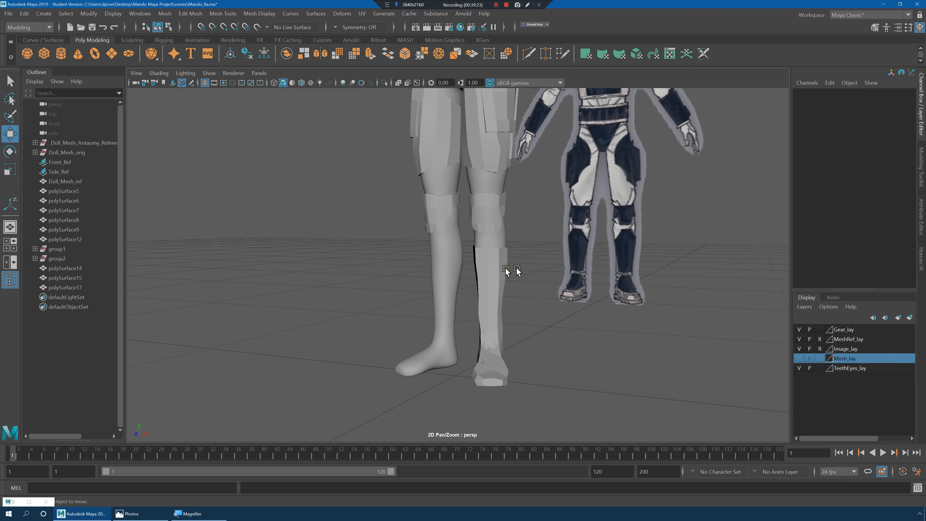
{"action": "left_click", "coordinate": [502, 271]}
{"action": "left_click_drag", "start_coordinate": [502, 271], "coordinate": [551, 268], "text": "alt"}
{"action": "middle_click_drag", "start_coordinate": [543, 280], "coordinate": [535, 256], "text": "alt"}
{"action": "right_click_drag", "start_coordinate": [518, 259], "coordinate": [605, 310], "text": "alt"}
{"action": "key", "text": "1"}
{"action": "middle_click_drag", "start_coordinate": [574, 329], "coordinate": [564, 303], "text": "alt"}
{"action": "left_click_drag", "start_coordinate": [564, 304], "coordinate": [544, 293], "text": "alt"}
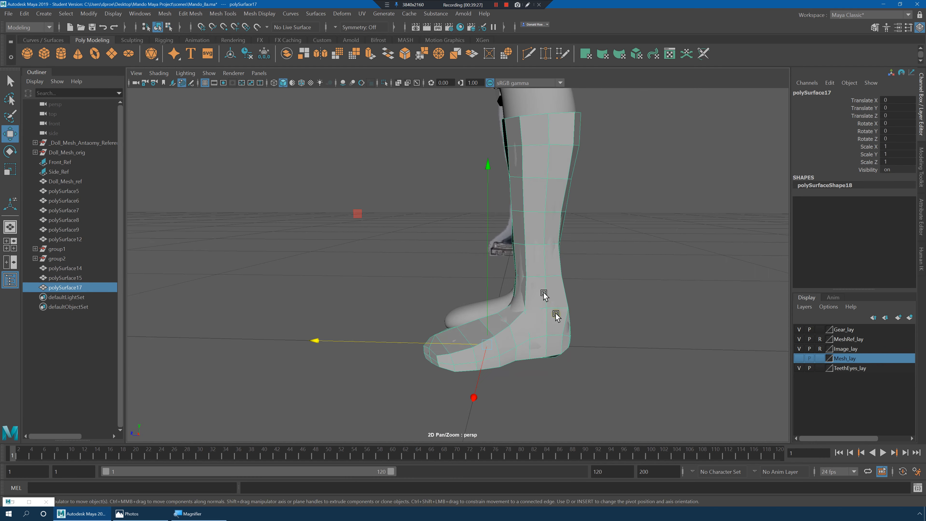
- Select the vertices along the bottom edge of the boot, including those at the heel, in wireframe vertex mode
{"action": "middle_click_drag", "start_coordinate": [545, 292], "coordinate": [525, 262], "text": "alt"}
{"action": "right_click_drag", "start_coordinate": [525, 263], "coordinate": [614, 299], "text": "alt"}
{"action": "left_click_drag", "start_coordinate": [614, 299], "coordinate": [537, 283], "text": "alt"}
{"action": "right_click_drag", "start_coordinate": [524, 252], "coordinate": [519, 271]}
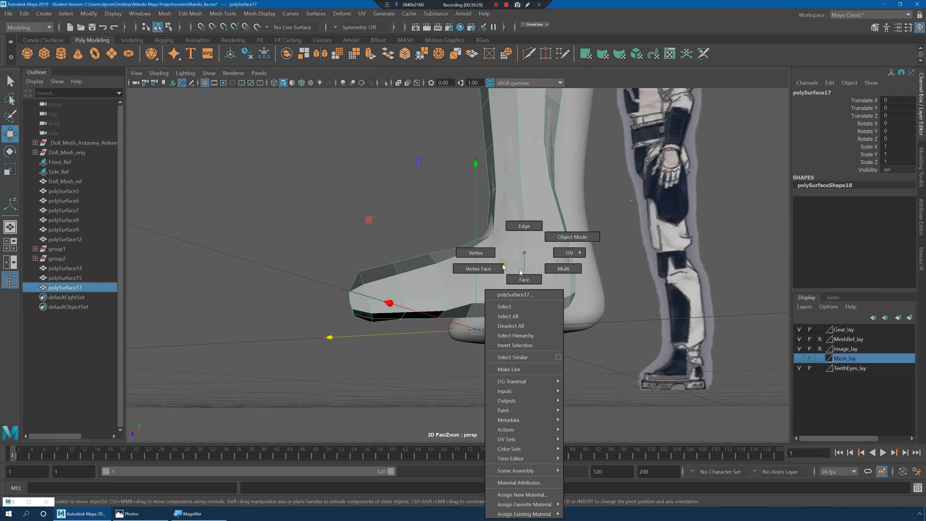
{"action": "right_click_drag", "start_coordinate": [475, 250], "coordinate": [475, 253]}
{"action": "left_click_drag", "start_coordinate": [476, 287], "coordinate": [467, 284], "text": "alt"}
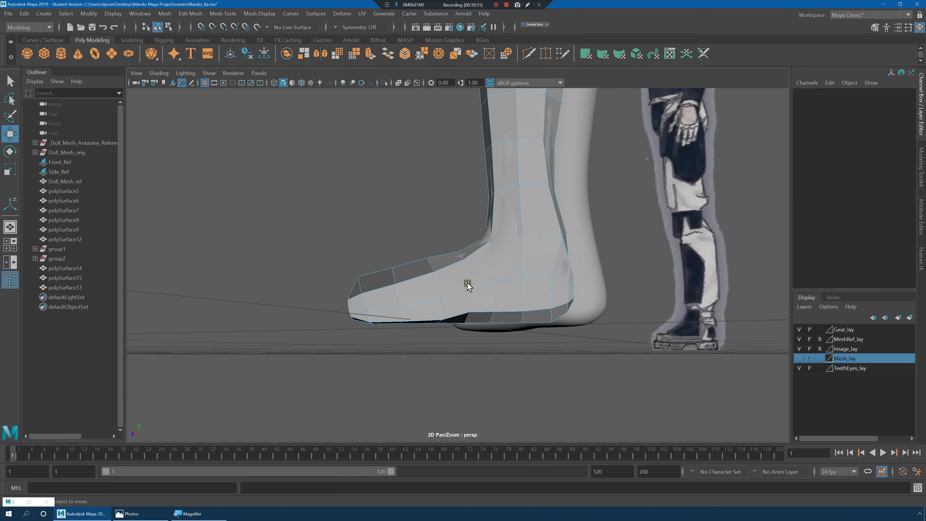
{"action": "key", "text": "4"}
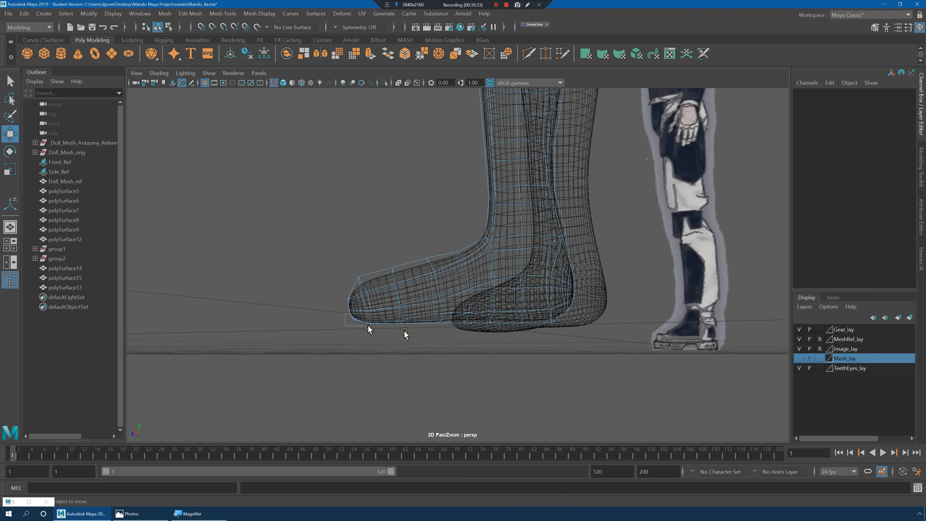
{"action": "left_click_drag", "start_coordinate": [368, 325], "coordinate": [580, 363]}
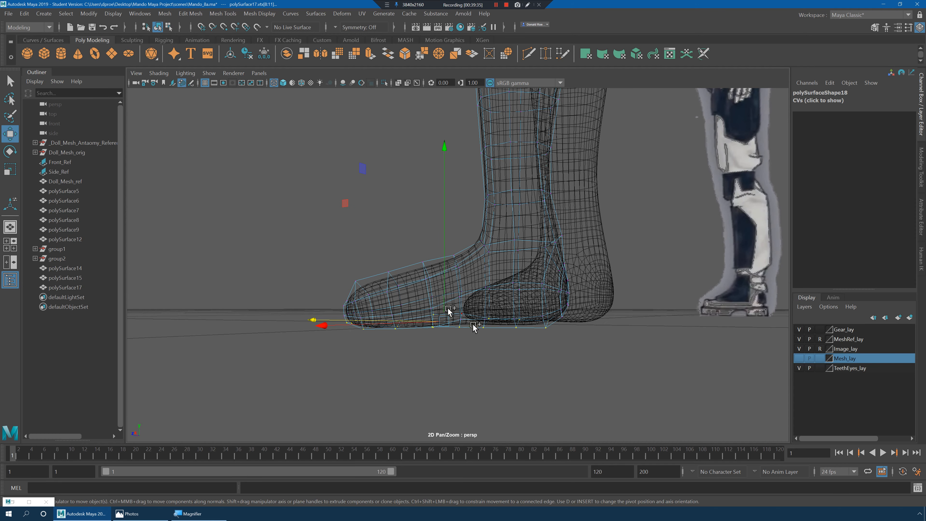
{"action": "left_click_drag", "start_coordinate": [448, 308], "coordinate": [560, 341], "text": "ctrl+shift"}
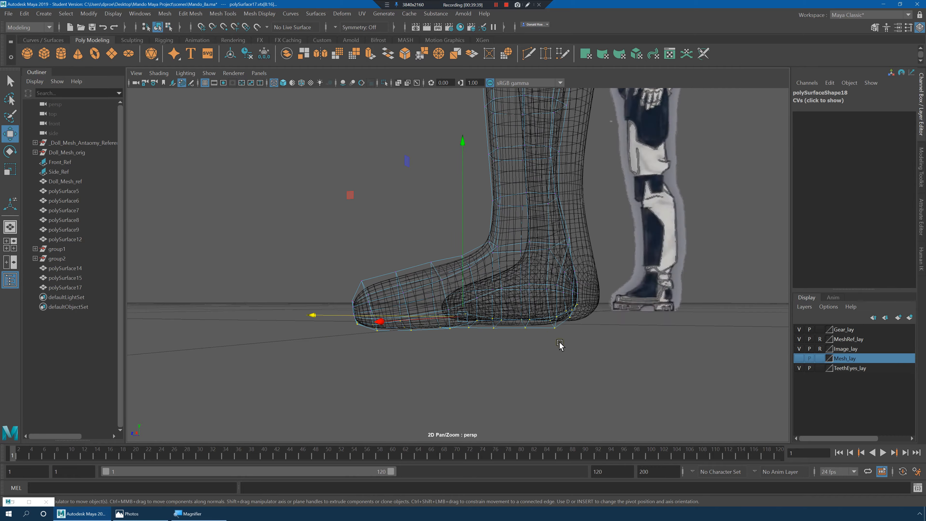
- Flatten the selected sole vertices vertically into one level and lower them to the underside of the foot
{"action": "key", "text": "r"}
{"action": "left_click_drag", "start_coordinate": [462, 142], "coordinate": [499, 404]}
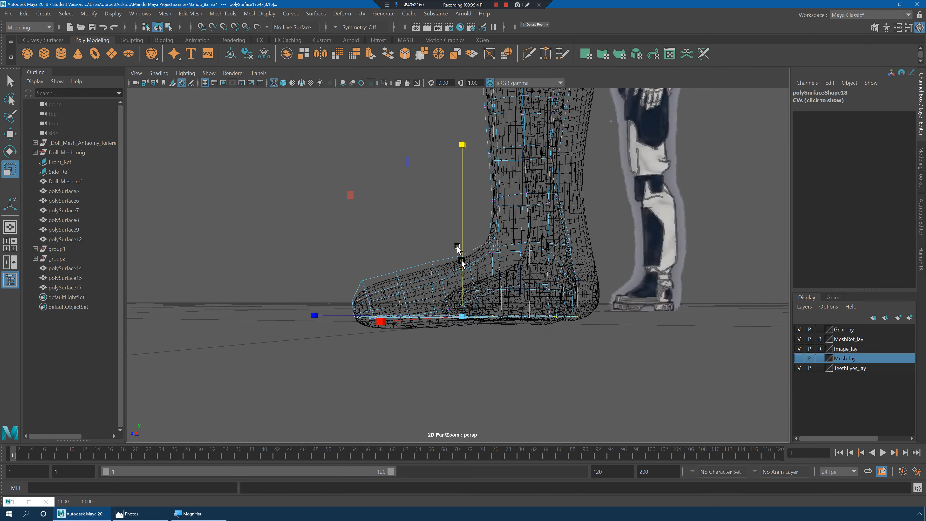
{"action": "key", "text": "w"}
{"action": "left_click_drag", "start_coordinate": [462, 146], "coordinate": [465, 164]}
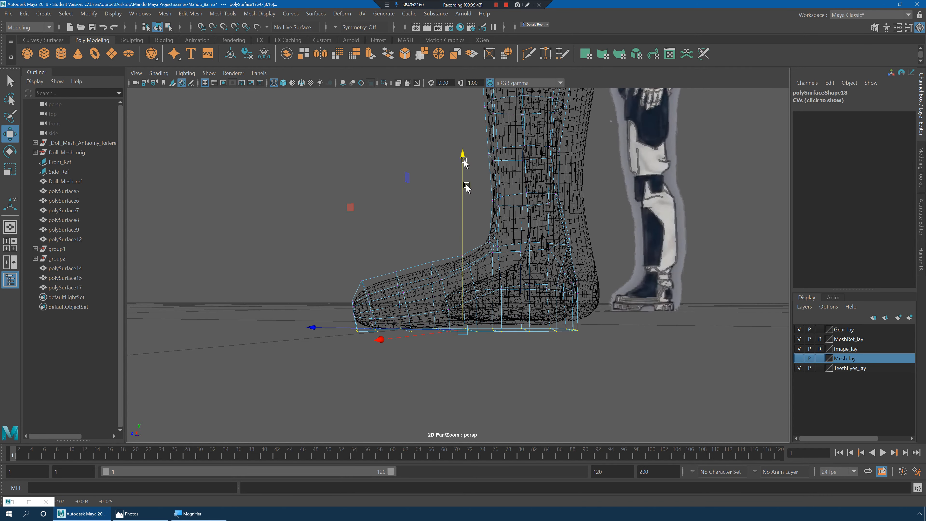
{"action": "left_click_drag", "start_coordinate": [455, 219], "coordinate": [464, 224], "text": "alt"}
{"action": "key", "text": "5"}
{"action": "mouse_move", "coordinate": [440, 256]}
{"action": "left_mouse_down", "text": "alt"}
{"action": "mouse_move", "coordinate": [500, 263]}
{"action": "mouse_move", "coordinate": [531, 256]}
{"action": "mouse_move", "coordinate": [523, 251]}
{"action": "left_mouse_up", "text": "alt"}
{"action": "left_click_drag", "start_coordinate": [488, 149], "coordinate": [487, 145]}
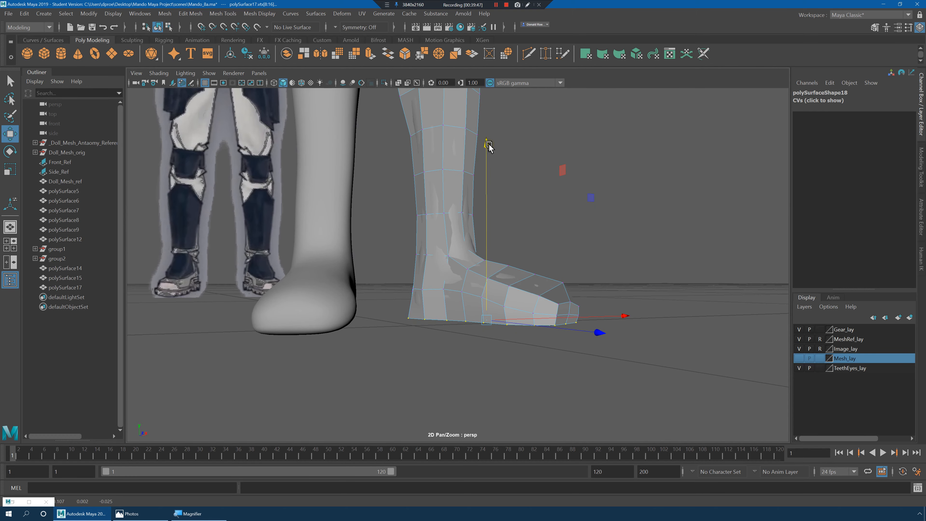
- Switch the boot piece to face mode and hide the MeshRef_lay layer
{"action": "left_click_drag", "start_coordinate": [524, 208], "coordinate": [516, 199], "text": "alt"}
{"action": "right_click_drag", "start_coordinate": [527, 284], "coordinate": [575, 237]}
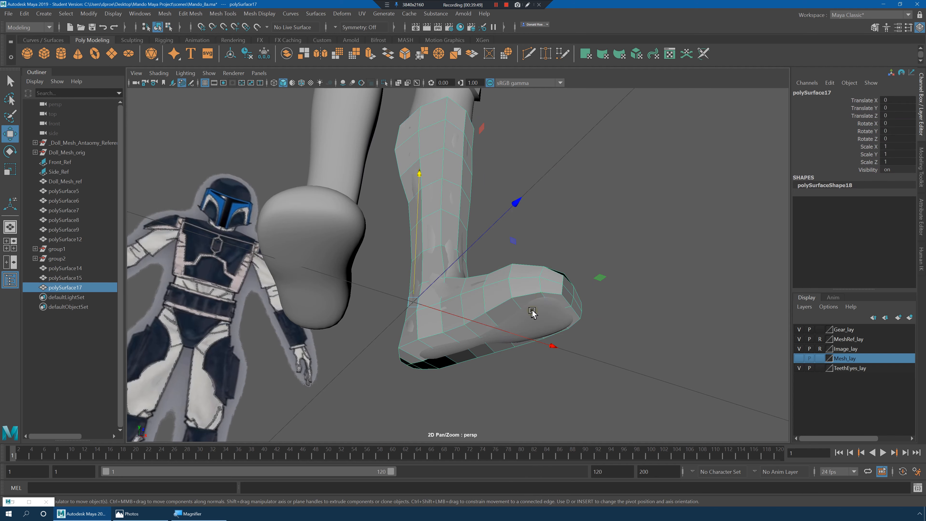
{"action": "right_click_drag", "start_coordinate": [539, 297], "coordinate": [538, 283]}
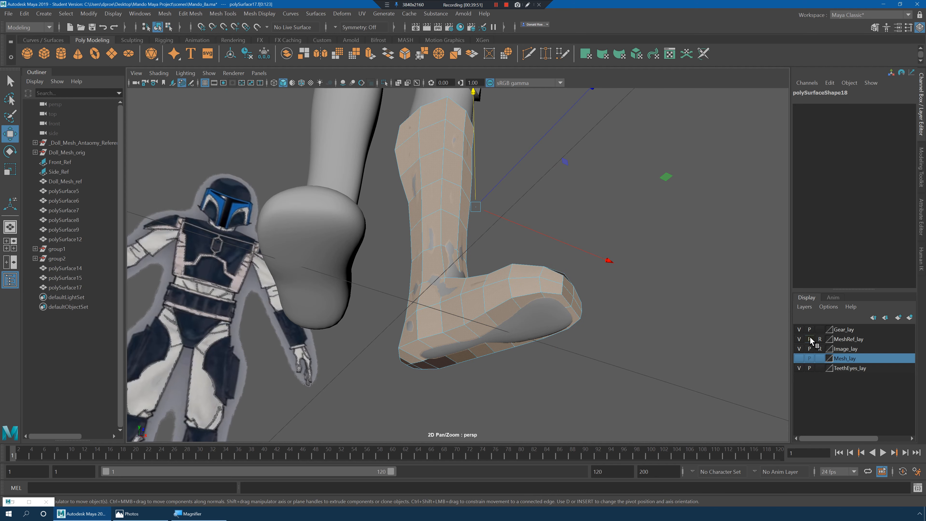
{"action": "left_click", "coordinate": [799, 339]}
- Select all faces on the underside of the boot, from the toe to the heel
{"action": "left_click", "coordinate": [555, 303]}
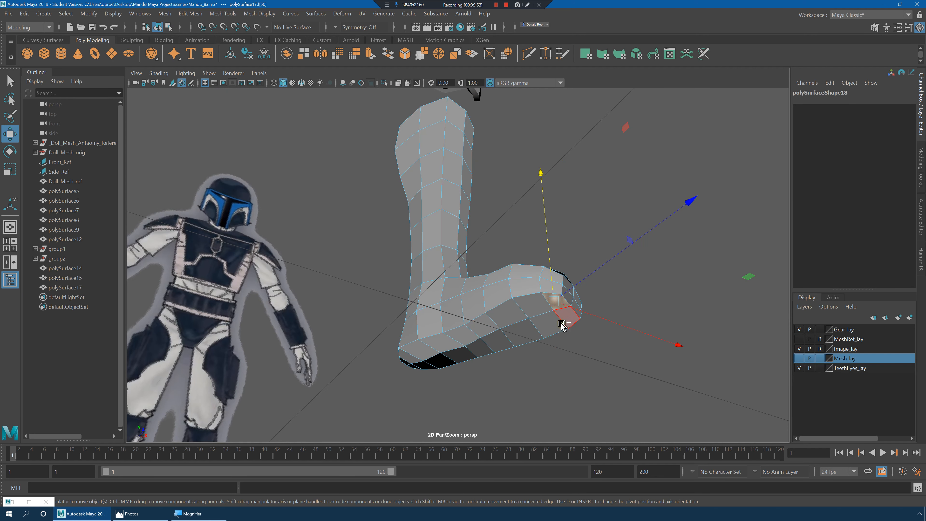
{"action": "left_click", "coordinate": [561, 323], "text": "shift"}
{"action": "key", "text": "q"}
{"action": "left_click", "coordinate": [551, 328], "text": "shift"}
{"action": "left_click", "coordinate": [522, 312], "text": "shift"}
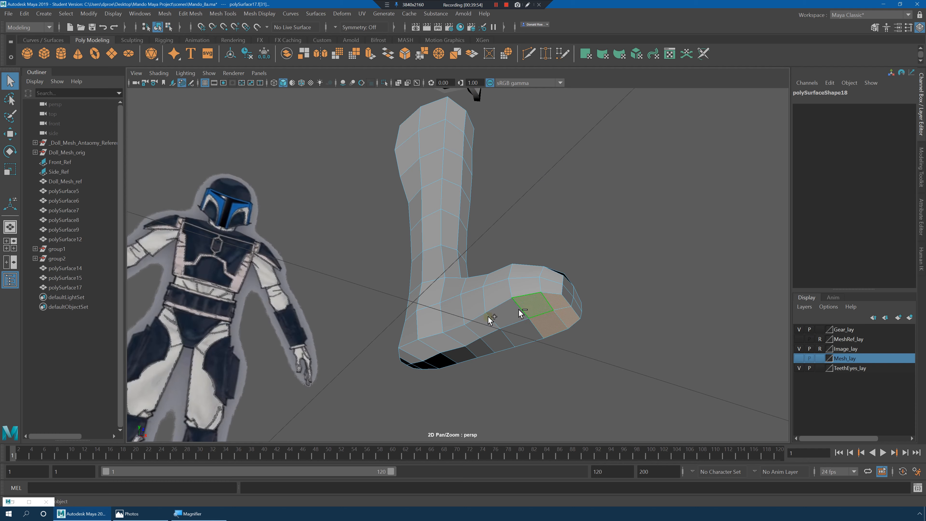
{"action": "left_click", "coordinate": [512, 321], "text": "shift"}
{"action": "left_click", "coordinate": [490, 330], "text": "shift"}
{"action": "left_click_drag", "start_coordinate": [488, 326], "coordinate": [443, 332], "text": "alt"}
{"action": "left_click", "coordinate": [443, 331], "text": "shift"}
{"action": "left_click", "coordinate": [361, 324], "text": "shift"}
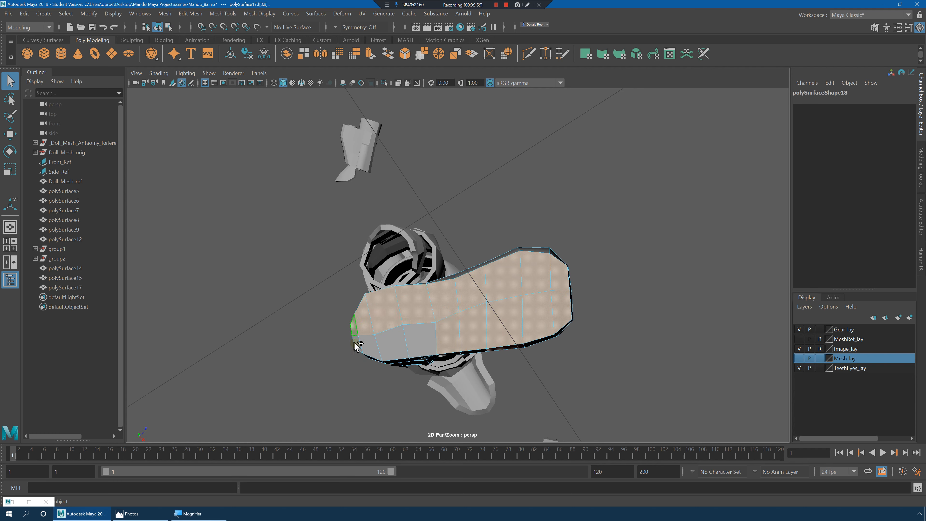
{"action": "left_click", "coordinate": [396, 342], "text": "shift"}
{"action": "left_click", "coordinate": [427, 338], "text": "shift"}
{"action": "left_click_drag", "start_coordinate": [518, 336], "coordinate": [482, 341], "text": "alt"}
{"action": "left_click", "coordinate": [514, 292], "text": "shift"}
- Extrude the selected sole faces and scale them outward slightly beyond the boot's outline
{"action": "right_click", "coordinate": [410, 245], "text": "shift"}
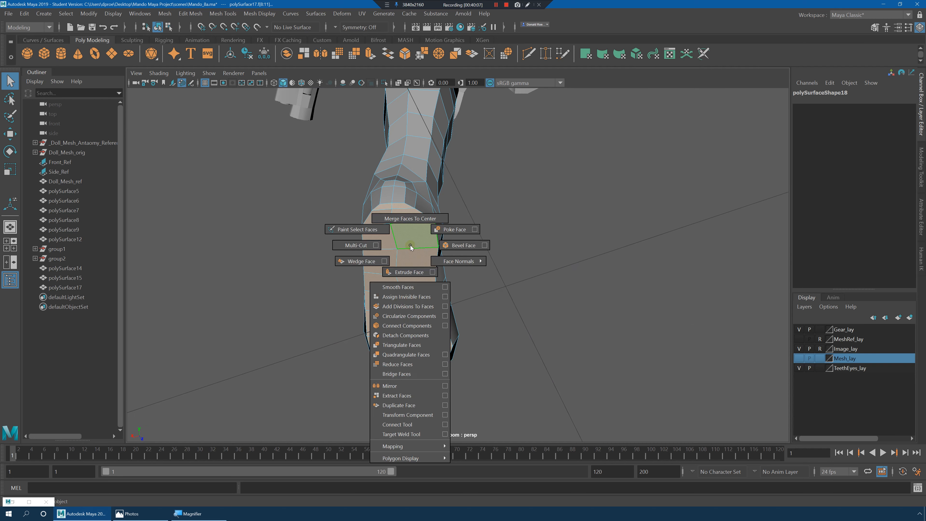
{"action": "left_click", "coordinate": [409, 272]}
{"action": "left_click_drag", "start_coordinate": [415, 269], "coordinate": [547, 311], "text": "alt"}
{"action": "key", "text": "r"}
{"action": "left_click_drag", "start_coordinate": [485, 334], "coordinate": [517, 284]}
{"action": "left_click", "coordinate": [507, 275]}
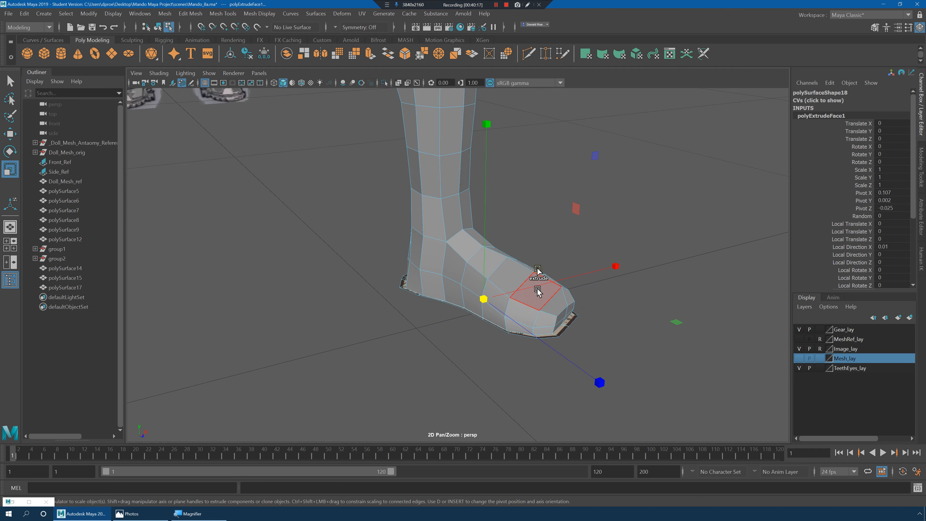
- Extrude the widened sole faces again, lower them to give the sole thickness, and compare the smoothed and unsmoothed shape
{"action": "right_click_drag", "start_coordinate": [501, 269], "coordinate": [492, 248], "text": "shift"}
{"action": "key", "text": "w"}
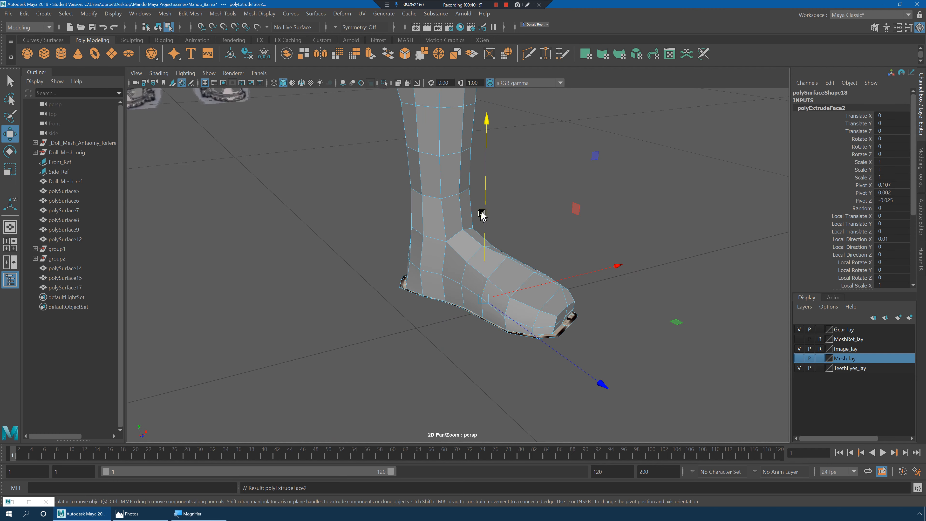
{"action": "left_click_drag", "start_coordinate": [482, 216], "coordinate": [492, 236]}
{"action": "left_click_drag", "start_coordinate": [534, 261], "coordinate": [548, 306], "text": "alt"}
{"action": "key", "text": "3"}
{"action": "right_click_drag", "start_coordinate": [547, 306], "coordinate": [581, 329], "text": "alt"}
{"action": "middle_click_drag", "start_coordinate": [581, 328], "coordinate": [574, 302], "text": "alt"}
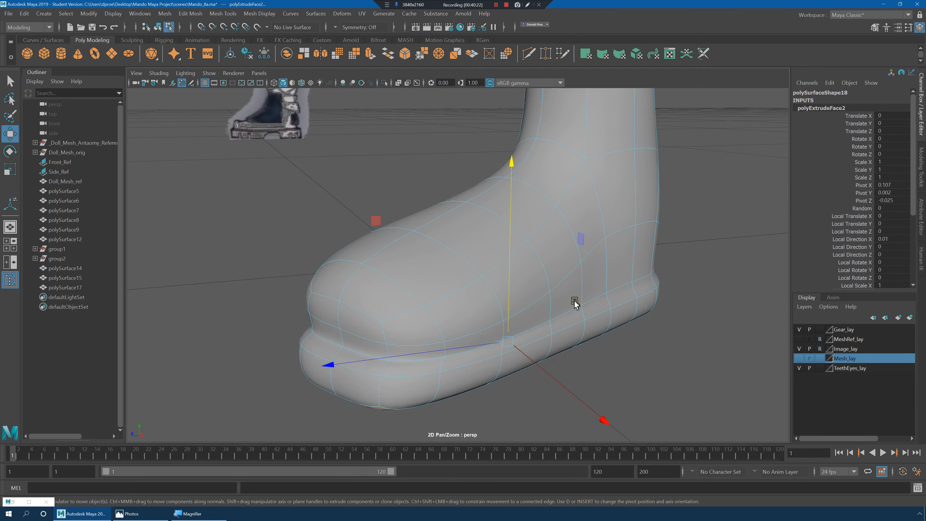
{"action": "key", "text": "1"}
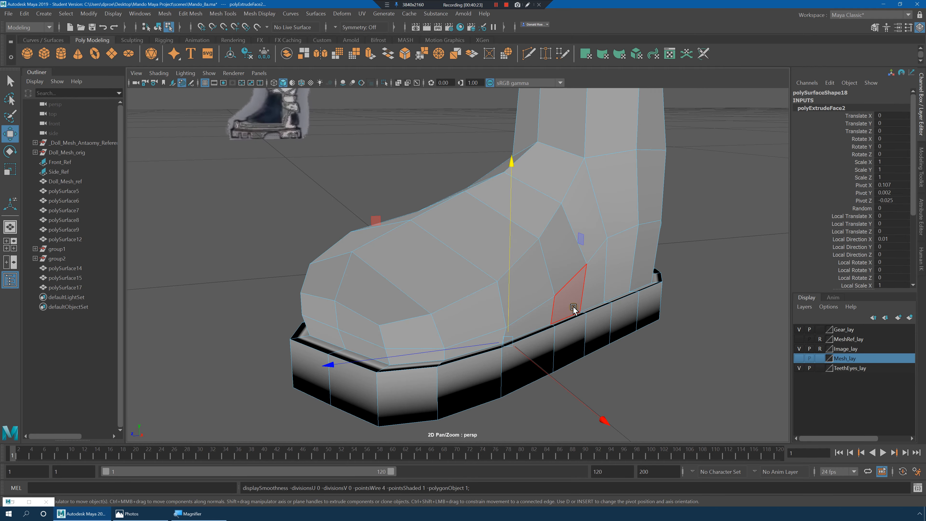
{"action": "key", "text": "3"}
{"action": "key", "text": "1"}
{"action": "left_click_drag", "start_coordinate": [575, 302], "coordinate": [517, 273], "text": "alt"}
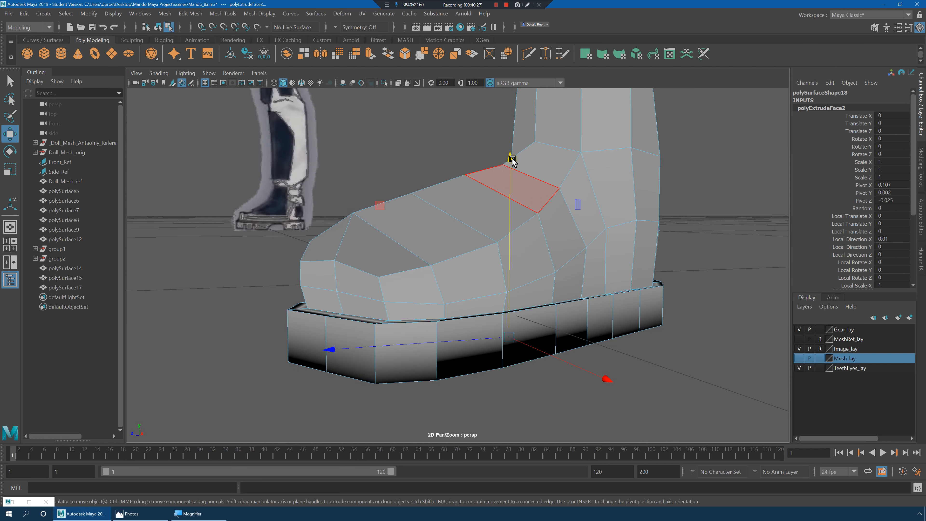
- Try raising the sole's bottom slightly, and undo the moves together with the second sole extrusion
{"action": "left_click_drag", "start_coordinate": [512, 160], "coordinate": [512, 158]}
{"action": "key", "text": "3"}
{"action": "scroll", "coordinate": [529, 281], "scroll_direction": "down", "scroll_amount": 5}
{"action": "left_click_drag", "start_coordinate": [550, 288], "coordinate": [534, 284], "text": "alt"}
{"action": "key", "text": "1"}
{"action": "left_click_drag", "start_coordinate": [556, 216], "coordinate": [545, 230], "text": "alt"}
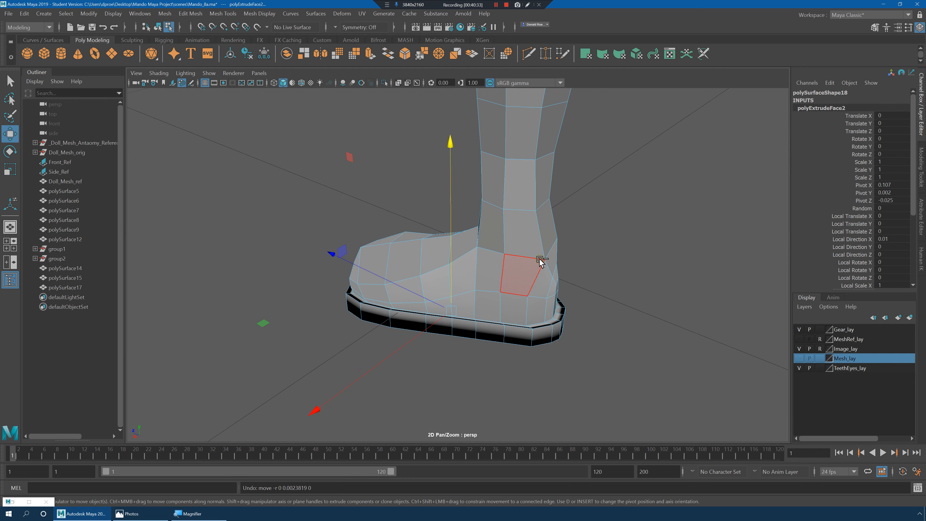
{"action": "key", "text": "ctrl+z"}
{"action": "key", "text": "ctrl+z"}
{"action": "key", "text": "ctrl+z"}
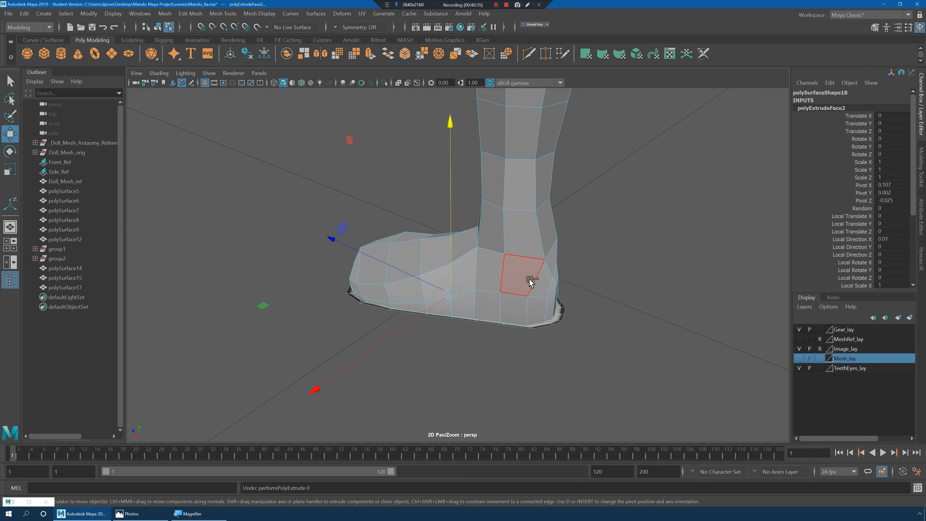
- Try to raise the sole faces, undo that move, and delete the faces to open the boot's underside
{"action": "mouse_move", "coordinate": [485, 293]}
{"action": "left_mouse_down", "text": "alt"}
{"action": "mouse_move", "coordinate": [495, 265]}
{"action": "mouse_move", "coordinate": [502, 273]}
{"action": "left_mouse_up", "text": "alt"}
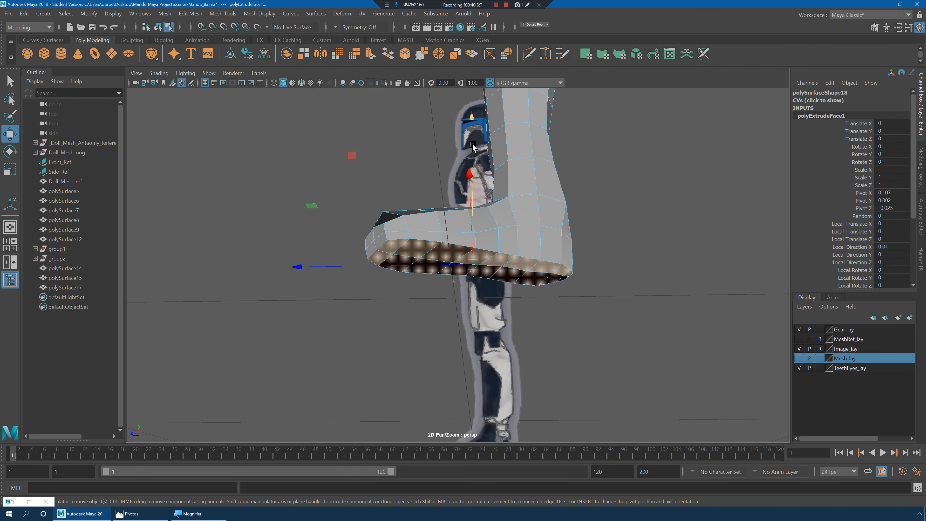
{"action": "left_click_drag", "start_coordinate": [472, 144], "coordinate": [473, 139]}
{"action": "key", "text": "ctrl+z"}
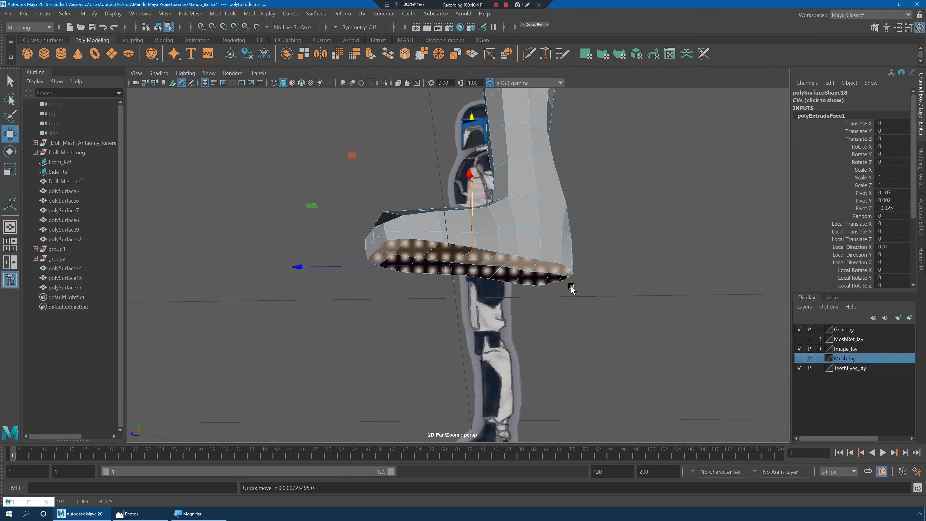
{"action": "left_click", "coordinate": [562, 290]}
- Select the boot's open bottom border edges and extrude them outward with a Local Translate Z of 0.0035
{"action": "mouse_move", "coordinate": [543, 265]}
{"action": "left_mouse_down", "text": "alt"}
{"action": "mouse_move", "coordinate": [556, 272]}
{"action": "mouse_move", "coordinate": [536, 252]}
{"action": "left_mouse_up", "text": "alt"}
{"action": "right_click_drag", "start_coordinate": [535, 249], "coordinate": [546, 231]}
{"action": "left_click", "coordinate": [538, 276]}
{"action": "left_click_drag", "start_coordinate": [538, 276], "coordinate": [568, 296], "text": "alt"}
{"action": "right_click_drag", "start_coordinate": [564, 266], "coordinate": [542, 306], "text": "shift"}
{"action": "left_click_drag", "start_coordinate": [507, 253], "coordinate": [601, 265], "text": "alt"}
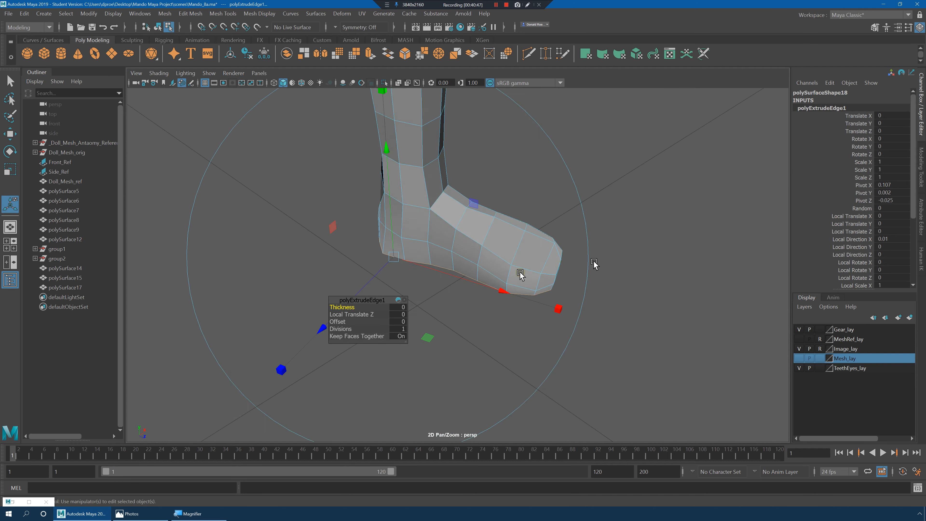
{"action": "right_click_drag", "start_coordinate": [513, 306], "coordinate": [562, 302], "text": "alt"}
{"action": "middle_click_drag", "start_coordinate": [512, 306], "coordinate": [601, 291], "text": "alt"}
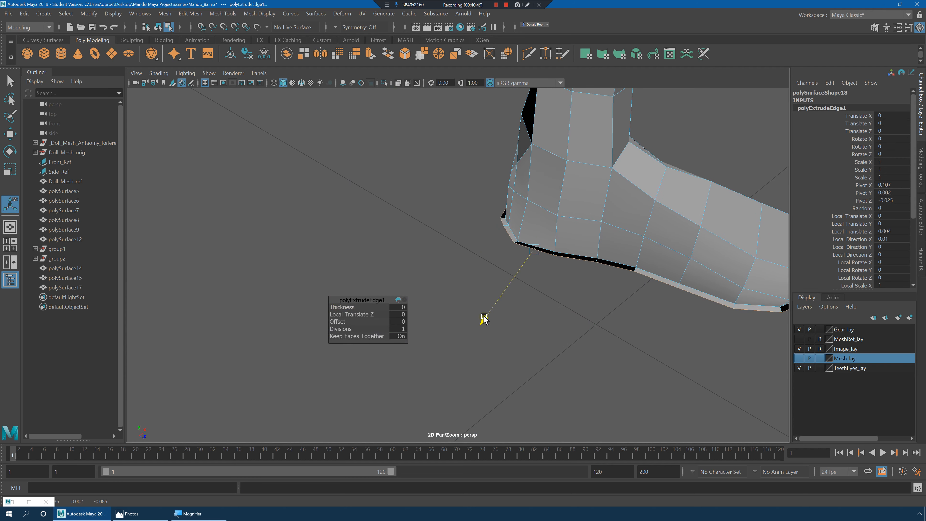
{"action": "left_click_drag", "start_coordinate": [484, 318], "coordinate": [484, 318]}
{"action": "left_click_drag", "start_coordinate": [571, 302], "coordinate": [536, 299], "text": "alt"}
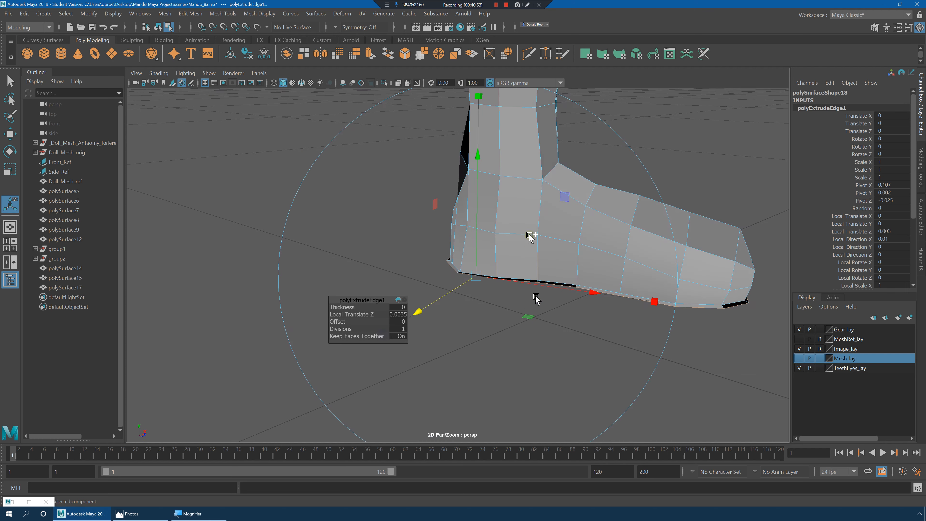
- Extrude the outer rim edges again and lower them to form the side wall of the sole
{"action": "right_click_drag", "start_coordinate": [532, 235], "coordinate": [517, 244], "text": "shift"}
{"action": "key", "text": "w"}
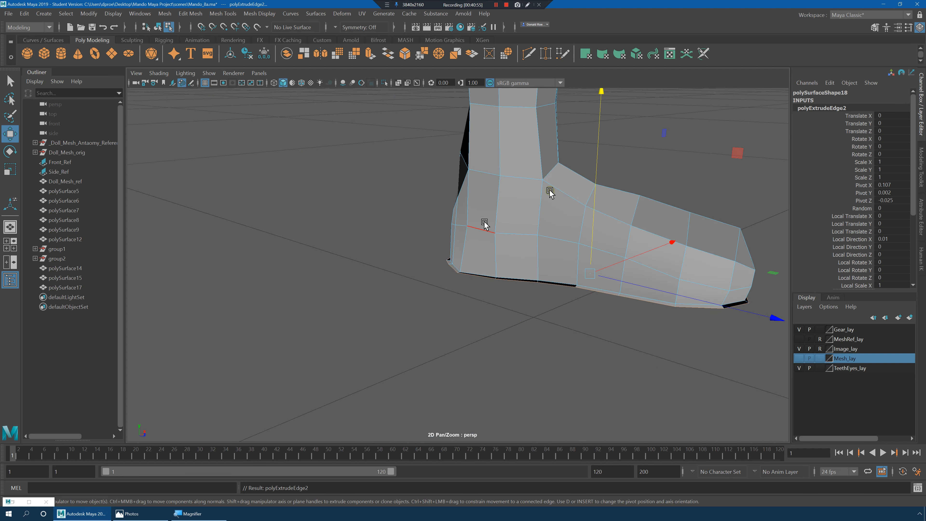
{"action": "left_click_drag", "start_coordinate": [597, 159], "coordinate": [598, 247]}
- Extrude the bottom edges of the sole wall and scale them inward almost to a point at the sole's centre
{"action": "right_click_drag", "start_coordinate": [587, 219], "coordinate": [585, 244], "text": "shift"}
{"action": "key", "text": "r"}
{"action": "left_click_drag", "start_coordinate": [580, 256], "coordinate": [383, 286]}
{"action": "left_click_drag", "start_coordinate": [599, 295], "coordinate": [620, 292], "text": "alt"}
- Convert the innermost sole edges to vertices and merge them at the centre
{"action": "right_click_drag", "start_coordinate": [599, 300], "coordinate": [557, 299], "text": "shift"}
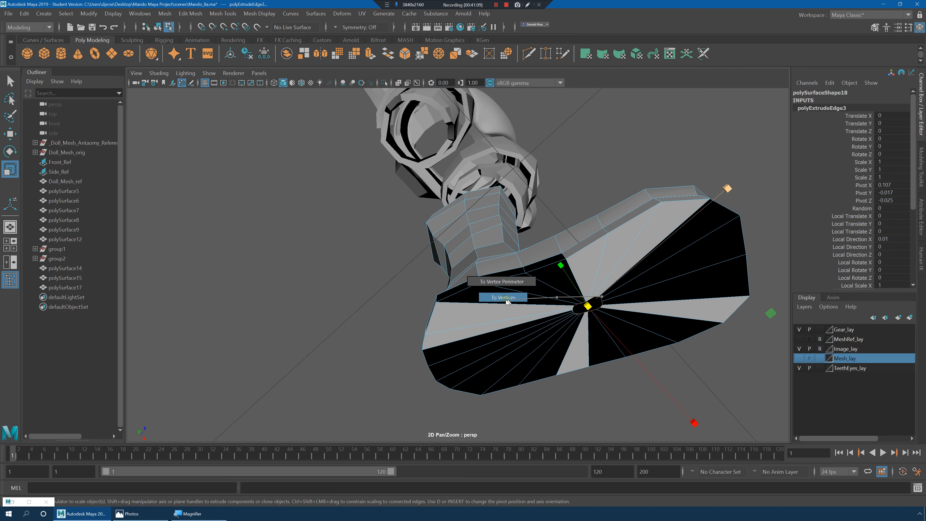
{"action": "right_click_drag", "start_coordinate": [499, 303], "coordinate": [499, 303], "text": "shift"}
{"action": "right_click", "coordinate": [611, 305], "text": "shift"}
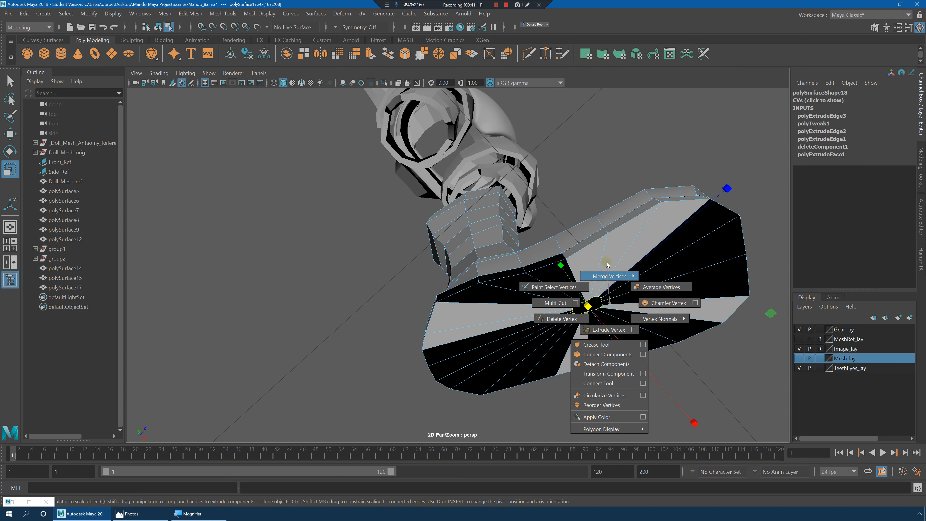
{"action": "right_click_drag", "start_coordinate": [607, 263], "coordinate": [608, 236], "text": "shift"}
{"action": "left_click_drag", "start_coordinate": [641, 269], "coordinate": [597, 321], "text": "alt"}
- Examine the closed sole up close in object mode, checking its smoothed corners, heel and underside
{"action": "key", "text": "q"}
{"action": "left_click", "coordinate": [598, 364]}
{"action": "right_click_drag", "start_coordinate": [624, 329], "coordinate": [552, 319], "text": "alt"}
{"action": "left_click", "coordinate": [492, 274]}
{"action": "key", "text": "3"}
{"action": "right_click_drag", "start_coordinate": [491, 253], "coordinate": [532, 232]}
{"action": "left_click", "coordinate": [573, 291]}
{"action": "left_click_drag", "start_coordinate": [578, 303], "coordinate": [464, 220], "text": "alt"}
{"action": "left_click", "coordinate": [488, 238]}
{"action": "right_click_drag", "start_coordinate": [494, 255], "coordinate": [681, 308], "text": "alt"}
{"action": "key", "text": "1"}
{"action": "left_click_drag", "start_coordinate": [565, 269], "coordinate": [499, 283], "text": "alt"}
{"action": "right_click_drag", "start_coordinate": [499, 282], "coordinate": [535, 290], "text": "alt"}
{"action": "left_click_drag", "start_coordinate": [562, 294], "coordinate": [559, 292], "text": "alt"}
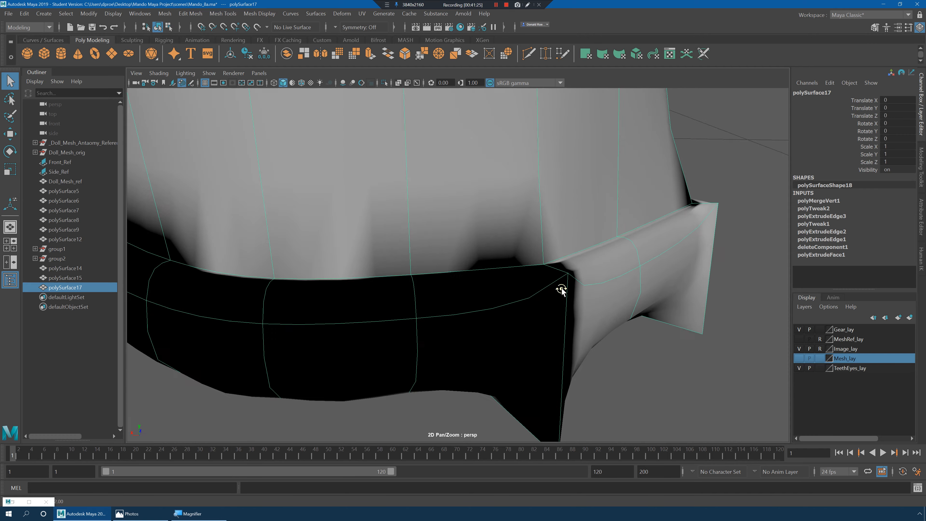
{"action": "mouse_move", "coordinate": [560, 291]}
{"action": "right_mouse_down", "text": "alt"}
{"action": "mouse_move", "coordinate": [587, 291]}
{"action": "mouse_move", "coordinate": [577, 291]}
{"action": "right_mouse_up", "text": "alt"}
{"action": "middle_click_drag", "start_coordinate": [564, 287], "coordinate": [564, 300], "text": "alt"}
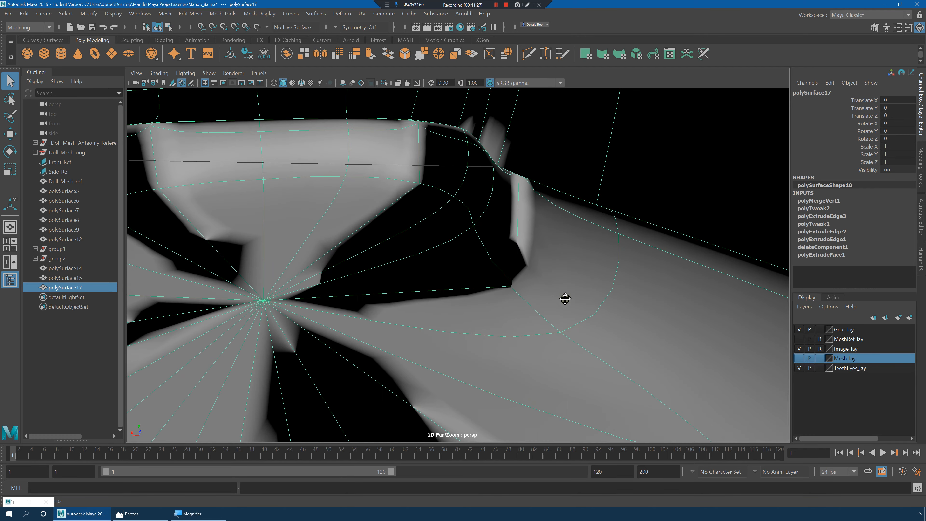
{"action": "right_click_drag", "start_coordinate": [564, 300], "coordinate": [601, 294], "text": "alt"}
{"action": "left_click_drag", "start_coordinate": [601, 294], "coordinate": [574, 304], "text": "alt"}
{"action": "middle_click_drag", "start_coordinate": [575, 303], "coordinate": [574, 310], "text": "alt"}
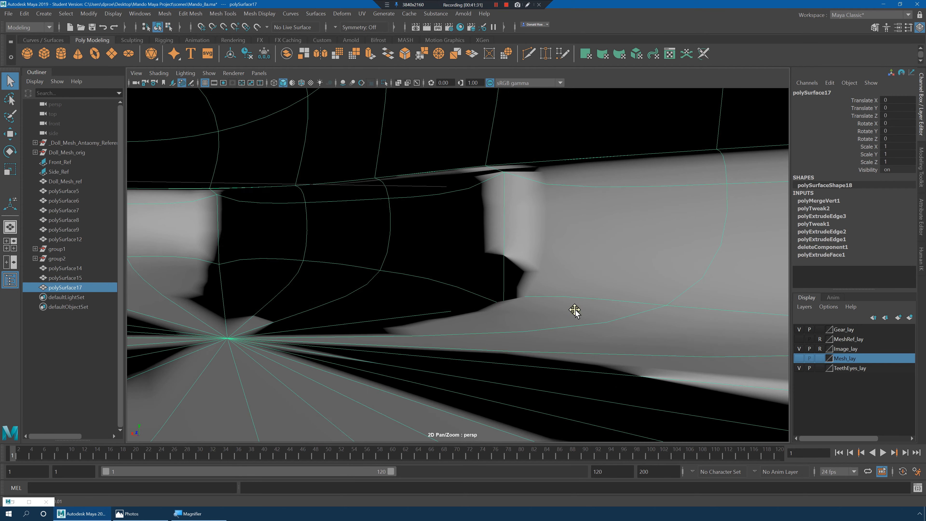
{"action": "left_click_drag", "start_coordinate": [575, 309], "coordinate": [580, 310], "text": "alt"}
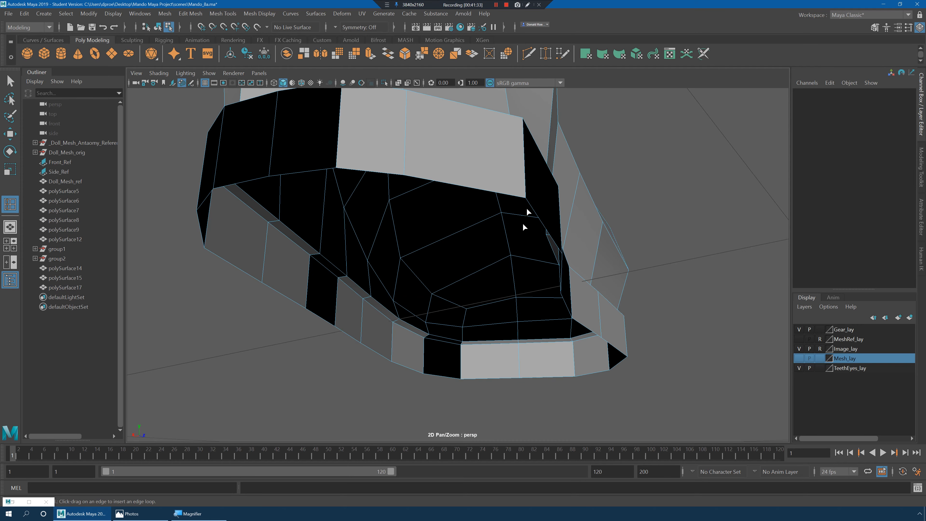
- Examine the reopened sole wall's bottom edge in edge mode, comparing the smoothed and unsmoothed wireframe
{"action": "right_click_drag", "start_coordinate": [602, 209], "coordinate": [562, 207], "text": "alt"}
{"action": "left_click_drag", "start_coordinate": [562, 207], "coordinate": [488, 199], "text": "alt"}
{"action": "right_click", "coordinate": [486, 196]}
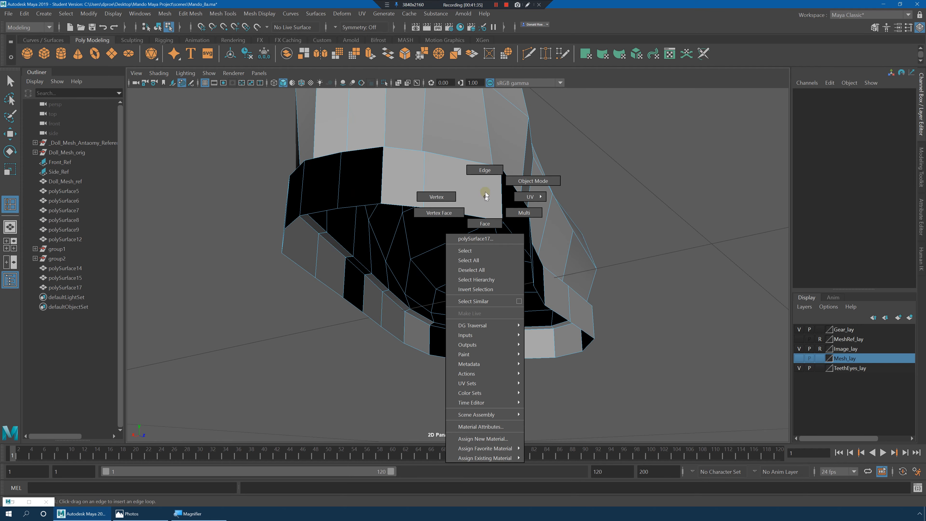
{"action": "left_click", "coordinate": [487, 178]}
{"action": "left_click", "coordinate": [465, 214]}
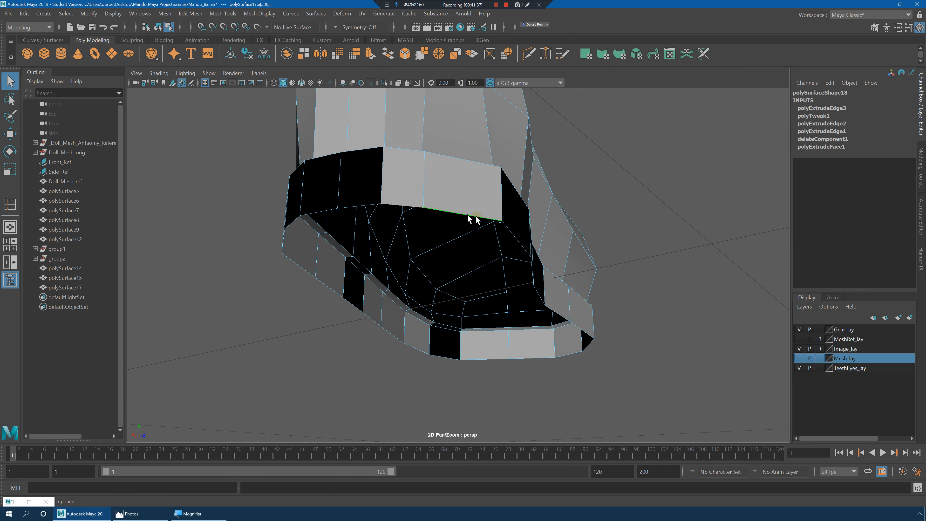
{"action": "mouse_move", "coordinate": [471, 221]}
{"action": "left_mouse_down", "text": "alt"}
{"action": "mouse_move", "coordinate": [503, 213]}
{"action": "mouse_move", "coordinate": [471, 221]}
{"action": "mouse_move", "coordinate": [525, 236]}
{"action": "mouse_move", "coordinate": [551, 270]}
{"action": "left_mouse_up", "text": "alt"}
{"action": "key", "text": "4"}
{"action": "key", "text": "3"}
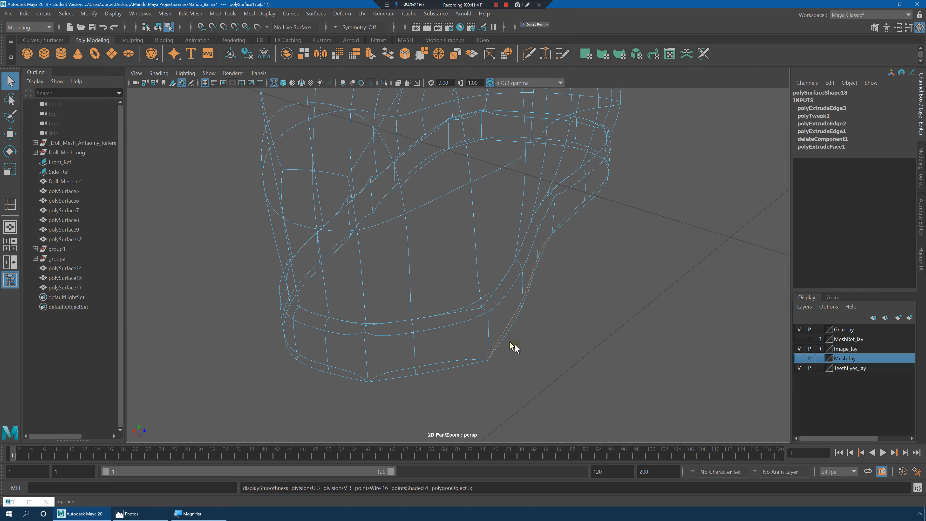
{"action": "left_click_drag", "start_coordinate": [500, 348], "coordinate": [546, 339], "text": "alt"}
{"action": "key", "text": "1"}
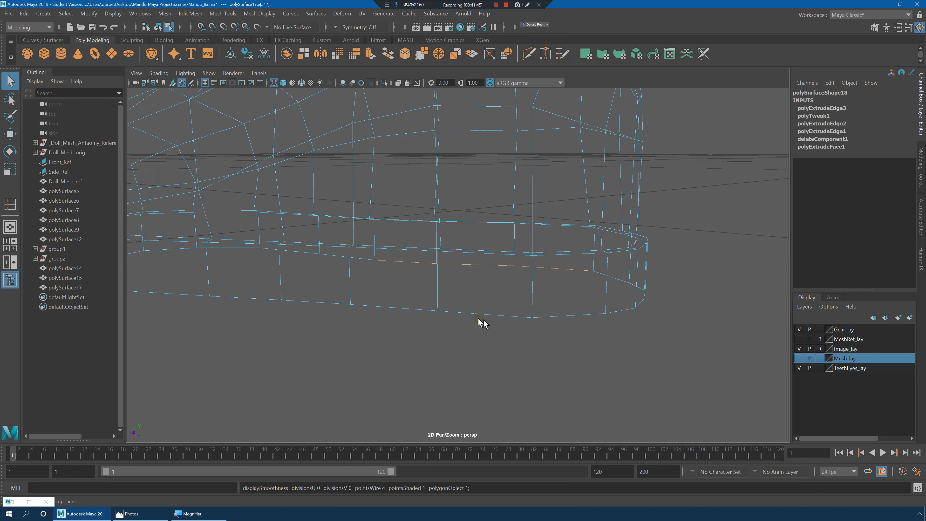
- Select the faces low on the sole in wireframe face mode, leave out the unwanted ones, and delete them
{"action": "key", "text": "3"}
{"action": "key", "text": "f"}
{"action": "right_click_drag", "start_coordinate": [469, 244], "coordinate": [469, 263]}
{"action": "left_click_drag", "start_coordinate": [467, 263], "coordinate": [445, 264], "text": "alt"}
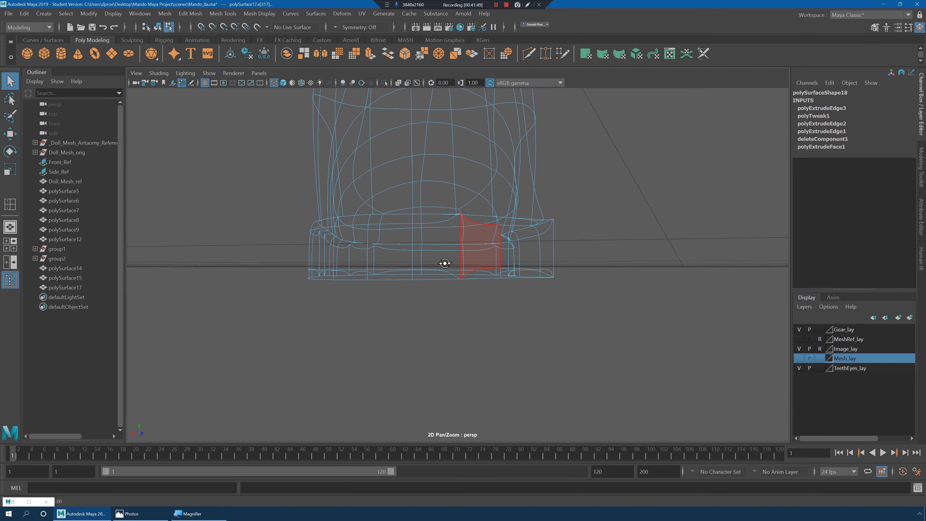
{"action": "left_click_drag", "start_coordinate": [287, 264], "coordinate": [566, 301]}
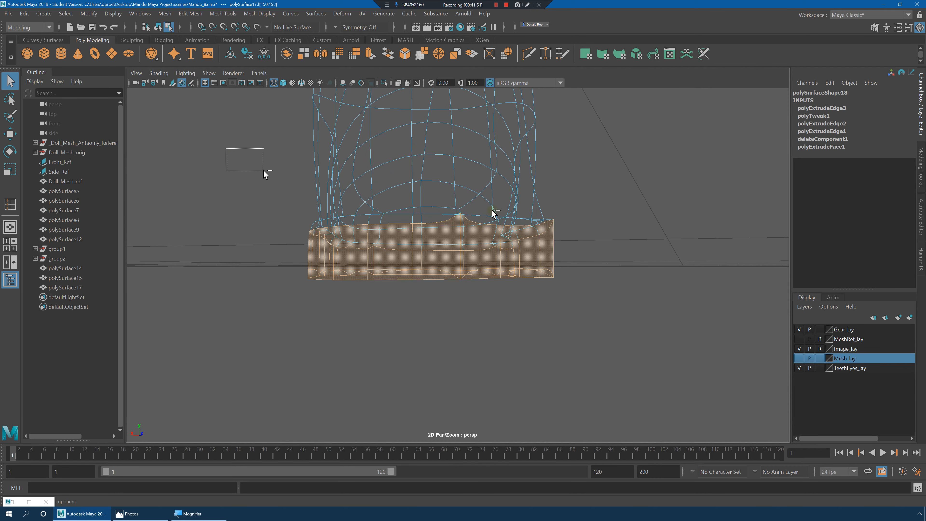
{"action": "left_click_drag", "start_coordinate": [626, 257], "coordinate": [626, 257], "text": "ctrl"}
{"action": "left_click_drag", "start_coordinate": [627, 175], "coordinate": [554, 249], "text": "alt"}
{"action": "key", "text": "Delete"}
{"action": "key", "text": "3"}
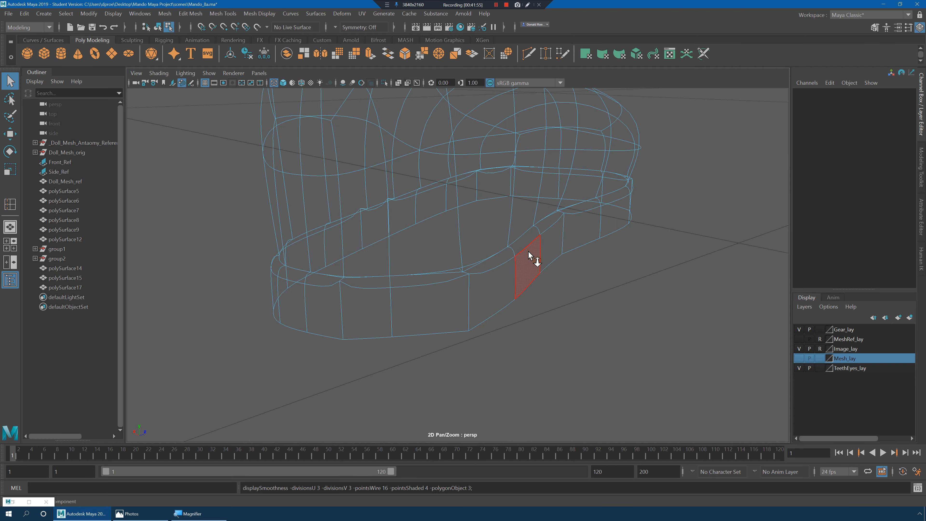
- Select the remaining sole wall faces in shaded view, grow the selection to include the rim, and delete them
{"action": "mouse_move", "coordinate": [530, 255]}
{"action": "right_mouse_down", "text": "alt"}
{"action": "mouse_move", "coordinate": [640, 290]}
{"action": "mouse_move", "coordinate": [599, 296]}
{"action": "mouse_move", "coordinate": [564, 285]}
{"action": "right_mouse_up", "text": "alt"}
{"action": "key", "text": "5"}
{"action": "left_click_drag", "start_coordinate": [564, 285], "coordinate": [549, 290], "text": "alt"}
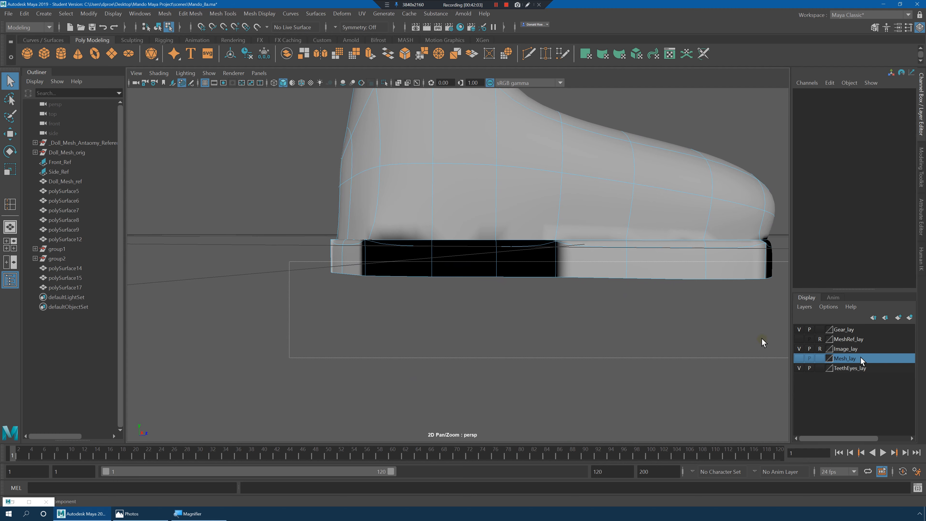
{"action": "left_click_drag", "start_coordinate": [860, 357], "coordinate": [837, 348]}
{"action": "middle_click_drag", "start_coordinate": [744, 319], "coordinate": [591, 340], "text": "alt"}
{"action": "key", "text": "shift+period"}
{"action": "key", "text": "Delete"}
{"action": "left_click_drag", "start_coordinate": [570, 310], "coordinate": [592, 302], "text": "alt"}
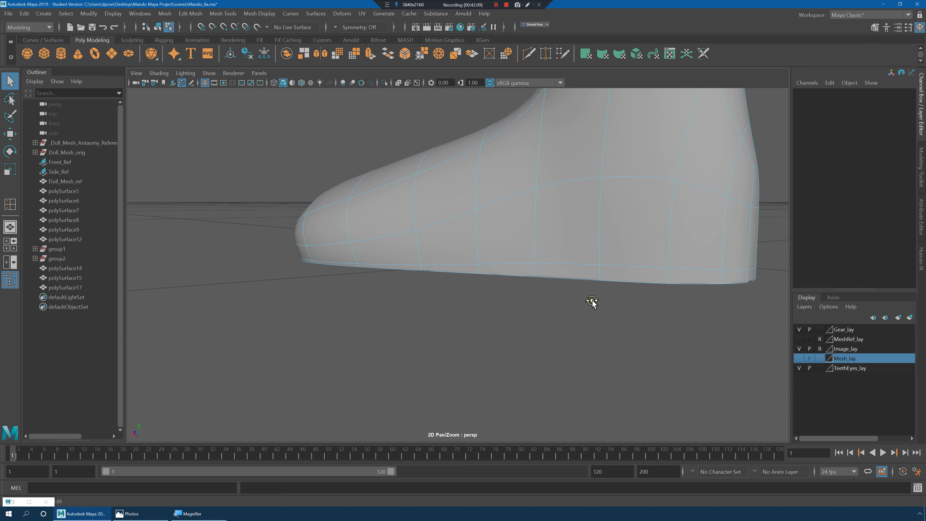
- Delete the narrow ring of faces along the boot's bottom border and check the smoothed opening from below
{"action": "right_click_drag", "start_coordinate": [616, 281], "coordinate": [638, 320]}
{"action": "left_click", "coordinate": [642, 283]}
{"action": "right_click", "coordinate": [640, 272], "text": "ctrl"}
{"action": "key", "text": "Delete"}
{"action": "key", "text": "1"}
{"action": "key", "text": "3"}
{"action": "left_click_drag", "start_coordinate": [588, 309], "coordinate": [593, 288], "text": "alt"}
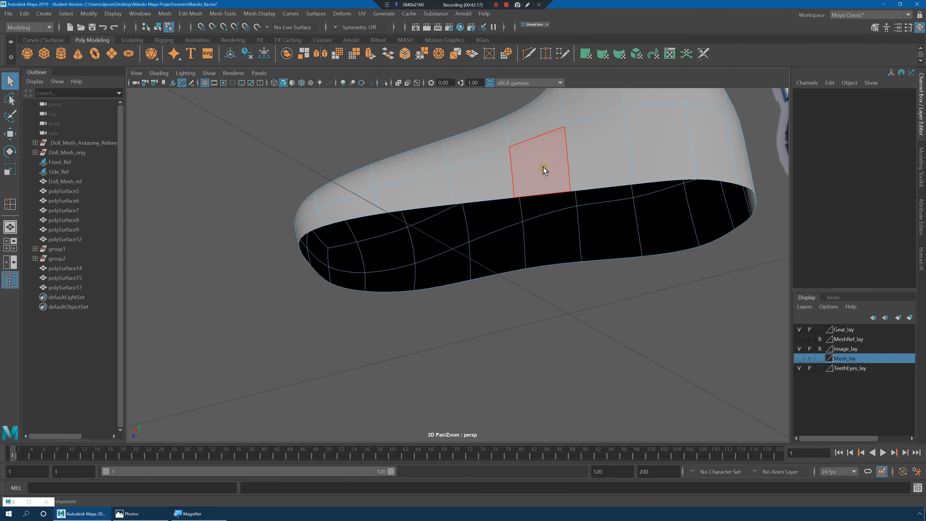
- Select the border edges around the boot's open underside and extrude them outward by 0.0036 as a narrow lip
{"action": "right_click_drag", "start_coordinate": [541, 166], "coordinate": [542, 141]}
{"action": "left_click", "coordinate": [552, 194]}
{"action": "left_click_drag", "start_coordinate": [596, 199], "coordinate": [589, 207], "text": "alt"}
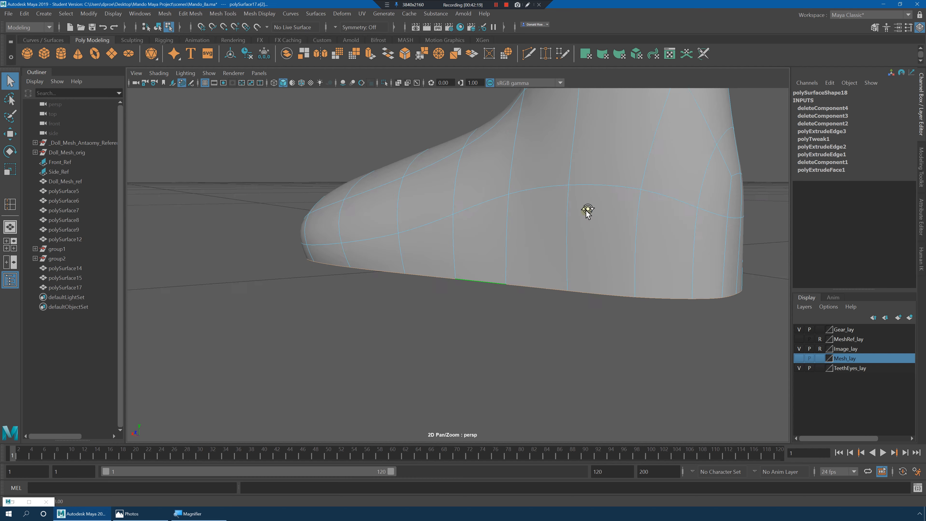
{"action": "right_click_drag", "start_coordinate": [591, 202], "coordinate": [590, 224], "text": "shift"}
{"action": "left_click_drag", "start_coordinate": [602, 239], "coordinate": [492, 374], "text": "alt"}
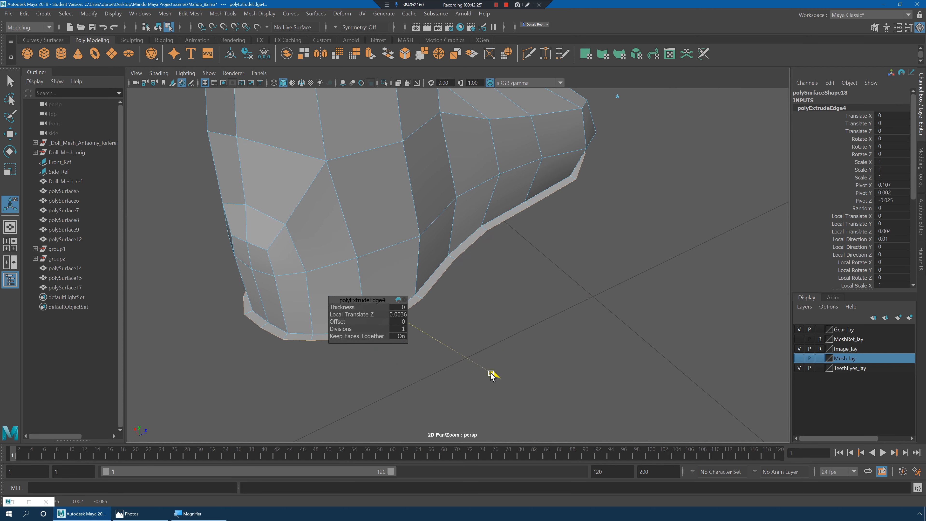
- Extrude the lip's outer edges downward to form the side wall of the sole
{"action": "left_click_drag", "start_coordinate": [525, 341], "coordinate": [537, 242], "text": "alt"}
{"action": "right_click_drag", "start_coordinate": [535, 237], "coordinate": [538, 252], "text": "shift"}
{"action": "mouse_move", "coordinate": [453, 150]}
{"action": "left_mouse_down"}
{"action": "mouse_move", "coordinate": [458, 179]}
{"action": "mouse_move", "coordinate": [519, 172]}
{"action": "mouse_move", "coordinate": [511, 178]}
{"action": "mouse_move", "coordinate": [456, 144]}
{"action": "left_mouse_up"}
{"action": "left_click_drag", "start_coordinate": [497, 199], "coordinate": [489, 273], "text": "alt"}
- Extrude the sole wall's lower edges inward with a Local Translate Z of -0.008 to form the underside rim
{"action": "right_click_drag", "start_coordinate": [525, 210], "coordinate": [523, 234], "text": "shift"}
{"action": "mouse_move", "coordinate": [522, 234]}
{"action": "left_mouse_down", "text": "alt"}
{"action": "mouse_move", "coordinate": [541, 223]}
{"action": "mouse_move", "coordinate": [568, 232]}
{"action": "mouse_move", "coordinate": [517, 245]}
{"action": "left_mouse_up", "text": "alt"}
{"action": "middle_click_drag", "start_coordinate": [585, 217], "coordinate": [537, 254], "text": "alt"}
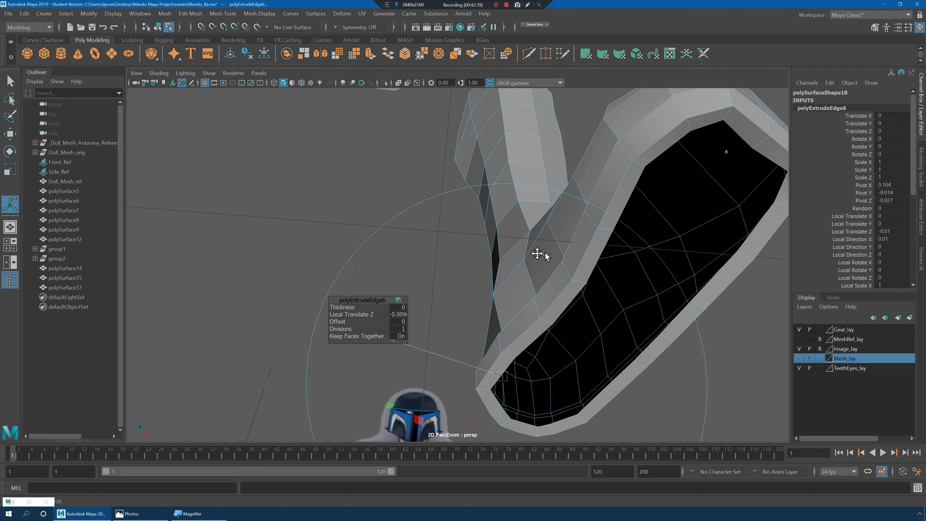
{"action": "right_click_drag", "start_coordinate": [538, 255], "coordinate": [498, 271], "text": "alt"}
{"action": "middle_click_drag", "start_coordinate": [517, 304], "coordinate": [555, 288], "text": "alt"}
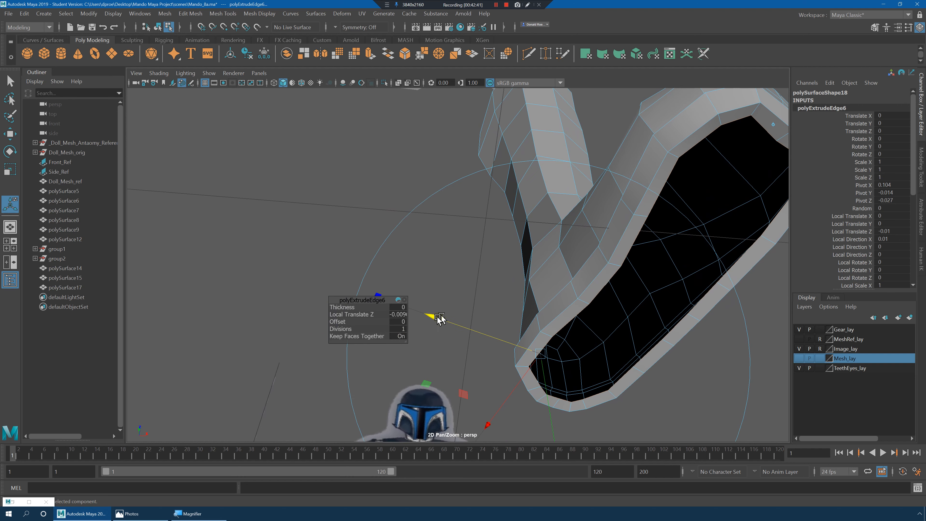
{"action": "left_click_drag", "start_coordinate": [440, 320], "coordinate": [431, 317]}
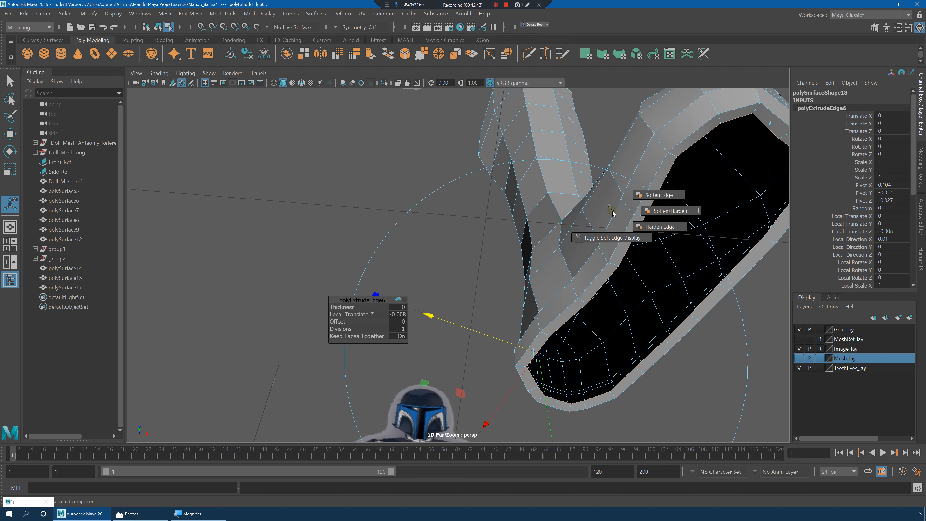
- Extrude the inner edge of the sole rim again and compare the smoothed and unsmoothed preview
{"action": "mouse_move", "coordinate": [606, 223]}
{"action": "right_mouse_down", "text": "shift"}
{"action": "mouse_move", "coordinate": [609, 208]}
{"action": "mouse_move", "coordinate": [608, 226]}
{"action": "right_mouse_up", "text": "shift"}
{"action": "middle_click_drag", "start_coordinate": [634, 248], "coordinate": [627, 215], "text": "alt"}
{"action": "key", "text": "e"}
{"action": "key", "text": "2"}
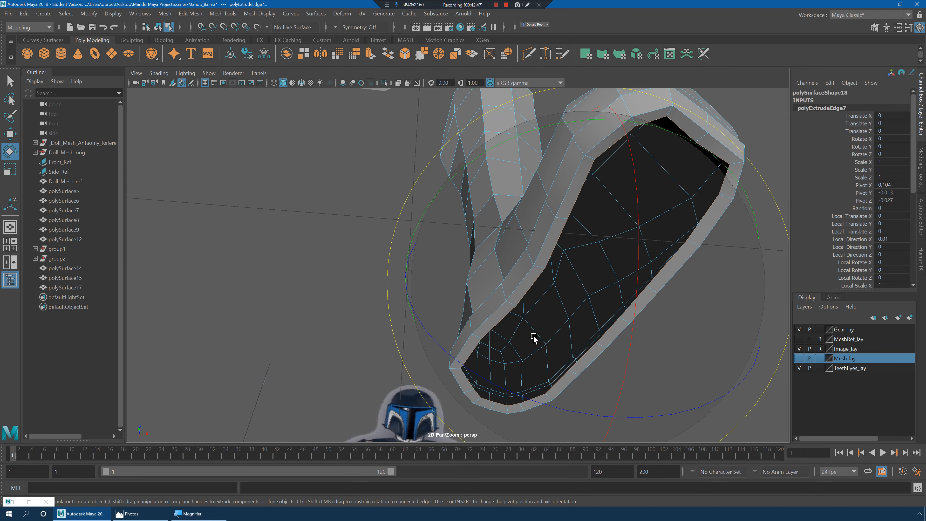
{"action": "key", "text": "1"}
- Extrude the sole's inner border, scale it in toward the middle, and merge its vertices to close the underside
{"action": "right_click_drag", "start_coordinate": [620, 204], "coordinate": [630, 217], "text": "shift"}
{"action": "key", "text": "r"}
{"action": "left_click_drag", "start_coordinate": [585, 283], "coordinate": [418, 294]}
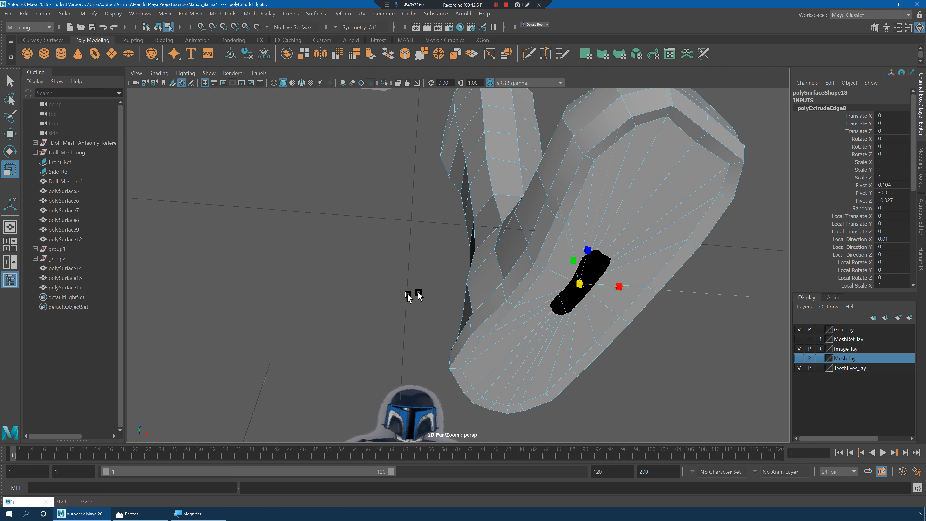
{"action": "right_click", "coordinate": [604, 264], "text": "shift"}
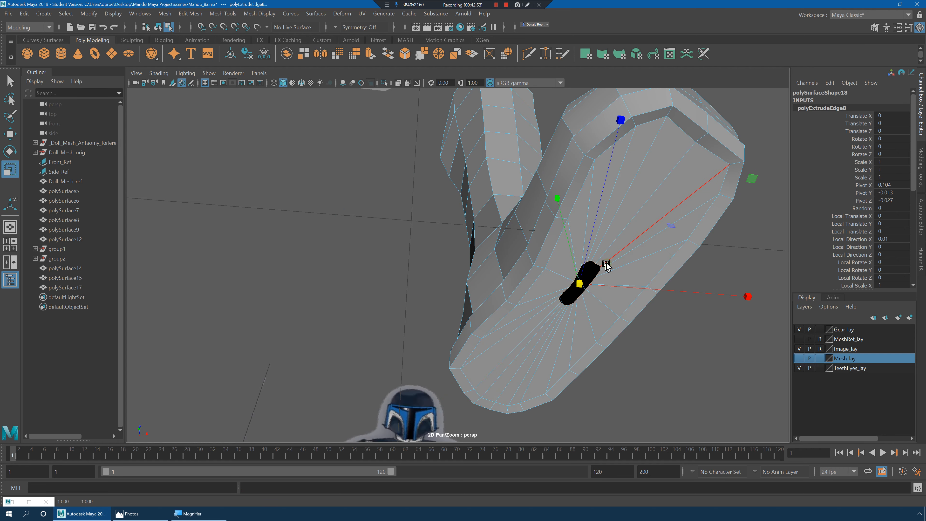
{"action": "right_click_drag", "start_coordinate": [604, 258], "coordinate": [581, 205], "text": "ctrl"}
- Try to move the vertices at the sole's toe tip in wireframe view
{"action": "mouse_move", "coordinate": [582, 206]}
{"action": "left_mouse_down", "text": "alt"}
{"action": "mouse_move", "coordinate": [622, 231]}
{"action": "mouse_move", "coordinate": [612, 250]}
{"action": "mouse_move", "coordinate": [567, 248]}
{"action": "mouse_move", "coordinate": [574, 263]}
{"action": "mouse_move", "coordinate": [602, 252]}
{"action": "mouse_move", "coordinate": [586, 252]}
{"action": "left_mouse_up", "text": "alt"}
{"action": "key", "text": "4"}
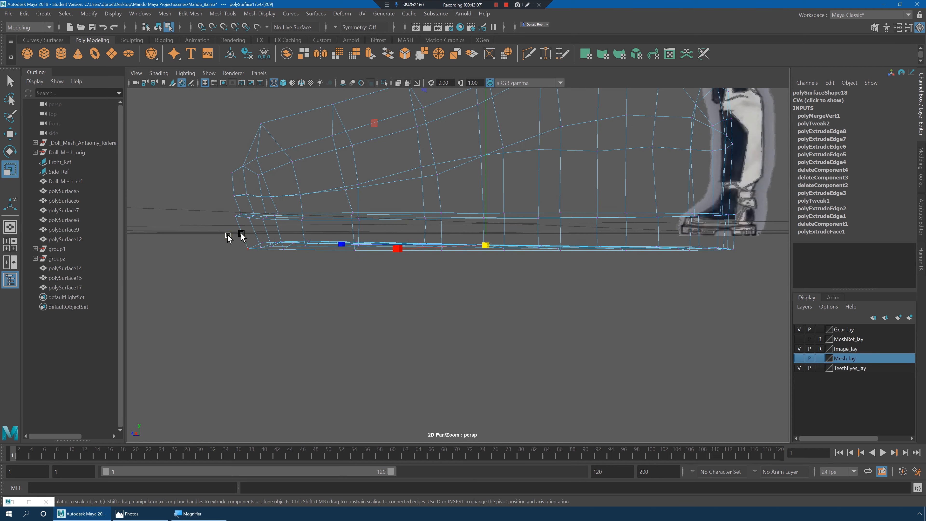
{"action": "middle_click_drag", "start_coordinate": [564, 137], "coordinate": [563, 197], "text": "alt"}
{"action": "right_click_drag", "start_coordinate": [563, 197], "coordinate": [502, 144], "text": "alt"}
{"action": "left_click_drag", "start_coordinate": [477, 126], "coordinate": [485, 287]}
{"action": "left_click_drag", "start_coordinate": [434, 377], "coordinate": [369, 270], "text": "alt"}
{"action": "left_click_drag", "start_coordinate": [369, 270], "coordinate": [524, 333], "text": "alt"}
{"action": "key", "text": "w"}
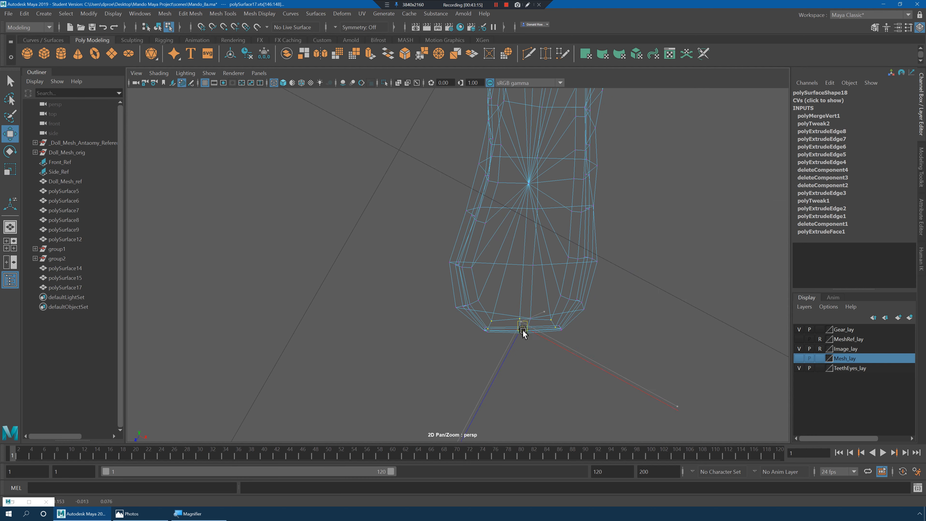
{"action": "key", "text": "space"}
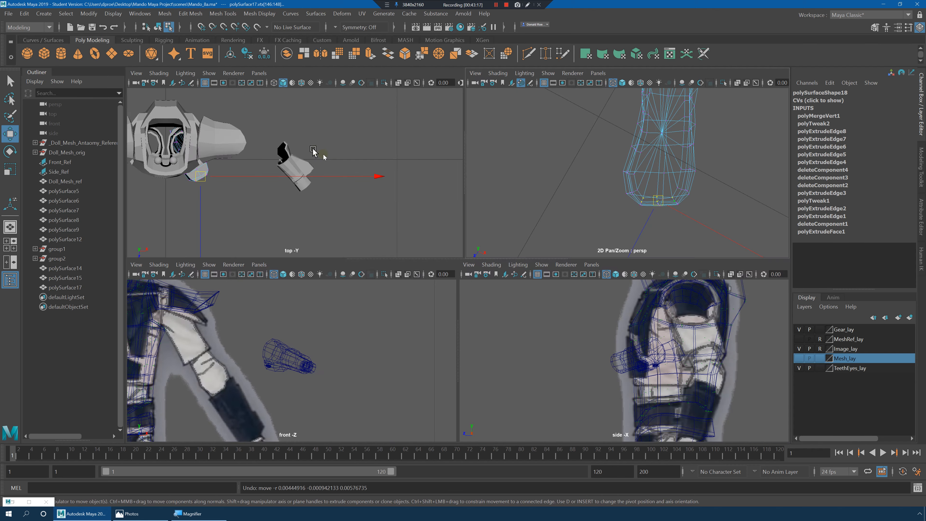
{"action": "key", "text": "space"}
{"action": "key", "text": "space"}
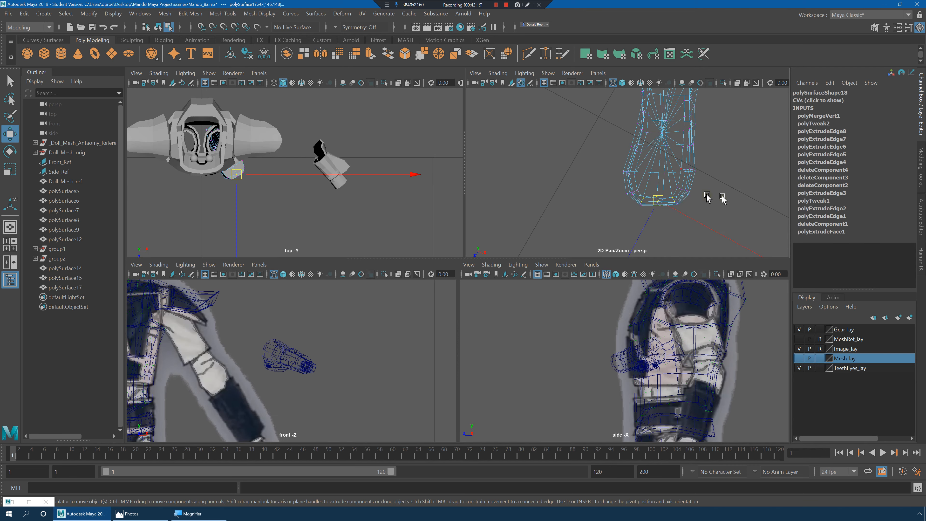
{"action": "key", "text": "space"}
- Examine the sole's toe from the side and from below in smoothed and unsmoothed preview
{"action": "key", "text": "3"}
{"action": "left_click_drag", "start_coordinate": [583, 215], "coordinate": [558, 239], "text": "alt"}
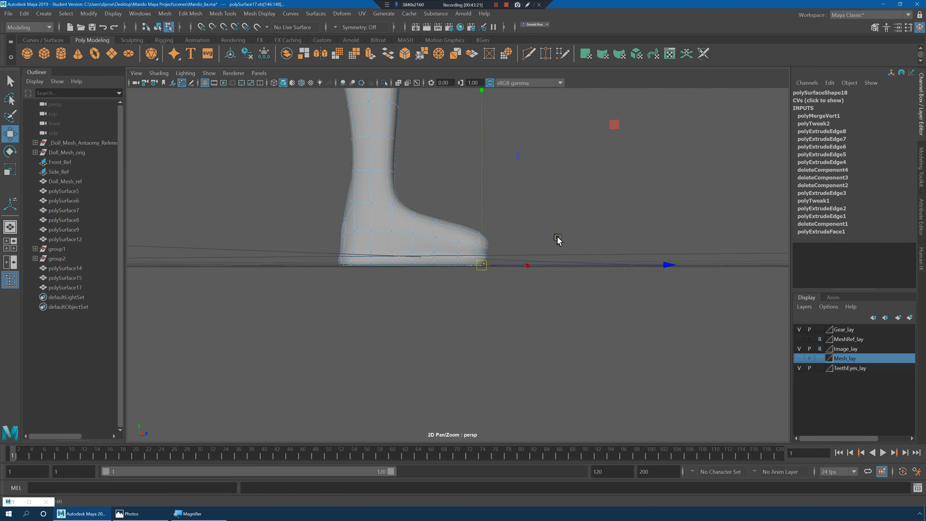
{"action": "right_click_drag", "start_coordinate": [558, 239], "coordinate": [652, 254], "text": "alt"}
{"action": "left_click_drag", "start_coordinate": [652, 257], "coordinate": [494, 254], "text": "alt"}
{"action": "key", "text": "1"}
{"action": "right_click_drag", "start_coordinate": [480, 251], "coordinate": [490, 261], "text": "alt"}
{"action": "left_click_drag", "start_coordinate": [490, 260], "coordinate": [404, 281], "text": "alt"}
{"action": "left_click", "coordinate": [414, 290]}
{"action": "left_click_drag", "start_coordinate": [404, 280], "coordinate": [422, 225], "text": "alt"}
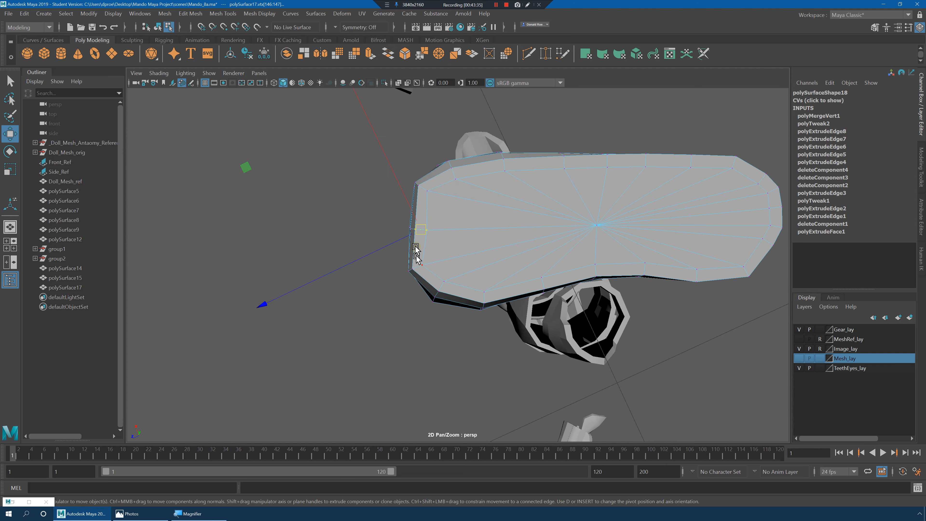
{"action": "left_click_drag", "start_coordinate": [414, 230], "coordinate": [554, 273], "text": "alt"}
{"action": "left_click_drag", "start_coordinate": [449, 258], "coordinate": [494, 222], "text": "alt"}
- Select the vertices around the boot's top opening, scale them flat vertically, and check the smoothed preview
{"action": "left_click_drag", "start_coordinate": [420, 154], "coordinate": [550, 191]}
{"action": "key", "text": "r"}
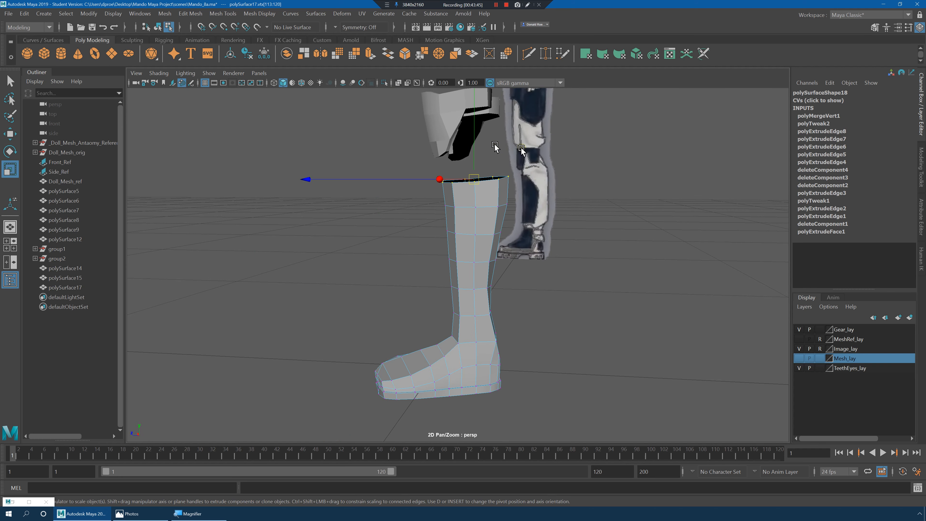
{"action": "middle_click_drag", "start_coordinate": [483, 122], "coordinate": [498, 162], "text": "alt"}
{"action": "middle_click_drag", "start_coordinate": [487, 119], "coordinate": [485, 212], "text": "alt"}
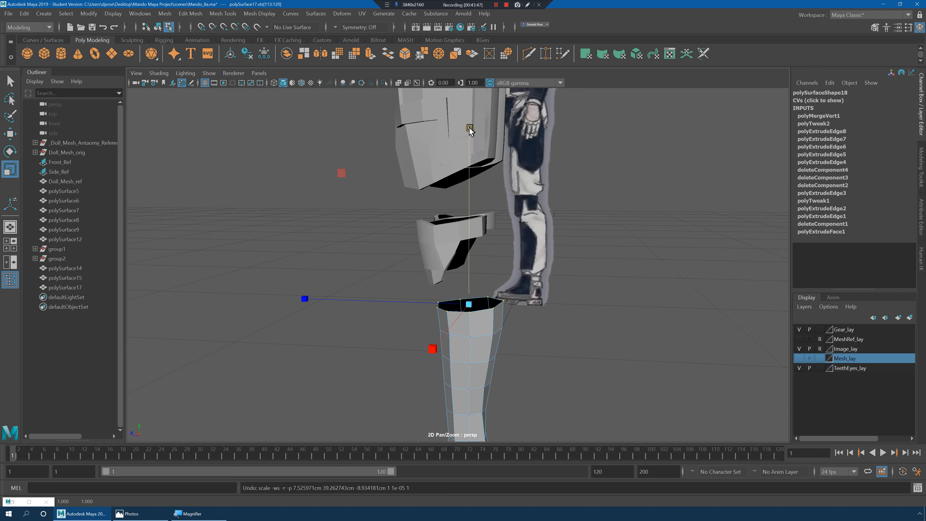
{"action": "left_click_drag", "start_coordinate": [470, 128], "coordinate": [502, 460]}
{"action": "middle_click_drag", "start_coordinate": [514, 309], "coordinate": [514, 291], "text": "alt"}
{"action": "left_click_drag", "start_coordinate": [514, 292], "coordinate": [486, 277], "text": "alt"}
{"action": "key", "text": "3"}
{"action": "key", "text": "1"}
- Return to object mode, show the MeshRef_lay layer, and turn off its reference lock to select the body mesh
{"action": "scroll", "coordinate": [473, 278], "scroll_direction": "up", "scroll_amount": 3}
{"action": "right_click_drag", "start_coordinate": [438, 226], "coordinate": [486, 200]}
{"action": "mouse_move", "coordinate": [479, 262]}
{"action": "left_mouse_down", "text": "alt"}
{"action": "mouse_move", "coordinate": [490, 302]}
{"action": "mouse_move", "coordinate": [487, 252]}
{"action": "left_mouse_up", "text": "alt"}
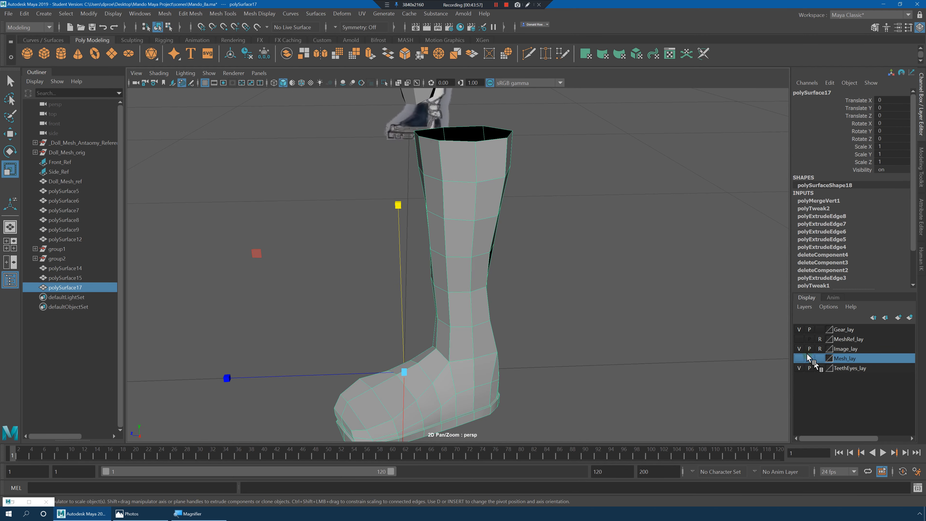
{"action": "left_click", "coordinate": [799, 339]}
{"action": "left_click_drag", "start_coordinate": [598, 283], "coordinate": [488, 205], "text": "alt"}
{"action": "left_click", "coordinate": [488, 203]}
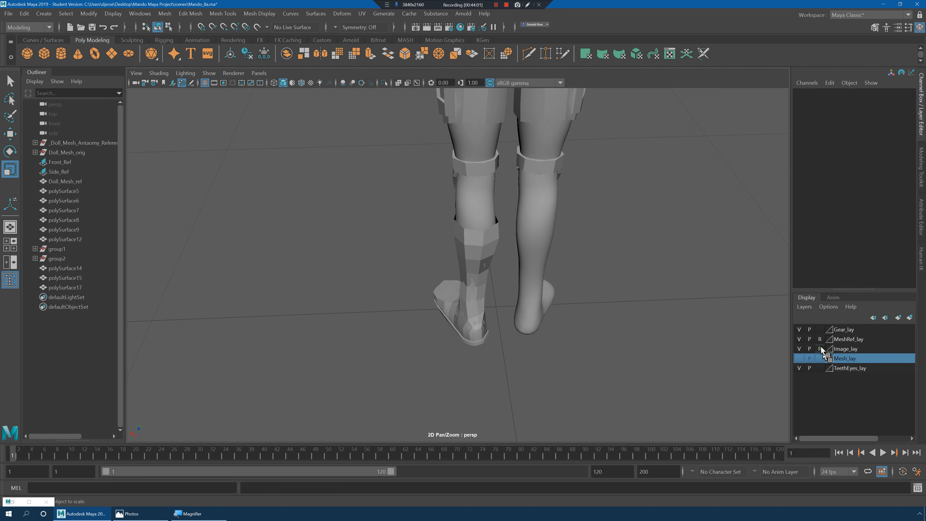
{"action": "left_click", "coordinate": [475, 201]}
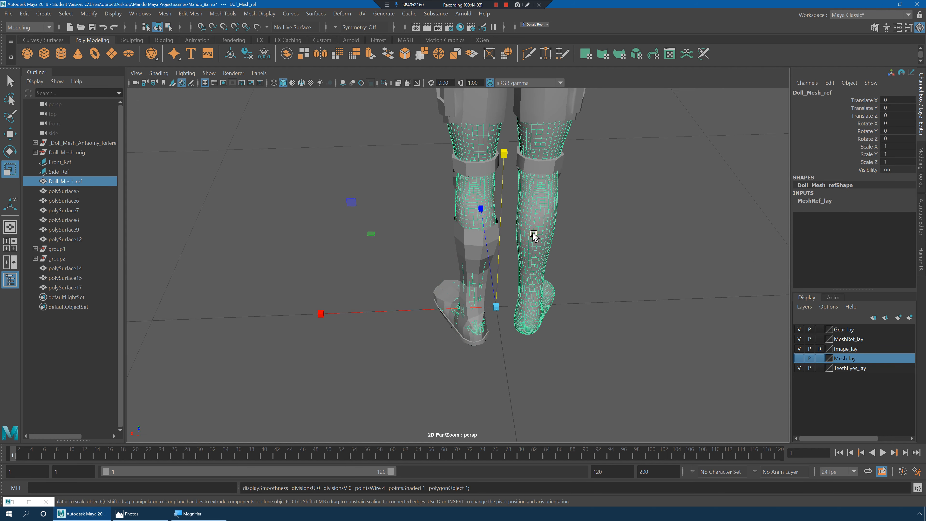
- Try to extrude all of the boot's faces outward by about 0.008, then undo the extrusion
{"action": "left_click_drag", "start_coordinate": [533, 235], "coordinate": [483, 221], "text": "alt"}
{"action": "left_click", "coordinate": [452, 215]}
{"action": "key", "text": "1"}
{"action": "right_click", "coordinate": [453, 211]}
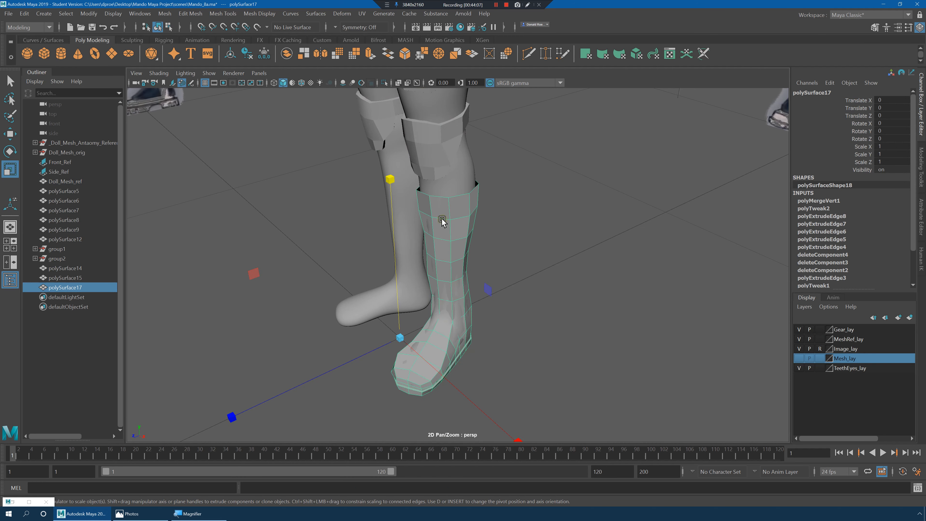
{"action": "right_click_drag", "start_coordinate": [468, 208], "coordinate": [469, 233], "text": "shift"}
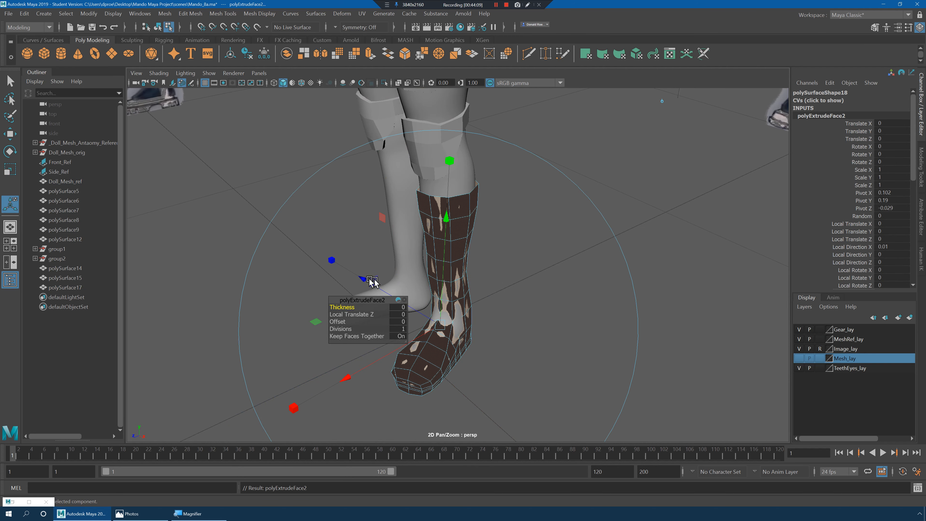
{"action": "mouse_move", "coordinate": [372, 281]}
{"action": "left_mouse_down"}
{"action": "mouse_move", "coordinate": [358, 272]}
{"action": "mouse_move", "coordinate": [364, 277]}
{"action": "left_mouse_up"}
{"action": "left_click_drag", "start_coordinate": [490, 294], "coordinate": [496, 271], "text": "alt"}
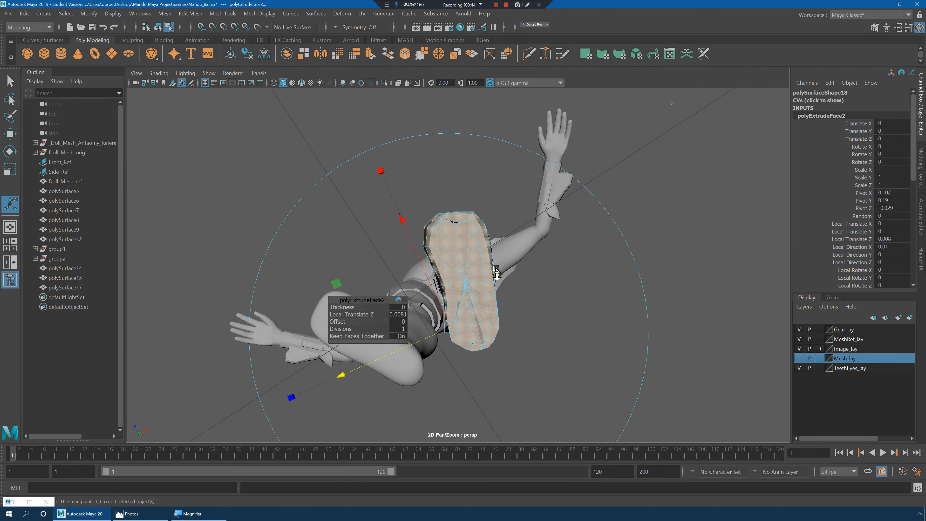
{"action": "right_click_drag", "start_coordinate": [495, 270], "coordinate": [531, 278], "text": "alt"}
{"action": "key", "text": "ctrl+z"}
{"action": "left_click_drag", "start_coordinate": [501, 236], "coordinate": [488, 286], "text": "alt"}
{"action": "key", "text": "ctrl+z"}
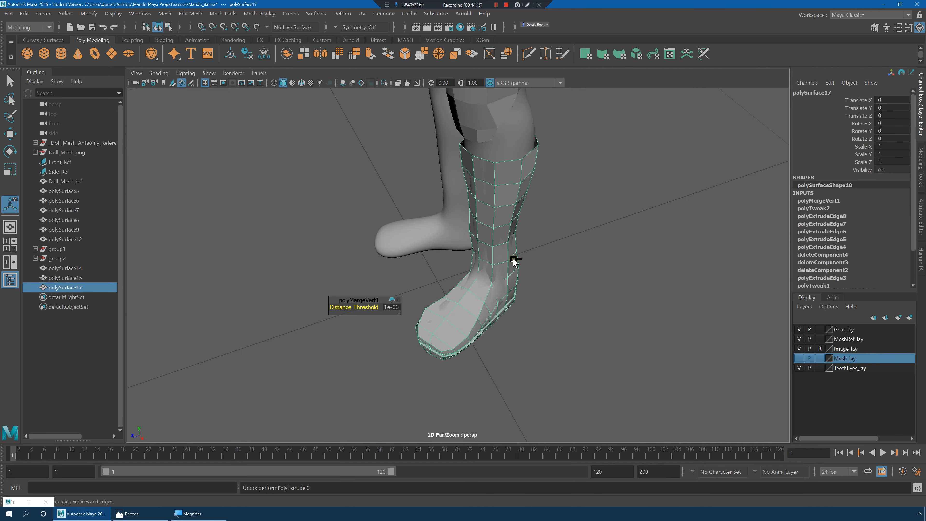
{"action": "key", "text": "ctrl+z"}
- Select the boot in object mode and compare its smoothed preview with the leg underneath
{"action": "right_click_drag", "start_coordinate": [511, 220], "coordinate": [533, 192]}
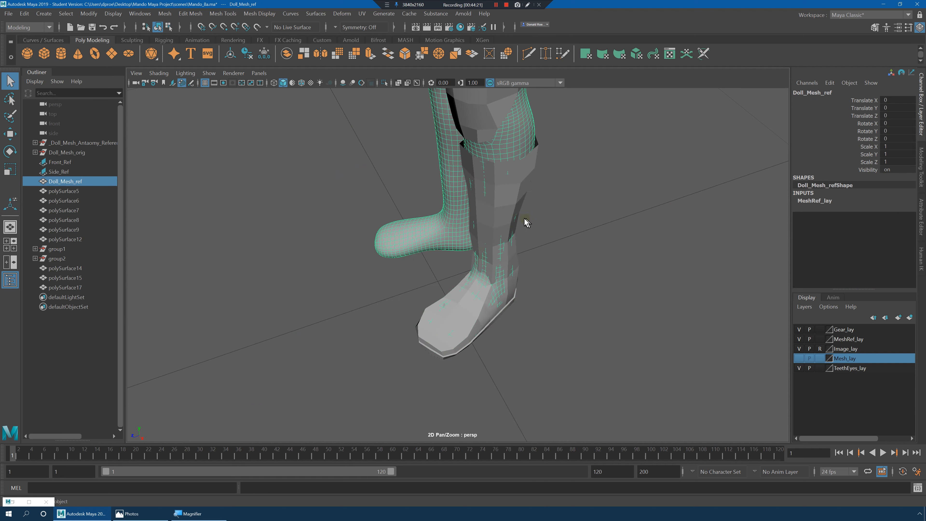
{"action": "left_click", "coordinate": [508, 182]}
{"action": "left_click_drag", "start_coordinate": [508, 183], "coordinate": [580, 269], "text": "alt"}
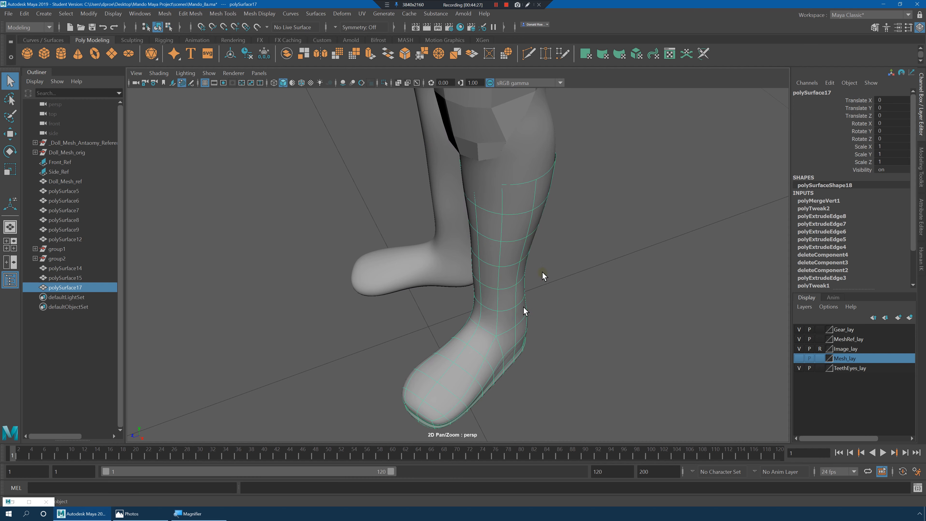
{"action": "left_click_drag", "start_coordinate": [509, 292], "coordinate": [491, 229], "text": "alt"}
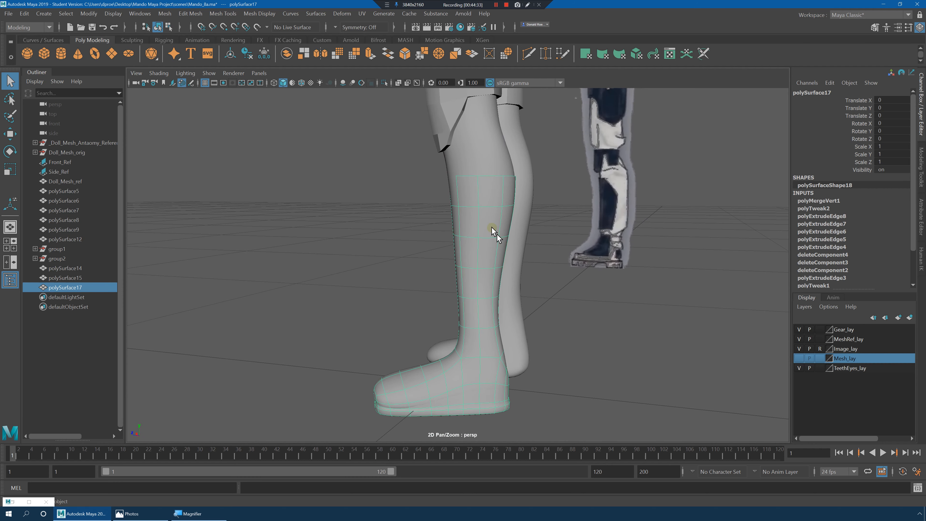
- Activate the Bulge sculpting tool on the boot and set its brush strength to 2.340
{"action": "left_click", "coordinate": [223, 13]}
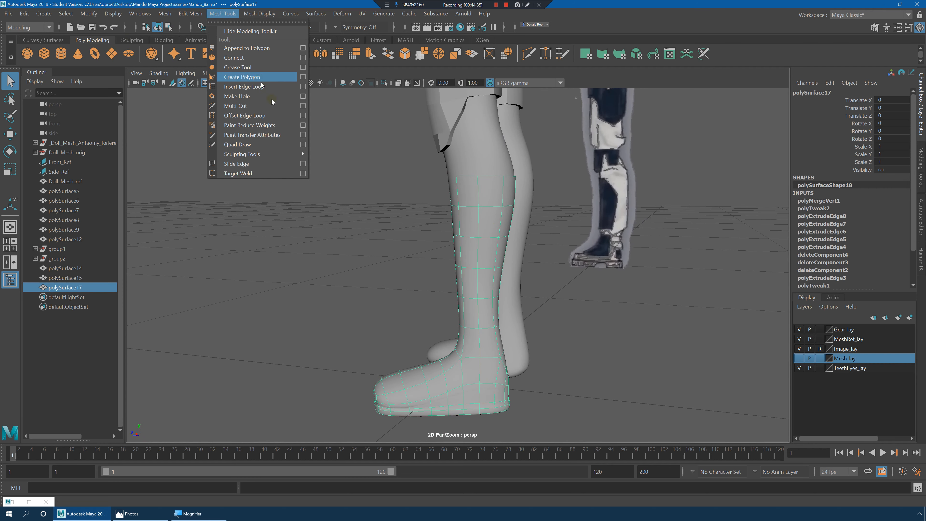
{"action": "mouse_move", "coordinate": [284, 153]}
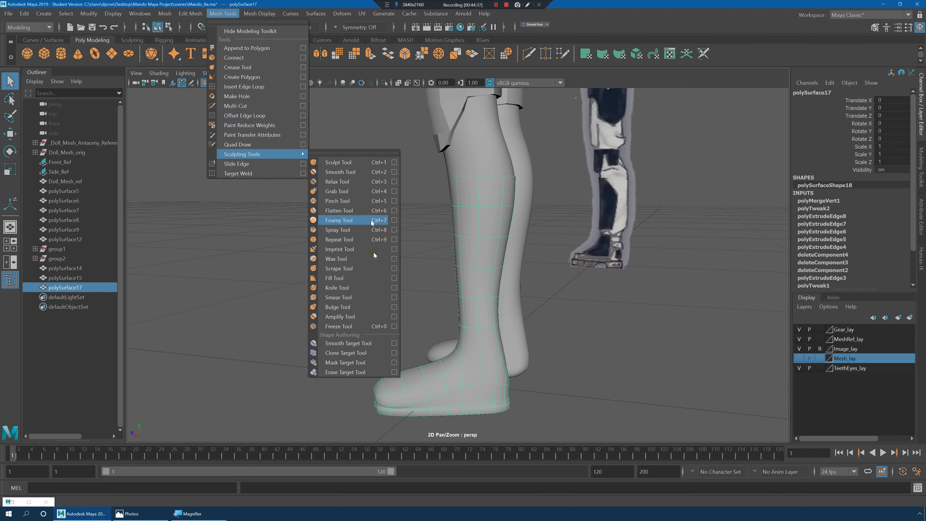
{"action": "left_click", "coordinate": [382, 307]}
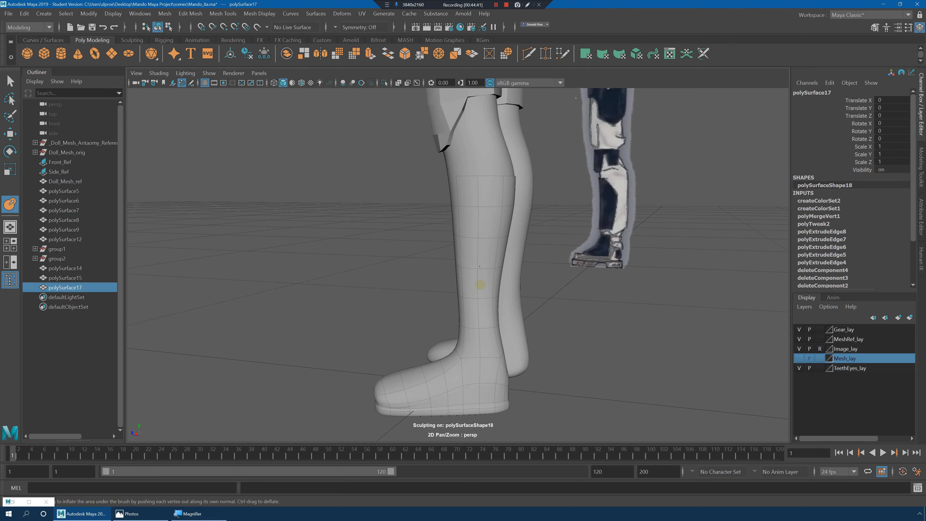
{"action": "left_click_drag", "start_coordinate": [481, 285], "coordinate": [501, 238], "text": "alt"}
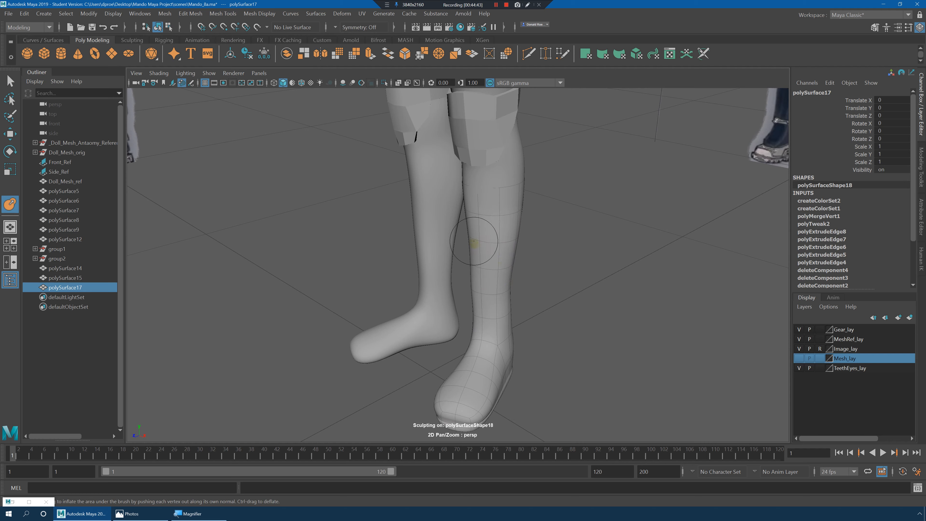
{"action": "double_click", "coordinate": [11, 227]}
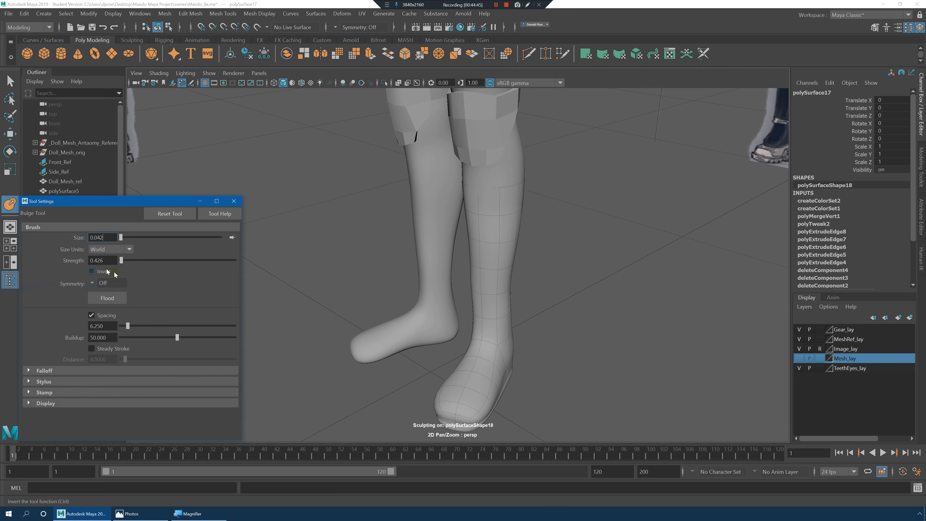
{"action": "left_click_drag", "start_coordinate": [124, 262], "coordinate": [125, 262]}
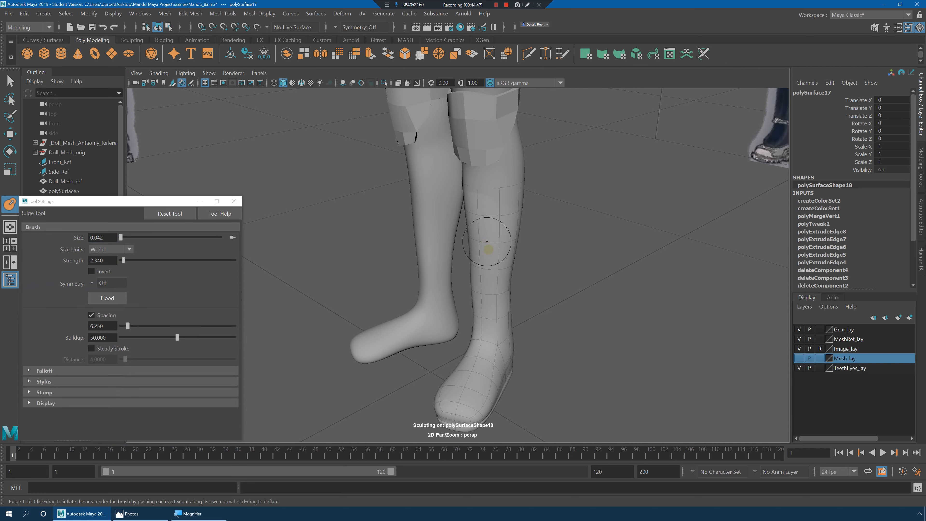
- Inflate the boot's shaft and ankle from all sides with the Bulge brush so it covers the leg
{"action": "left_click_drag", "start_coordinate": [512, 316], "coordinate": [445, 238], "text": "alt"}
{"action": "mouse_move", "coordinate": [459, 289]}
{"action": "left_mouse_down", "text": "alt"}
{"action": "mouse_move", "coordinate": [465, 294]}
{"action": "mouse_move", "coordinate": [425, 286]}
{"action": "mouse_move", "coordinate": [480, 282]}
{"action": "mouse_move", "coordinate": [498, 292]}
{"action": "mouse_move", "coordinate": [491, 310]}
{"action": "mouse_move", "coordinate": [435, 321]}
{"action": "mouse_move", "coordinate": [483, 320]}
{"action": "left_mouse_up", "text": "alt"}
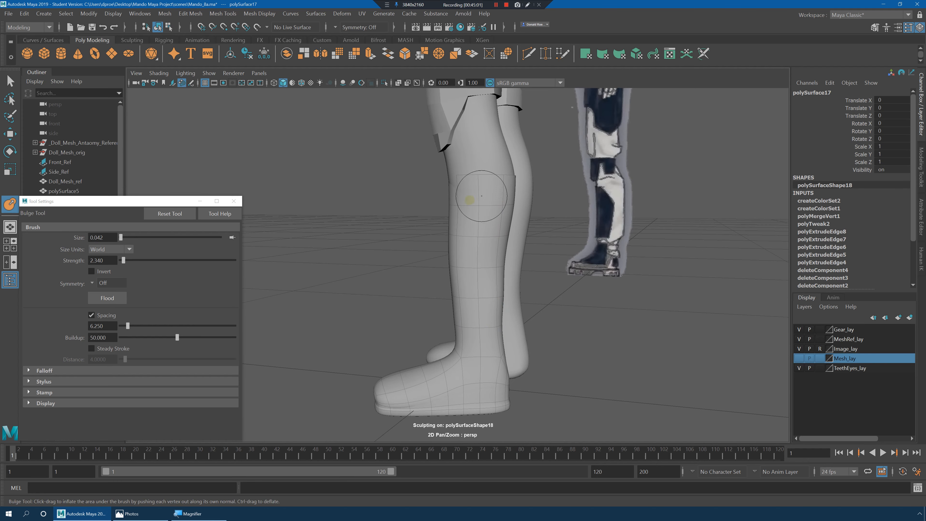
{"action": "mouse_move", "coordinate": [451, 201]}
{"action": "left_mouse_down", "text": "alt"}
{"action": "mouse_move", "coordinate": [473, 209]}
{"action": "mouse_move", "coordinate": [468, 199]}
{"action": "left_mouse_up", "text": "alt"}
{"action": "left_click_drag", "start_coordinate": [468, 253], "coordinate": [514, 256], "text": "alt"}
{"action": "left_click_drag", "start_coordinate": [515, 298], "coordinate": [431, 260], "text": "alt"}
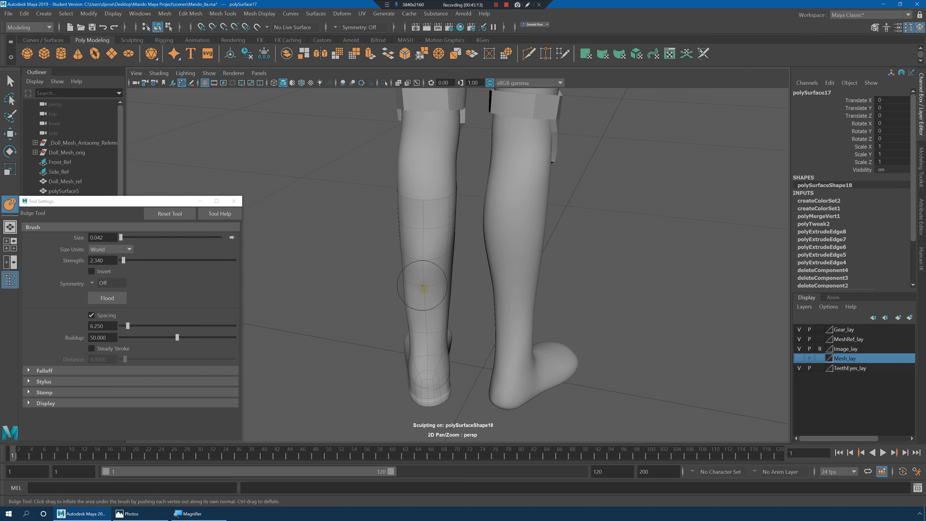
{"action": "mouse_move", "coordinate": [429, 320]}
{"action": "left_mouse_down", "text": "alt"}
{"action": "mouse_move", "coordinate": [472, 306]}
{"action": "mouse_move", "coordinate": [496, 256]}
{"action": "mouse_move", "coordinate": [531, 272]}
{"action": "mouse_move", "coordinate": [501, 258]}
{"action": "left_mouse_up", "text": "alt"}
{"action": "mouse_move", "coordinate": [495, 318]}
{"action": "left_mouse_down", "text": "alt"}
{"action": "mouse_move", "coordinate": [435, 324]}
{"action": "mouse_move", "coordinate": [408, 342]}
{"action": "mouse_move", "coordinate": [433, 359]}
{"action": "mouse_move", "coordinate": [496, 337]}
{"action": "mouse_move", "coordinate": [558, 351]}
{"action": "left_mouse_up", "text": "alt"}
{"action": "left_click_drag", "start_coordinate": [500, 276], "coordinate": [506, 304], "text": "alt"}
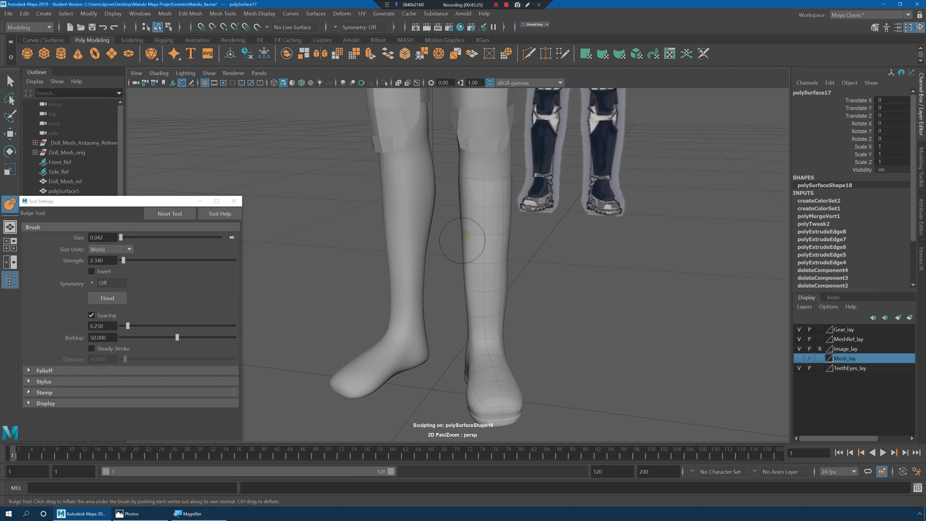
{"action": "left_click_drag", "start_coordinate": [465, 235], "coordinate": [445, 201], "text": "alt"}
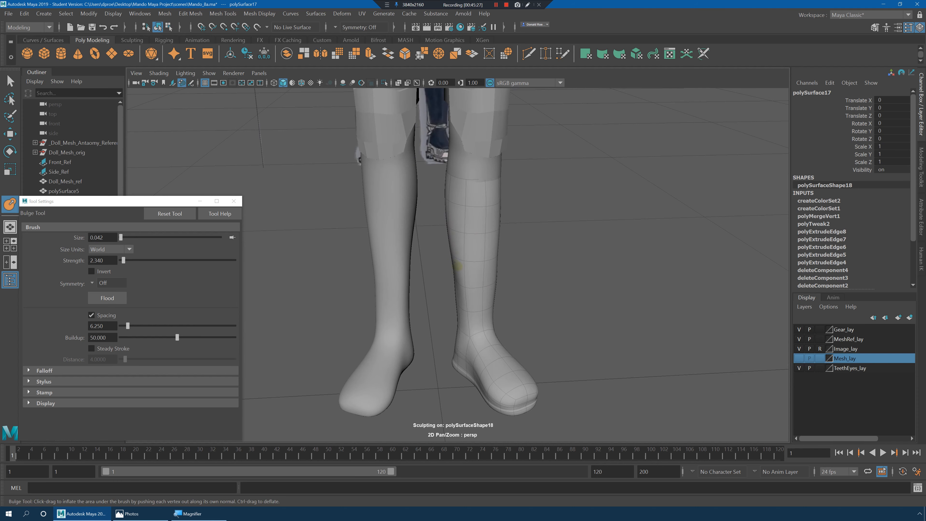
{"action": "left_click_drag", "start_coordinate": [453, 242], "coordinate": [508, 256], "text": "alt"}
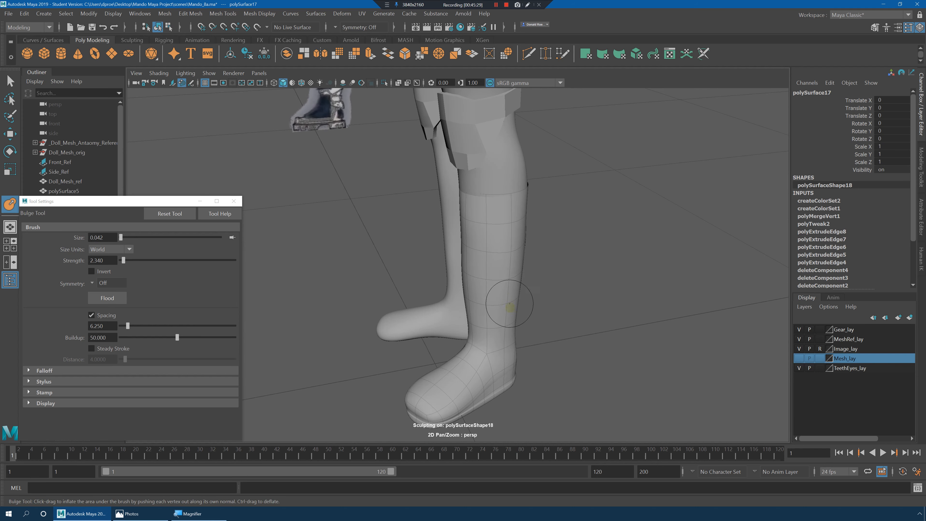
{"action": "left_click_drag", "start_coordinate": [509, 306], "coordinate": [456, 292], "text": "alt"}
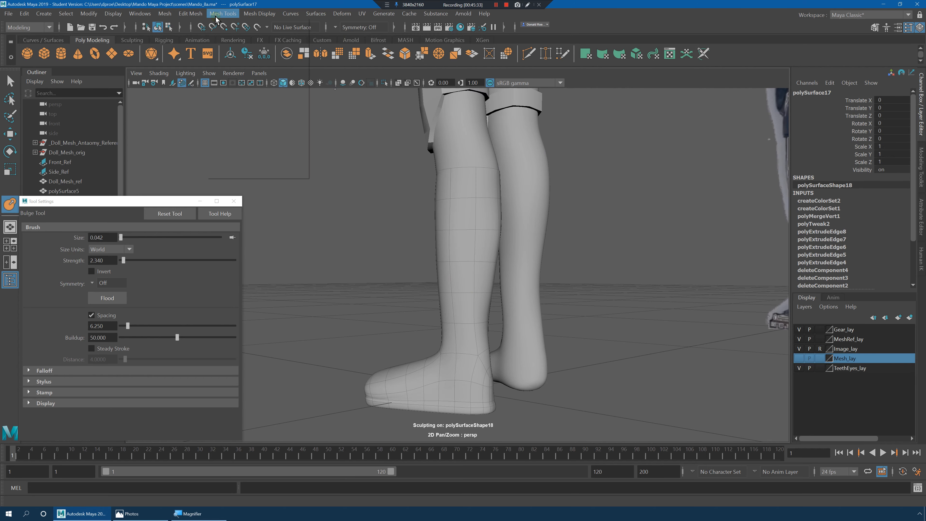
- Detach the Sculpting Tools list into a floating palette and place it clear of the legs
{"action": "left_click", "coordinate": [222, 13]}
{"action": "mouse_move", "coordinate": [289, 153]}
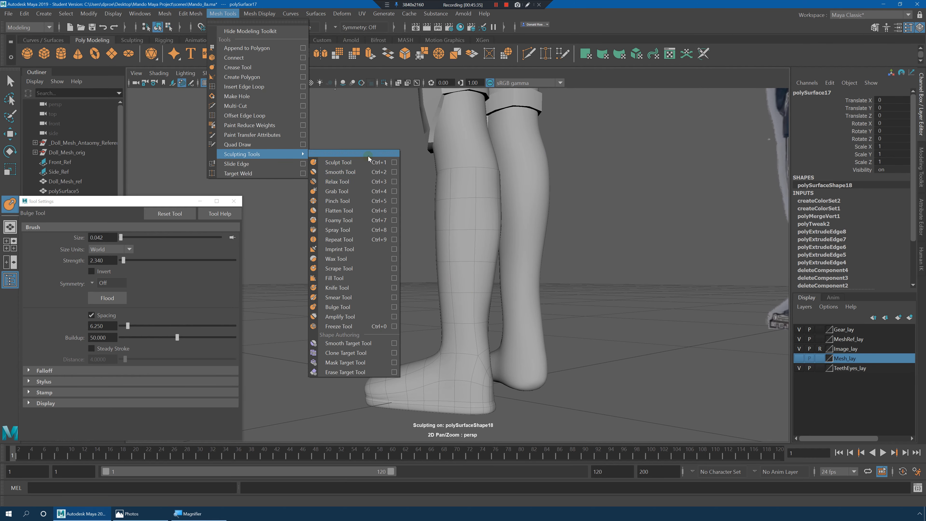
{"action": "left_click", "coordinate": [735, 122]}
{"action": "left_click", "coordinate": [259, 14]}
{"action": "mouse_move", "coordinate": [222, 13]}
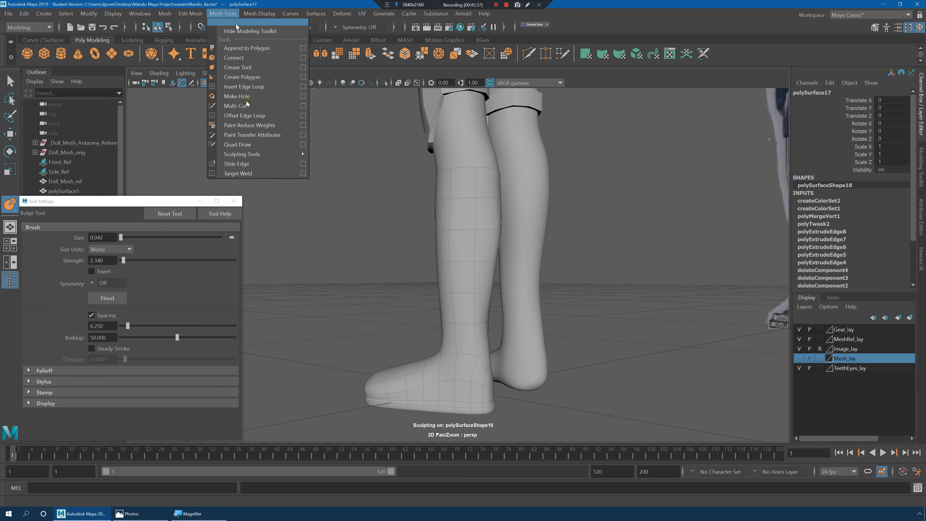
{"action": "mouse_move", "coordinate": [289, 154]}
{"action": "left_click", "coordinate": [357, 153]}
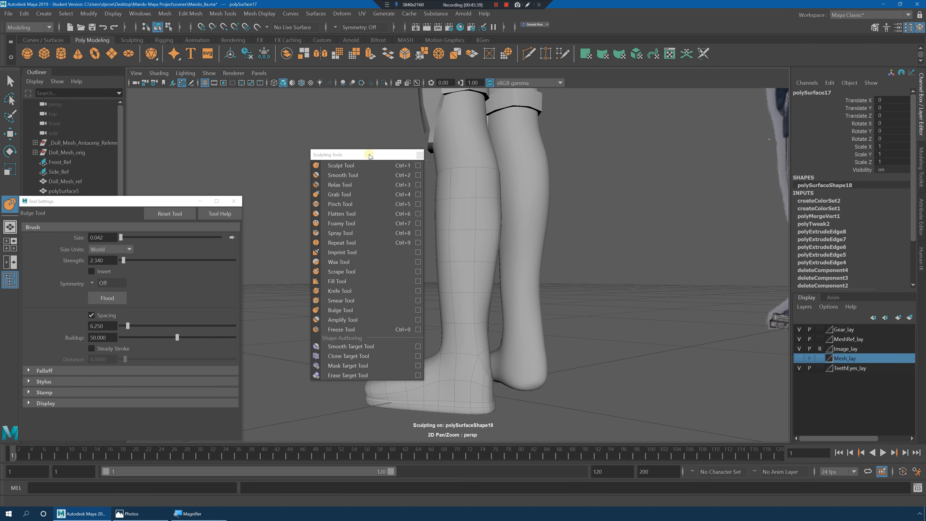
{"action": "left_click_drag", "start_coordinate": [357, 153], "coordinate": [735, 77]}
- Even out the mesh around the boot's shaft and heel with the Relax tool
{"action": "left_click", "coordinate": [706, 105]}
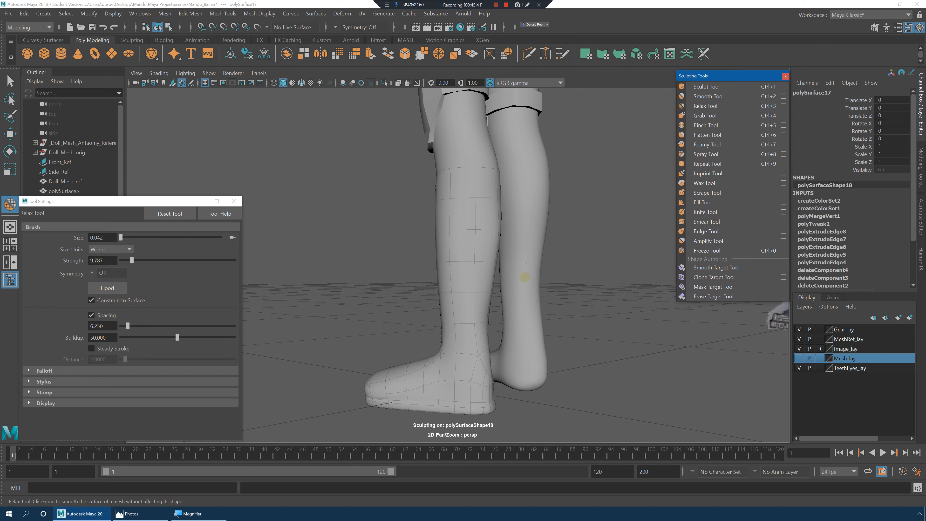
{"action": "left_click", "coordinate": [473, 238]}
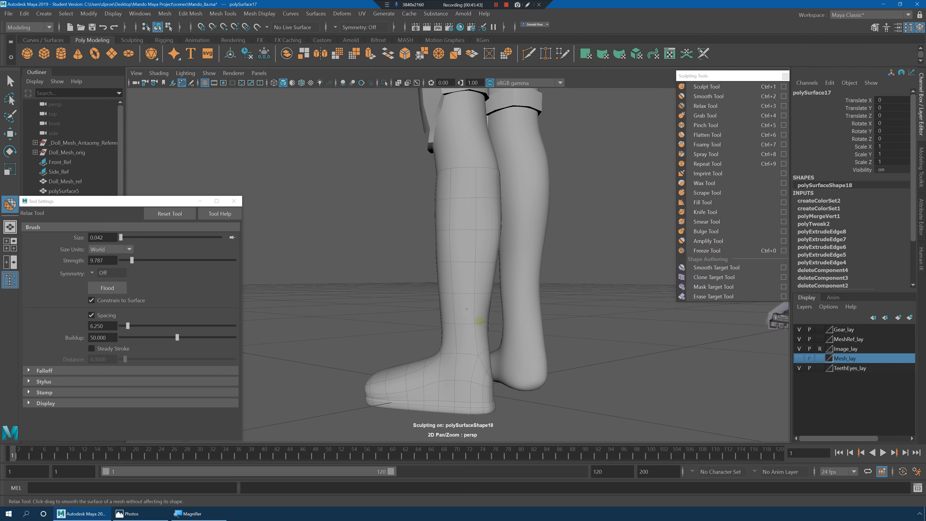
{"action": "left_click_drag", "start_coordinate": [495, 314], "coordinate": [440, 310], "text": "alt"}
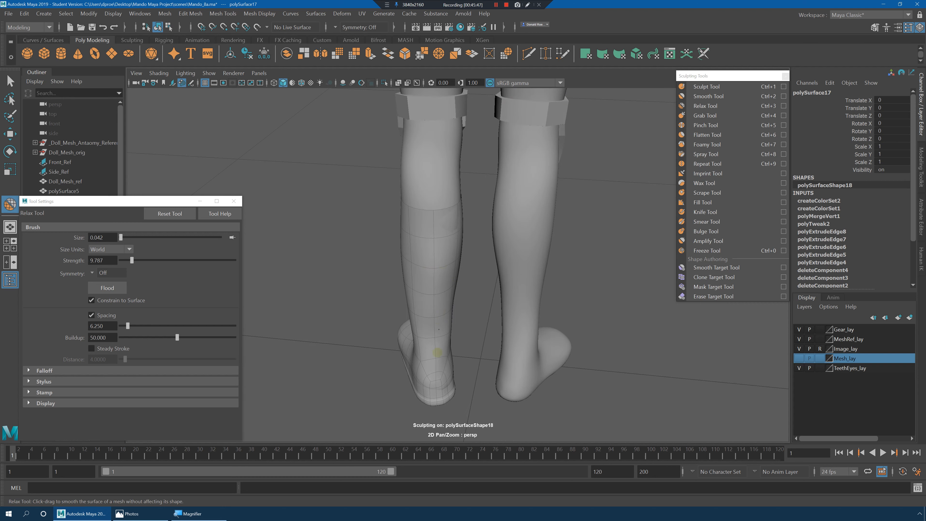
{"action": "left_click_drag", "start_coordinate": [449, 351], "coordinate": [491, 265], "text": "alt"}
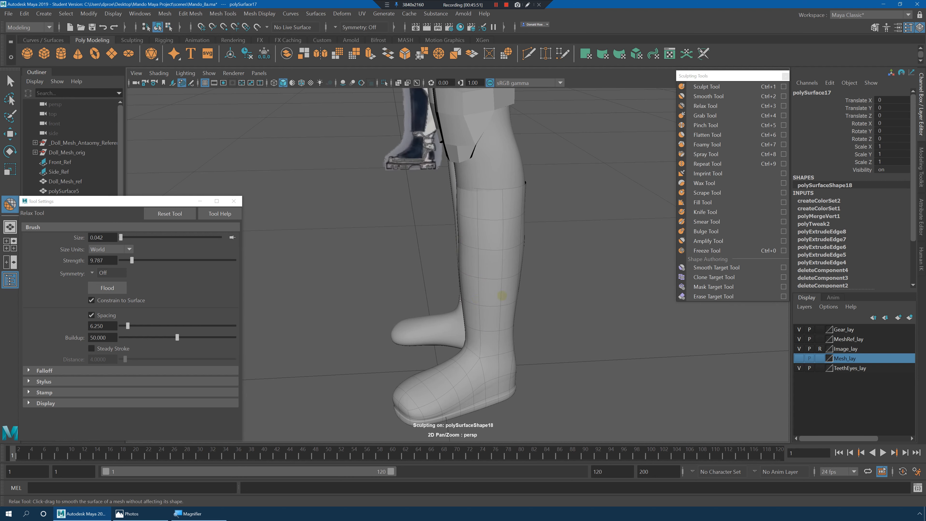
{"action": "left_click_drag", "start_coordinate": [476, 299], "coordinate": [484, 277], "text": "alt"}
- Bulge the boot's shaft further outward all around using strength 9.362 and brush size 0.048
{"action": "left_click", "coordinate": [705, 231]}
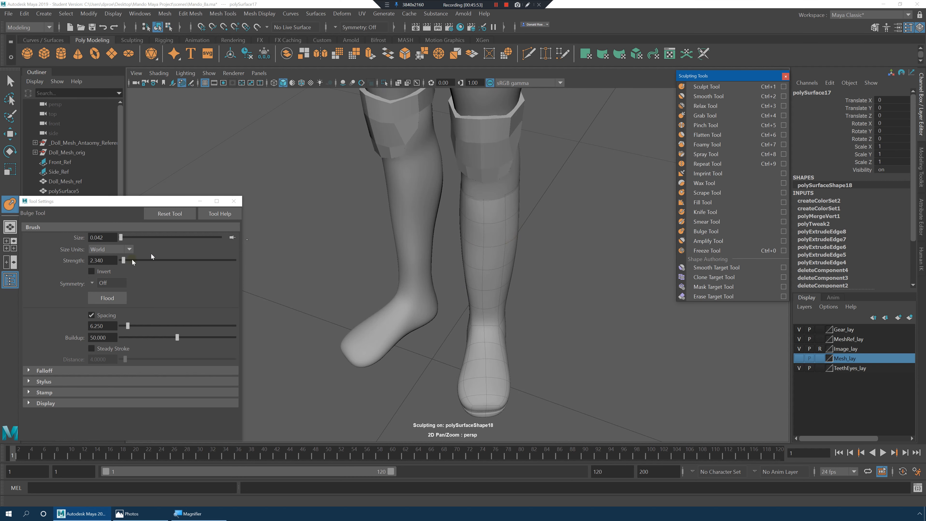
{"action": "left_click", "coordinate": [131, 260]}
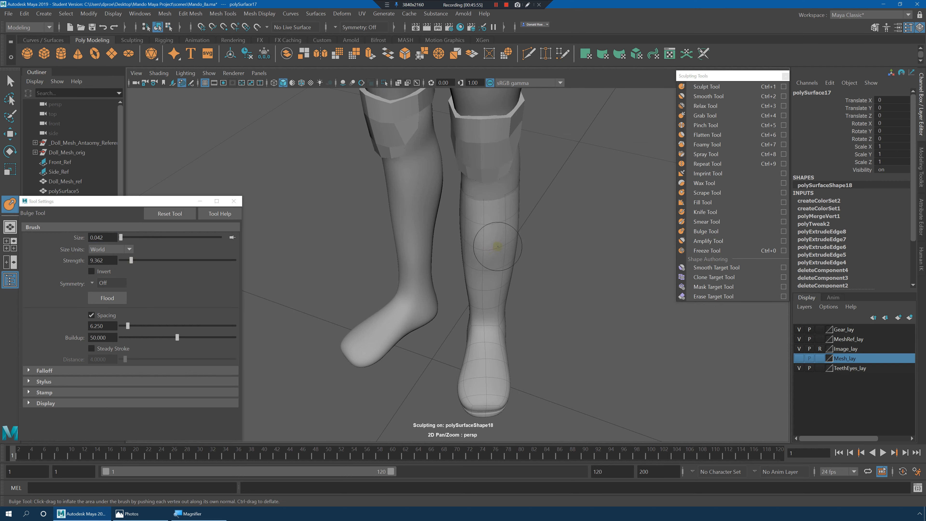
{"action": "key", "text": "b"}
{"action": "mouse_move", "coordinate": [484, 245]}
{"action": "left_mouse_down"}
{"action": "mouse_move", "coordinate": [492, 250]}
{"action": "mouse_move", "coordinate": [487, 240]}
{"action": "left_mouse_up"}
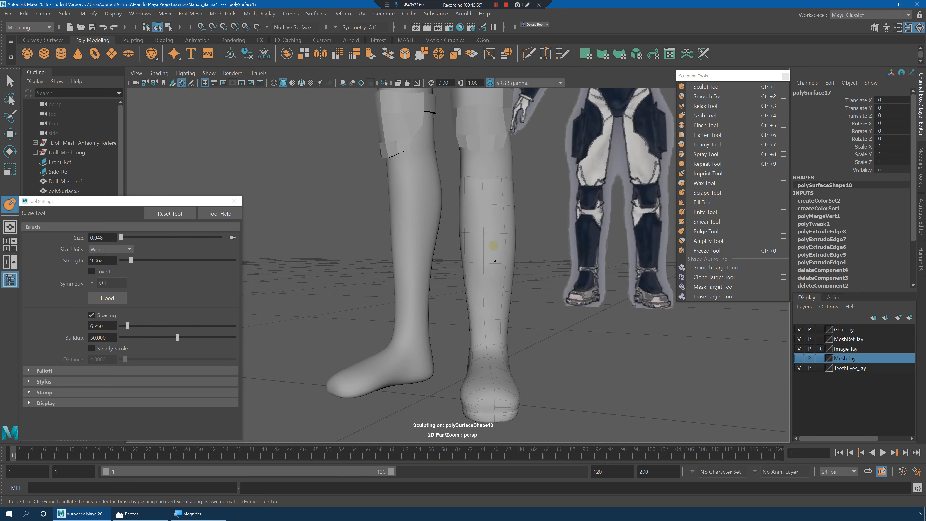
{"action": "left_click_drag", "start_coordinate": [481, 204], "coordinate": [468, 237], "text": "alt"}
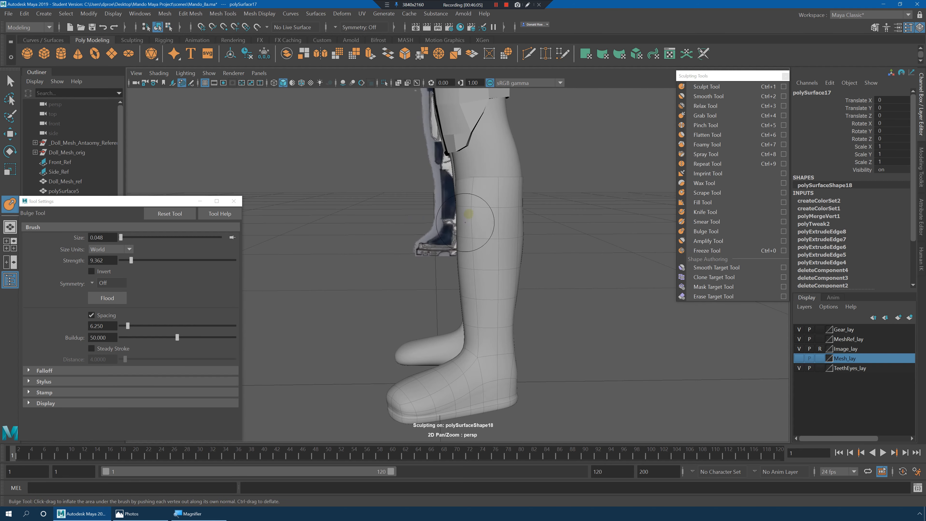
{"action": "left_click_drag", "start_coordinate": [456, 206], "coordinate": [473, 237], "text": "alt"}
{"action": "mouse_move", "coordinate": [433, 207]}
{"action": "left_mouse_down", "text": "alt"}
{"action": "mouse_move", "coordinate": [496, 275]}
{"action": "mouse_move", "coordinate": [474, 269]}
{"action": "mouse_move", "coordinate": [529, 272]}
{"action": "mouse_move", "coordinate": [512, 254]}
{"action": "left_mouse_up", "text": "alt"}
- Relax the boot's shaft at about 77.021 strength and smooth its upper part with the Smooth tool
{"action": "left_click", "coordinate": [705, 106]}
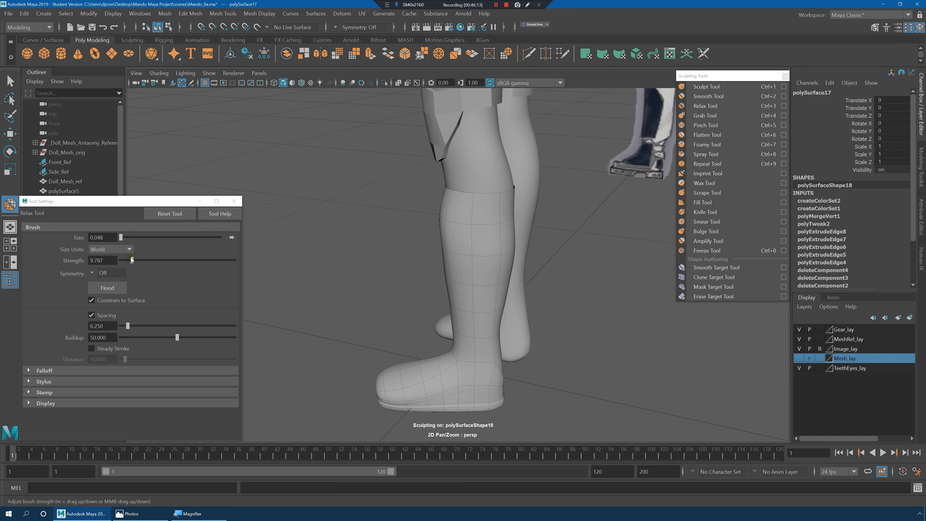
{"action": "left_click_drag", "start_coordinate": [132, 259], "coordinate": [208, 260]}
{"action": "left_click_drag", "start_coordinate": [506, 245], "coordinate": [502, 251], "text": "alt"}
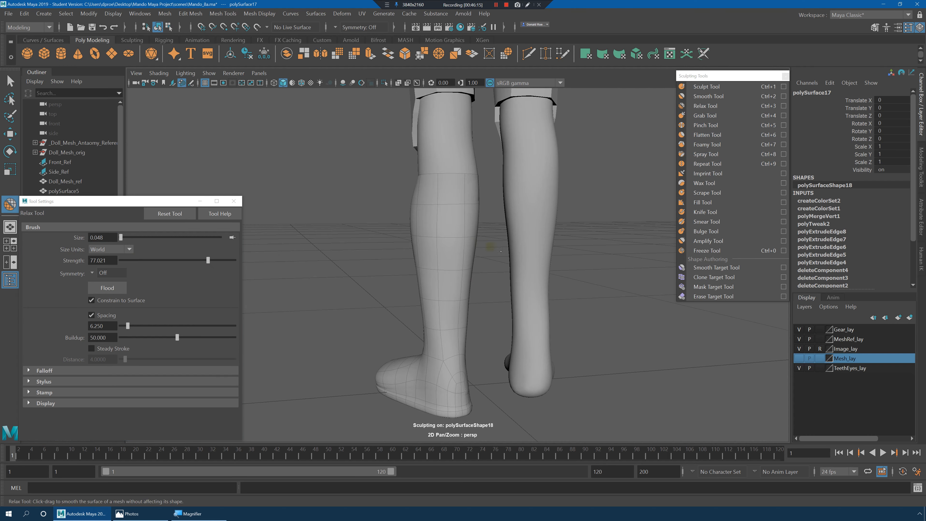
{"action": "mouse_move", "coordinate": [443, 254]}
{"action": "left_mouse_down", "text": "alt"}
{"action": "mouse_move", "coordinate": [502, 250]}
{"action": "mouse_move", "coordinate": [501, 214]}
{"action": "mouse_move", "coordinate": [517, 230]}
{"action": "mouse_move", "coordinate": [548, 229]}
{"action": "left_mouse_up", "text": "alt"}
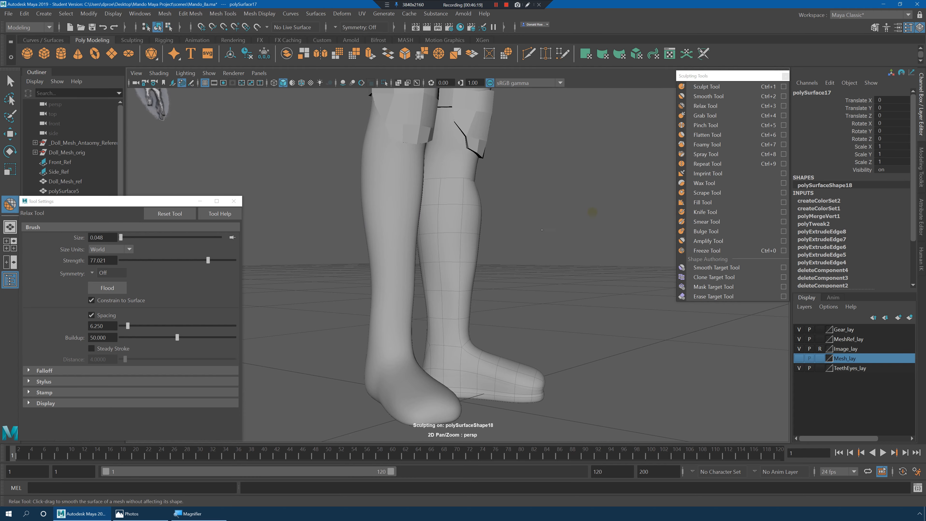
{"action": "left_click", "coordinate": [713, 96]}
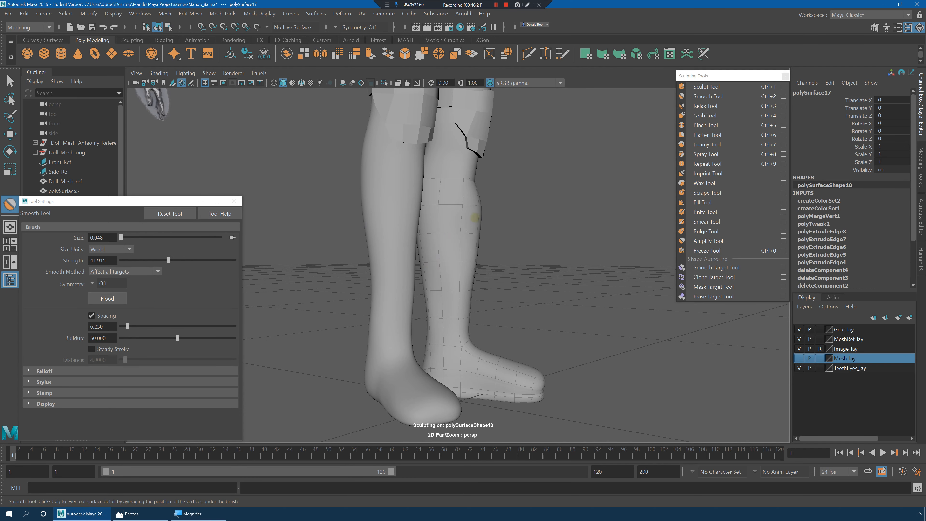
{"action": "left_click_drag", "start_coordinate": [475, 216], "coordinate": [503, 223], "text": "alt"}
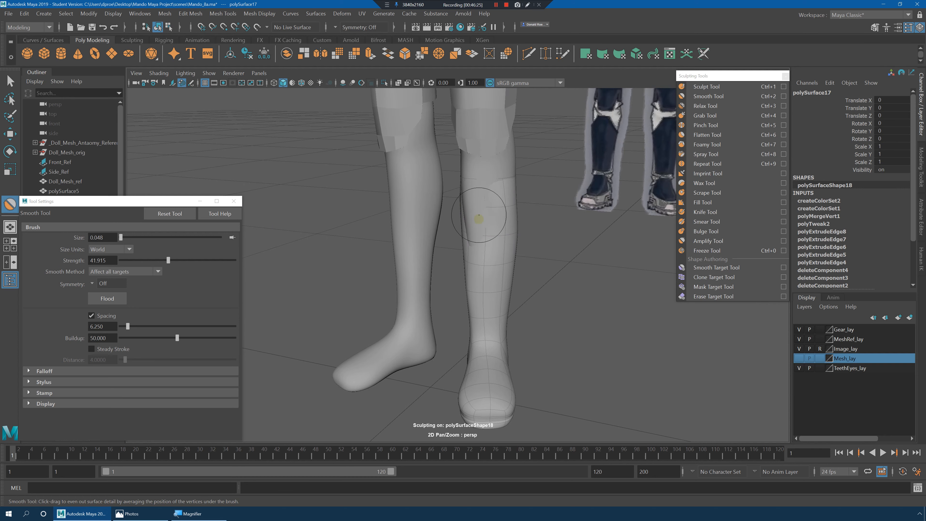
- Lift the boot's upper front over the shin with the Sculpt tool at strength 1.277
{"action": "left_click", "coordinate": [706, 86]}
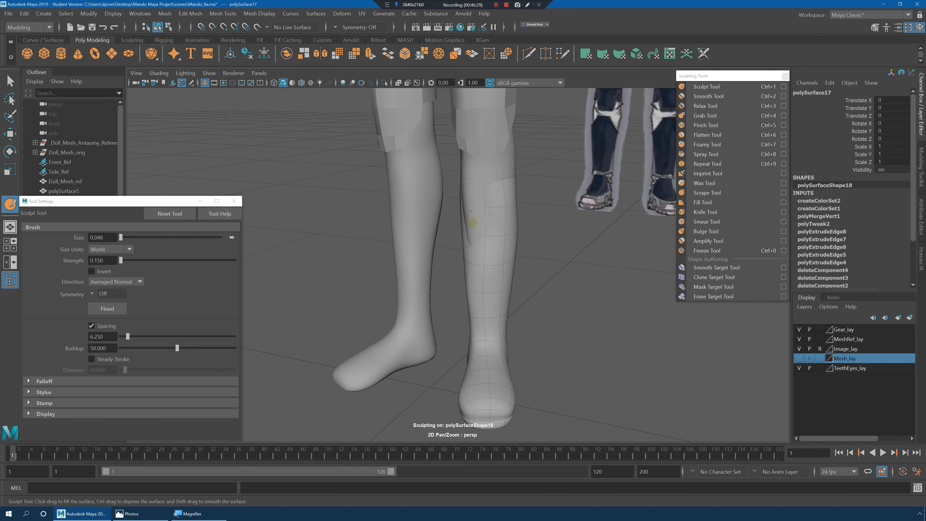
{"action": "left_click_drag", "start_coordinate": [121, 262], "coordinate": [121, 263]}
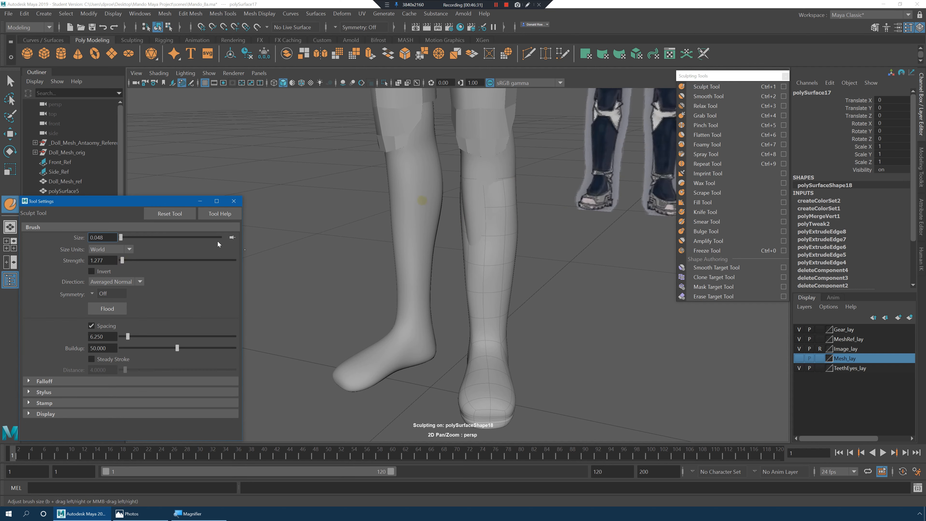
{"action": "left_click_drag", "start_coordinate": [422, 200], "coordinate": [472, 206], "text": "alt"}
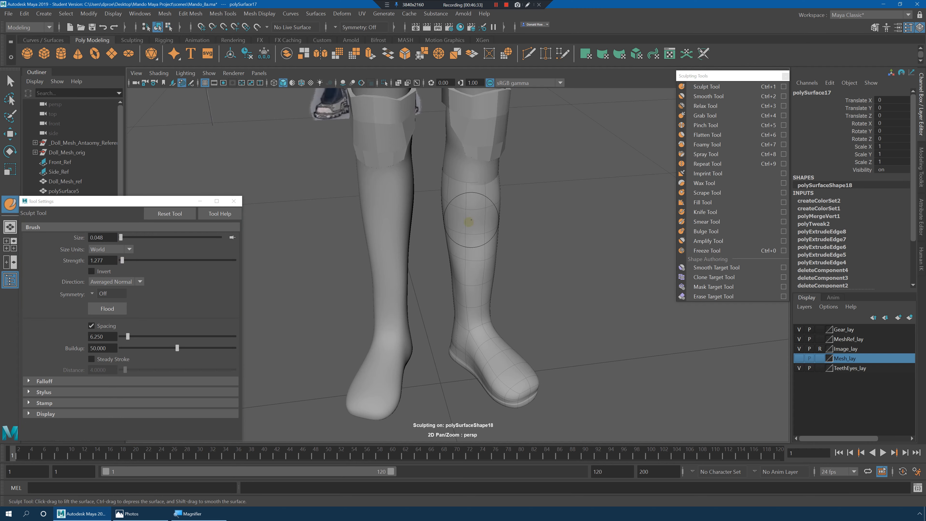
{"action": "mouse_move", "coordinate": [497, 213]}
{"action": "left_mouse_down", "text": "alt"}
{"action": "mouse_move", "coordinate": [473, 271]}
{"action": "mouse_move", "coordinate": [498, 274]}
{"action": "left_mouse_up", "text": "alt"}
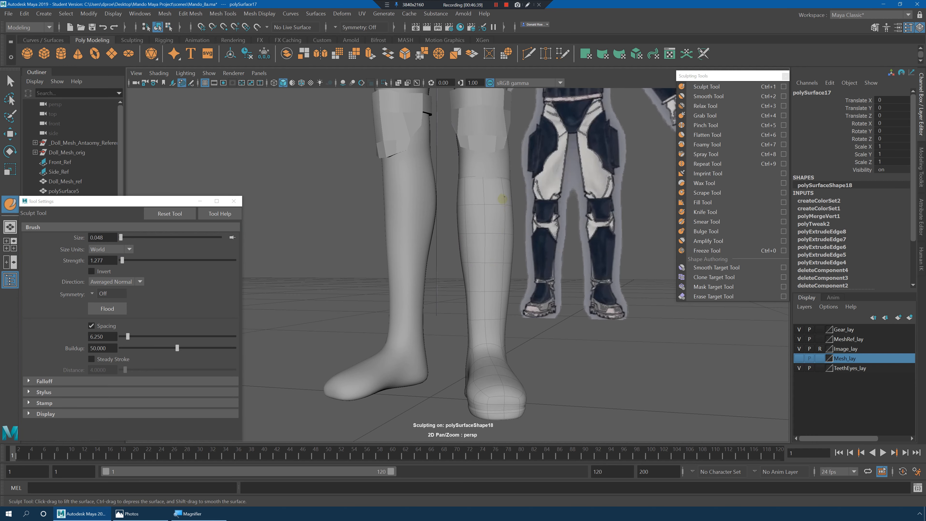
{"action": "mouse_move", "coordinate": [511, 225]}
{"action": "left_mouse_down", "text": "alt"}
{"action": "mouse_move", "coordinate": [501, 215]}
{"action": "mouse_move", "coordinate": [510, 210]}
{"action": "mouse_move", "coordinate": [494, 227]}
{"action": "left_mouse_up", "text": "alt"}
- Leave sculpting for object mode, set the MeshRef_lay layer to reference, and select the boot
{"action": "key", "text": "q"}
{"action": "mouse_move", "coordinate": [492, 219]}
{"action": "right_mouse_down"}
{"action": "mouse_move", "coordinate": [483, 190]}
{"action": "mouse_move", "coordinate": [537, 188]}
{"action": "right_mouse_up"}
{"action": "left_click", "coordinate": [489, 231]}
{"action": "left_click", "coordinate": [819, 339]}
{"action": "left_click", "coordinate": [474, 242]}
- Select the edge loop around the boot's top opening and scale it outward, clear of the leg
{"action": "right_click_drag", "start_coordinate": [473, 241], "coordinate": [483, 223]}
{"action": "left_click", "coordinate": [483, 230]}
{"action": "key", "text": "r"}
{"action": "left_click_drag", "start_coordinate": [480, 208], "coordinate": [502, 248]}
{"action": "key", "text": "1"}
{"action": "key", "text": "w"}
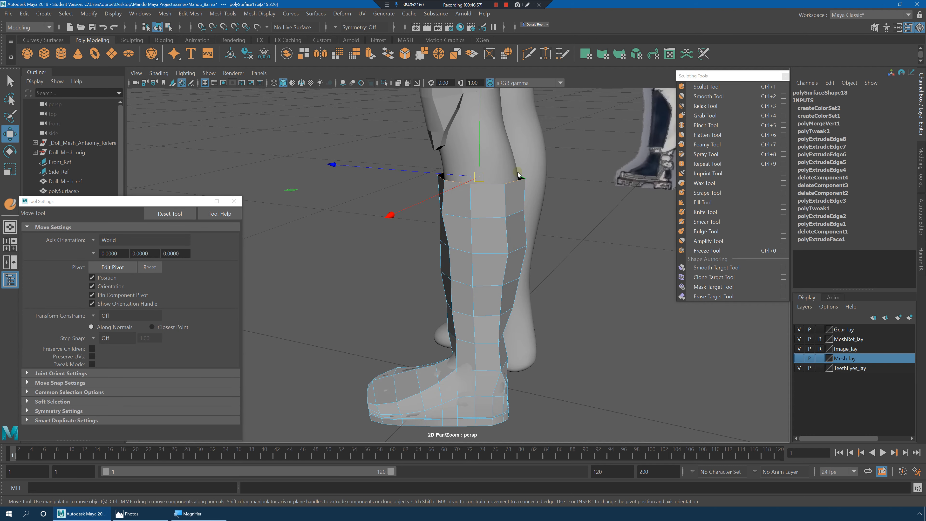
- Extrude the boot's top edge loop and scale it inward to form a thick rim, checking the smoothed preview
{"action": "right_click_drag", "start_coordinate": [516, 183], "coordinate": [517, 215], "text": "shift"}
{"action": "key", "text": "r"}
{"action": "left_click_drag", "start_coordinate": [480, 177], "coordinate": [467, 181]}
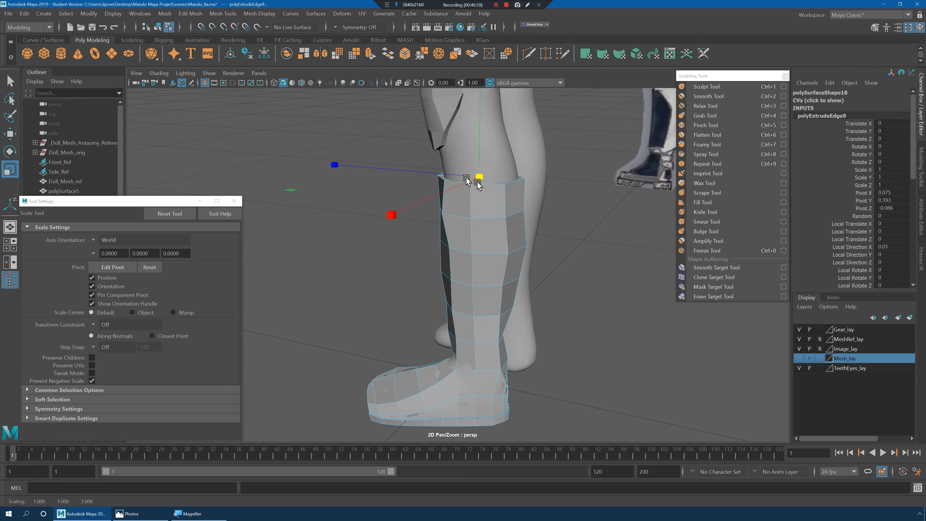
{"action": "key", "text": "3"}
{"action": "left_click_drag", "start_coordinate": [500, 227], "coordinate": [537, 229], "text": "alt"}
{"action": "left_click_drag", "start_coordinate": [541, 225], "coordinate": [460, 232], "text": "alt"}
{"action": "right_click_drag", "start_coordinate": [460, 232], "coordinate": [491, 270], "text": "alt"}
- Select an edge loop at the boot's top opening and scale it slightly, previewing the smoothed result
{"action": "right_click_drag", "start_coordinate": [500, 252], "coordinate": [501, 224]}
{"action": "double_click", "coordinate": [506, 258]}
{"action": "left_click_drag", "start_coordinate": [448, 236], "coordinate": [457, 236]}
{"action": "key", "text": "3"}
{"action": "left_click_drag", "start_coordinate": [473, 269], "coordinate": [519, 239], "text": "alt"}
- Insert supporting edge loops near the boot's top rim to sharpen its smoothed edge
{"action": "key", "text": "1"}
{"action": "mouse_move", "coordinate": [519, 239]}
{"action": "right_mouse_down", "text": "alt"}
{"action": "mouse_move", "coordinate": [538, 240]}
{"action": "mouse_move", "coordinate": [575, 204]}
{"action": "mouse_move", "coordinate": [522, 240]}
{"action": "right_mouse_up", "text": "alt"}
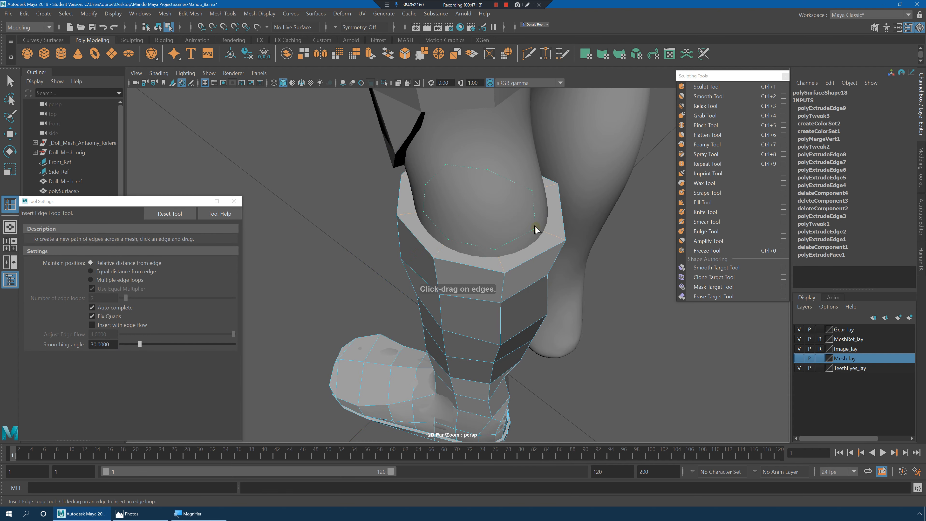
{"action": "left_click", "coordinate": [539, 231]}
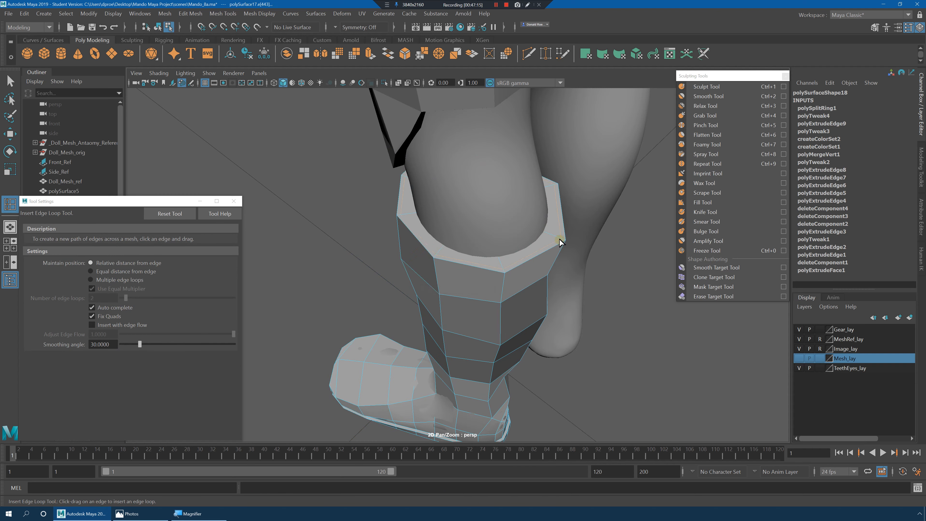
{"action": "key", "text": "3"}
{"action": "left_click_drag", "start_coordinate": [541, 283], "coordinate": [556, 265], "text": "alt"}
- Return to object mode, deselect the boot, and examine its smoothed shape against the legs and reference image
{"action": "key", "text": "q"}
{"action": "right_click_drag", "start_coordinate": [534, 217], "coordinate": [576, 197]}
{"action": "left_click", "coordinate": [638, 307]}
{"action": "right_click_drag", "start_coordinate": [637, 306], "coordinate": [498, 294], "text": "alt"}
{"action": "left_click_drag", "start_coordinate": [497, 295], "coordinate": [581, 294], "text": "alt"}
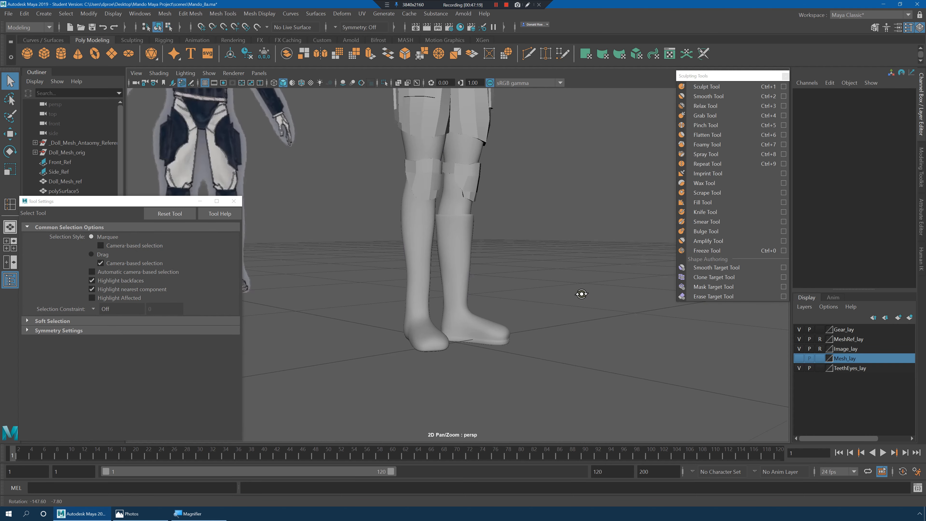
{"action": "right_click_drag", "start_coordinate": [580, 294], "coordinate": [501, 270], "text": "alt"}
{"action": "left_click_drag", "start_coordinate": [501, 273], "coordinate": [513, 265], "text": "alt"}
{"action": "right_click_drag", "start_coordinate": [512, 265], "coordinate": [616, 278], "text": "alt"}
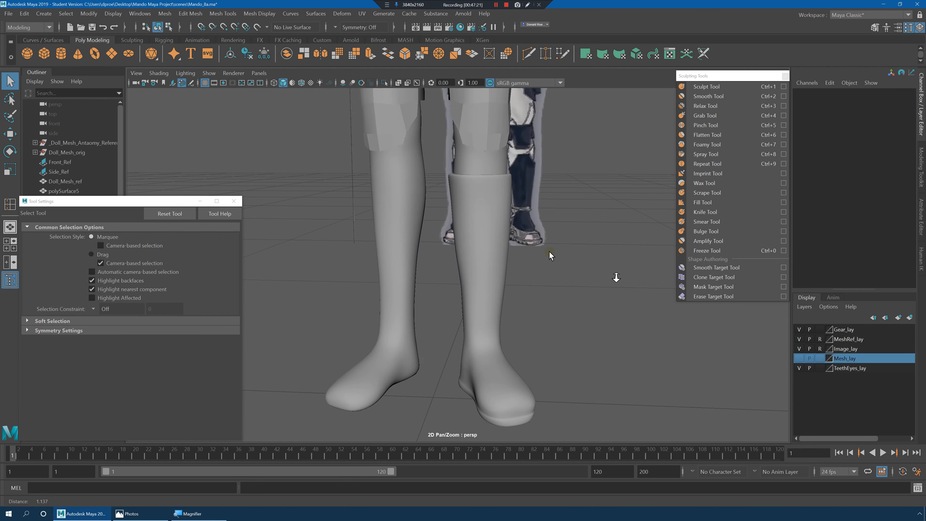
- Select the front vertices of the boot's top rim in vertex mode and move them vertically
{"action": "left_click", "coordinate": [483, 212]}
{"action": "key", "text": "1"}
{"action": "right_click_drag", "start_coordinate": [479, 250], "coordinate": [540, 270], "text": "alt"}
{"action": "right_click_drag", "start_coordinate": [477, 187], "coordinate": [432, 186]}
{"action": "middle_click_drag", "start_coordinate": [442, 205], "coordinate": [449, 188], "text": "alt"}
{"action": "mouse_move", "coordinate": [449, 187]}
{"action": "left_mouse_down", "text": "alt"}
{"action": "mouse_move", "coordinate": [479, 238]}
{"action": "mouse_move", "coordinate": [451, 238]}
{"action": "mouse_move", "coordinate": [501, 246]}
{"action": "left_mouse_up", "text": "alt"}
{"action": "key", "text": "4"}
{"action": "key", "text": "5"}
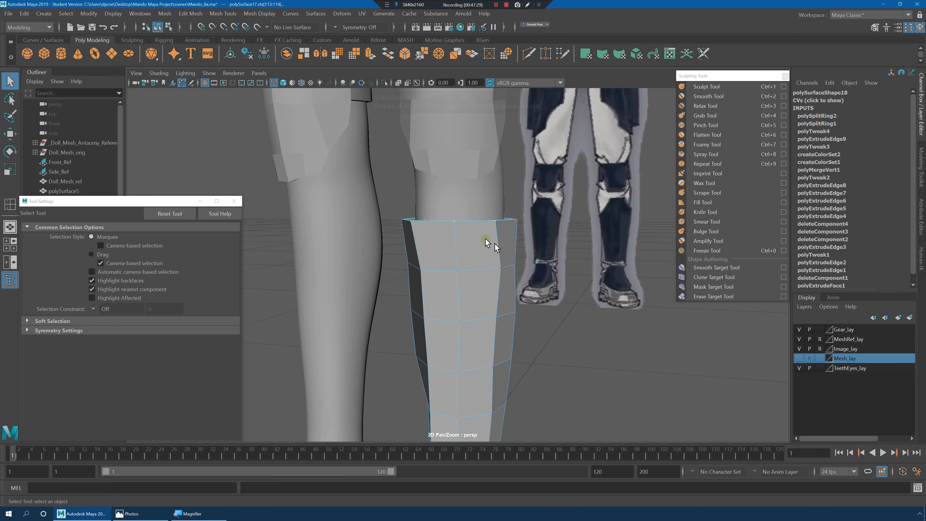
{"action": "key", "text": "w"}
{"action": "left_click_drag", "start_coordinate": [456, 170], "coordinate": [524, 222]}
{"action": "left_click", "coordinate": [467, 242]}
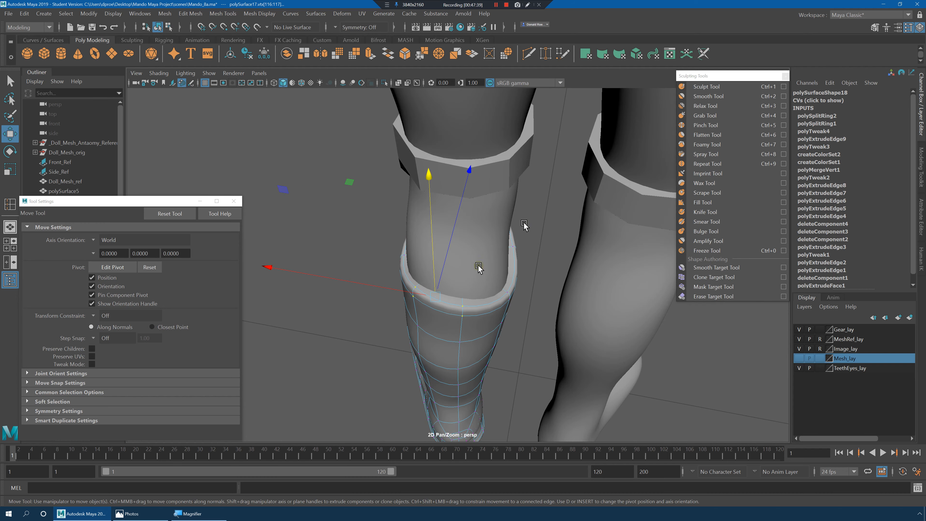
- Undo the last rim vertex move, adjust the front rim vertex selection in wireframe display, and move the vertices vertically
{"action": "key", "text": "ctrl+z"}
{"action": "left_click_drag", "start_coordinate": [500, 296], "coordinate": [466, 288], "text": "alt"}
{"action": "key", "text": "4"}
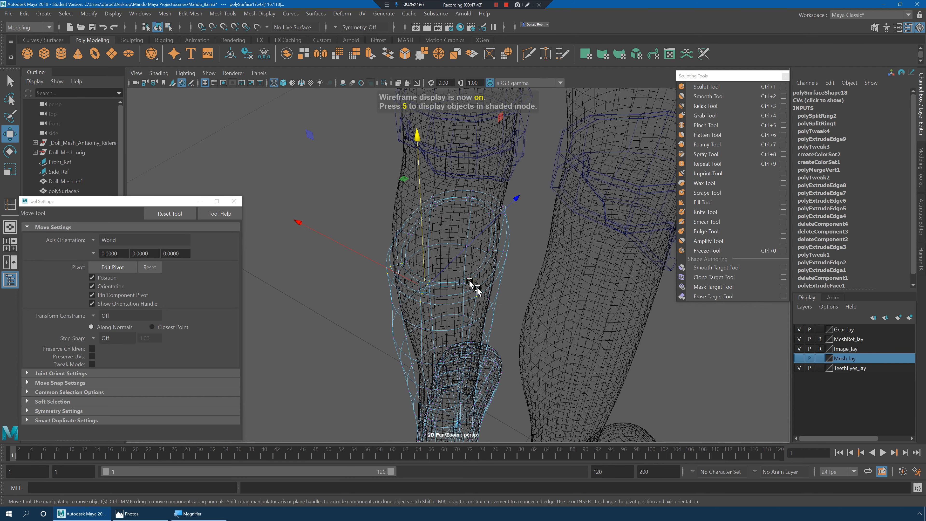
{"action": "left_click_drag", "start_coordinate": [475, 286], "coordinate": [447, 230], "text": "shift"}
{"action": "key", "text": "5"}
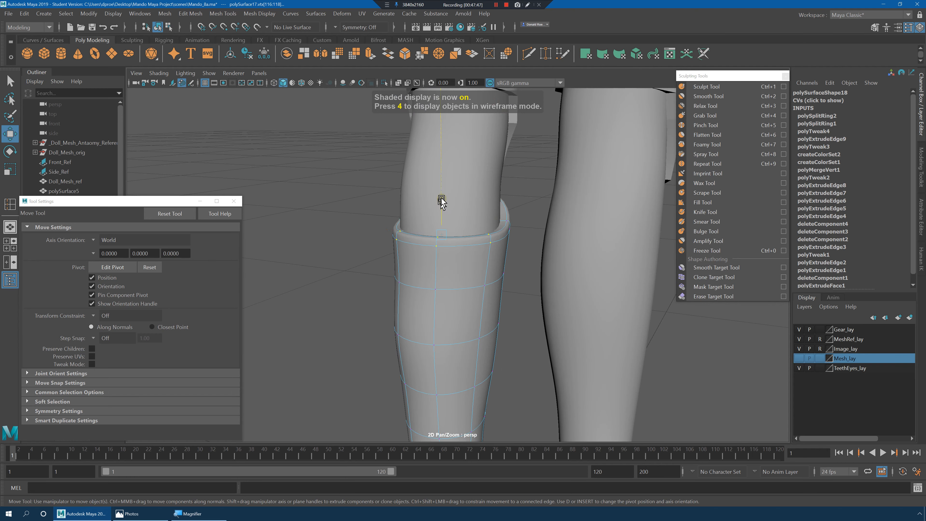
{"action": "left_click_drag", "start_coordinate": [442, 193], "coordinate": [408, 283], "text": "alt"}
- Select vertices along the front of the boot's lower shin, adjust their depth, and return to object mode with nothing selected
{"action": "right_click_drag", "start_coordinate": [406, 252], "coordinate": [361, 252]}
{"action": "left_click_drag", "start_coordinate": [372, 271], "coordinate": [506, 326], "text": "alt"}
{"action": "left_click_drag", "start_coordinate": [473, 280], "coordinate": [514, 293]}
{"action": "mouse_move", "coordinate": [515, 294]}
{"action": "right_mouse_down", "text": "alt"}
{"action": "mouse_move", "coordinate": [453, 277]}
{"action": "mouse_move", "coordinate": [505, 302]}
{"action": "right_mouse_up", "text": "alt"}
{"action": "middle_click_drag", "start_coordinate": [505, 303], "coordinate": [486, 278], "text": "alt"}
{"action": "left_click_drag", "start_coordinate": [485, 284], "coordinate": [459, 274], "text": "alt"}
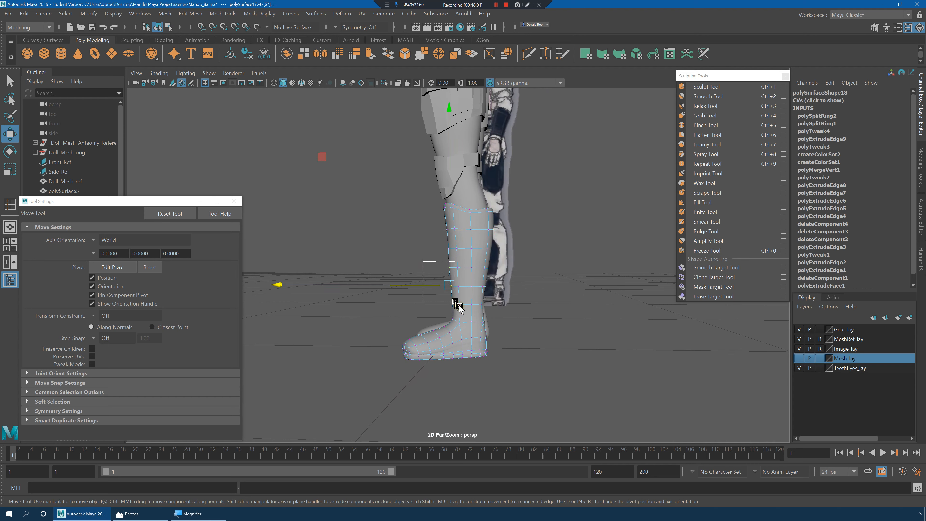
{"action": "left_click_drag", "start_coordinate": [423, 285], "coordinate": [462, 298]}
{"action": "right_click_drag", "start_coordinate": [455, 224], "coordinate": [504, 209]}
{"action": "left_click", "coordinate": [581, 251]}
- Select the boot and insert an edge loop around its lower shaft near the ankle
{"action": "mouse_move", "coordinate": [559, 278]}
{"action": "left_mouse_down", "text": "alt"}
{"action": "mouse_move", "coordinate": [498, 277]}
{"action": "mouse_move", "coordinate": [552, 277]}
{"action": "mouse_move", "coordinate": [541, 278]}
{"action": "left_mouse_up", "text": "alt"}
{"action": "right_click_drag", "start_coordinate": [541, 279], "coordinate": [539, 310], "text": "alt"}
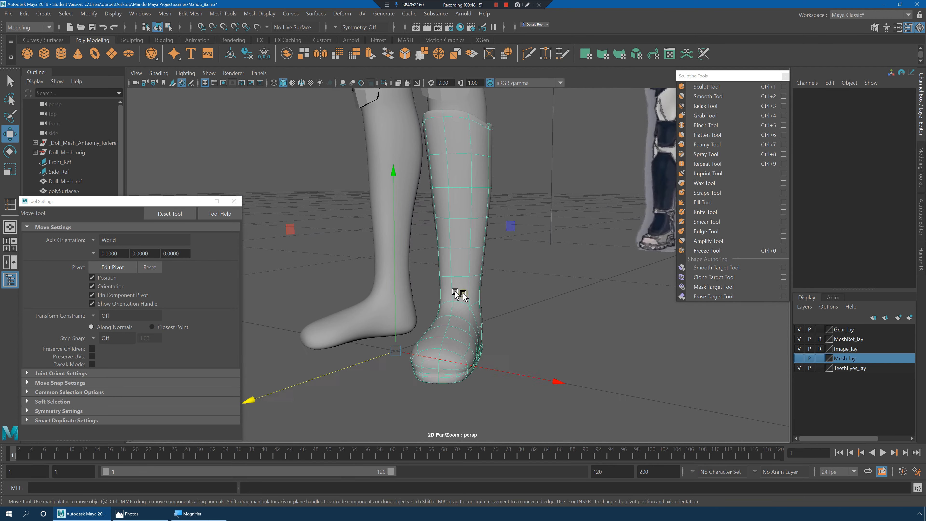
{"action": "left_click", "coordinate": [458, 293]}
{"action": "key", "text": "1"}
{"action": "left_click_drag", "start_coordinate": [517, 305], "coordinate": [470, 298], "text": "alt"}
{"action": "right_click_drag", "start_coordinate": [470, 297], "coordinate": [514, 313], "text": "alt"}
{"action": "key", "text": "3"}
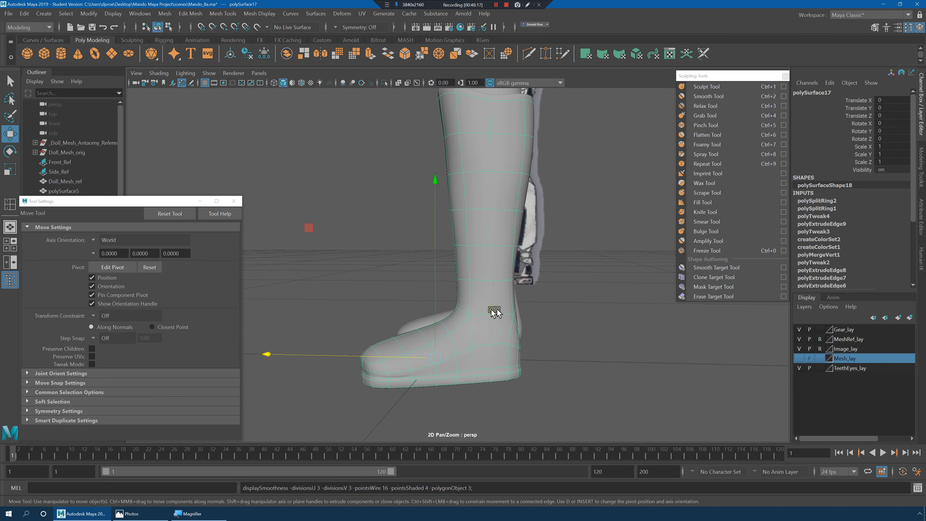
{"action": "middle_click_drag", "start_coordinate": [494, 312], "coordinate": [483, 282], "text": "alt"}
{"action": "right_click_drag", "start_coordinate": [483, 281], "coordinate": [556, 280], "text": "alt"}
{"action": "right_click_drag", "start_coordinate": [506, 244], "coordinate": [503, 237], "text": "shift"}
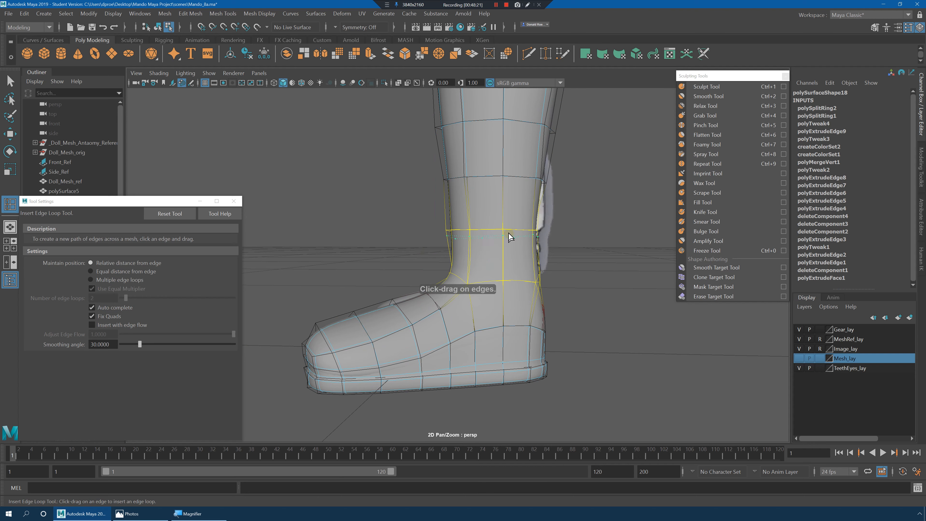
{"action": "left_click_drag", "start_coordinate": [510, 234], "coordinate": [518, 236]}
{"action": "key", "text": "1"}
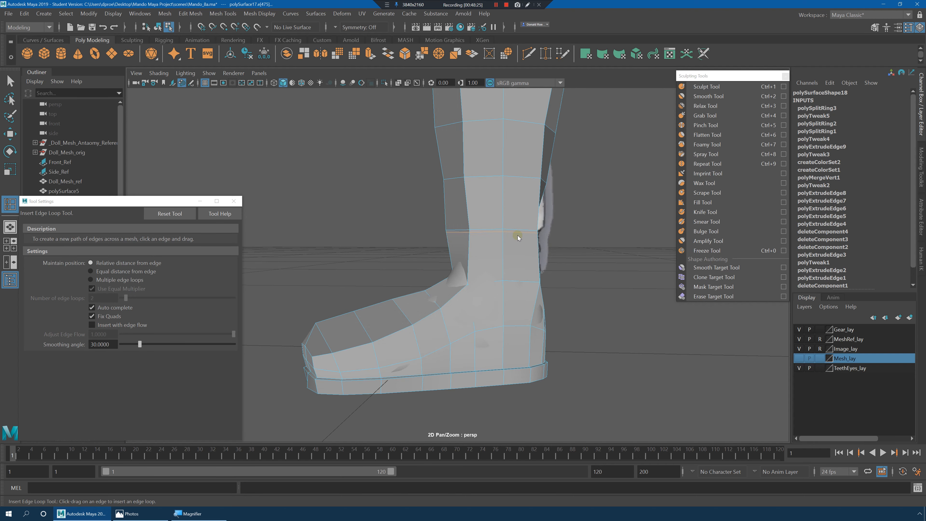
- Flatten the boot's edge loop above the ankle by scaling it vertically
{"action": "right_click_drag", "start_coordinate": [517, 236], "coordinate": [518, 238], "text": "shift"}
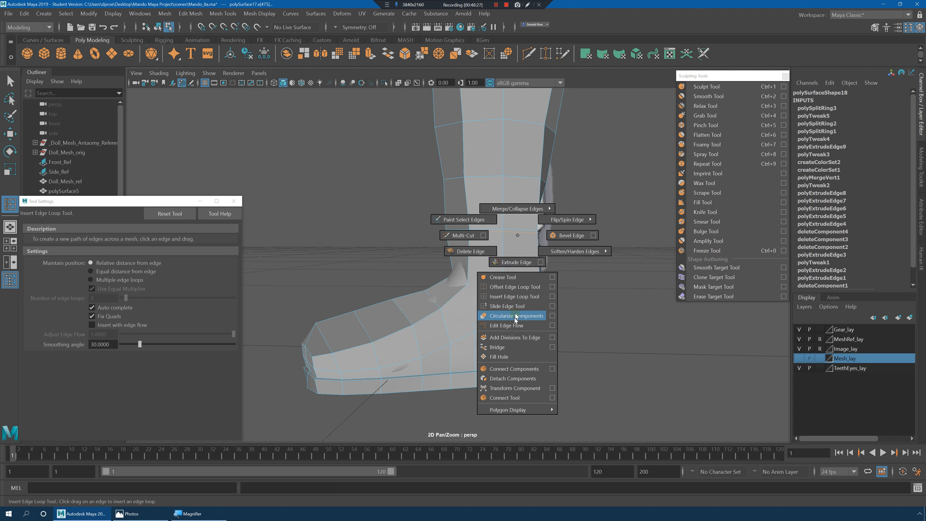
{"action": "left_click", "coordinate": [513, 306]}
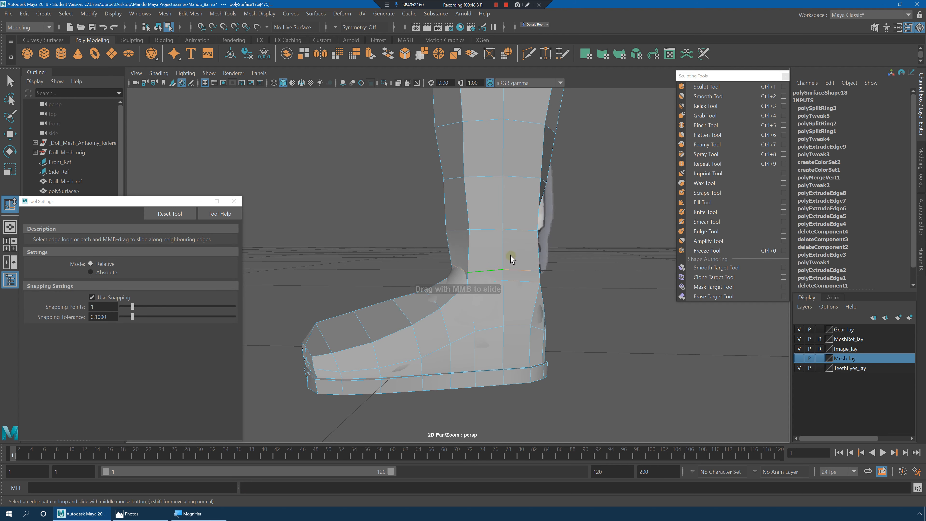
{"action": "key", "text": "w"}
{"action": "key", "text": "r"}
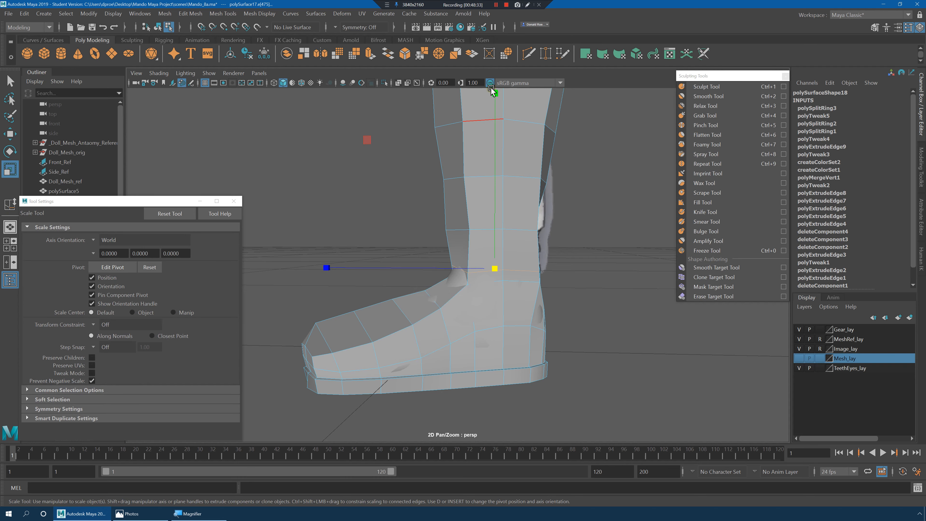
{"action": "left_click_drag", "start_coordinate": [495, 94], "coordinate": [507, 175]}
{"action": "left_click_drag", "start_coordinate": [518, 369], "coordinate": [495, 249], "text": "alt"}
{"action": "double_click", "coordinate": [437, 229]}
{"action": "middle_click_drag", "start_coordinate": [463, 127], "coordinate": [463, 182], "text": "alt"}
{"action": "left_click_drag", "start_coordinate": [425, 107], "coordinate": [431, 286]}
{"action": "left_click_drag", "start_coordinate": [441, 338], "coordinate": [448, 331], "text": "alt"}
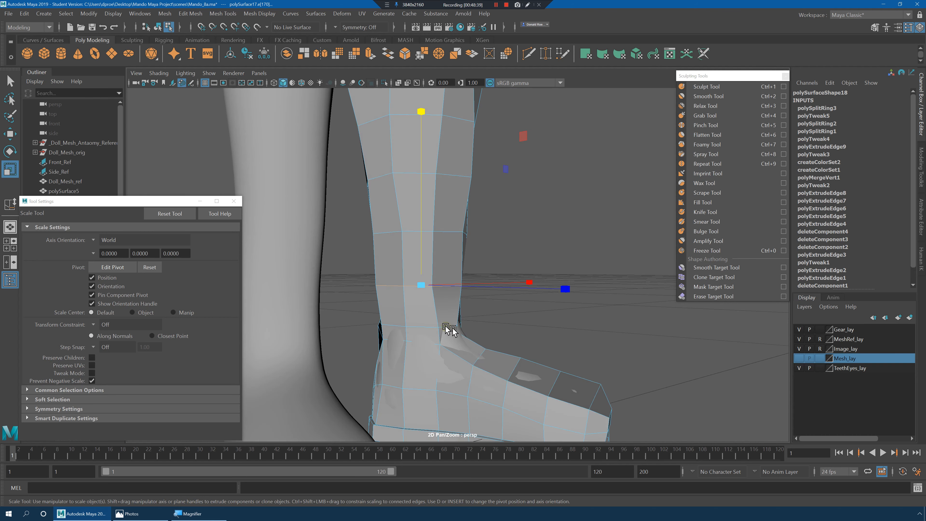
- Select the edge loop around the boot's ankle and move it vertically to narrow the band of faces above the foot
{"action": "double_click", "coordinate": [445, 327]}
{"action": "key", "text": "w"}
{"action": "left_click_drag", "start_coordinate": [421, 248], "coordinate": [458, 281]}
{"action": "right_click_drag", "start_coordinate": [454, 252], "coordinate": [463, 227]}
{"action": "left_click_drag", "start_coordinate": [445, 262], "coordinate": [444, 250]}
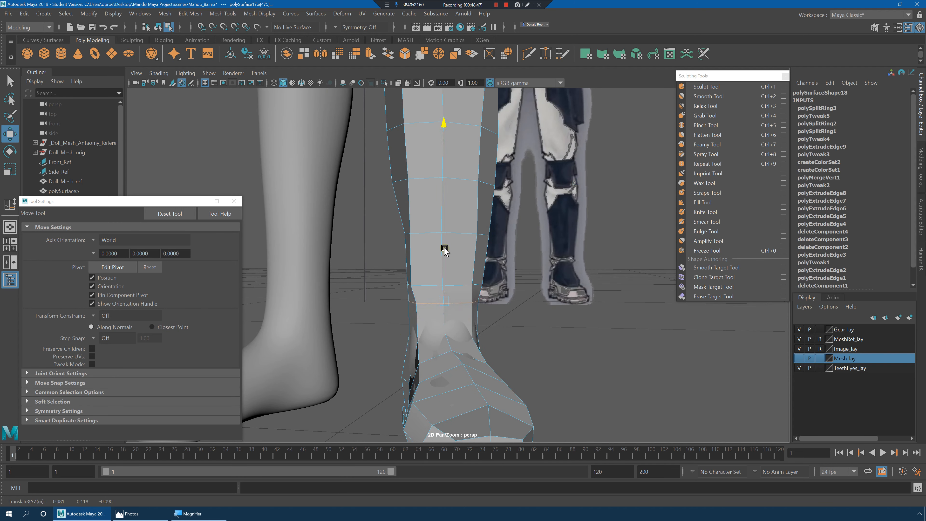
- Select the ring of faces around the boot's ankle and extrude it outward into a raised band
{"action": "right_click_drag", "start_coordinate": [460, 292], "coordinate": [461, 305]}
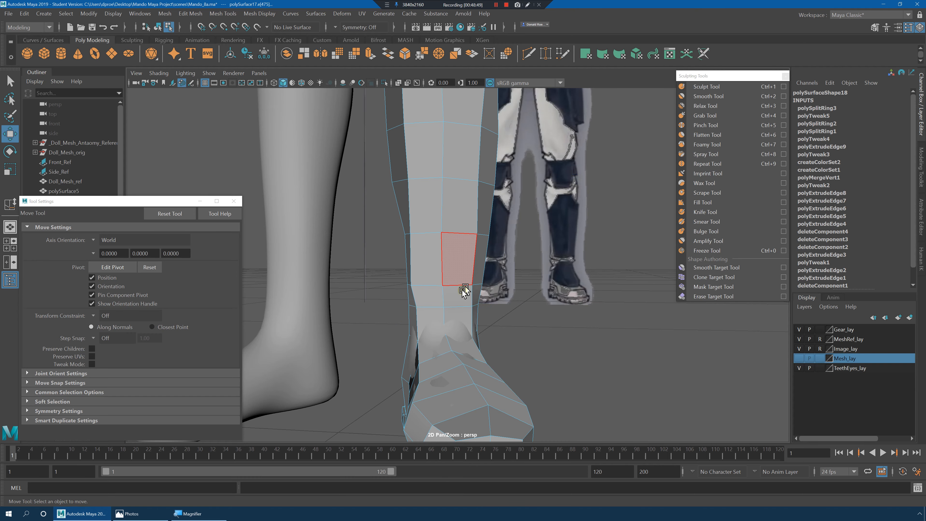
{"action": "left_click", "coordinate": [462, 295]}
{"action": "double_click", "coordinate": [430, 291], "text": "shift"}
{"action": "left_click_drag", "start_coordinate": [494, 297], "coordinate": [382, 303], "text": "alt"}
{"action": "left_click_drag", "start_coordinate": [529, 306], "coordinate": [534, 285], "text": "alt"}
{"action": "right_click_drag", "start_coordinate": [531, 261], "coordinate": [535, 287], "text": "shift"}
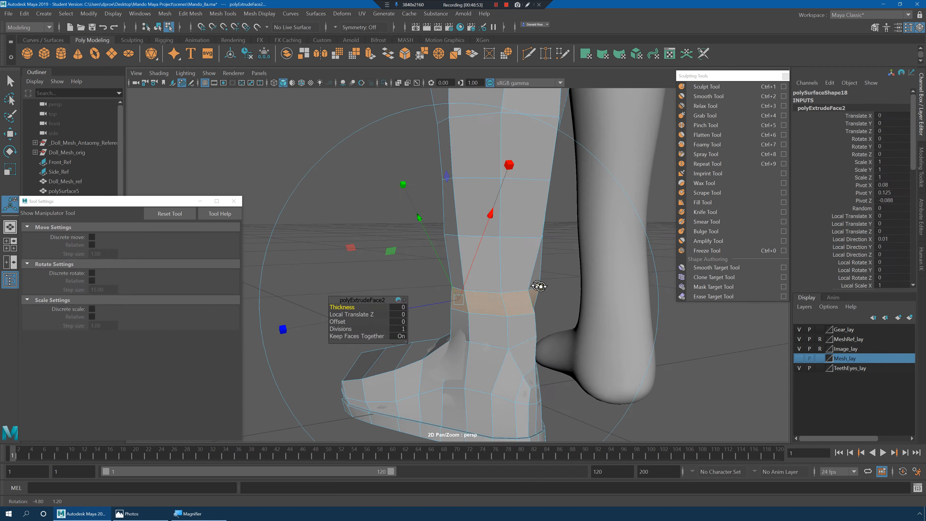
{"action": "left_click_drag", "start_coordinate": [540, 287], "coordinate": [557, 306], "text": "alt"}
{"action": "left_click_drag", "start_coordinate": [469, 310], "coordinate": [484, 285], "text": "alt"}
- Return to object mode and examine the boot's new ankle band in smooth preview from several angles
{"action": "right_click_drag", "start_coordinate": [438, 234], "coordinate": [488, 215]}
{"action": "left_click", "coordinate": [525, 237]}
{"action": "right_click_drag", "start_coordinate": [525, 236], "coordinate": [494, 263], "text": "alt"}
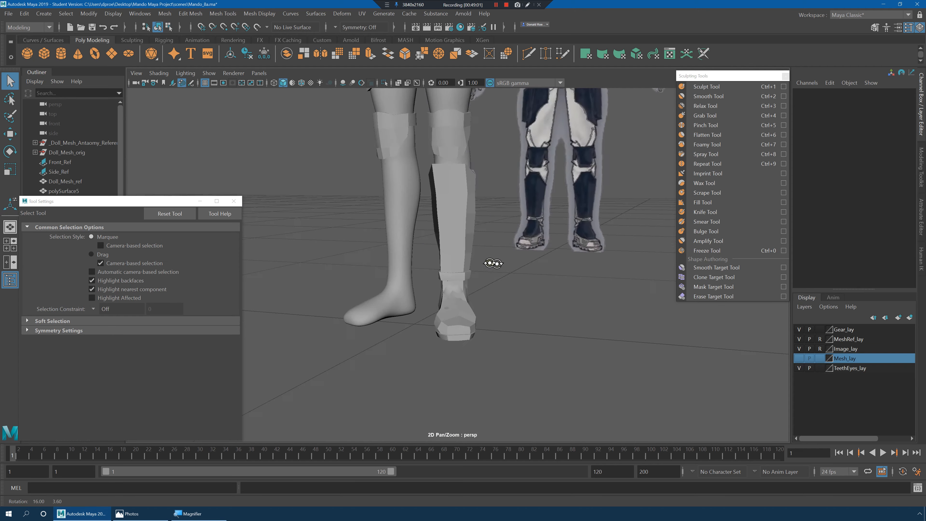
{"action": "left_click_drag", "start_coordinate": [494, 263], "coordinate": [457, 237], "text": "alt"}
{"action": "left_click", "coordinate": [456, 238]}
{"action": "key", "text": "3"}
{"action": "left_click_drag", "start_coordinate": [509, 258], "coordinate": [457, 252], "text": "alt"}
{"action": "right_click_drag", "start_coordinate": [457, 252], "coordinate": [568, 289], "text": "alt"}
{"action": "right_click_drag", "start_coordinate": [489, 283], "coordinate": [539, 310], "text": "alt"}
{"action": "middle_click_drag", "start_coordinate": [538, 310], "coordinate": [525, 243], "text": "alt"}
{"action": "right_click_drag", "start_coordinate": [489, 277], "coordinate": [586, 277], "text": "alt"}
{"action": "left_click_drag", "start_coordinate": [490, 274], "coordinate": [482, 223], "text": "alt"}
- Insert supporting edge loops along the ankle band to sharpen its smoothed edges, and return to object mode
{"action": "right_click", "coordinate": [461, 164], "text": "shift"}
{"action": "right_click_drag", "start_coordinate": [437, 173], "coordinate": [433, 176], "text": "shift"}
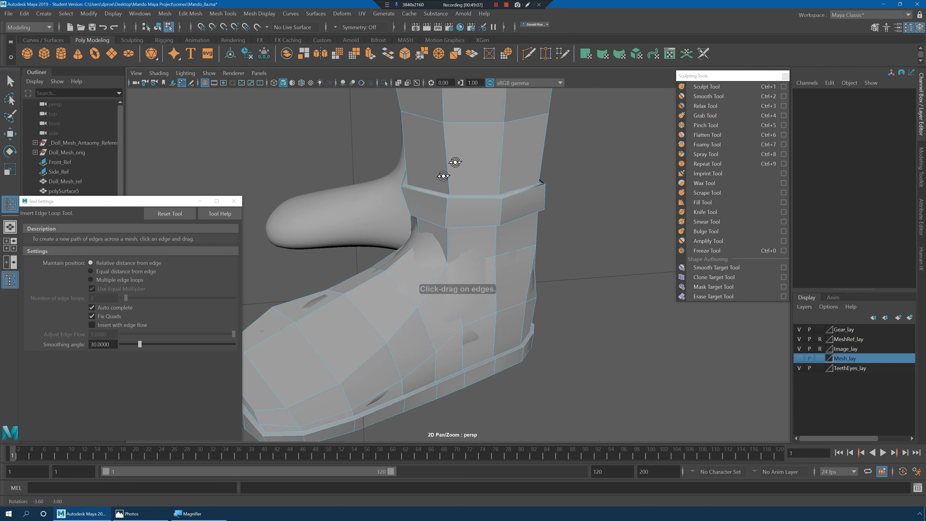
{"action": "left_click_drag", "start_coordinate": [451, 163], "coordinate": [524, 317], "text": "alt"}
{"action": "key", "text": "2"}
{"action": "right_click_drag", "start_coordinate": [543, 318], "coordinate": [543, 279], "text": "alt"}
{"action": "left_click_drag", "start_coordinate": [544, 279], "coordinate": [530, 268], "text": "alt"}
{"action": "key", "text": "3"}
{"action": "key", "text": "q"}
{"action": "right_click_drag", "start_coordinate": [469, 226], "coordinate": [534, 201]}
{"action": "left_click", "coordinate": [533, 201]}
- Examine the smoothed boot from several angles, checking the ankle band and the sole around the toe
{"action": "right_click_drag", "start_coordinate": [530, 202], "coordinate": [467, 224], "text": "alt"}
{"action": "left_click_drag", "start_coordinate": [467, 224], "coordinate": [515, 225], "text": "alt"}
{"action": "right_click_drag", "start_coordinate": [515, 225], "coordinate": [392, 215], "text": "alt"}
{"action": "left_click_drag", "start_coordinate": [392, 215], "coordinate": [436, 213], "text": "alt"}
{"action": "right_click_drag", "start_coordinate": [436, 213], "coordinate": [528, 255], "text": "alt"}
{"action": "left_click_drag", "start_coordinate": [505, 252], "coordinate": [491, 266], "text": "alt"}
{"action": "middle_click_drag", "start_coordinate": [491, 266], "coordinate": [485, 204], "text": "alt"}
{"action": "right_click_drag", "start_coordinate": [486, 223], "coordinate": [766, 295], "text": "alt"}
{"action": "left_click_drag", "start_coordinate": [474, 237], "coordinate": [401, 269], "text": "alt"}
{"action": "right_click_drag", "start_coordinate": [328, 269], "coordinate": [413, 267], "text": "alt"}
- Insert supporting edge loops along the boot's sole rim, switch back to smooth preview, and deselect the boot
{"action": "left_click", "coordinate": [414, 263]}
{"action": "key", "text": "1"}
{"action": "right_click", "coordinate": [411, 257], "text": "shift"}
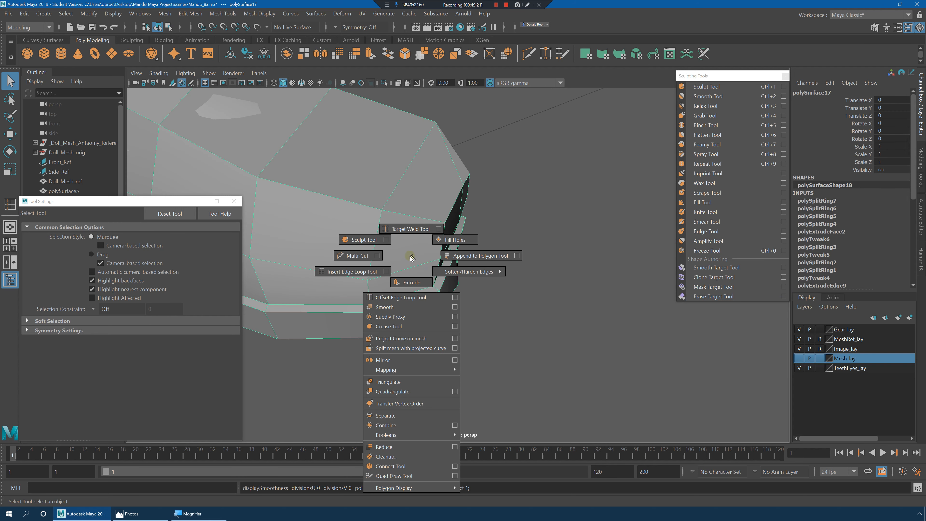
{"action": "left_click", "coordinate": [382, 271]}
{"action": "left_click", "coordinate": [370, 310]}
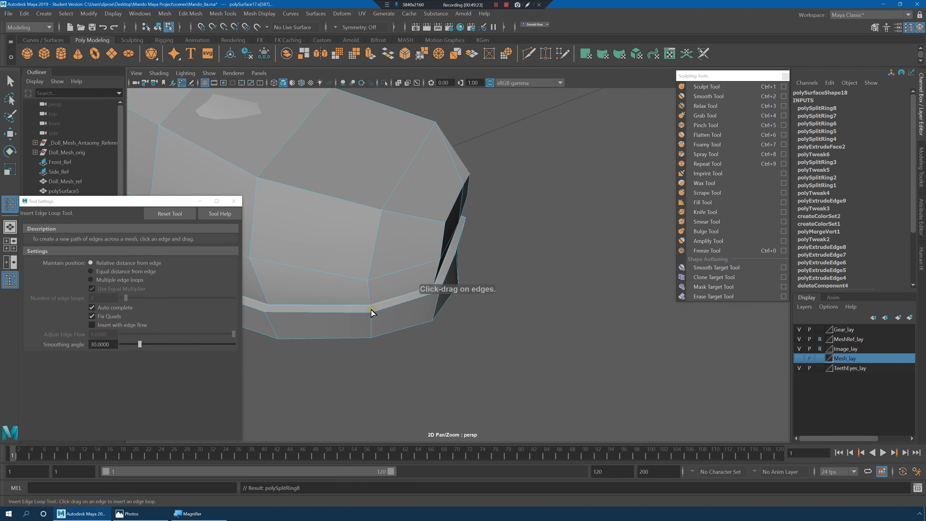
{"action": "left_click", "coordinate": [371, 314]}
{"action": "left_click", "coordinate": [372, 317]}
{"action": "left_click_drag", "start_coordinate": [372, 316], "coordinate": [425, 299], "text": "alt"}
{"action": "key", "text": "1"}
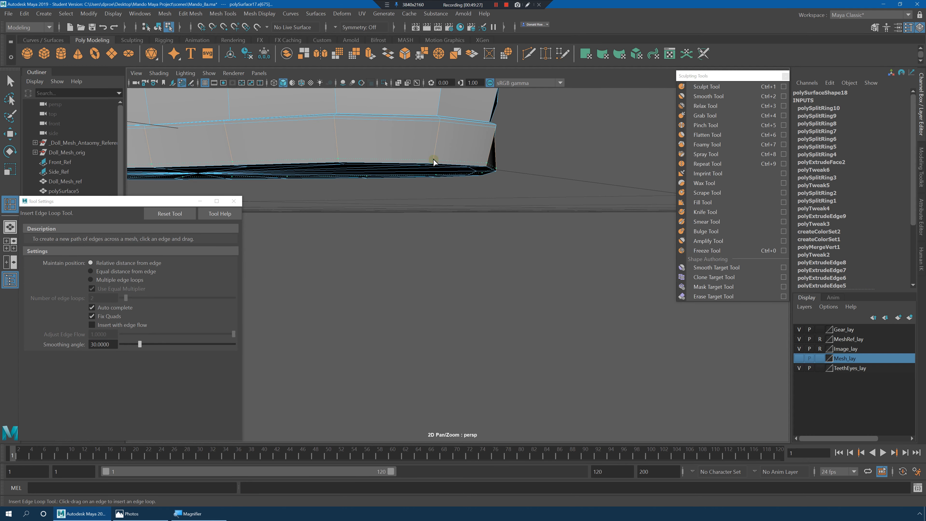
{"action": "mouse_move", "coordinate": [434, 163]}
{"action": "left_mouse_down", "text": "alt"}
{"action": "mouse_move", "coordinate": [475, 212]}
{"action": "mouse_move", "coordinate": [424, 165]}
{"action": "left_mouse_up", "text": "alt"}
{"action": "key", "text": "q"}
{"action": "key", "text": "3"}
{"action": "right_click_drag", "start_coordinate": [419, 156], "coordinate": [469, 138]}
{"action": "left_click", "coordinate": [505, 182]}
- Turn on smooth preview for the knee guards and thigh plates on both legs
{"action": "right_click_drag", "start_coordinate": [505, 182], "coordinate": [292, 184], "text": "alt"}
{"action": "left_click_drag", "start_coordinate": [485, 254], "coordinate": [502, 269], "text": "alt"}
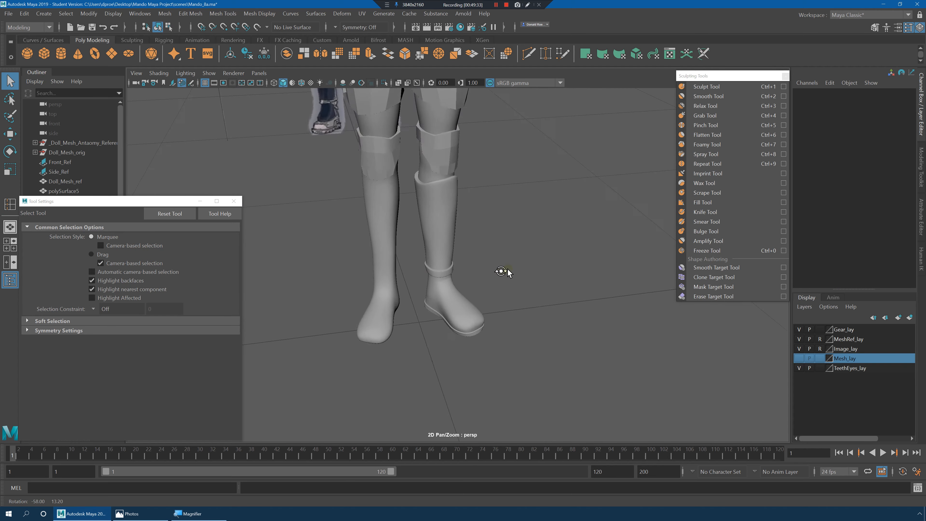
{"action": "middle_click_drag", "start_coordinate": [502, 269], "coordinate": [432, 238], "text": "alt"}
{"action": "left_click_drag", "start_coordinate": [433, 238], "coordinate": [483, 310], "text": "alt"}
{"action": "left_click", "coordinate": [485, 303]}
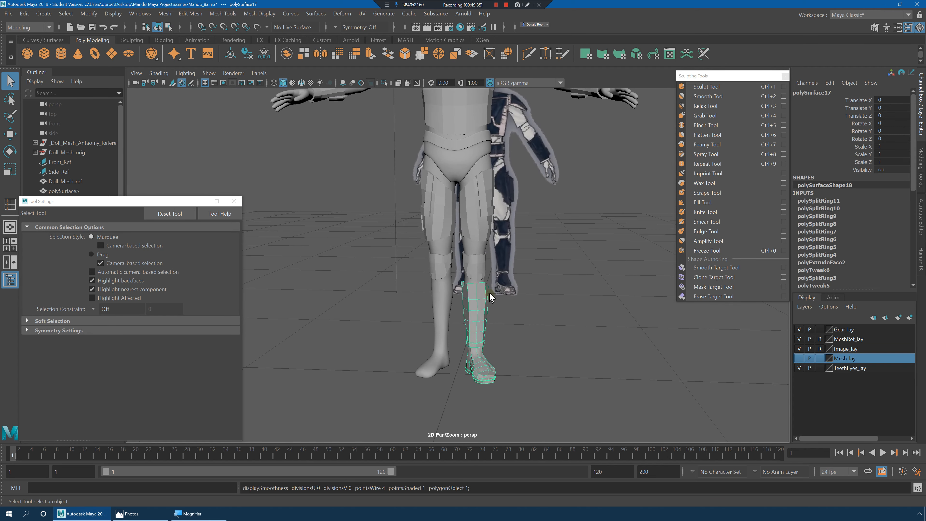
{"action": "left_click", "coordinate": [473, 273]}
{"action": "key", "text": "3"}
{"action": "left_click", "coordinate": [484, 225]}
{"action": "key", "text": "3"}
{"action": "left_click", "coordinate": [438, 224]}
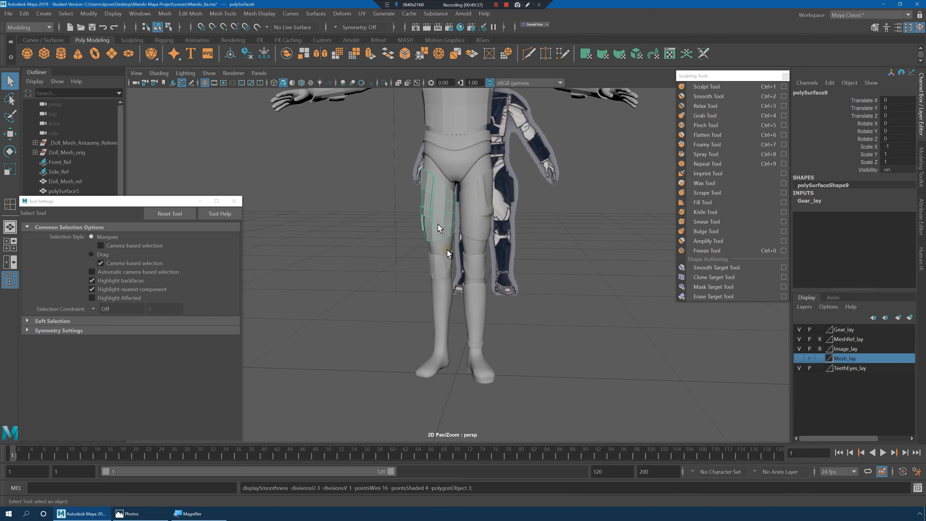
{"action": "key", "text": "3"}
{"action": "left_click", "coordinate": [441, 276]}
{"action": "key", "text": "3"}
- Turn on smooth preview for the chest armour and a shoulder plate, deselect everything, and examine the full armoured character
{"action": "middle_click_drag", "start_coordinate": [486, 258], "coordinate": [491, 335], "text": "alt"}
{"action": "left_click", "coordinate": [459, 193]}
{"action": "key", "text": "3"}
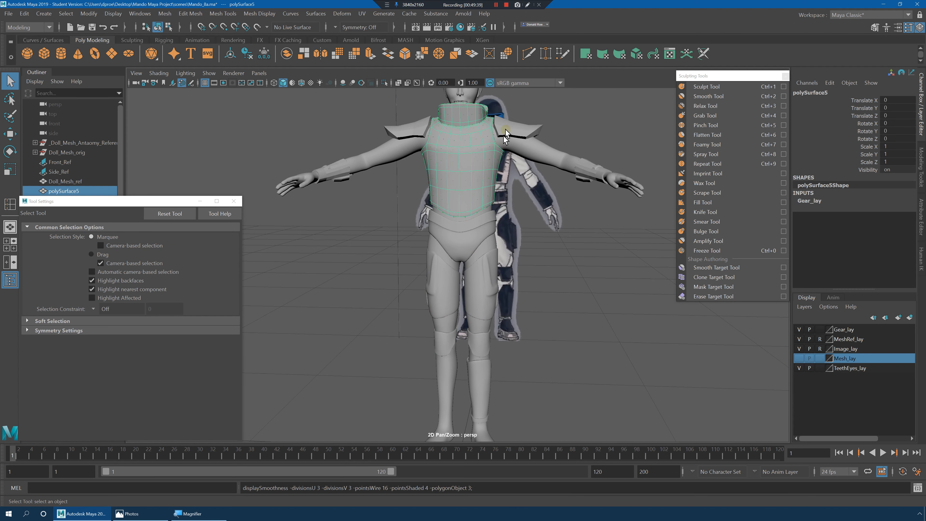
{"action": "left_click", "coordinate": [504, 132]}
{"action": "key", "text": "3"}
{"action": "left_click", "coordinate": [583, 317]}
{"action": "left_click_drag", "start_coordinate": [584, 318], "coordinate": [520, 306], "text": "alt"}
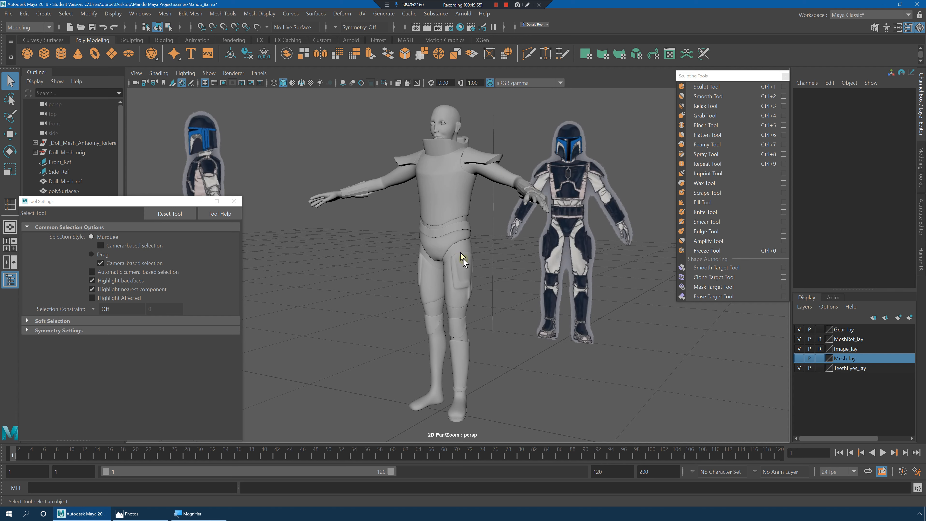
{"action": "left_click_drag", "start_coordinate": [462, 283], "coordinate": [507, 282], "text": "alt"}
{"action": "middle_click_drag", "start_coordinate": [507, 282], "coordinate": [509, 273], "text": "alt"}
{"action": "right_click_drag", "start_coordinate": [509, 273], "coordinate": [517, 283], "text": "alt"}
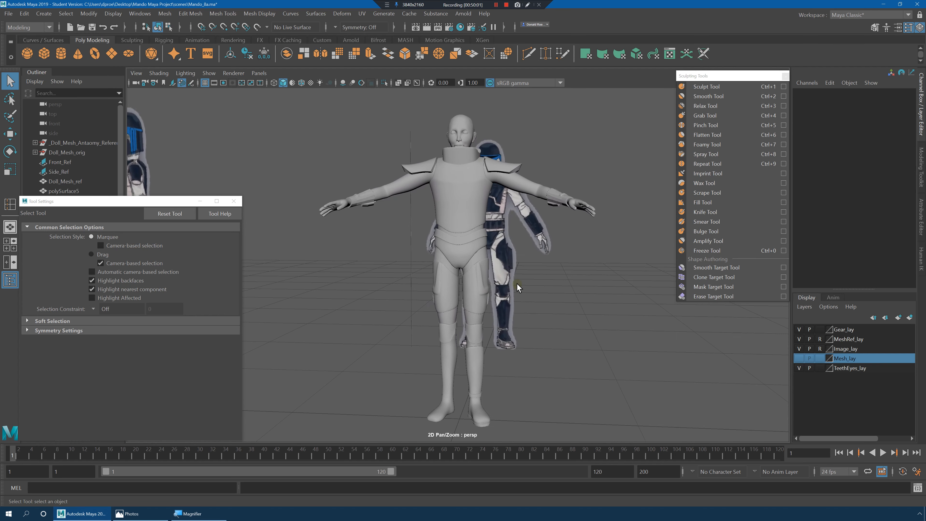